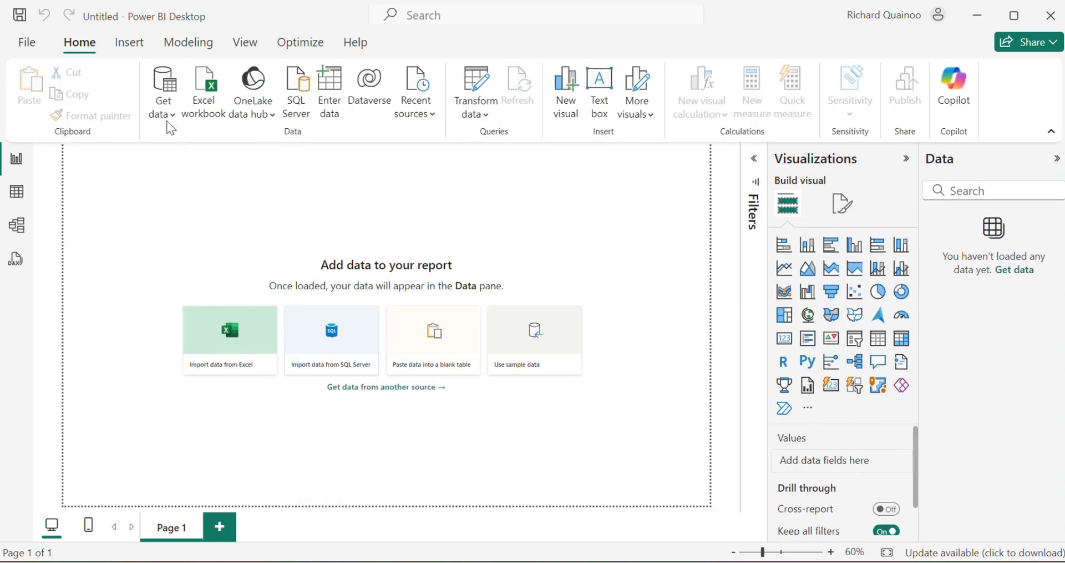
Import the Excel workbook Election Command Centre.v2 from the Election dataset folder and open its Region table for transformation
{"action": "left_click", "coordinate": [172, 120]}
{"action": "left_click", "coordinate": [209, 172]}
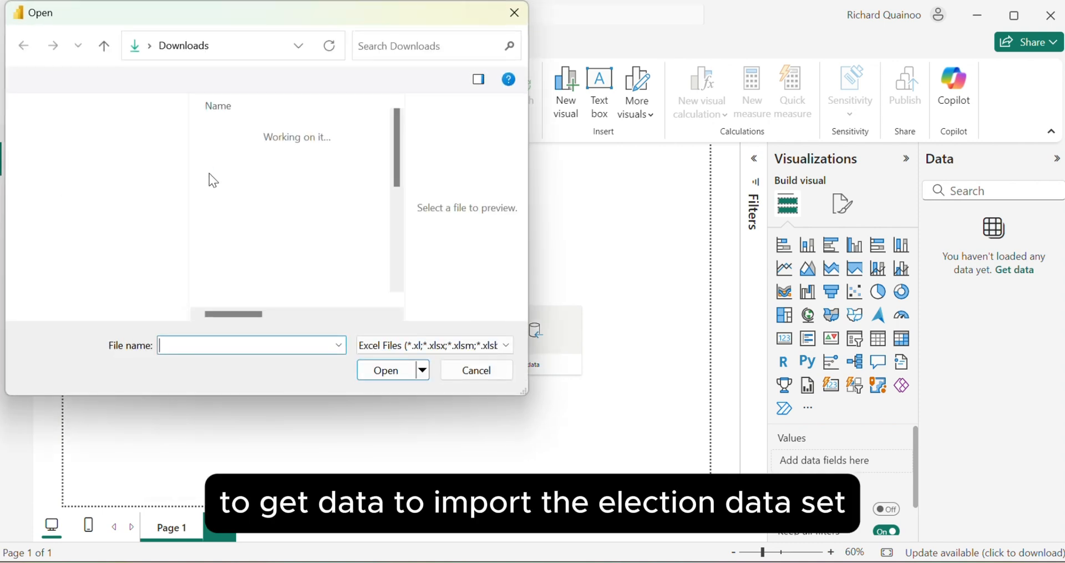
{"action": "double_click", "coordinate": [242, 155]}
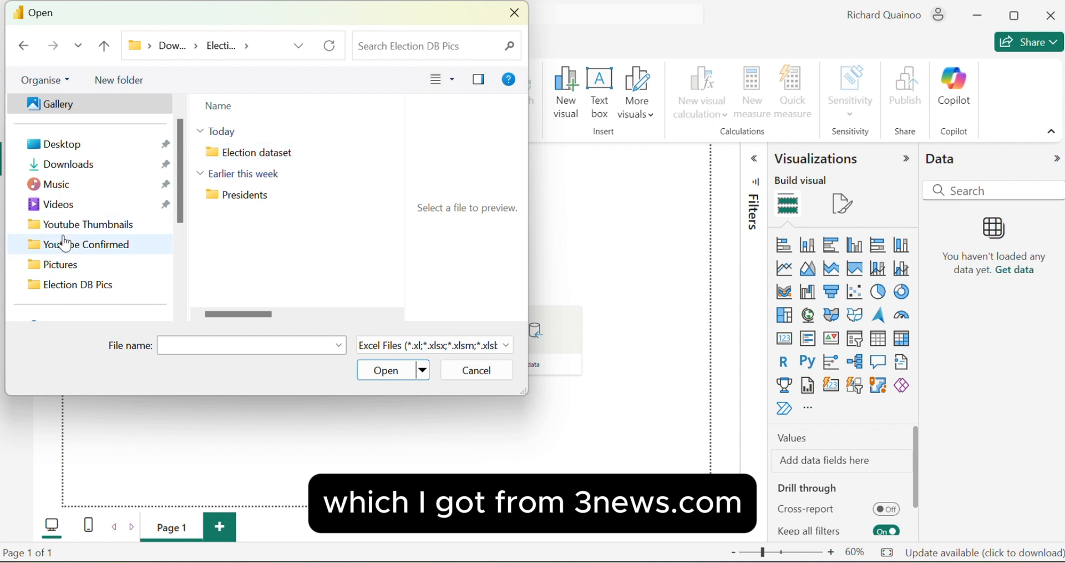
{"action": "double_click", "coordinate": [242, 156]}
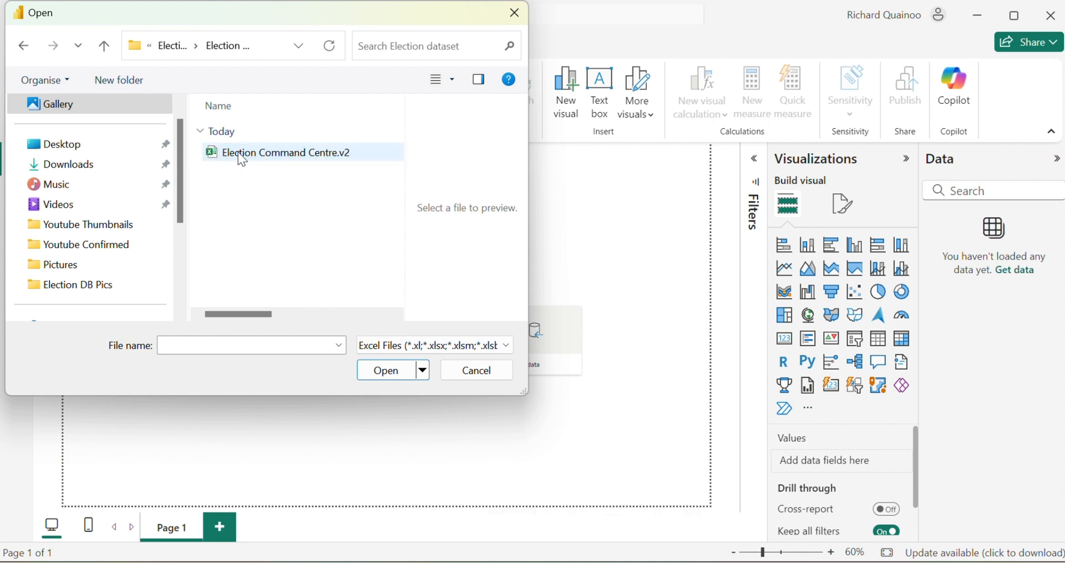
{"action": "left_click", "coordinate": [217, 153]}
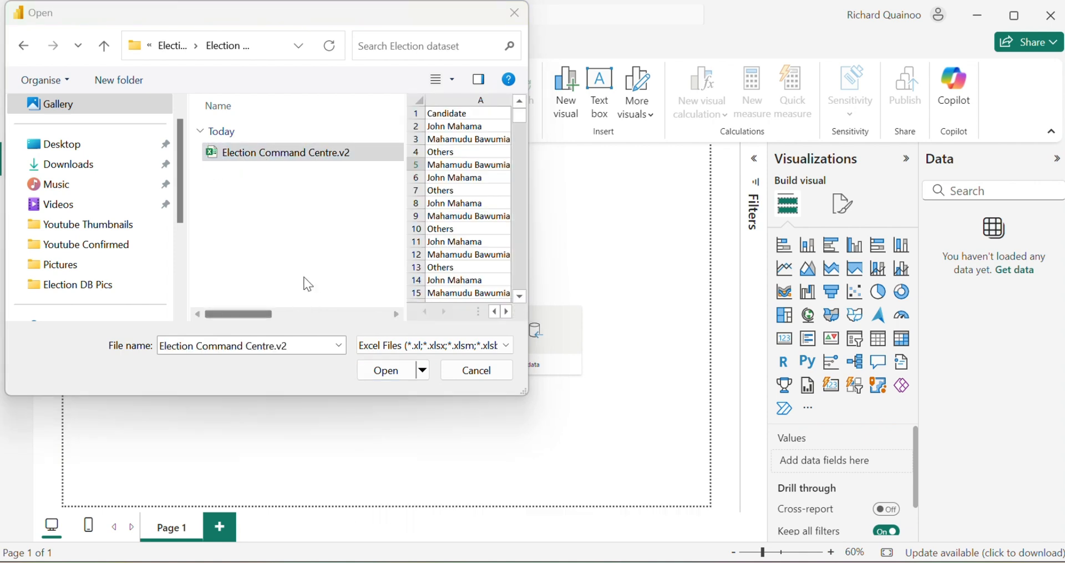
{"action": "left_click", "coordinate": [383, 371]}
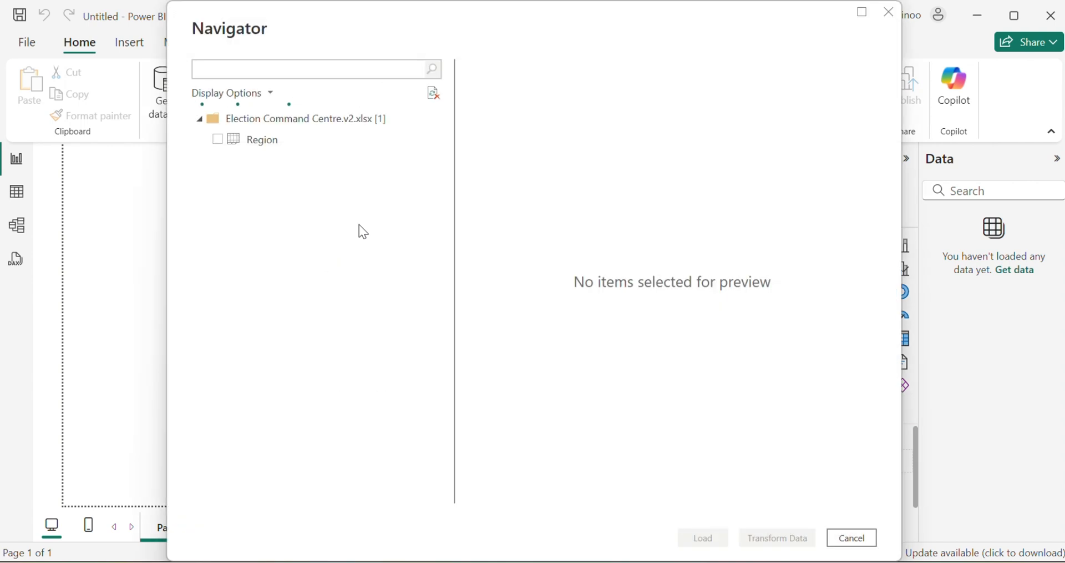
{"action": "left_click", "coordinate": [218, 139]}
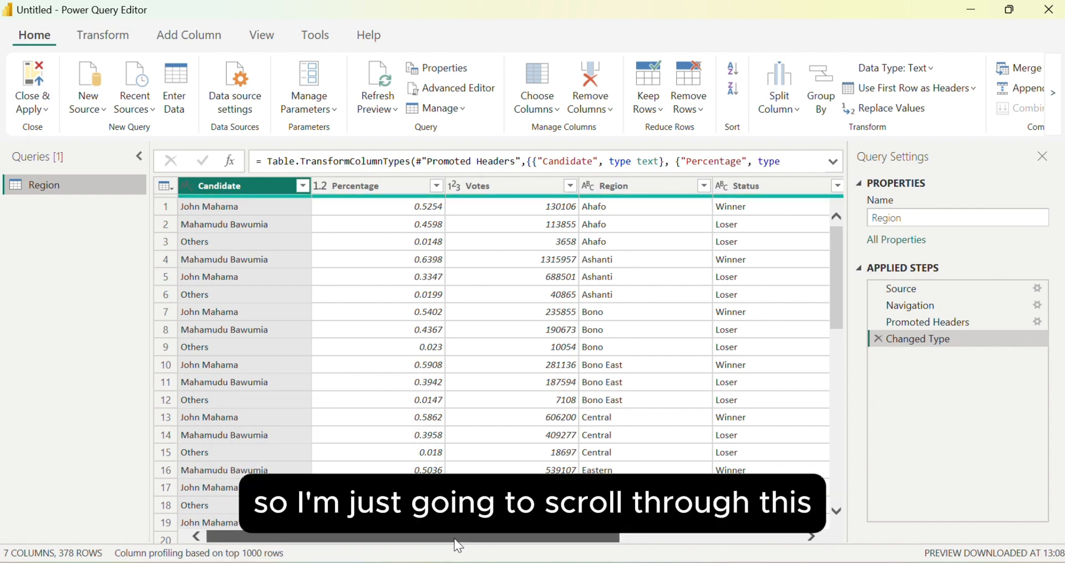
Change the Year column's data type to Text, replacing the existing type conversion
{"action": "left_click_drag", "start_coordinate": [459, 545], "coordinate": [649, 552]}
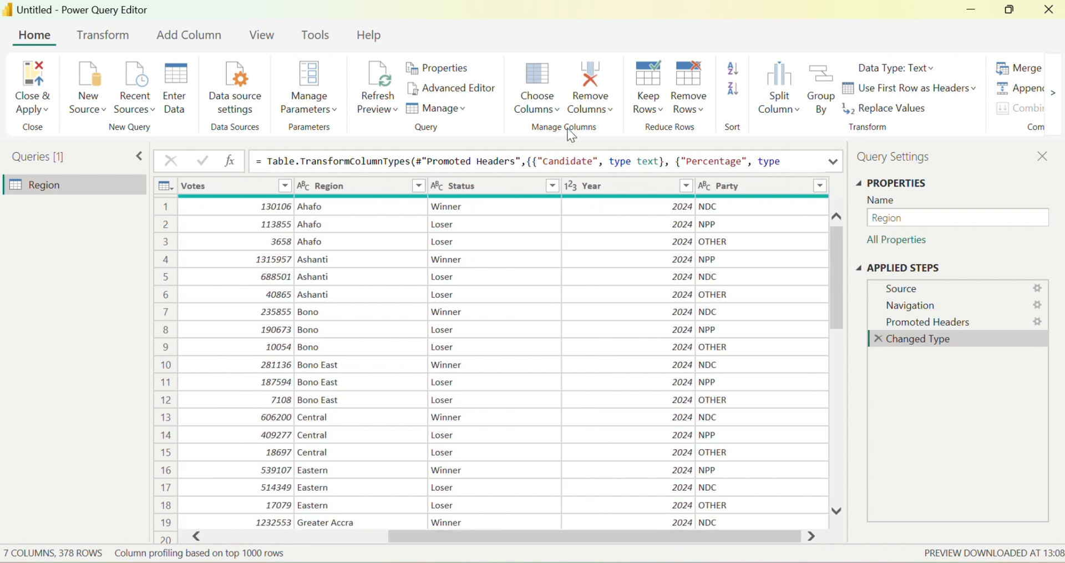
{"action": "left_click", "coordinate": [573, 188]}
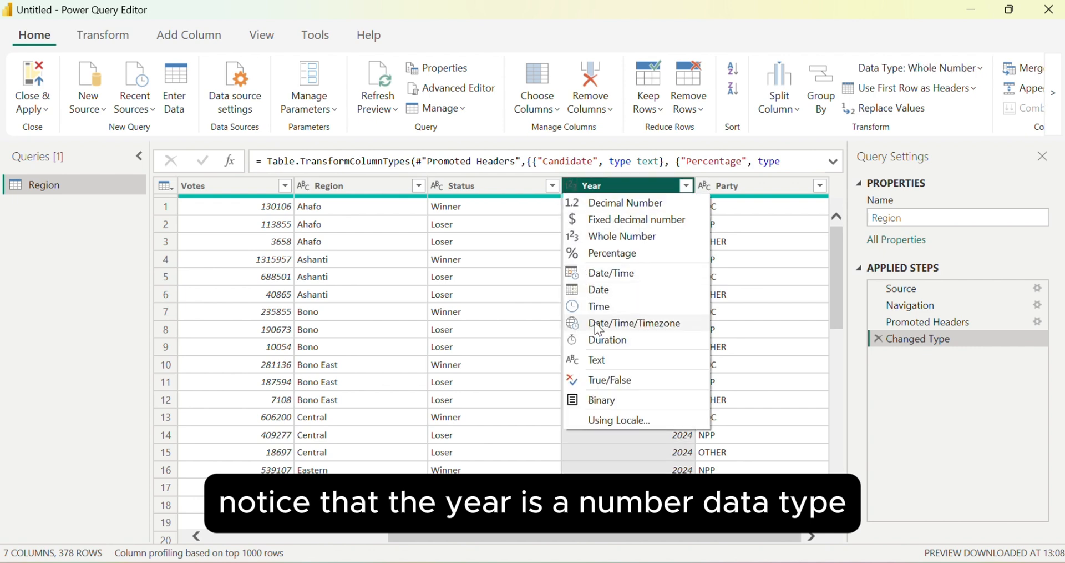
{"action": "left_click", "coordinate": [602, 364]}
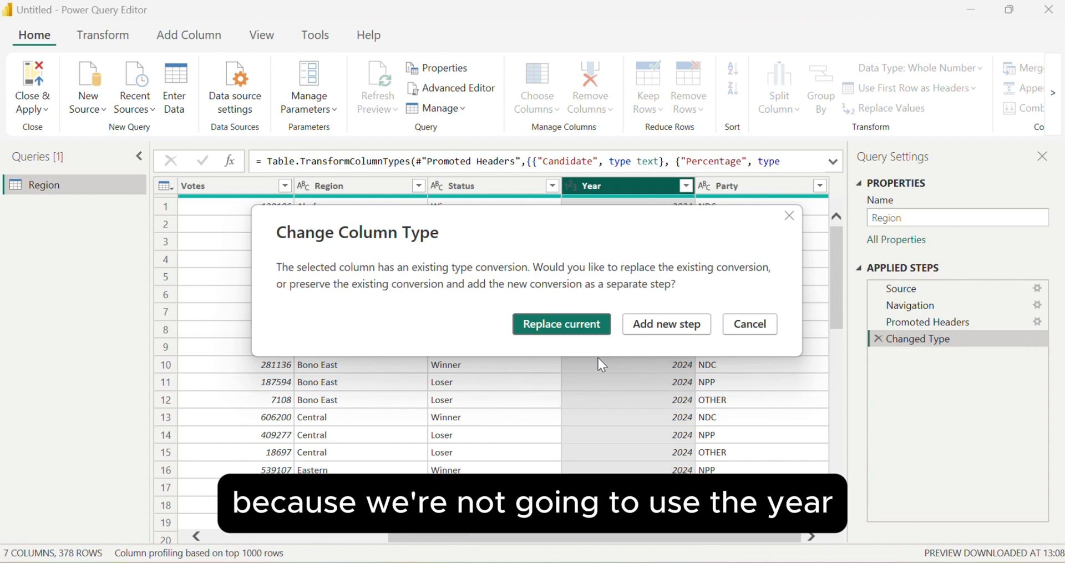
{"action": "left_click", "coordinate": [582, 324]}
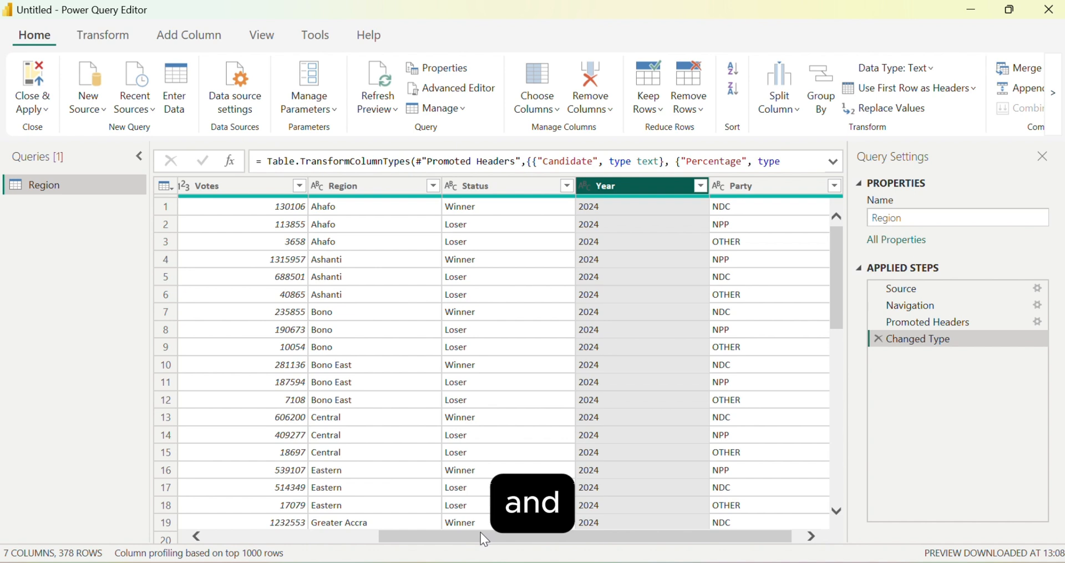
Apply the query changes and close the query editor to load the Region table into the report
{"action": "left_click_drag", "start_coordinate": [481, 534], "coordinate": [290, 537]}
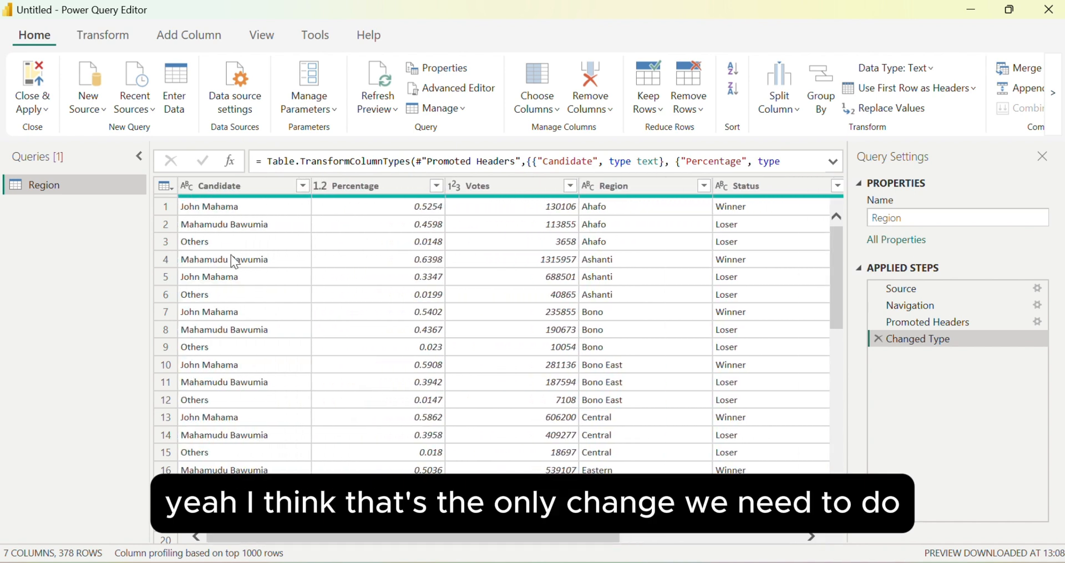
{"action": "left_click", "coordinate": [30, 110]}
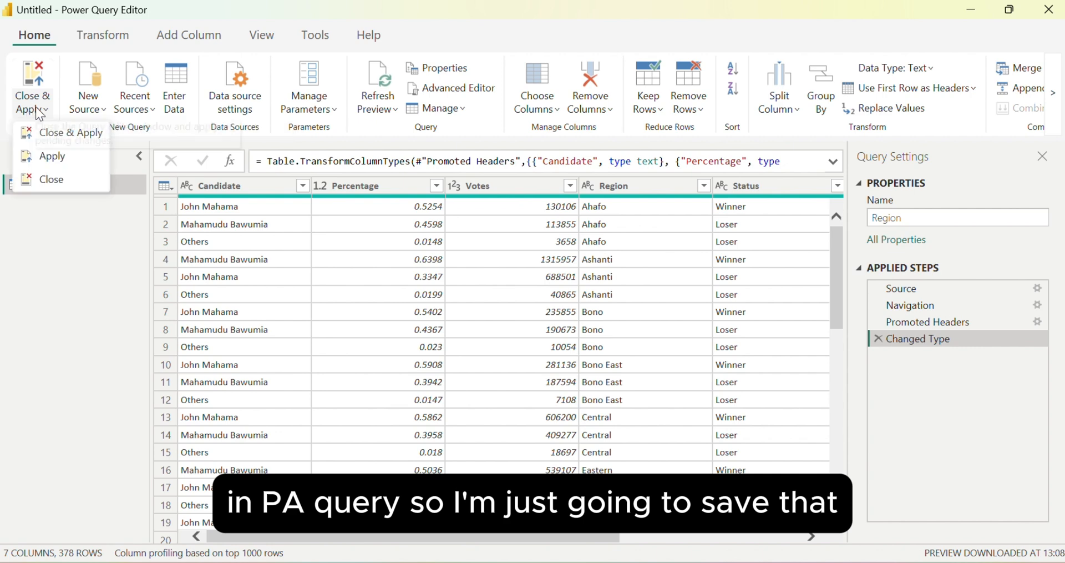
{"action": "left_click", "coordinate": [44, 131]}
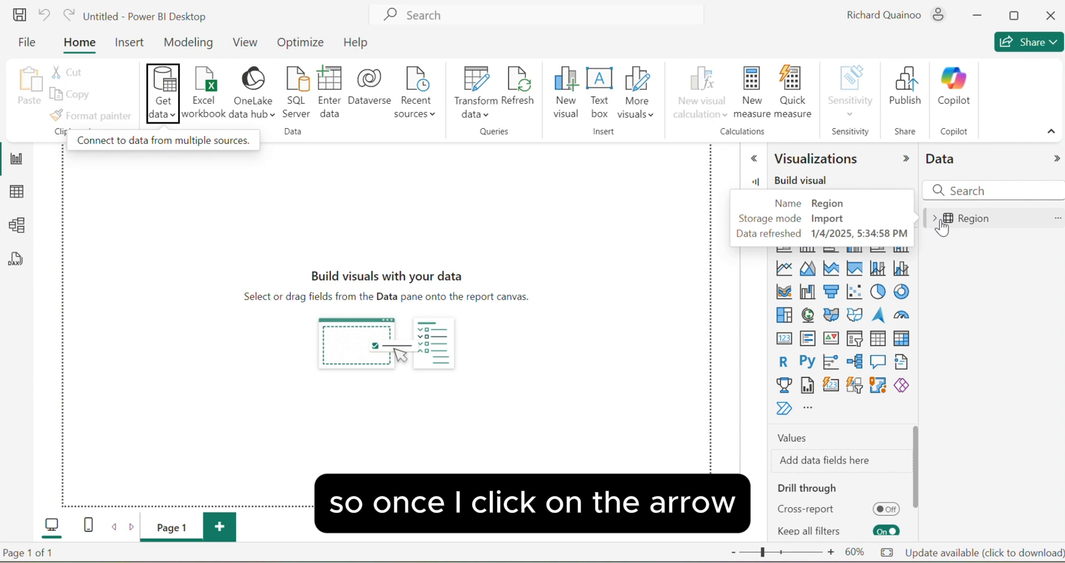
Examine the Region table's fields and rows in Table view, including the Candidate values and the Percentage column
{"action": "left_click", "coordinate": [936, 222]}
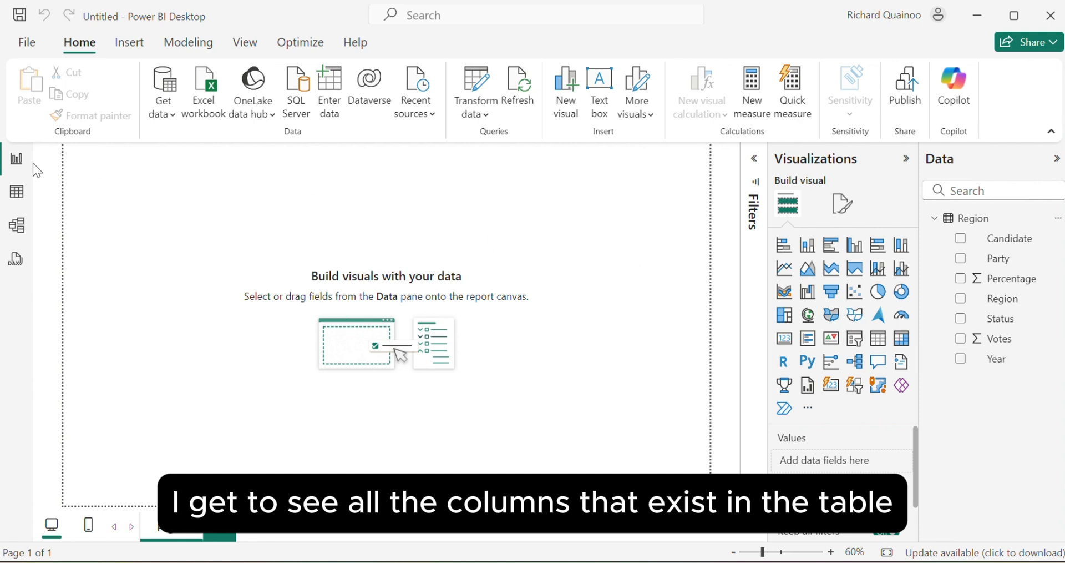
{"action": "left_click", "coordinate": [16, 204]}
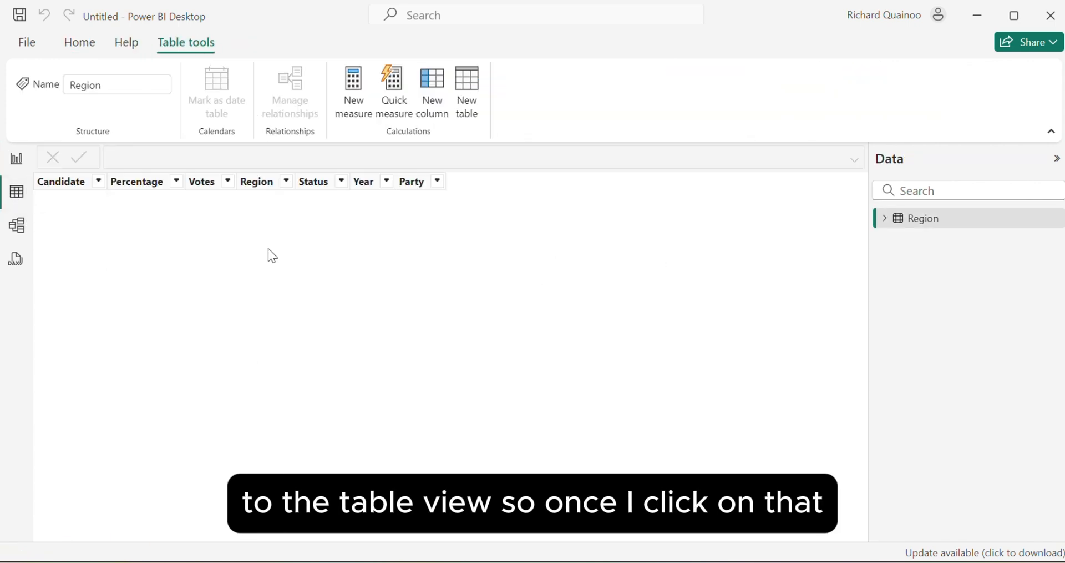
{"action": "left_click", "coordinate": [885, 223]}
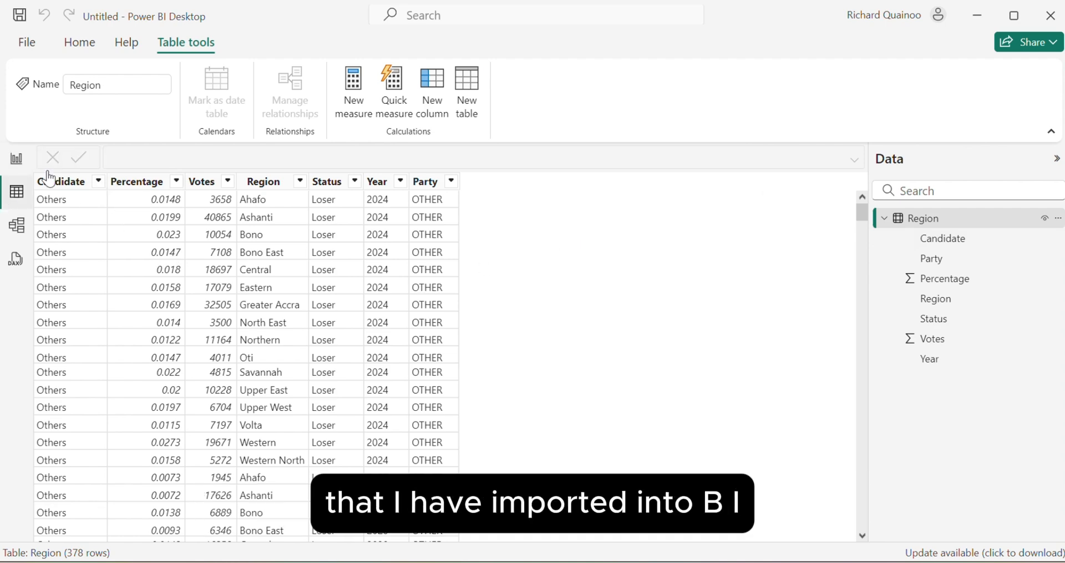
{"action": "scroll", "coordinate": [72, 261], "scroll_direction": "down", "scroll_amount": 20}
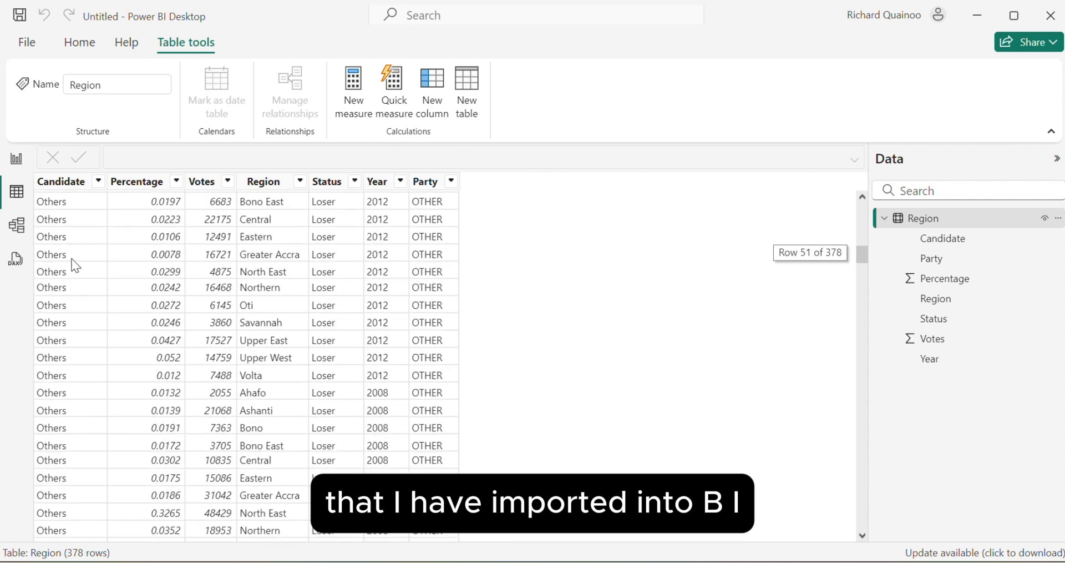
{"action": "scroll", "coordinate": [73, 261], "scroll_direction": "up", "scroll_amount": 12}
{"action": "scroll", "coordinate": [72, 258], "scroll_direction": "up", "scroll_amount": 8}
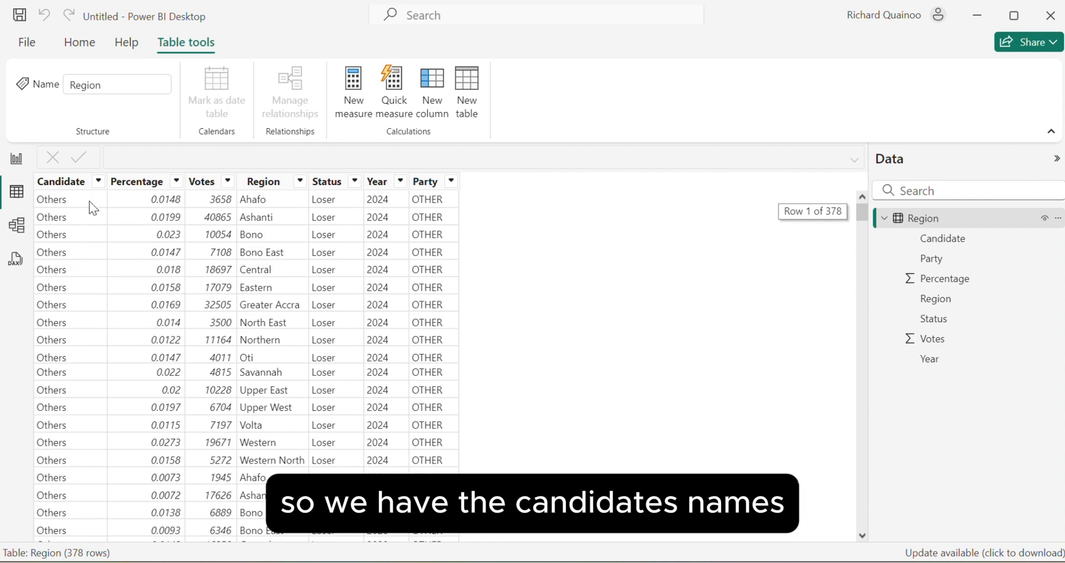
{"action": "left_click", "coordinate": [99, 182]}
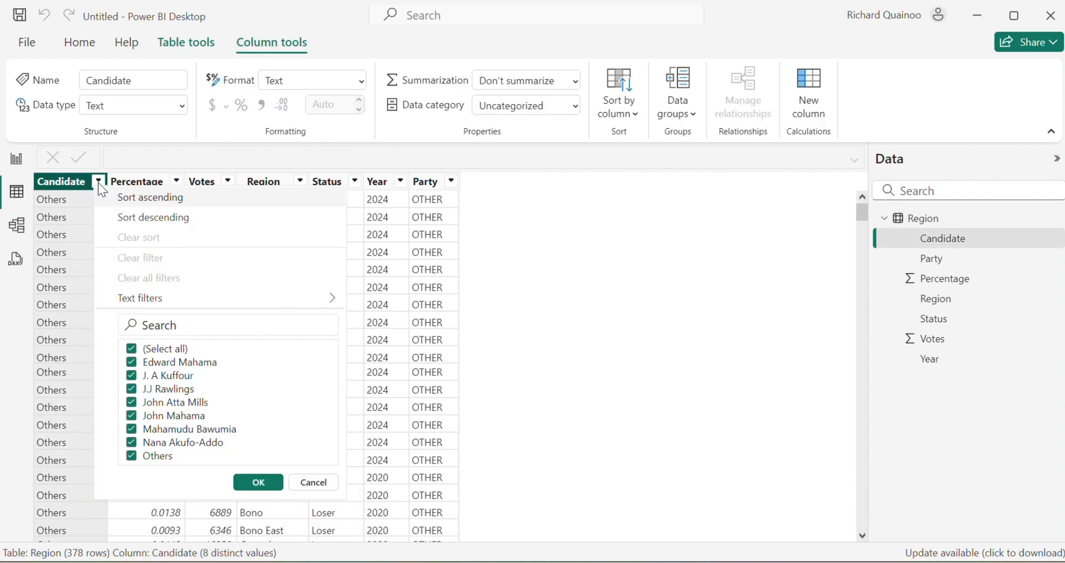
{"action": "left_click", "coordinate": [153, 182]}
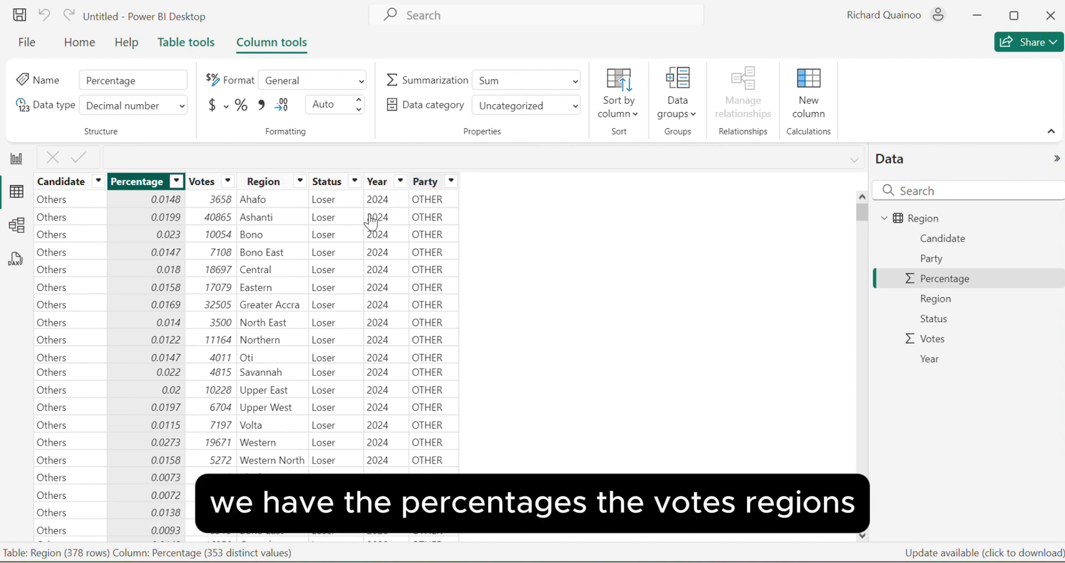
Return to Report view, add a card visual to Page 1, reposition it on the canvas and widen it slightly
{"action": "left_click", "coordinate": [15, 162]}
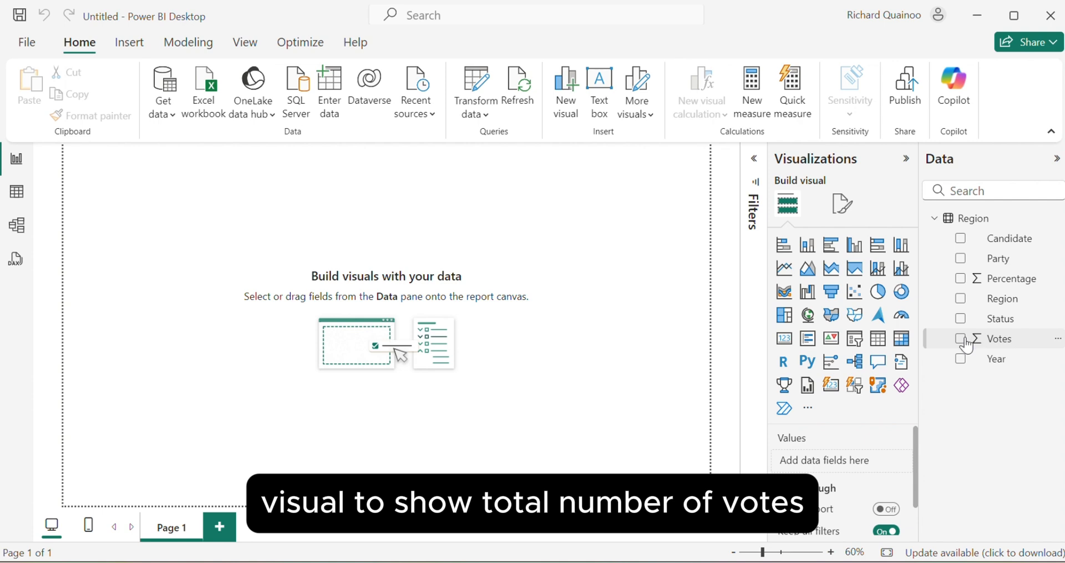
{"action": "left_click", "coordinate": [786, 336]}
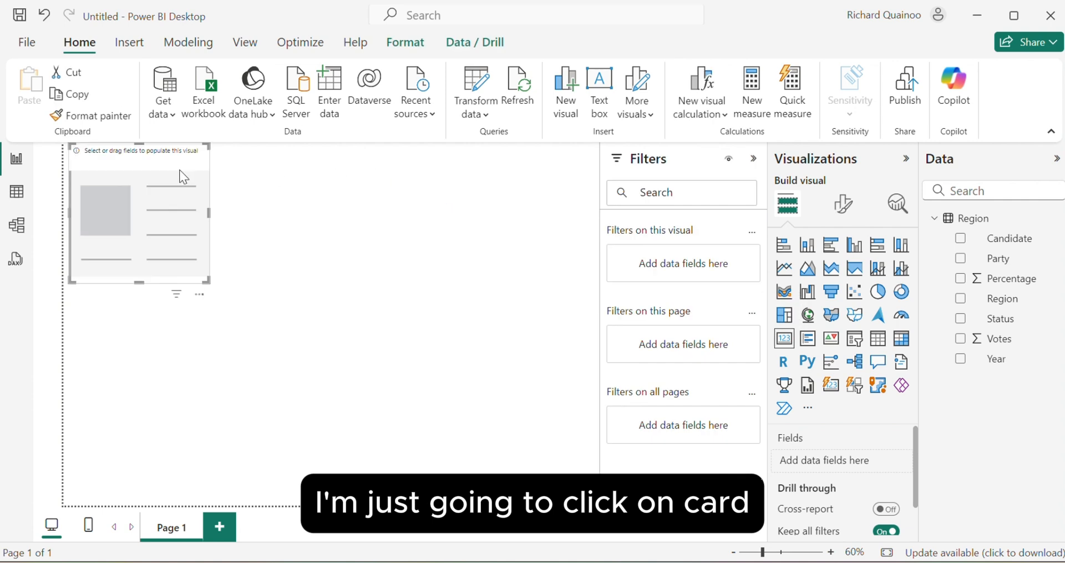
{"action": "left_click_drag", "start_coordinate": [149, 174], "coordinate": [272, 205]}
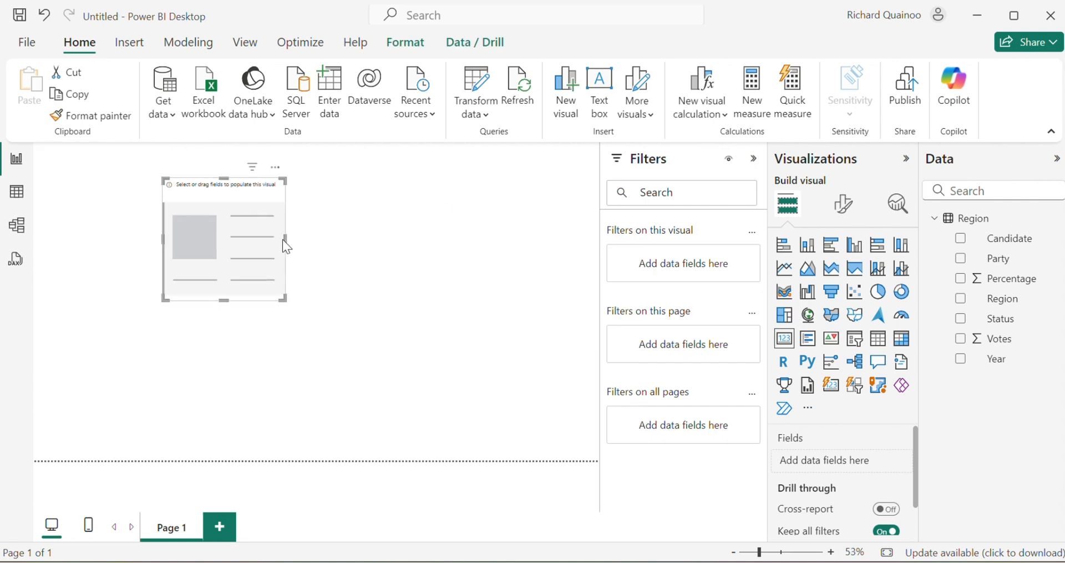
{"action": "left_click_drag", "start_coordinate": [286, 240], "coordinate": [311, 240]}
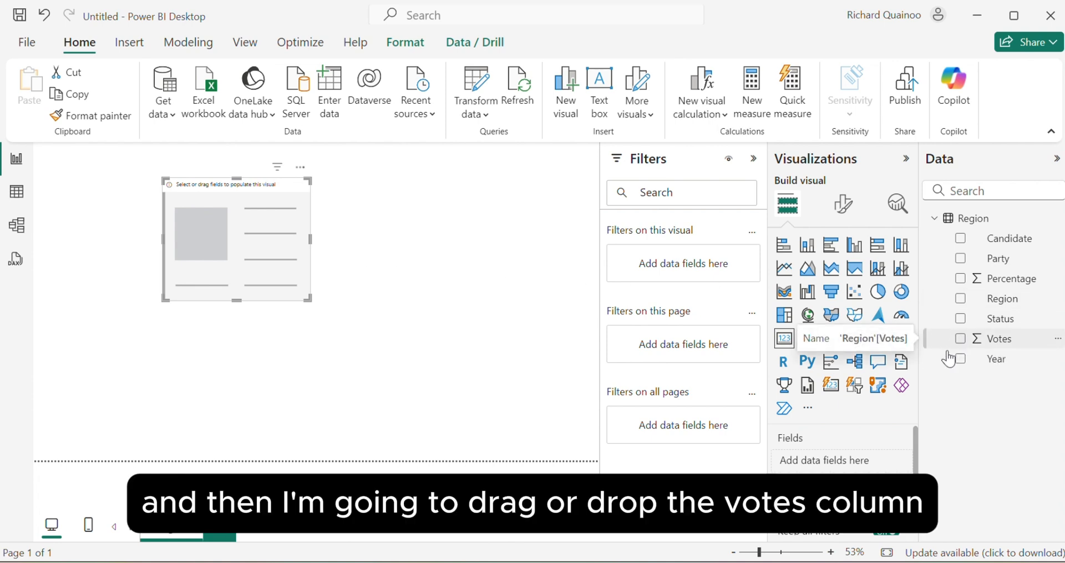
Add the Votes field to the card to show the sum of votes, and reduce the card's height
{"action": "scroll", "coordinate": [887, 433], "scroll_direction": "down", "scroll_amount": 1}
{"action": "scroll", "coordinate": [887, 433], "scroll_direction": "up", "scroll_amount": 1}
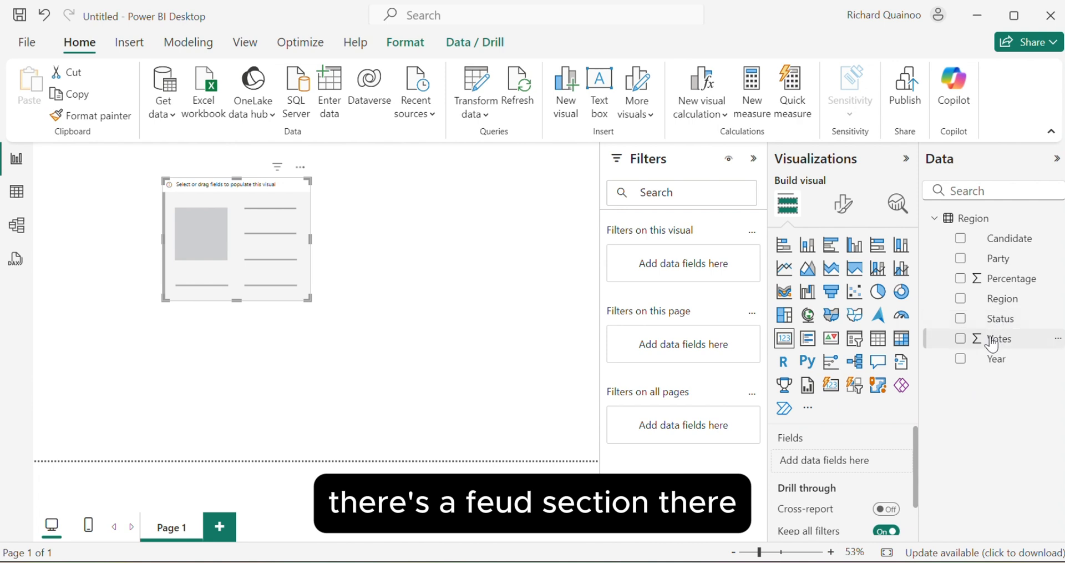
{"action": "left_click_drag", "start_coordinate": [996, 340], "coordinate": [834, 471]}
{"action": "left_click_drag", "start_coordinate": [832, 468], "coordinate": [832, 468]}
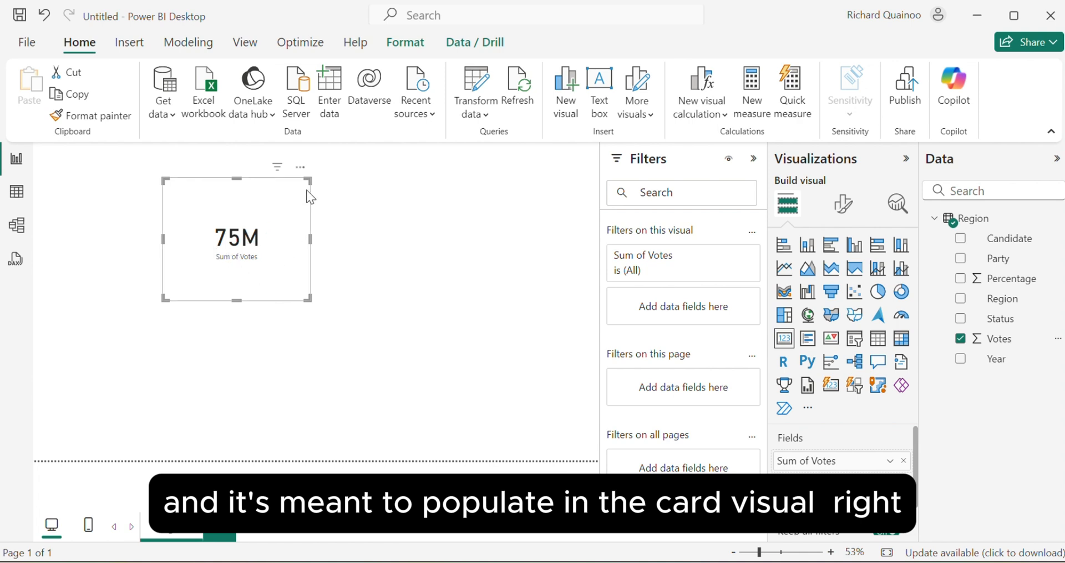
{"action": "left_click_drag", "start_coordinate": [308, 182], "coordinate": [310, 218]}
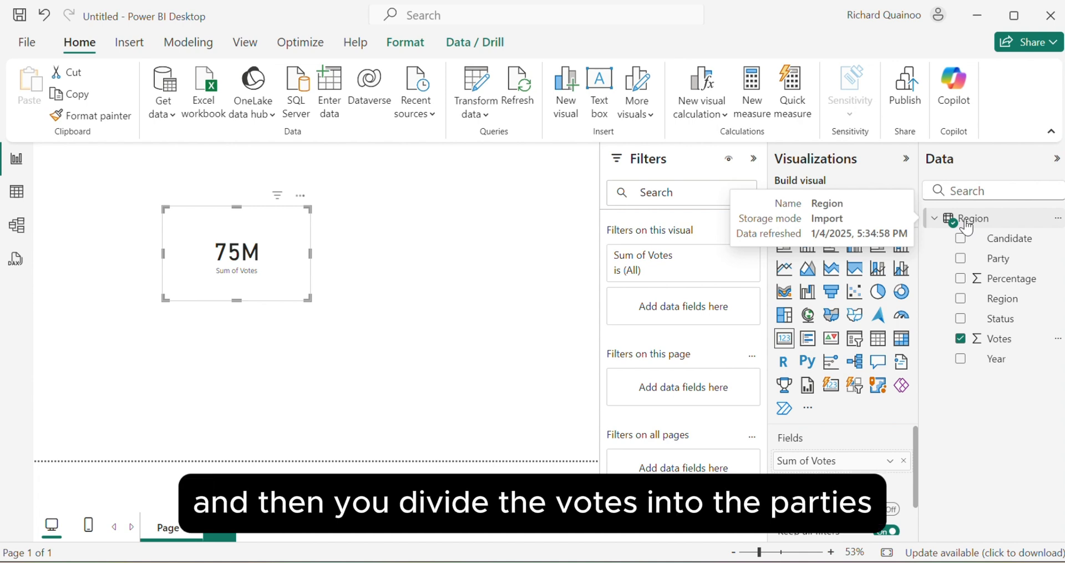
Create a new measure in the Region table and name it NDC Votes
{"action": "right_click", "coordinate": [968, 222]}
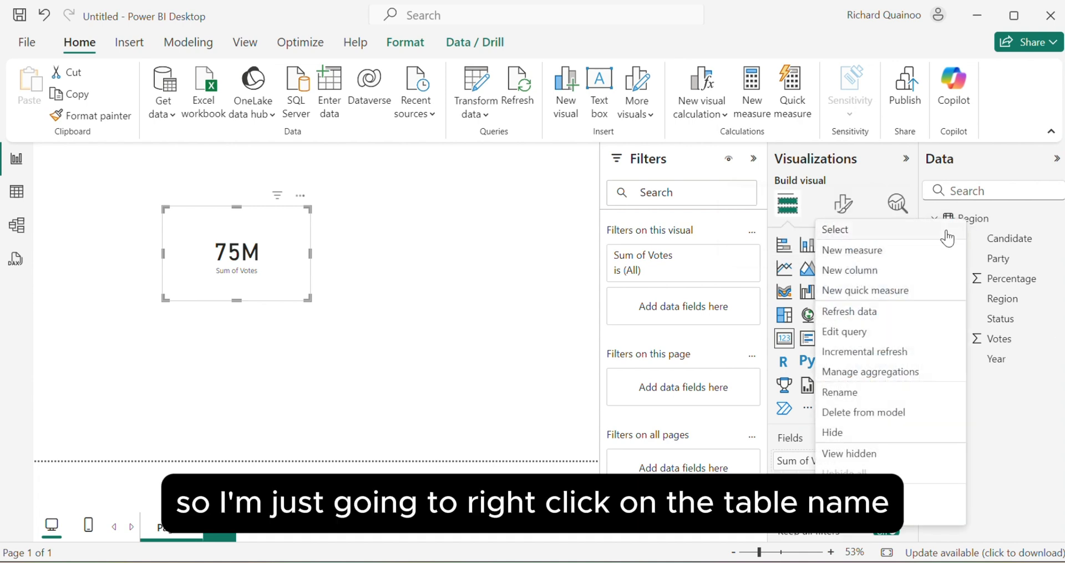
{"action": "left_click", "coordinate": [867, 249]}
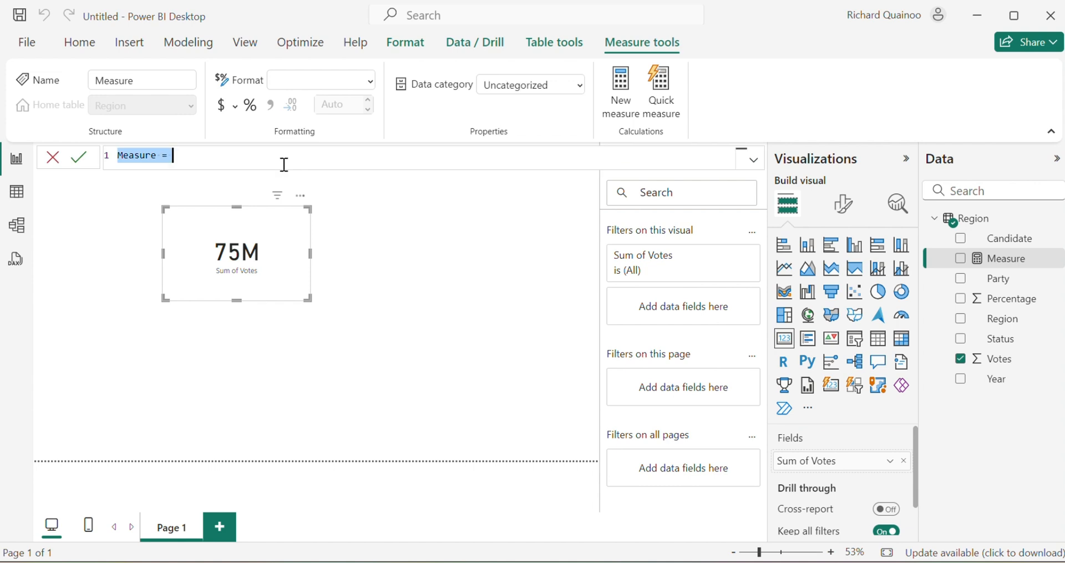
{"action": "key", "text": "BackSpace"}
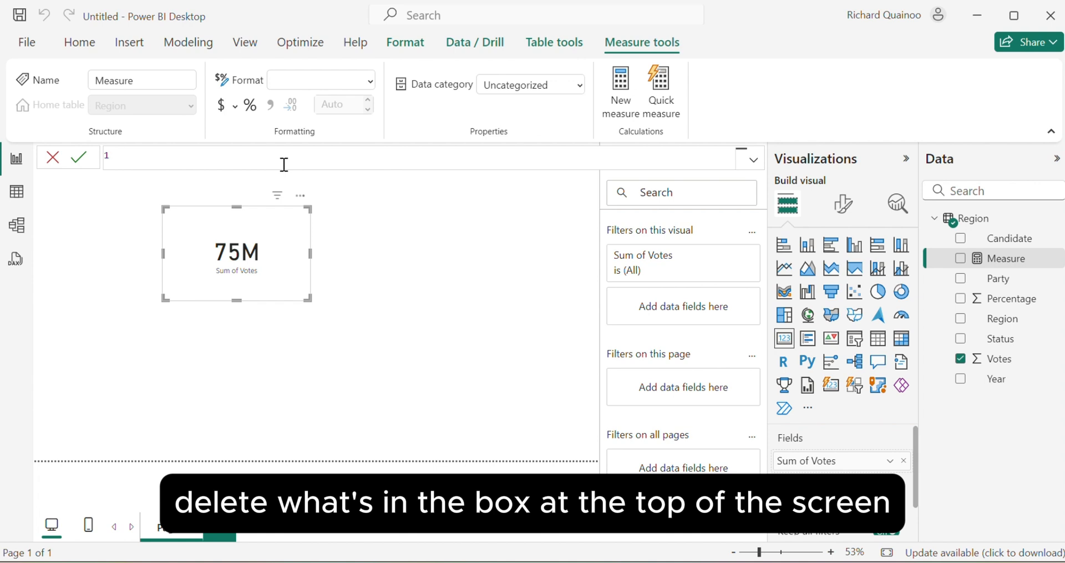
{"action": "type", "text": "NDC Vo"}
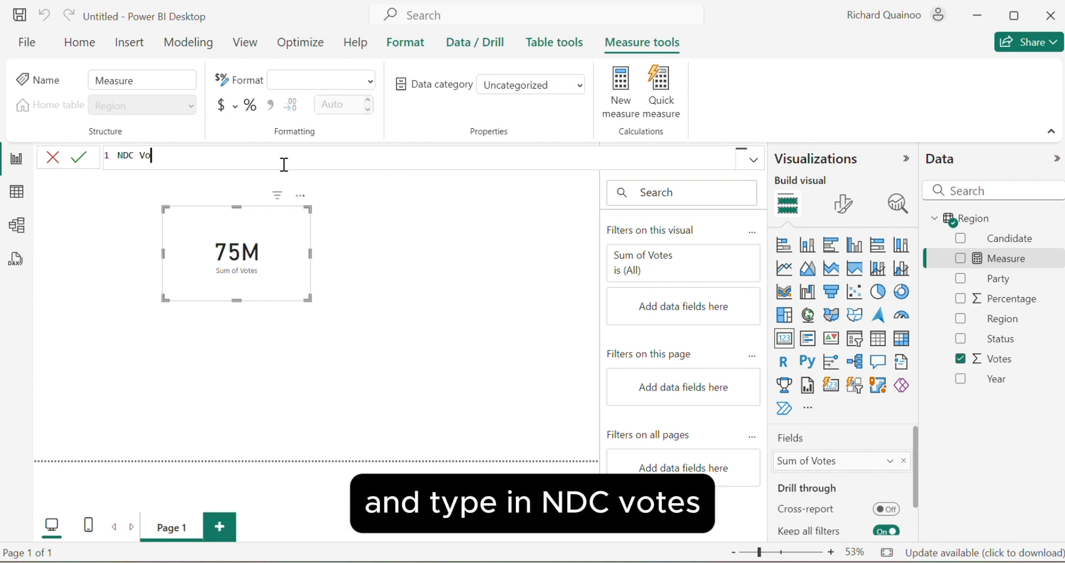
{"action": "type", "text": "tes ="}
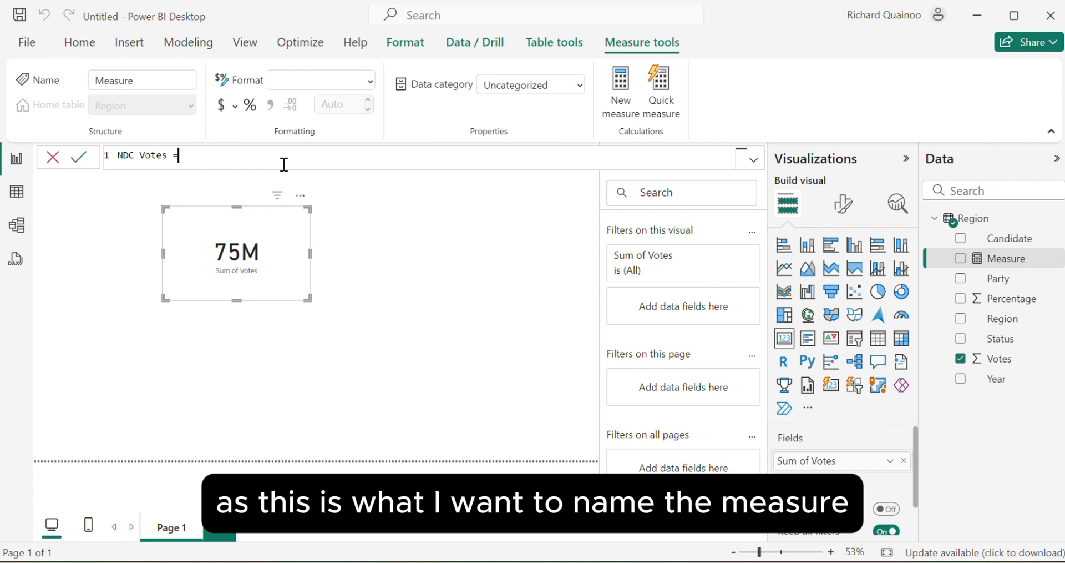
Begin the NDC Votes formula with CALCULATE, using the sum of Region[Votes] as its expression
{"action": "type", "text": "cal"}
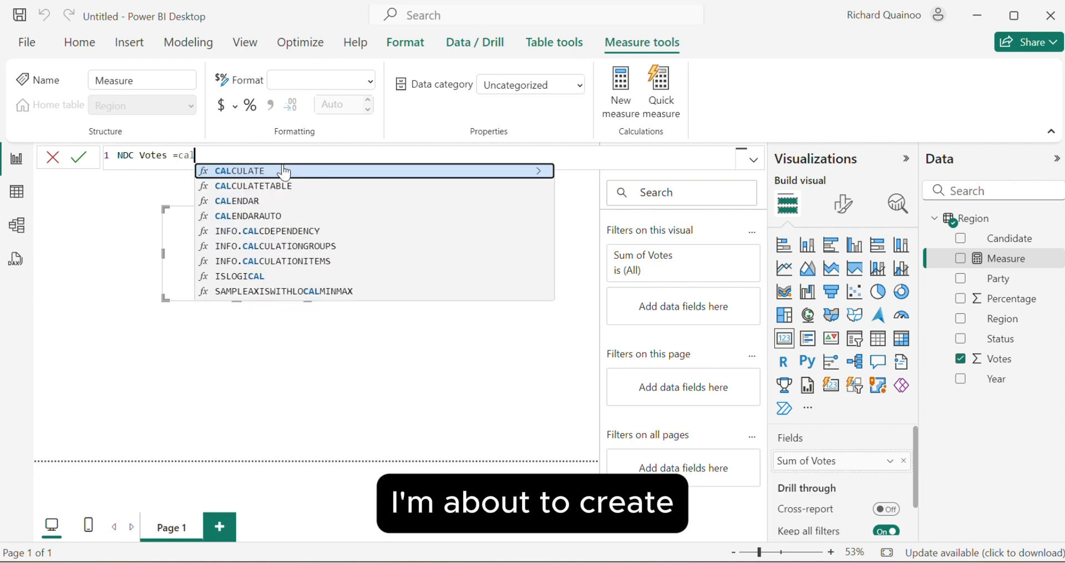
{"action": "left_click", "coordinate": [285, 172]}
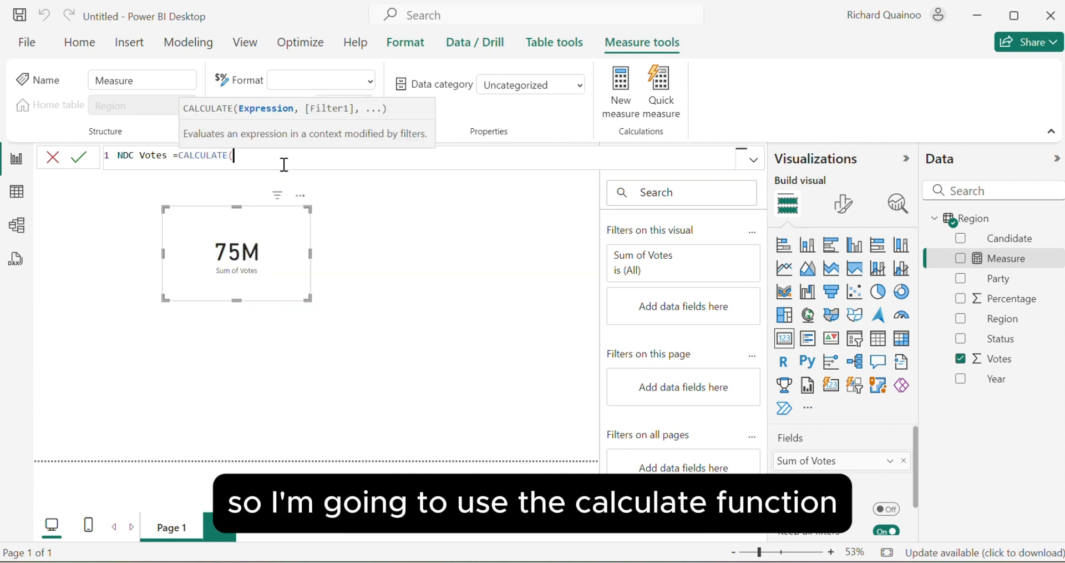
{"action": "type", "text": "sum"}
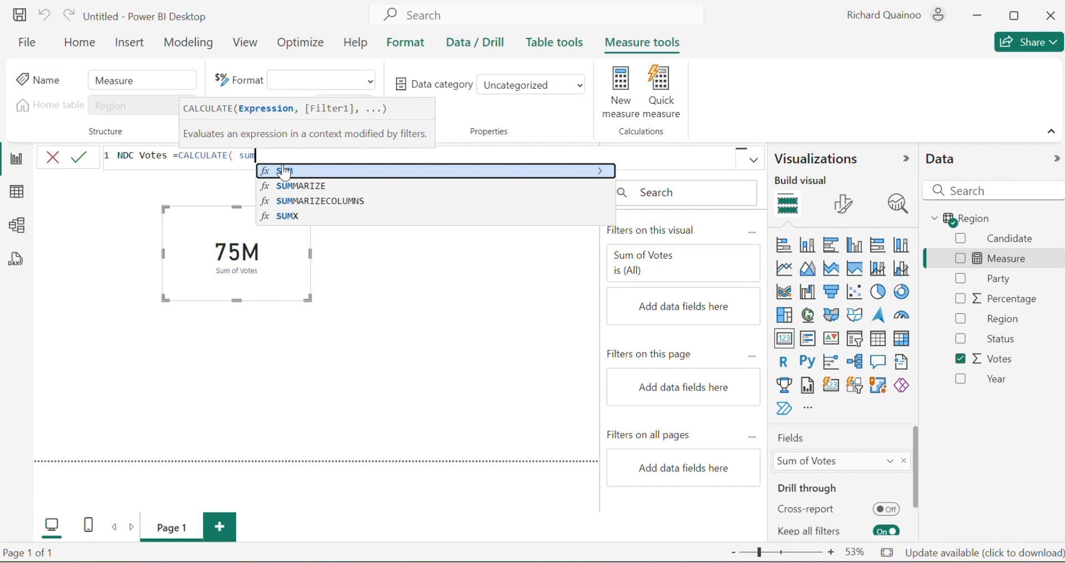
{"action": "type", "text": "("}
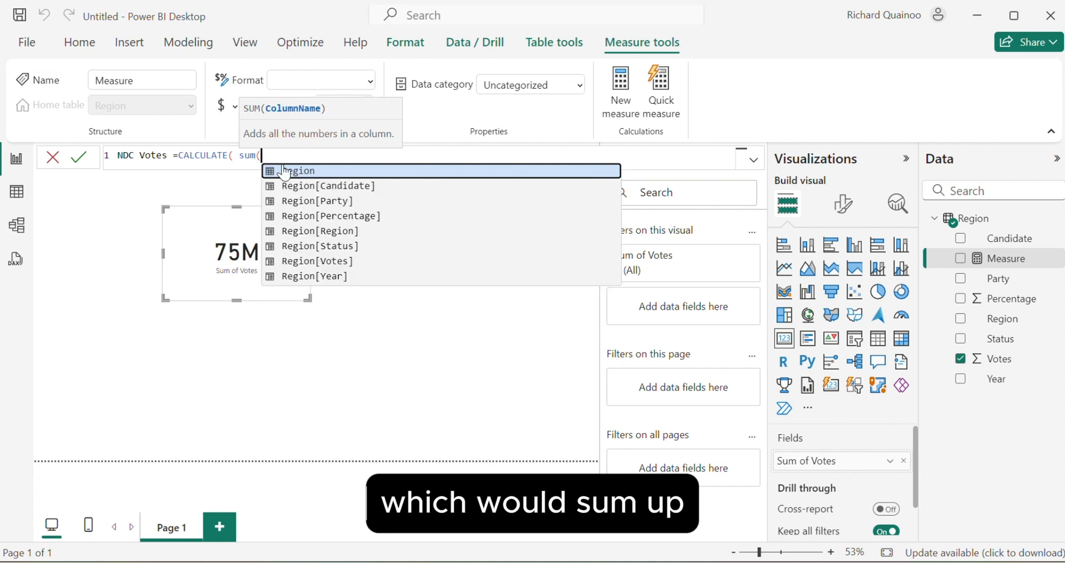
{"action": "type", "text": "vote"}
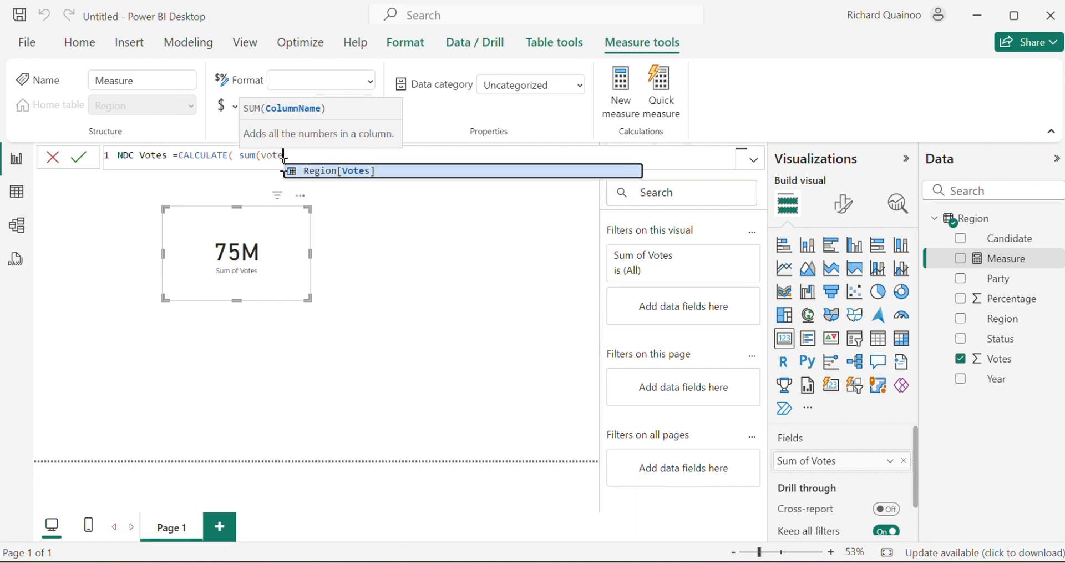
{"action": "left_click", "coordinate": [317, 169]}
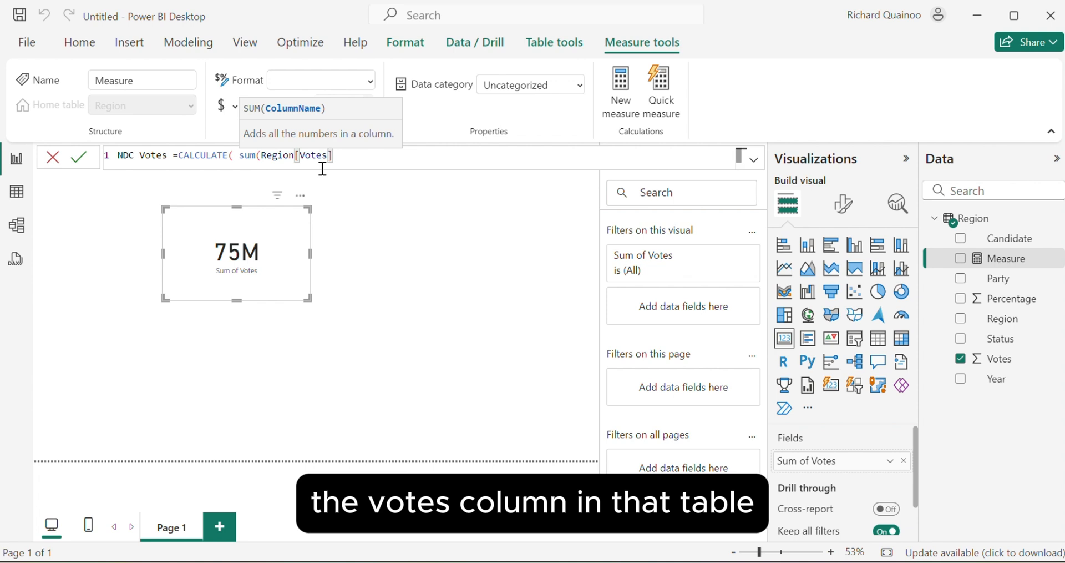
{"action": "type", "text": ")"}
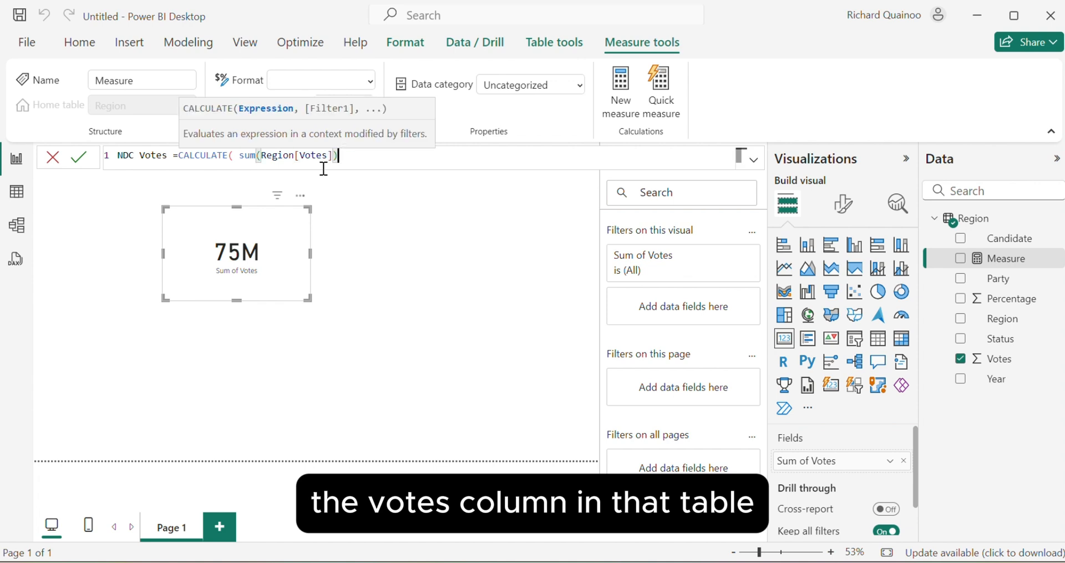
Complete the NDC Votes formula with the filter Region[Party]="NDC" and commit the measure
{"action": "type", "text": ",regio"}
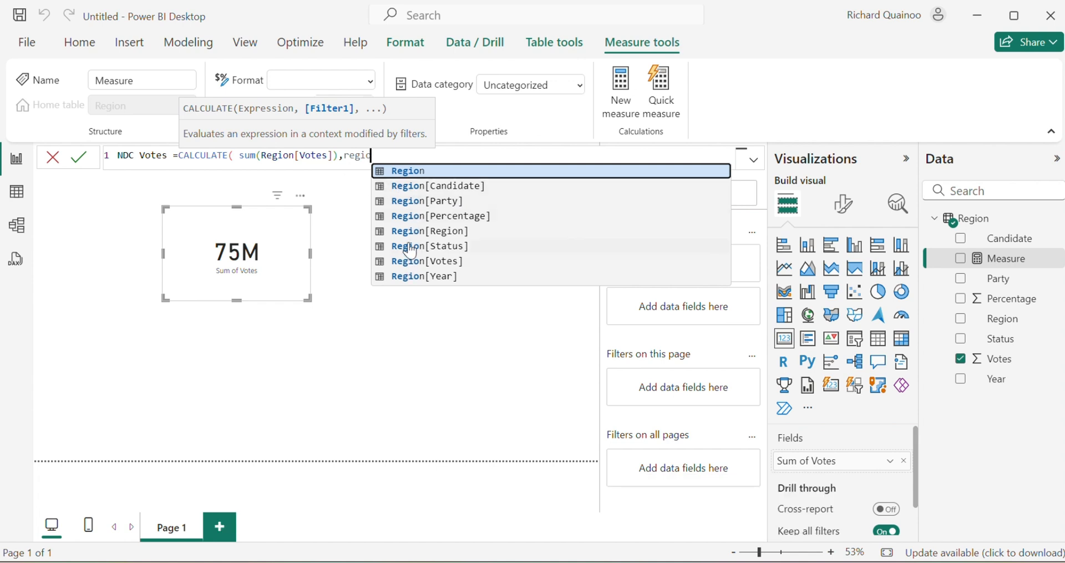
{"action": "left_click", "coordinate": [417, 201]}
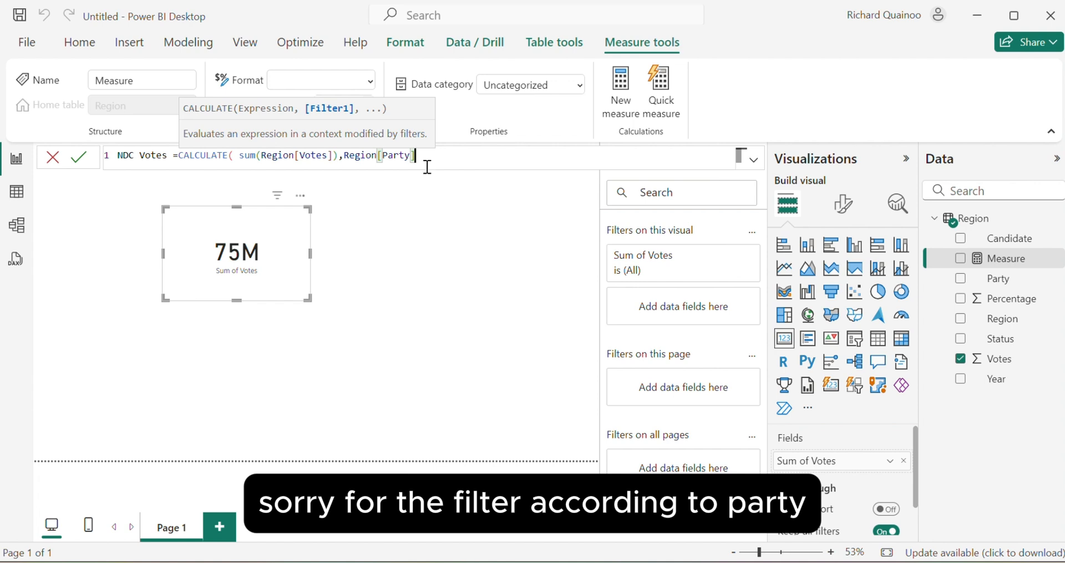
{"action": "type", "text": "=\""}
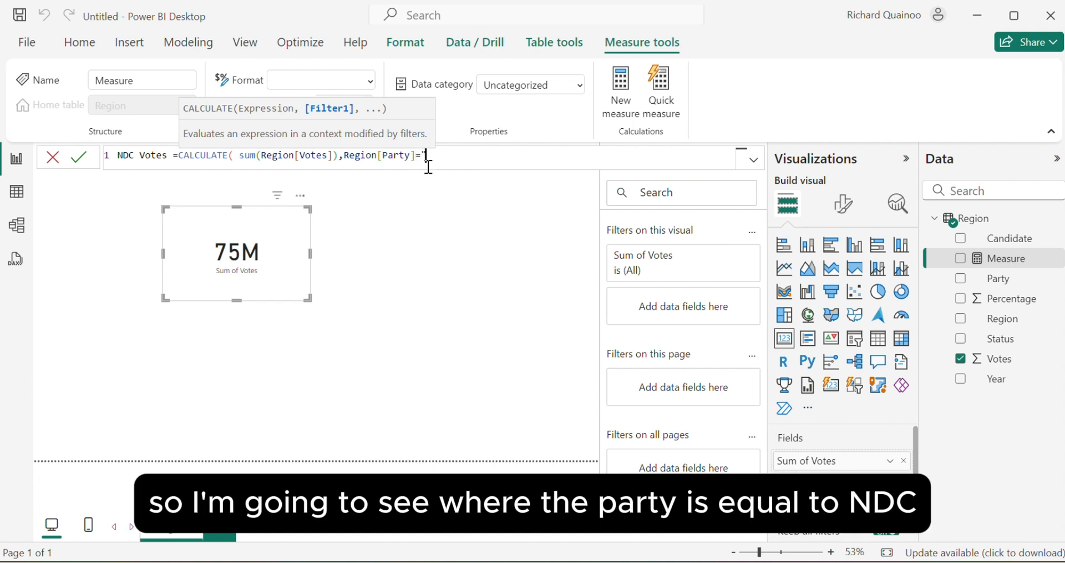
{"action": "type", "text": "NDC\""}
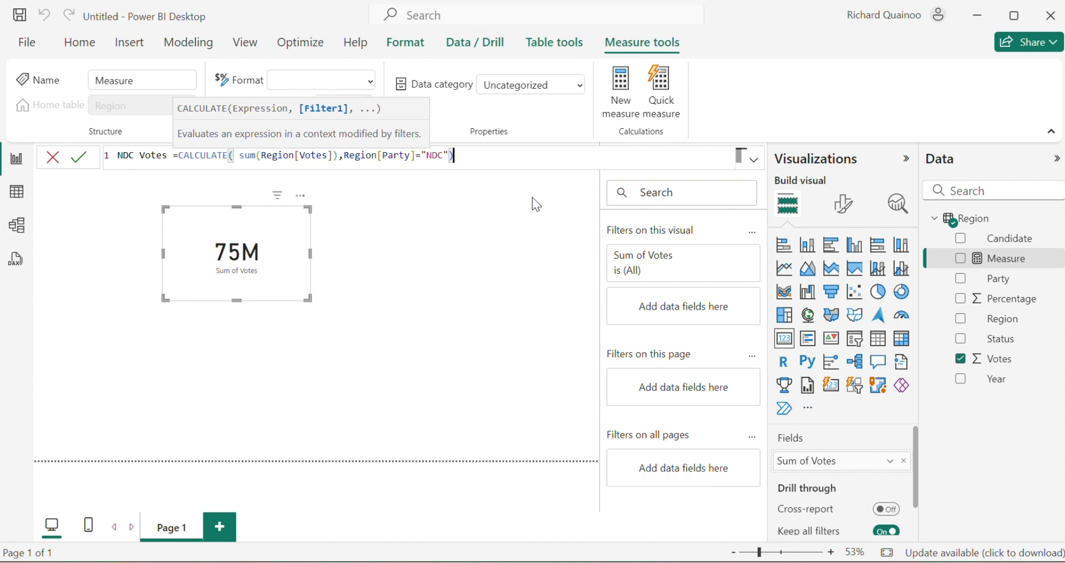
{"action": "type", "text": ")"}
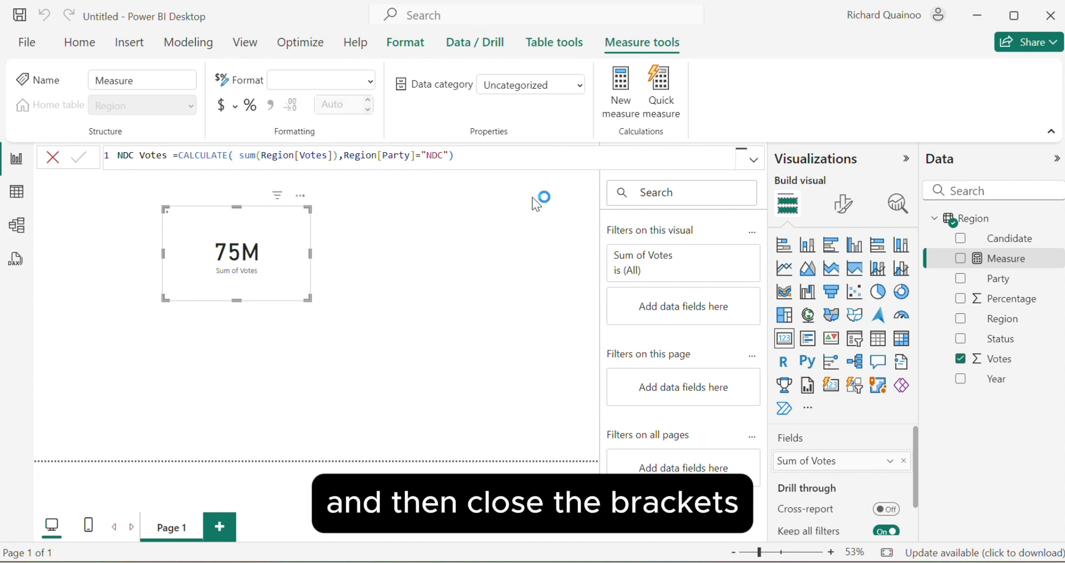
{"action": "key", "text": "Return"}
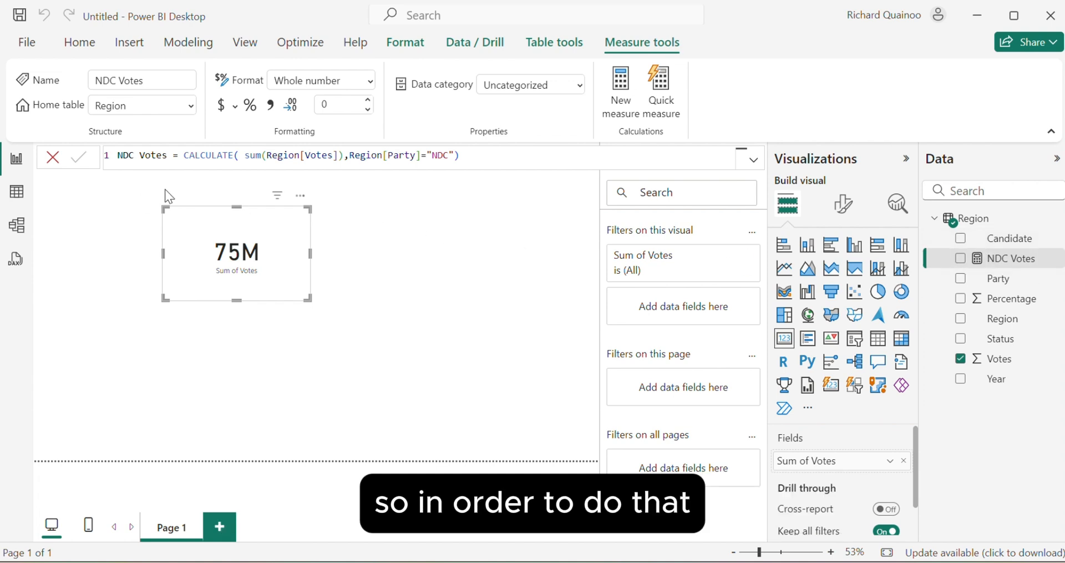
In Model view, place the NDC Votes measure in a new display folder named DAX MEASURES
{"action": "left_click", "coordinate": [17, 228]}
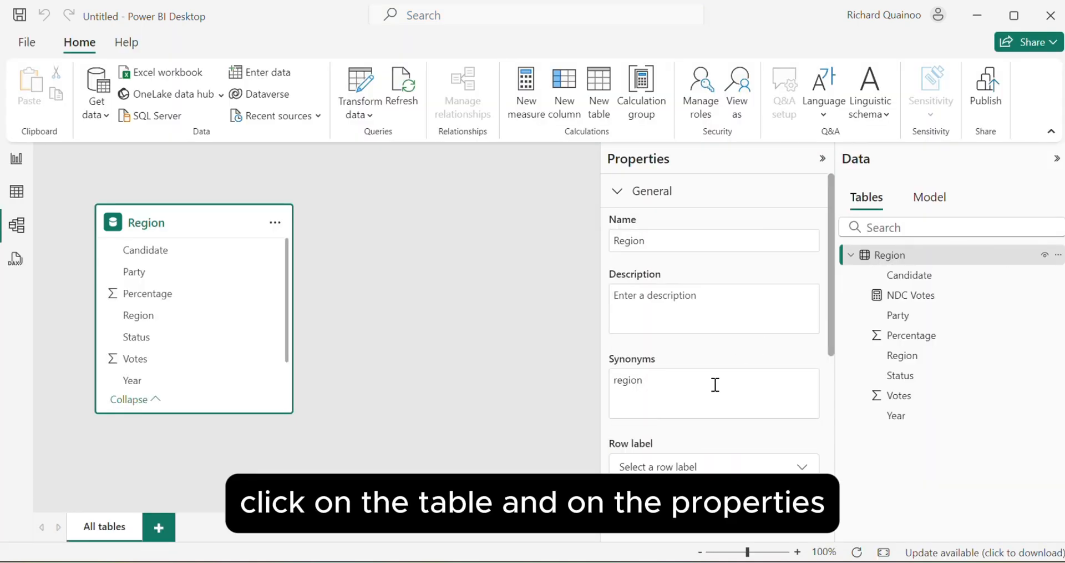
{"action": "scroll", "coordinate": [716, 249], "scroll_direction": "down", "scroll_amount": 3}
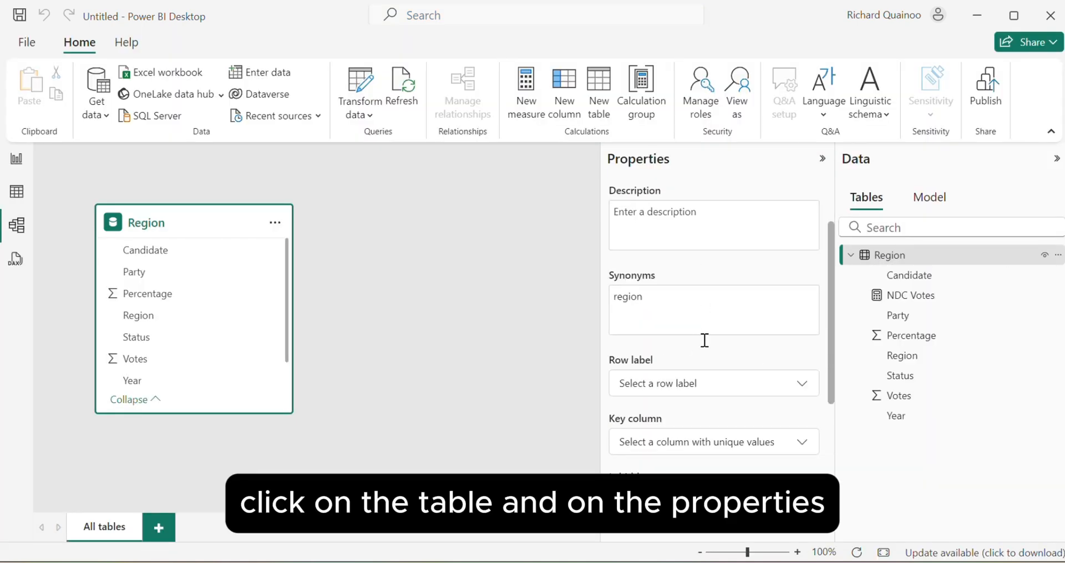
{"action": "scroll", "coordinate": [688, 432], "scroll_direction": "down", "scroll_amount": 6}
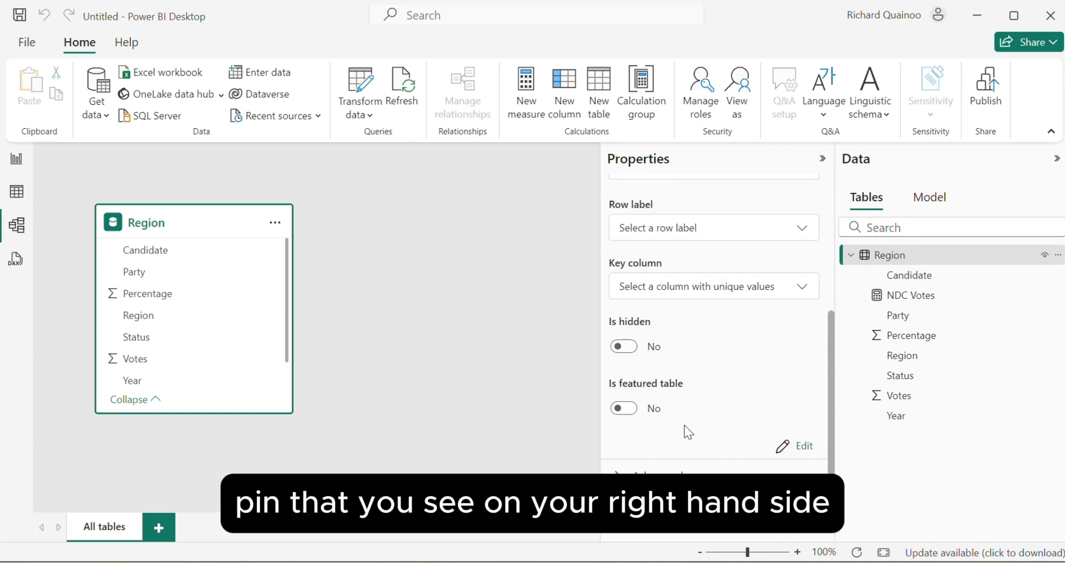
{"action": "scroll", "coordinate": [688, 432], "scroll_direction": "up", "scroll_amount": 10}
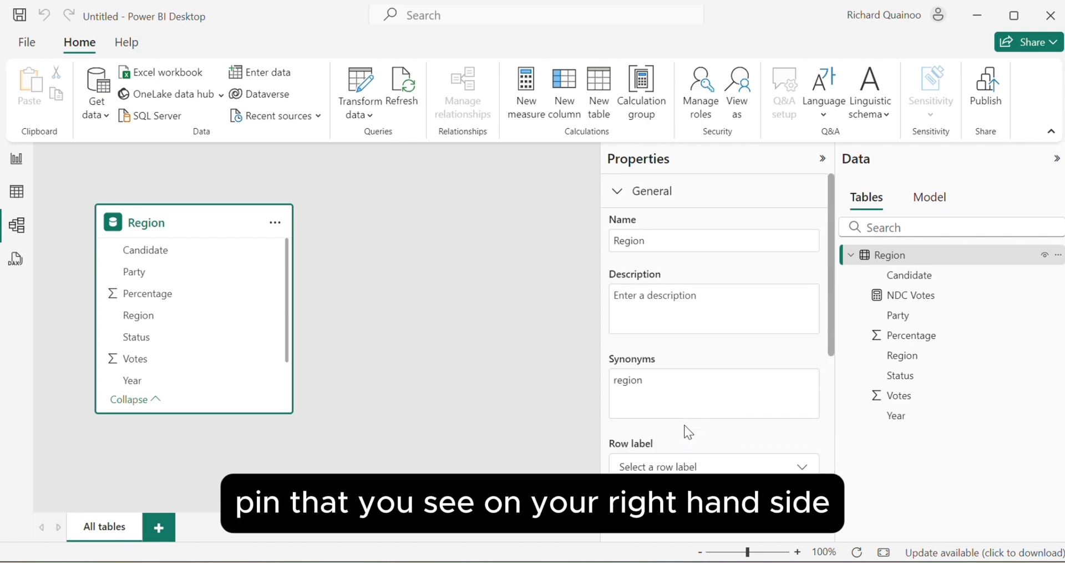
{"action": "left_click", "coordinate": [907, 299]}
{"action": "scroll", "coordinate": [741, 326], "scroll_direction": "down", "scroll_amount": 8}
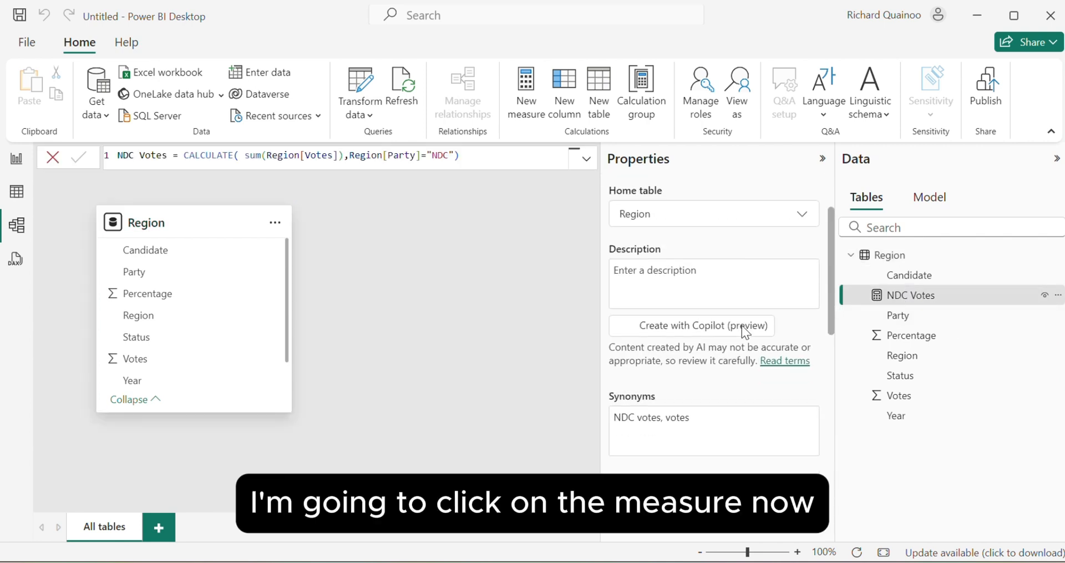
{"action": "left_click", "coordinate": [693, 340]}
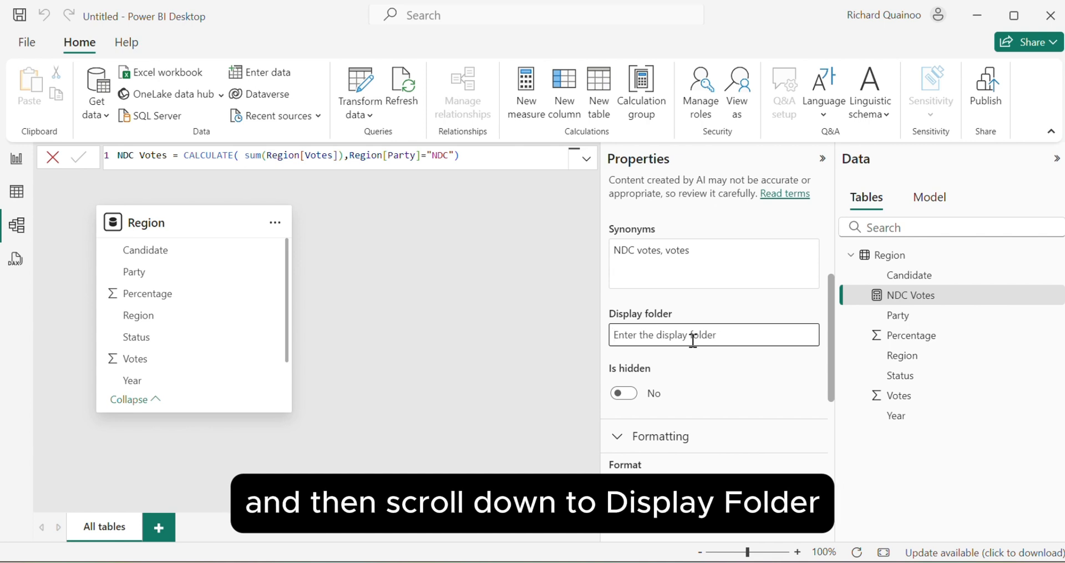
{"action": "type", "text": "DAX M"}
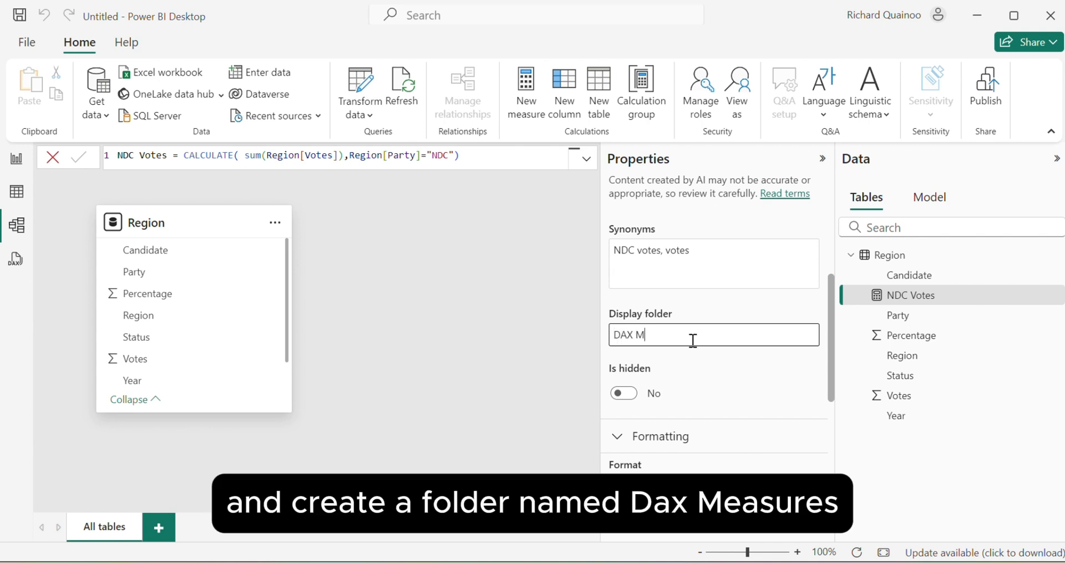
{"action": "type", "text": "EASURES"}
{"action": "key", "text": "Return"}
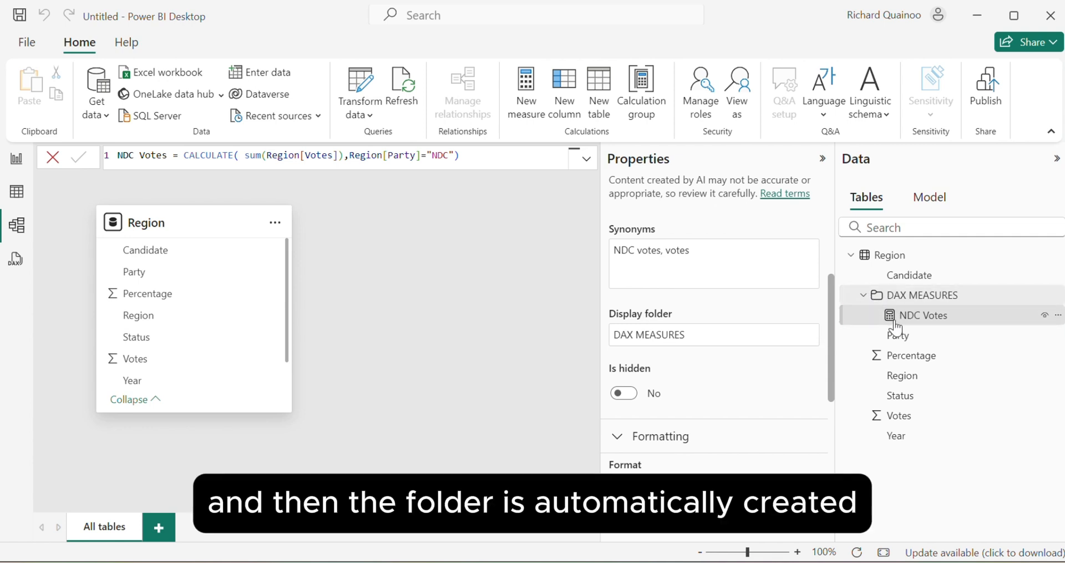
Back in Report view, add the measure NPP Votes = CALCULATE(SUM(Region[Votes]),Region[Party] = "NPP") to the DAX MEASURES folder
{"action": "left_click", "coordinate": [15, 157]}
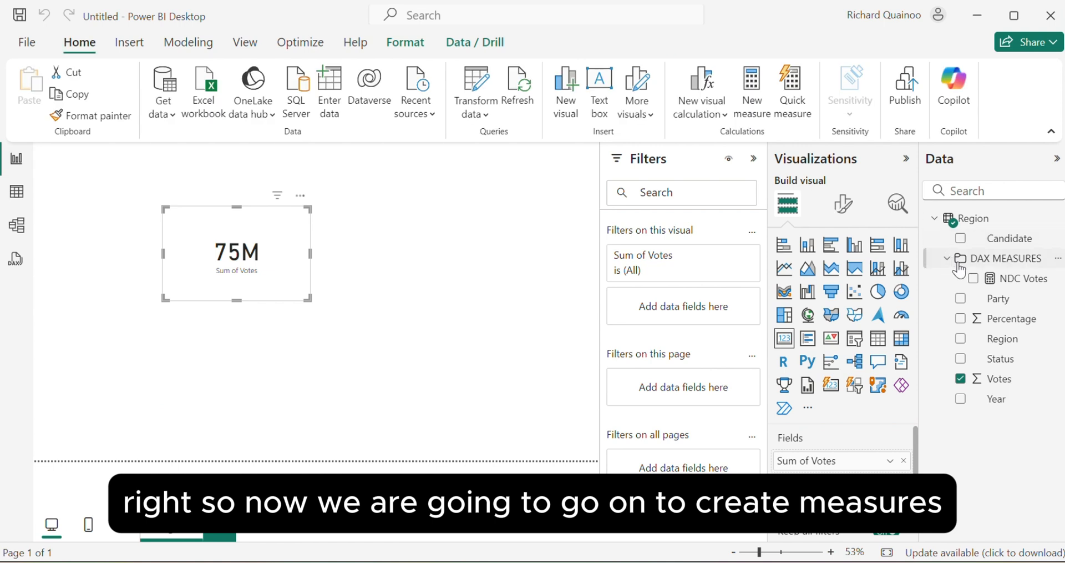
{"action": "right_click", "coordinate": [972, 266]}
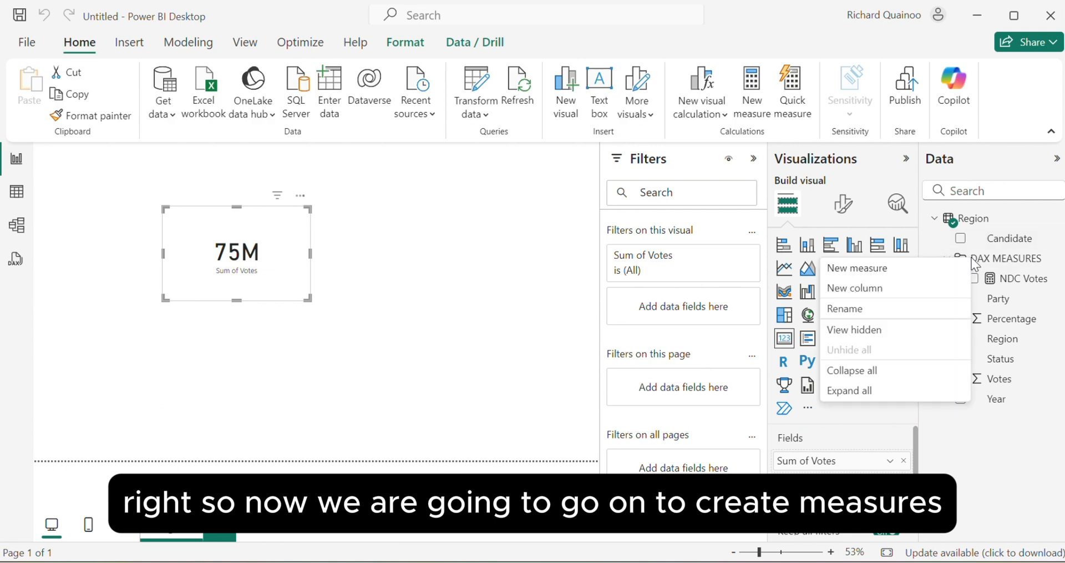
{"action": "left_click", "coordinate": [859, 269]}
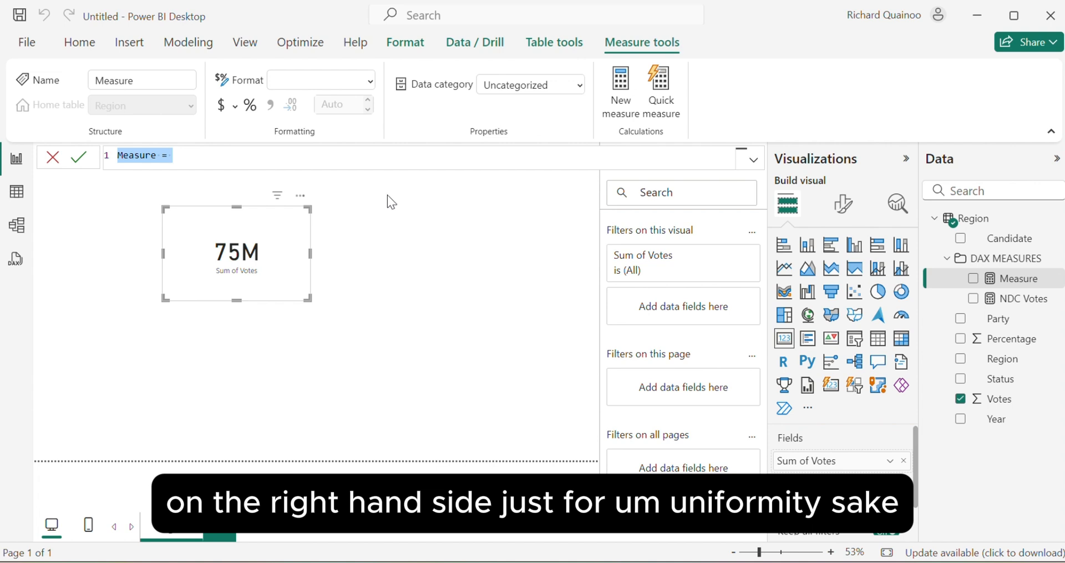
{"action": "type", "text": "N"}
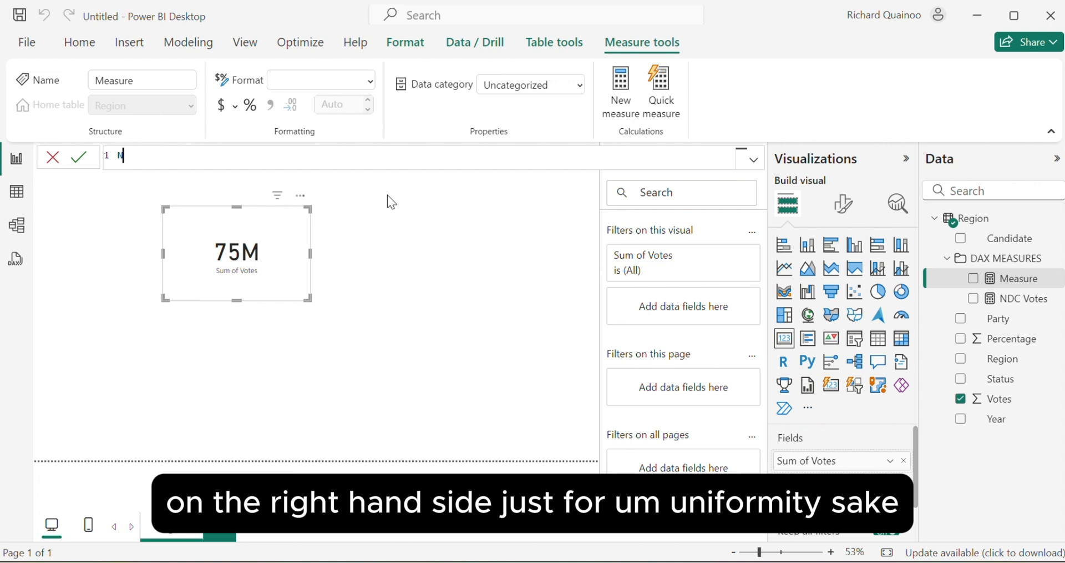
{"action": "type", "text": "PP "}
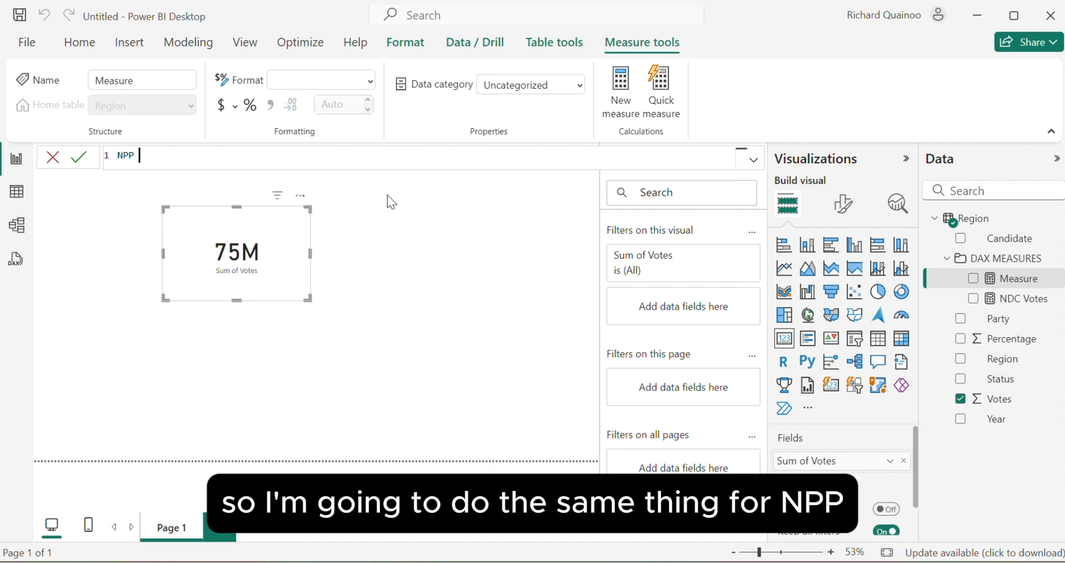
{"action": "type", "text": "Votes = calcULATE(SUM(Region[Votes]),"}
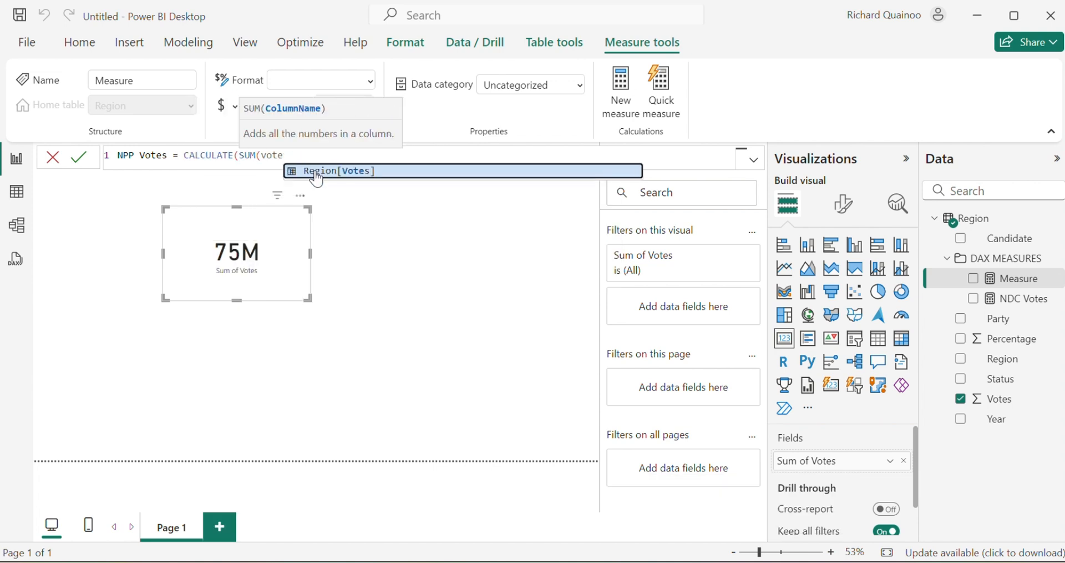
{"action": "type", "text": "Region[Party] = \"NPP\""}
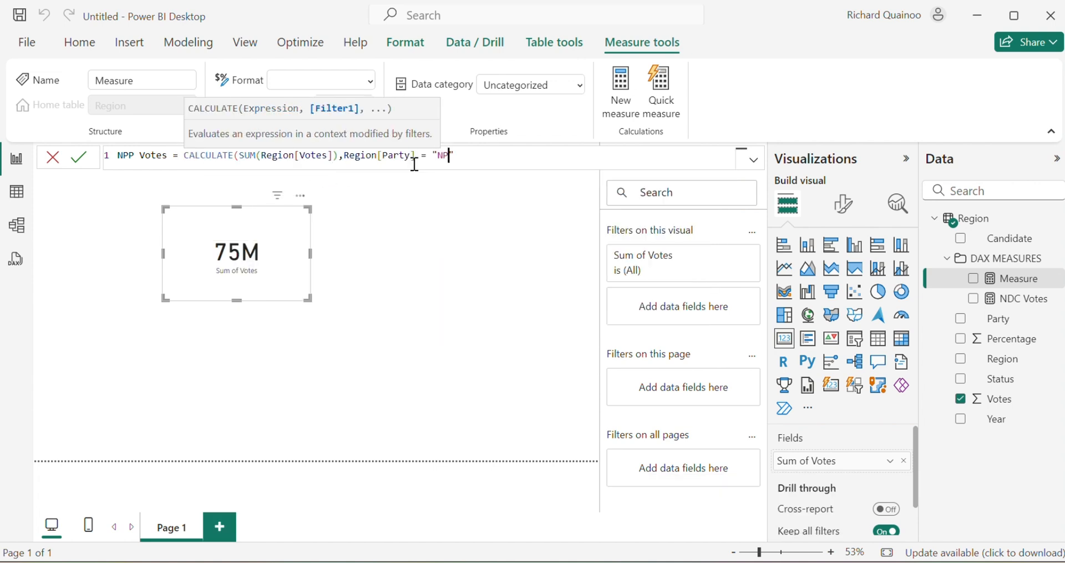
{"action": "type", "text": ")"}
{"action": "left_click", "coordinate": [80, 158]}
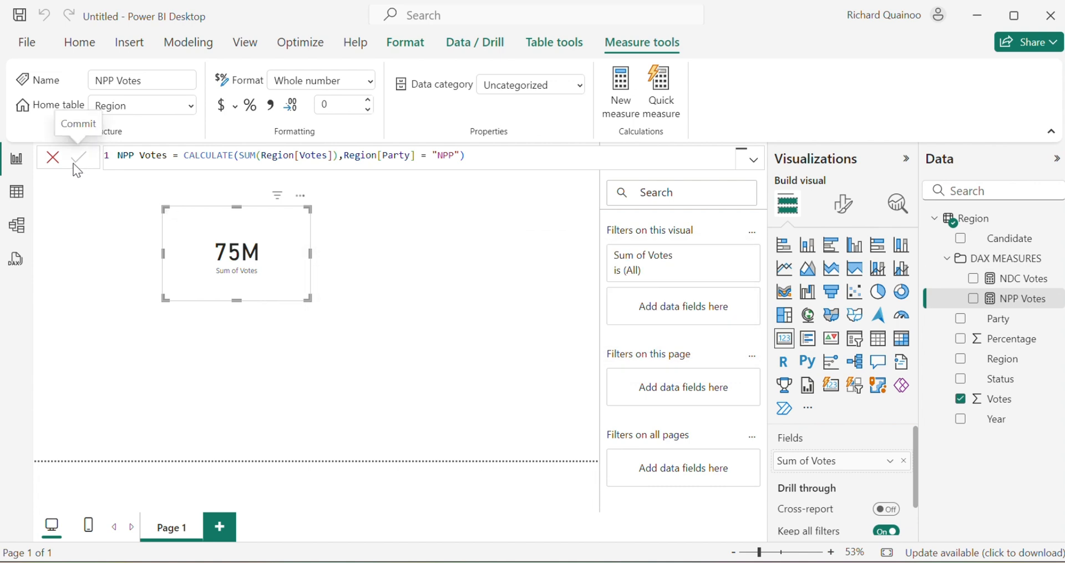
Create a new measure named NDC% in the DAX MEASURES folder and begin its formula with the [NDC Votes] measure
{"action": "right_click", "coordinate": [973, 260]}
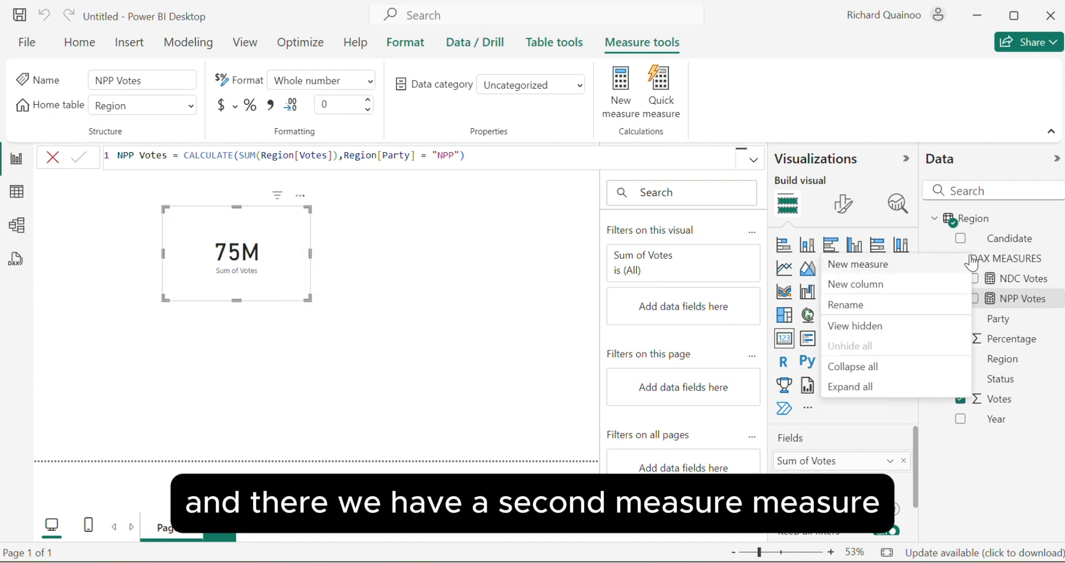
{"action": "left_click", "coordinate": [892, 276]}
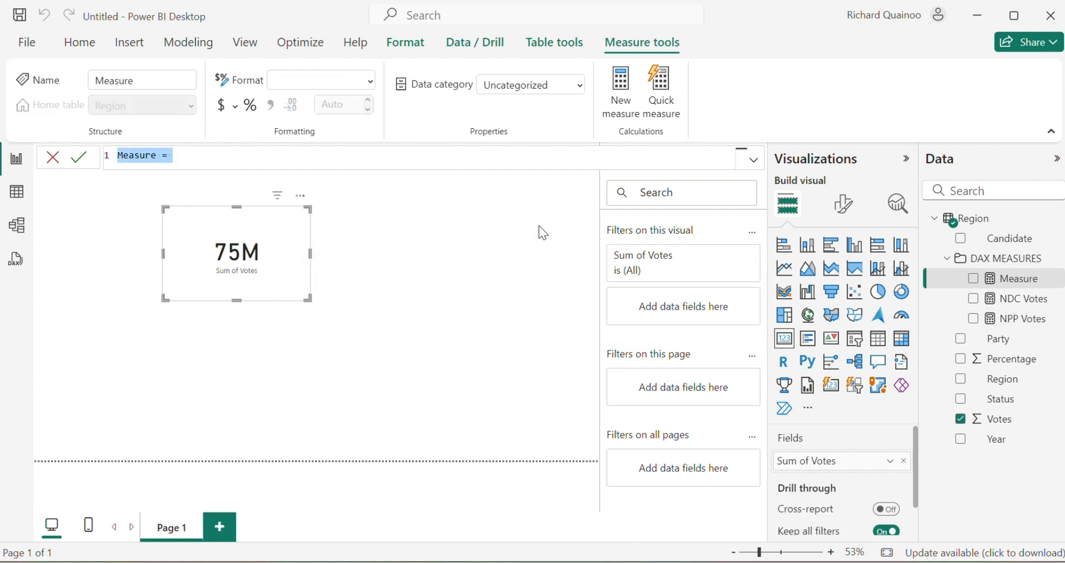
{"action": "type", "text": "NDC#%"}
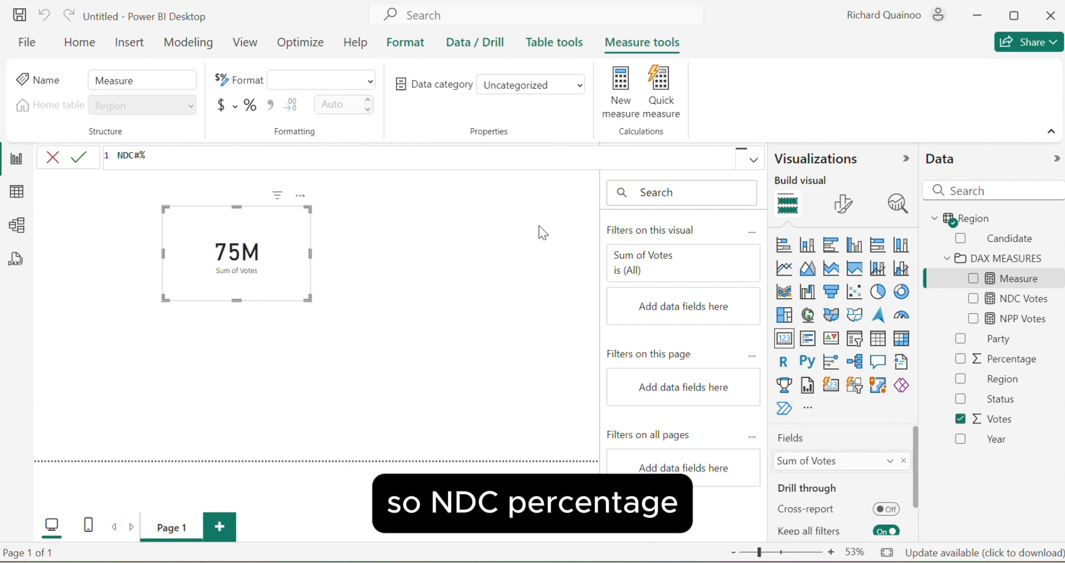
{"action": "key", "text": "BackSpace"}
{"action": "key", "text": "BackSpace"}
{"action": "type", "text": "%="}
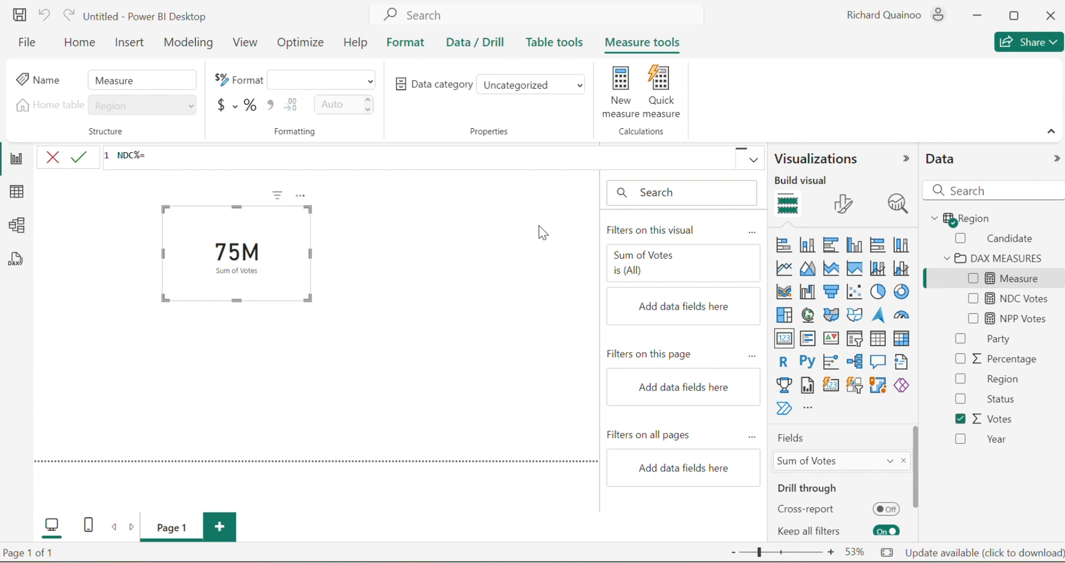
{"action": "type", "text": "NDC"}
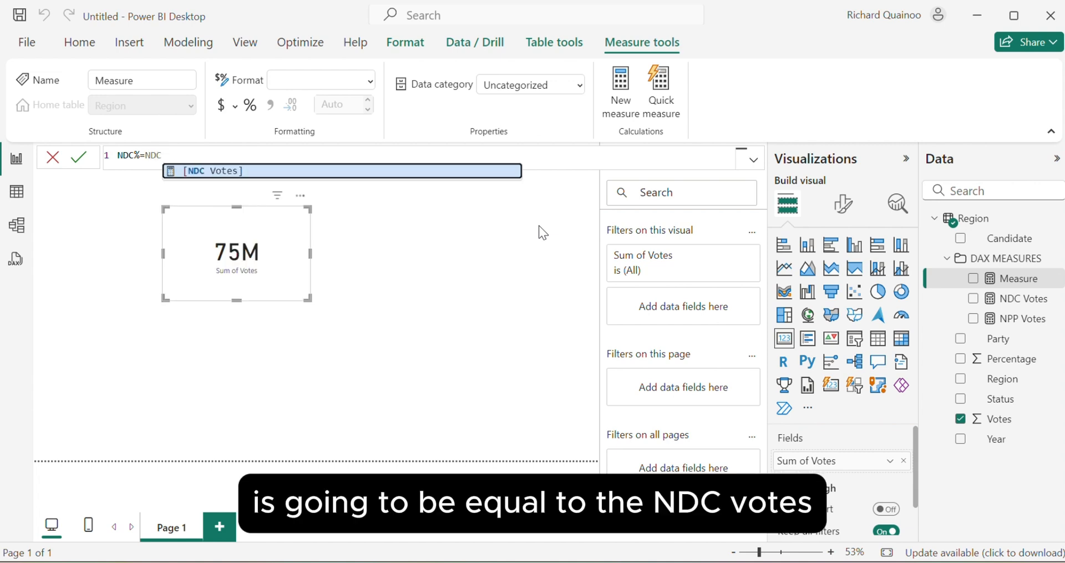
{"action": "left_click", "coordinate": [365, 169]}
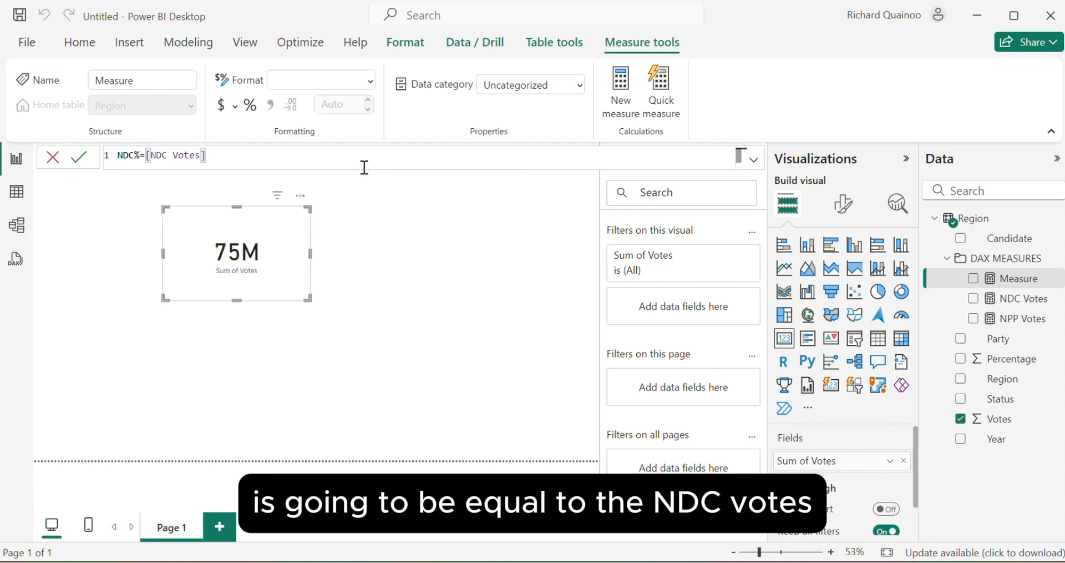
Complete the NDC% formula by dividing by SUM(Region[Votes]) and commit the measure
{"action": "type", "text": "/SUM"}
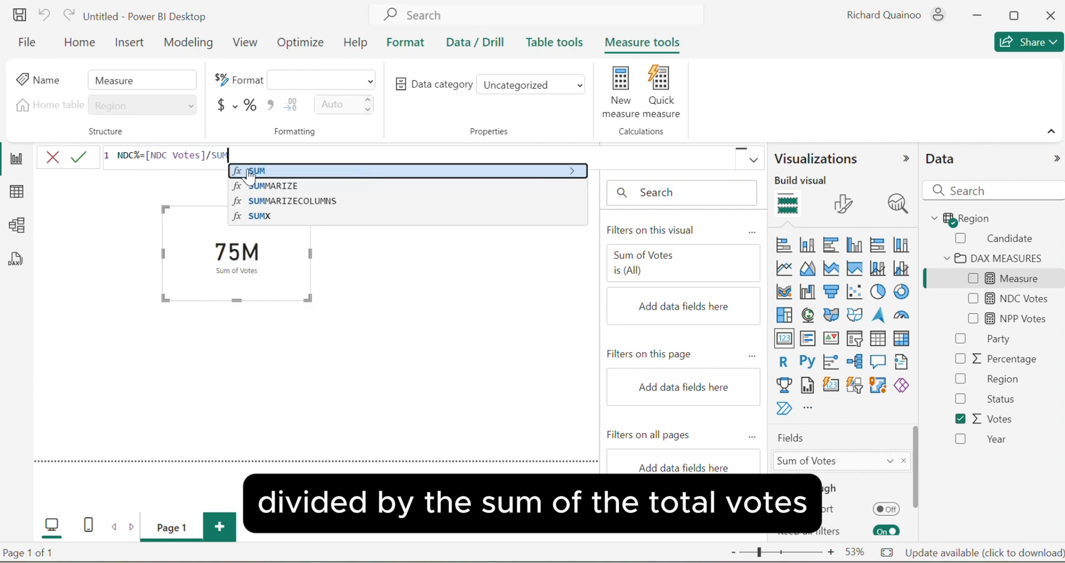
{"action": "type", "text": "(Vo"}
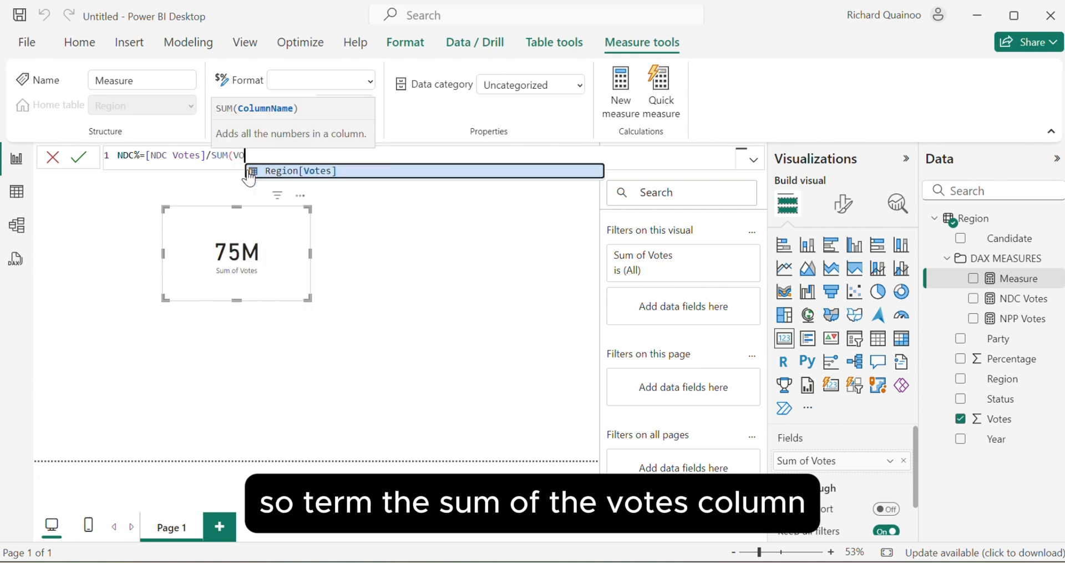
{"action": "left_click", "coordinate": [263, 171]}
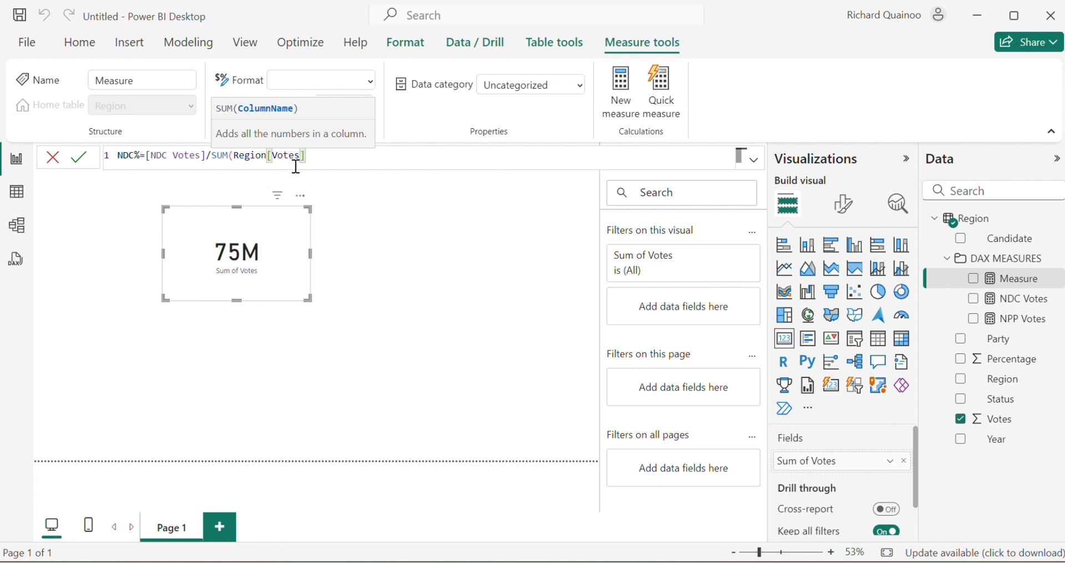
{"action": "type", "text": ")"}
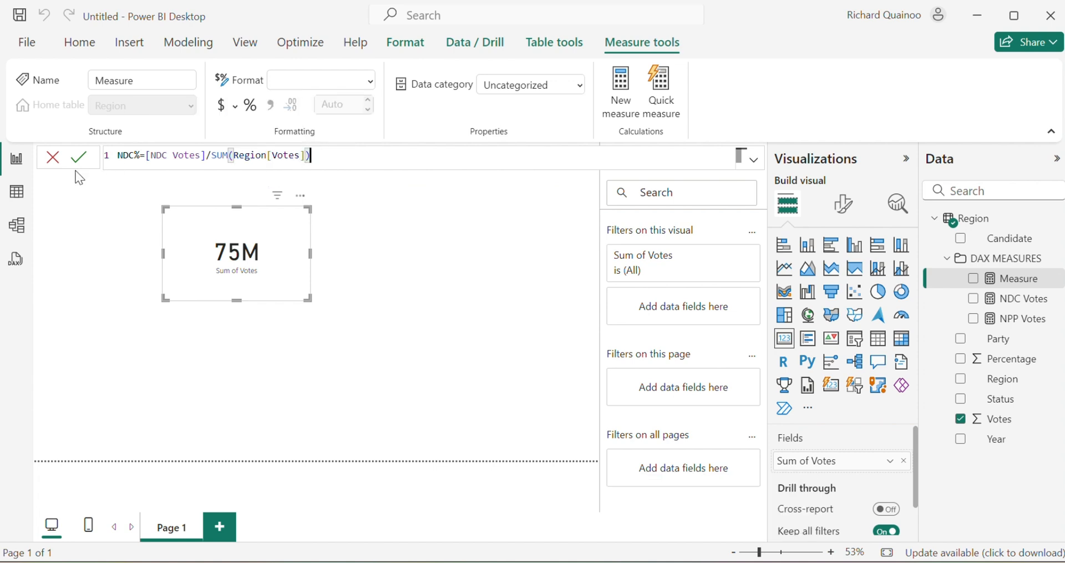
{"action": "left_click", "coordinate": [80, 159]}
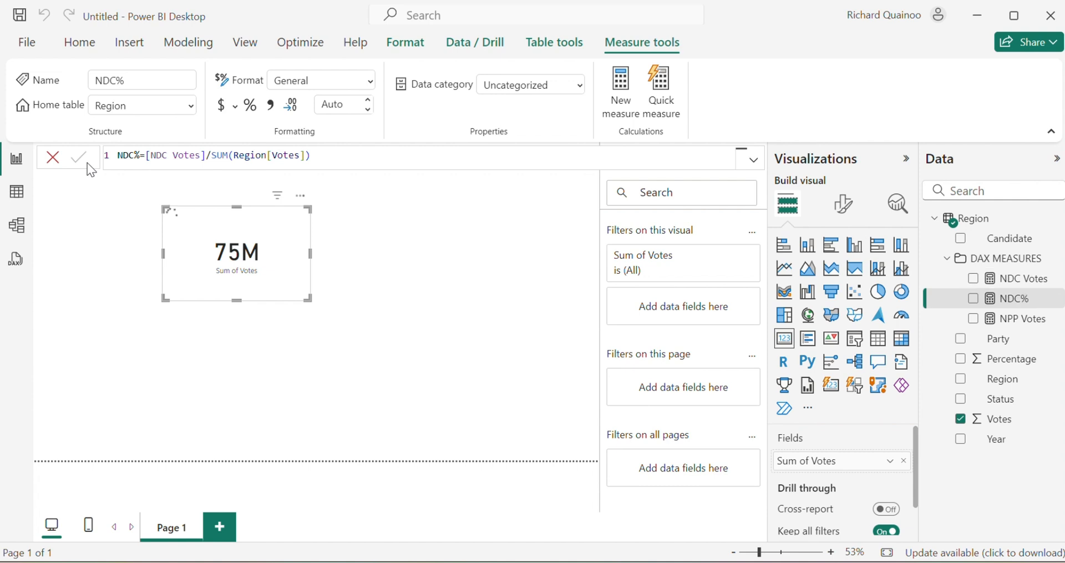
Add the measure NPP% = [NPP Votes]/SUM(Region[Votes]) to the DAX MEASURES folder and commit it
{"action": "right_click", "coordinate": [994, 261]}
{"action": "left_click", "coordinate": [931, 272]}
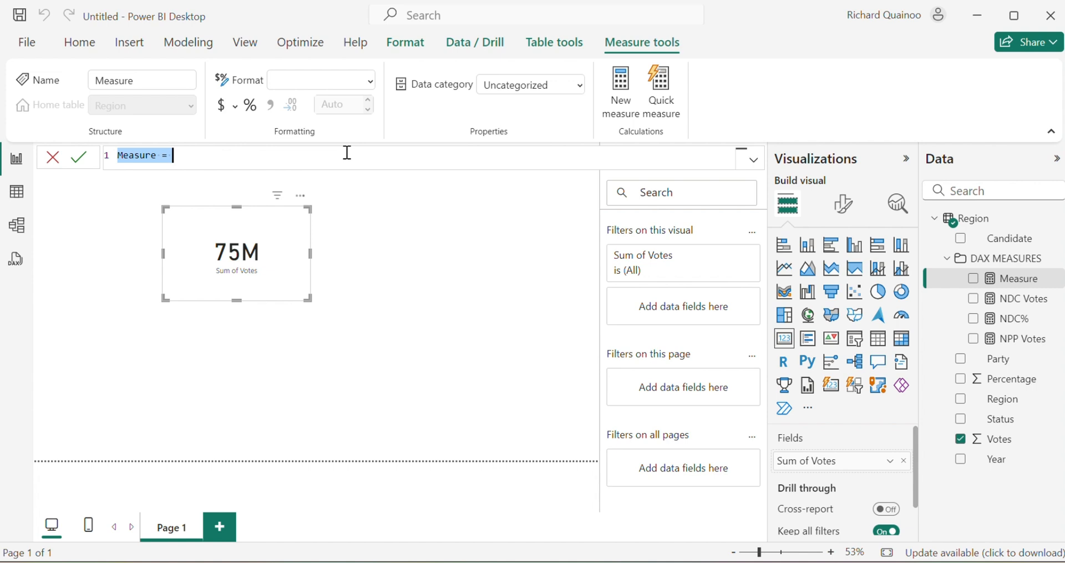
{"action": "type", "text": "NPP%"}
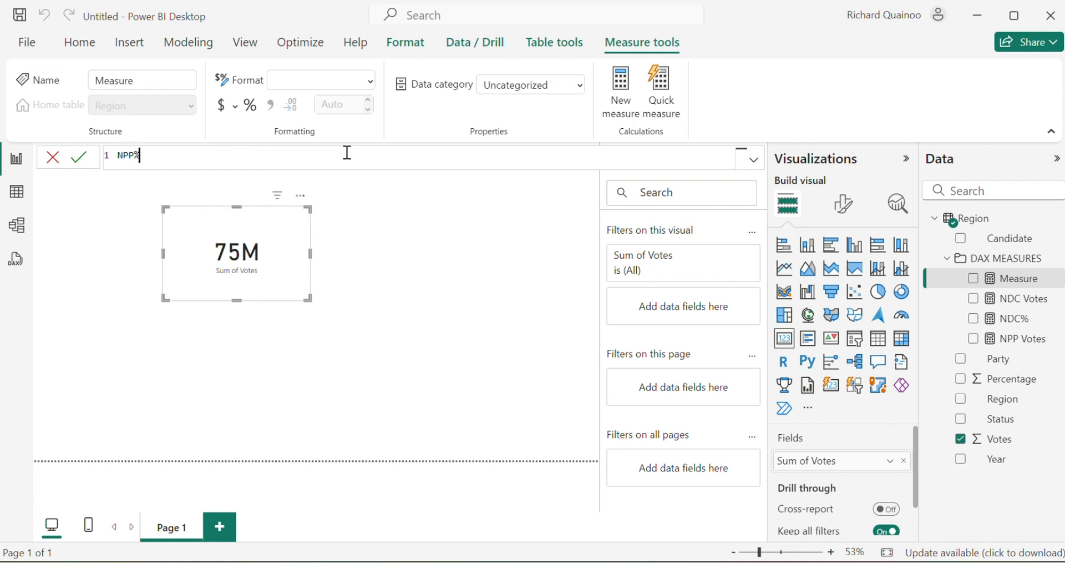
{"action": "type", "text": " = NPP"}
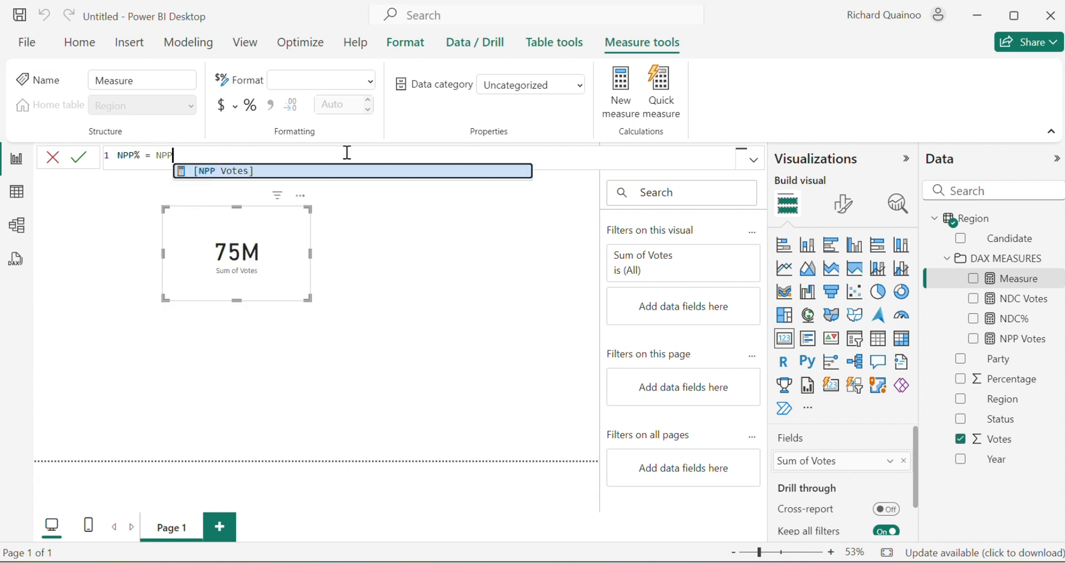
{"action": "left_click", "coordinate": [239, 172]}
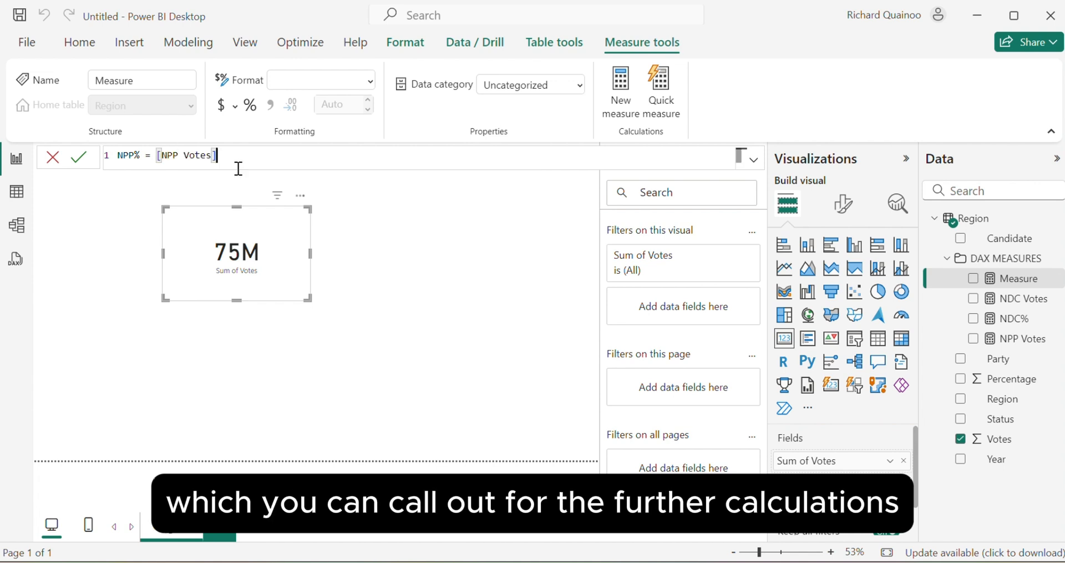
{"action": "type", "text": "/"}
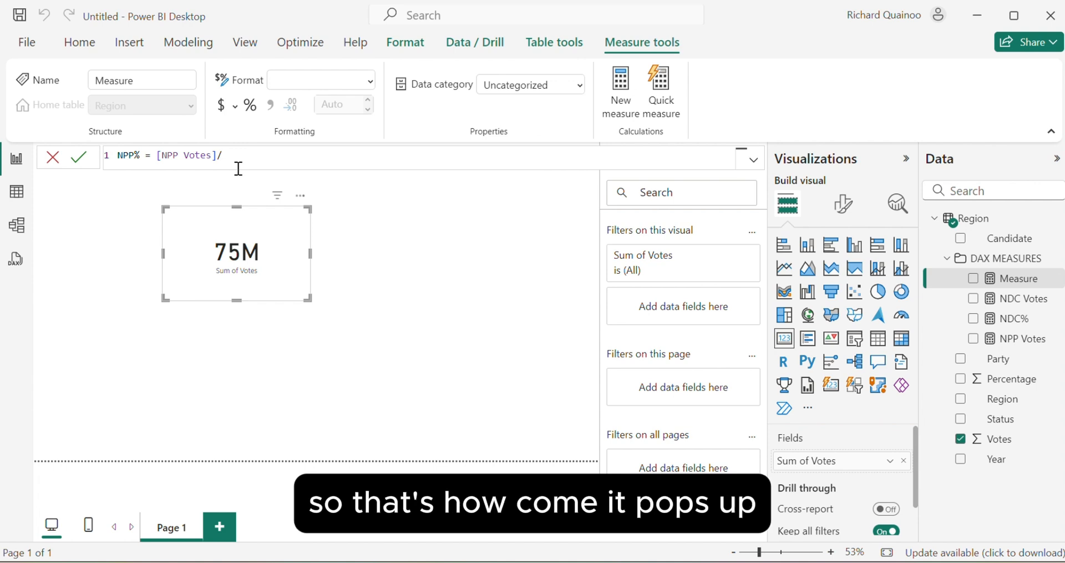
{"action": "type", "text": "SUM"}
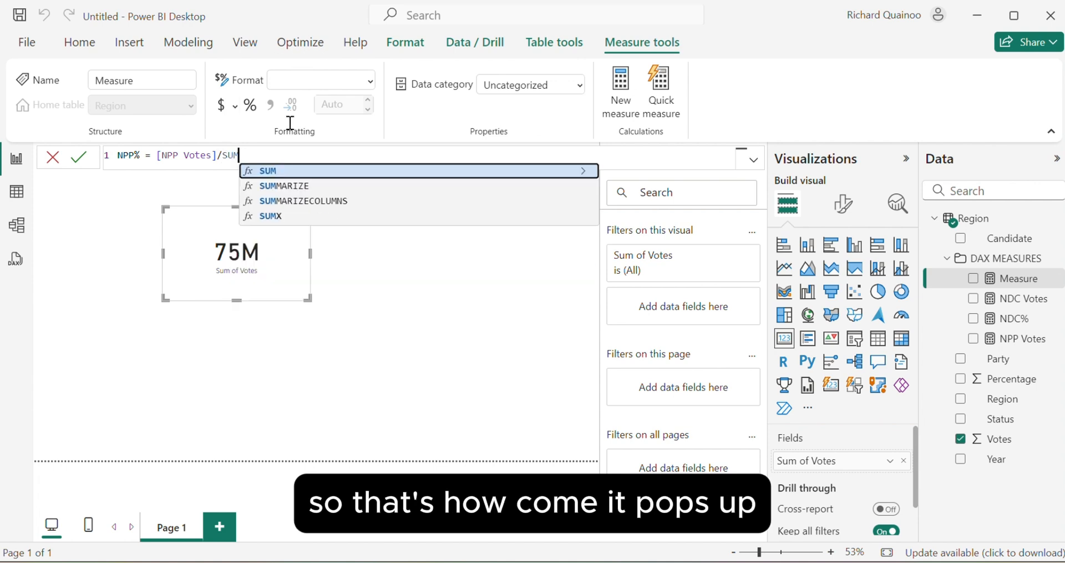
{"action": "left_click", "coordinate": [289, 171]}
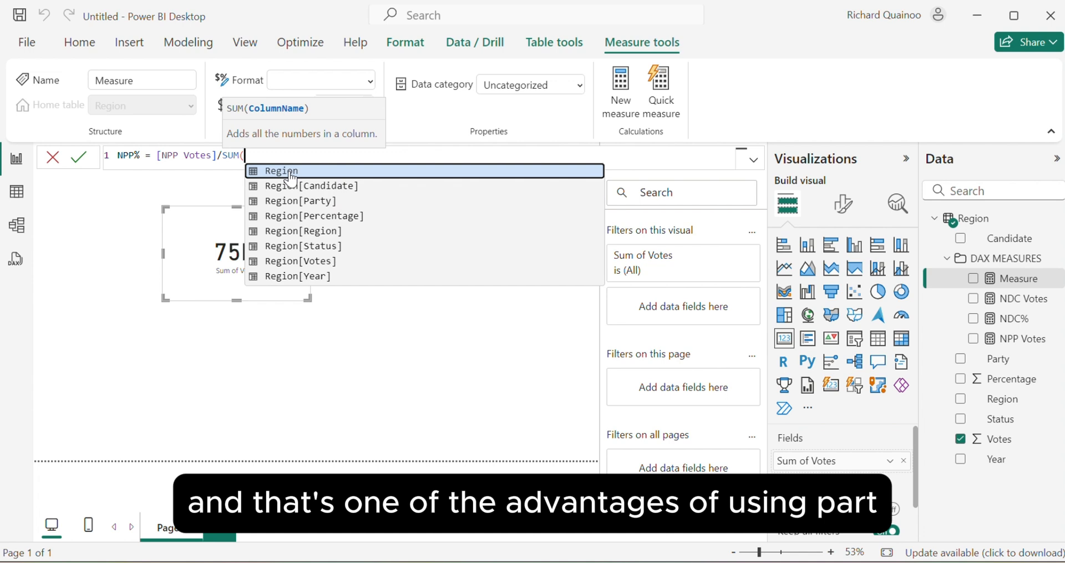
{"action": "type", "text": "vote"}
{"action": "left_click", "coordinate": [290, 172]}
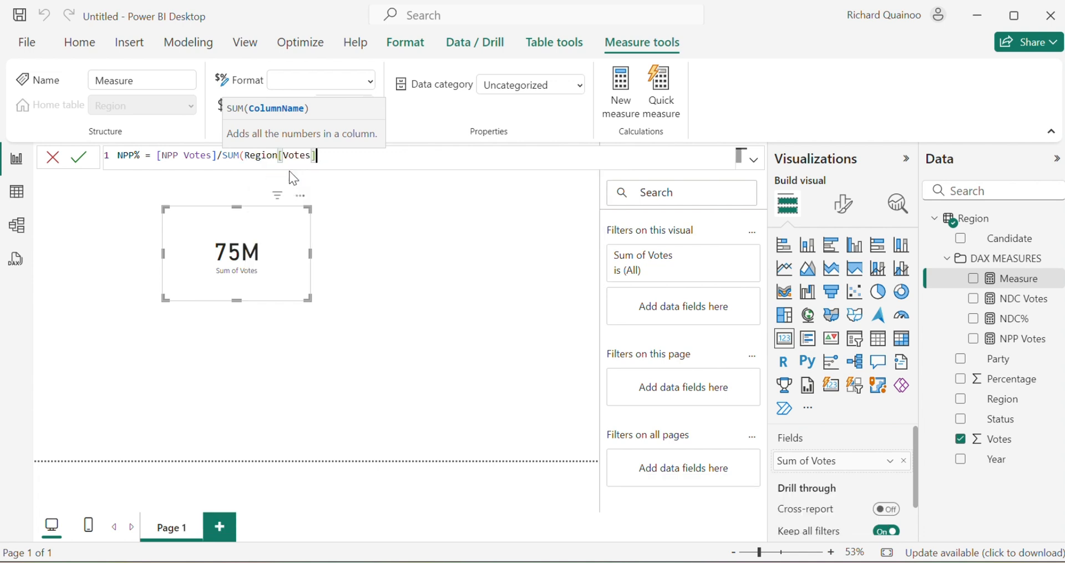
{"action": "type", "text": ")"}
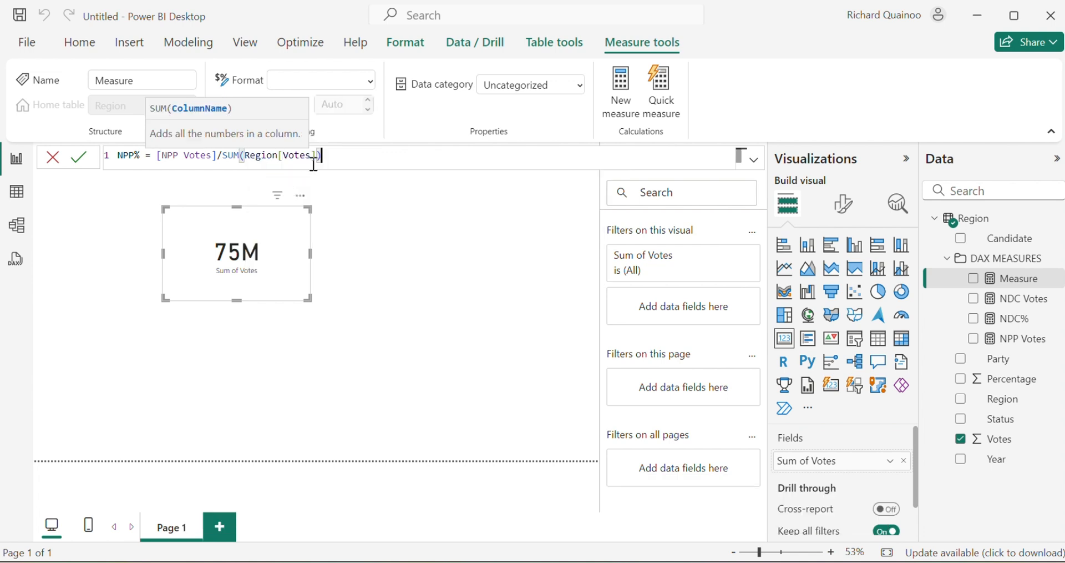
{"action": "left_click", "coordinate": [79, 167]}
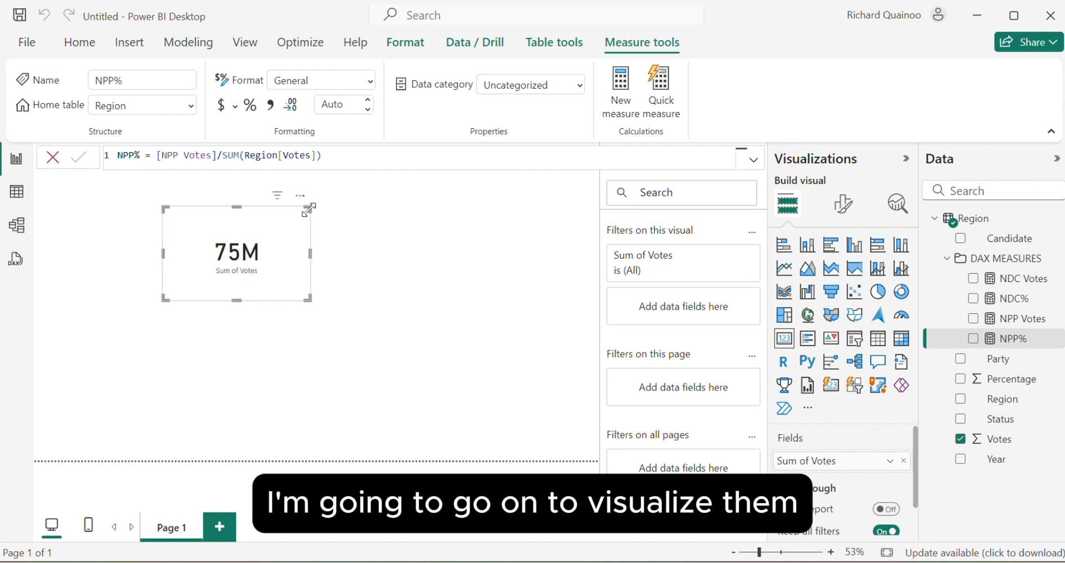
Shrink the Sum of Votes card to about half its width and height and move it toward the page's upper-left corner
{"action": "left_click_drag", "start_coordinate": [305, 209], "coordinate": [240, 257]}
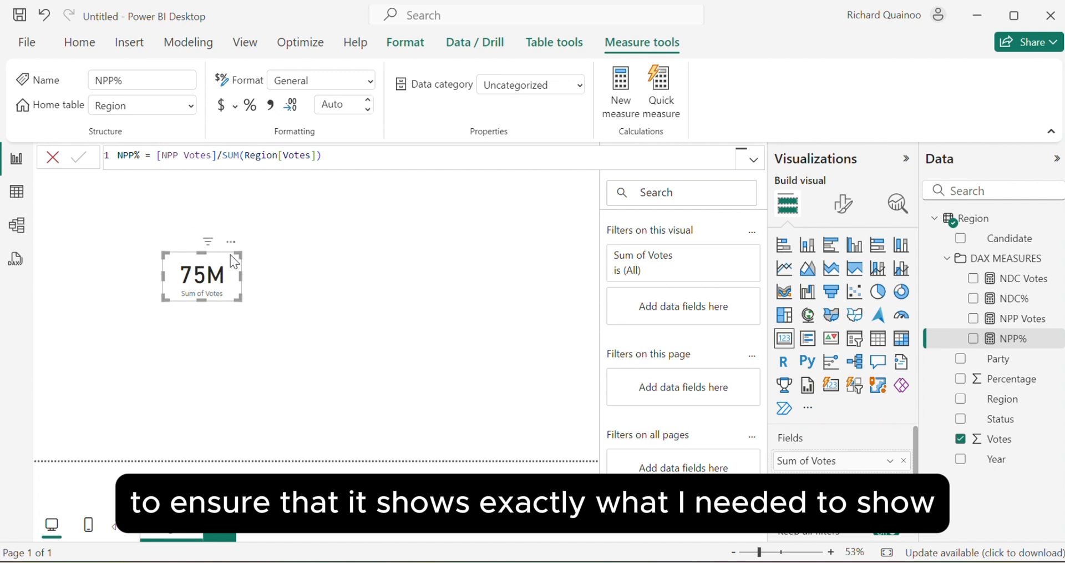
{"action": "left_click_drag", "start_coordinate": [230, 242], "coordinate": [188, 191]}
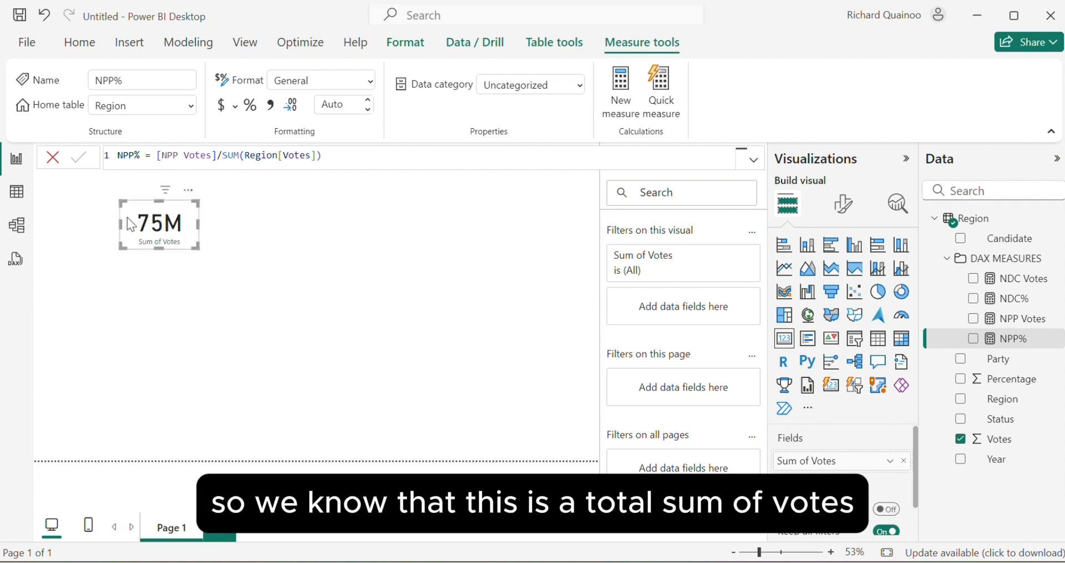
{"action": "left_click", "coordinate": [227, 218]}
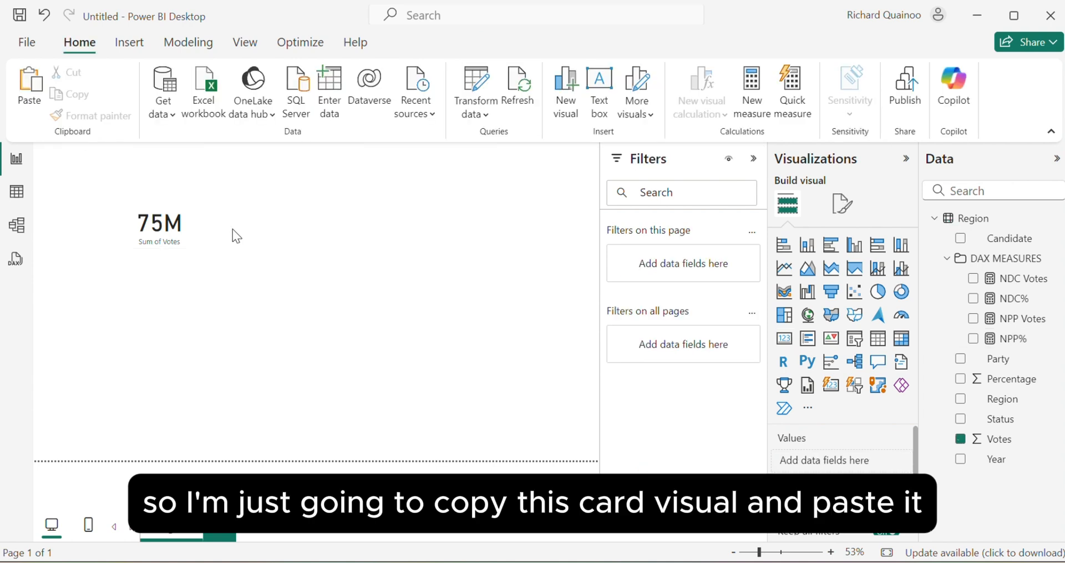
Duplicate the Sum of Votes card beside the original and replace the copy's field with the NDC Votes measure
{"action": "left_click", "coordinate": [202, 241]}
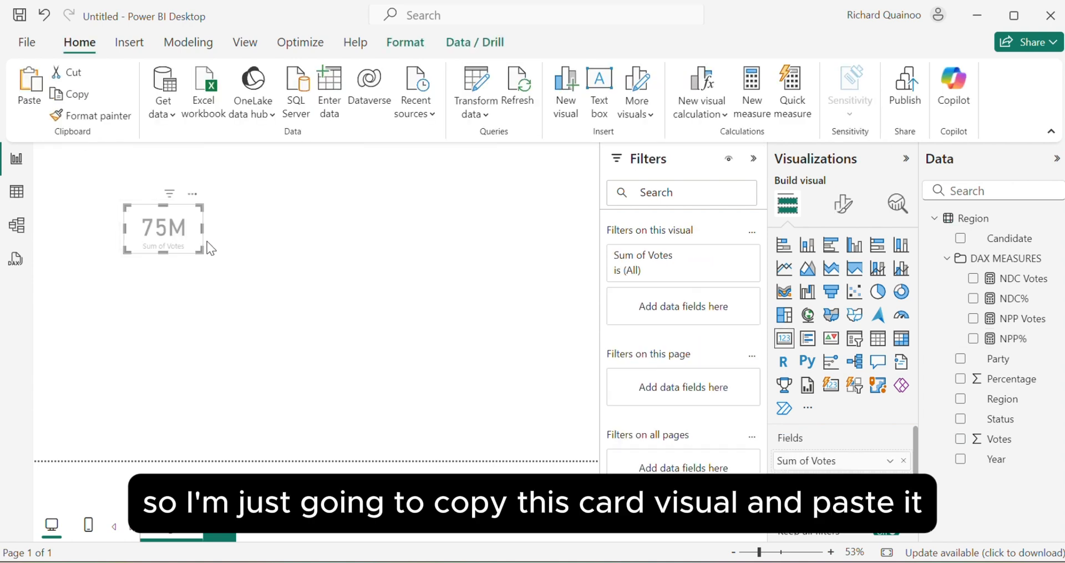
{"action": "key", "text": "ctrl+c"}
{"action": "key", "text": "ctrl+v"}
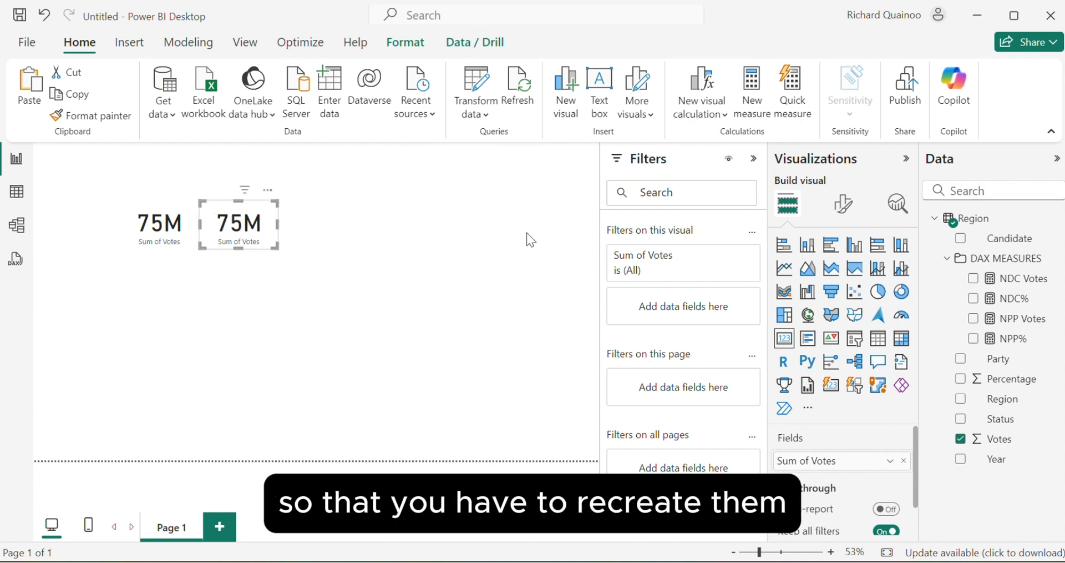
{"action": "scroll", "coordinate": [847, 433], "scroll_direction": "down", "scroll_amount": 1}
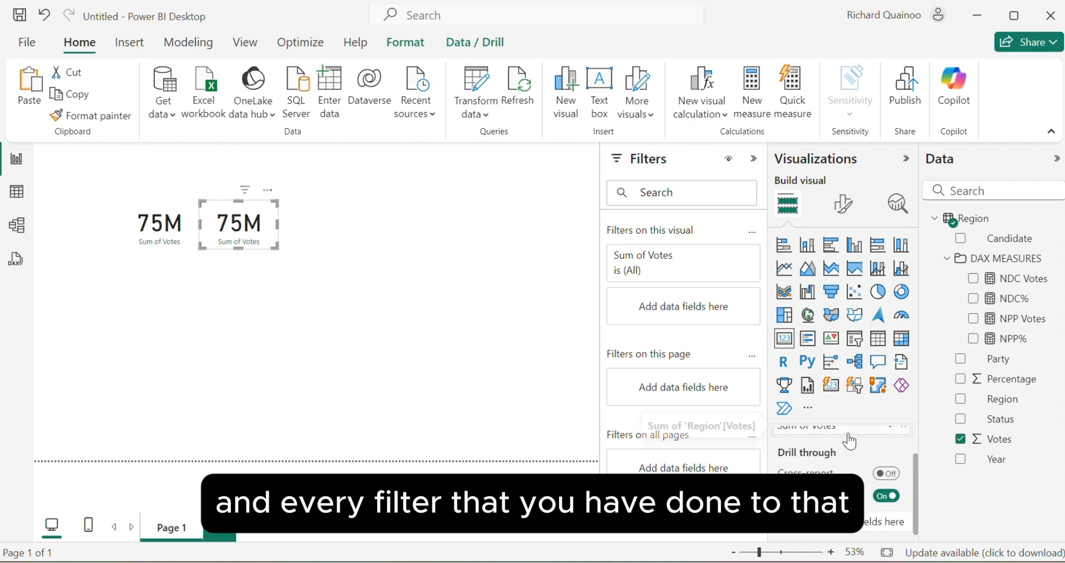
{"action": "scroll", "coordinate": [850, 442], "scroll_direction": "up", "scroll_amount": 1}
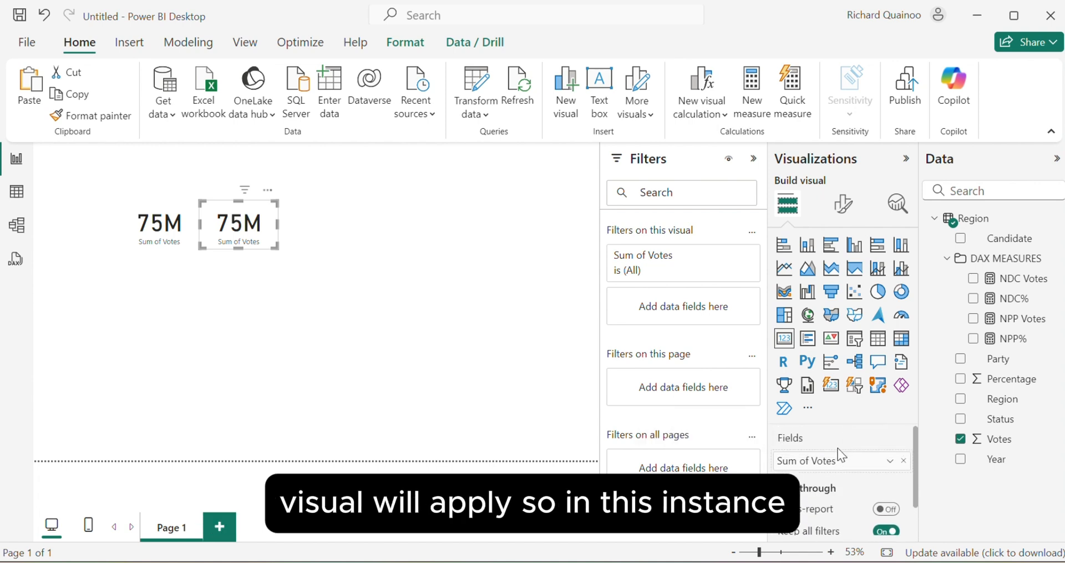
{"action": "left_click", "coordinate": [905, 460]}
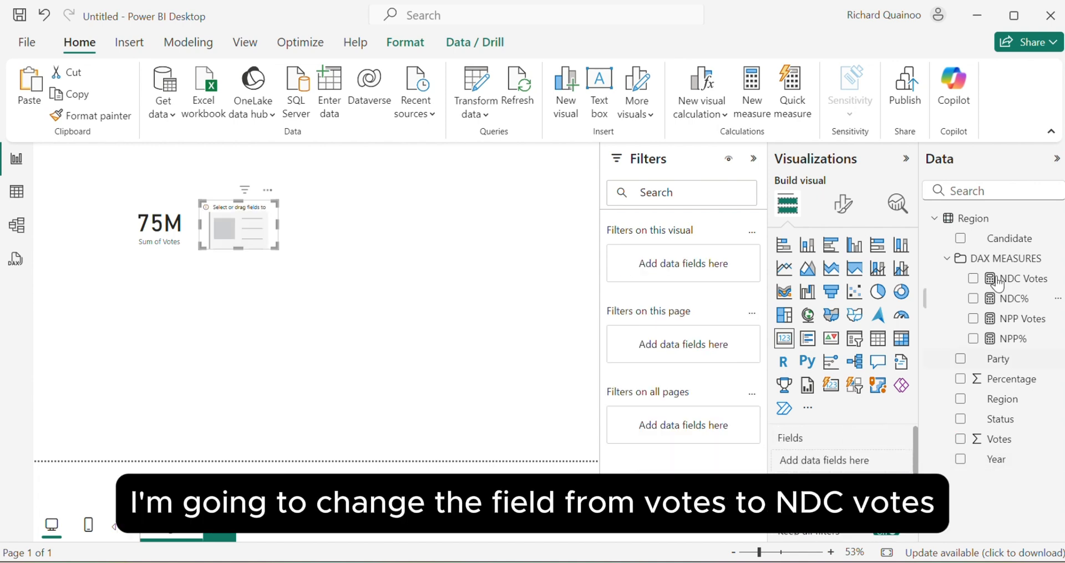
{"action": "left_click", "coordinate": [973, 278]}
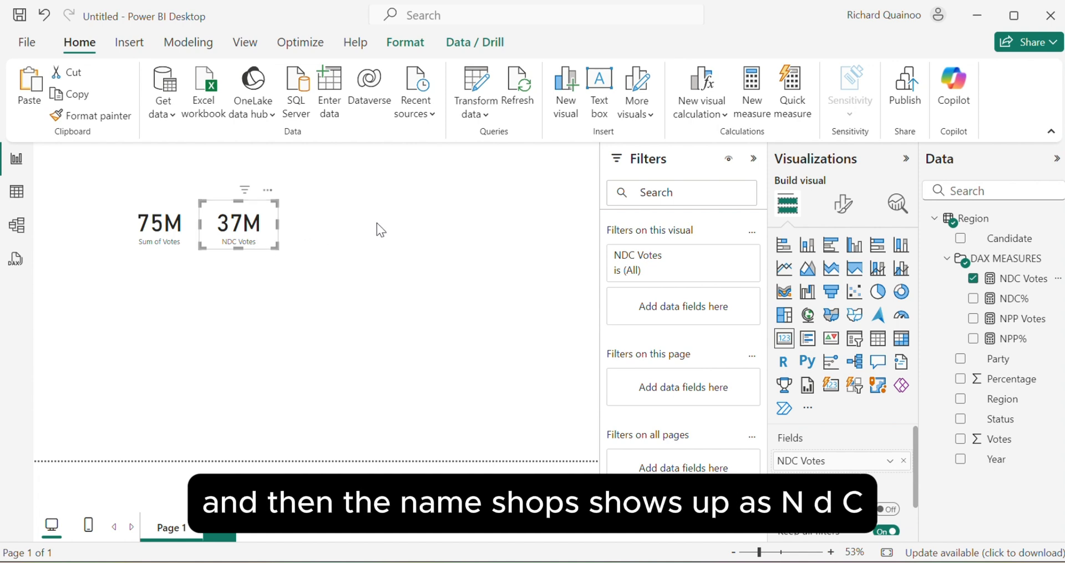
Duplicate the NDC Votes card beside the original and replace the copy's field with the NPP Votes measure
{"action": "left_click", "coordinate": [344, 230]}
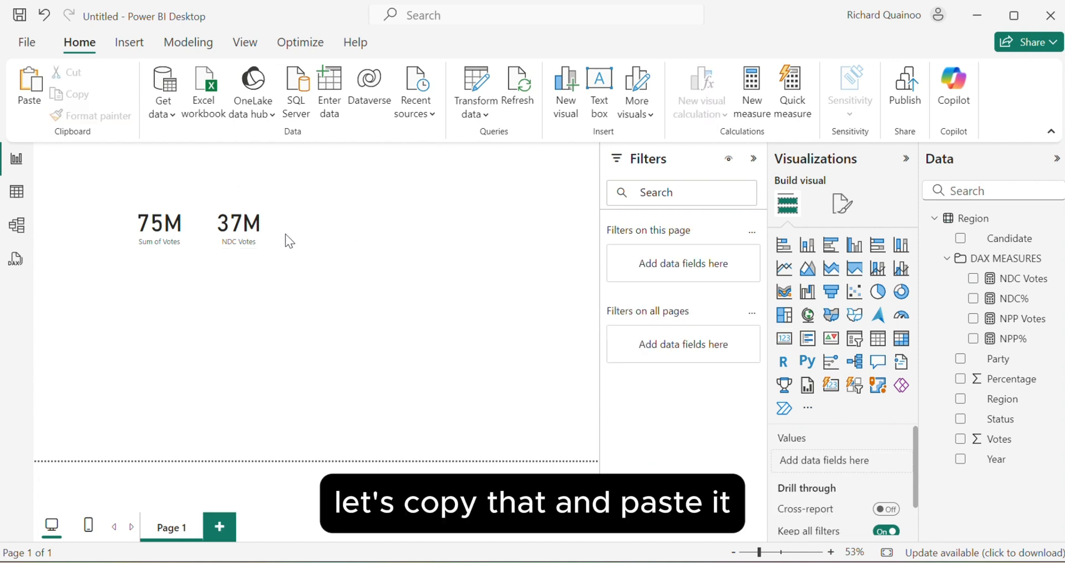
{"action": "left_click", "coordinate": [260, 230]}
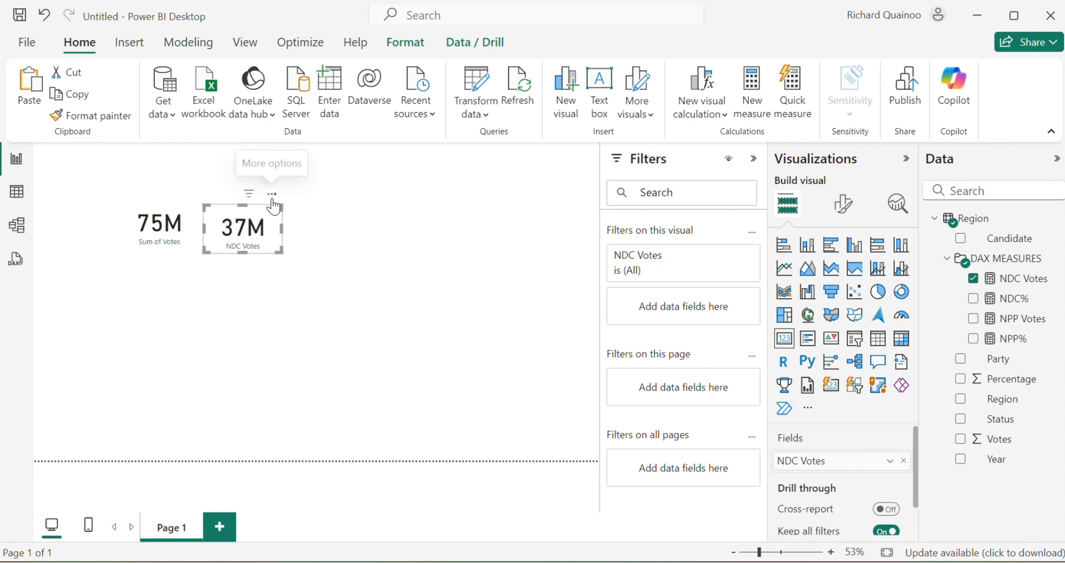
{"action": "left_click_drag", "start_coordinate": [273, 201], "coordinate": [353, 198]}
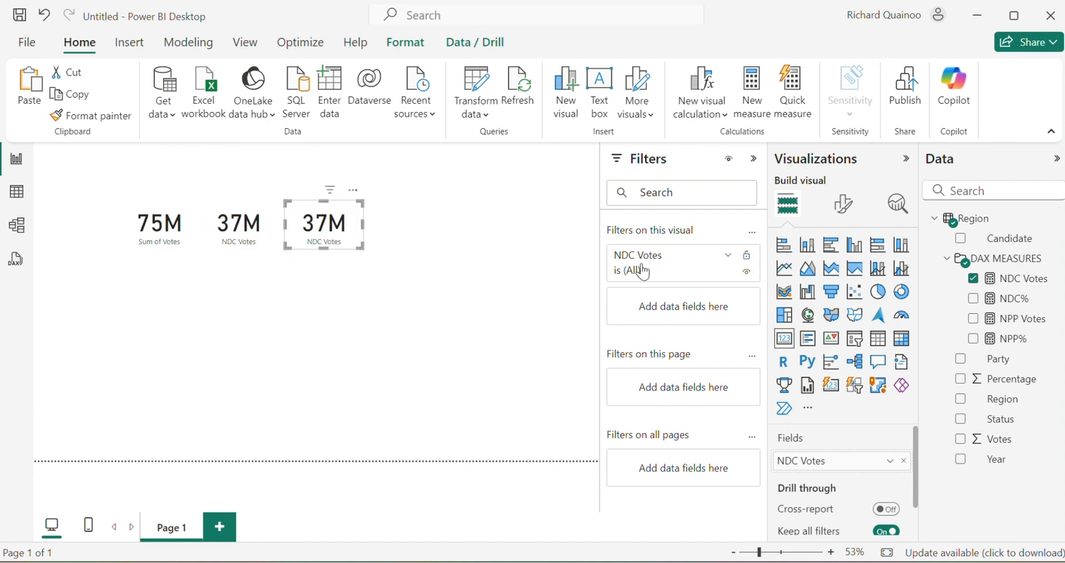
{"action": "left_click", "coordinate": [905, 461]}
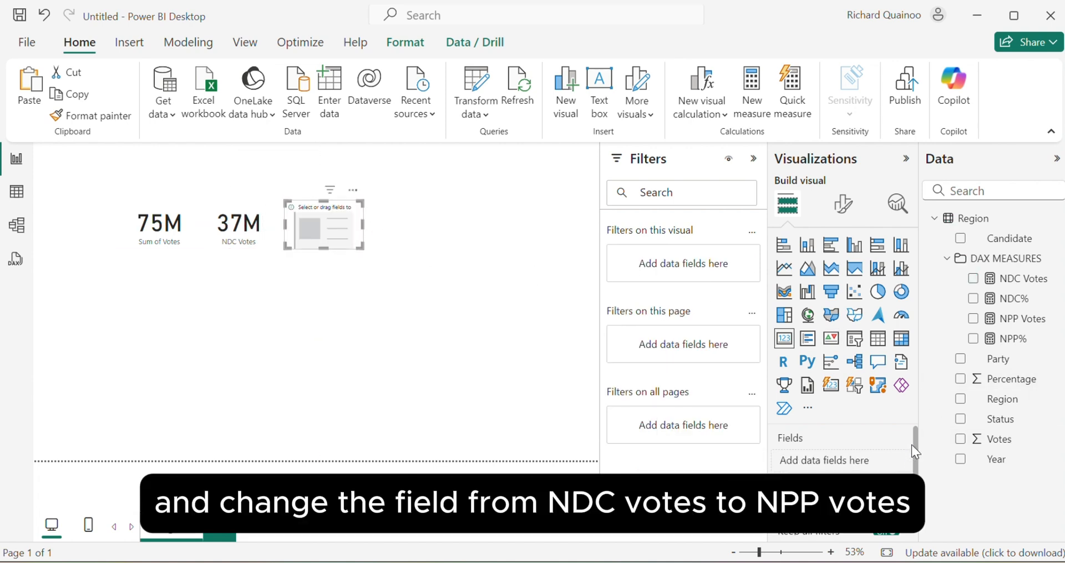
{"action": "left_click_drag", "start_coordinate": [962, 319], "coordinate": [970, 330]}
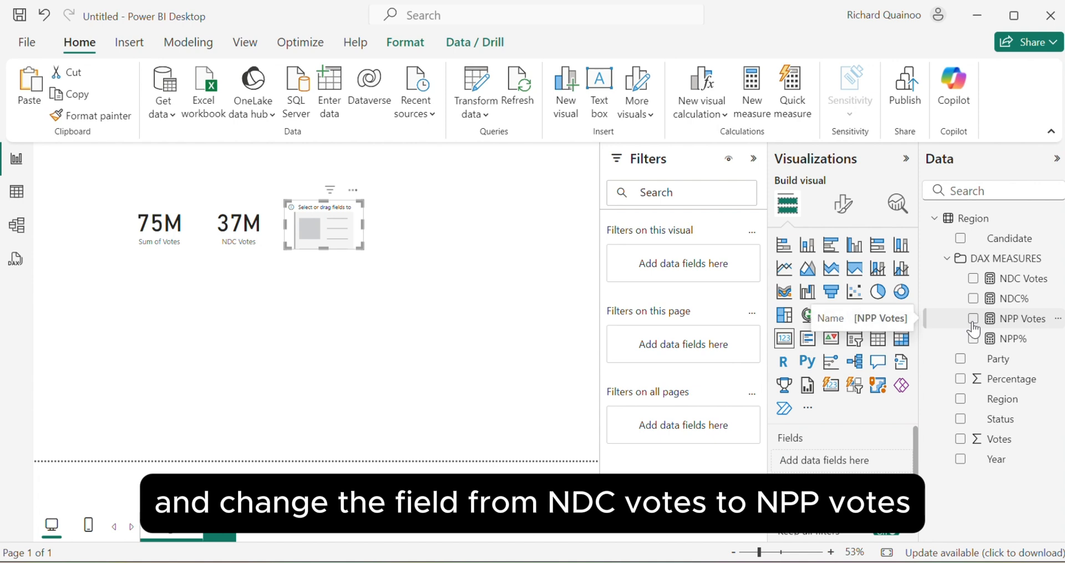
{"action": "left_click", "coordinate": [972, 320]}
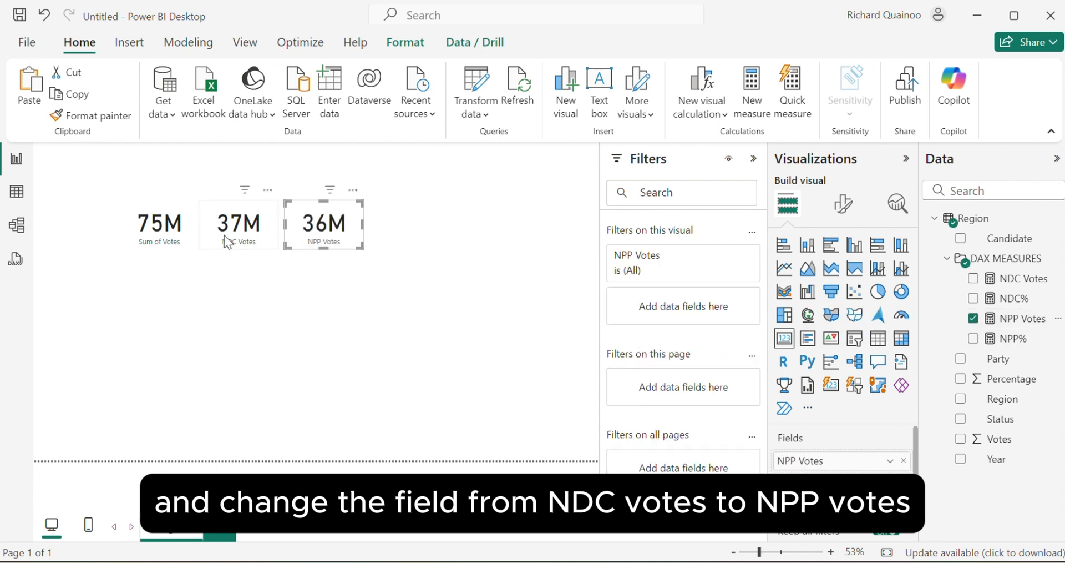
Paste another card directly below the NDC Votes card and replace its field with the NDC% measure
{"action": "left_click", "coordinate": [203, 331]}
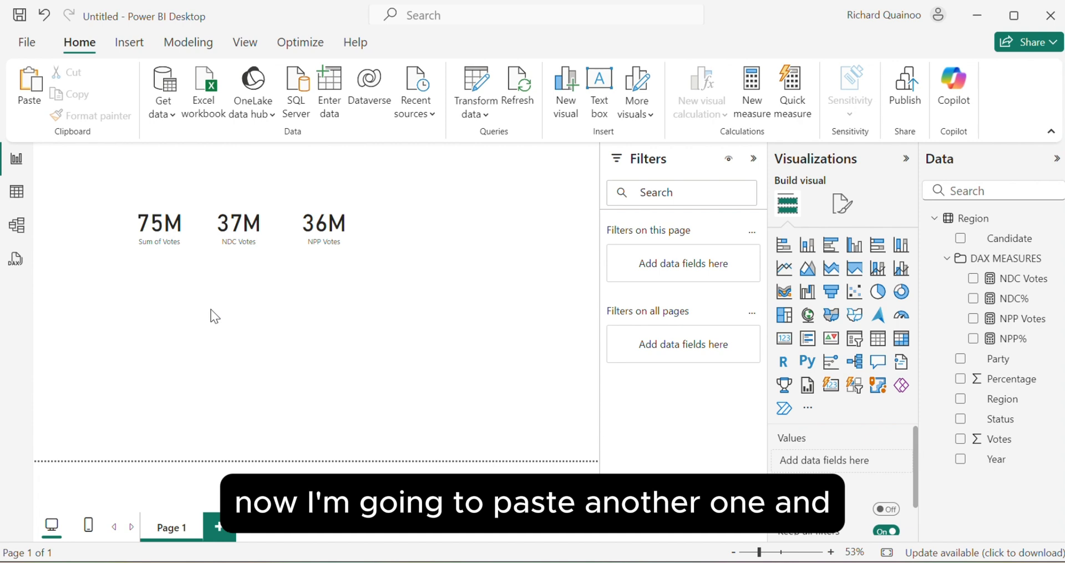
{"action": "key", "text": "ctrl+v"}
{"action": "key", "text": "ctrl+v"}
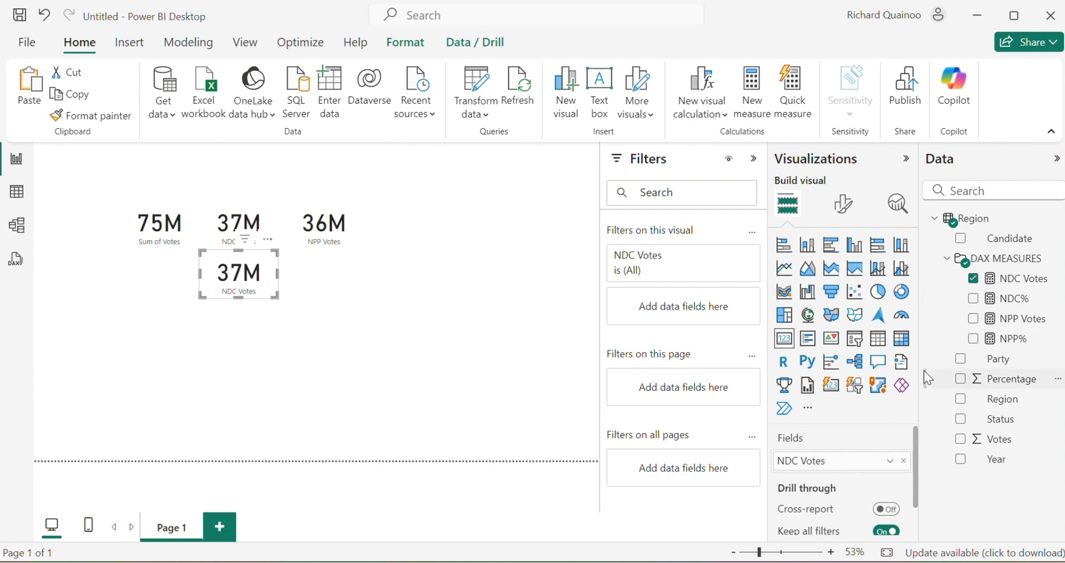
{"action": "left_click", "coordinate": [974, 278]}
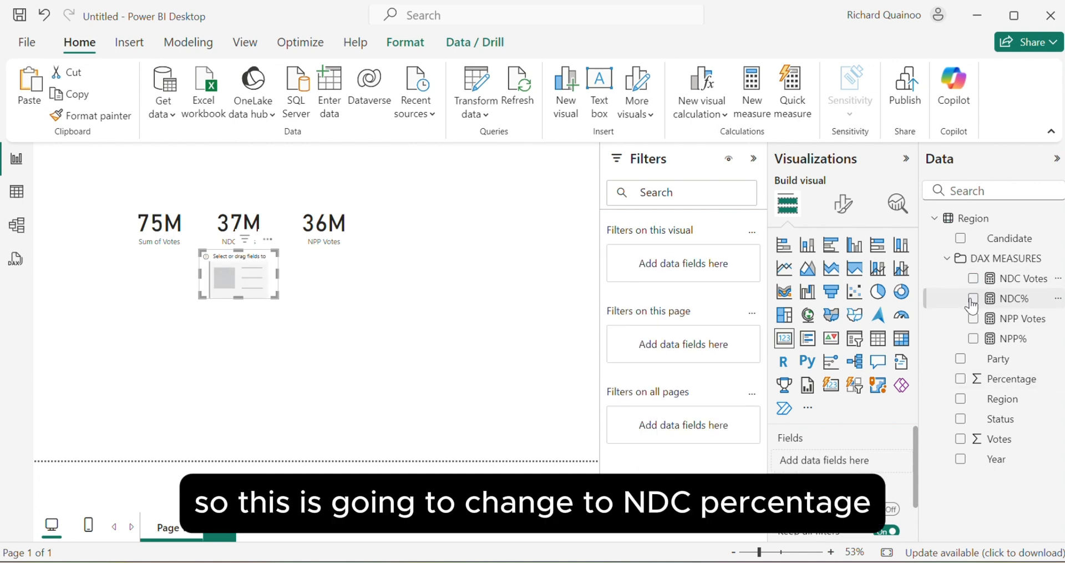
{"action": "left_click", "coordinate": [972, 300]}
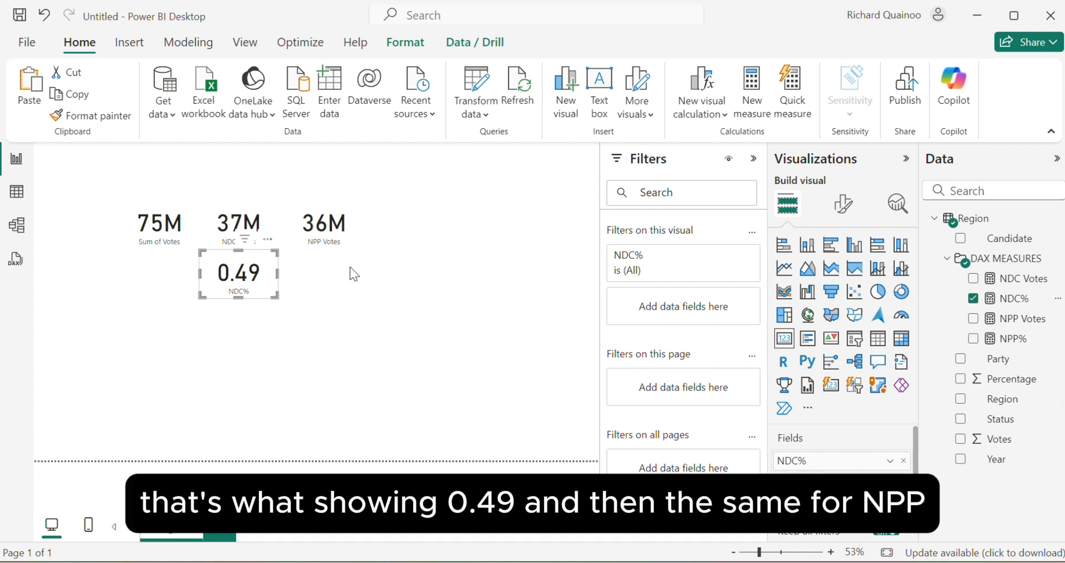
Duplicate the NDC% card below the NPP Votes card and replace the copy's field with the NPP% measure
{"action": "left_click", "coordinate": [309, 261]}
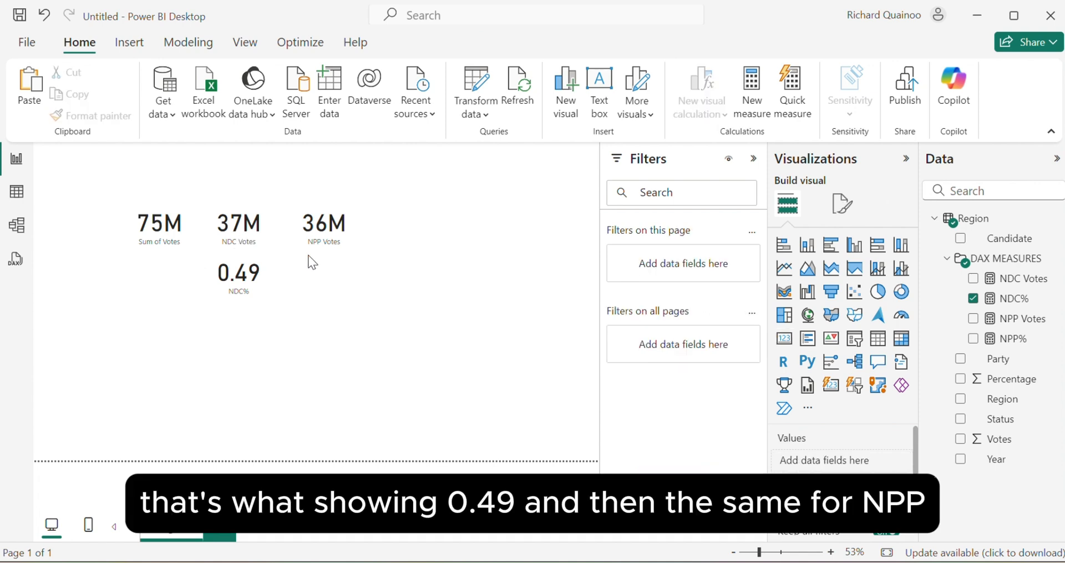
{"action": "left_click", "coordinate": [278, 268]}
{"action": "left_click_drag", "start_coordinate": [275, 253], "coordinate": [357, 252]}
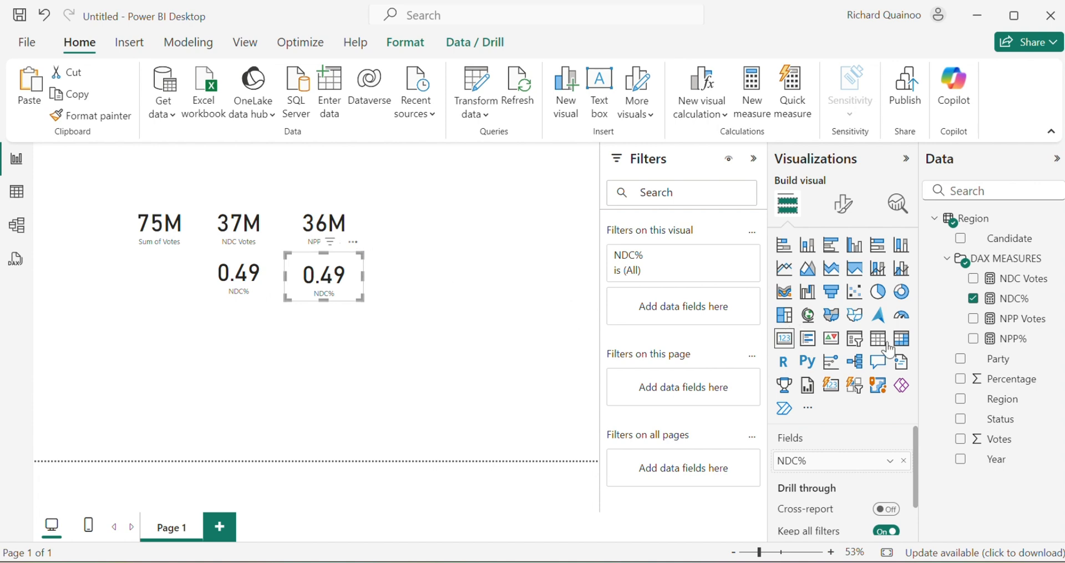
{"action": "left_click", "coordinate": [974, 305]}
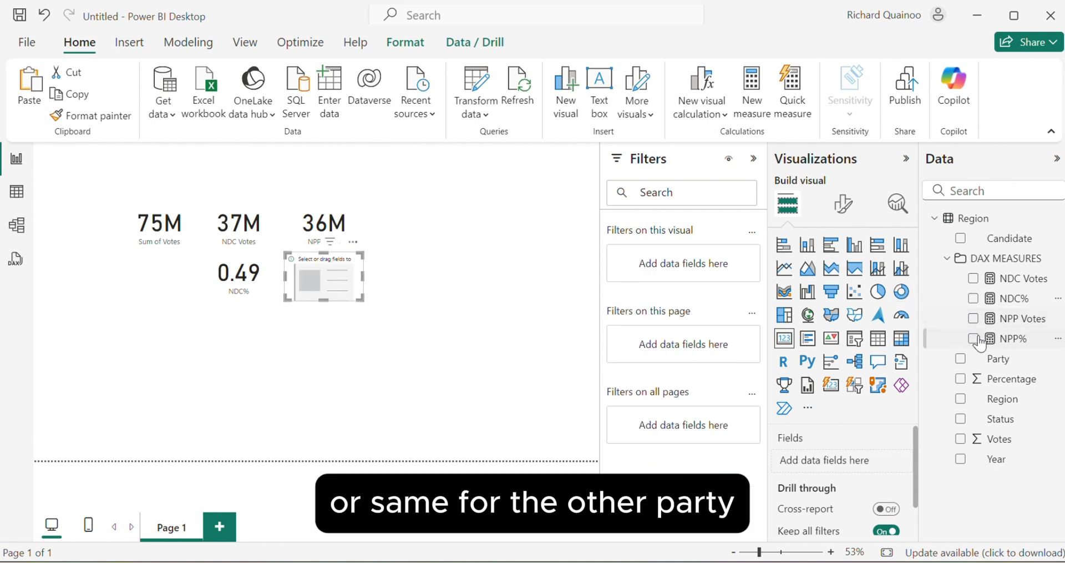
{"action": "left_click", "coordinate": [974, 339]}
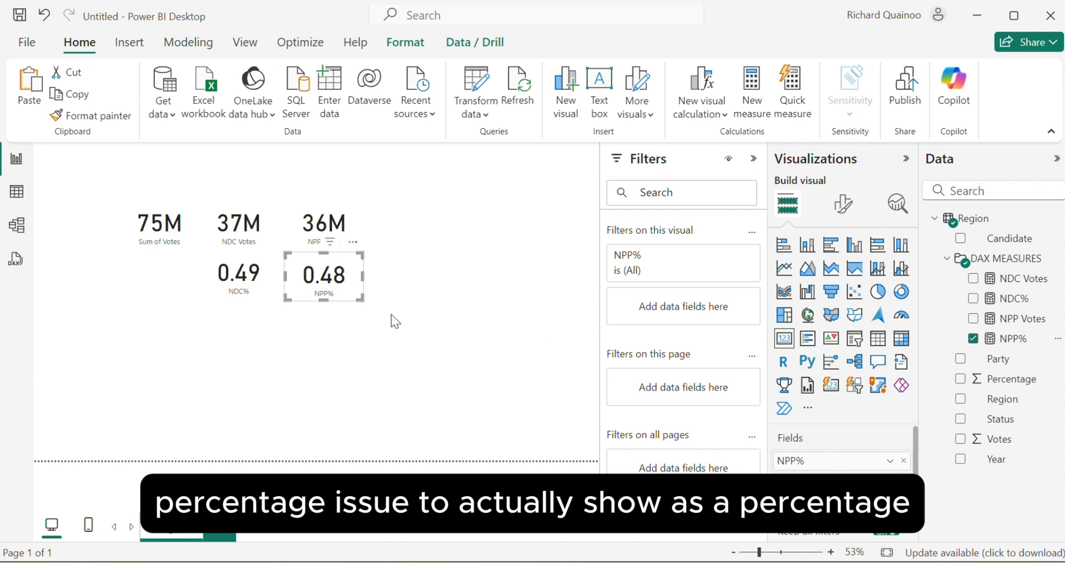
Format the NPP% measure as a percentage and widen its card slightly so the full value fits
{"action": "left_click", "coordinate": [997, 344]}
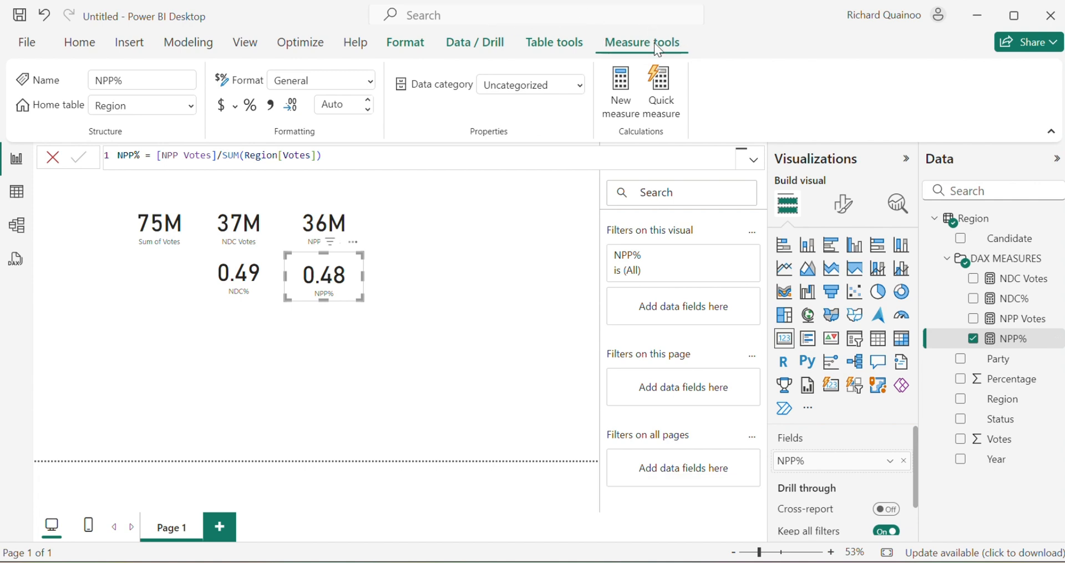
{"action": "left_click", "coordinate": [254, 110]}
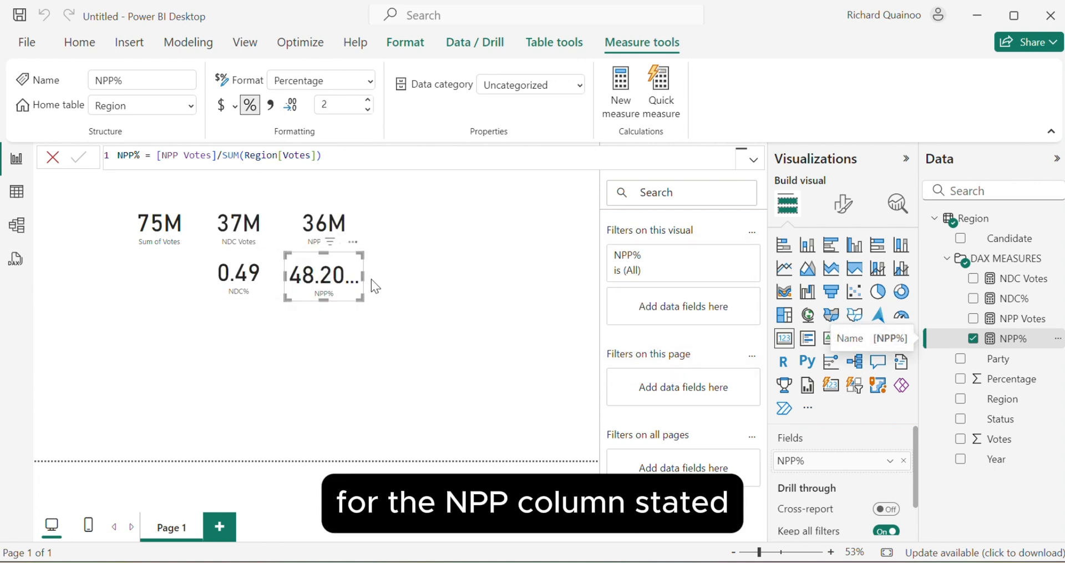
{"action": "left_click_drag", "start_coordinate": [362, 276], "coordinate": [373, 278]}
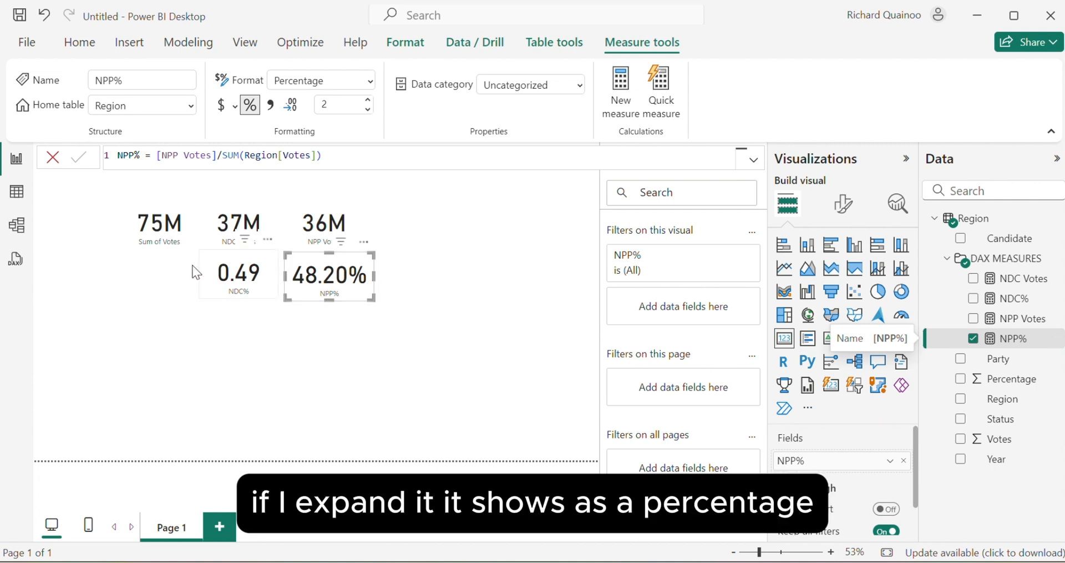
Widen the NDC% card toward the left and format the NDC% measure as a percentage
{"action": "left_click", "coordinate": [206, 282]}
{"action": "left_click_drag", "start_coordinate": [199, 275], "coordinate": [174, 275]}
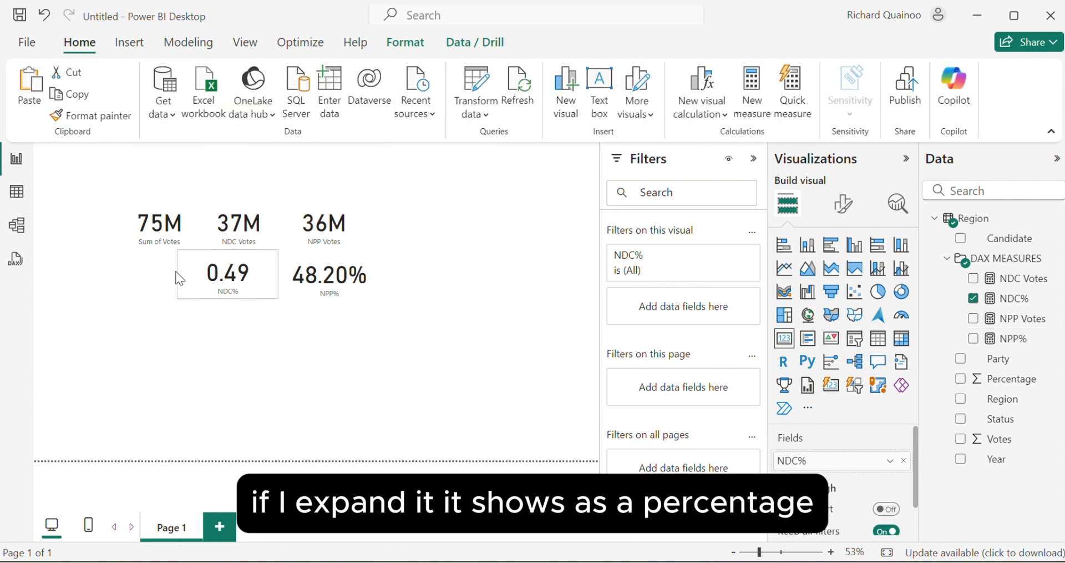
{"action": "left_click", "coordinate": [1011, 300]}
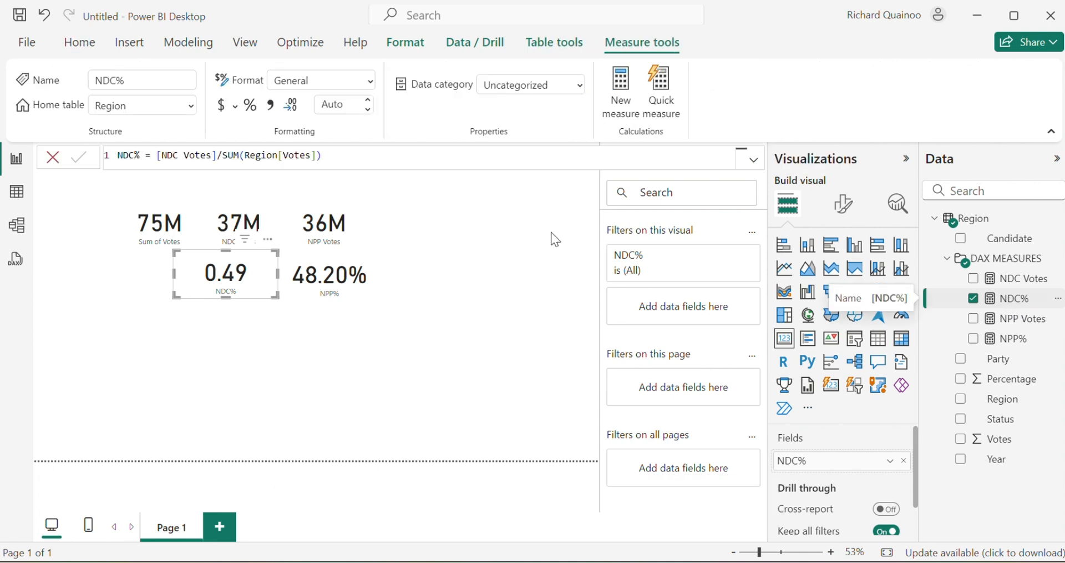
{"action": "left_click", "coordinate": [250, 111]}
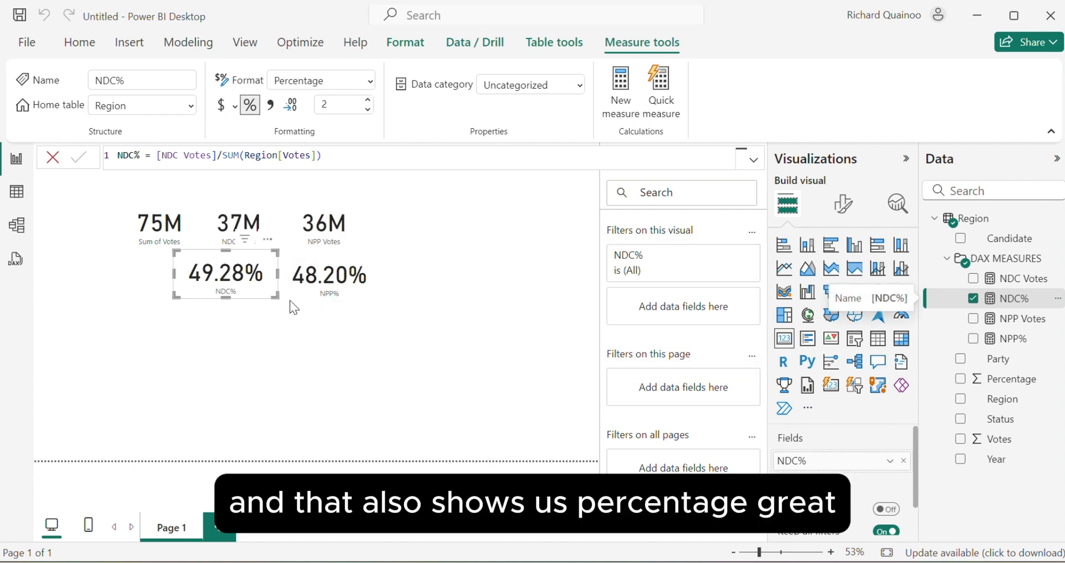
Set the callout value font size of the NDC% and NPP% cards to 20 and turn off their category labels
{"action": "left_click", "coordinate": [304, 286], "text": "ctrl"}
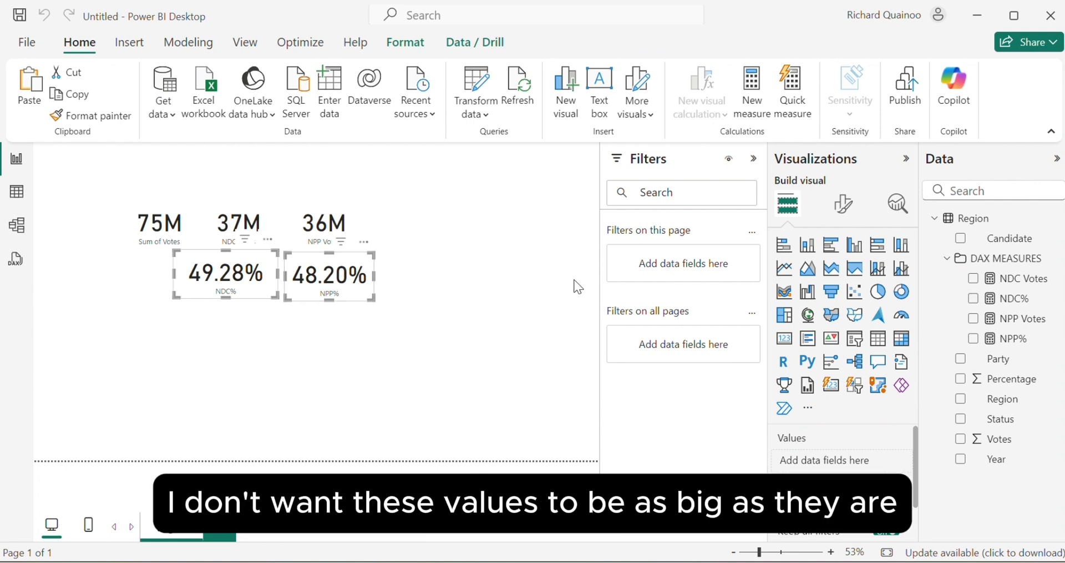
{"action": "left_click", "coordinate": [844, 205]}
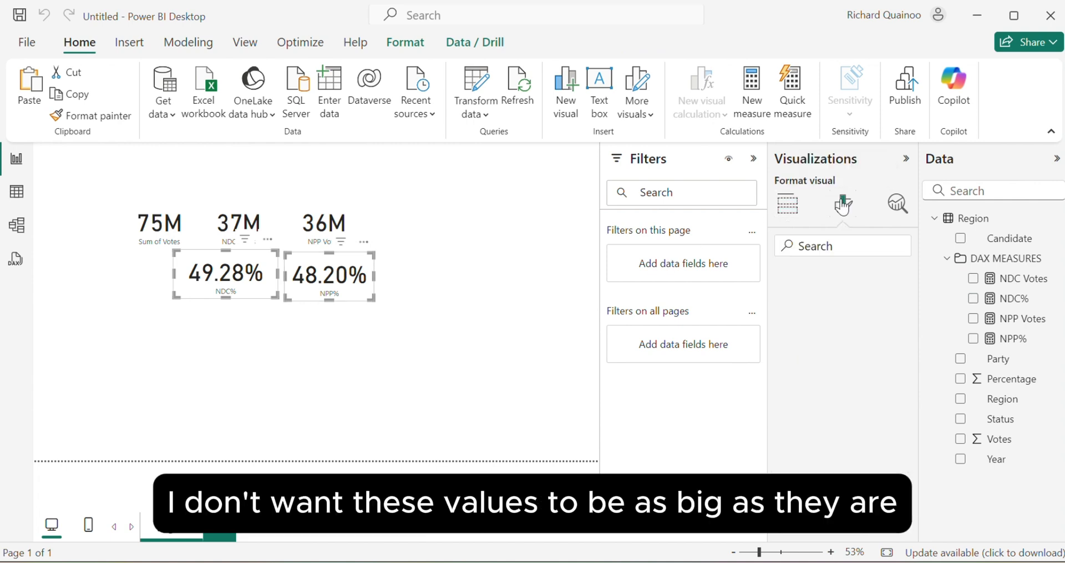
{"action": "left_click", "coordinate": [824, 327]}
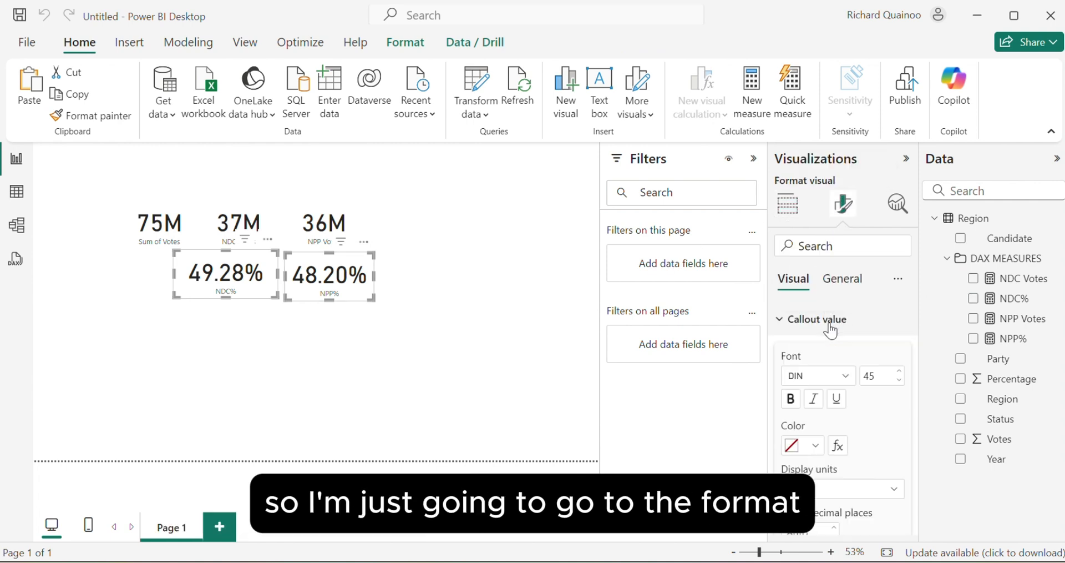
{"action": "double_click", "coordinate": [874, 377]}
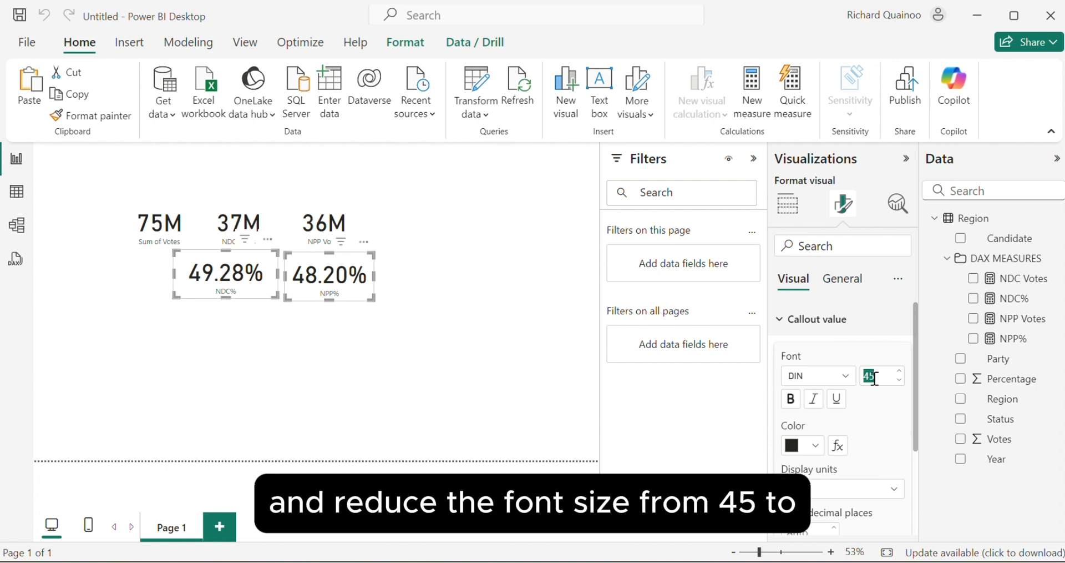
{"action": "type", "text": "20"}
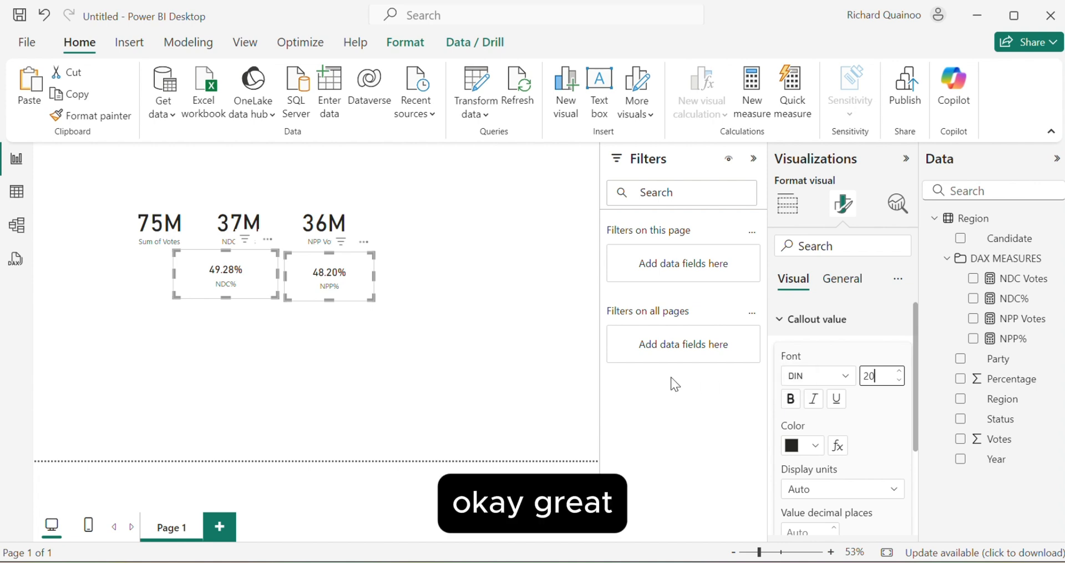
{"action": "left_click", "coordinate": [780, 332]}
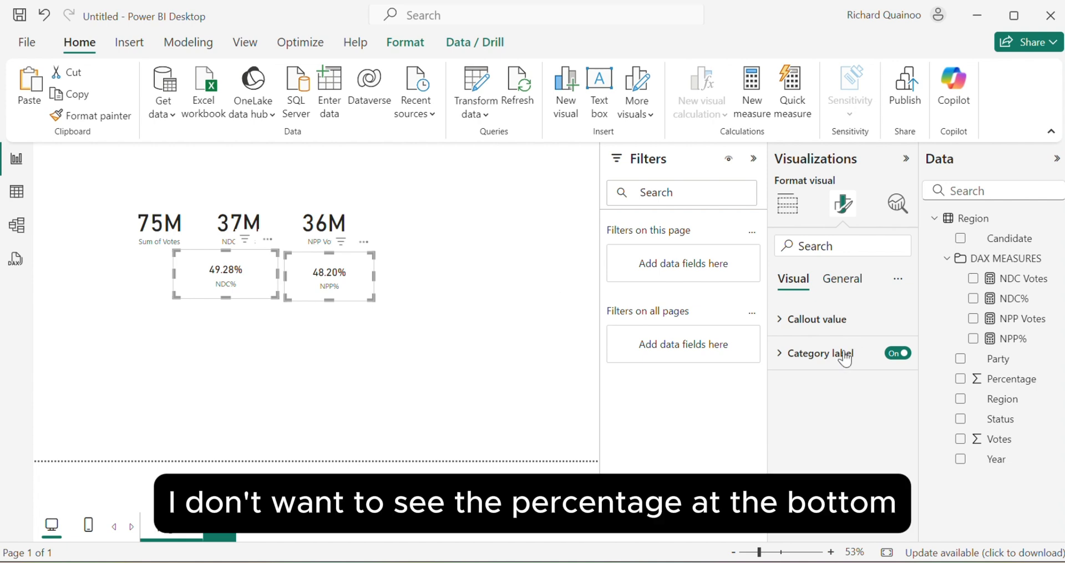
{"action": "left_click", "coordinate": [897, 357]}
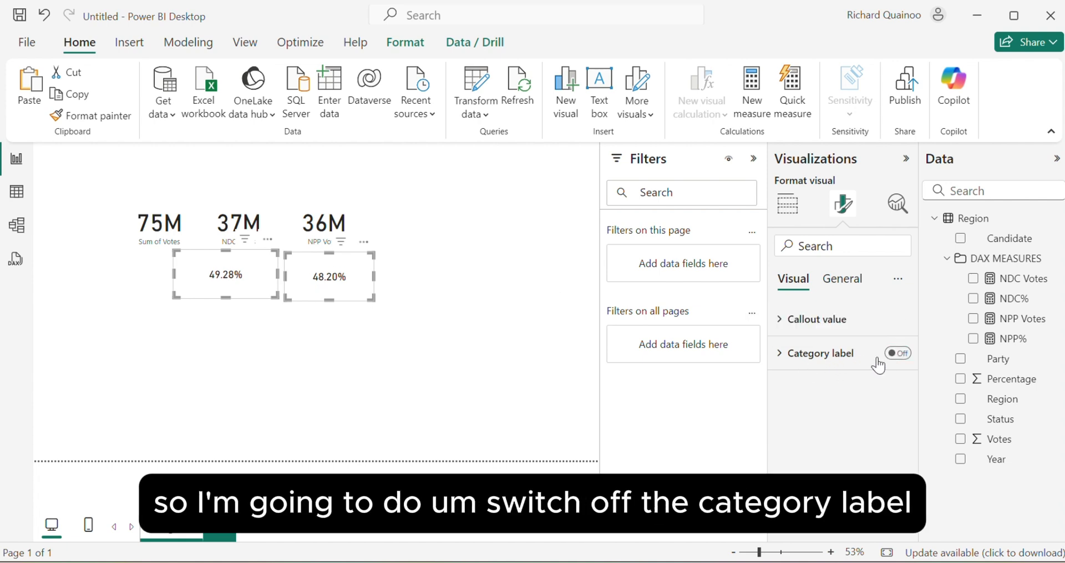
Group the NPP Votes card with the NPP% card below it and move the group further right and slightly up
{"action": "left_click", "coordinate": [337, 228]}
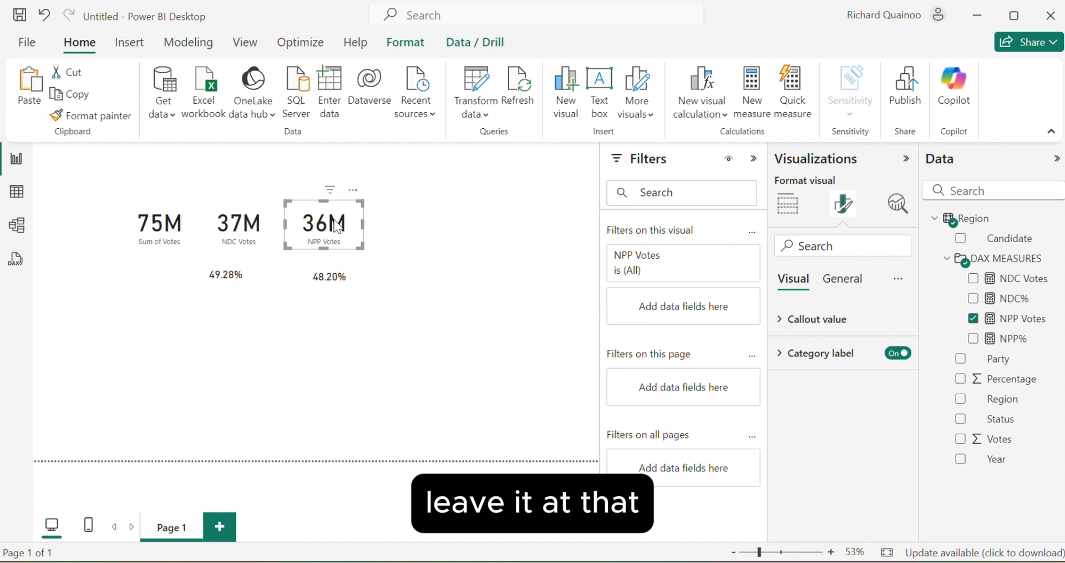
{"action": "left_click", "coordinate": [328, 279]}
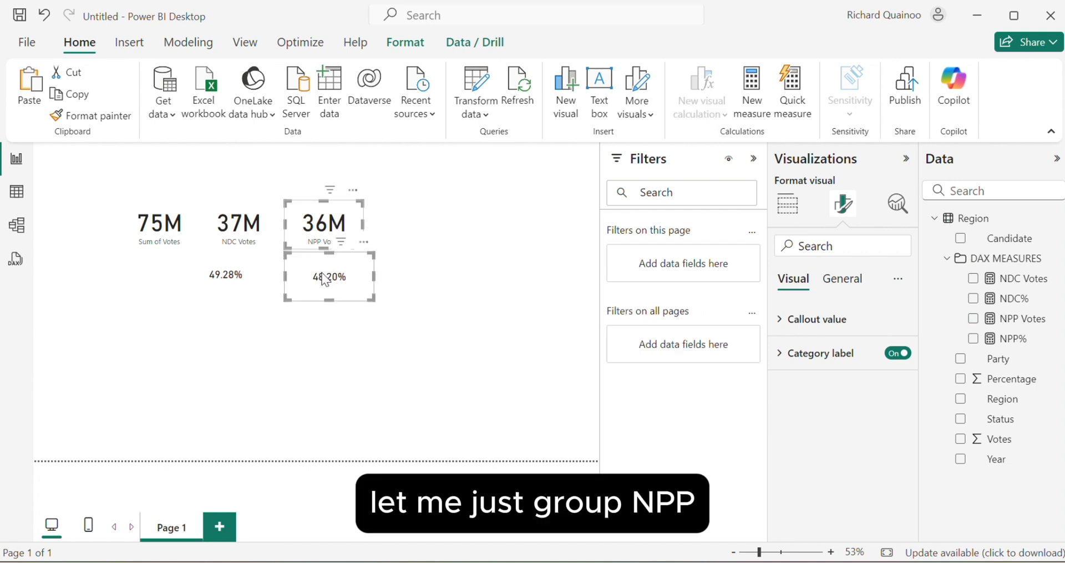
{"action": "key", "text": "ctrl+g"}
{"action": "left_click_drag", "start_coordinate": [340, 244], "coordinate": [425, 226]}
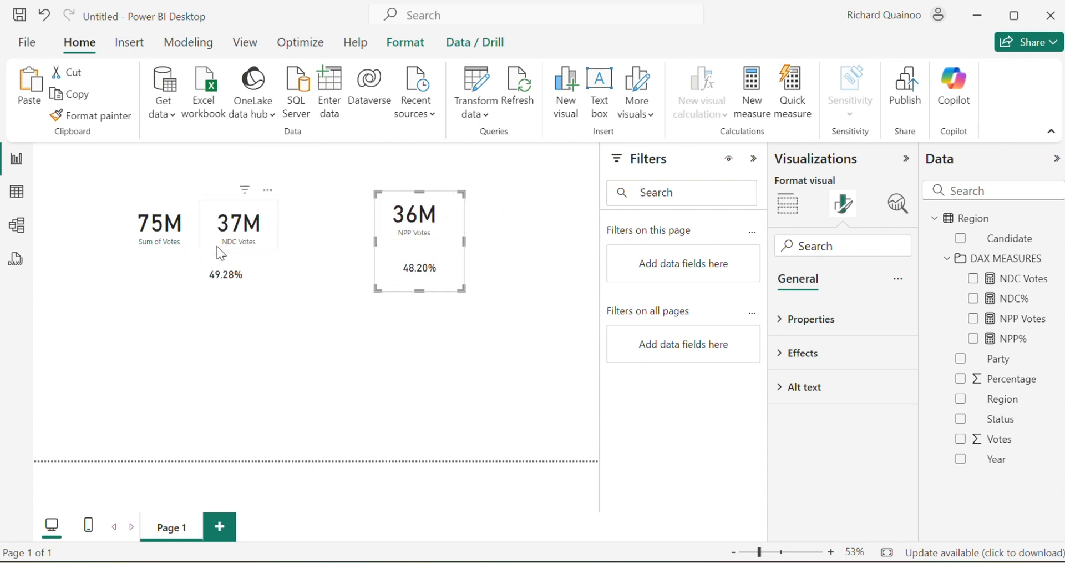
Narrow the NDC% card from its left side to match the width of the NDC Votes card above it
{"action": "left_click", "coordinate": [217, 246]}
{"action": "left_click", "coordinate": [217, 274], "text": "ctrl"}
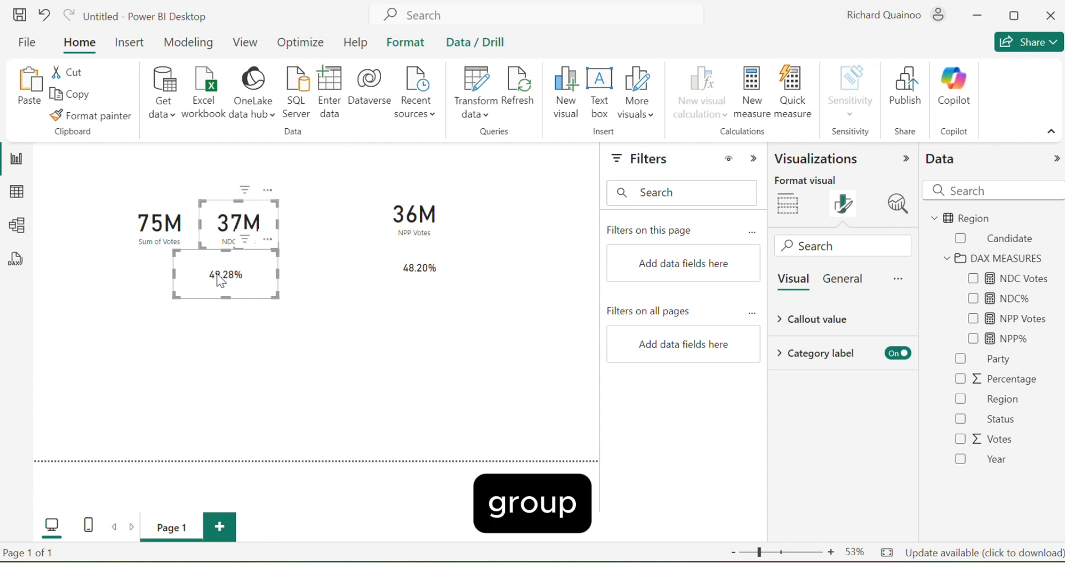
{"action": "left_click", "coordinate": [162, 282]}
{"action": "left_click", "coordinate": [175, 272]}
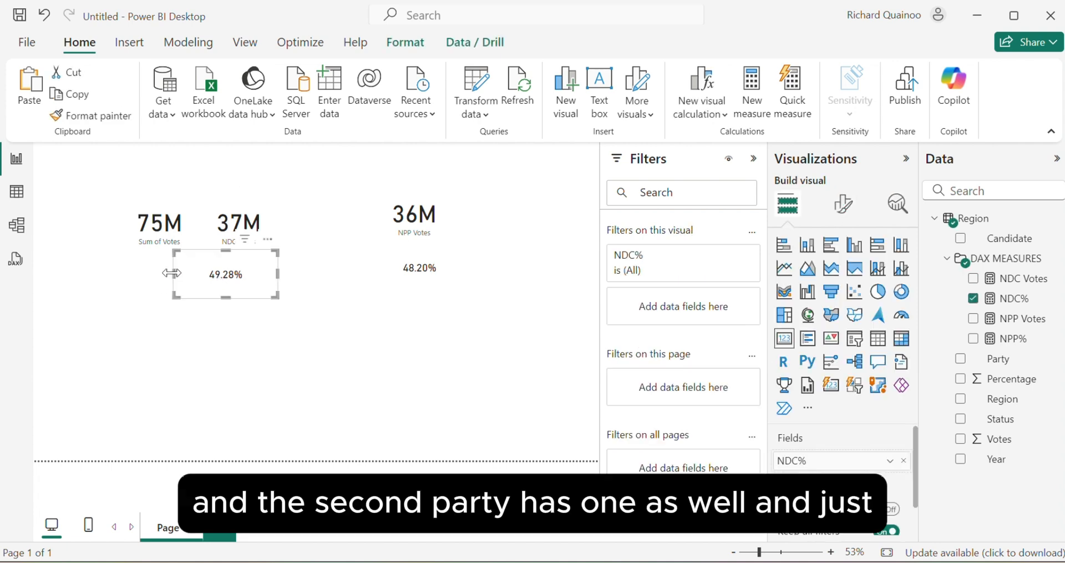
{"action": "left_click_drag", "start_coordinate": [176, 272], "coordinate": [207, 284]}
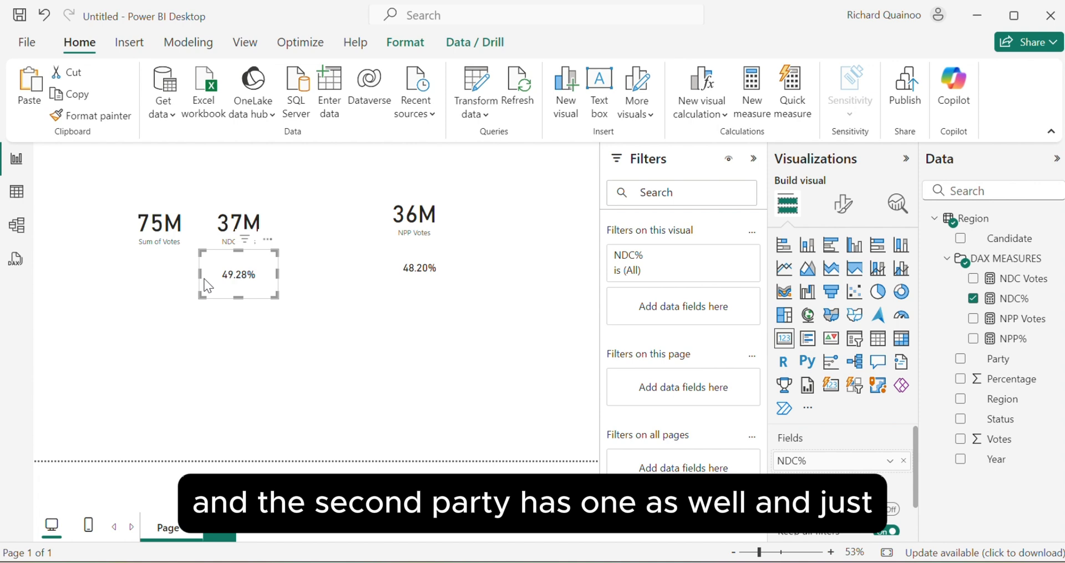
Group the NDC Votes and NDC% cards and move the group slightly up, level with the NPP group
{"action": "left_click", "coordinate": [233, 229], "text": "ctrl"}
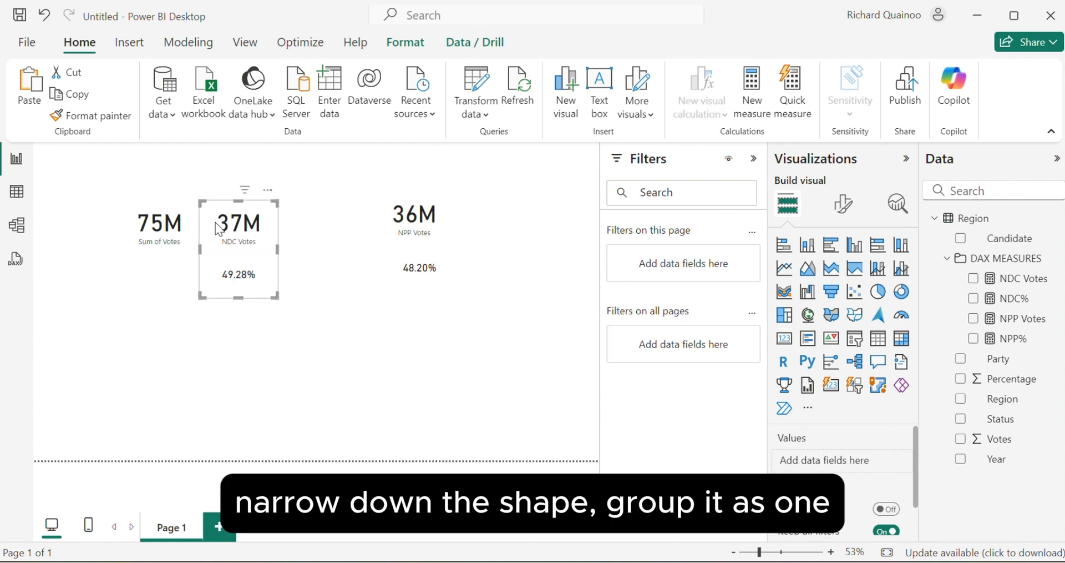
{"action": "left_click_drag", "start_coordinate": [231, 225], "coordinate": [221, 220]}
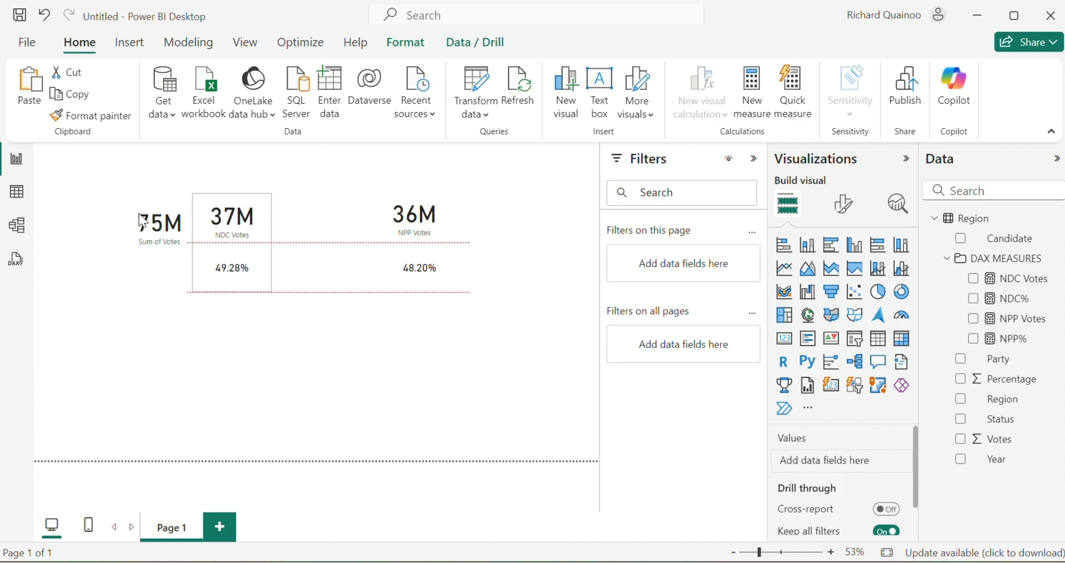
Delete the Sum of Votes card and add a table visual, enlarged to about half the page width
{"action": "left_click", "coordinate": [155, 224]}
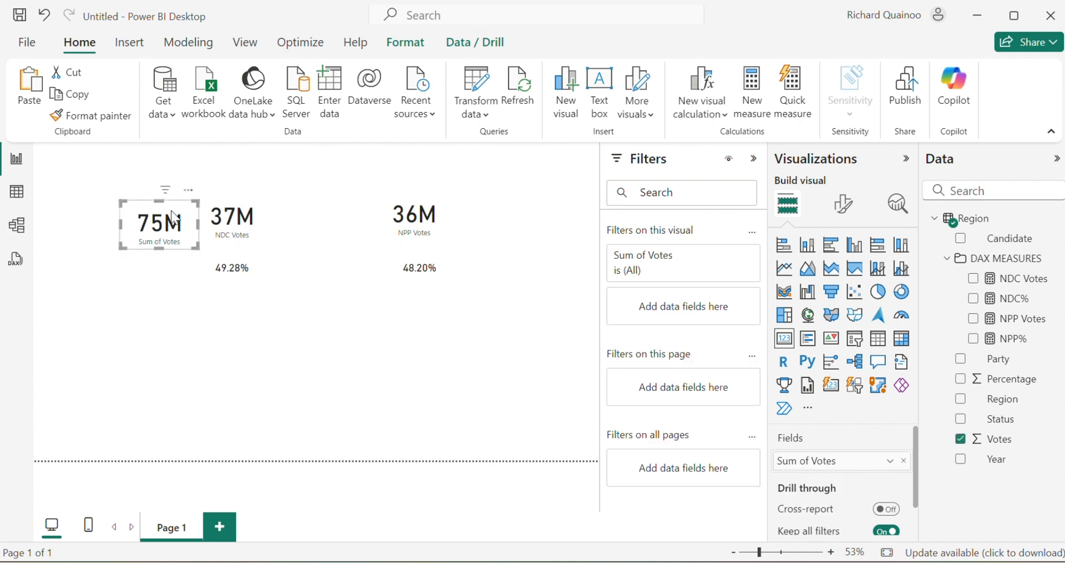
{"action": "key", "text": "Delete"}
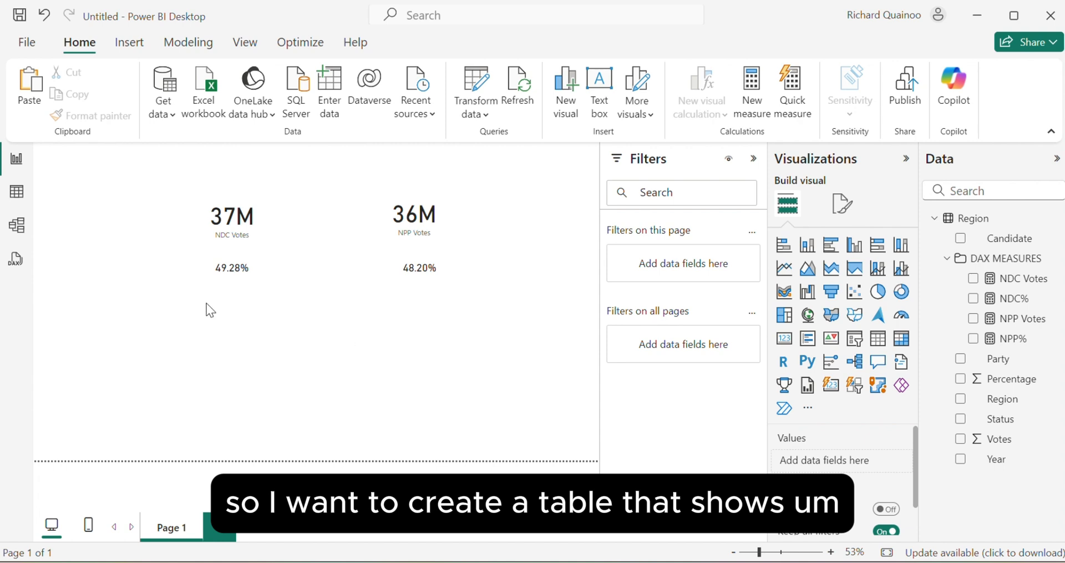
{"action": "left_click", "coordinate": [885, 345]}
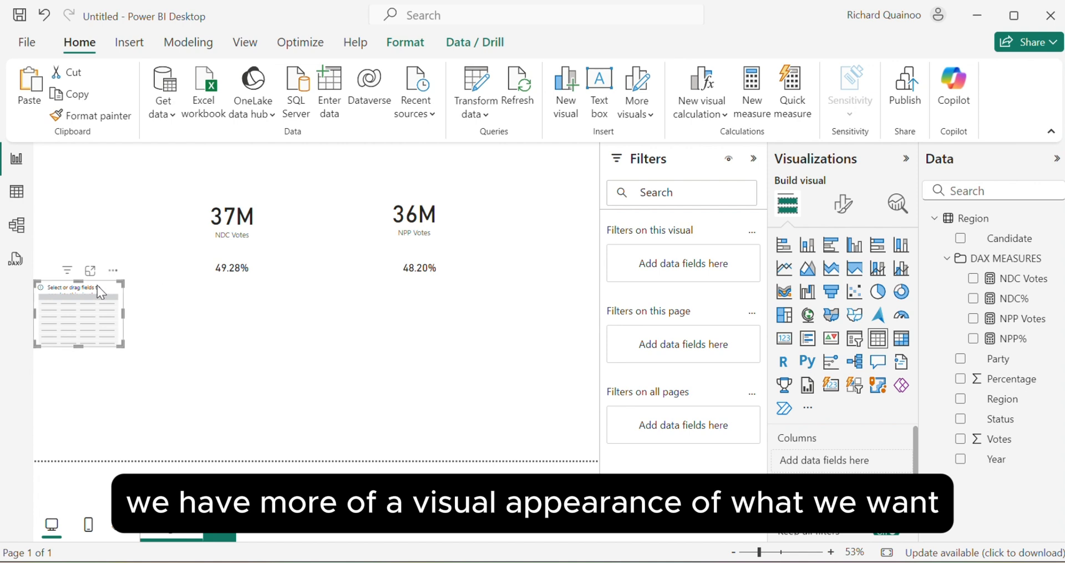
{"action": "left_click_drag", "start_coordinate": [122, 345], "coordinate": [327, 438]}
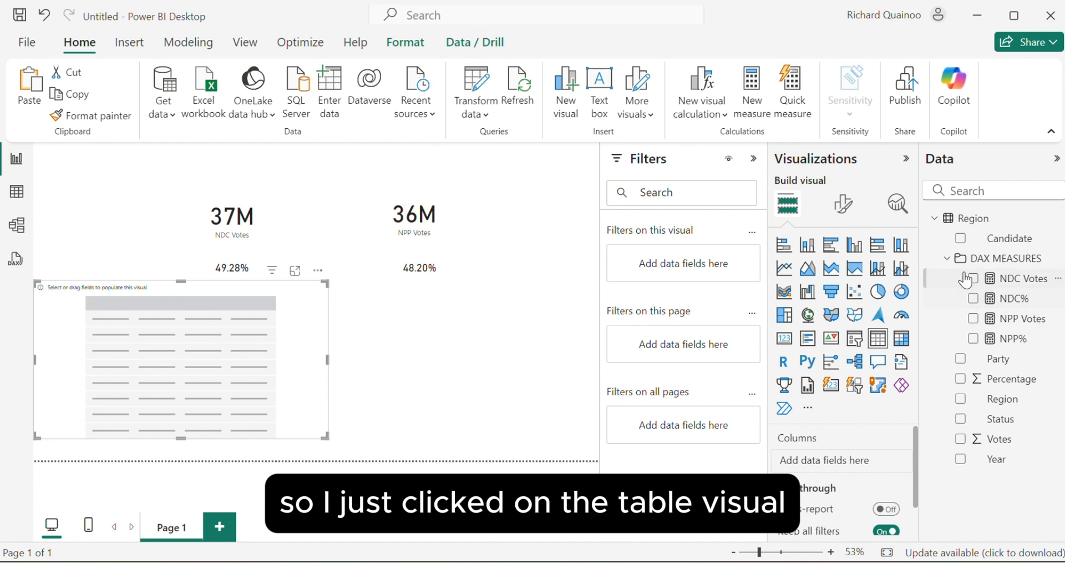
Add the Candidate, Region, Votes and Party fields to the table, narrow it and move it below the NDC cards
{"action": "left_click", "coordinate": [960, 239]}
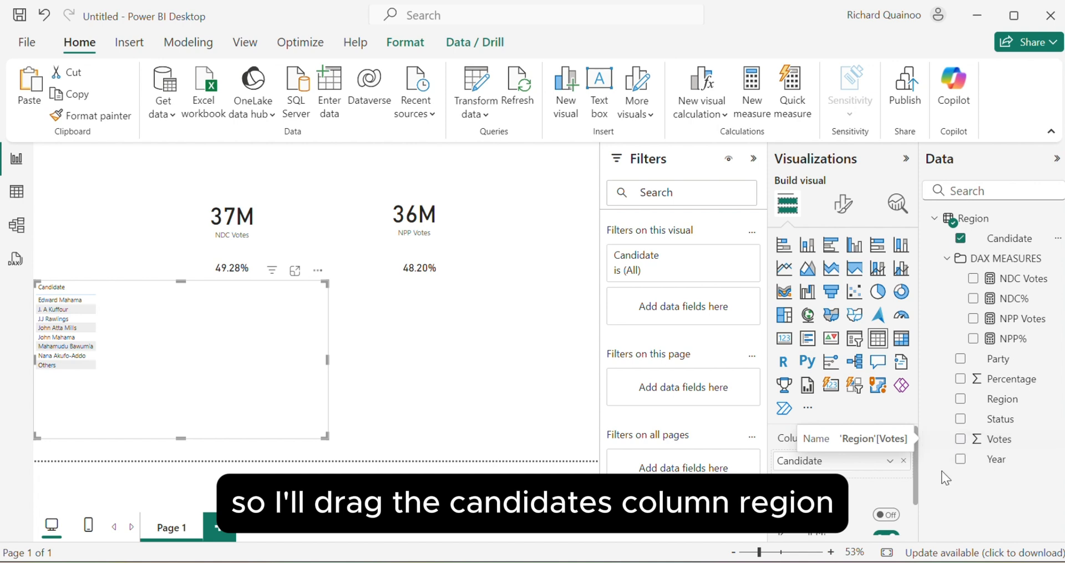
{"action": "left_click", "coordinate": [963, 407]}
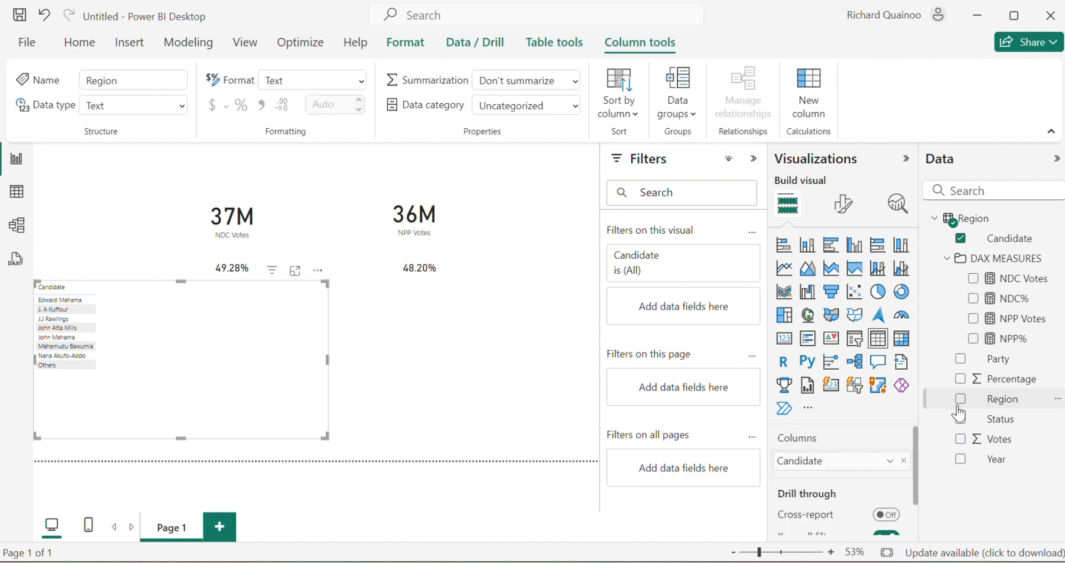
{"action": "left_click", "coordinate": [960, 402]}
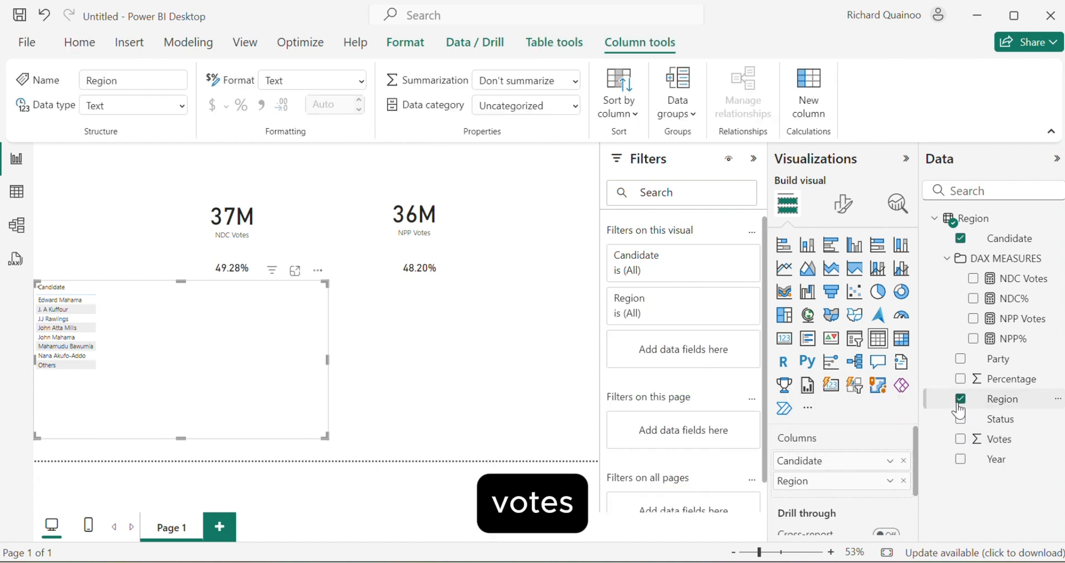
{"action": "left_click", "coordinate": [962, 440]}
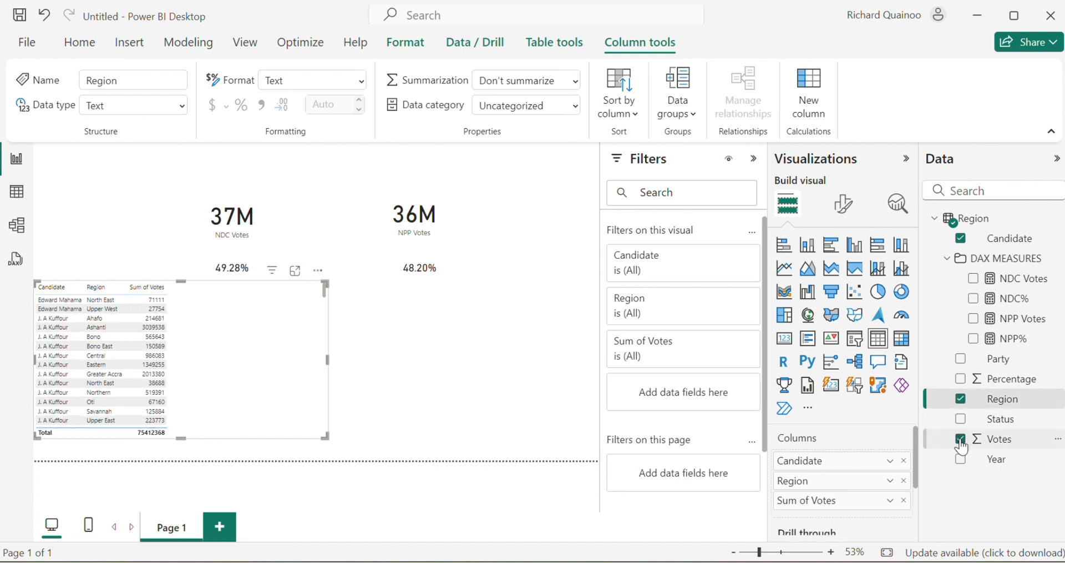
{"action": "left_click", "coordinate": [963, 361]}
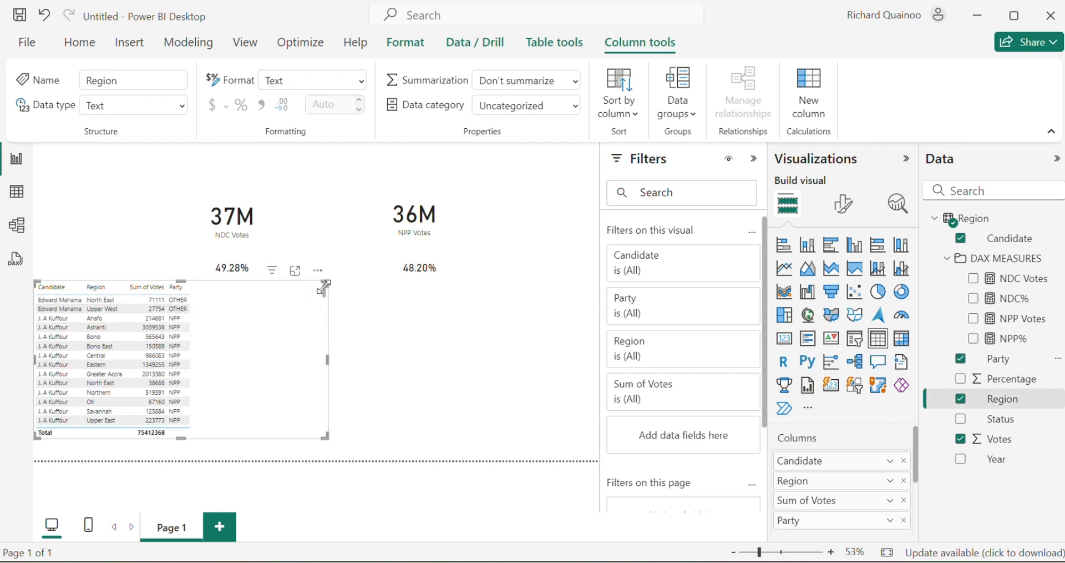
{"action": "mouse_move", "coordinate": [323, 284]}
{"action": "left_mouse_down"}
{"action": "mouse_move", "coordinate": [208, 275]}
{"action": "mouse_move", "coordinate": [303, 279]}
{"action": "mouse_move", "coordinate": [284, 292]}
{"action": "mouse_move", "coordinate": [312, 298]}
{"action": "left_mouse_up"}
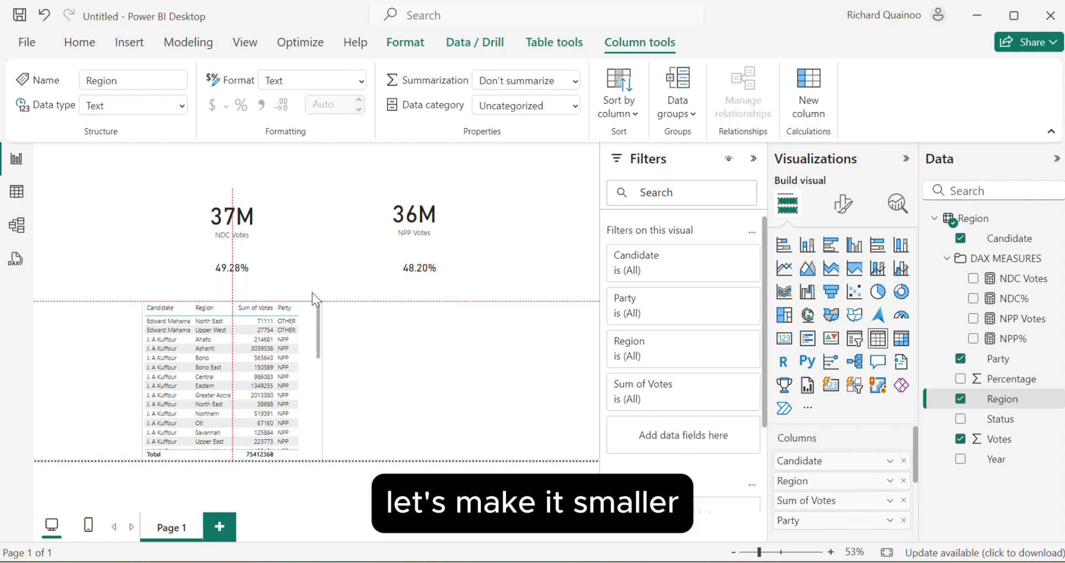
Apply the Sparse style preset to the table and slightly widen its Party column
{"action": "left_click", "coordinate": [842, 205]}
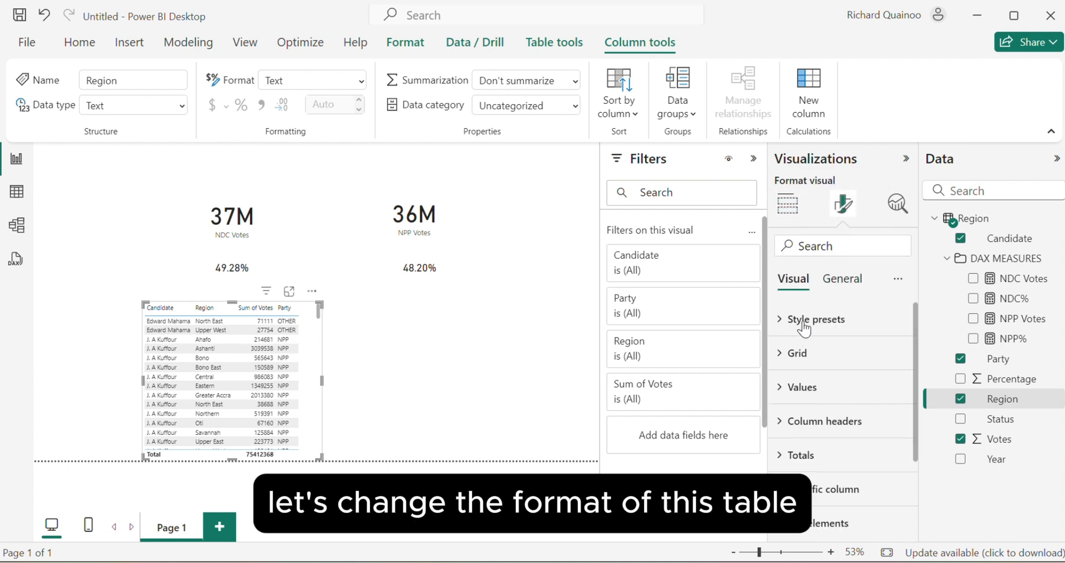
{"action": "left_click", "coordinate": [802, 322]}
{"action": "left_click", "coordinate": [799, 379]}
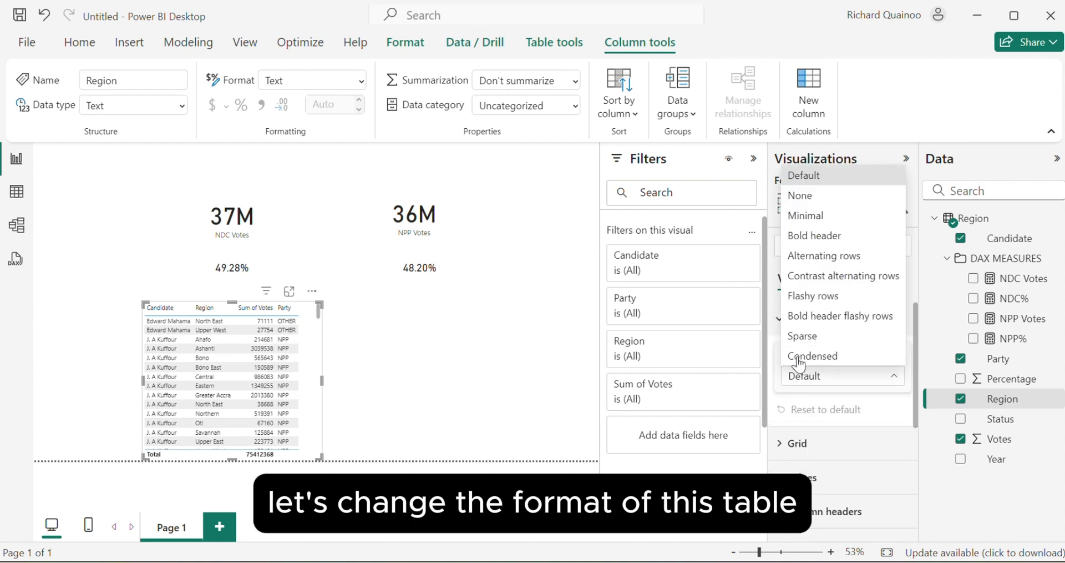
{"action": "left_click", "coordinate": [801, 337]}
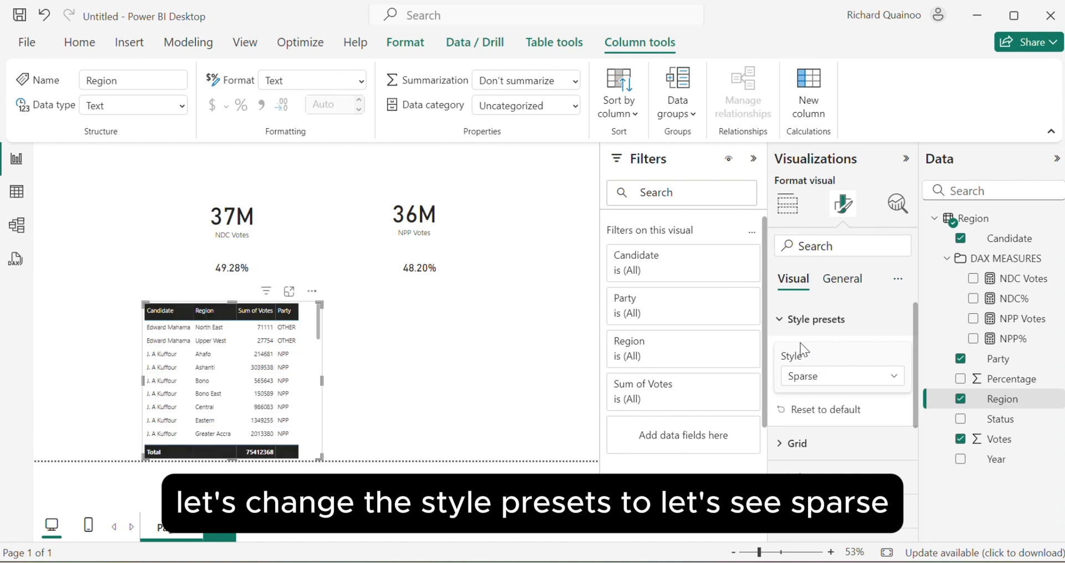
{"action": "left_click_drag", "start_coordinate": [298, 311], "coordinate": [309, 311]}
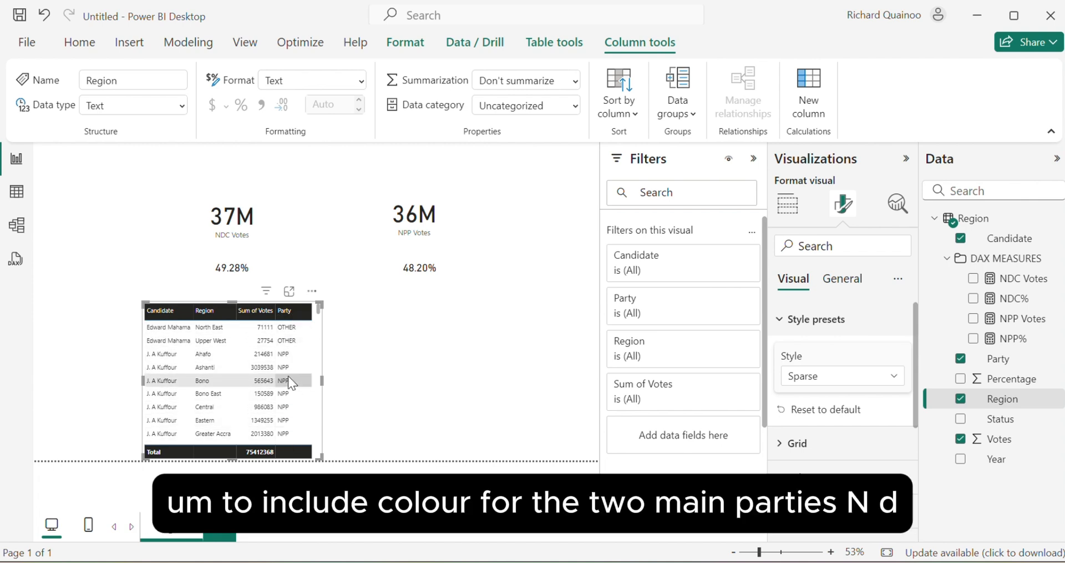
Start a rules-based background color format on the table's Party column for values that are NDC
{"action": "scroll", "coordinate": [289, 377], "scroll_direction": "down", "scroll_amount": 7}
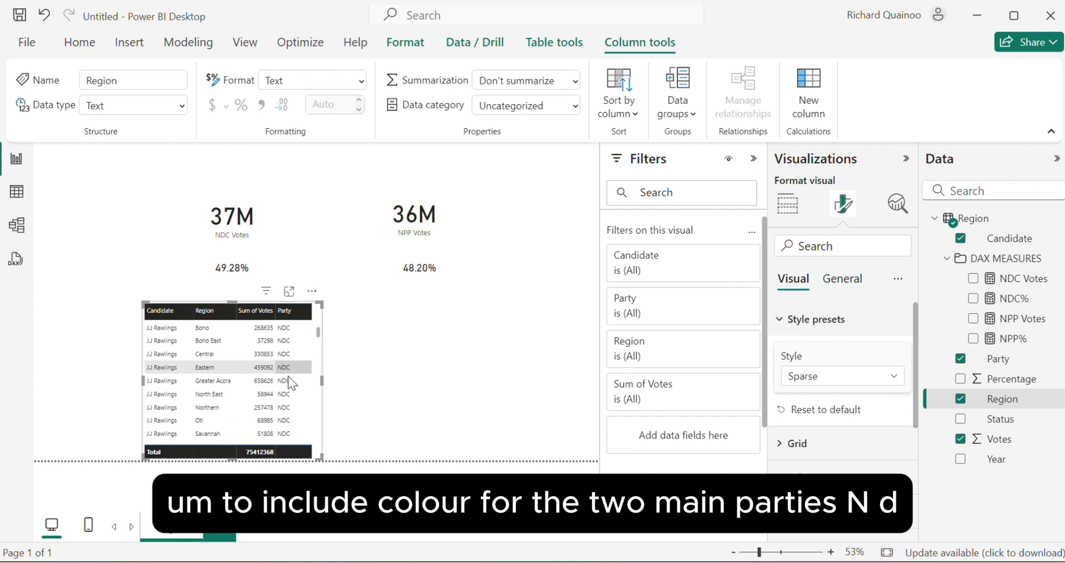
{"action": "scroll", "coordinate": [288, 375], "scroll_direction": "up", "scroll_amount": 4}
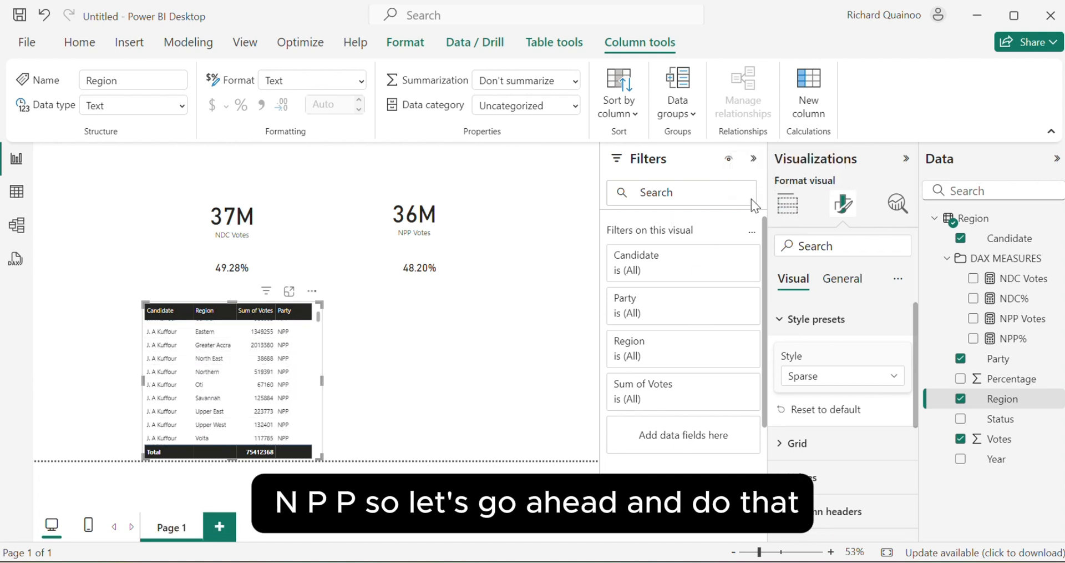
{"action": "left_click", "coordinate": [791, 208]}
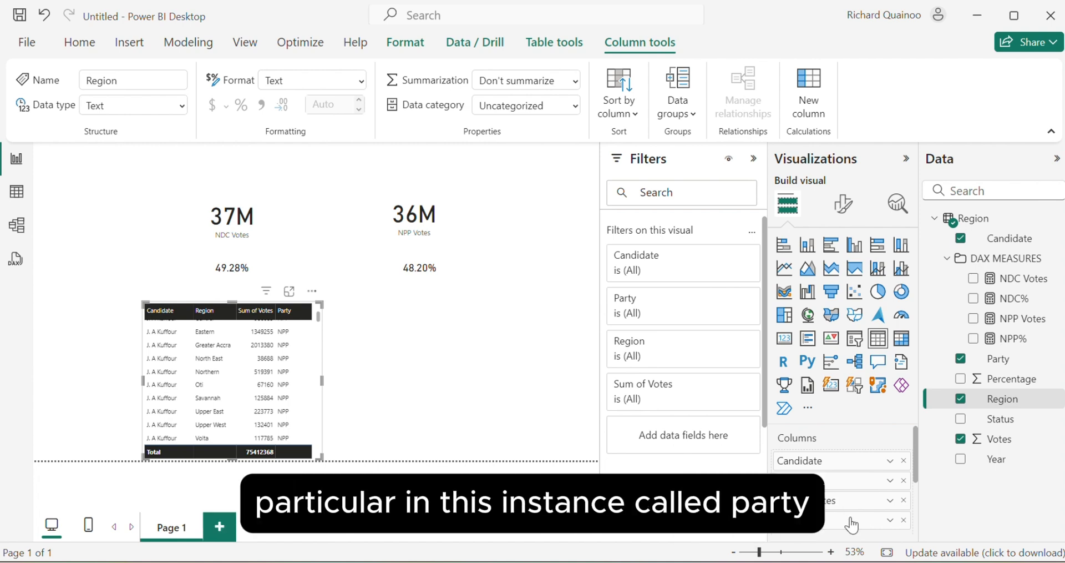
{"action": "left_click", "coordinate": [890, 521]}
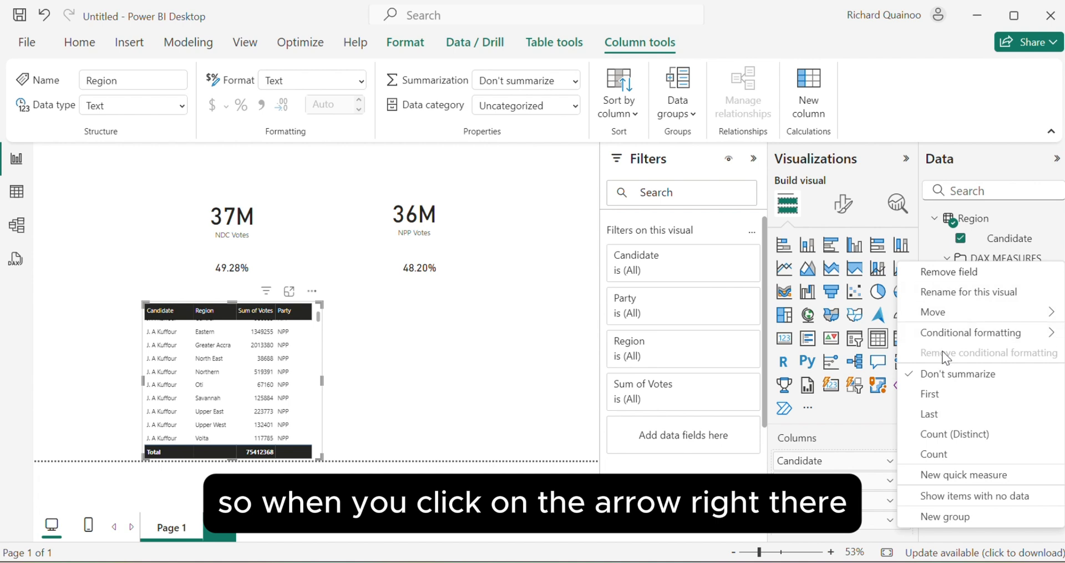
{"action": "mouse_move", "coordinate": [942, 335]}
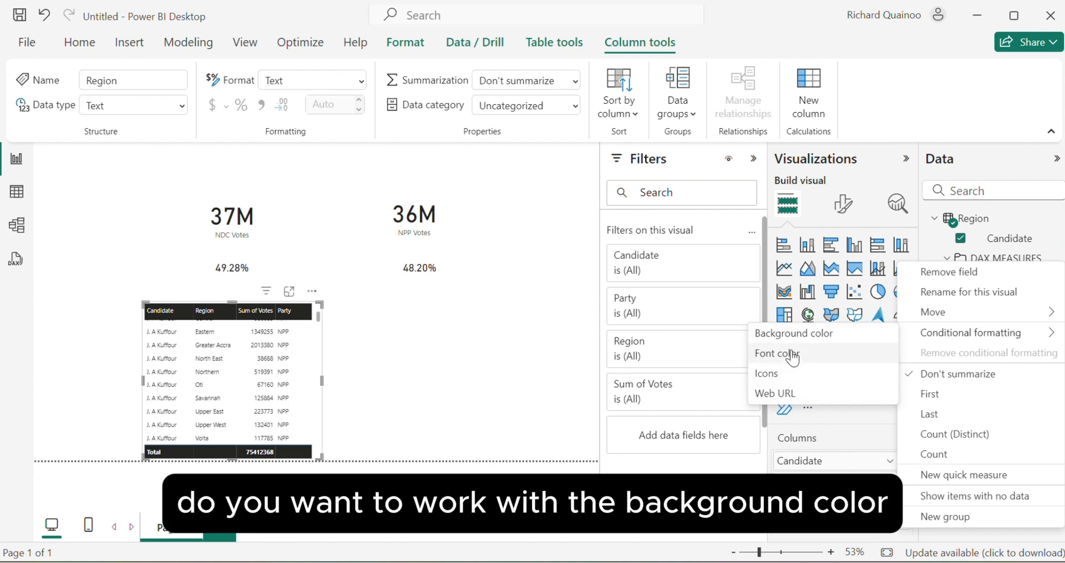
{"action": "left_click", "coordinate": [777, 332]}
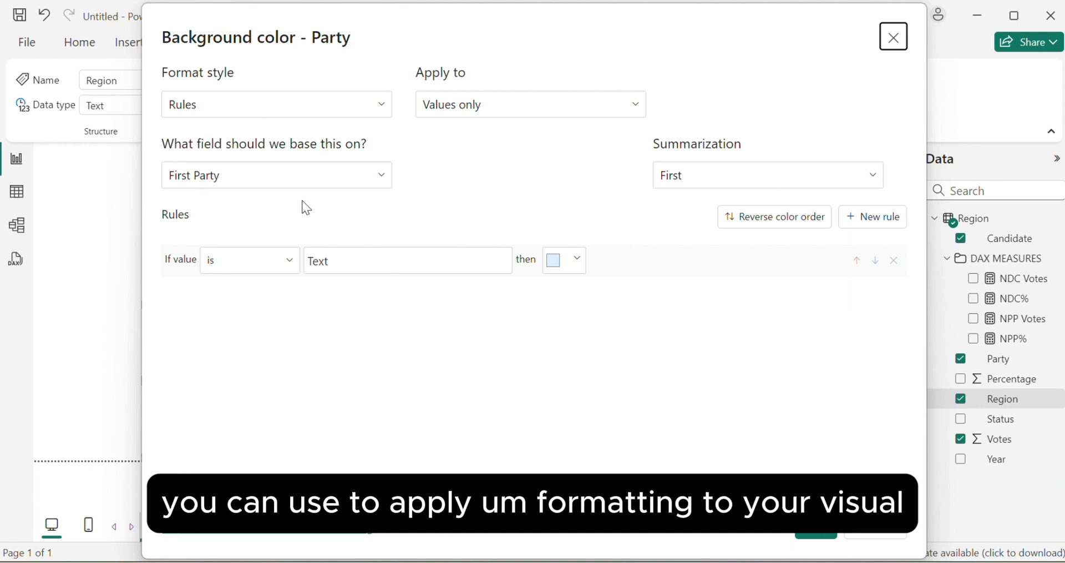
{"action": "left_click", "coordinate": [351, 262]}
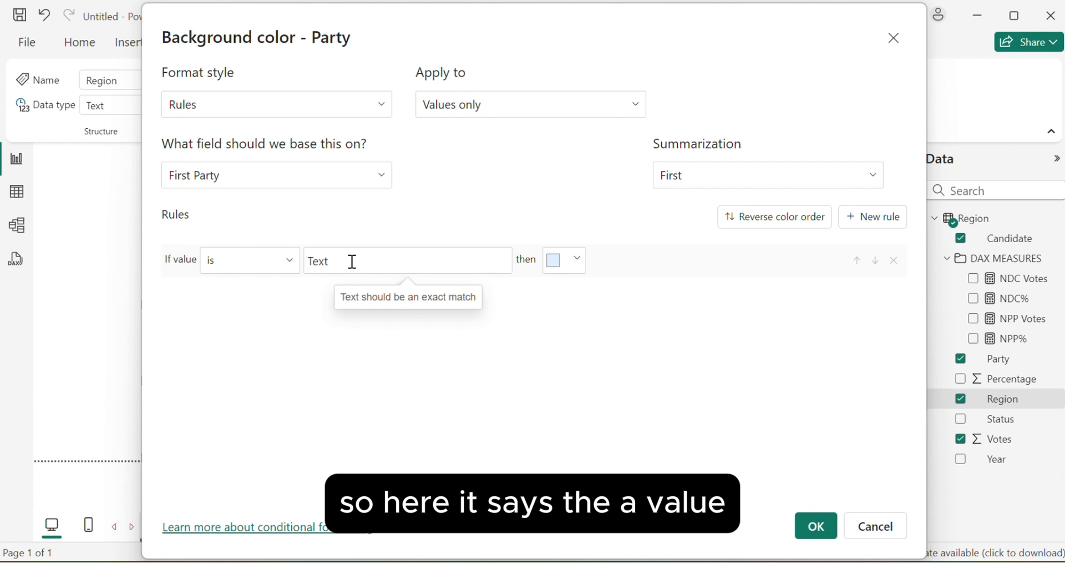
{"action": "type", "text": "NDC"}
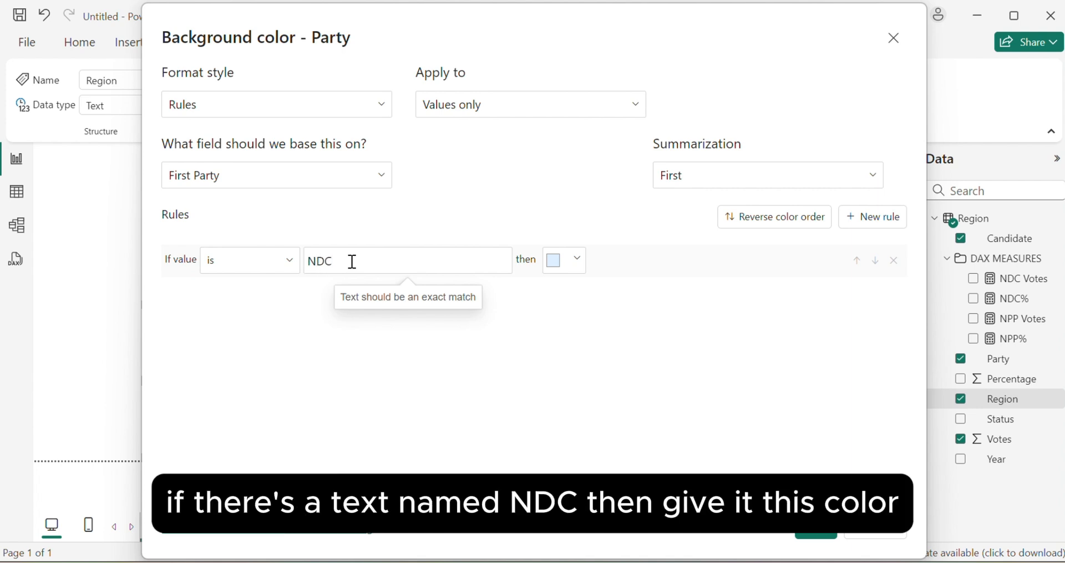
Set the NDC rule's color to the custom hex #12BB31, copied from the GREEN line of the Notepad notes
{"action": "left_click", "coordinate": [578, 275]}
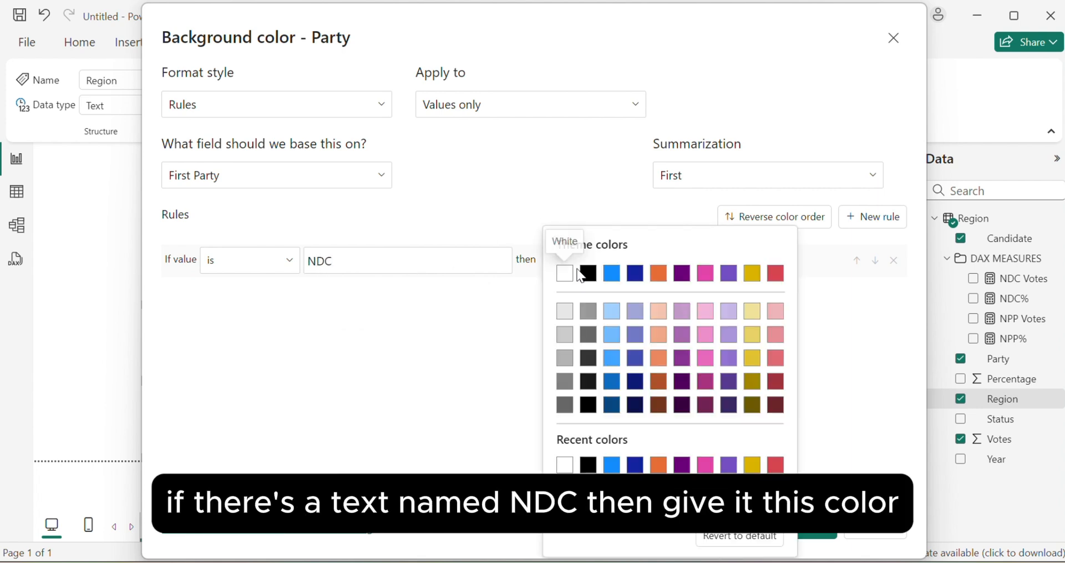
{"action": "left_click", "coordinate": [597, 504]}
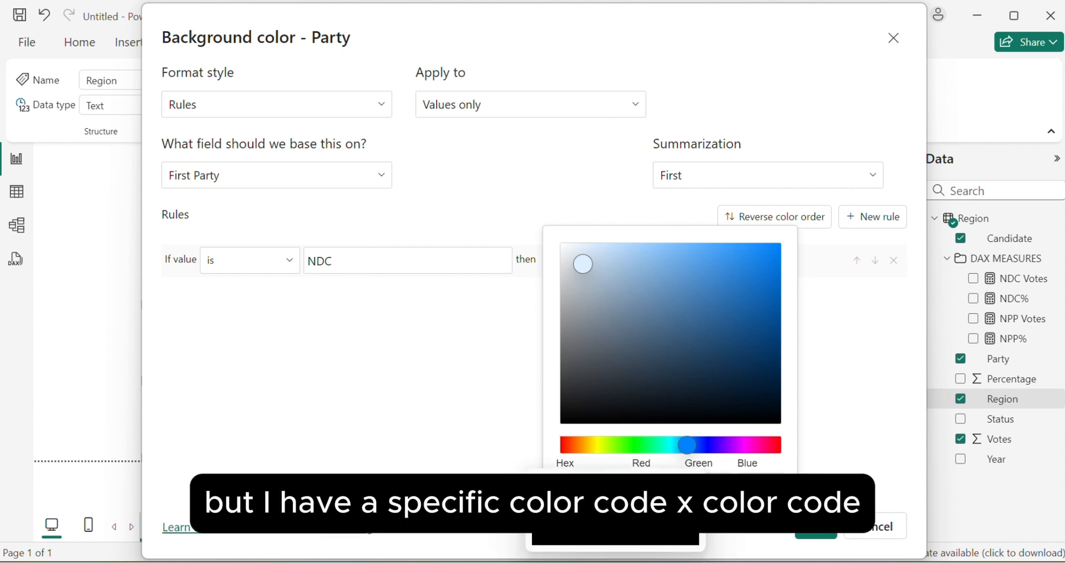
{"action": "left_click", "coordinate": [638, 562]}
{"action": "left_click_drag", "start_coordinate": [820, 286], "coordinate": [774, 289]}
{"action": "key", "text": "ctrl+c"}
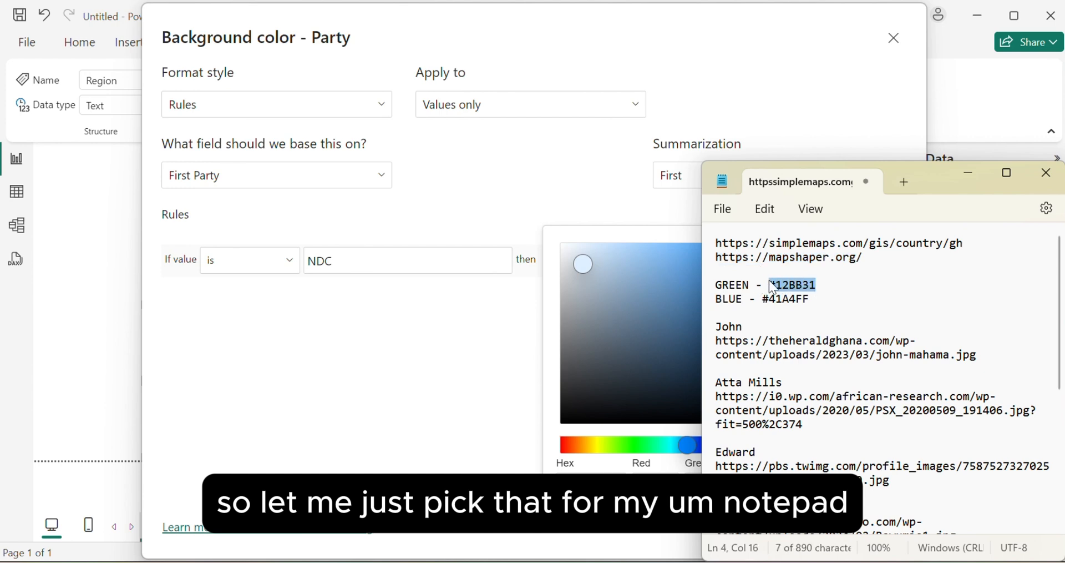
{"action": "left_click", "coordinate": [637, 470]}
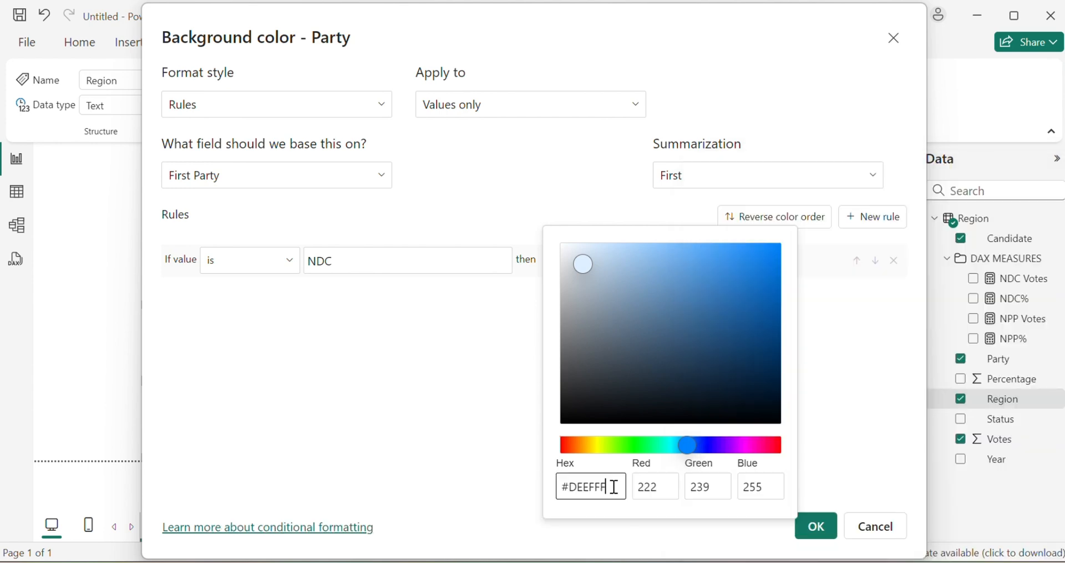
{"action": "left_click_drag", "start_coordinate": [614, 489], "coordinate": [563, 476]}
{"action": "key", "text": "ctrl+v"}
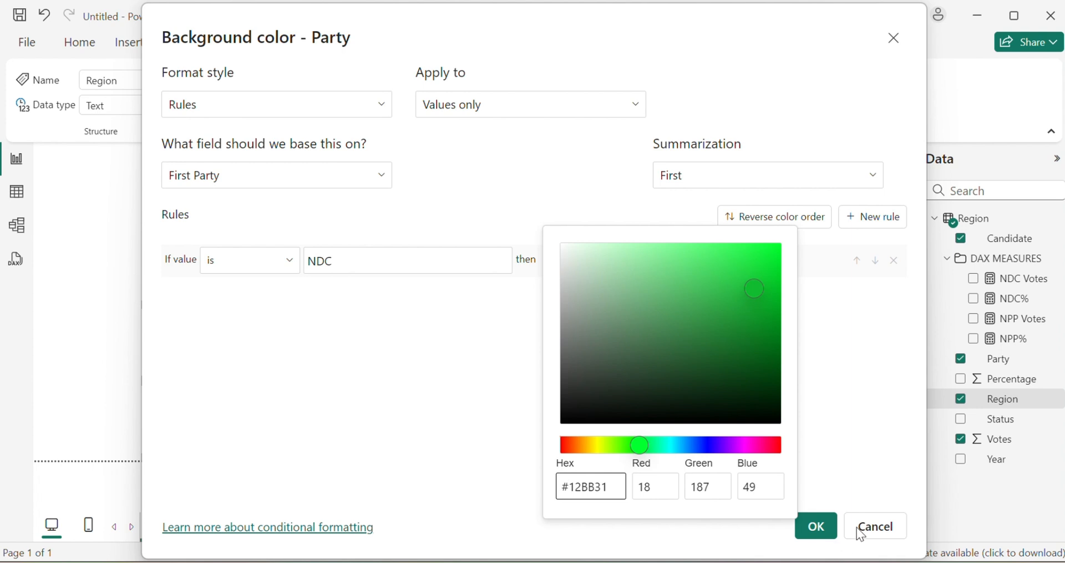
{"action": "left_click", "coordinate": [837, 486]}
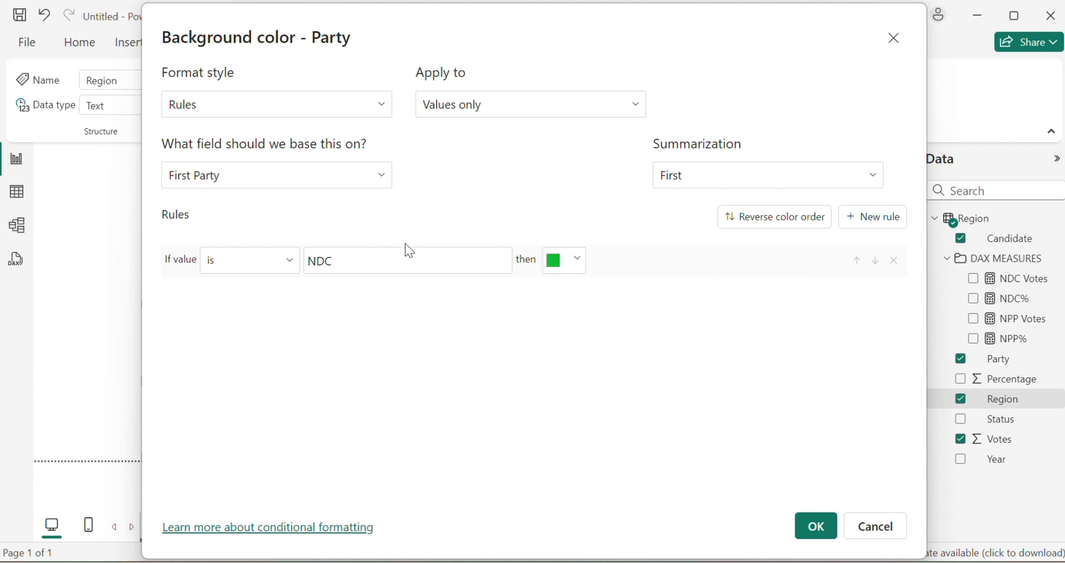
Add a second rule giving NPP values the bright blue recent color, apply the formatting and check the Party column throughout the table
{"action": "left_click", "coordinate": [870, 218]}
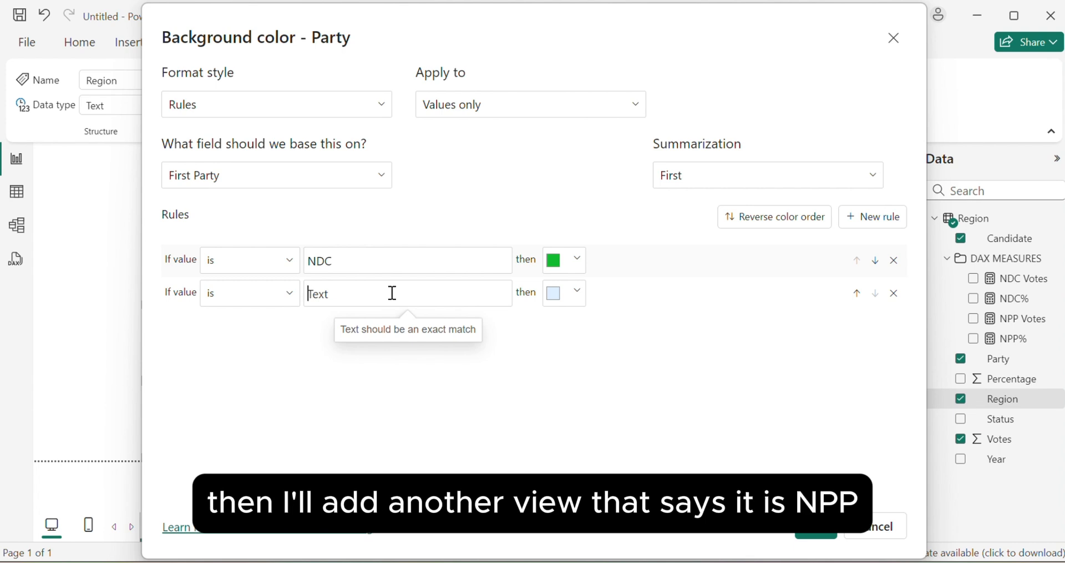
{"action": "type", "text": "NPP"}
{"action": "left_click", "coordinate": [583, 302]}
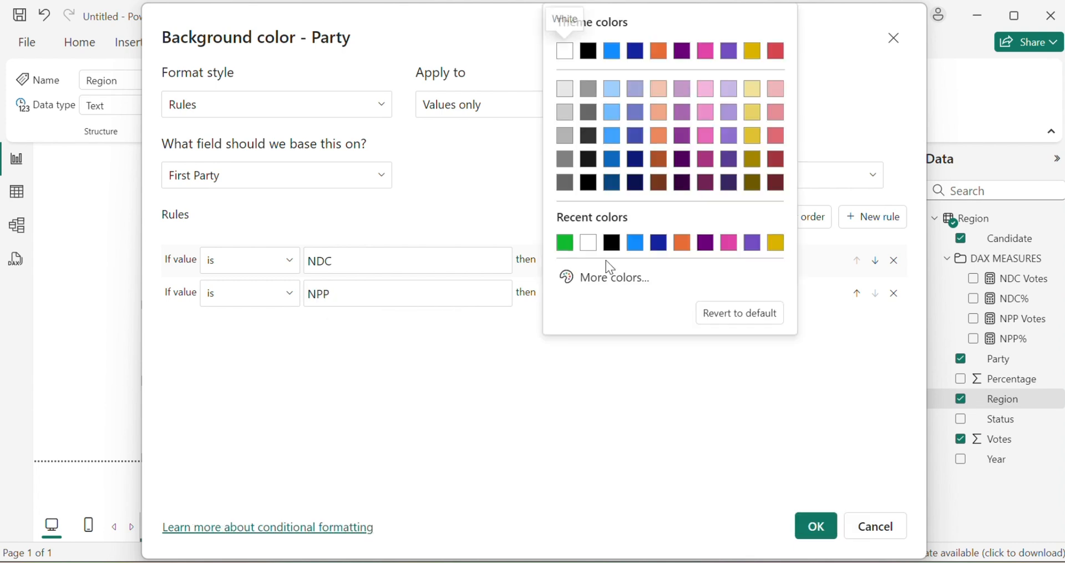
{"action": "left_click", "coordinate": [636, 242]}
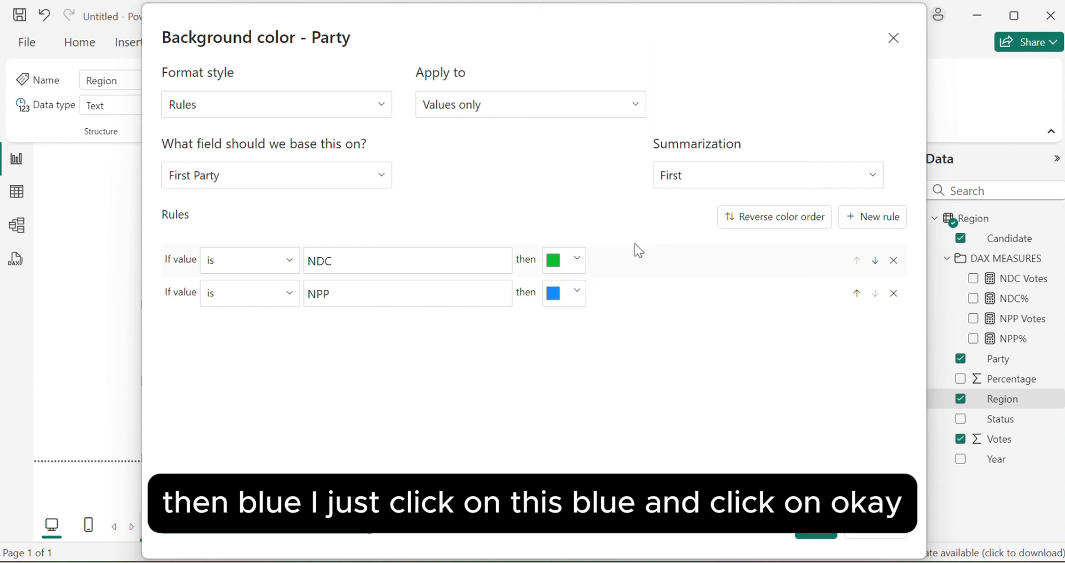
{"action": "left_click", "coordinate": [816, 538]}
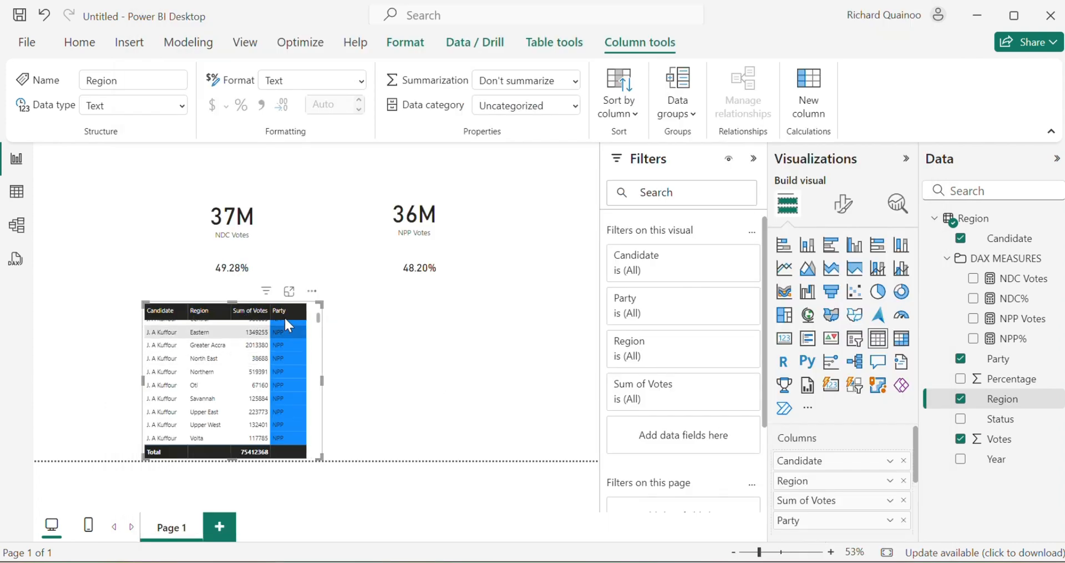
{"action": "scroll", "coordinate": [283, 336], "scroll_direction": "down", "scroll_amount": 2}
{"action": "scroll", "coordinate": [284, 345], "scroll_direction": "down", "scroll_amount": 8}
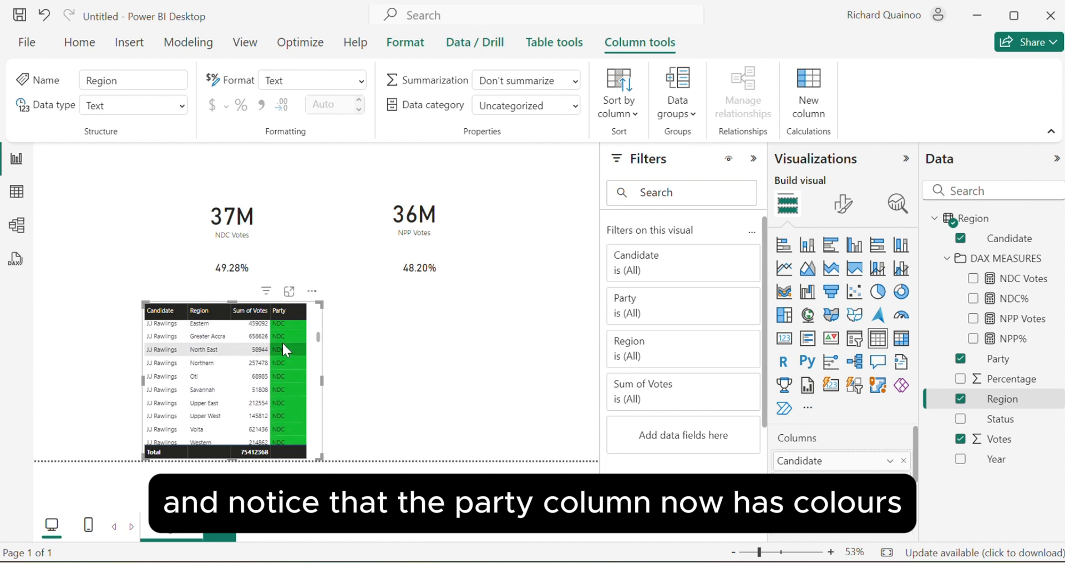
{"action": "scroll", "coordinate": [282, 341], "scroll_direction": "down", "scroll_amount": 8}
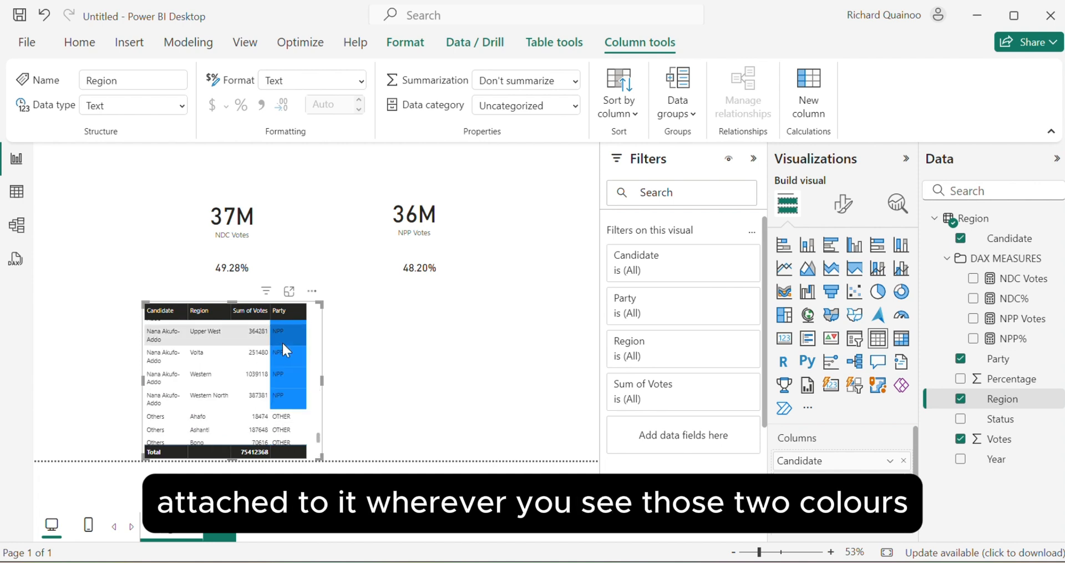
{"action": "scroll", "coordinate": [282, 341], "scroll_direction": "down", "scroll_amount": 4}
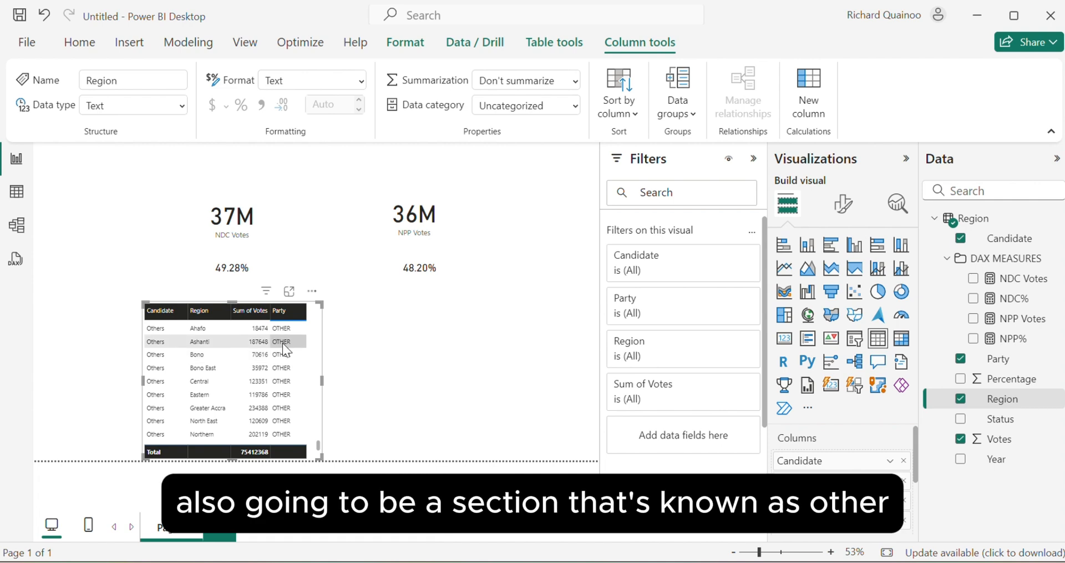
Review the Party color coding across the NPP, OTHER and NDC rows of the results table
{"action": "scroll", "coordinate": [285, 388], "scroll_direction": "up", "scroll_amount": 1}
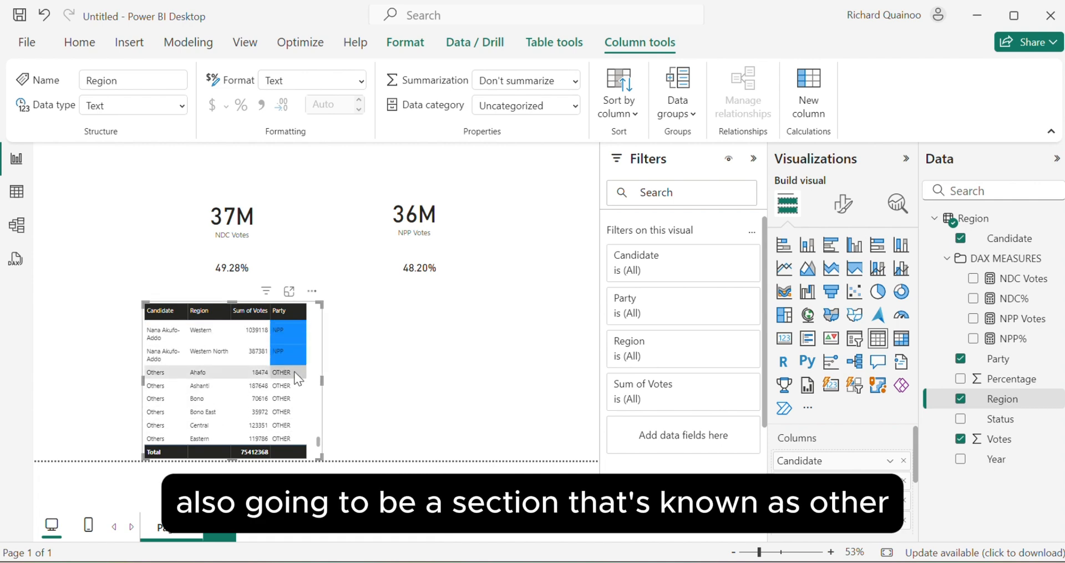
{"action": "scroll", "coordinate": [283, 380], "scroll_direction": "up", "scroll_amount": 1}
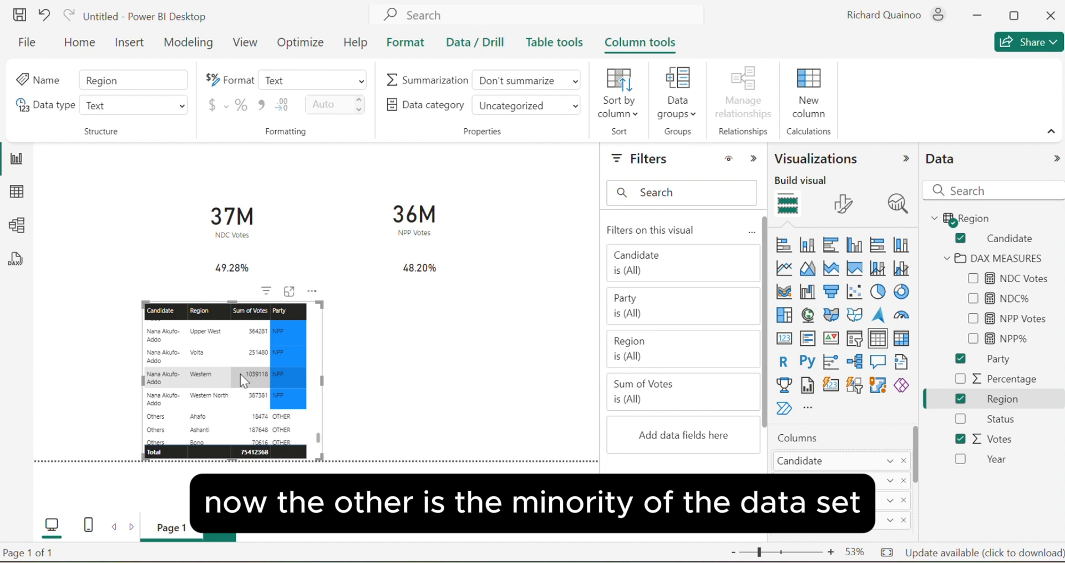
{"action": "scroll", "coordinate": [241, 374], "scroll_direction": "up", "scroll_amount": 3}
{"action": "scroll", "coordinate": [240, 374], "scroll_direction": "up", "scroll_amount": 5}
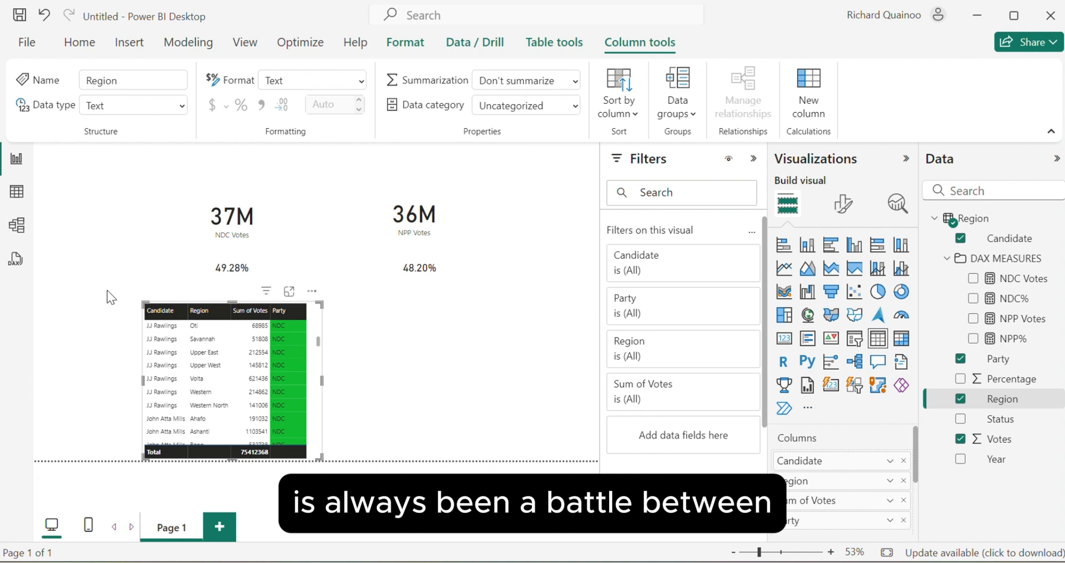
{"action": "scroll", "coordinate": [191, 362], "scroll_direction": "down", "scroll_amount": 1}
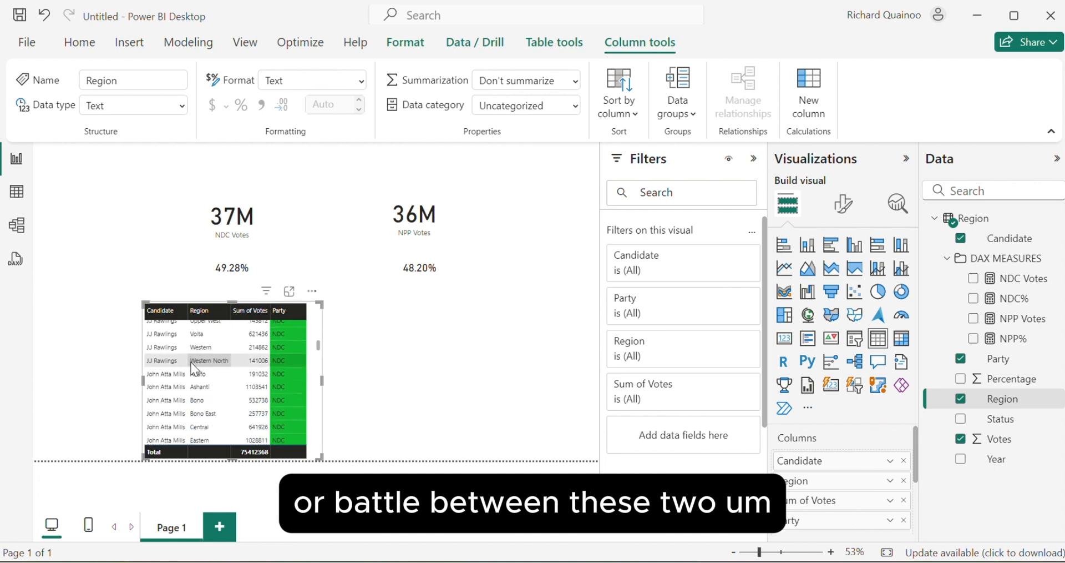
{"action": "scroll", "coordinate": [191, 362], "scroll_direction": "down", "scroll_amount": 8}
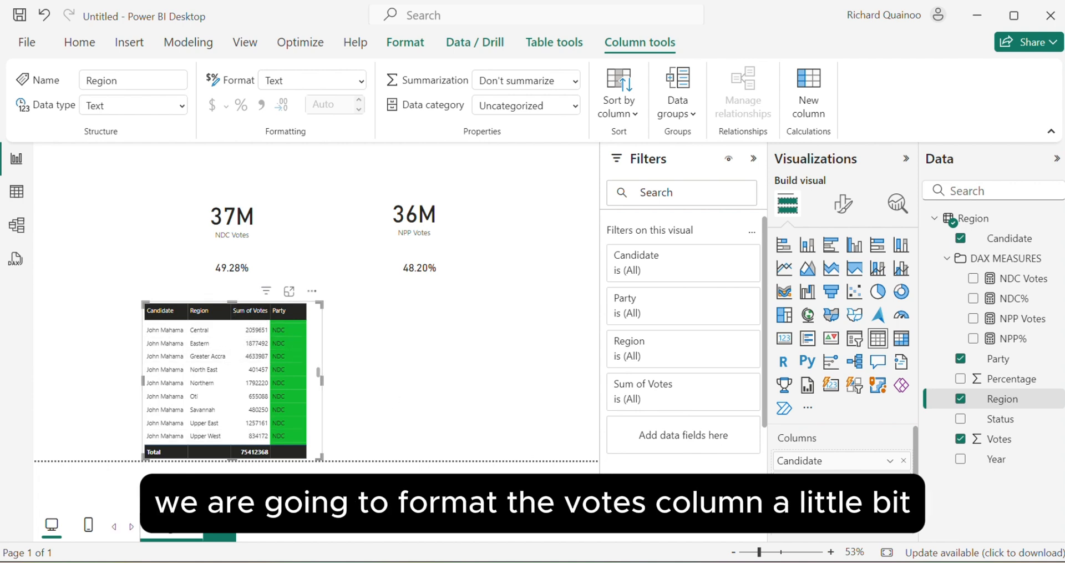
Format the Votes field with a thousands separator and slightly shrink the results table
{"action": "left_click", "coordinate": [996, 441]}
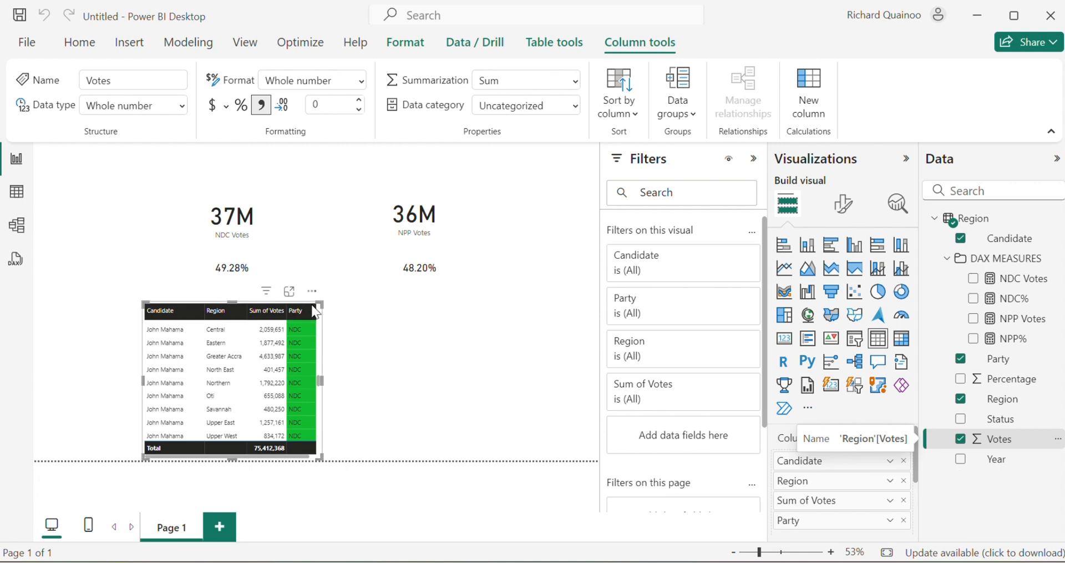
{"action": "left_click_drag", "start_coordinate": [322, 301], "coordinate": [316, 320]}
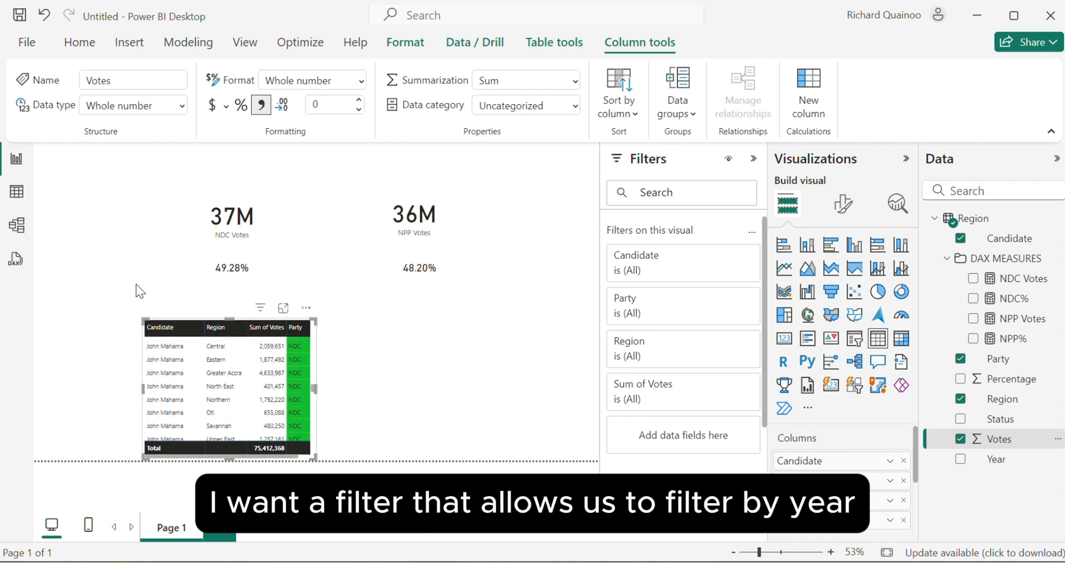
Try converting the results table into a slicer and undo the conversion
{"action": "left_click", "coordinate": [854, 345]}
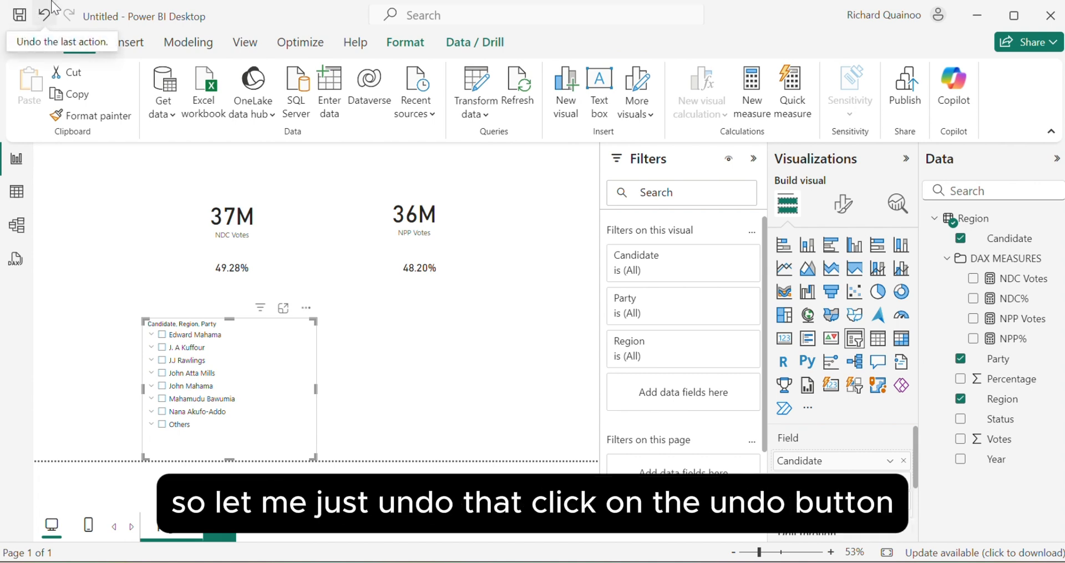
{"action": "left_click", "coordinate": [38, 11]}
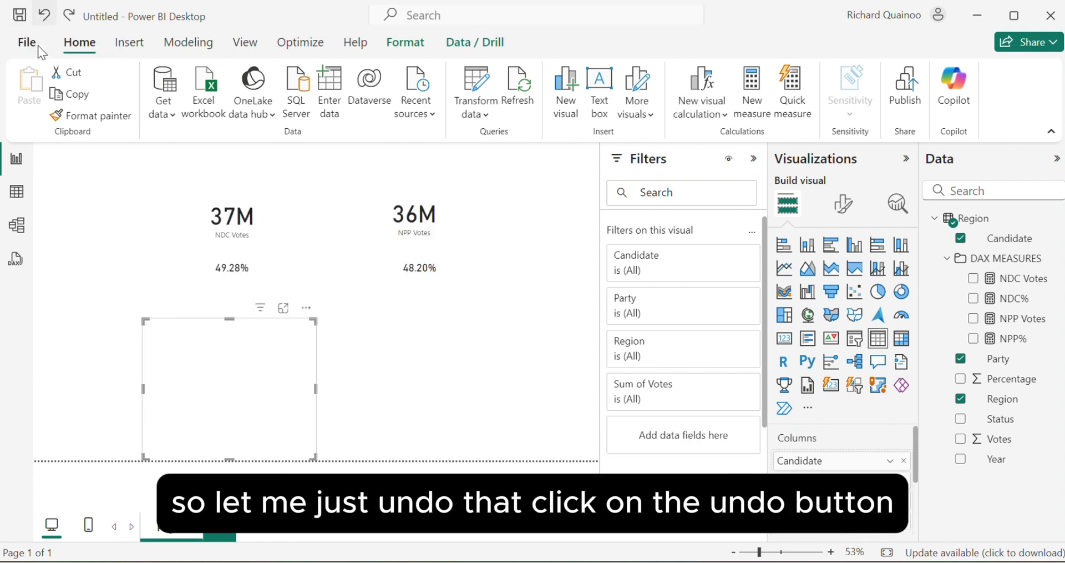
Deselect the table, add a separate slicer on the Year field and make it tall enough to list every year
{"action": "left_click", "coordinate": [149, 291]}
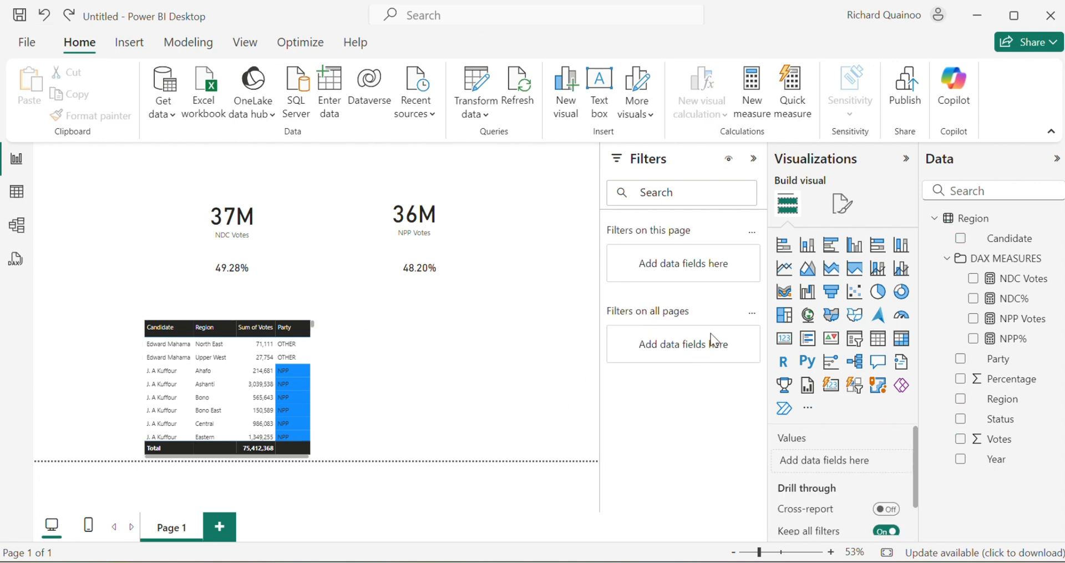
{"action": "left_click", "coordinate": [854, 338]}
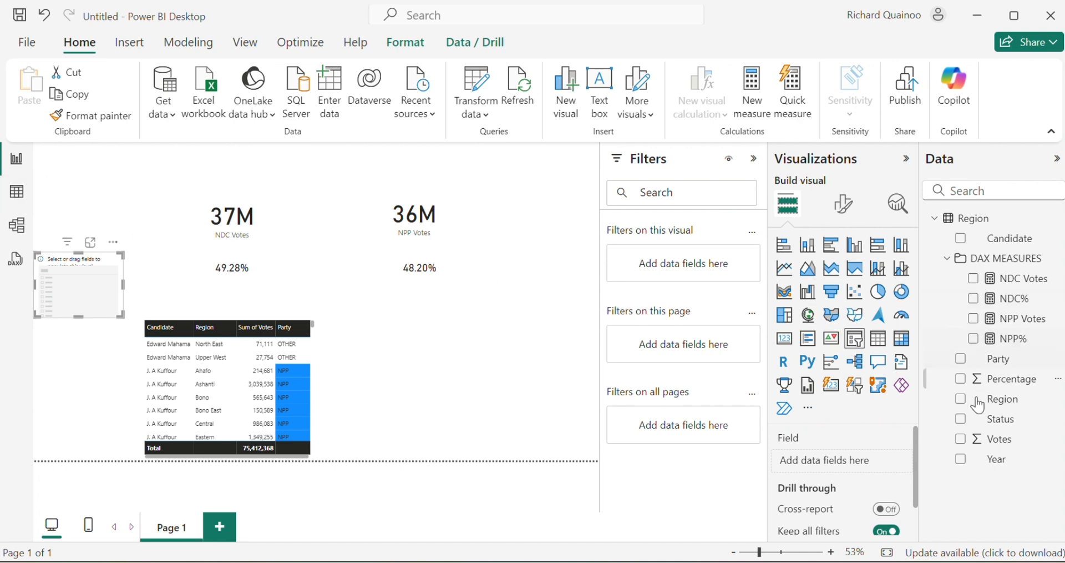
{"action": "left_click", "coordinate": [962, 464]}
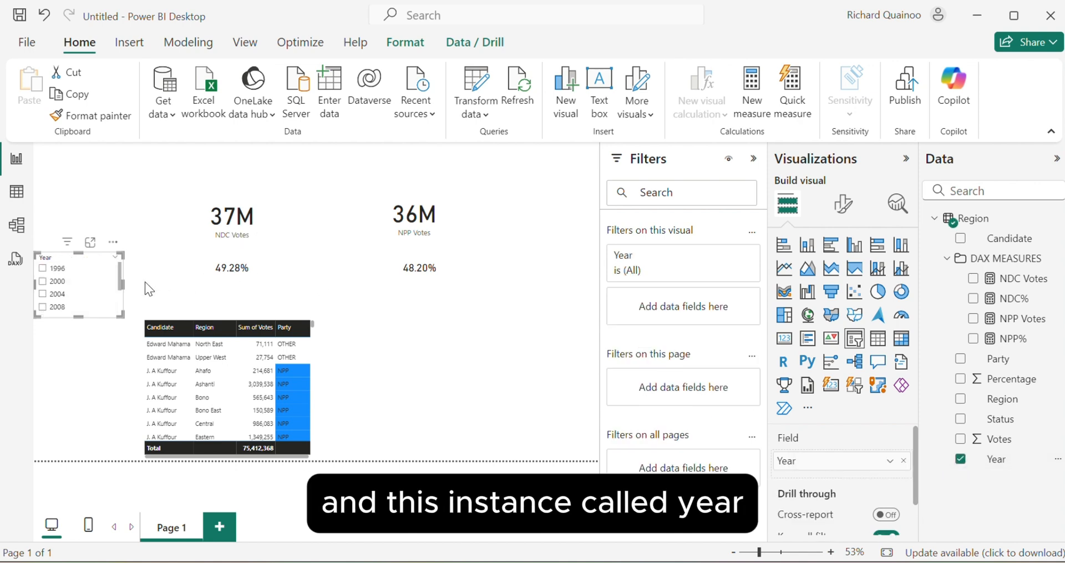
{"action": "left_click_drag", "start_coordinate": [78, 317], "coordinate": [62, 400]}
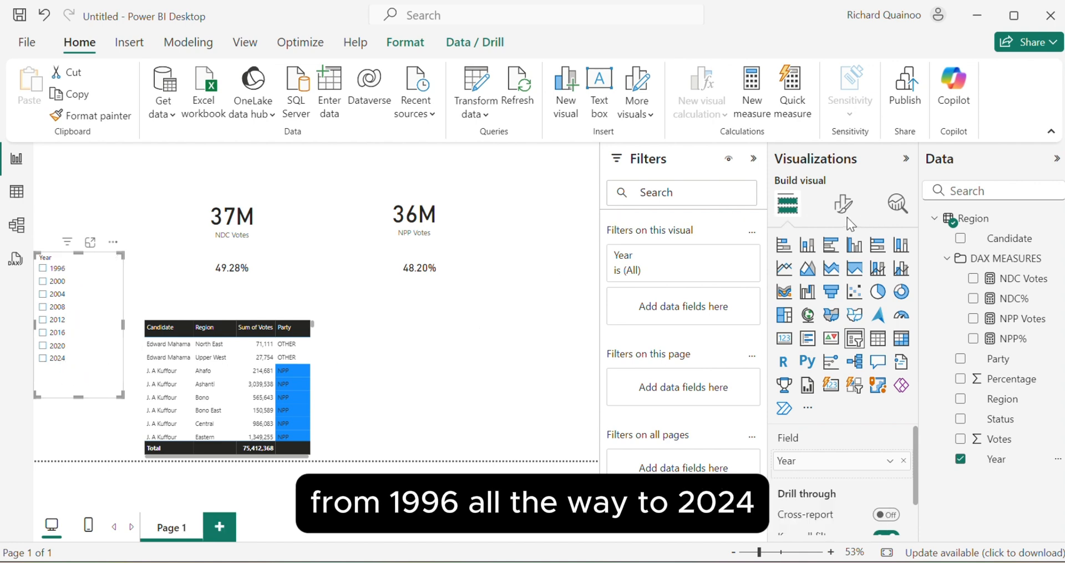
Set the Year slicer's style to Tile and reshape it into a single row spanning the page width
{"action": "left_click", "coordinate": [843, 203]}
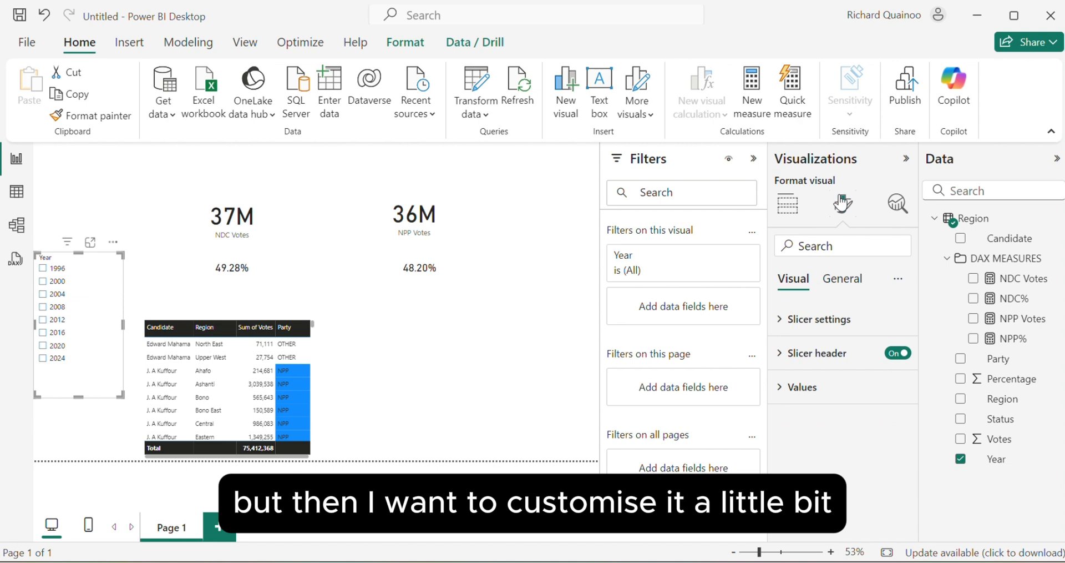
{"action": "left_click", "coordinate": [797, 319]}
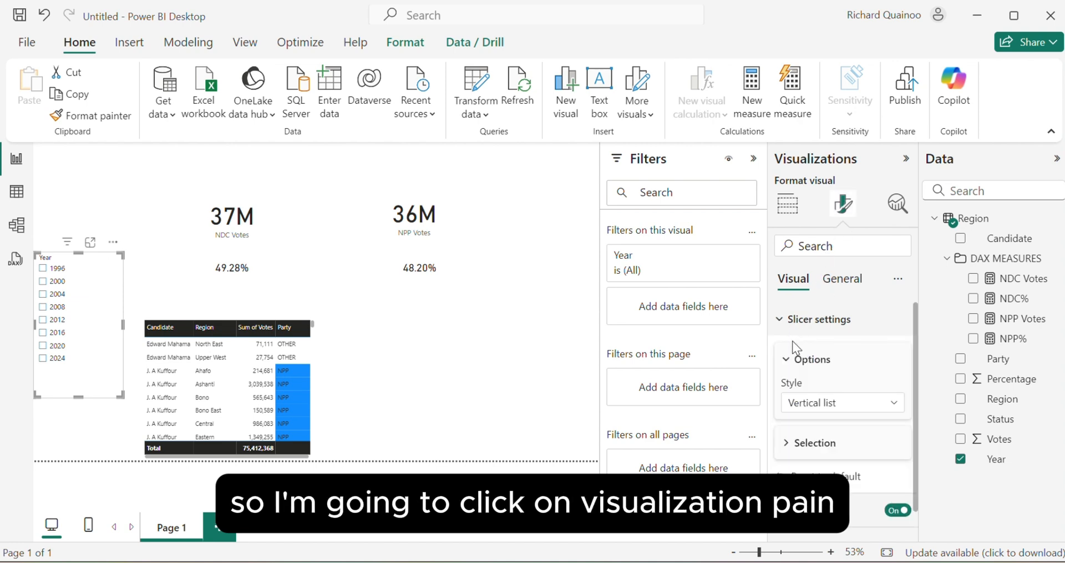
{"action": "left_click", "coordinate": [822, 403]}
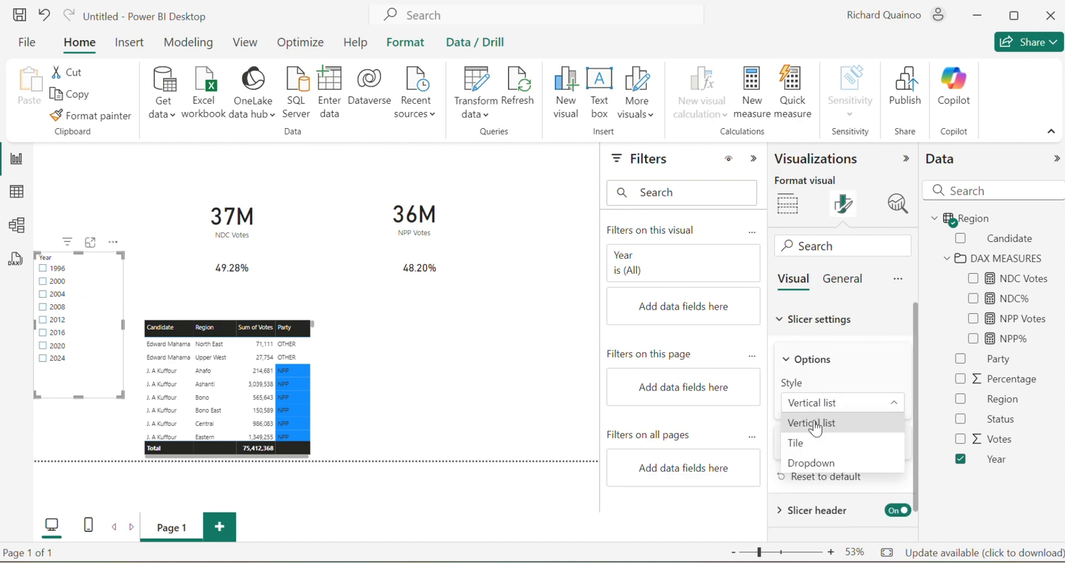
{"action": "left_click", "coordinate": [798, 444]}
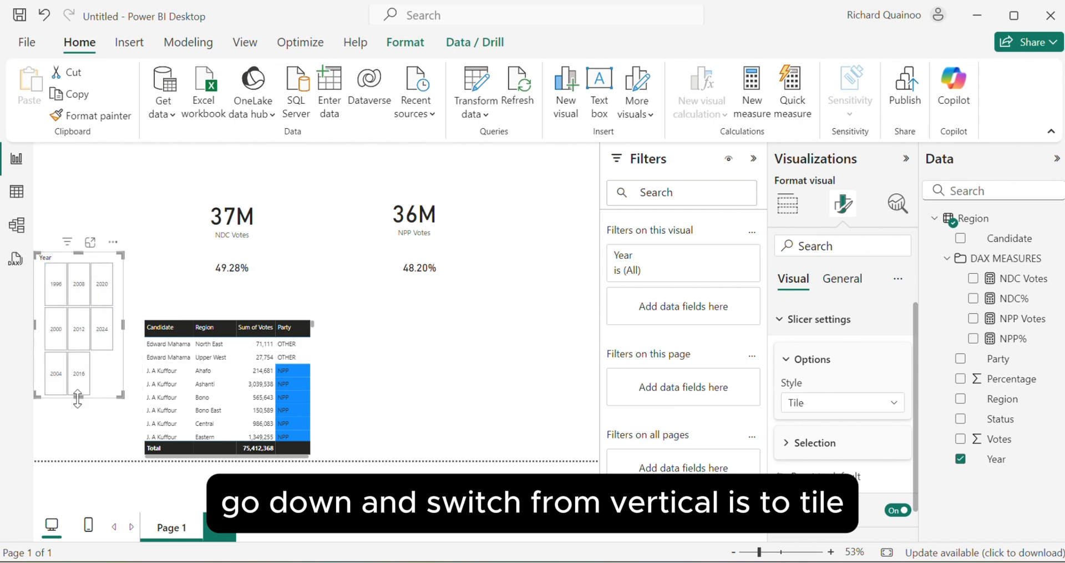
{"action": "left_click_drag", "start_coordinate": [78, 399], "coordinate": [95, 288]}
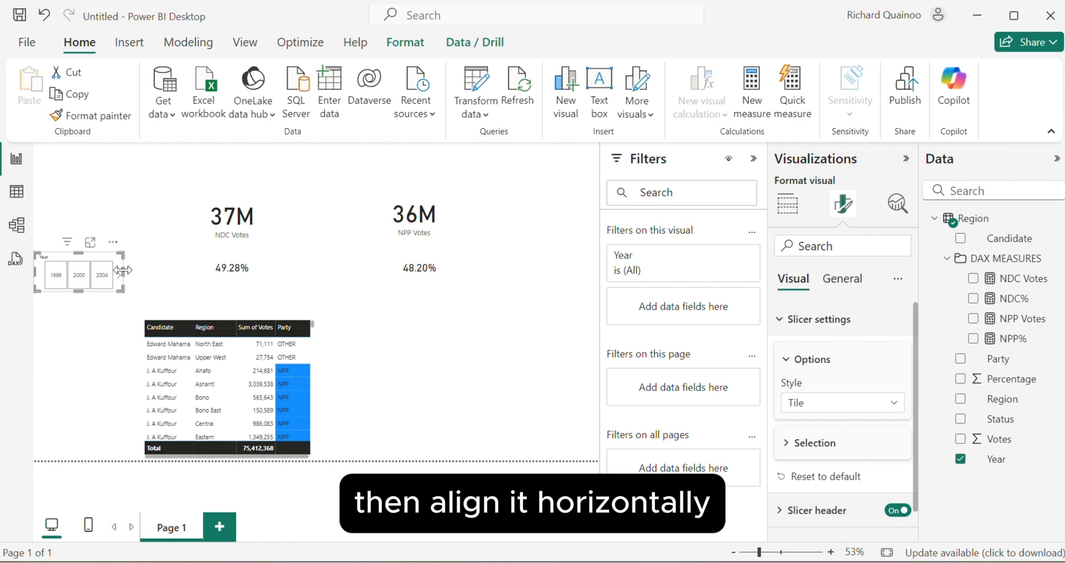
{"action": "left_click_drag", "start_coordinate": [123, 269], "coordinate": [599, 332]}
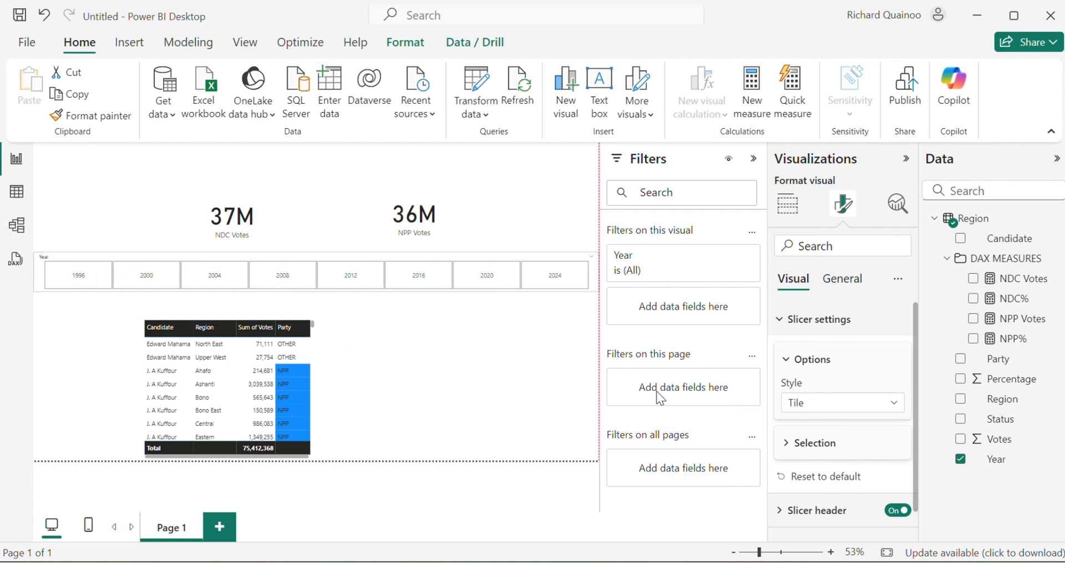
Move the NDC and NPP card groups up above the Year slicer and shift them right
{"action": "left_click_drag", "start_coordinate": [252, 205], "coordinate": [251, 186]}
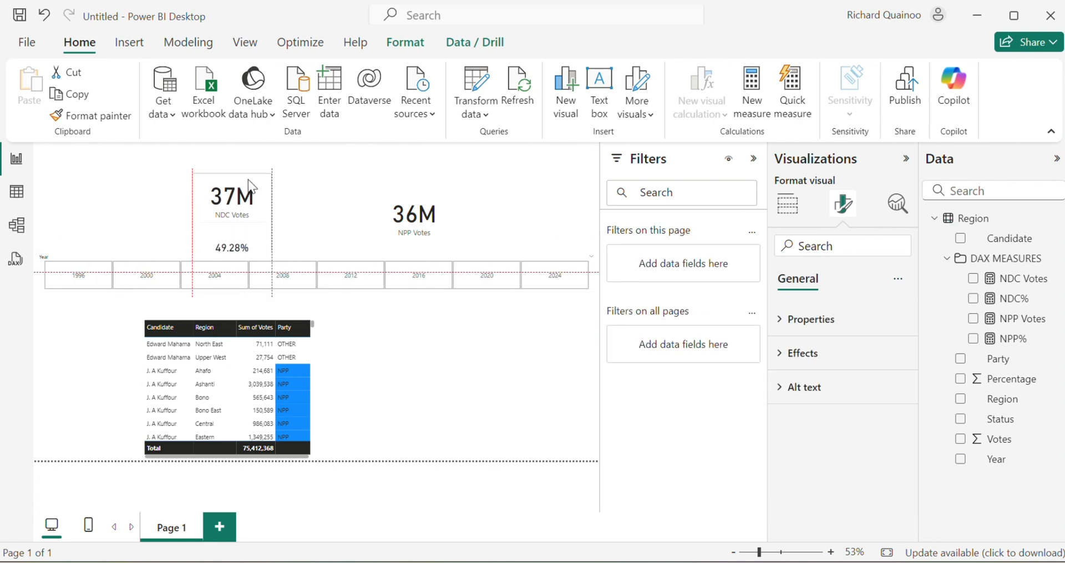
{"action": "left_click", "coordinate": [425, 208]}
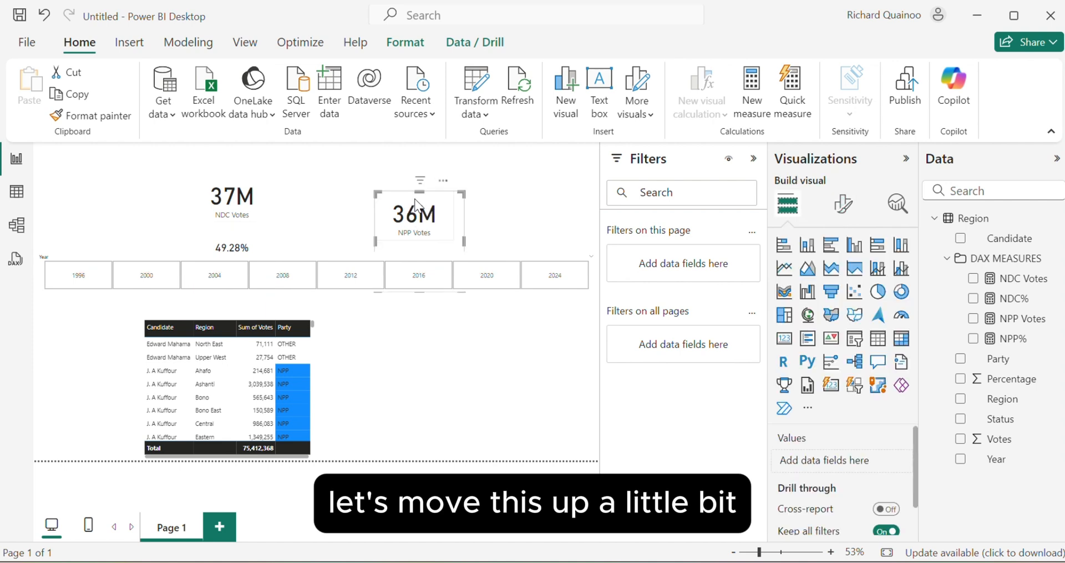
{"action": "left_click_drag", "start_coordinate": [422, 195], "coordinate": [503, 174]}
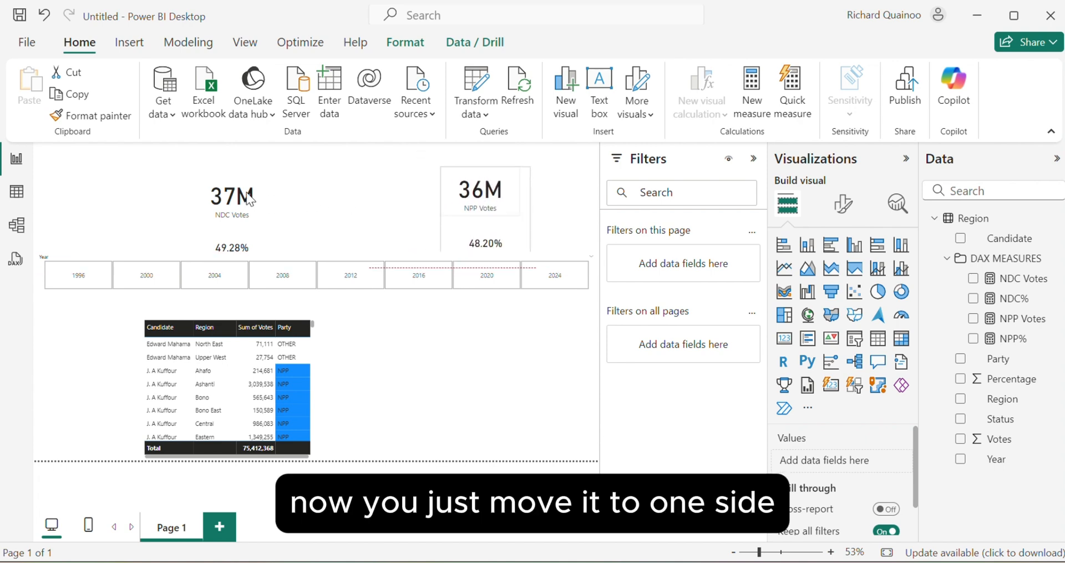
{"action": "left_click_drag", "start_coordinate": [257, 199], "coordinate": [294, 203]}
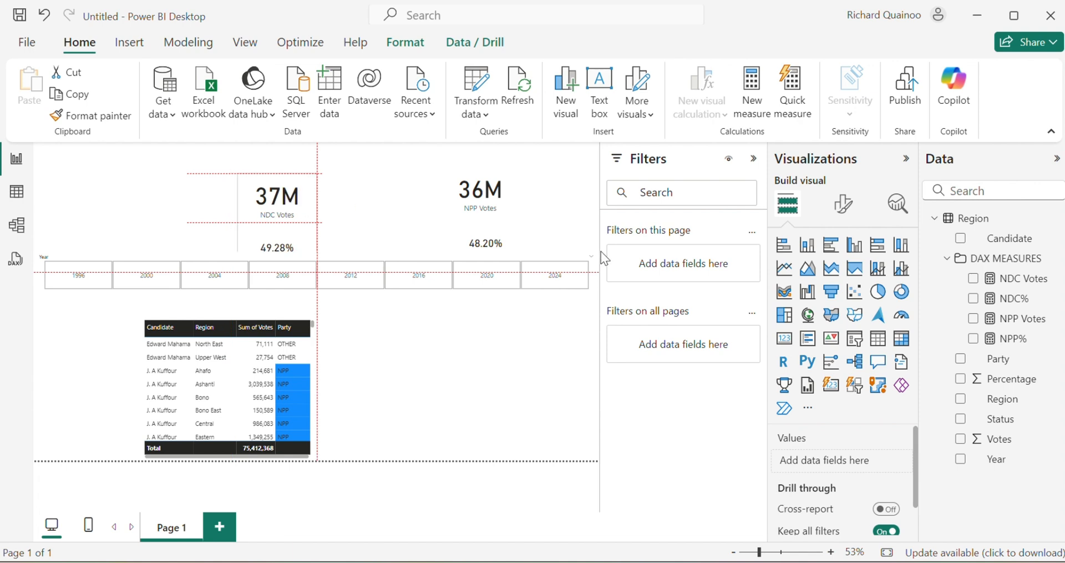
{"action": "left_click_drag", "start_coordinate": [472, 208], "coordinate": [437, 201]}
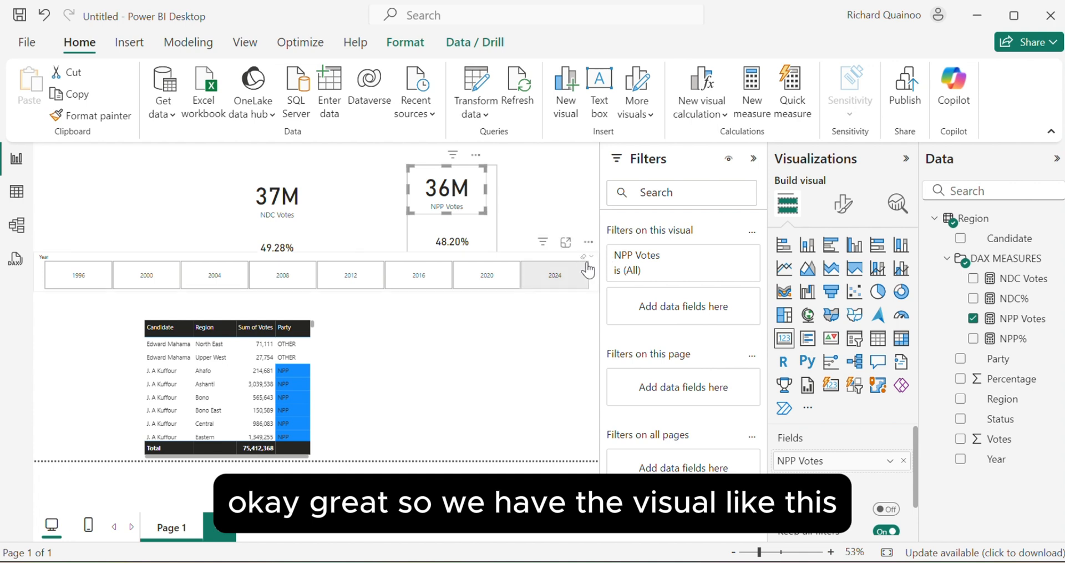
Turn off the Year slicer's header
{"action": "left_click", "coordinate": [54, 257]}
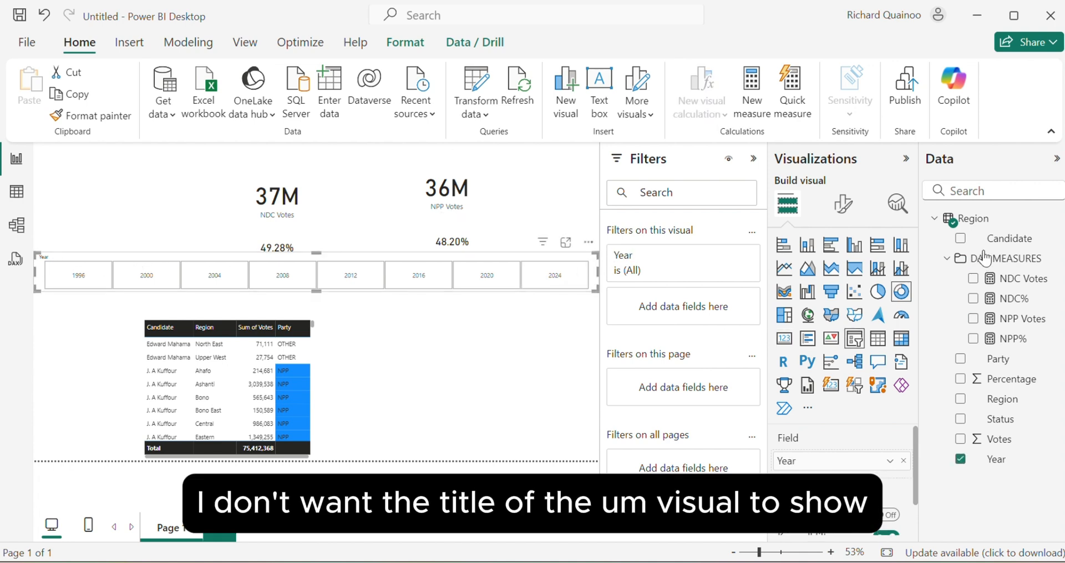
{"action": "left_click", "coordinate": [844, 204]}
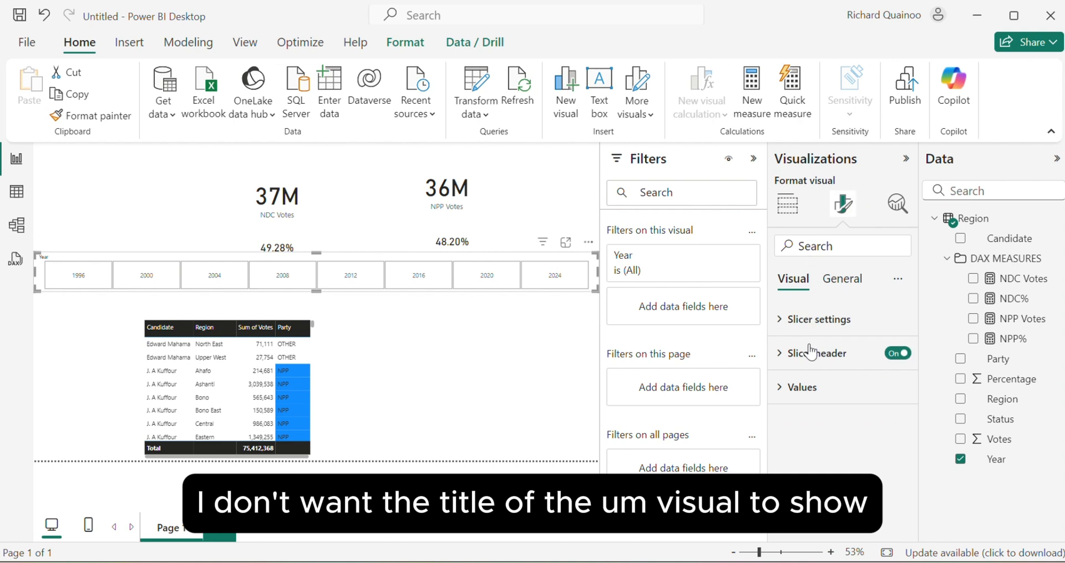
{"action": "left_click", "coordinate": [897, 354]}
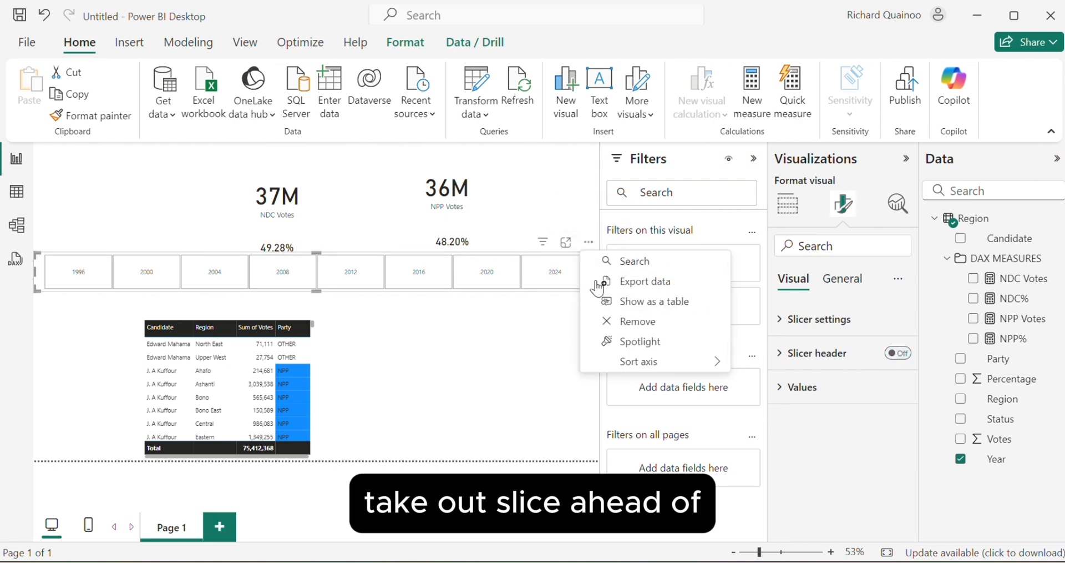
Sort the Year slicer in descending order and filter the report to 2024
{"action": "mouse_move", "coordinate": [642, 361]}
{"action": "left_click", "coordinate": [765, 380]}
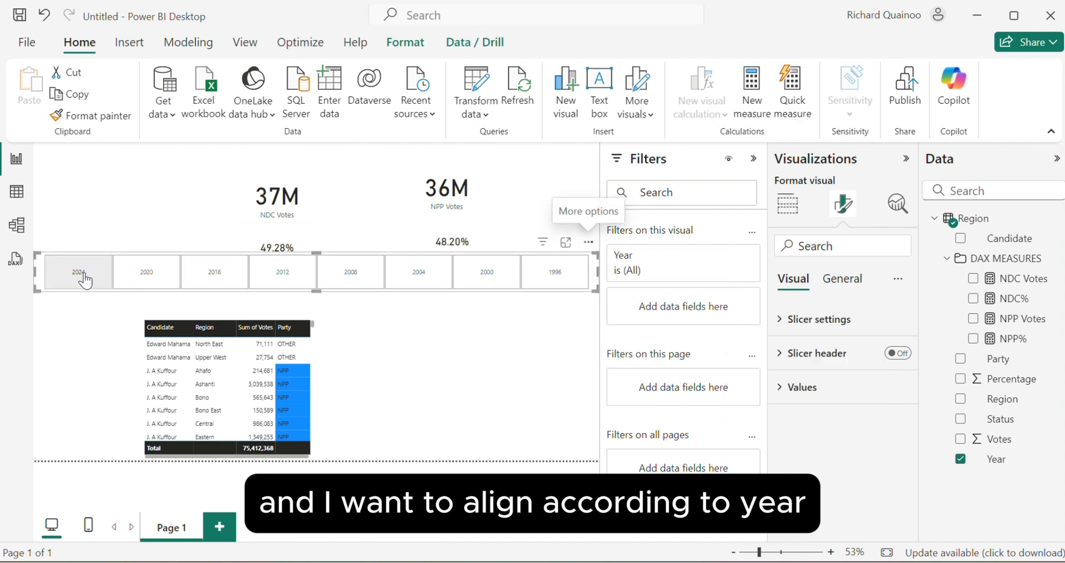
{"action": "left_click", "coordinate": [86, 280]}
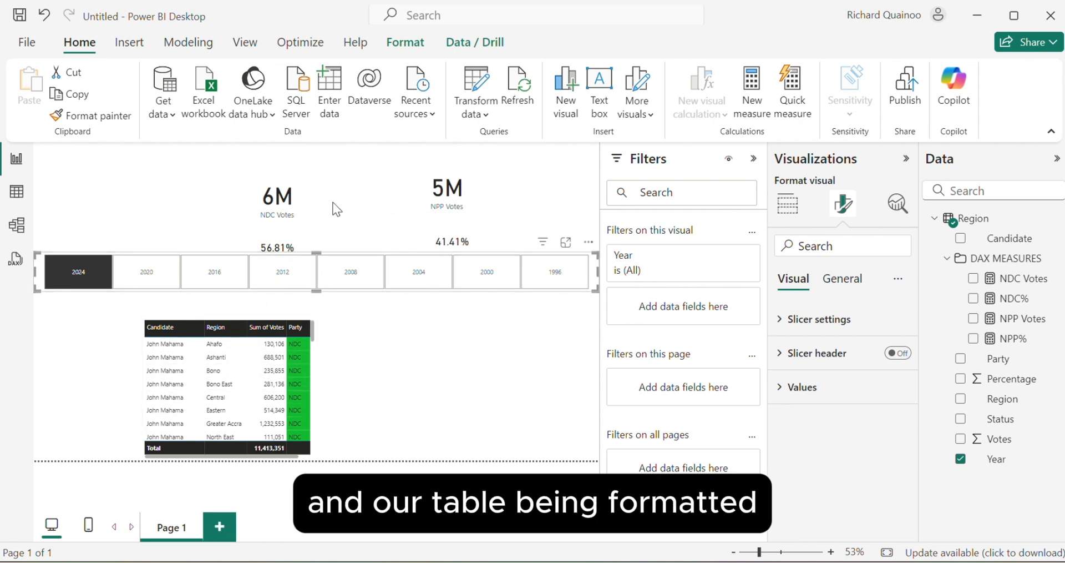
Set the callout value decimal places of the NDC Votes and NPP Votes cards to 2
{"action": "left_click", "coordinate": [288, 210]}
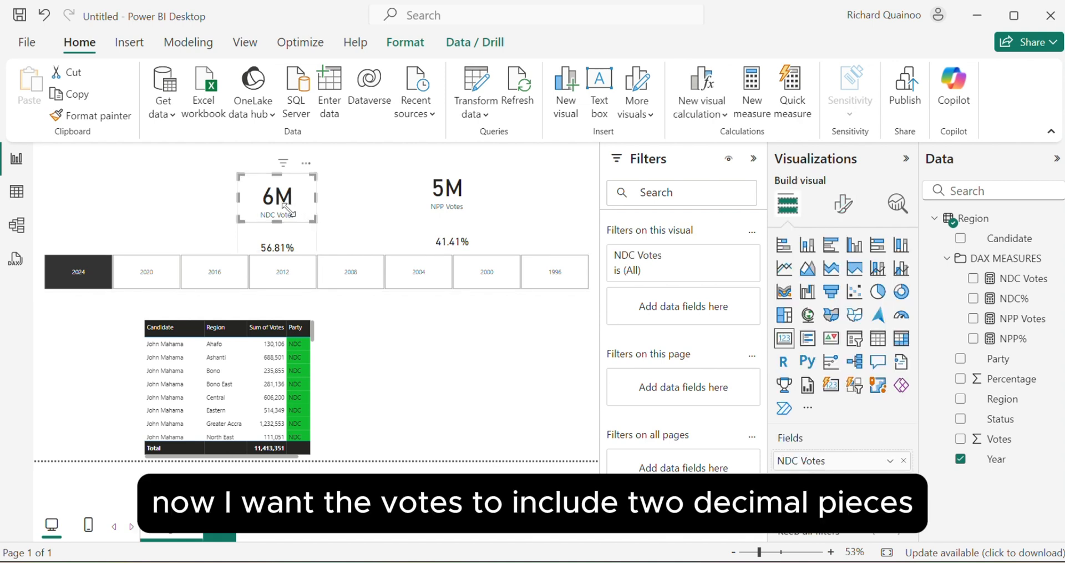
{"action": "left_click", "coordinate": [464, 188]}
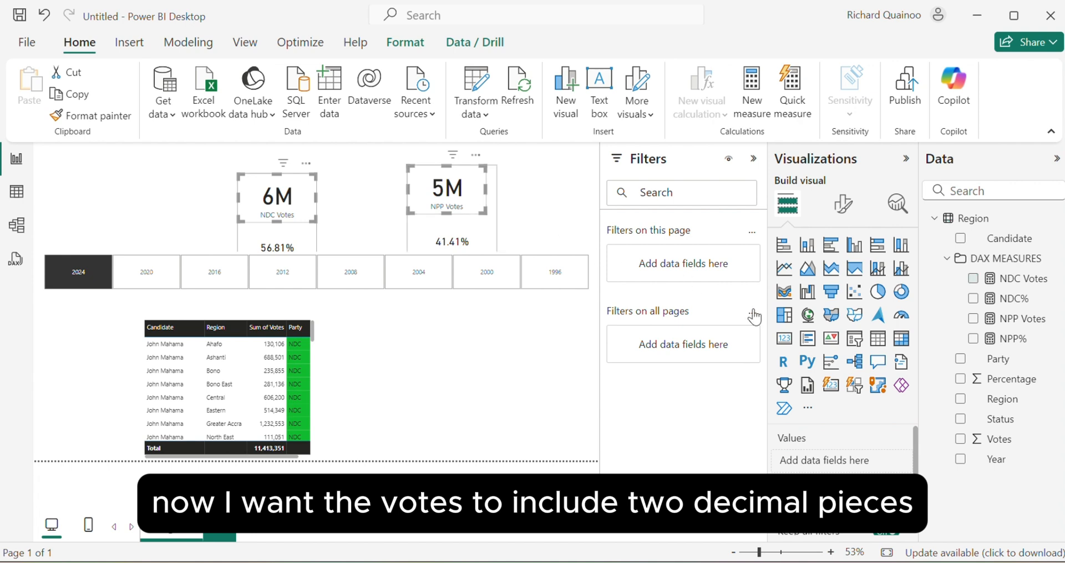
{"action": "left_click", "coordinate": [844, 203]}
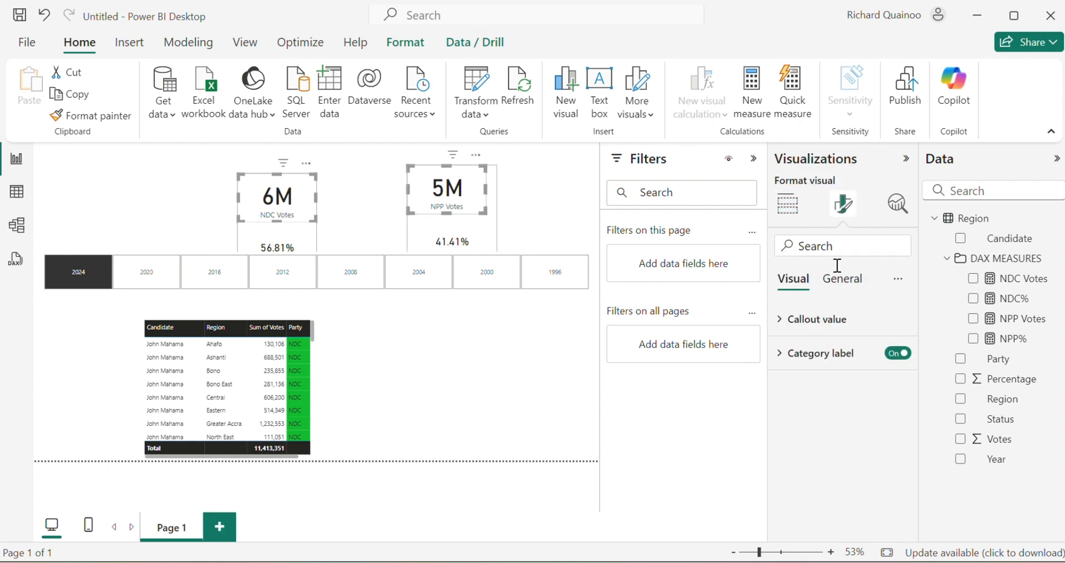
{"action": "left_click", "coordinate": [804, 326]}
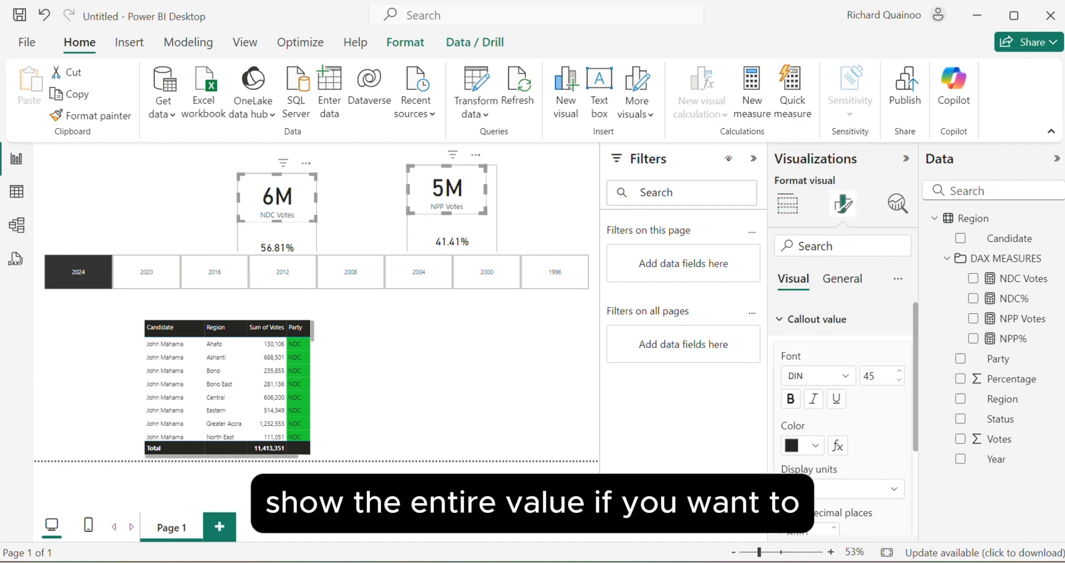
{"action": "left_click", "coordinate": [805, 489]}
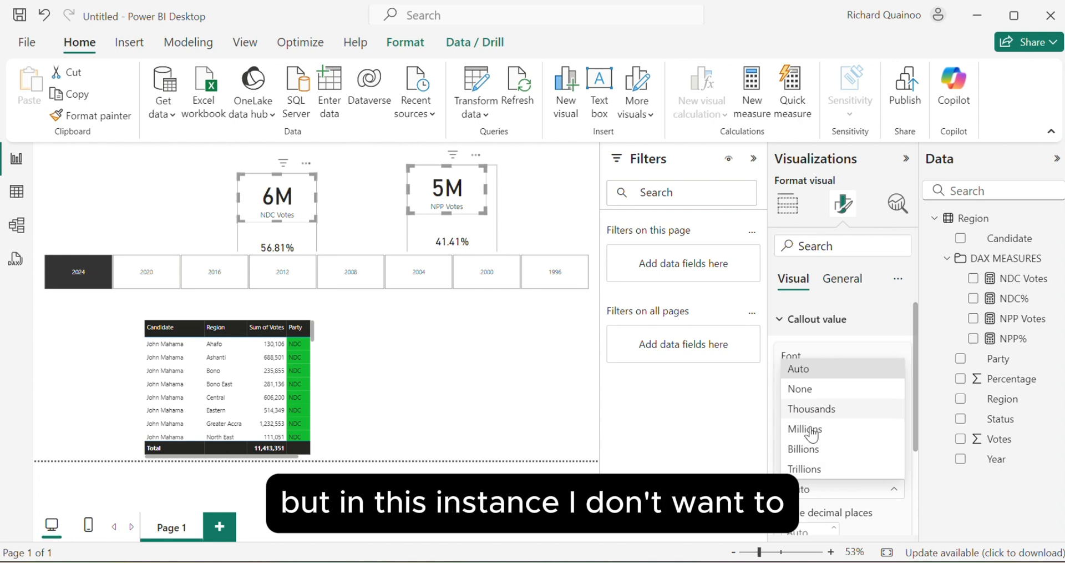
{"action": "left_click", "coordinate": [806, 490]}
{"action": "left_click", "coordinate": [806, 491]}
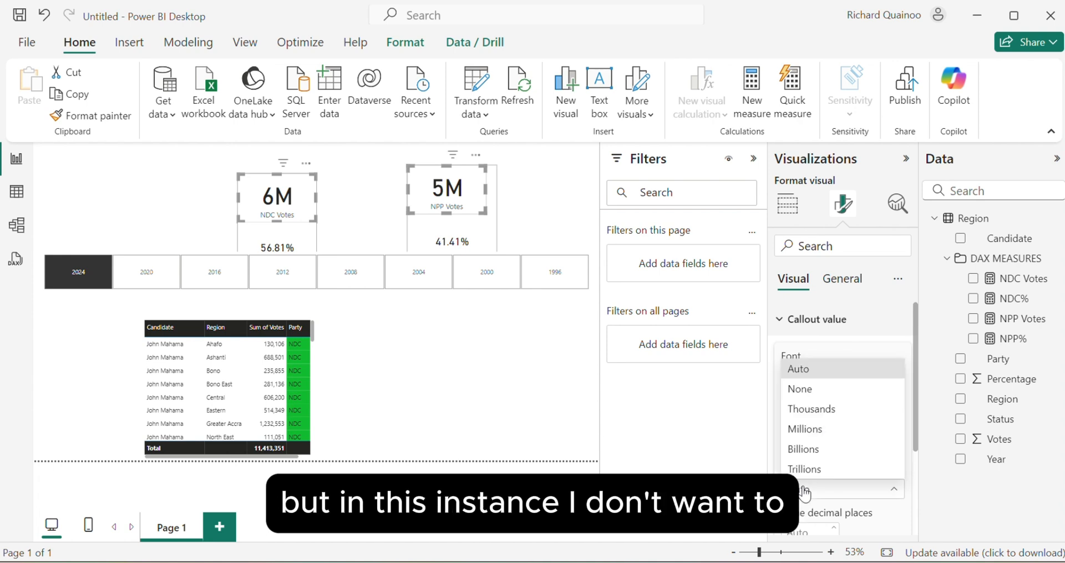
{"action": "left_click", "coordinate": [805, 492]}
{"action": "scroll", "coordinate": [837, 499], "scroll_direction": "down", "scroll_amount": 3}
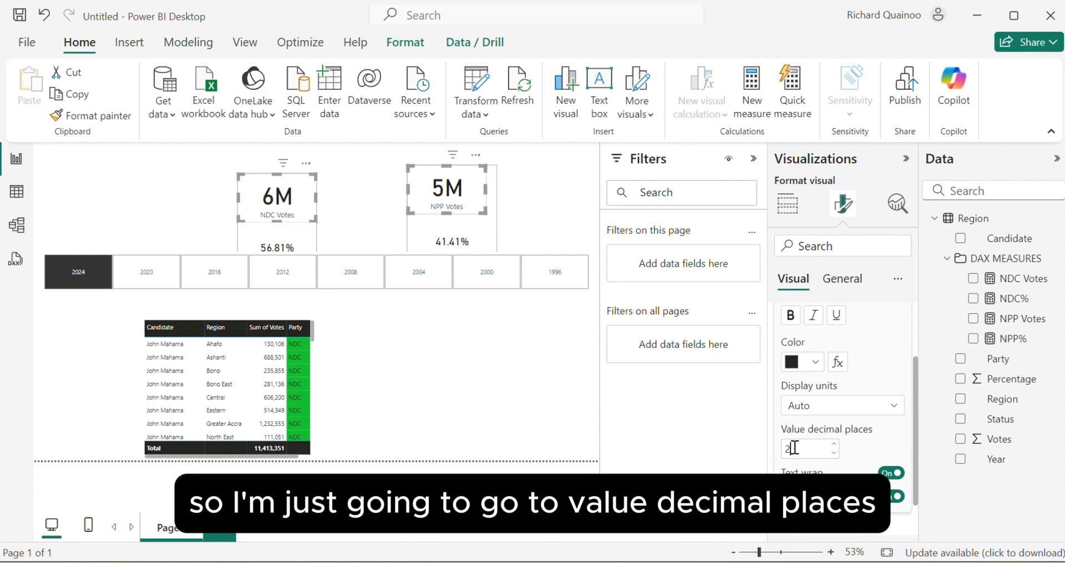
{"action": "left_click", "coordinate": [840, 469]}
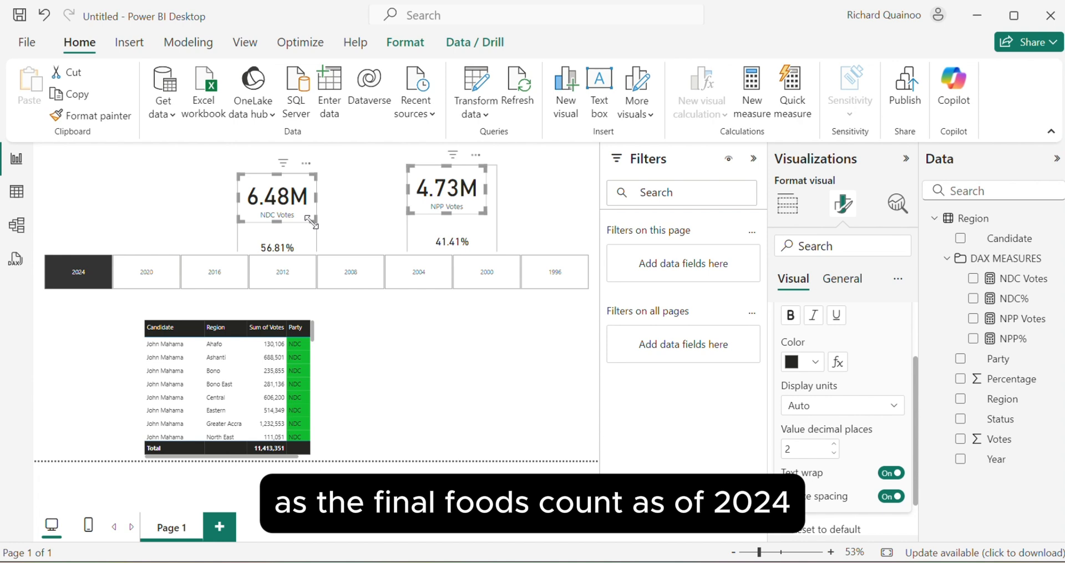
{"action": "left_click", "coordinate": [362, 317]}
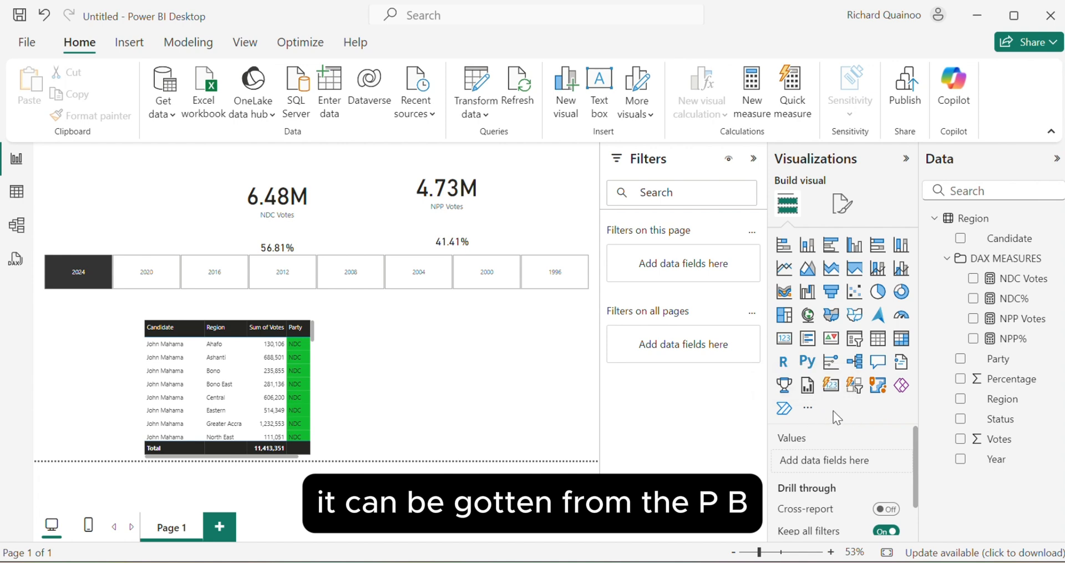
Search the Power BI visuals marketplace for "SIMPLE" and open the Simple Image visual's page
{"action": "left_click", "coordinate": [807, 413]}
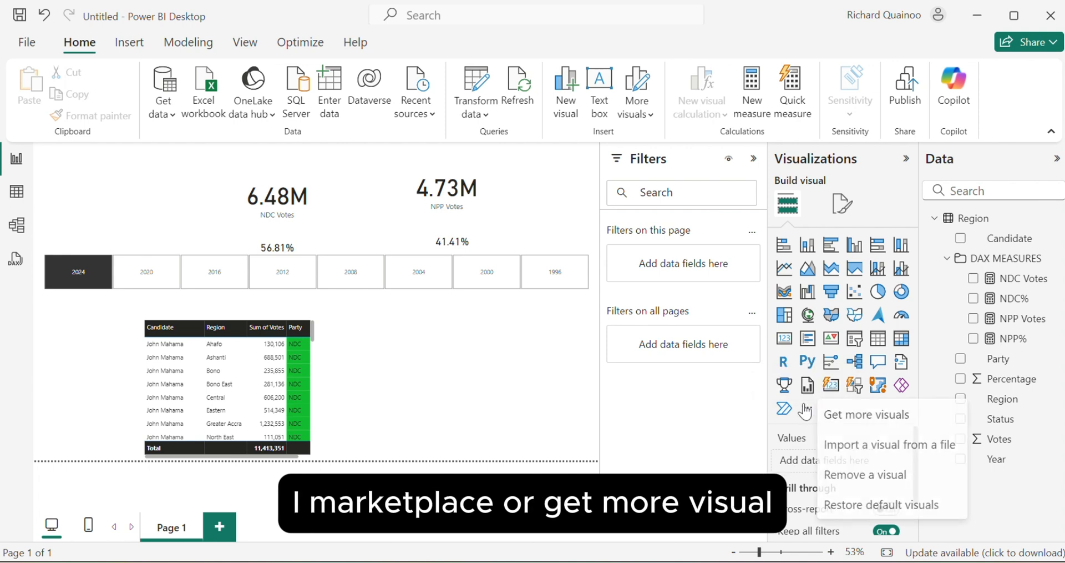
{"action": "left_click", "coordinate": [839, 418]}
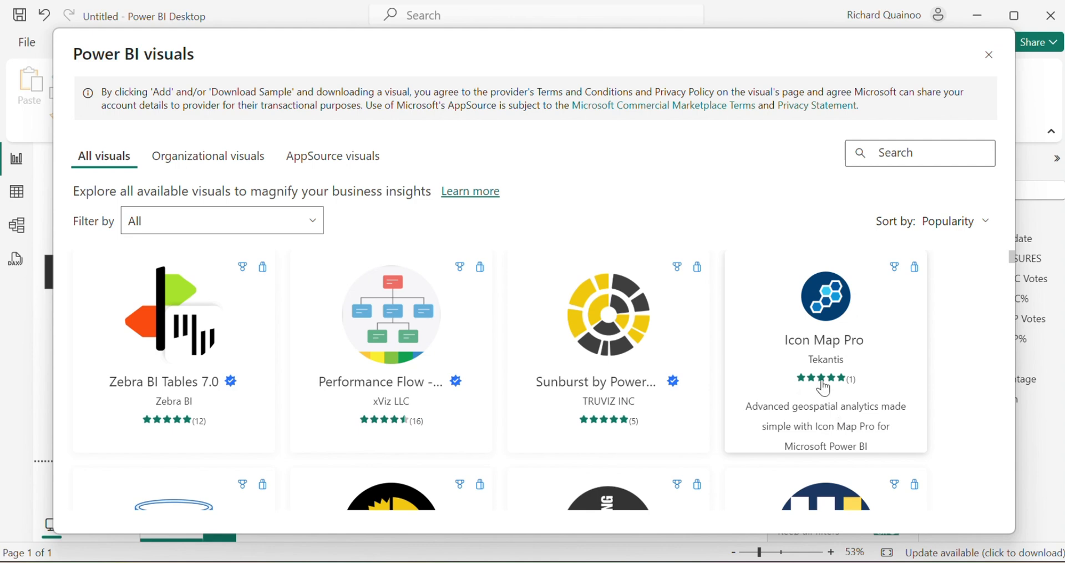
{"action": "scroll", "coordinate": [380, 340], "scroll_direction": "down", "scroll_amount": 5}
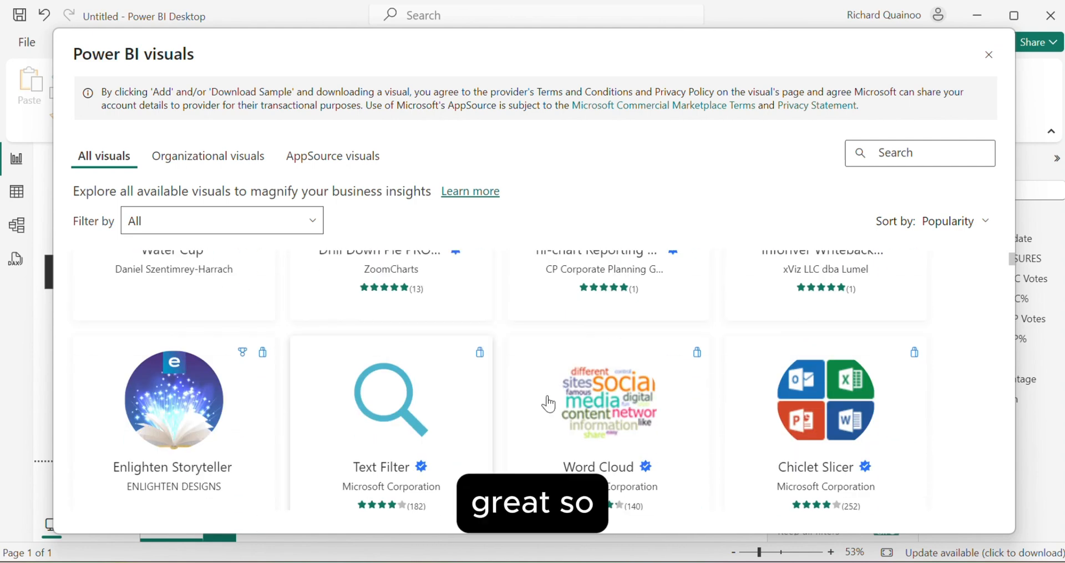
{"action": "scroll", "coordinate": [555, 404], "scroll_direction": "down", "scroll_amount": 5}
{"action": "scroll", "coordinate": [557, 405], "scroll_direction": "up", "scroll_amount": 4}
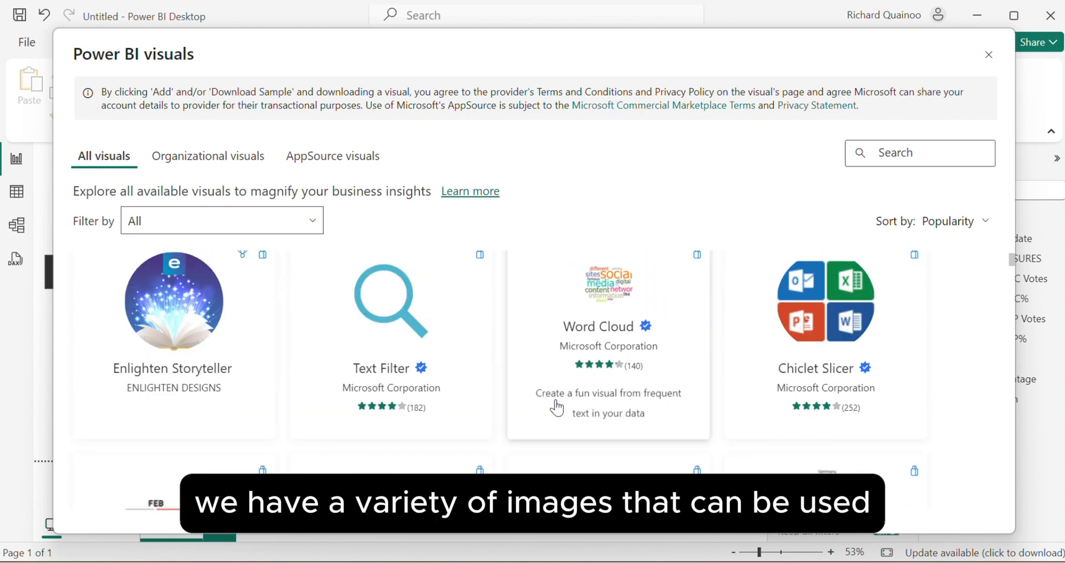
{"action": "scroll", "coordinate": [466, 431], "scroll_direction": "up", "scroll_amount": 2}
{"action": "scroll", "coordinate": [671, 374], "scroll_direction": "up", "scroll_amount": 3}
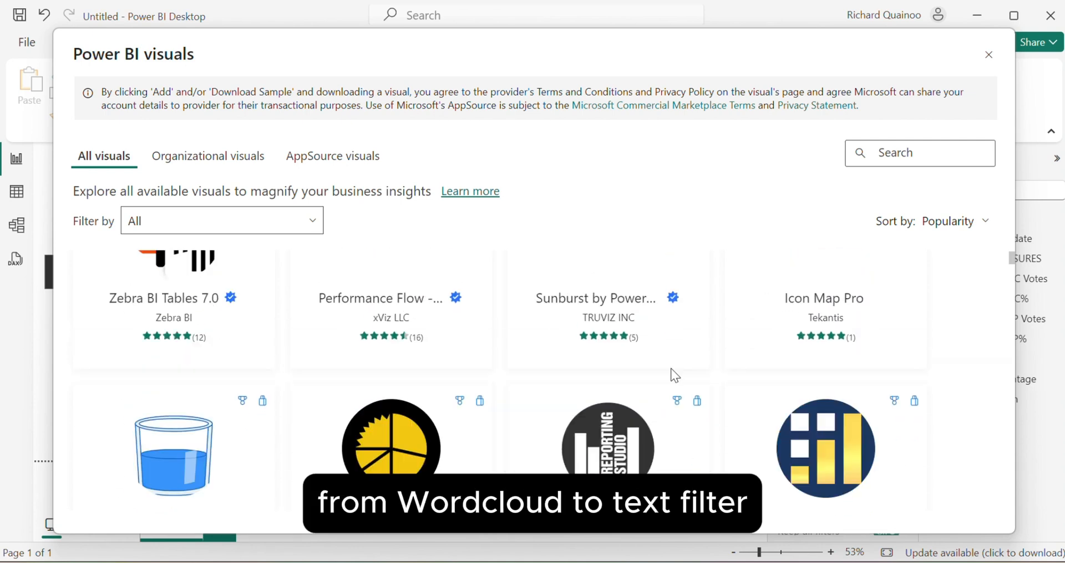
{"action": "left_click", "coordinate": [892, 154]}
{"action": "type", "text": "SIMPLE"}
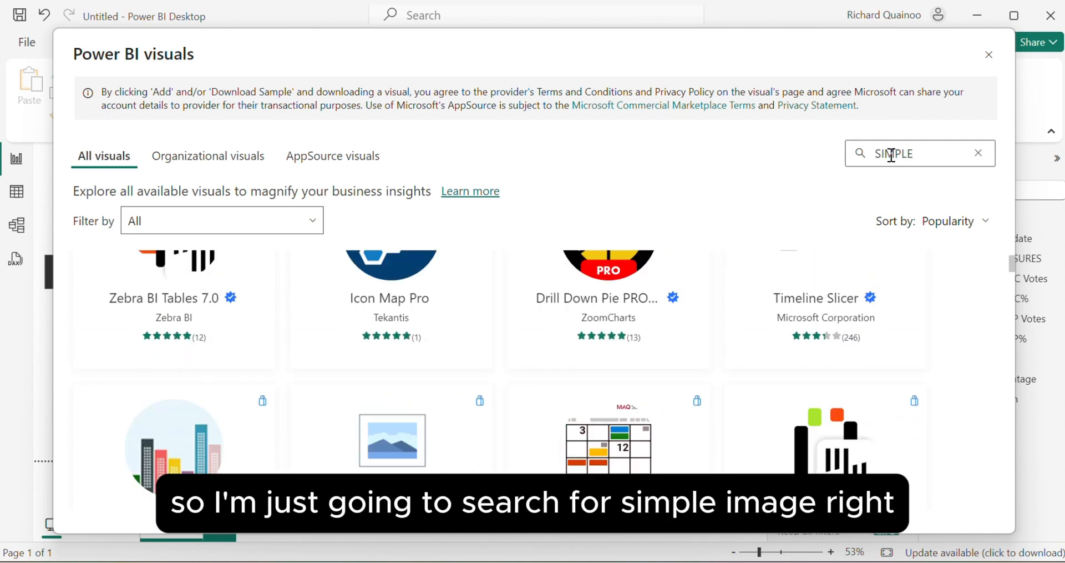
{"action": "scroll", "coordinate": [444, 399], "scroll_direction": "down", "scroll_amount": 3}
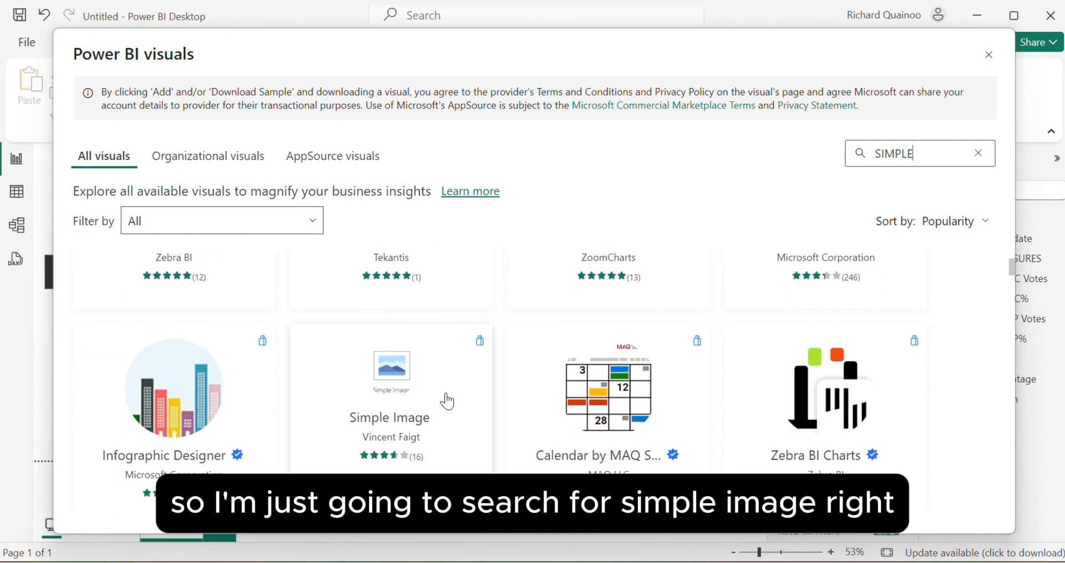
{"action": "left_click", "coordinate": [395, 391]}
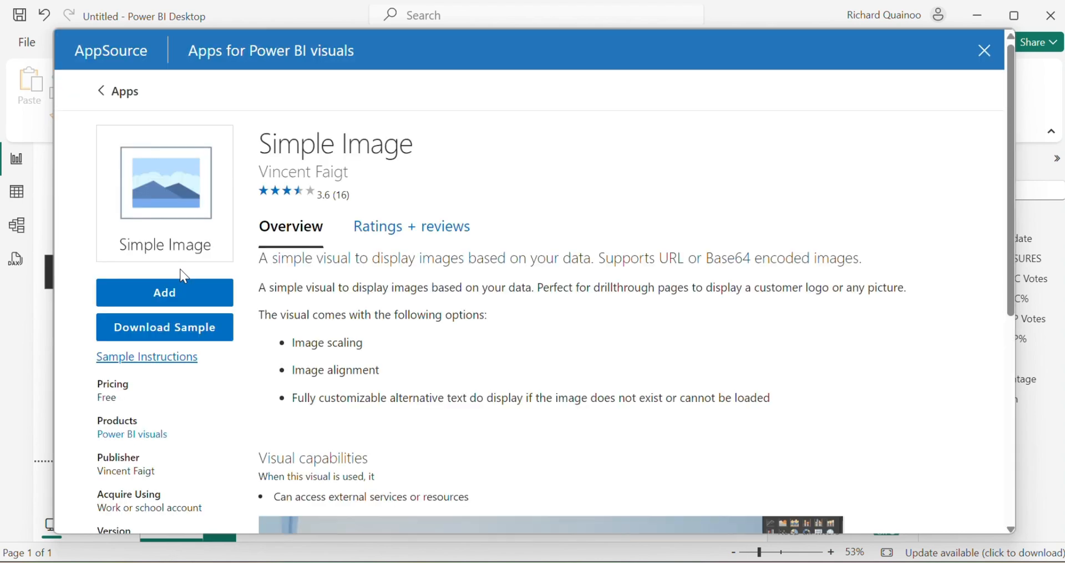
Add the Simple Image visual to the report and acknowledge the import
{"action": "scroll", "coordinate": [184, 338], "scroll_direction": "down", "scroll_amount": 3}
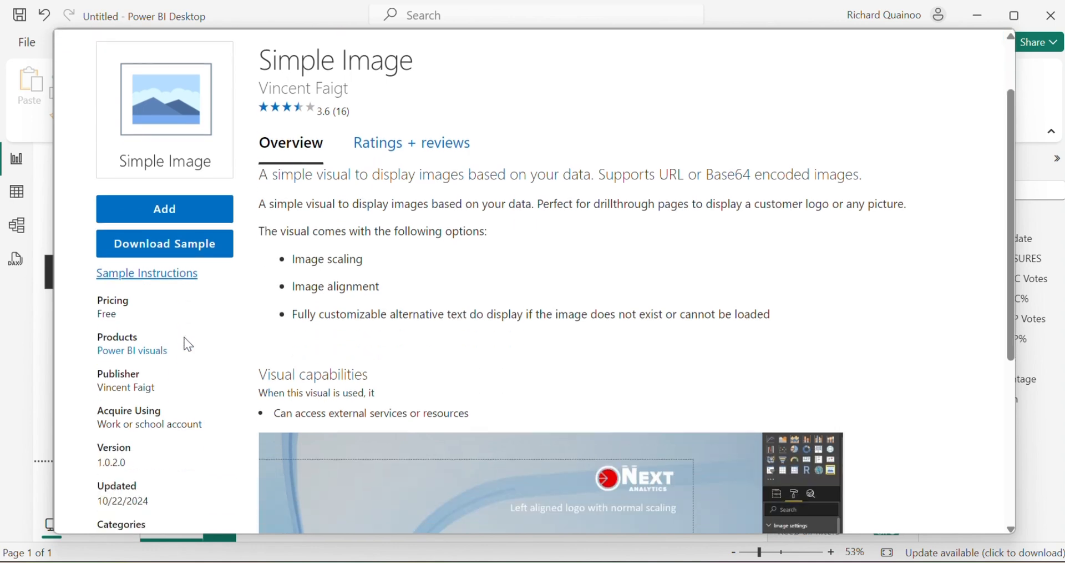
{"action": "scroll", "coordinate": [188, 337], "scroll_direction": "down", "scroll_amount": 3}
{"action": "scroll", "coordinate": [188, 337], "scroll_direction": "up", "scroll_amount": 6}
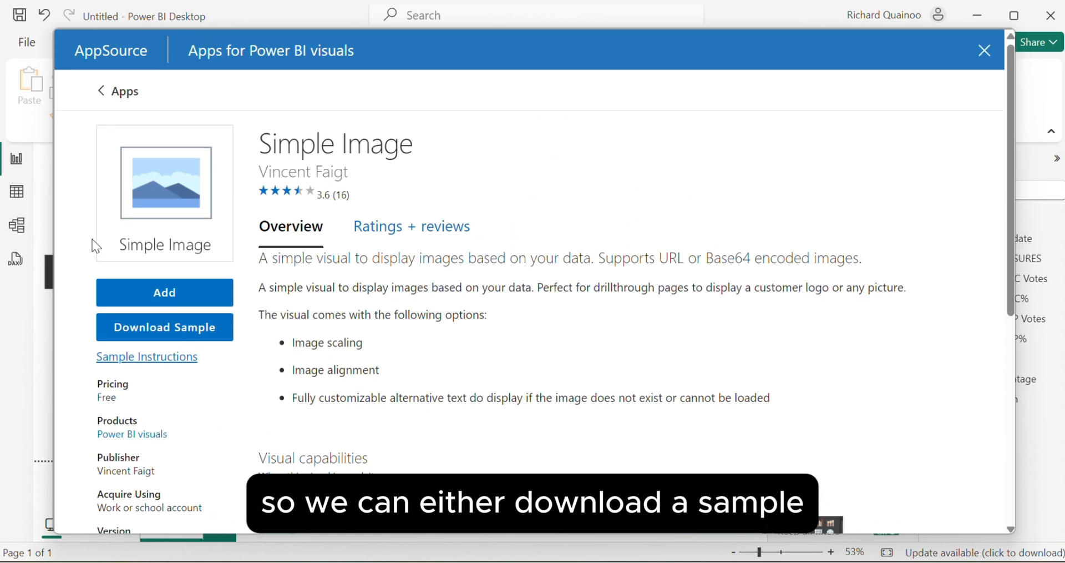
{"action": "left_click", "coordinate": [156, 306]}
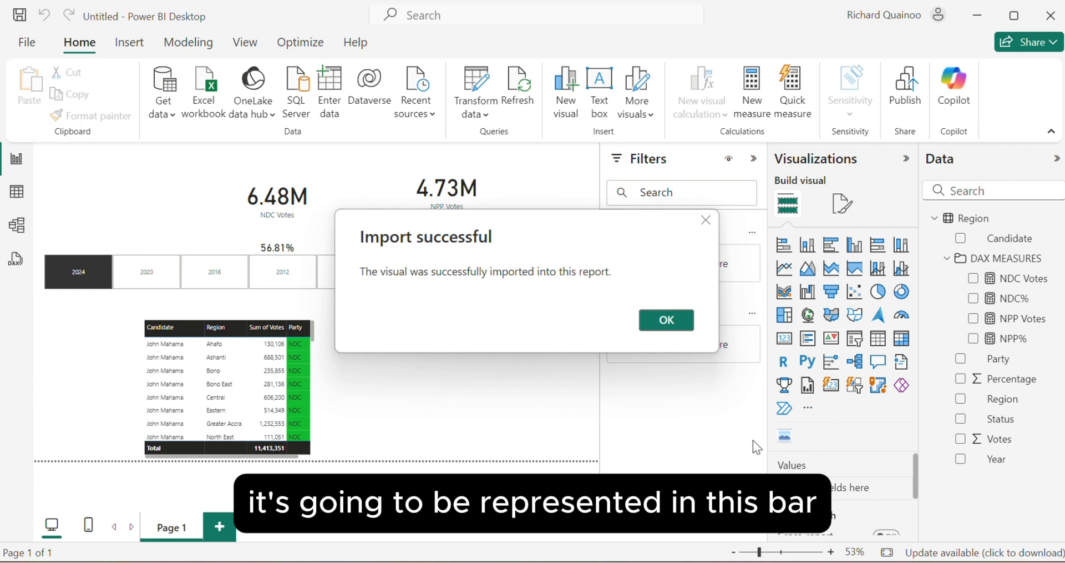
{"action": "left_click", "coordinate": [668, 325]}
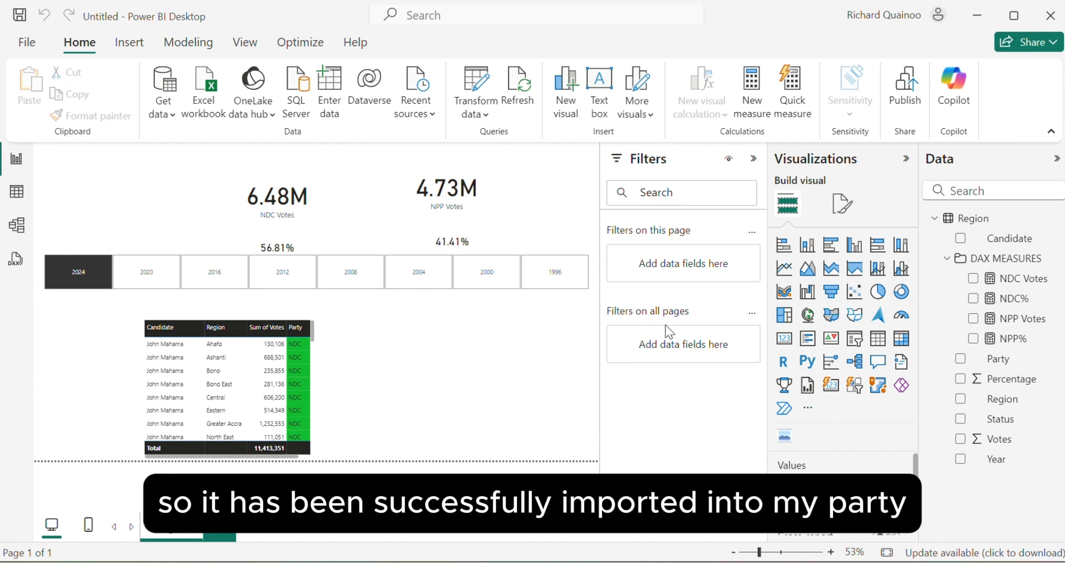
Insert a Simple Image visual, place it beside the NDC Votes card and shorten it to fit above the Year slicer
{"action": "left_click", "coordinate": [786, 446]}
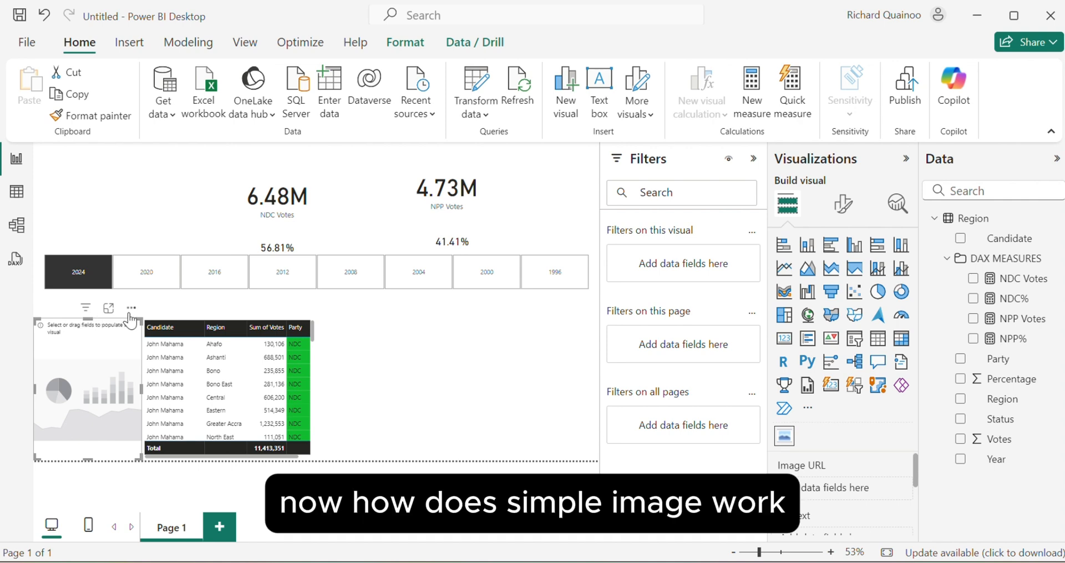
{"action": "left_click_drag", "start_coordinate": [131, 319], "coordinate": [191, 135]}
{"action": "left_click_drag", "start_coordinate": [234, 281], "coordinate": [230, 237]}
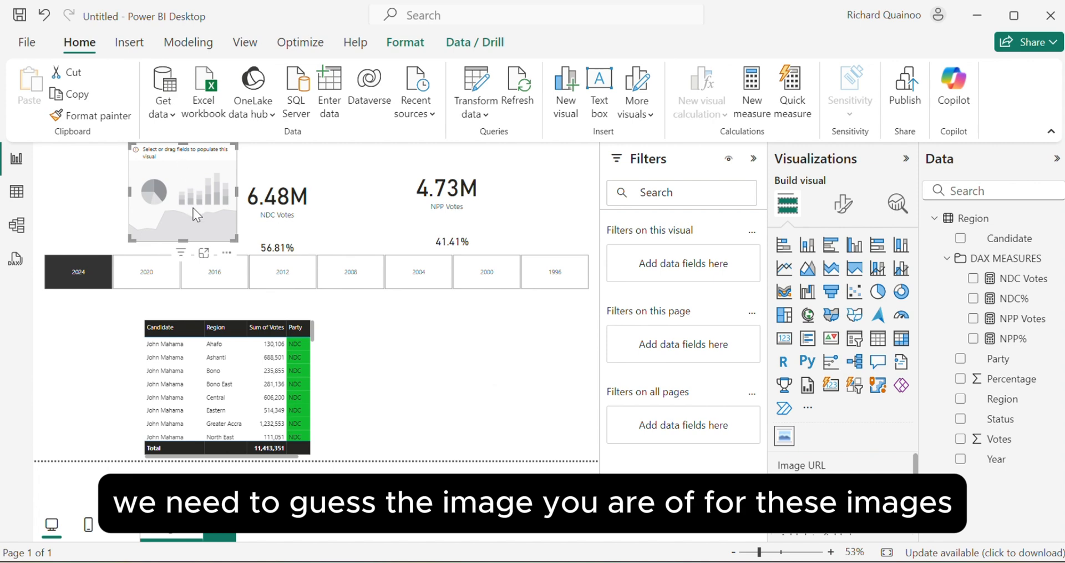
Switch to the Chrome browser and run a Google image search for "JOHN Mahama"
{"action": "key", "text": "alt+Tab"}
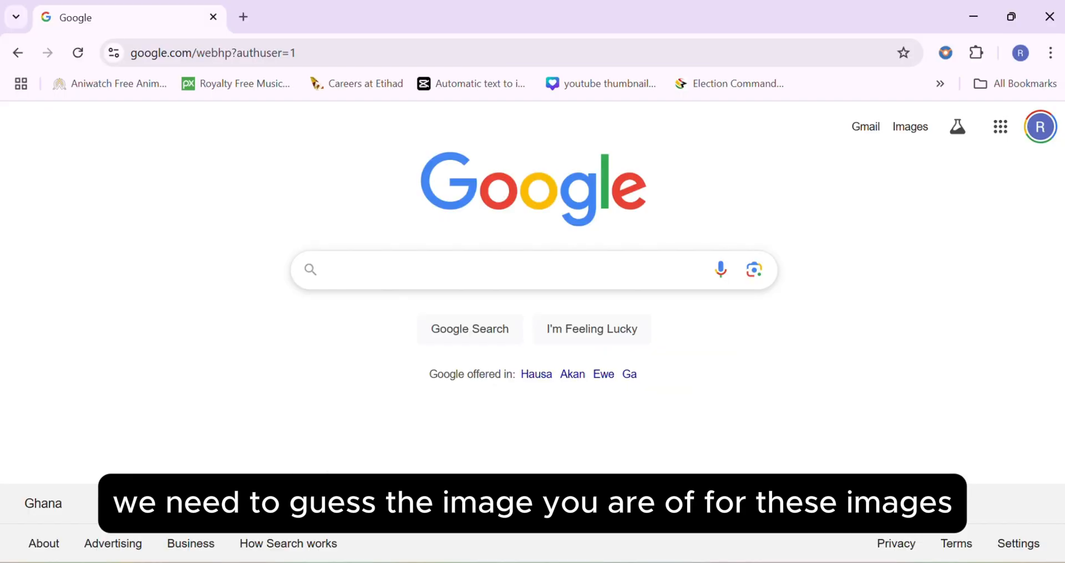
{"action": "left_click", "coordinate": [386, 277]}
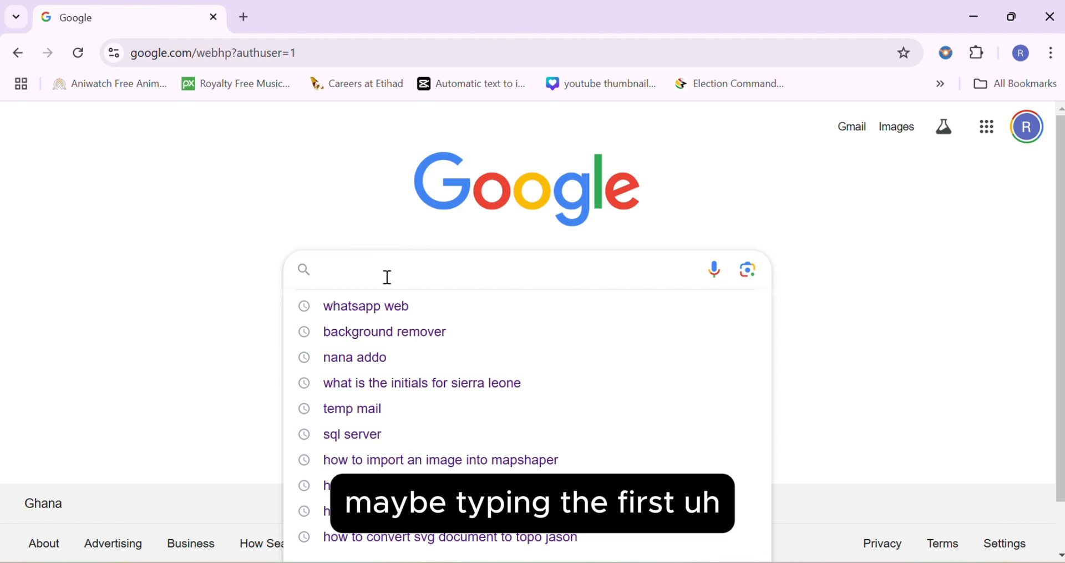
{"action": "type", "text": "JOHN M"}
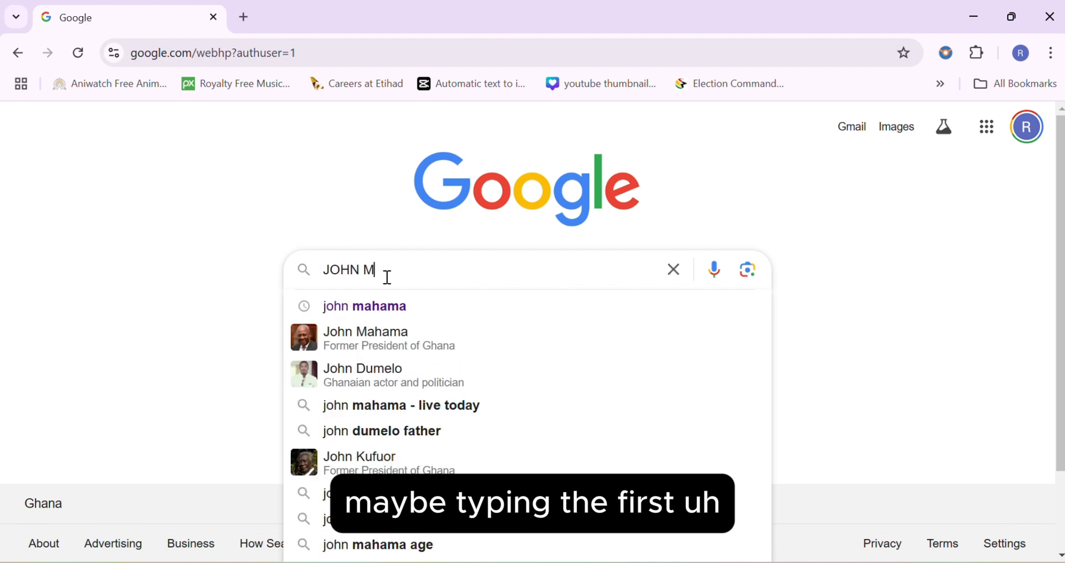
{"action": "type", "text": "ahama"}
{"action": "key", "text": "Return"}
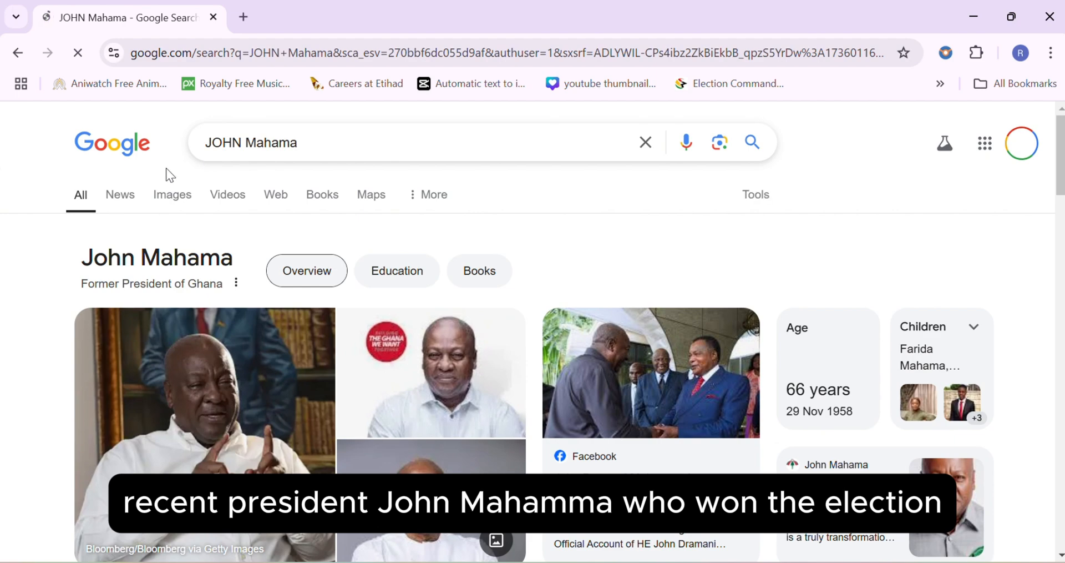
{"action": "left_click", "coordinate": [161, 197]}
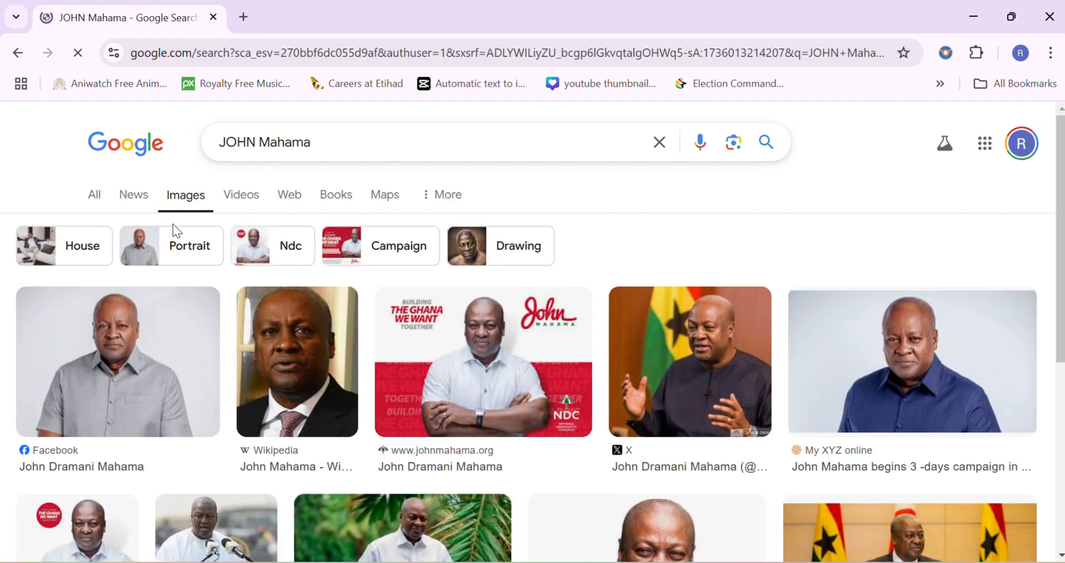
Open the GhanaRemembers picture of John Mahama between Ghana flags and copy its image address
{"action": "scroll", "coordinate": [458, 364], "scroll_direction": "down", "scroll_amount": 5}
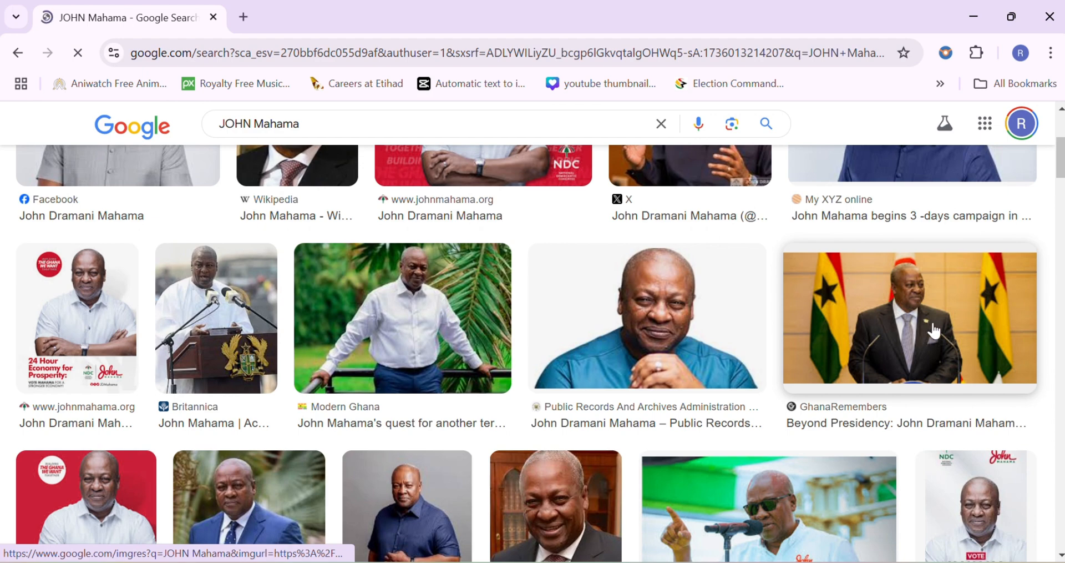
{"action": "left_click", "coordinate": [890, 327]}
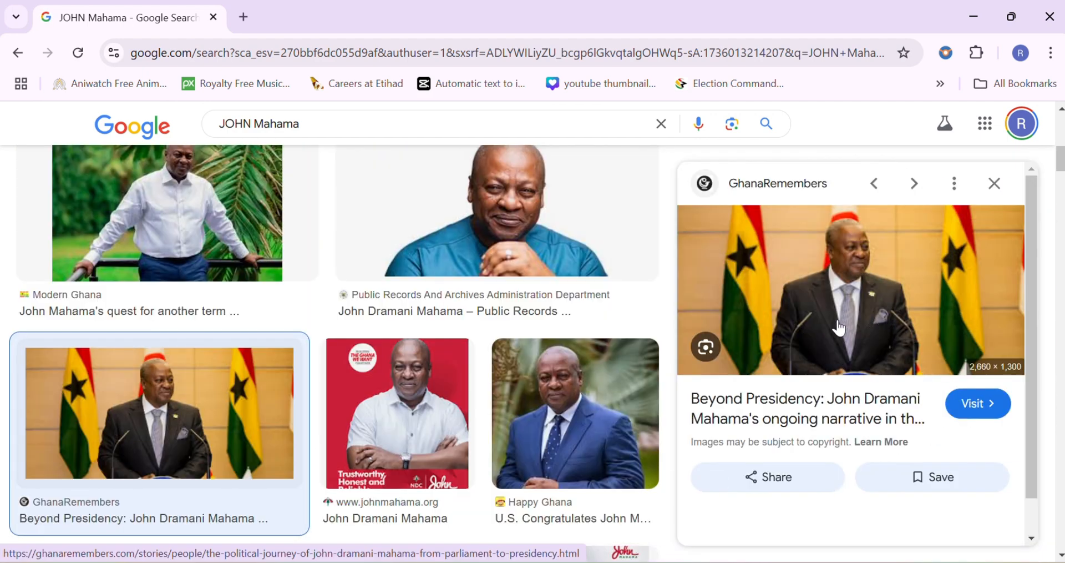
{"action": "right_click", "coordinate": [808, 299]}
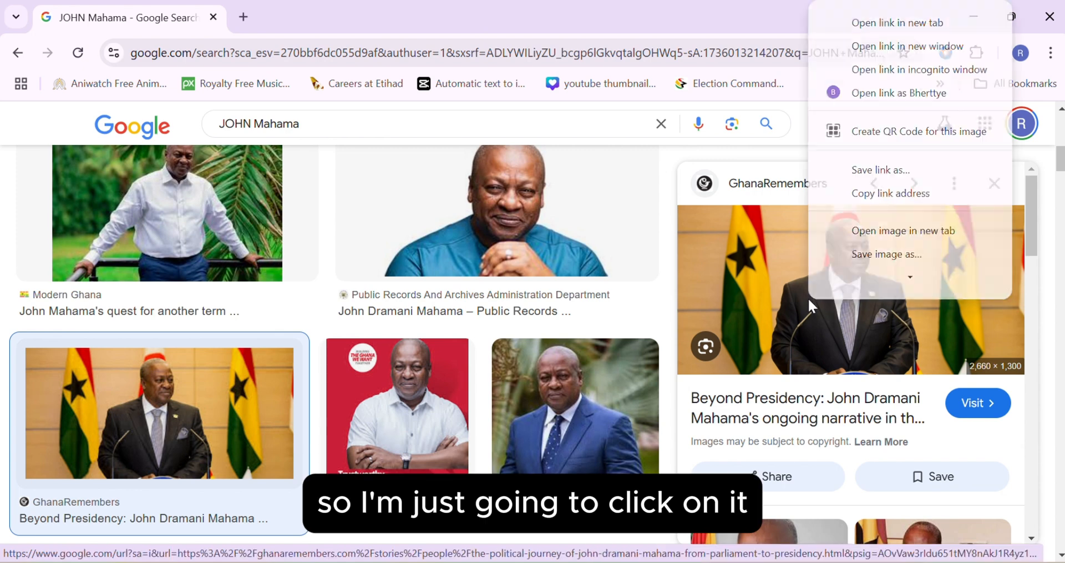
{"action": "scroll", "coordinate": [836, 252], "scroll_direction": "down", "scroll_amount": 2}
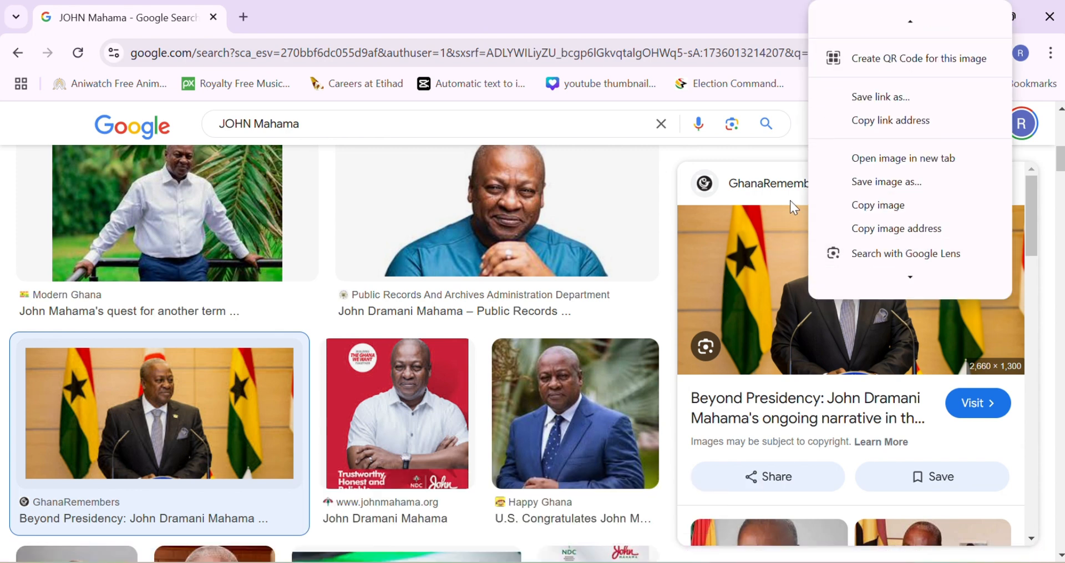
{"action": "scroll", "coordinate": [855, 161], "scroll_direction": "down", "scroll_amount": 1}
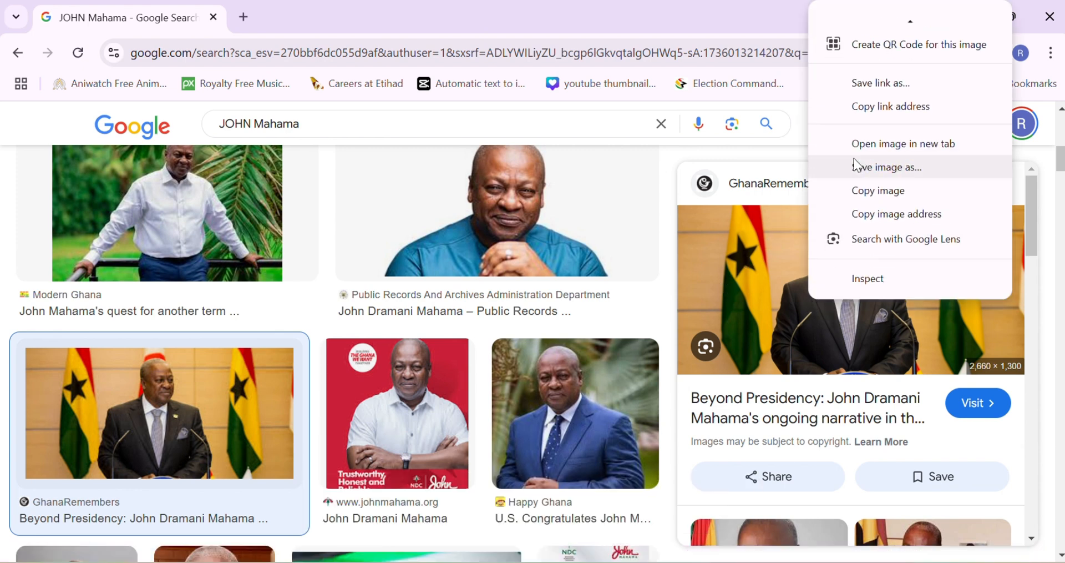
{"action": "left_click", "coordinate": [866, 216]}
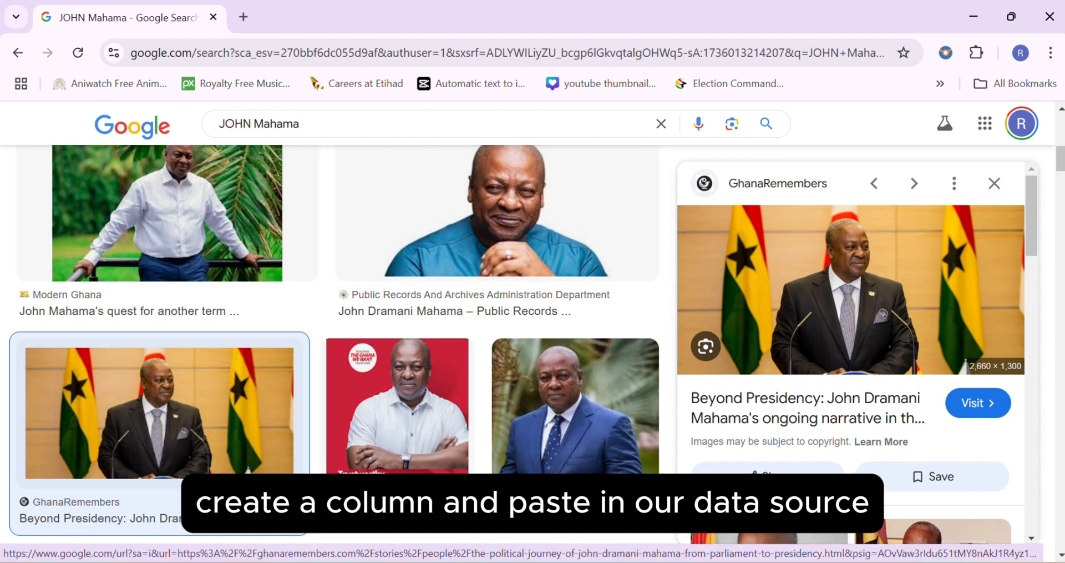
Switch to the Election Command Centre.v2 workbook in Excel and add an Image column header in H1
{"action": "mouse_move", "coordinate": [505, 561]}
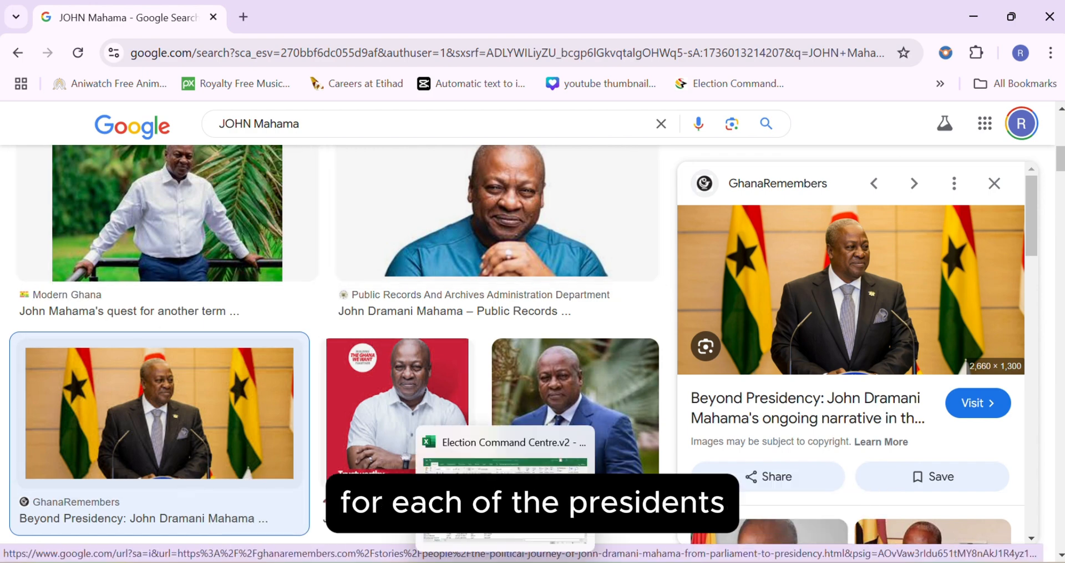
{"action": "left_click", "coordinate": [497, 450]}
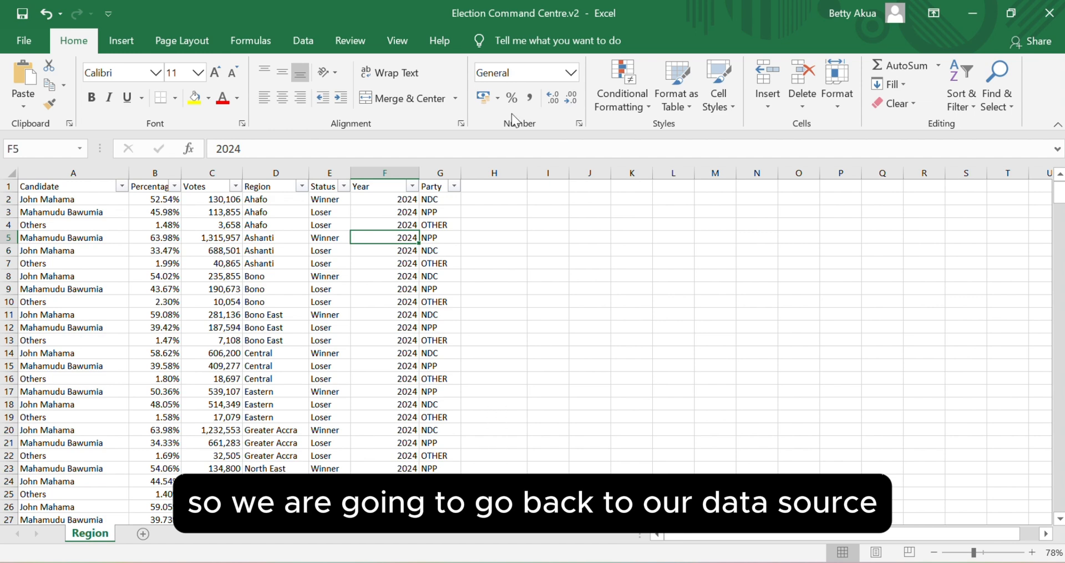
{"action": "left_click", "coordinate": [476, 187]}
{"action": "type", "text": "I"}
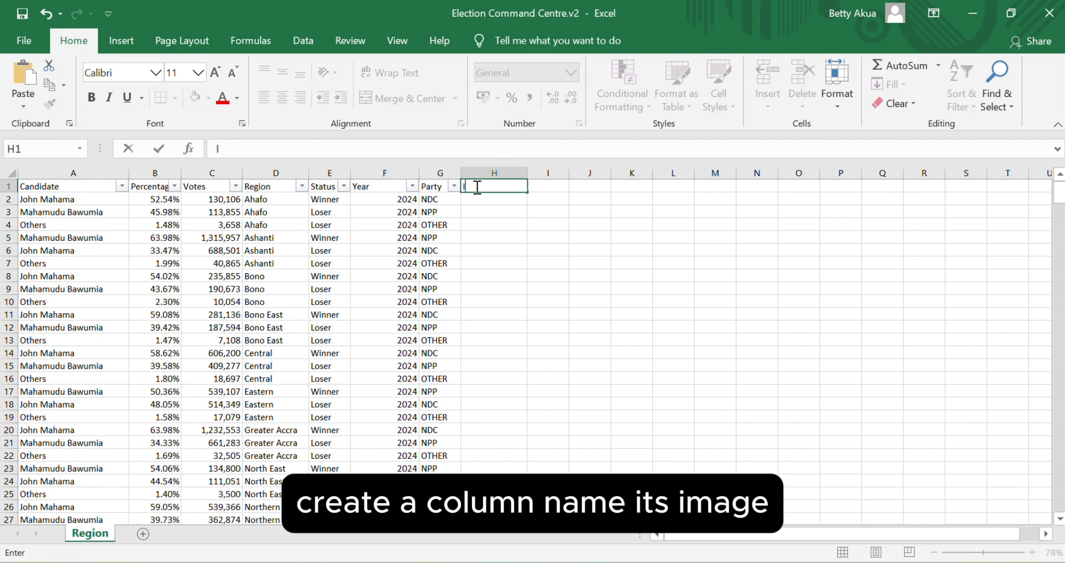
{"action": "type", "text": "mage"}
{"action": "key", "text": "Return"}
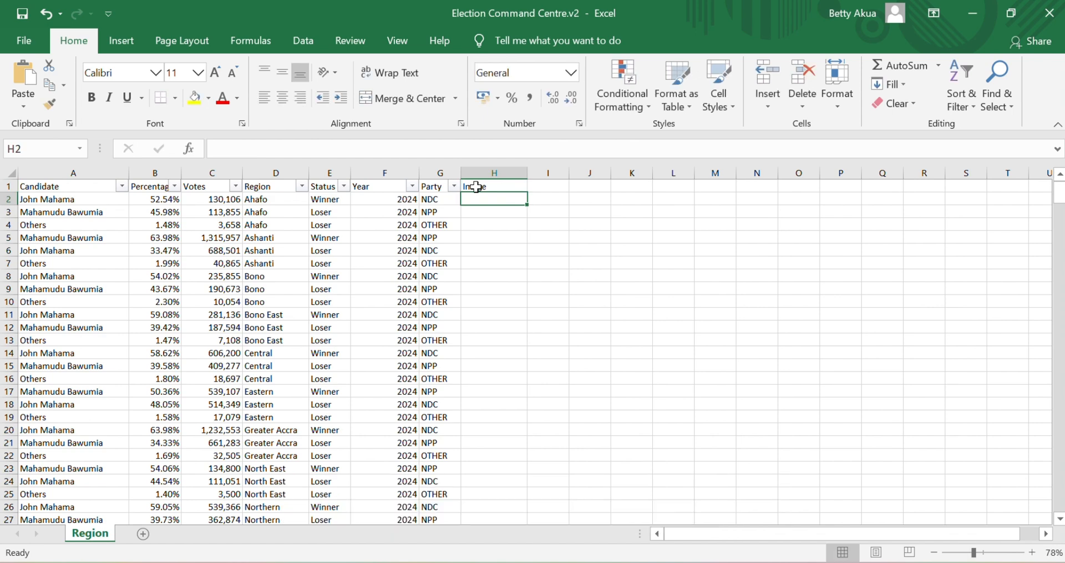
Reapply the header filters so they include the Image column, and filter Candidate to John Mahama only
{"action": "key", "text": "ctrl+shift+l"}
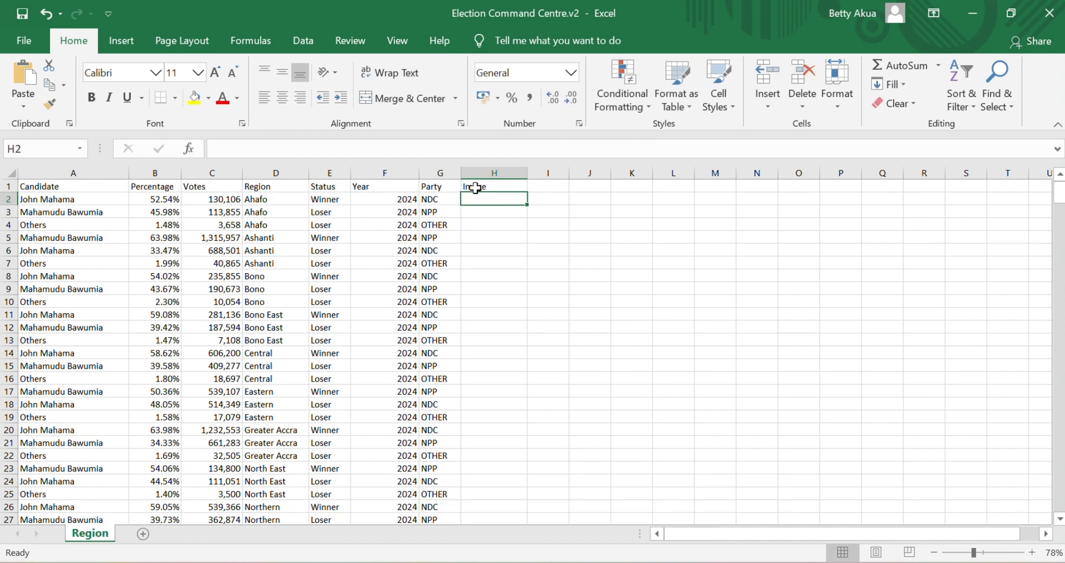
{"action": "left_click", "coordinate": [80, 182]}
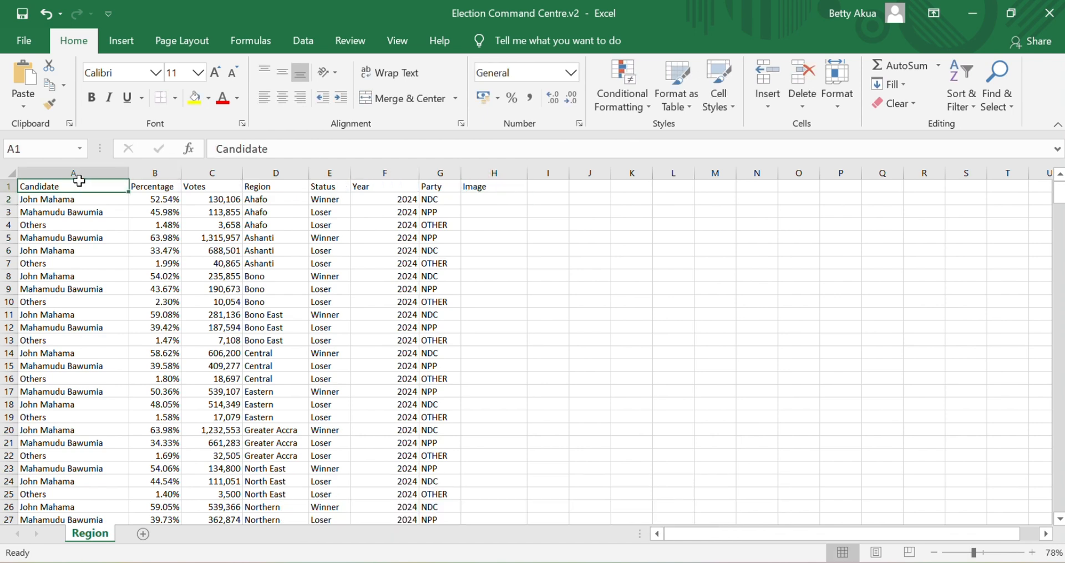
{"action": "key", "text": "ctrl+shift+l"}
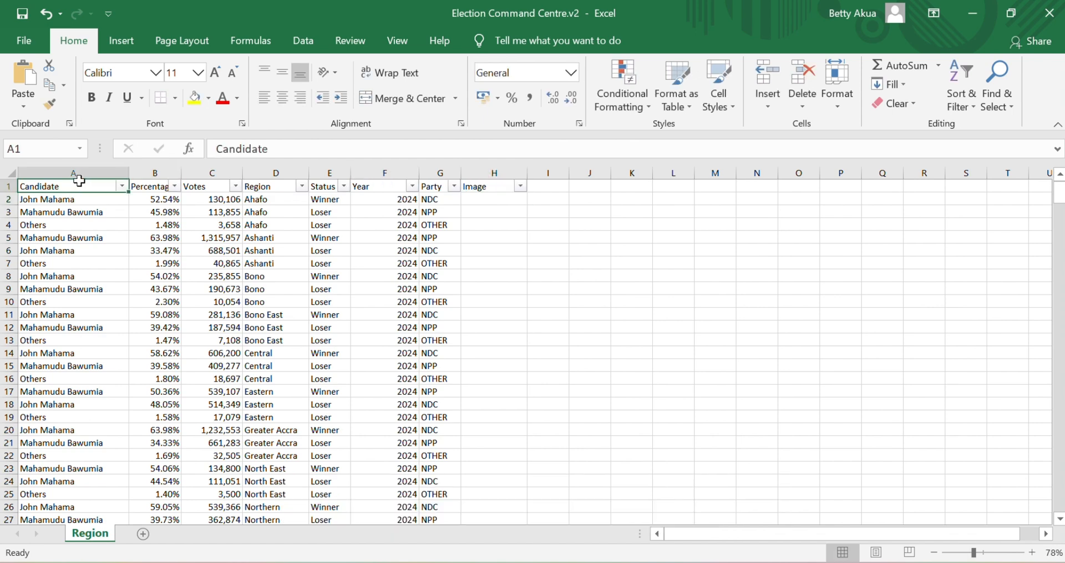
{"action": "left_click", "coordinate": [122, 186]}
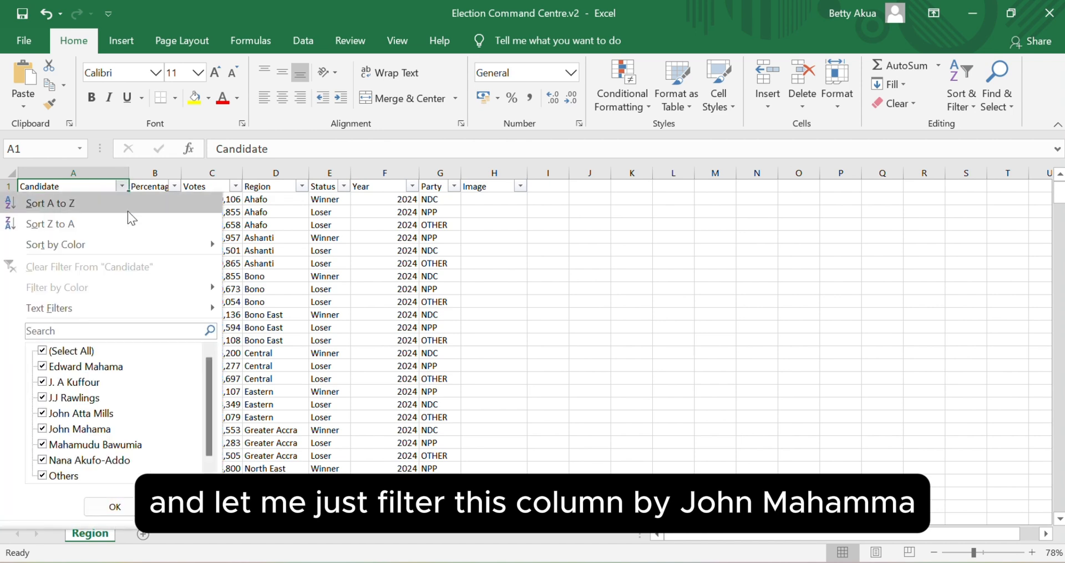
{"action": "left_click", "coordinate": [41, 351]}
{"action": "left_click", "coordinate": [48, 429]}
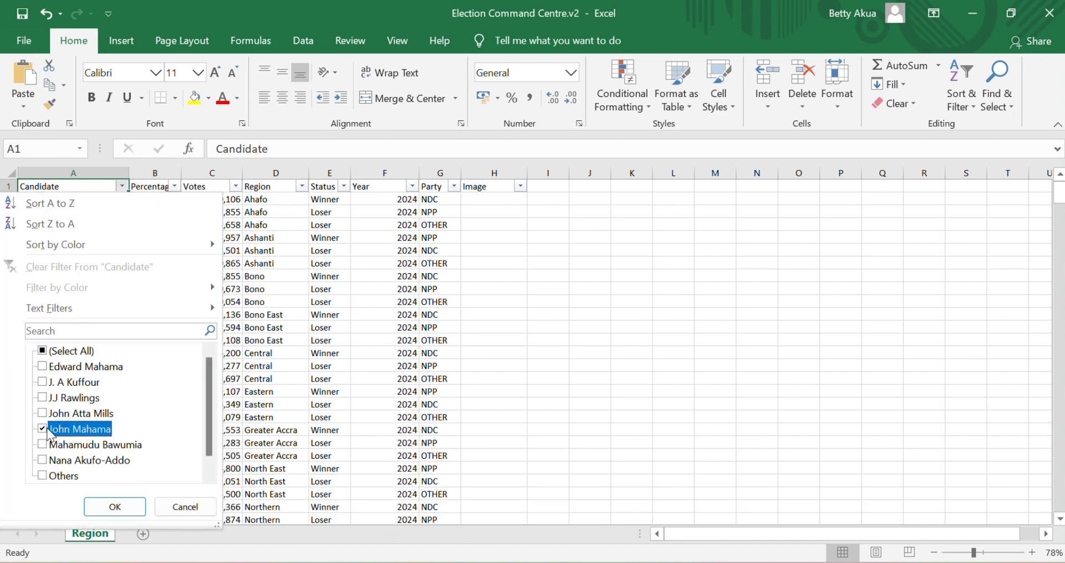
{"action": "left_click", "coordinate": [91, 506]}
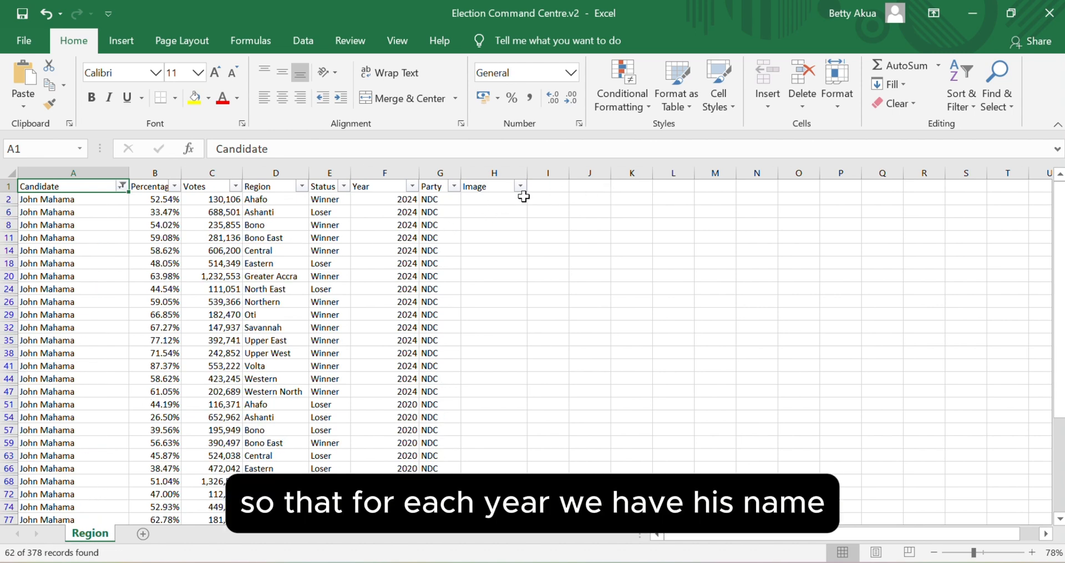
Paste the copied image address into H2, autofit the Image column and fill the address down all filtered John Mahama rows
{"action": "left_click", "coordinate": [476, 199]}
{"action": "key", "text": "ctrl+v"}
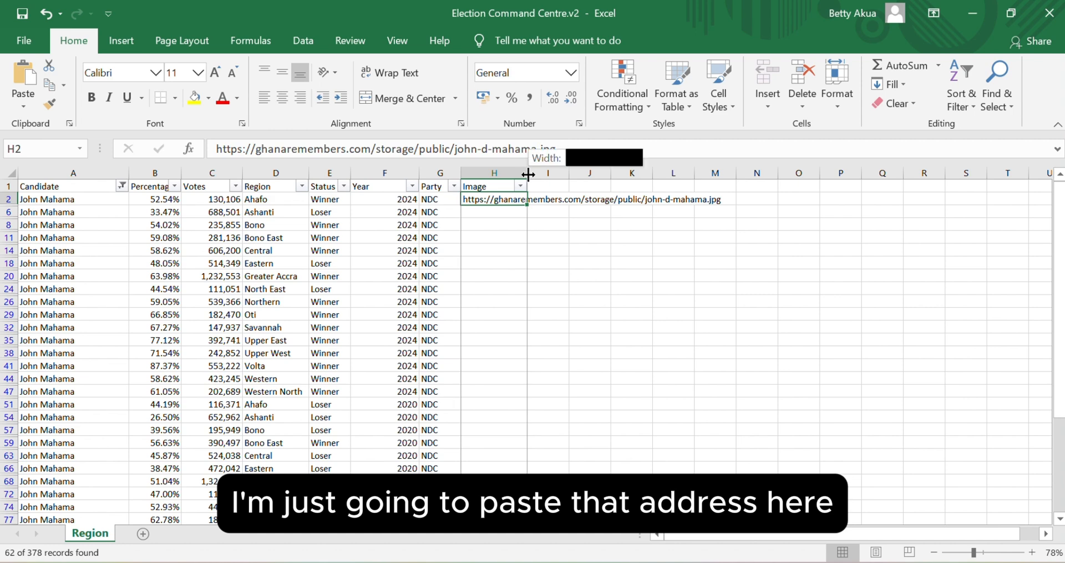
{"action": "double_click", "coordinate": [528, 172]}
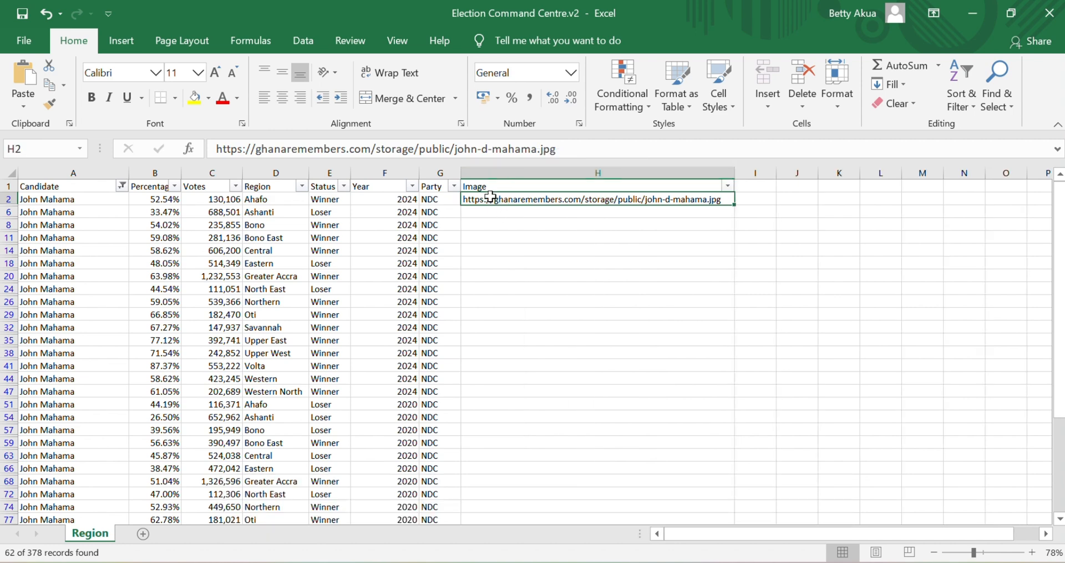
{"action": "left_click_drag", "start_coordinate": [488, 199], "coordinate": [482, 555]}
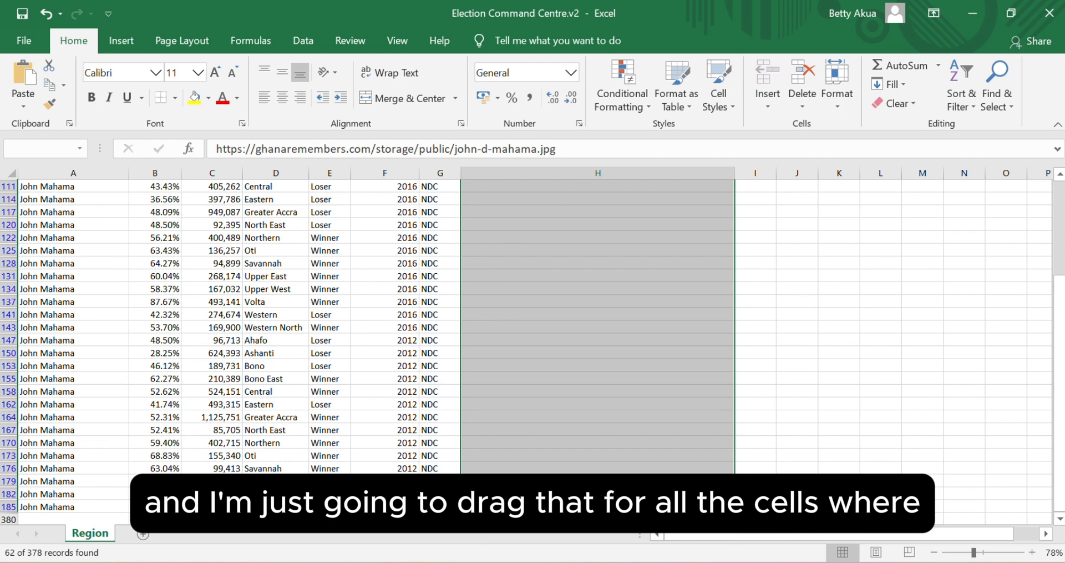
{"action": "key", "text": "ctrl+d"}
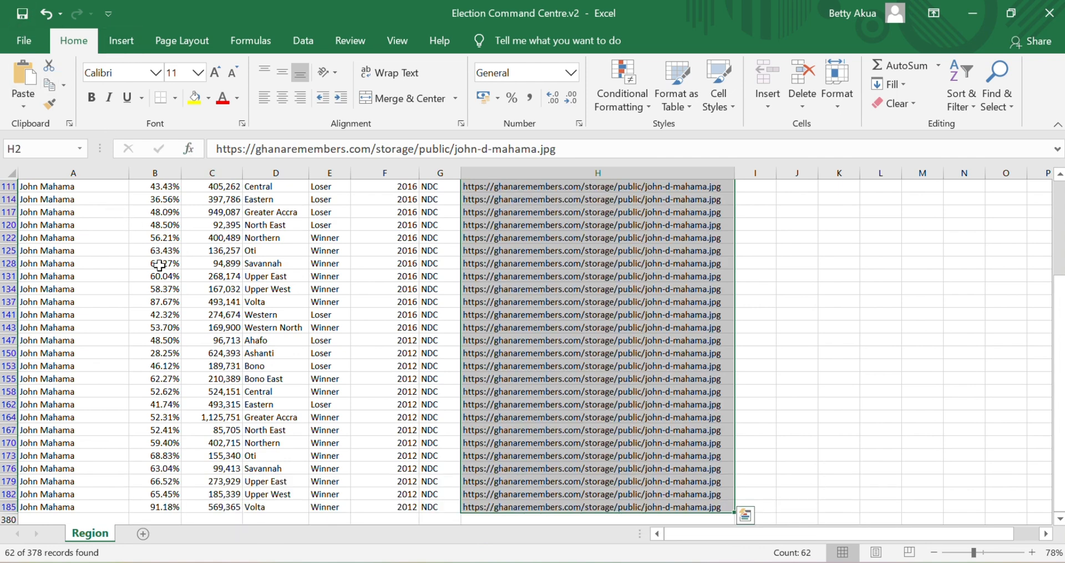
Clear the Candidate filter and save the workbook
{"action": "scroll", "coordinate": [161, 266], "scroll_direction": "up", "scroll_amount": 2}
{"action": "left_click", "coordinate": [361, 224]}
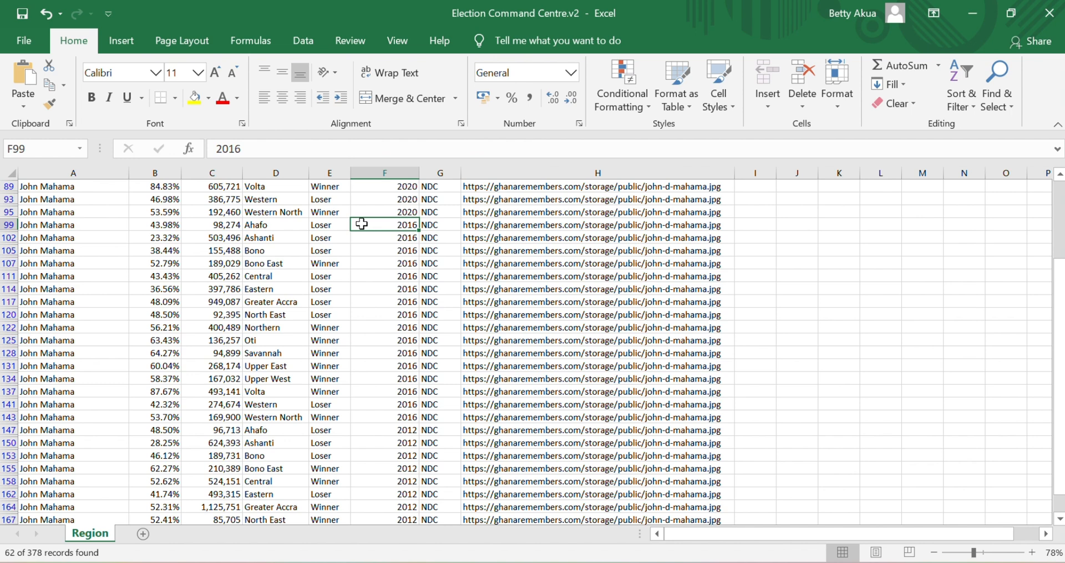
{"action": "key", "text": "ctrl+Up"}
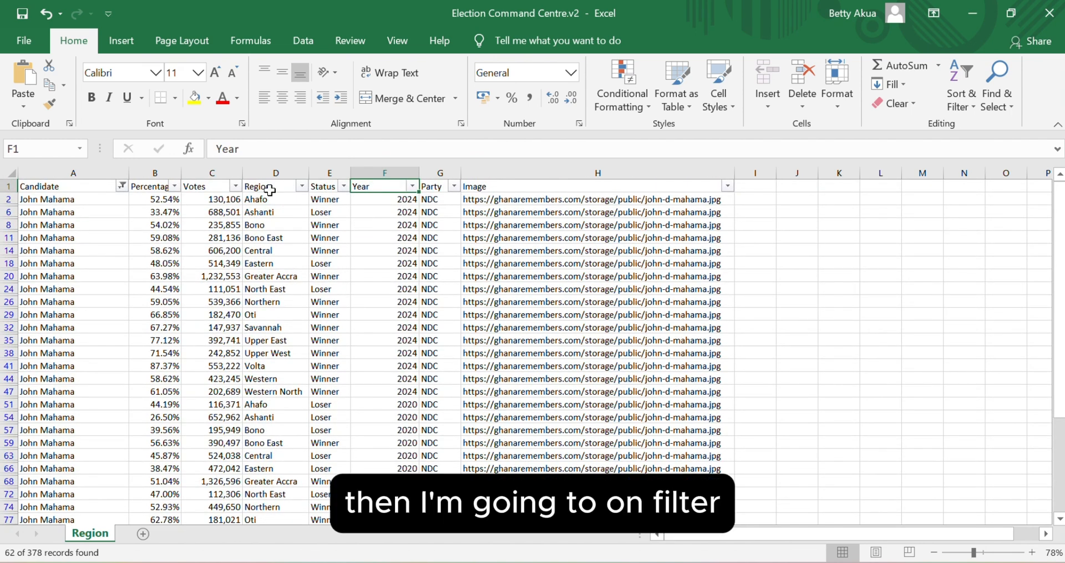
{"action": "left_click", "coordinate": [121, 188]}
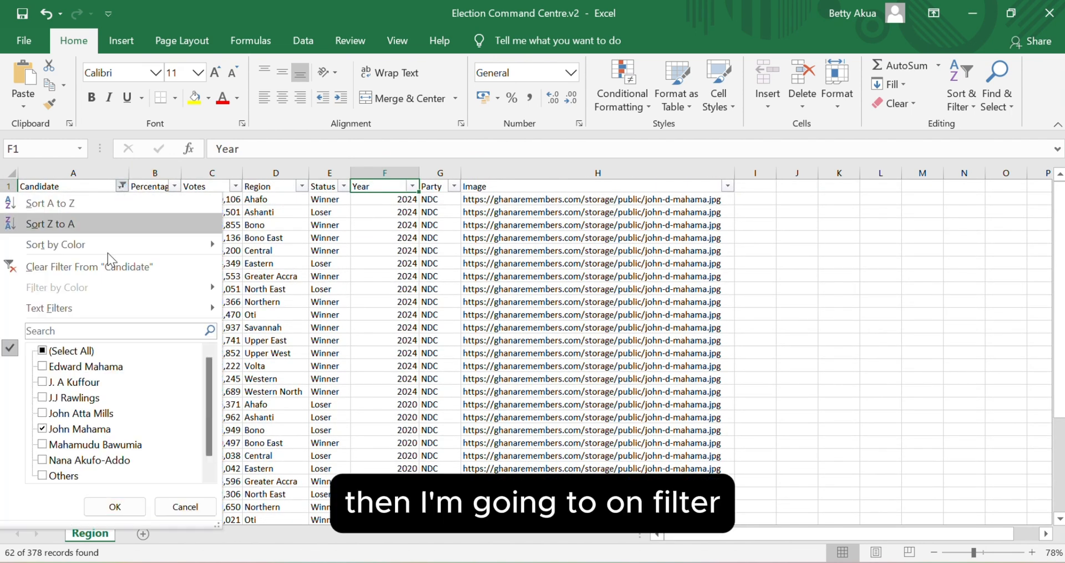
{"action": "left_click", "coordinate": [53, 273]}
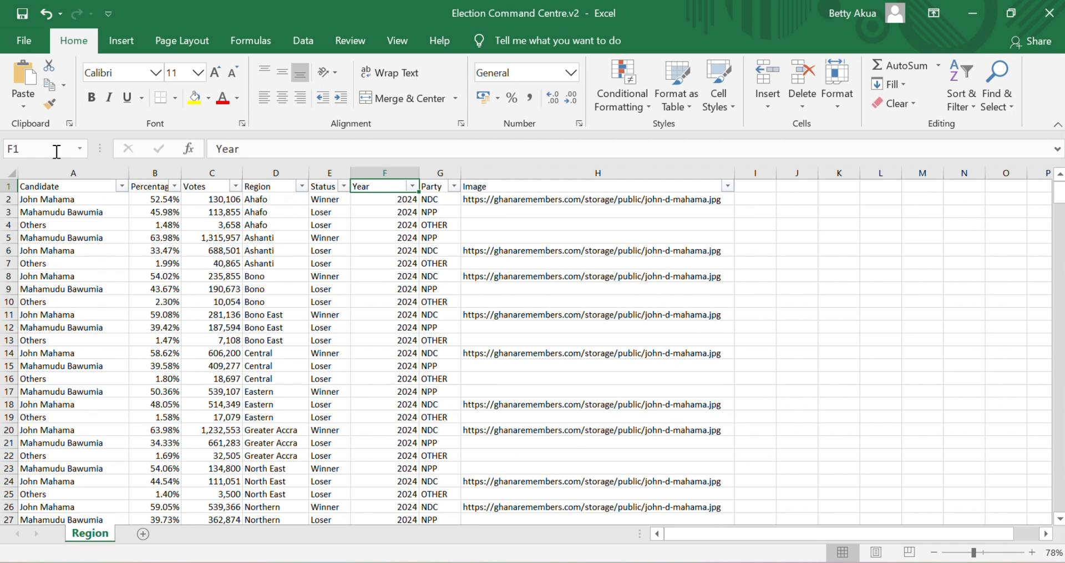
{"action": "left_click", "coordinate": [23, 14]}
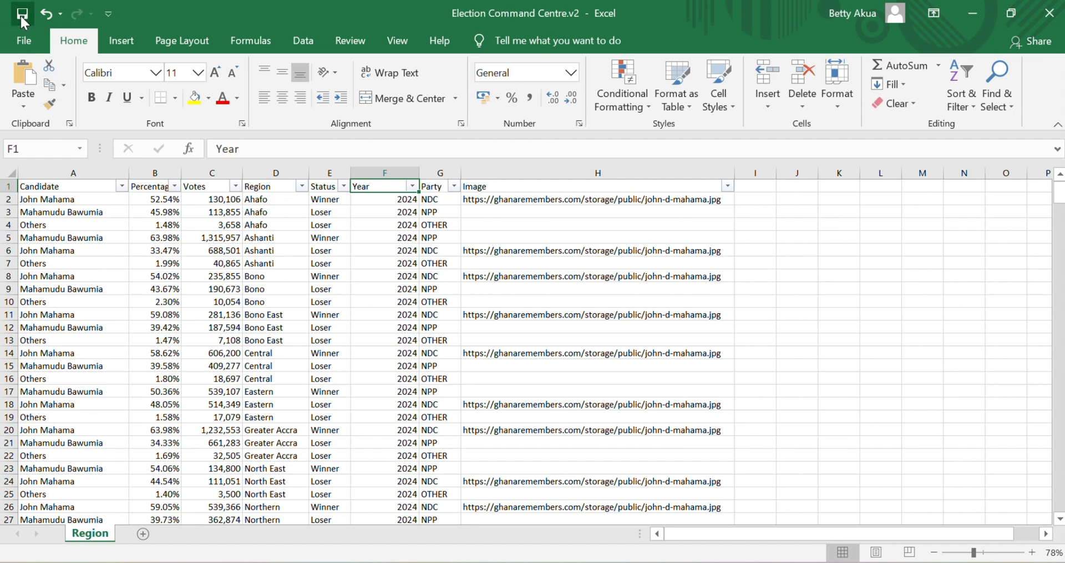
Switch to the Power BI Desktop report and refresh its data to load the Image column
{"action": "mouse_move", "coordinate": [395, 562]}
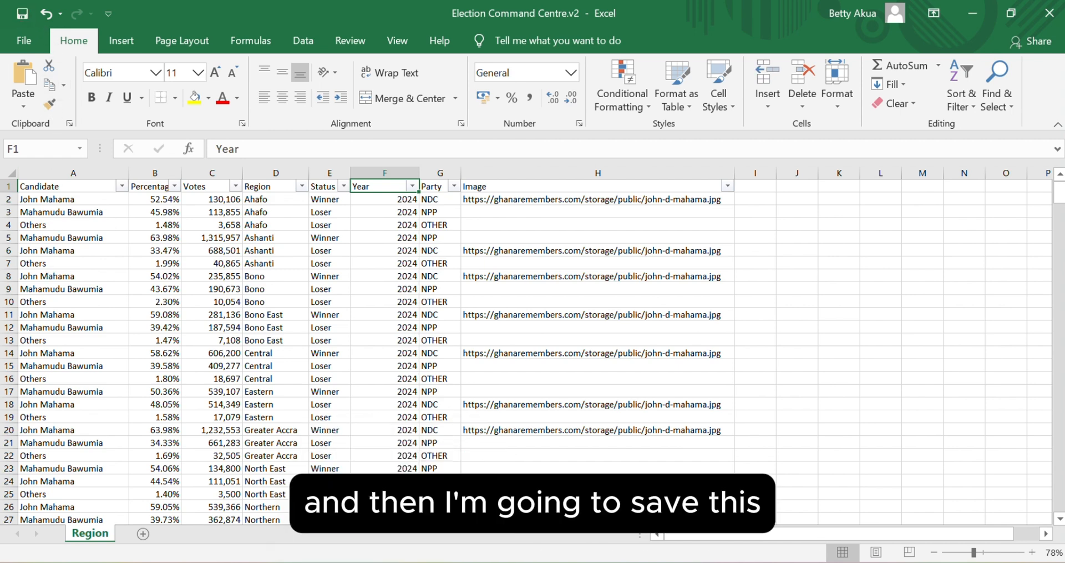
{"action": "mouse_move", "coordinate": [488, 561]}
{"action": "left_click", "coordinate": [496, 524]}
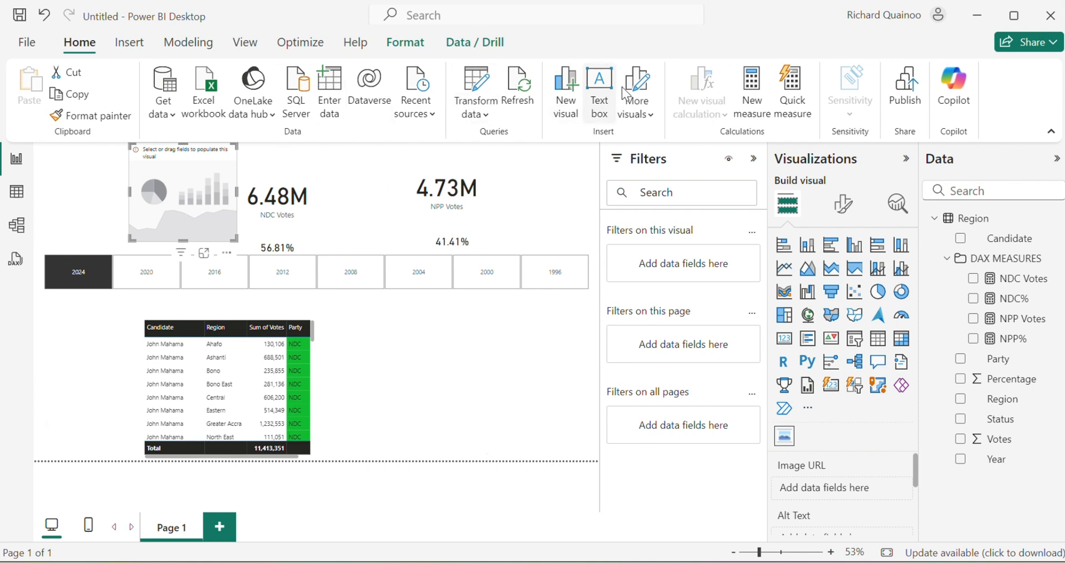
{"action": "left_click", "coordinate": [529, 102]}
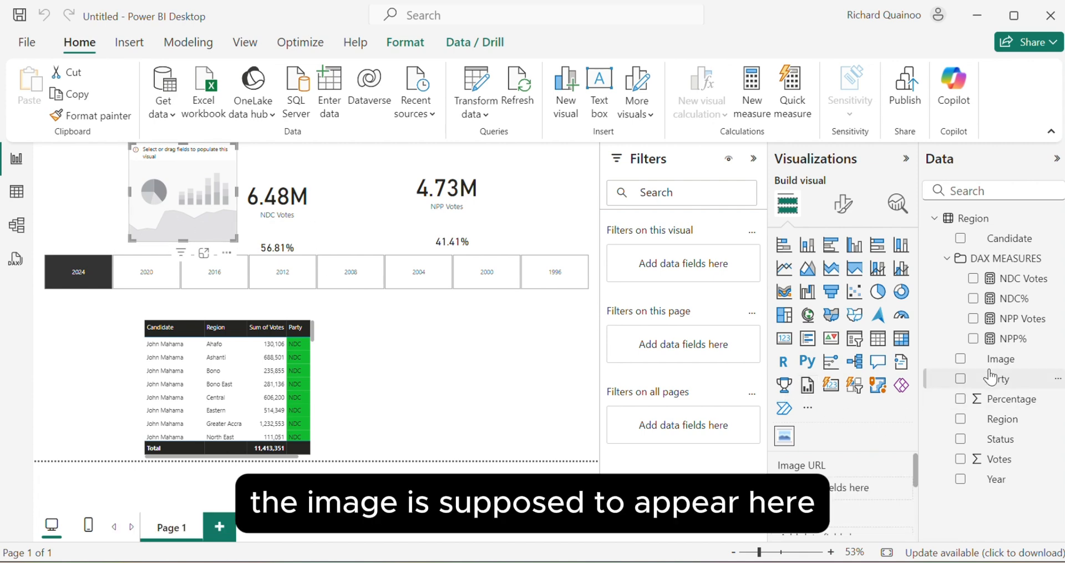
Assign the Image field as the Simple Image visual's Image URL and select John Mahama's Ashanti row in the results table
{"action": "left_click_drag", "start_coordinate": [993, 365], "coordinate": [827, 487]}
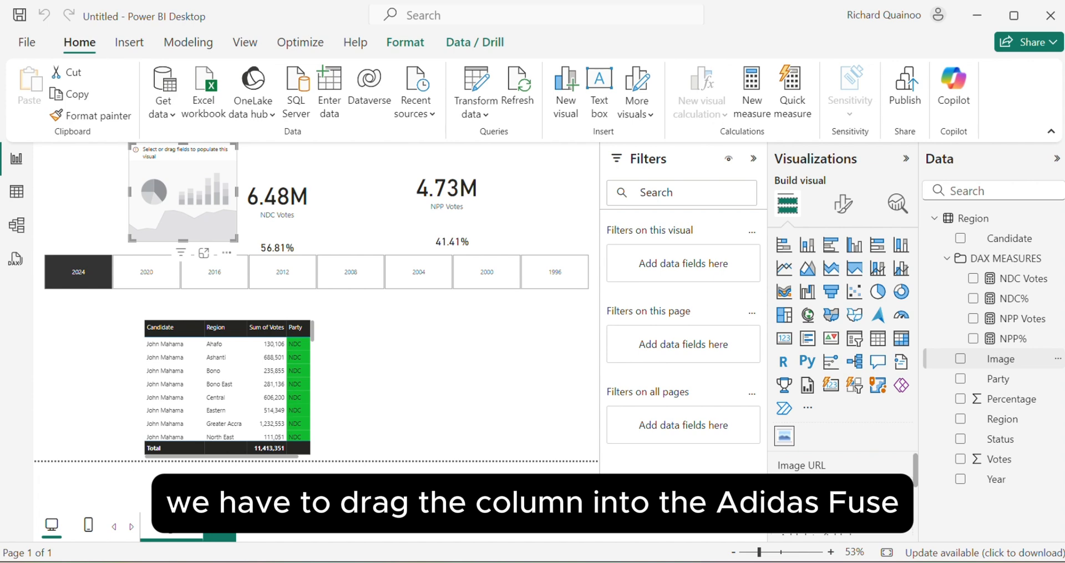
{"action": "left_click_drag", "start_coordinate": [827, 487], "coordinate": [829, 489]}
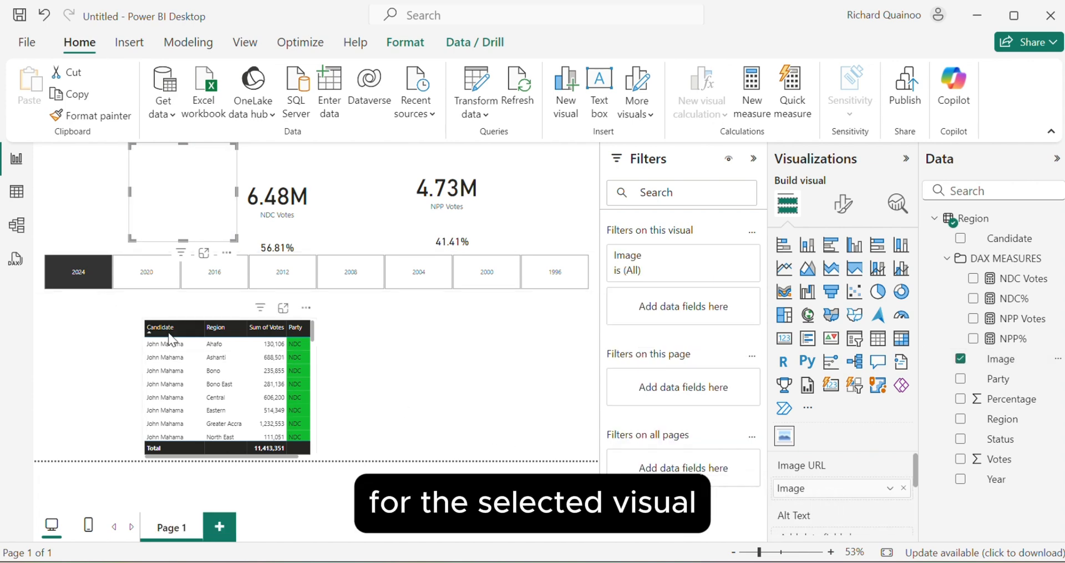
{"action": "left_click", "coordinate": [165, 358]}
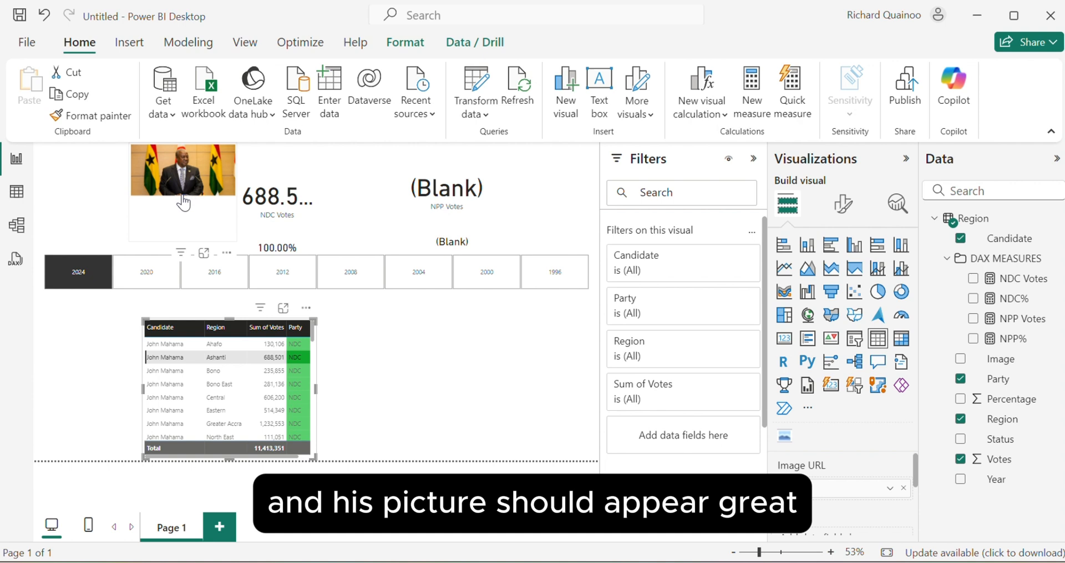
Set the Simple Image visual's scaling to Fit and shrink it to sit beside the NDC Votes card above the Year slicer
{"action": "left_click", "coordinate": [836, 203]}
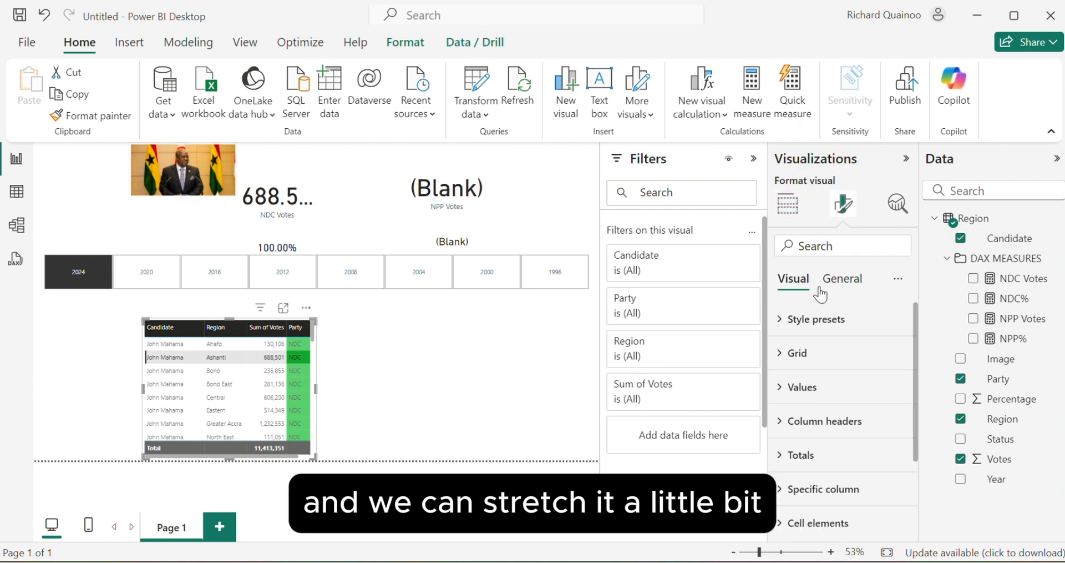
{"action": "left_click", "coordinate": [793, 320]}
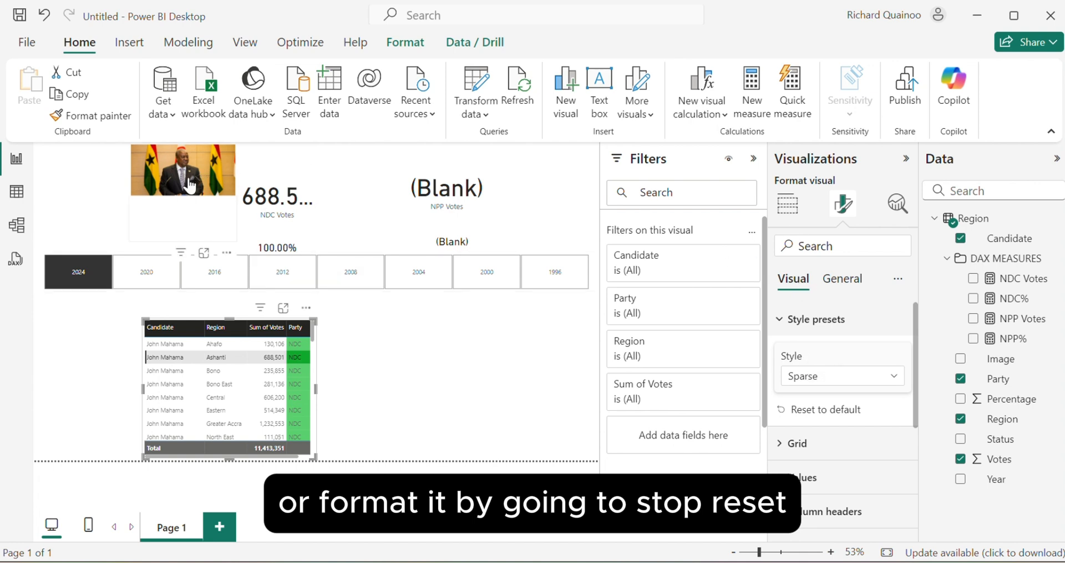
{"action": "left_click", "coordinate": [185, 206]}
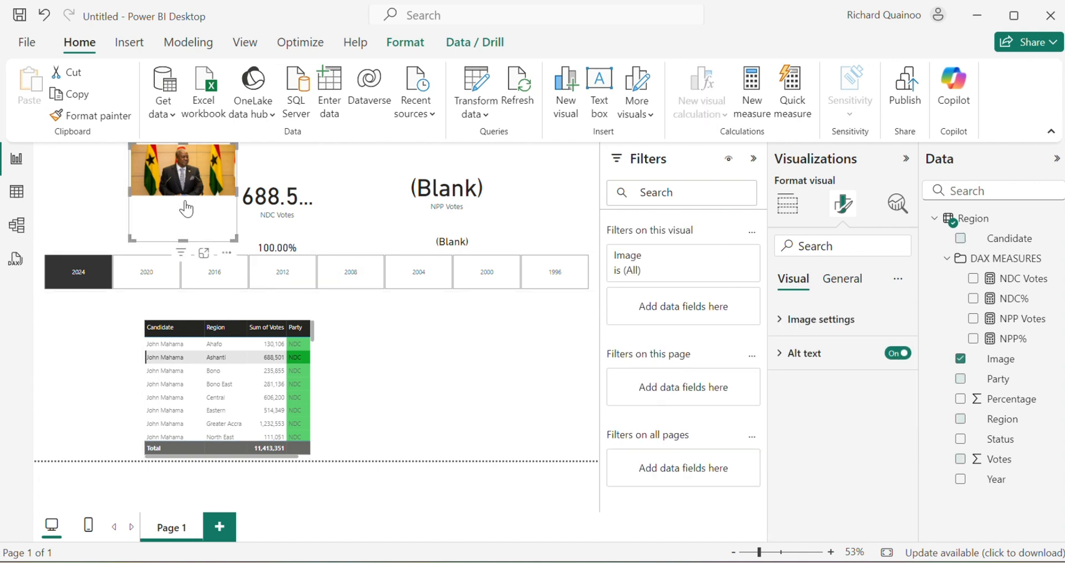
{"action": "left_click", "coordinate": [818, 327]}
{"action": "left_click", "coordinate": [820, 375]}
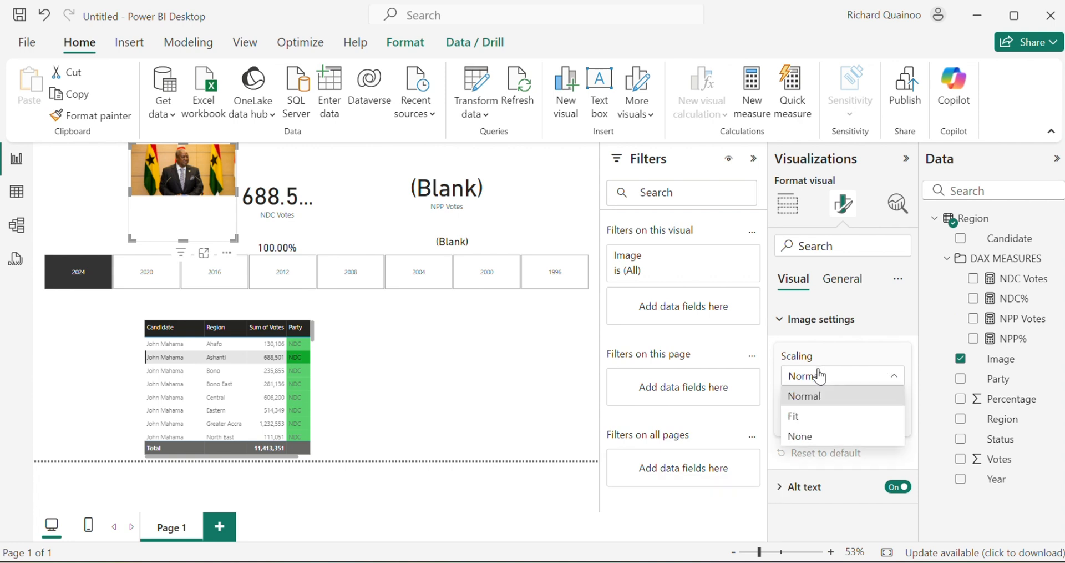
{"action": "left_click", "coordinate": [824, 419]}
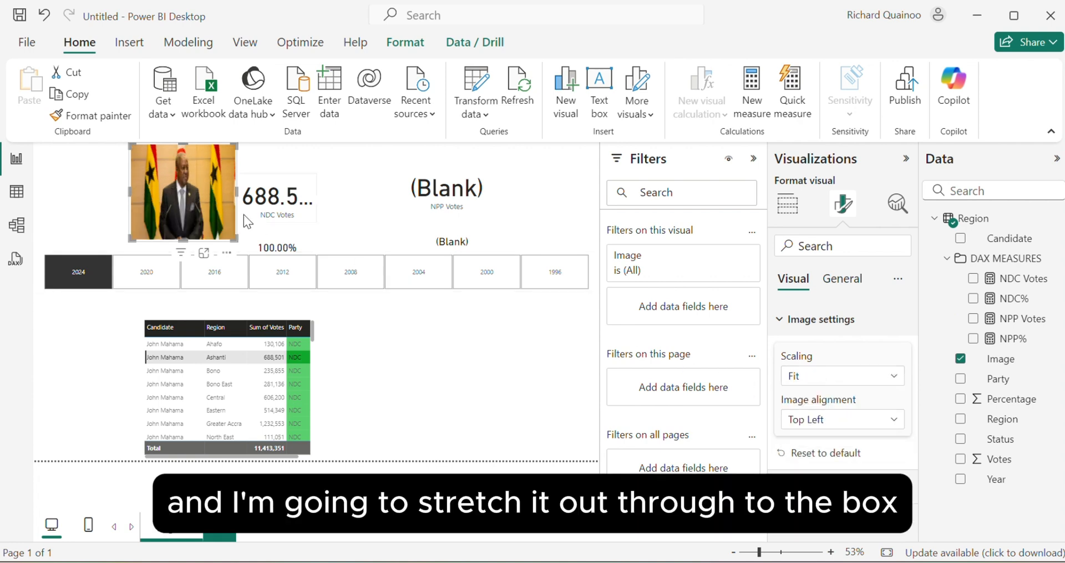
{"action": "left_click_drag", "start_coordinate": [128, 145], "coordinate": [141, 182]}
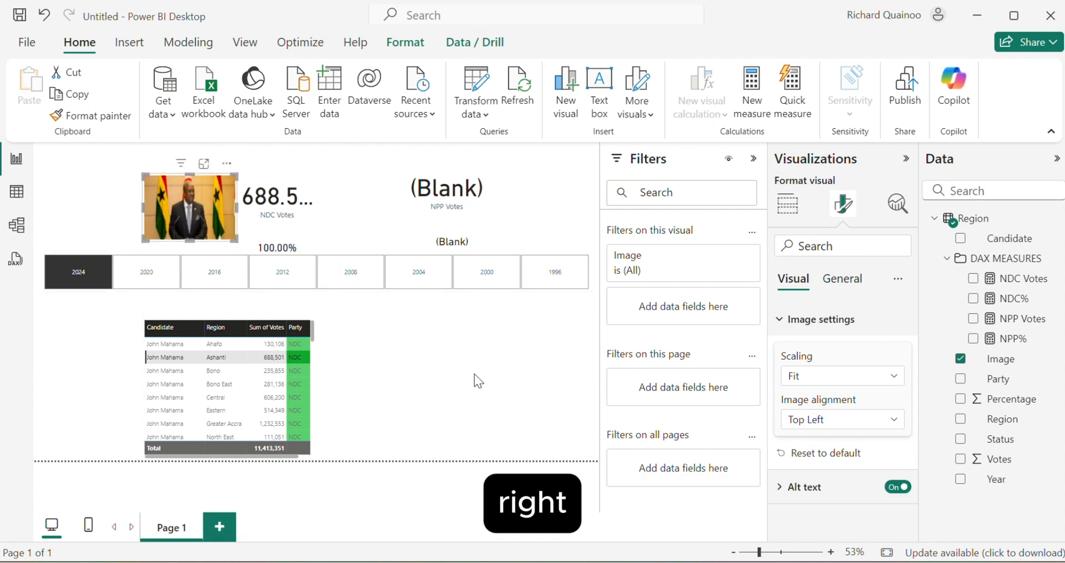
Look through the Mahamudu Bawumia rows in the results table and switch to the Notepad notes listing the candidate image URLs
{"action": "mouse_move", "coordinate": [431, 561]}
{"action": "mouse_move", "coordinate": [469, 561]}
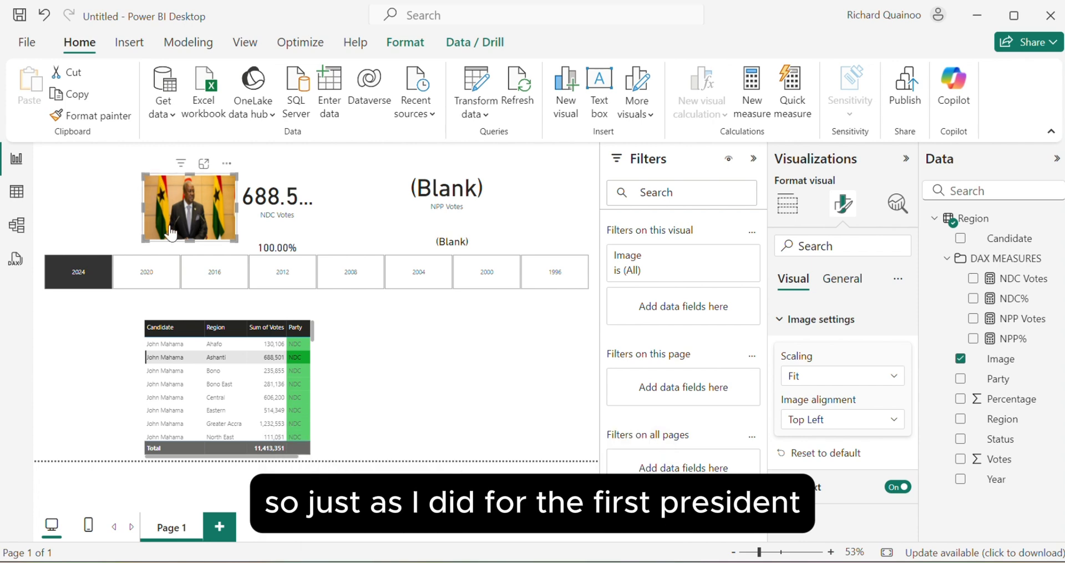
{"action": "scroll", "coordinate": [150, 340], "scroll_direction": "down", "scroll_amount": 10}
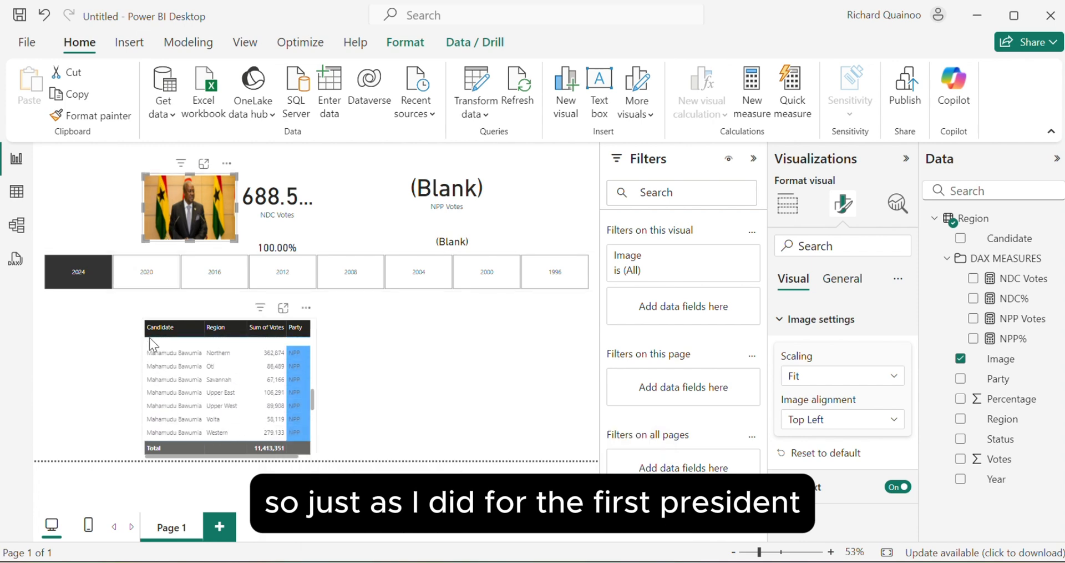
{"action": "scroll", "coordinate": [155, 346], "scroll_direction": "up", "scroll_amount": 3}
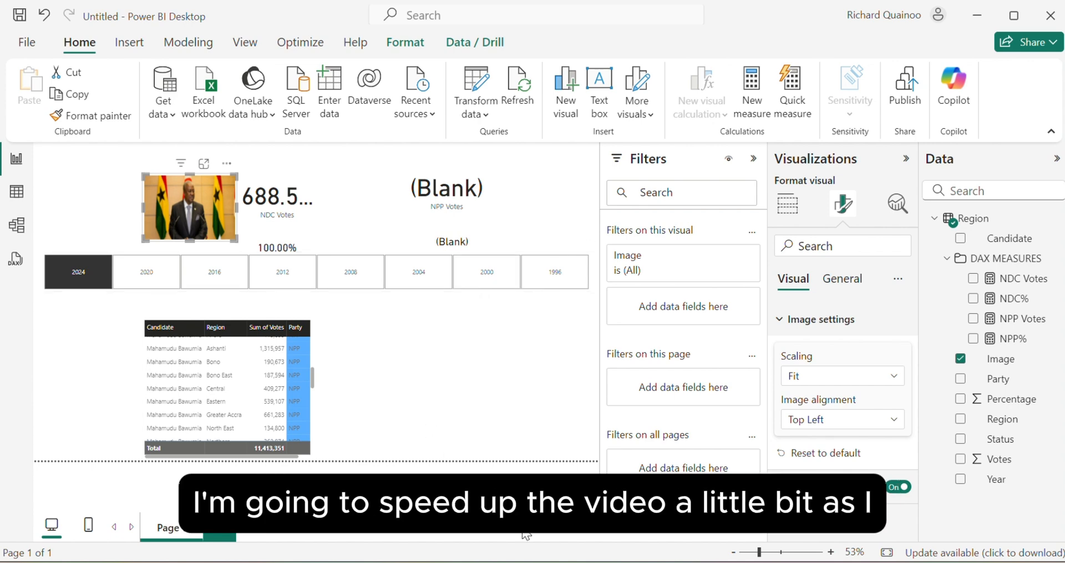
{"action": "key", "text": "alt+Tab"}
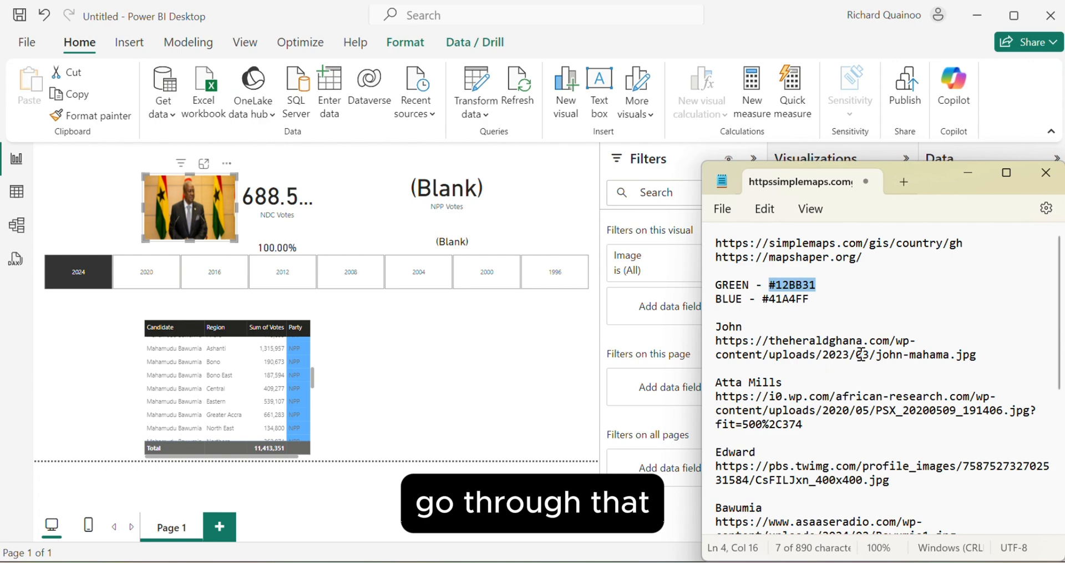
Copy the Atta Mills image URL from the Notepad notes and switch to the Election Command Centre.v2 Excel workbook
{"action": "left_click_drag", "start_coordinate": [811, 426], "coordinate": [716, 397]}
{"action": "key", "text": "ctrl+c"}
{"action": "key", "text": "alt+Tab"}
{"action": "key", "text": "alt+Tab"}
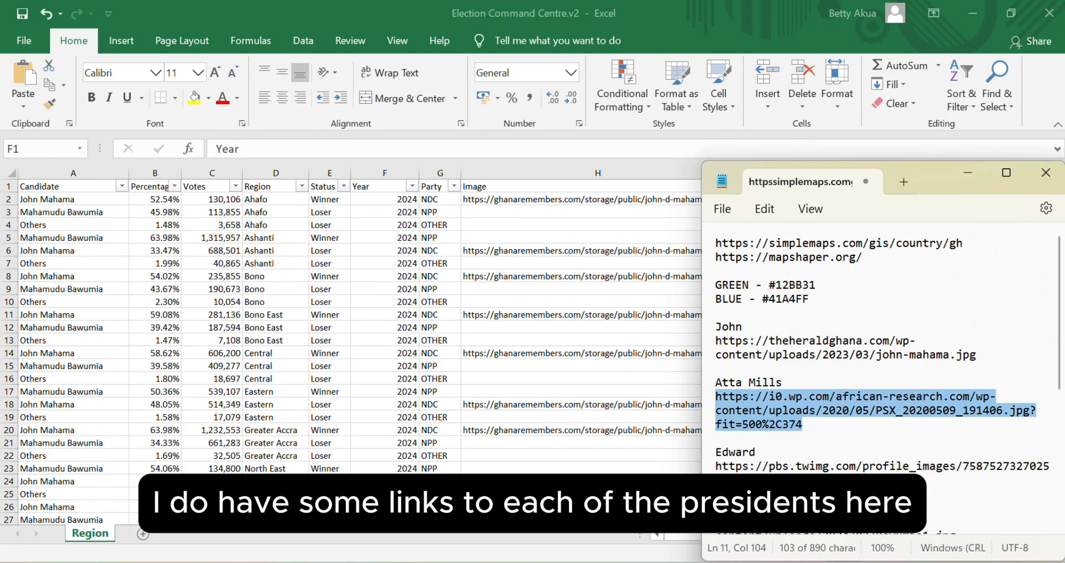
Filter the Candidate column to John Atta Mills and paste the image URL into the first filtered Image cell, H189
{"action": "key", "text": "alt+Tab"}
{"action": "left_click", "coordinate": [122, 186]}
{"action": "left_click", "coordinate": [43, 351]}
{"action": "left_click", "coordinate": [43, 414]}
{"action": "left_click", "coordinate": [114, 506]}
{"action": "left_click", "coordinate": [566, 200]}
{"action": "key", "text": "ctrl+v"}
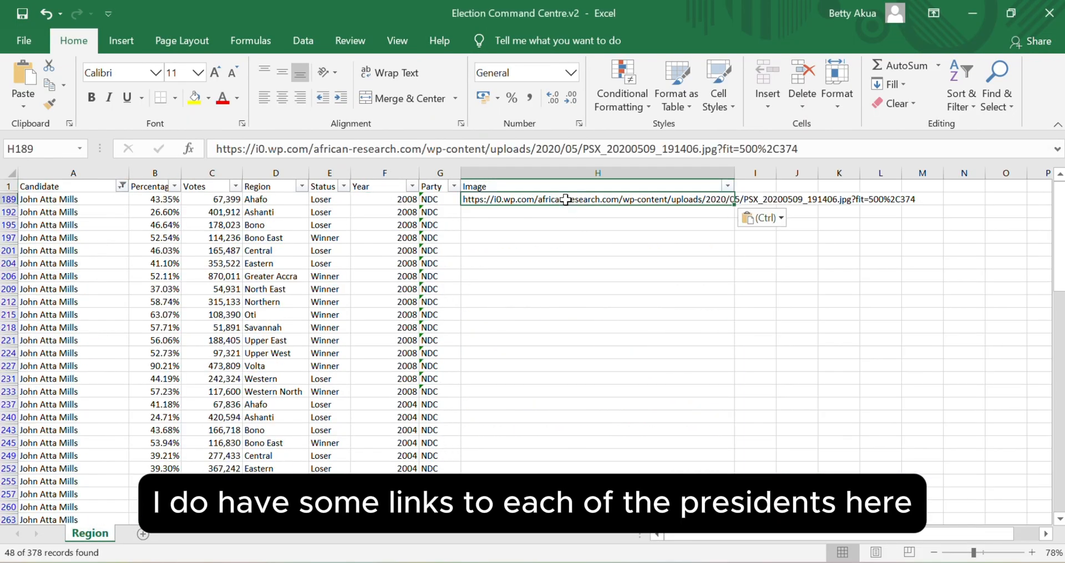
Fill the image URL down the Image column for all John Atta Mills rows and clear the Candidate filter
{"action": "left_click_drag", "start_coordinate": [565, 200], "coordinate": [521, 513]}
{"action": "key", "text": "ctrl+d"}
{"action": "scroll", "coordinate": [450, 309], "scroll_direction": "up", "scroll_amount": 9}
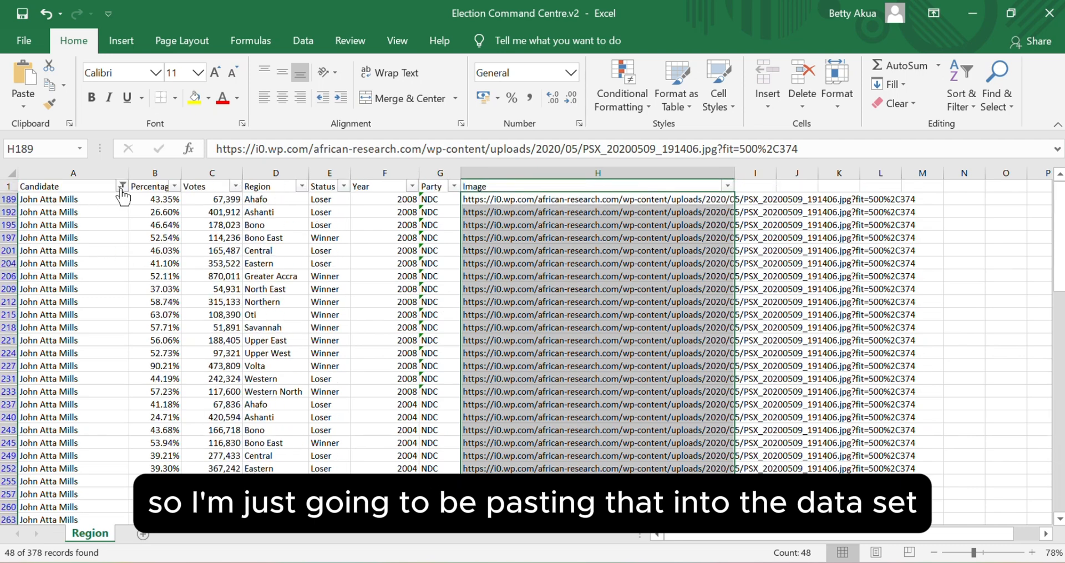
{"action": "left_click", "coordinate": [122, 186]}
{"action": "left_click", "coordinate": [55, 225]}
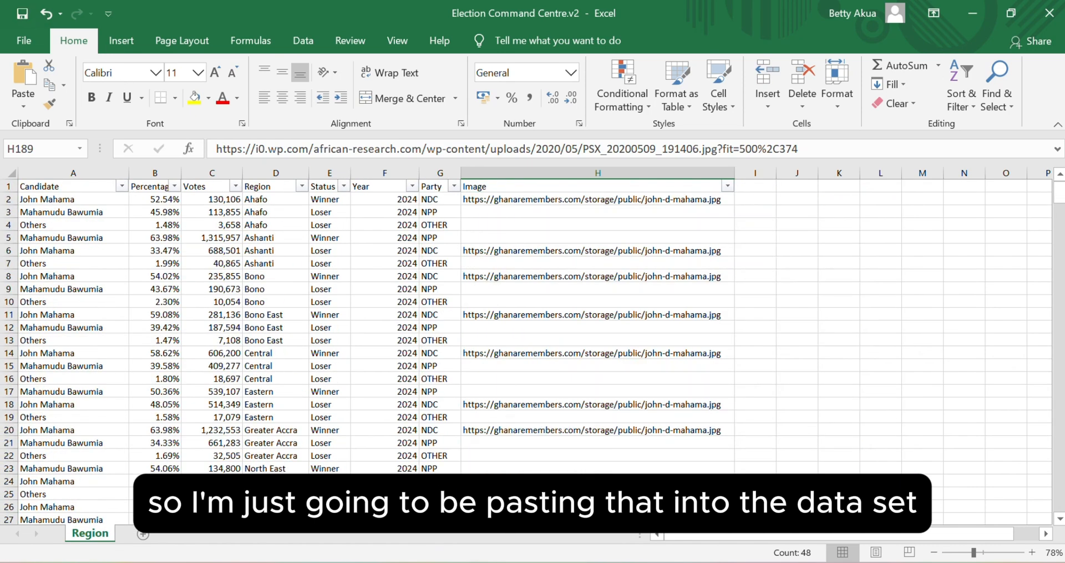
Switch to Power BI Desktop, refresh the data, and show John Atta Mills's Ahafo result for 2008
{"action": "key", "text": "alt+Tab"}
{"action": "left_click", "coordinate": [517, 91]}
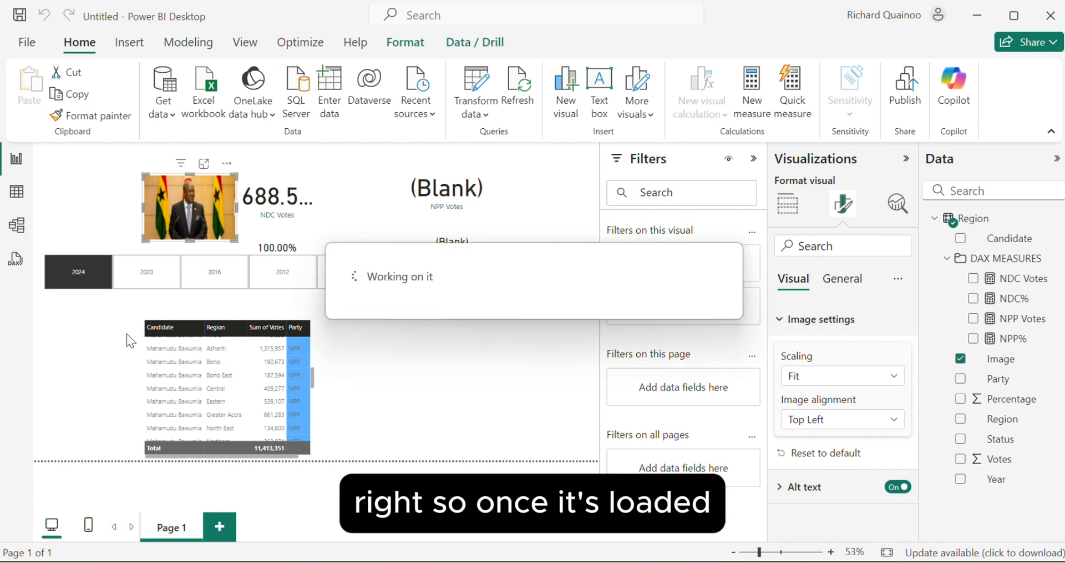
{"action": "scroll", "coordinate": [213, 388], "scroll_direction": "down", "scroll_amount": 10}
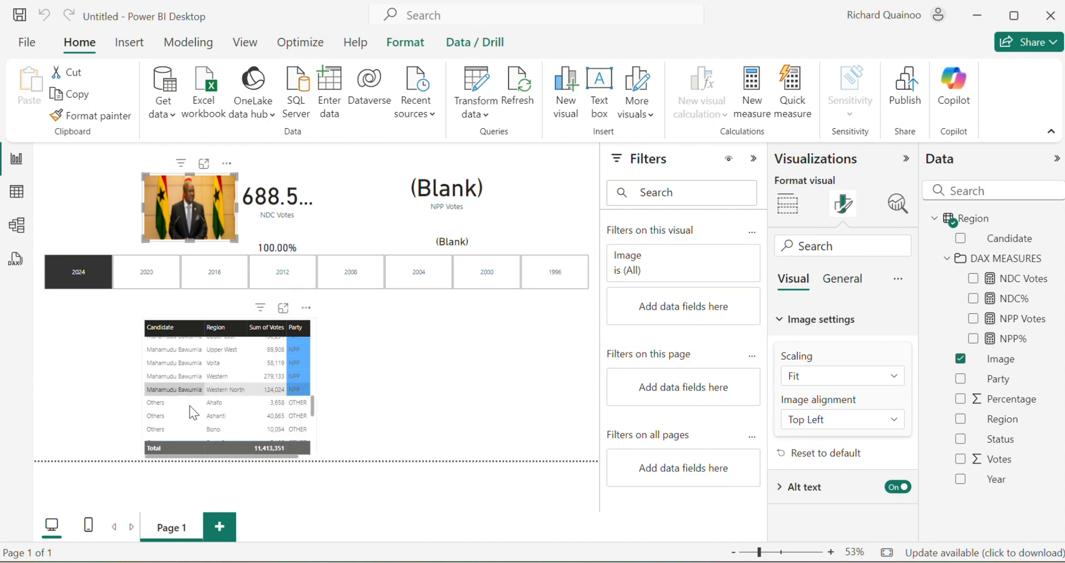
{"action": "scroll", "coordinate": [213, 411], "scroll_direction": "up", "scroll_amount": 10}
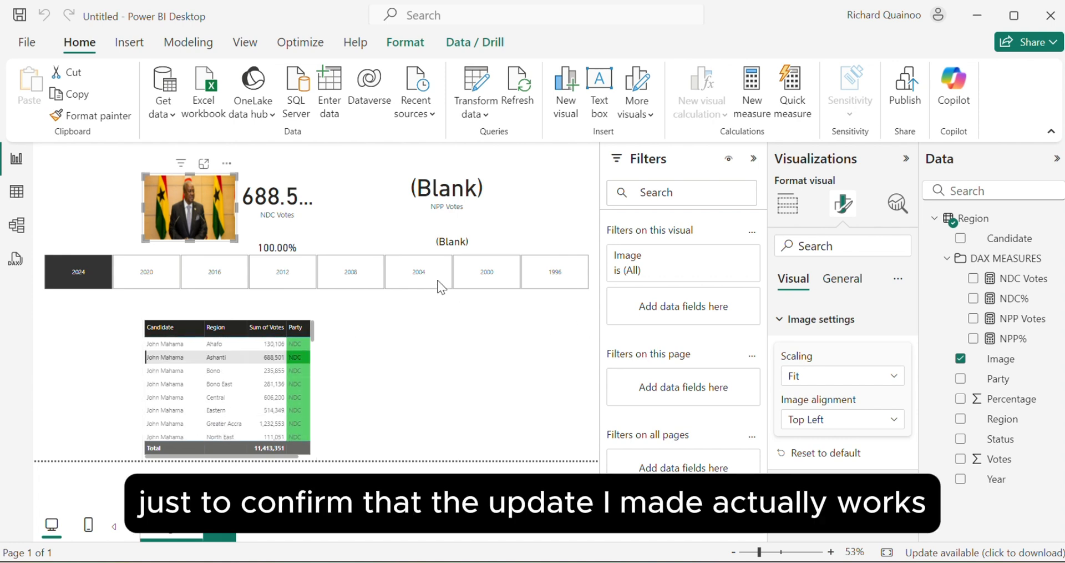
{"action": "left_click", "coordinate": [377, 276]}
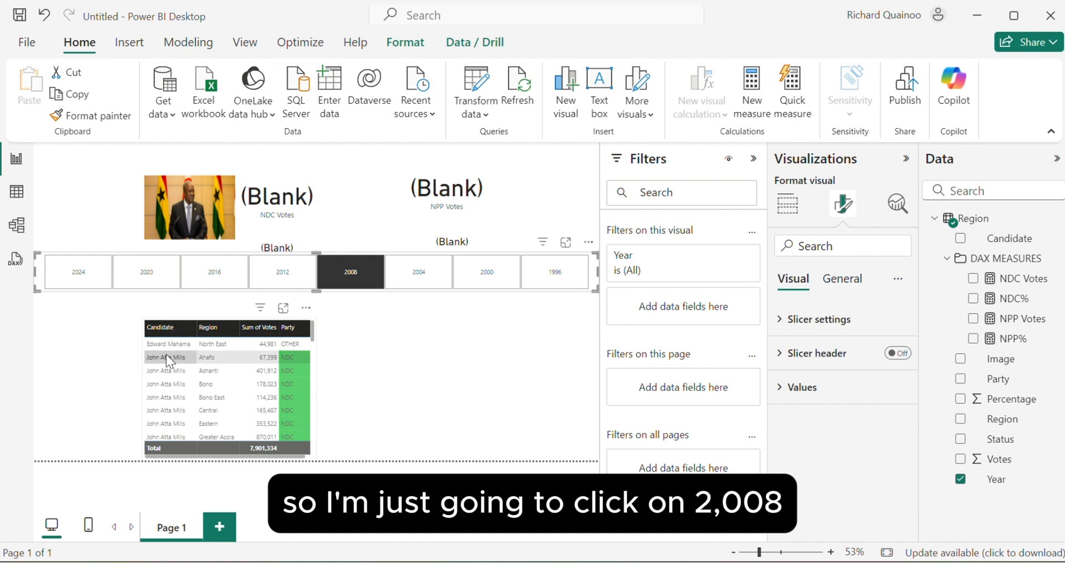
{"action": "left_click", "coordinate": [165, 360]}
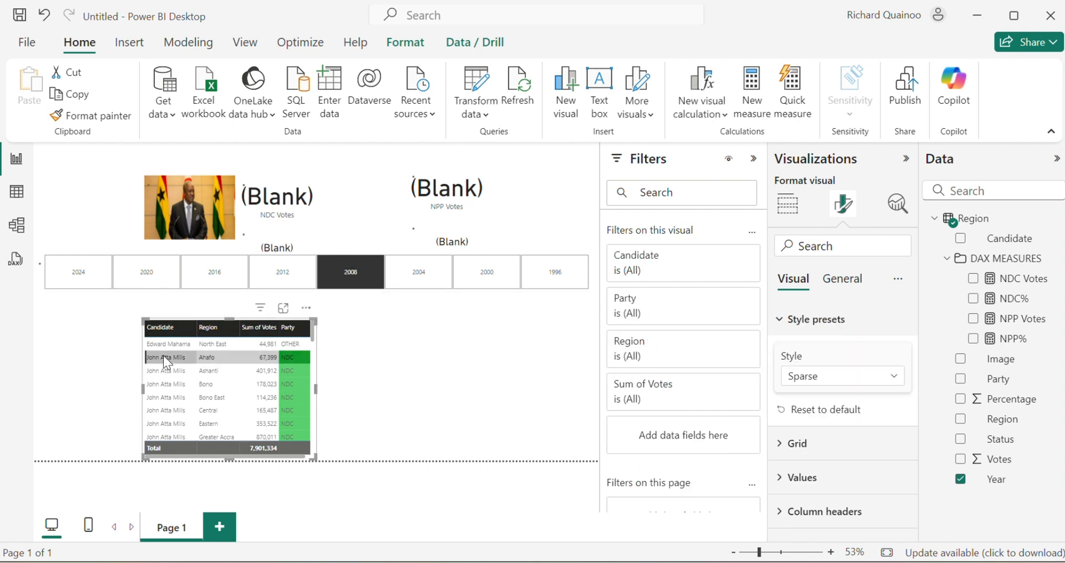
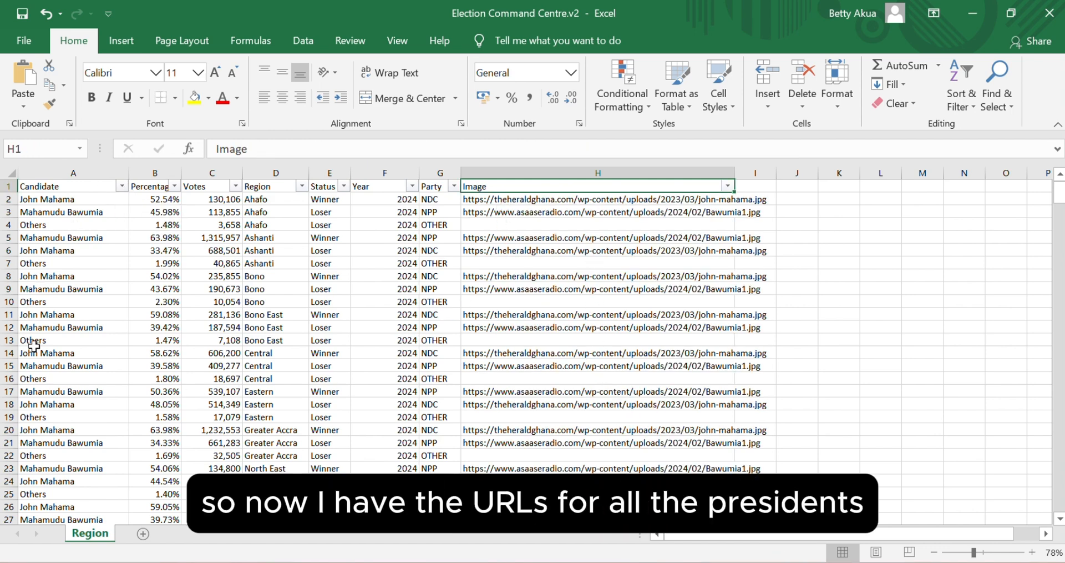
Save the Excel workbook with the candidates' image URLs and refresh the data in the Power BI Desktop report
{"action": "left_click", "coordinate": [52, 225]}
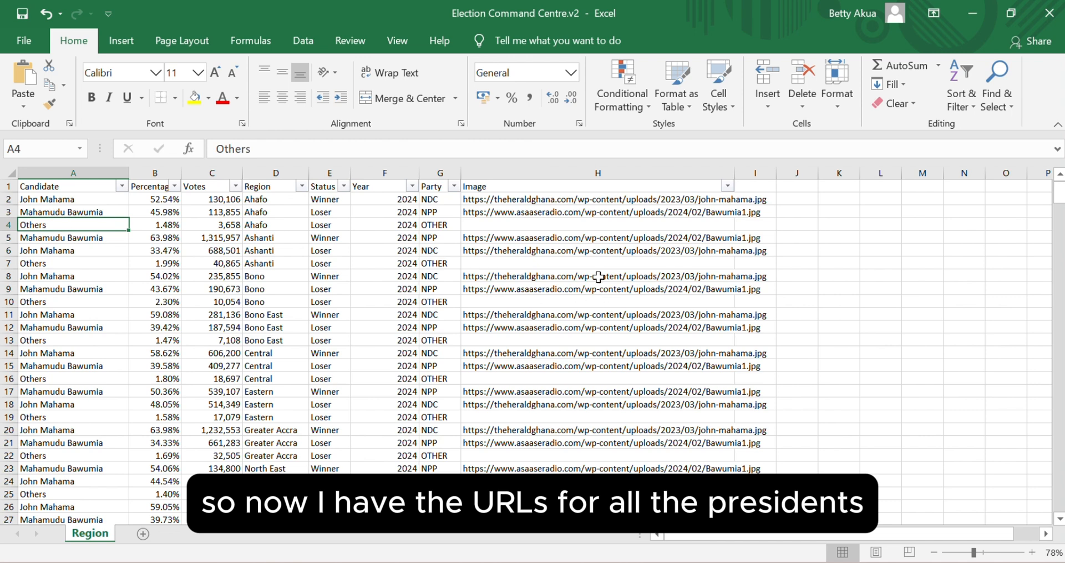
{"action": "left_click", "coordinate": [16, 19]}
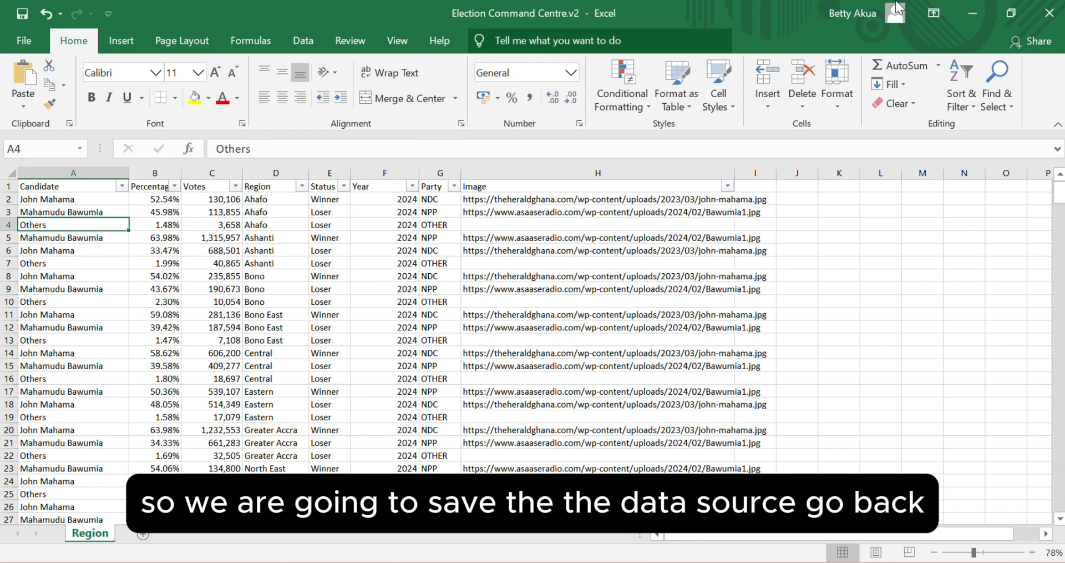
{"action": "left_click", "coordinate": [469, 562]}
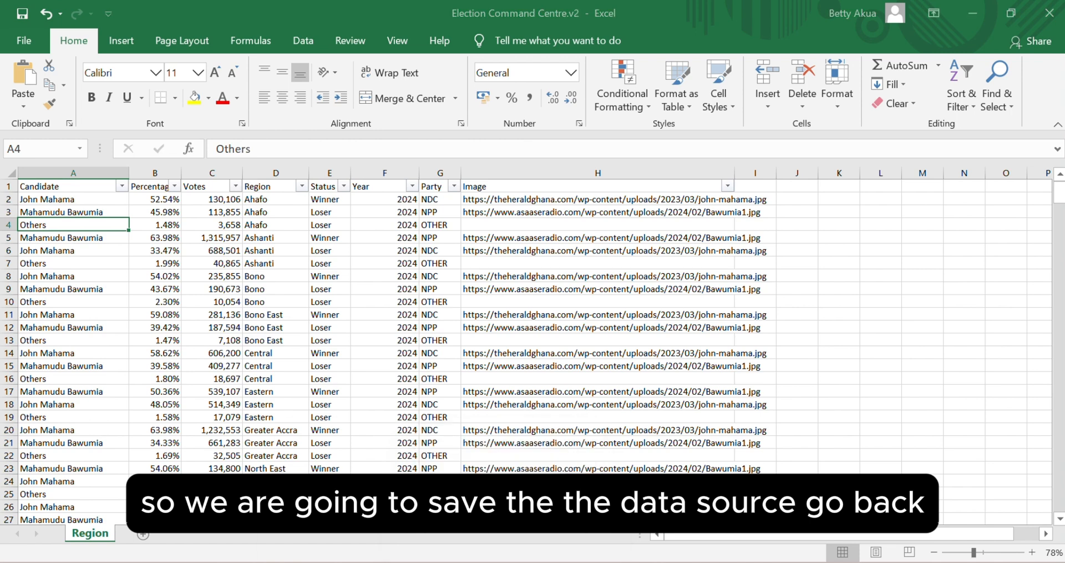
{"action": "left_click", "coordinate": [561, 477]}
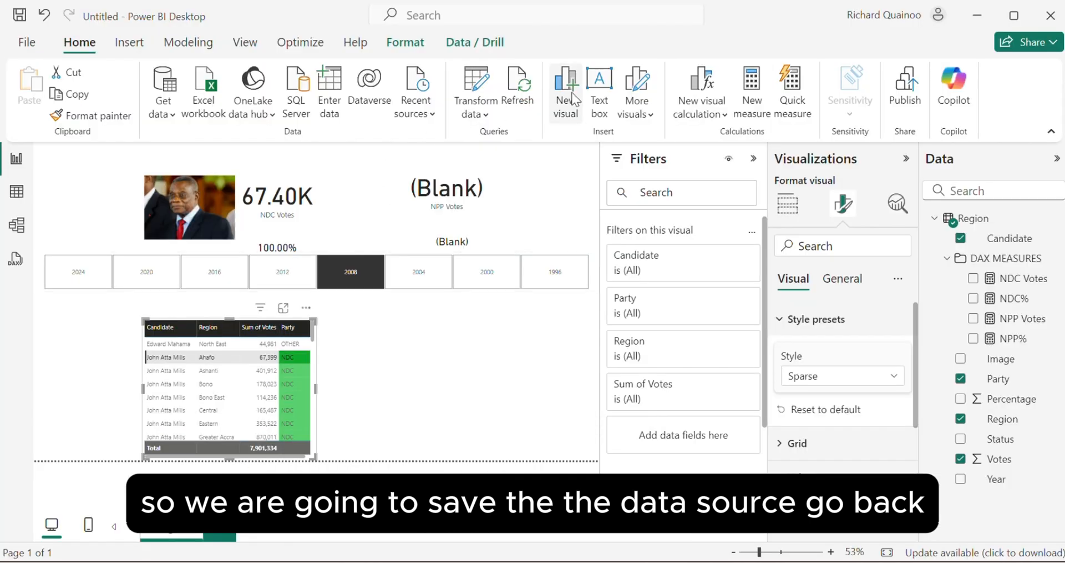
{"action": "left_click", "coordinate": [524, 97]}
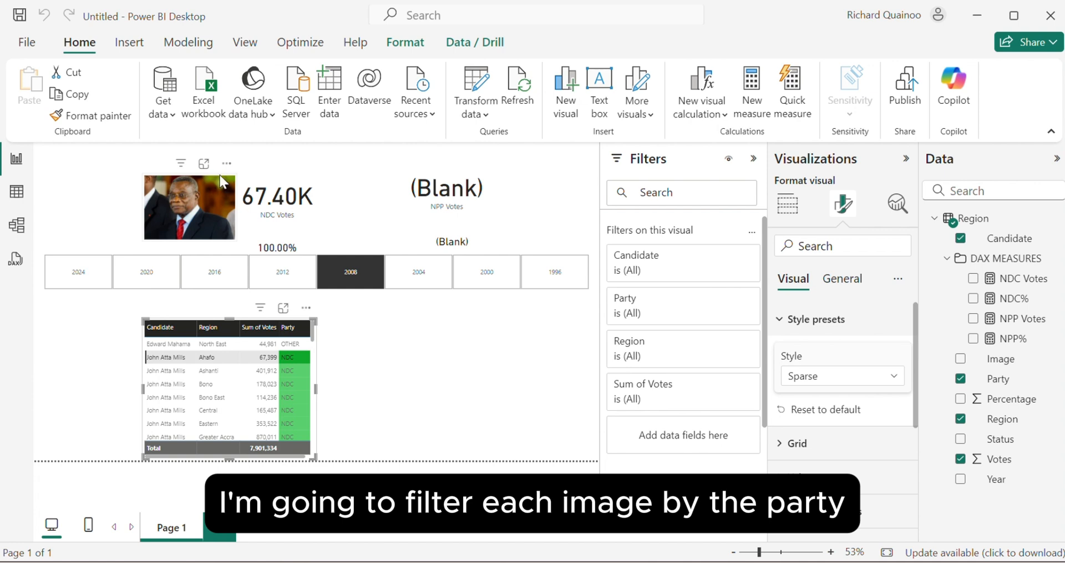
{"action": "left_click", "coordinate": [198, 176]}
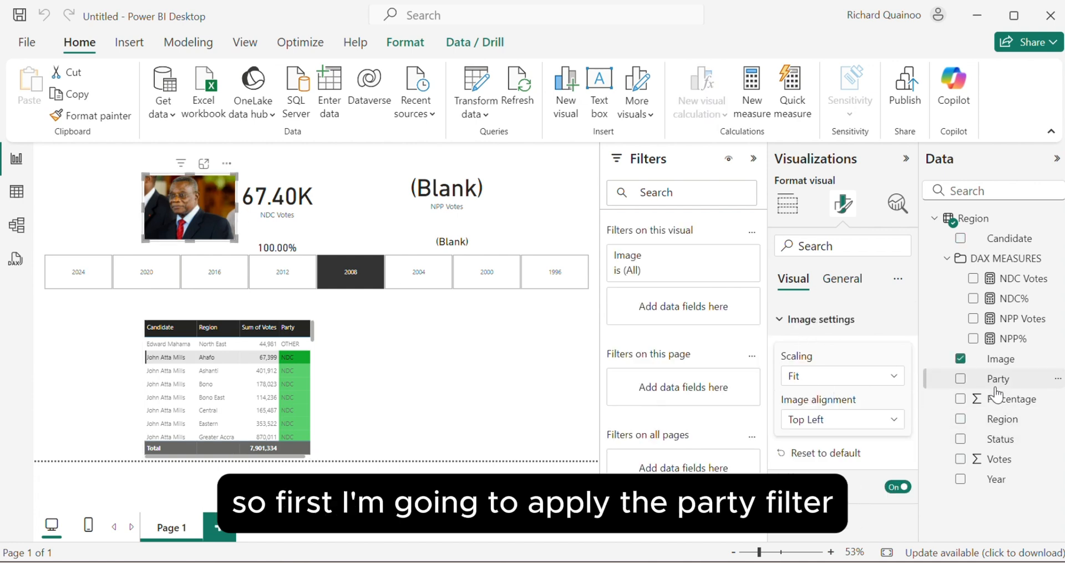
{"action": "left_click_drag", "start_coordinate": [996, 381], "coordinate": [677, 333]}
{"action": "left_click", "coordinate": [997, 382]}
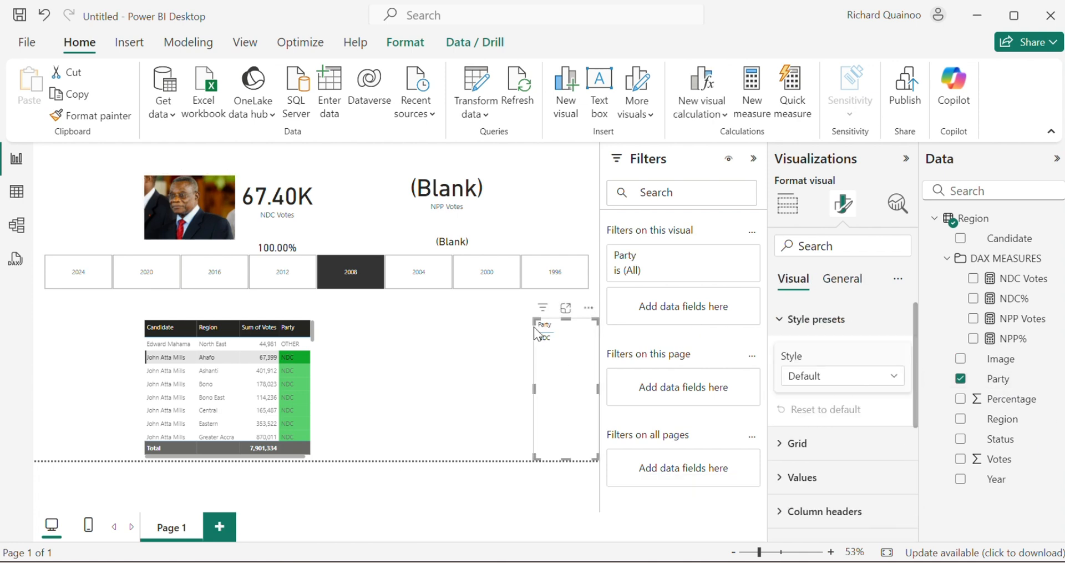
{"action": "left_click", "coordinate": [588, 308]}
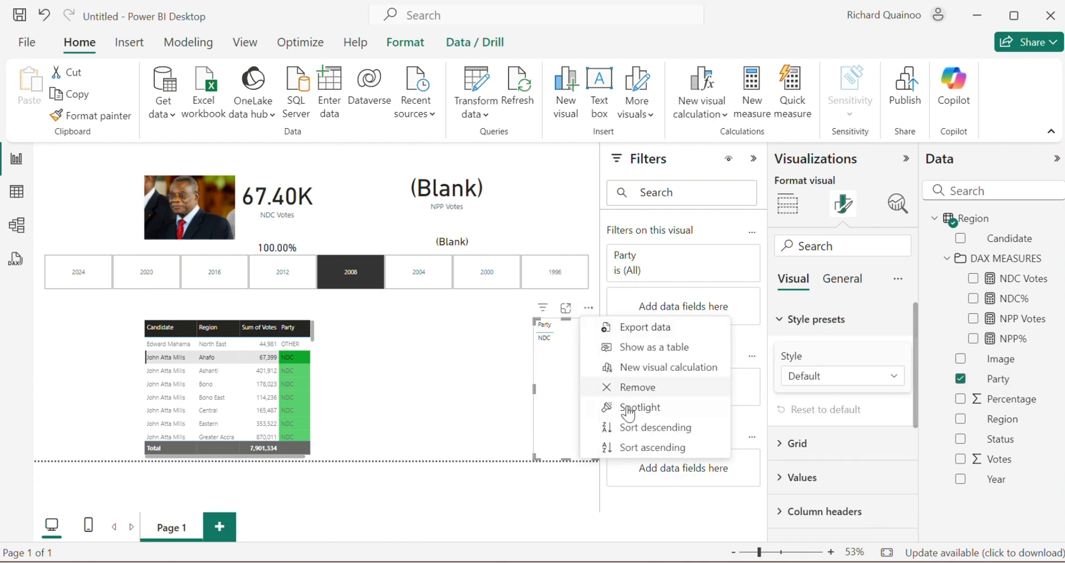
{"action": "left_click", "coordinate": [631, 388]}
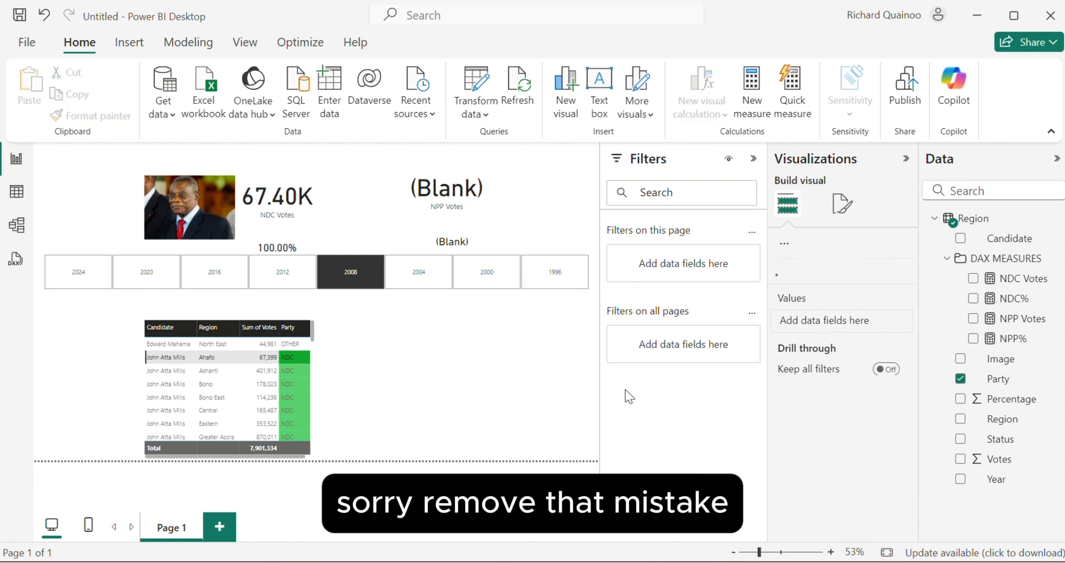
{"action": "left_click_drag", "start_coordinate": [872, 322], "coordinate": [990, 418]}
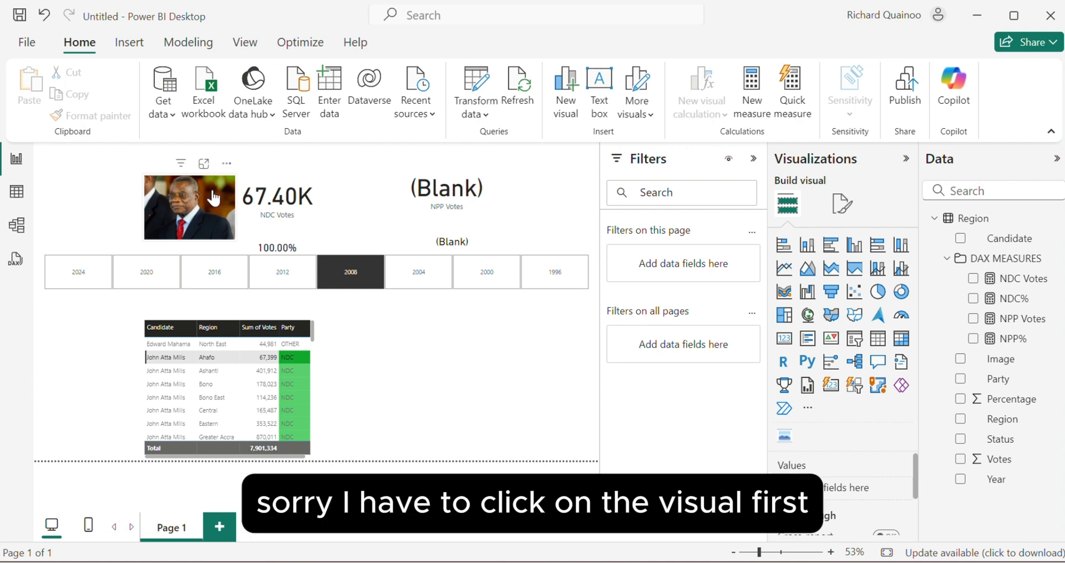
Add Party as a visual-level filter on the candidate image beside the NDC Votes card and restrict it to NDC
{"action": "left_click", "coordinate": [216, 199]}
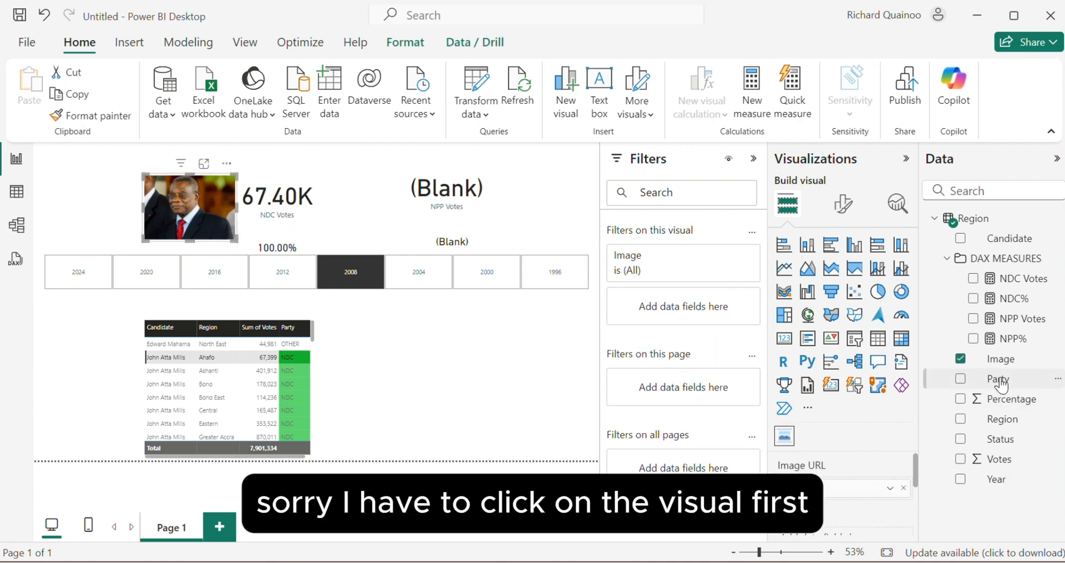
{"action": "left_click_drag", "start_coordinate": [999, 378], "coordinate": [675, 305]}
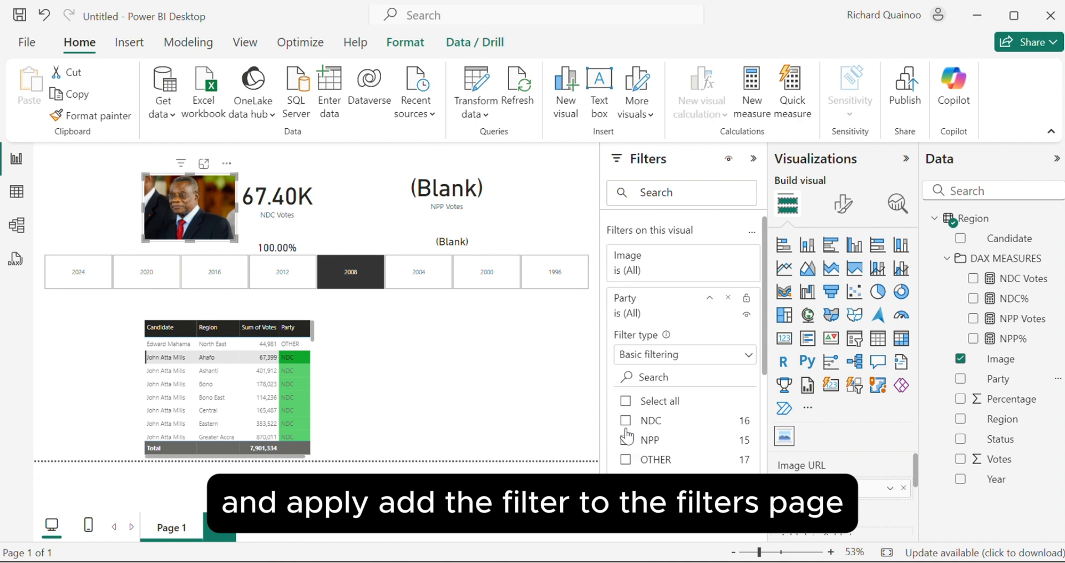
{"action": "left_click", "coordinate": [627, 425]}
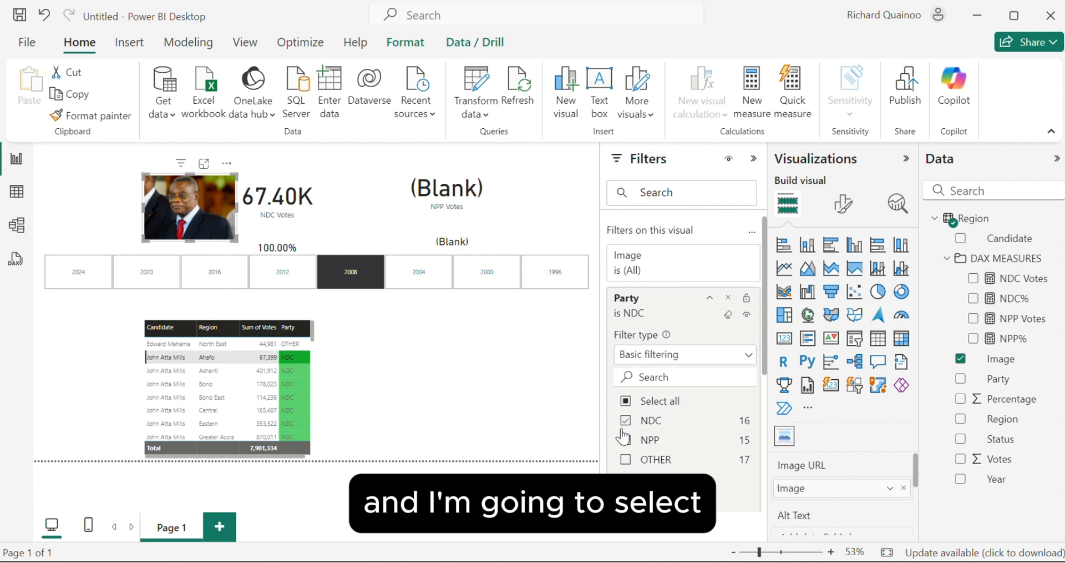
{"action": "left_click", "coordinate": [80, 217]}
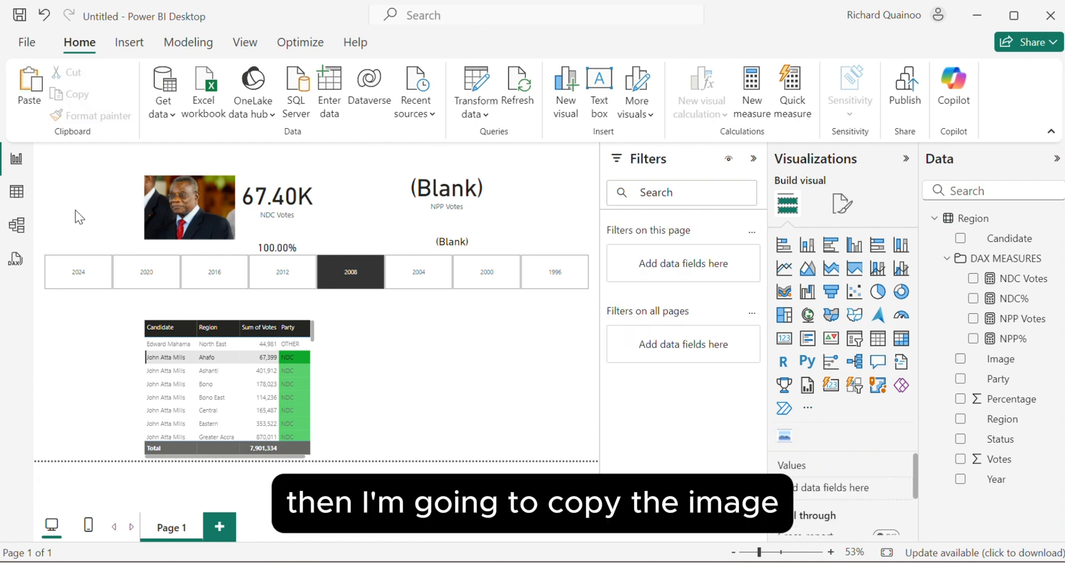
Duplicate the candidate image visual and place the copy beside the NPP Votes card, above the Year slicer
{"action": "left_click", "coordinate": [188, 211]}
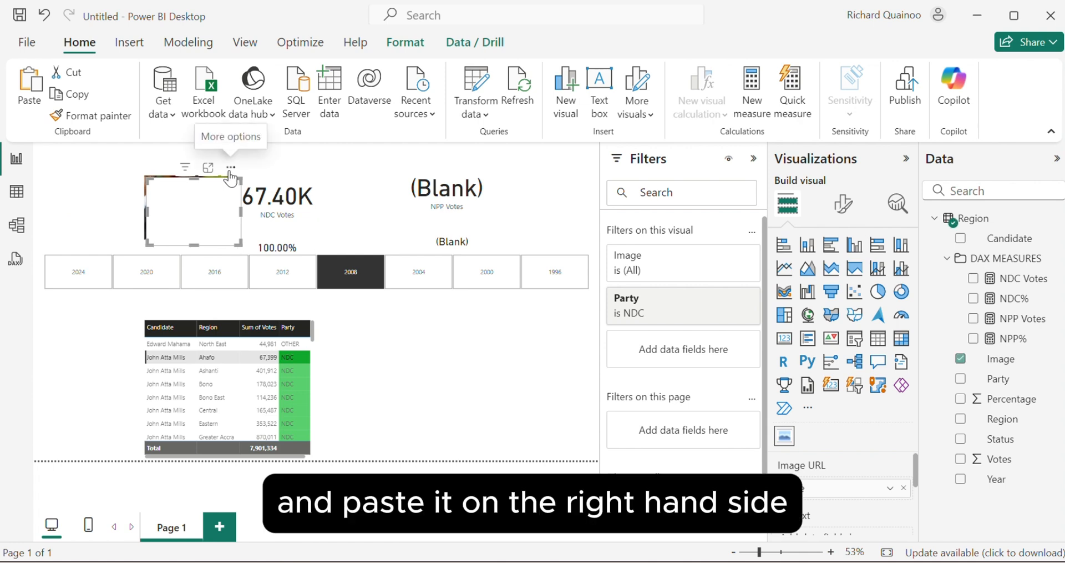
{"action": "key", "text": "ctrl+v"}
{"action": "left_click_drag", "start_coordinate": [495, 201], "coordinate": [568, 166]}
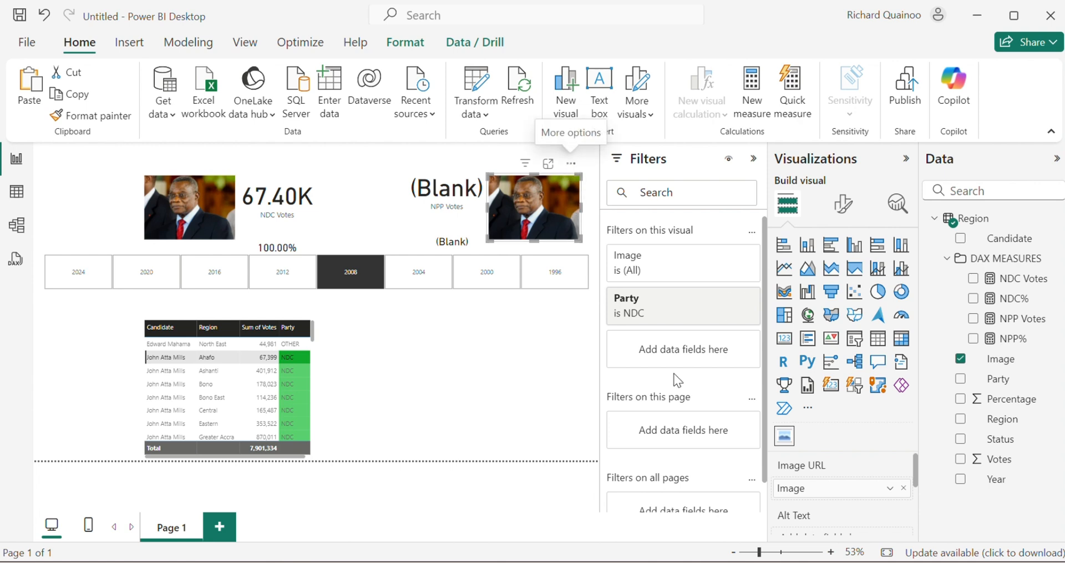
Change the Party filter of the copied candidate image from NDC to NPP
{"action": "left_click", "coordinate": [693, 320]}
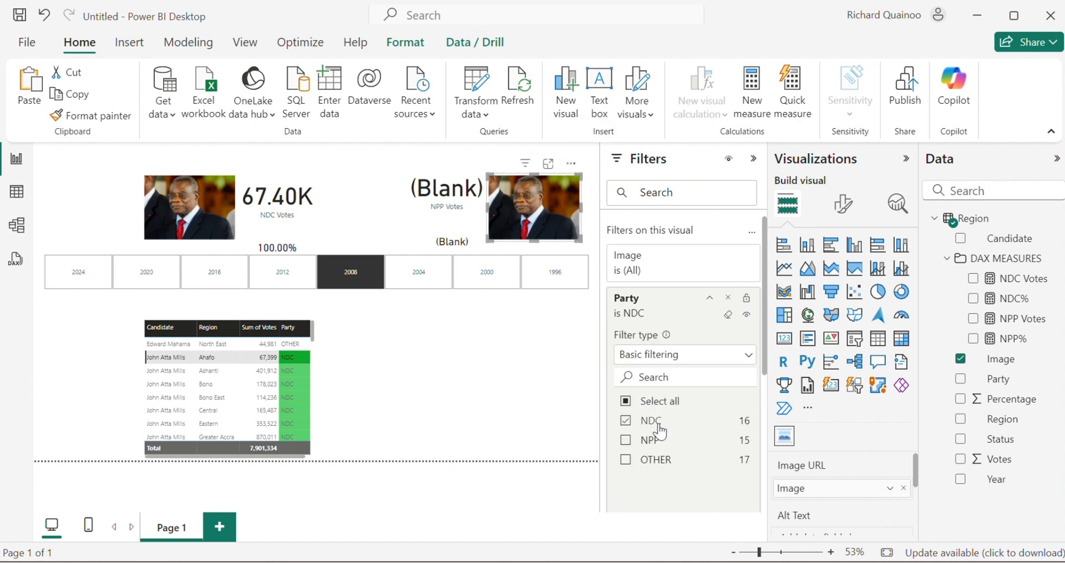
{"action": "left_click", "coordinate": [626, 420]}
{"action": "left_click", "coordinate": [626, 440]}
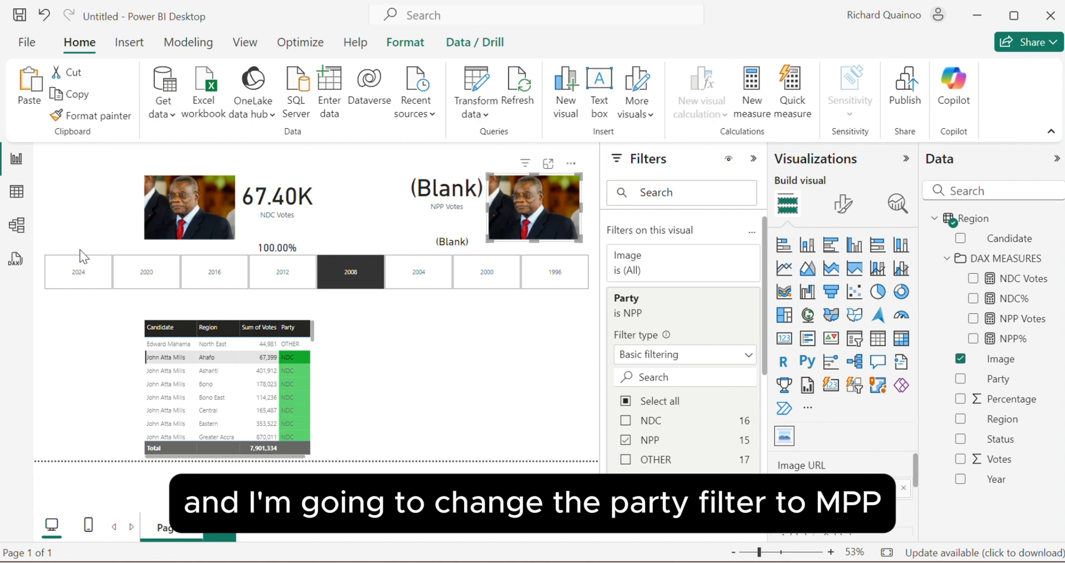
Filter the report to 2024, check the photos with John Mahama's Bono and Bono East rows, and clear the row selection
{"action": "left_click", "coordinate": [109, 279]}
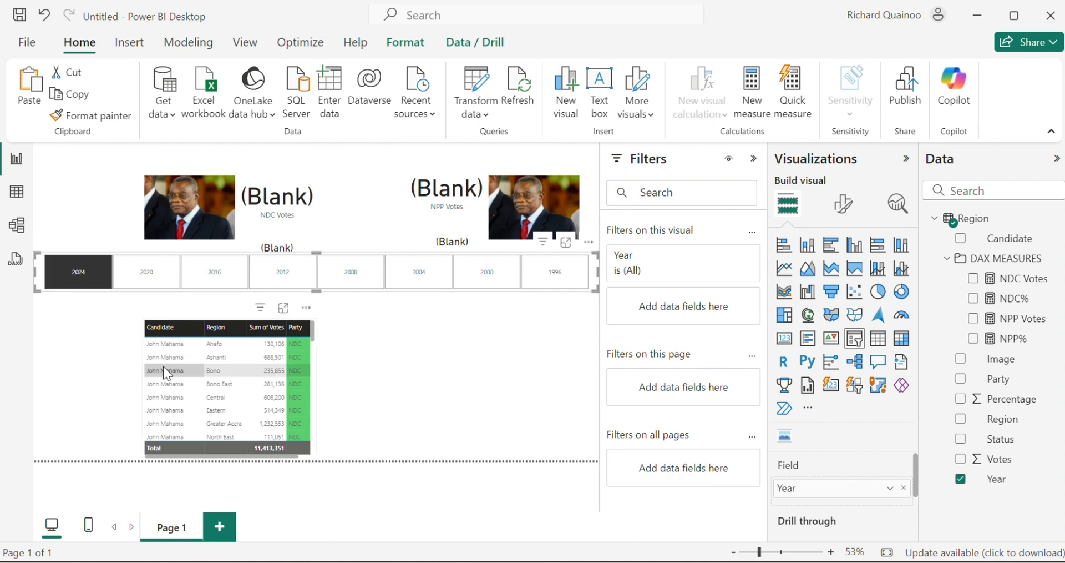
{"action": "left_click", "coordinate": [147, 371]}
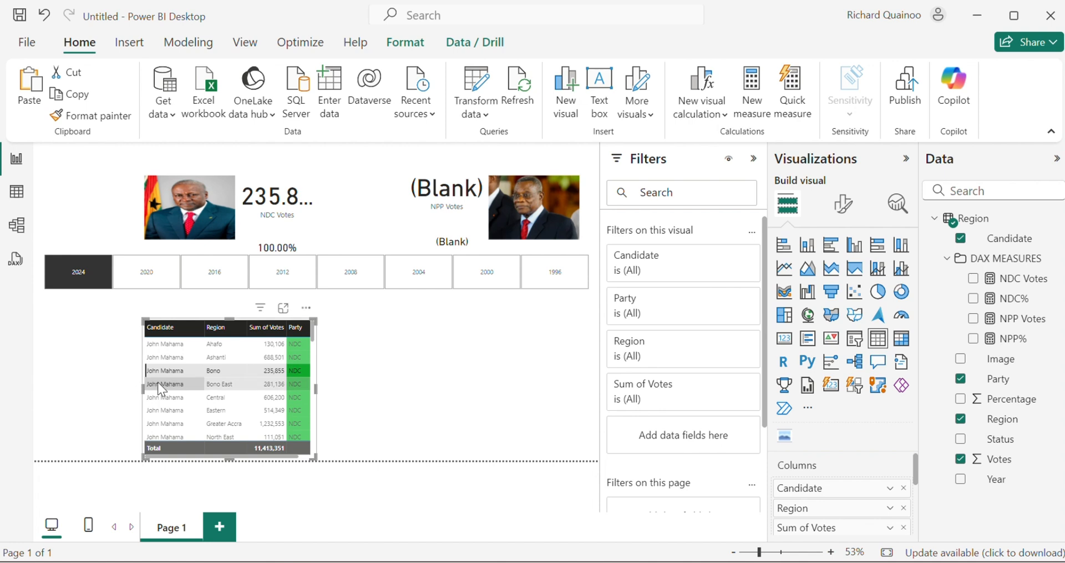
{"action": "left_click", "coordinate": [160, 379]}
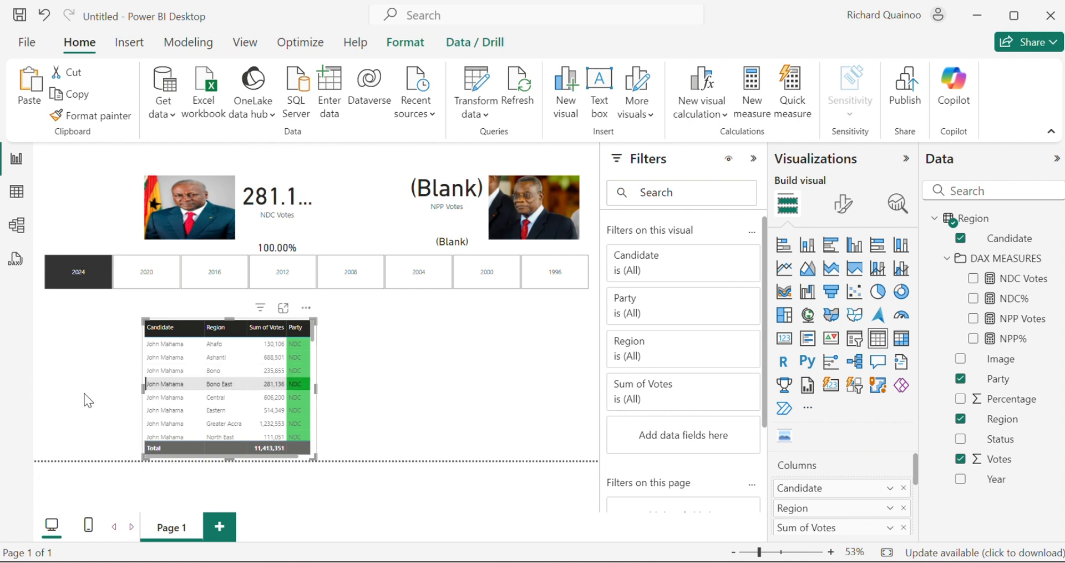
{"action": "left_click", "coordinate": [158, 374]}
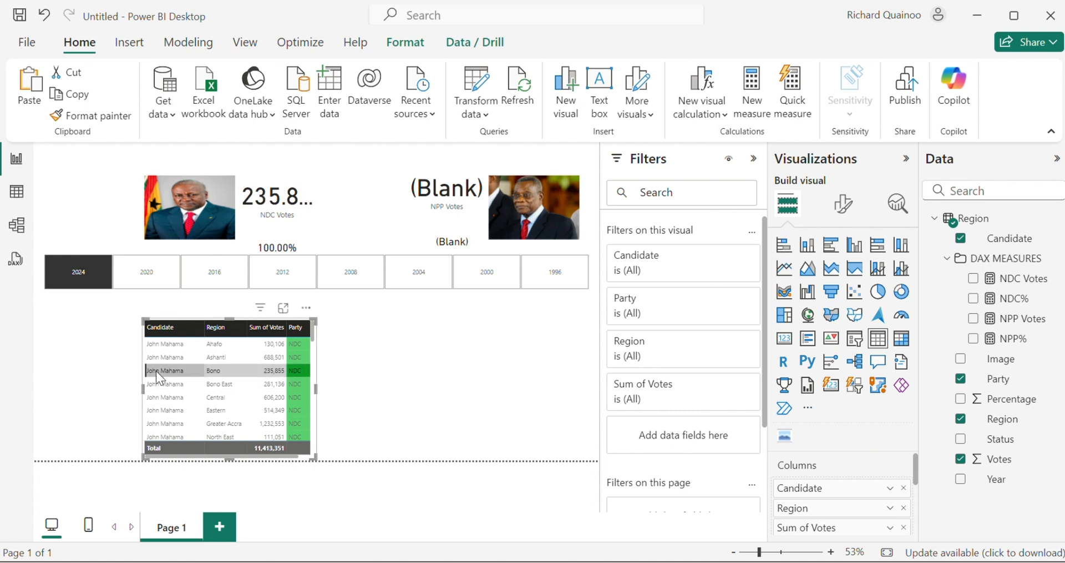
{"action": "left_click", "coordinate": [157, 372]}
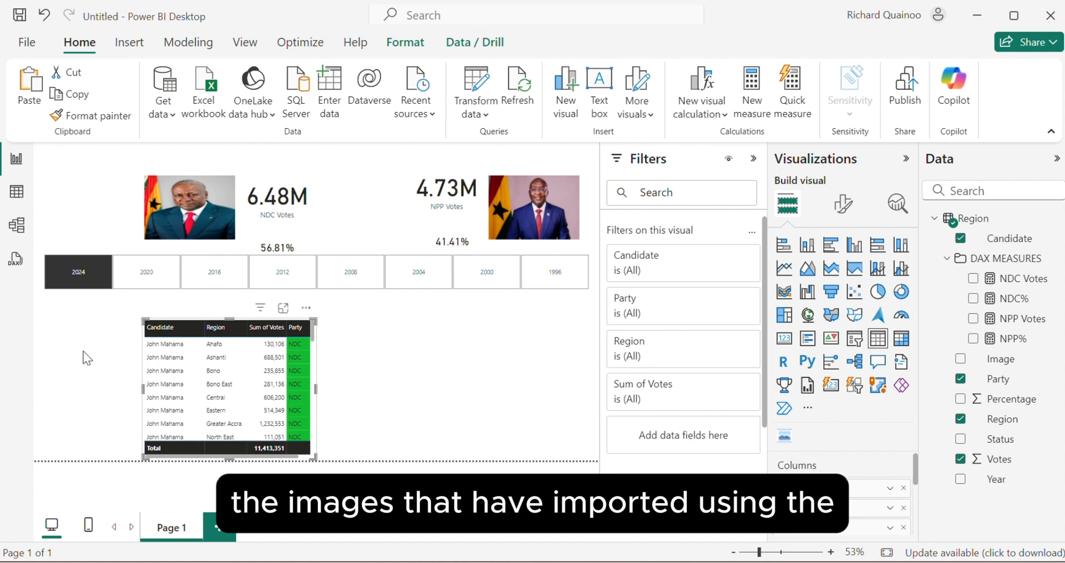
Filter the report to 2020 and check the candidate photos for both parties
{"action": "left_click", "coordinate": [154, 272]}
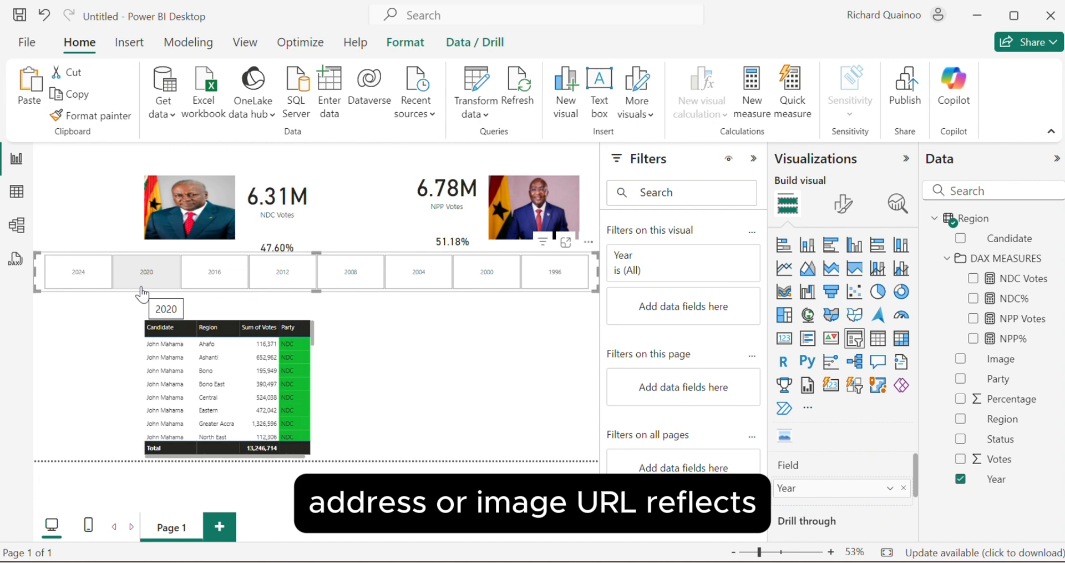
{"action": "left_click", "coordinate": [141, 286]}
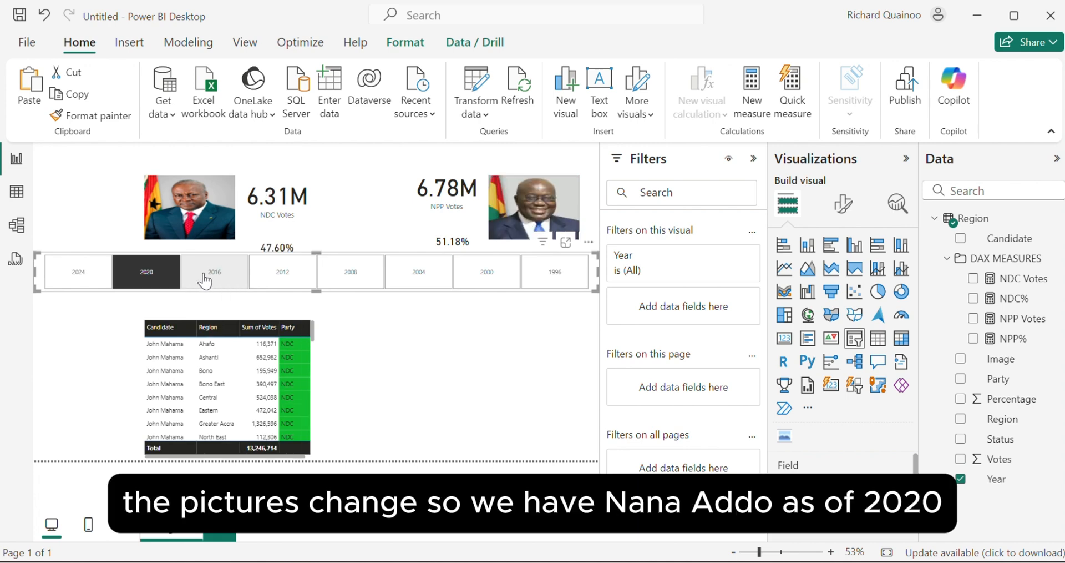
Filter the report by each election year from 2016 back to 1996 and check the candidate photos for both parties
{"action": "left_click", "coordinate": [208, 281]}
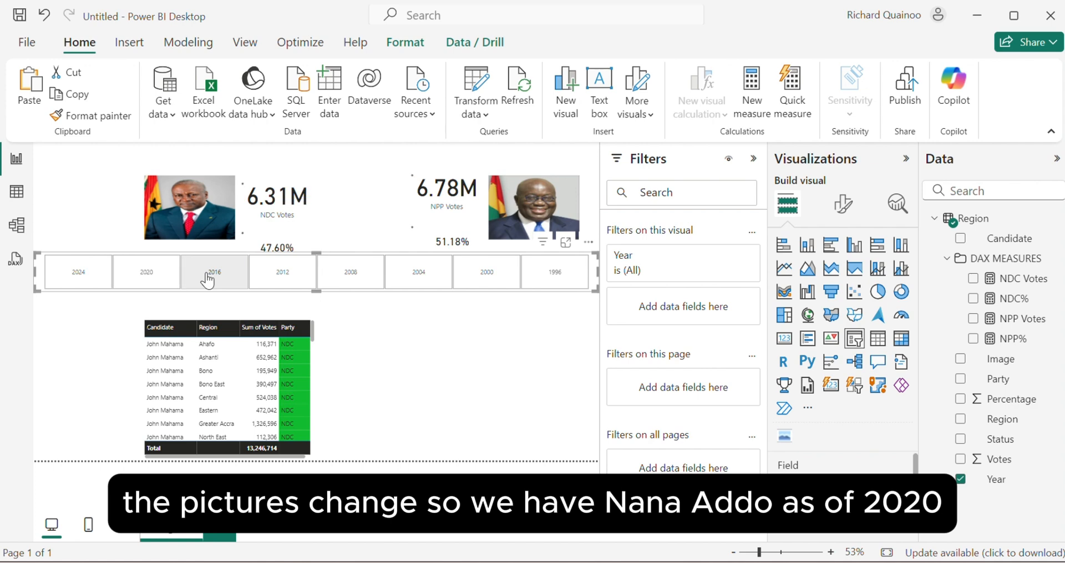
{"action": "left_click", "coordinate": [284, 286]}
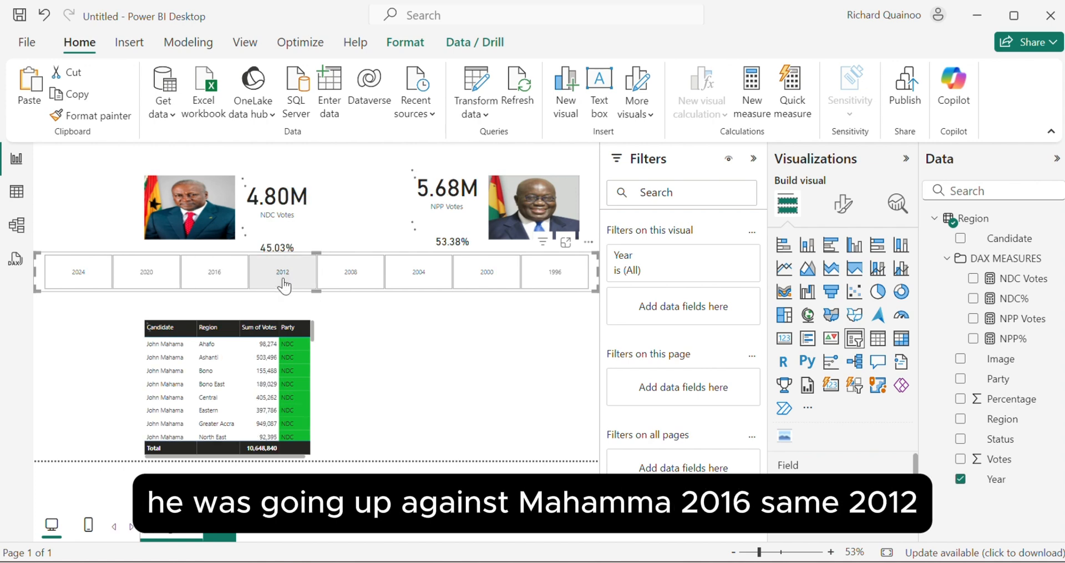
{"action": "left_click", "coordinate": [353, 286]}
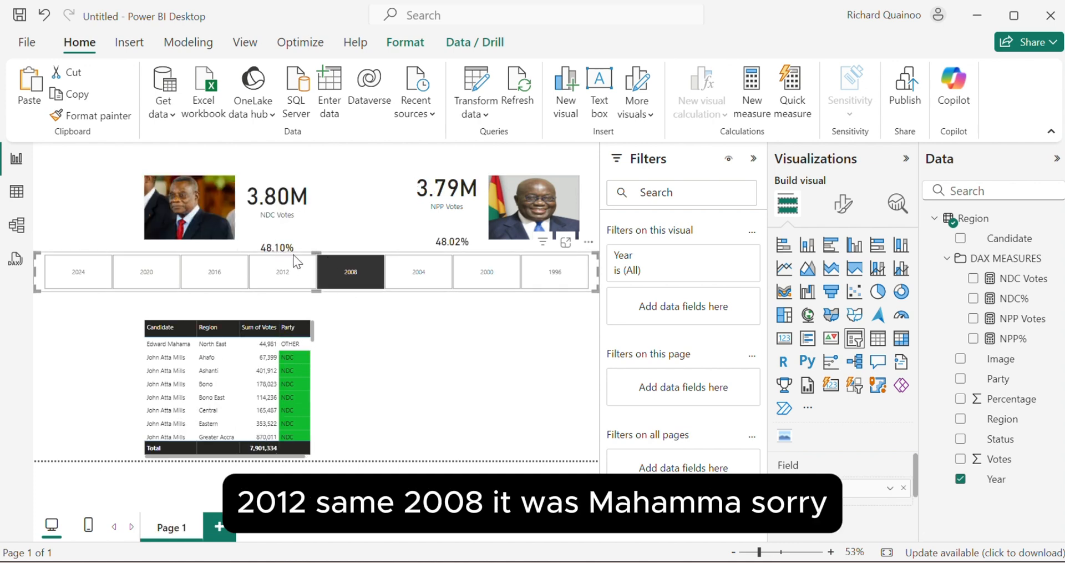
{"action": "left_click", "coordinate": [420, 279]}
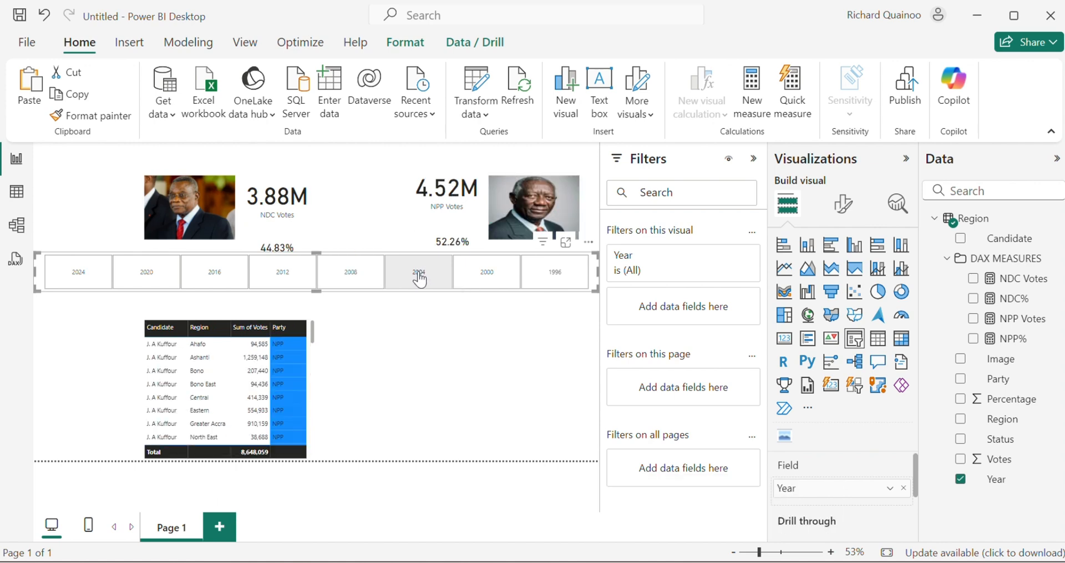
{"action": "left_click", "coordinate": [510, 276]}
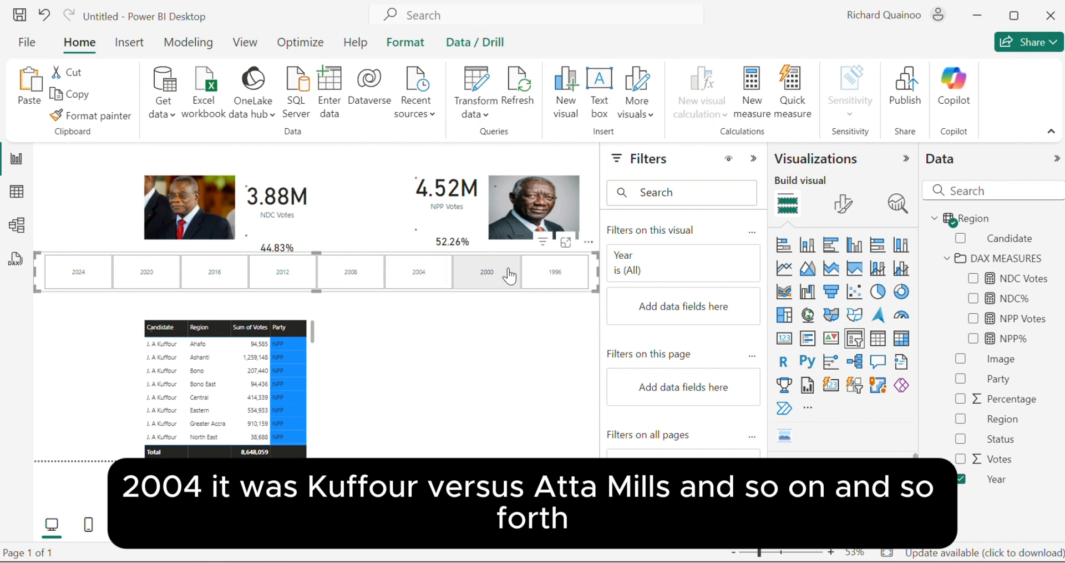
{"action": "left_click", "coordinate": [558, 280]}
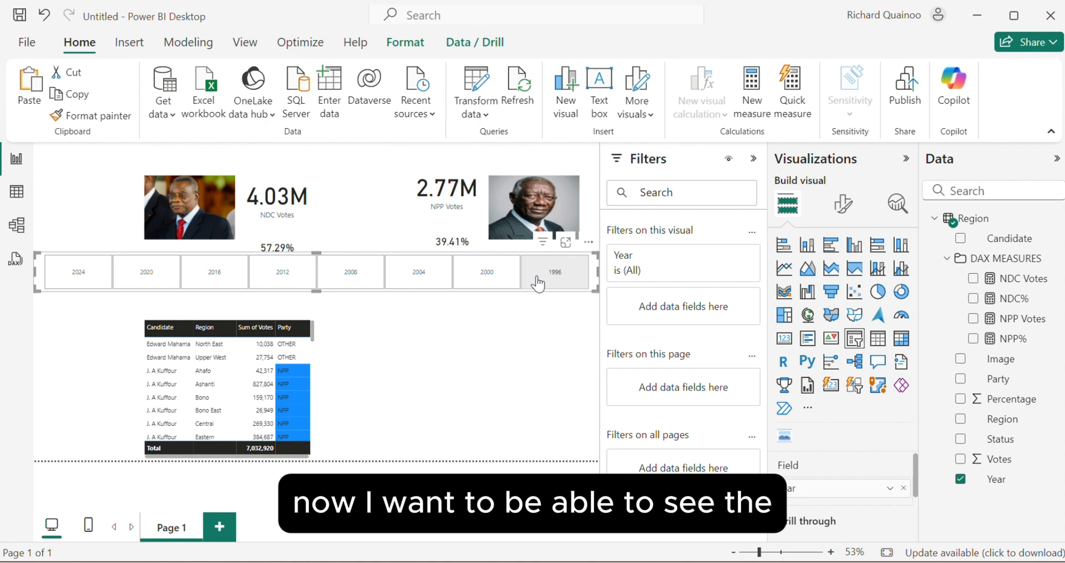
{"action": "left_click", "coordinate": [537, 283]}
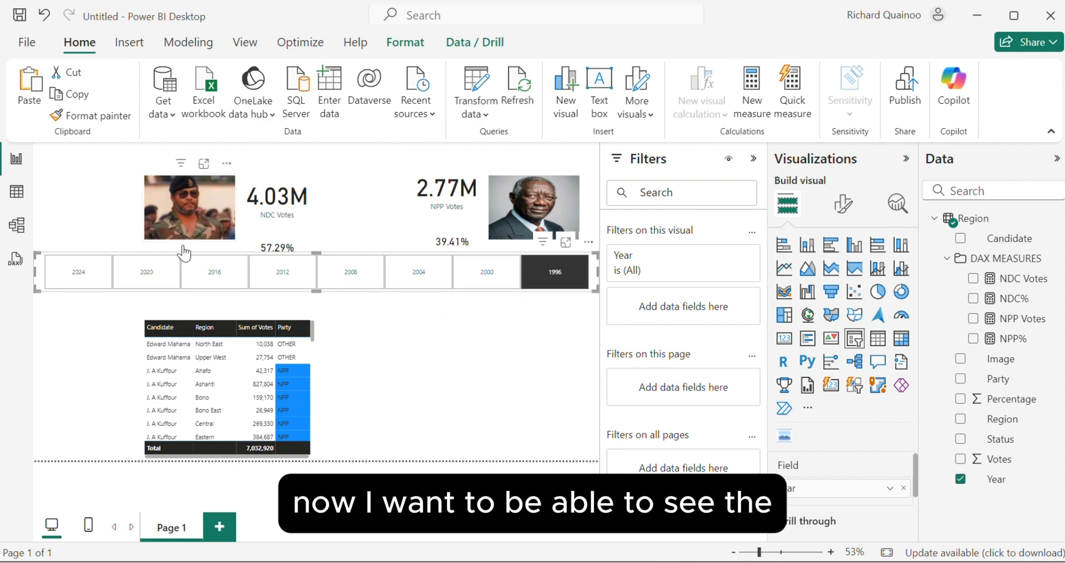
Add a new card visual showing the Candidate field and filter it to the NDC party
{"action": "left_click", "coordinate": [485, 321]}
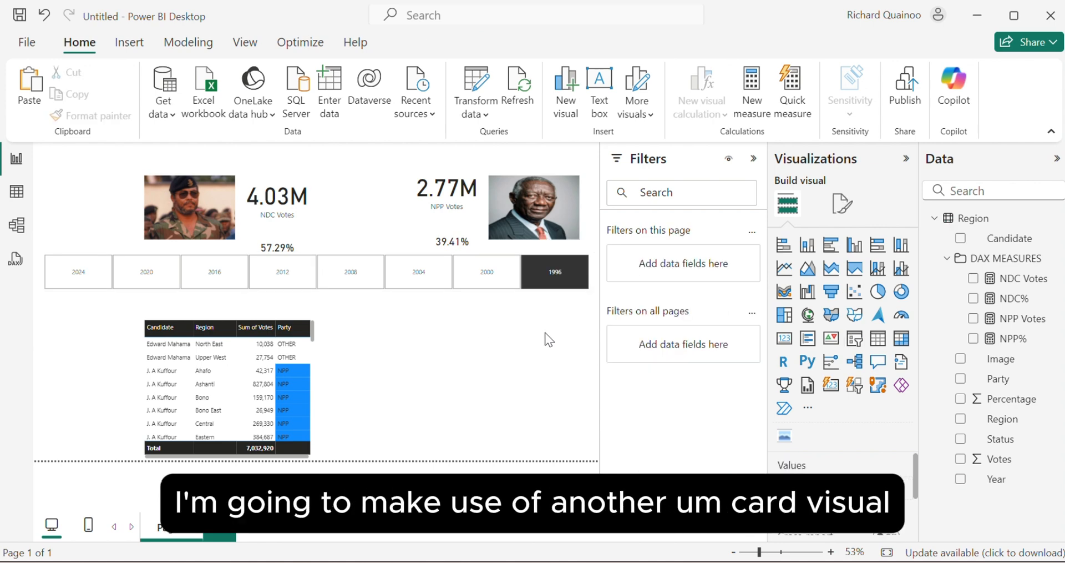
{"action": "left_click", "coordinate": [783, 342]}
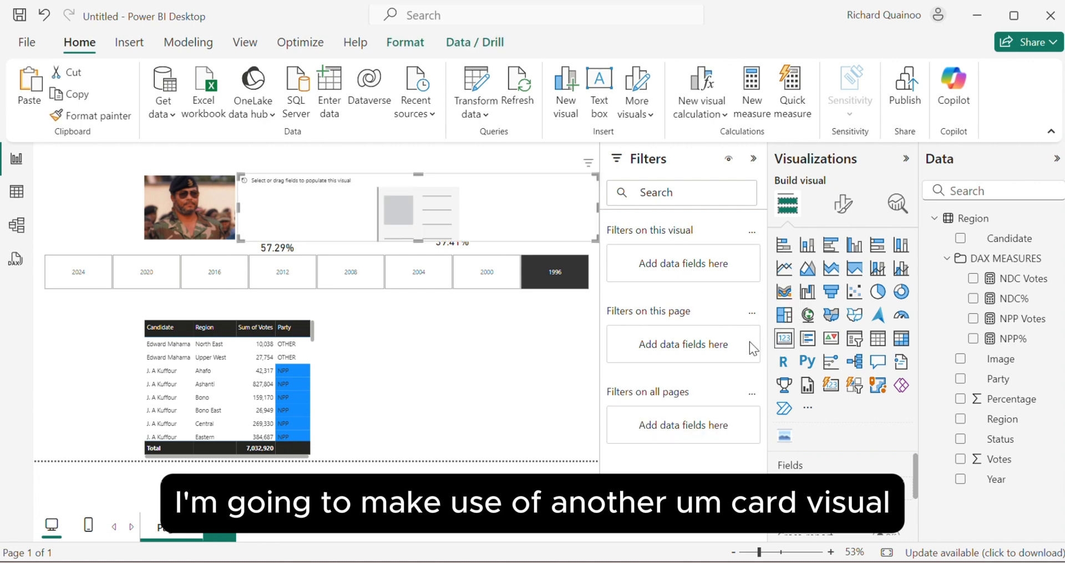
{"action": "left_click", "coordinate": [966, 240]}
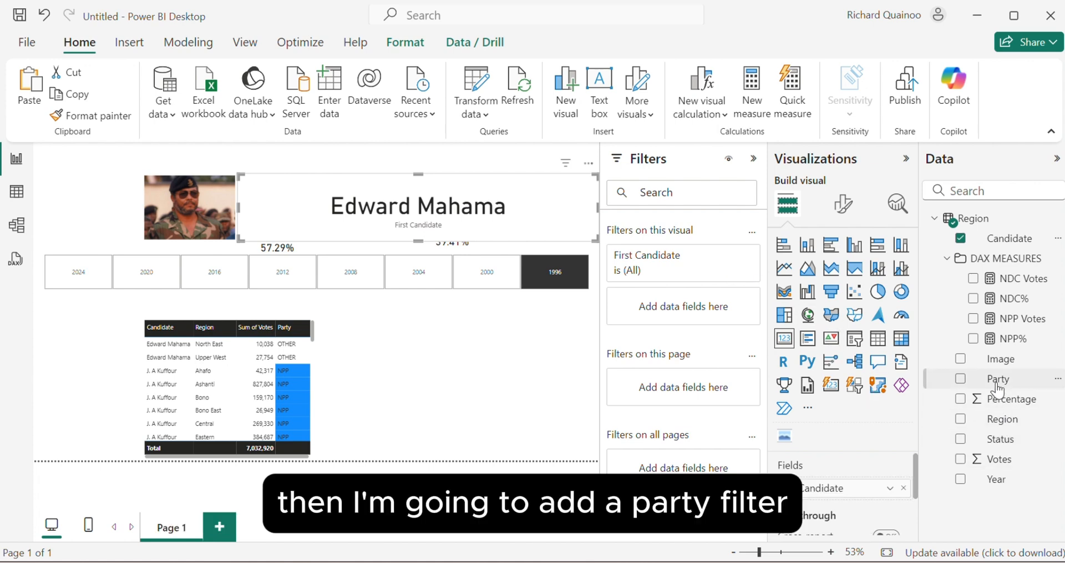
{"action": "left_click_drag", "start_coordinate": [998, 389], "coordinate": [676, 314]}
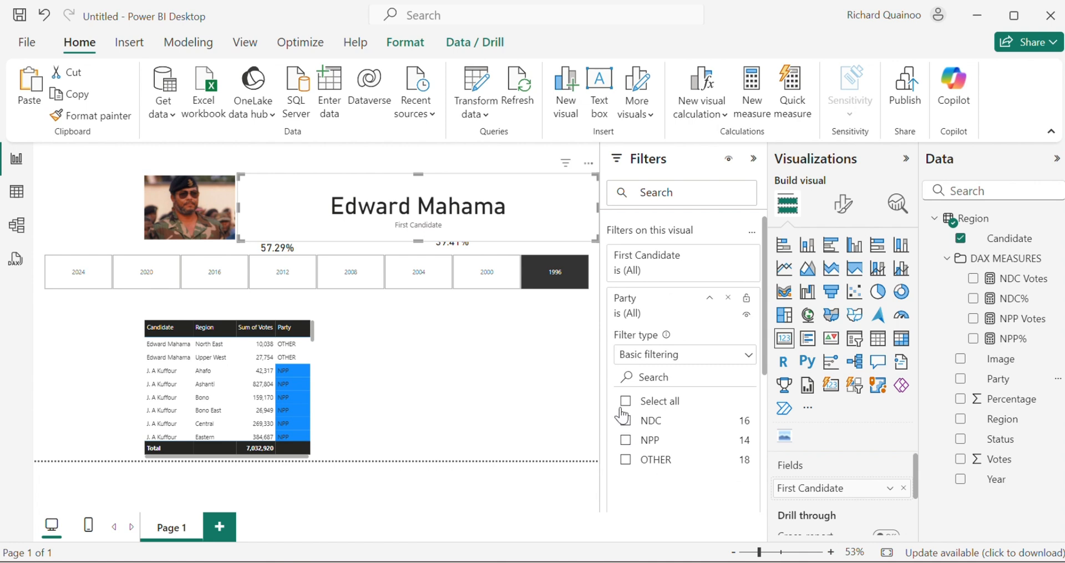
{"action": "left_click", "coordinate": [625, 420]}
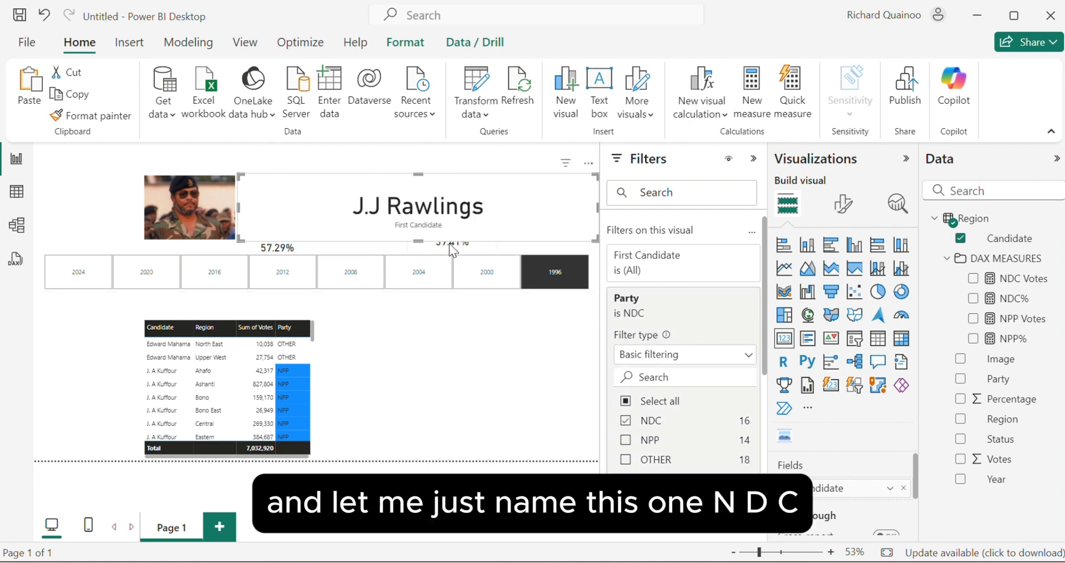
Turn off the candidate card's category label and set its callout value font size to 20
{"action": "left_click", "coordinate": [843, 204]}
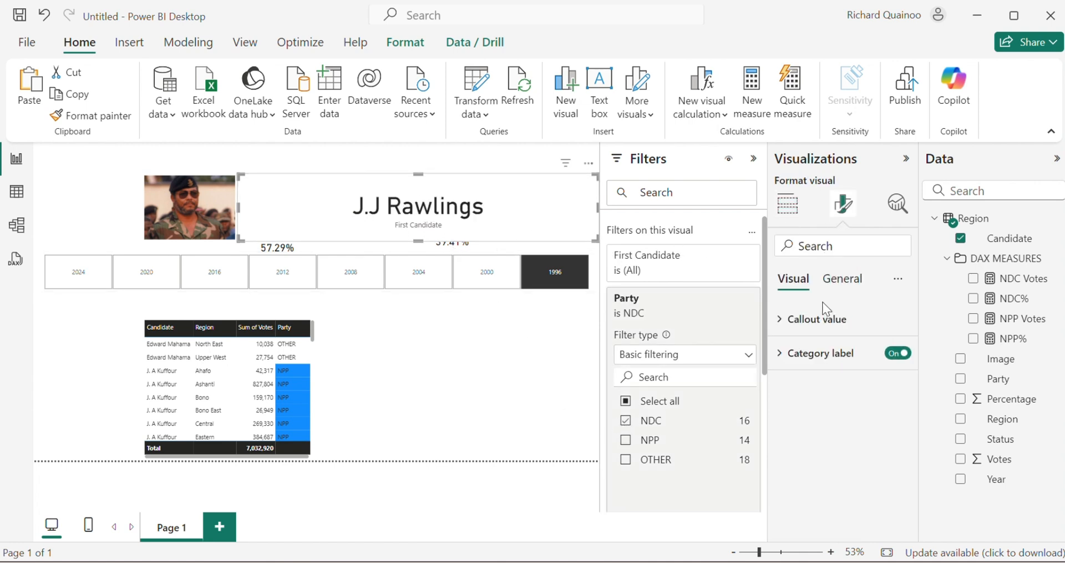
{"action": "left_click", "coordinate": [899, 354]}
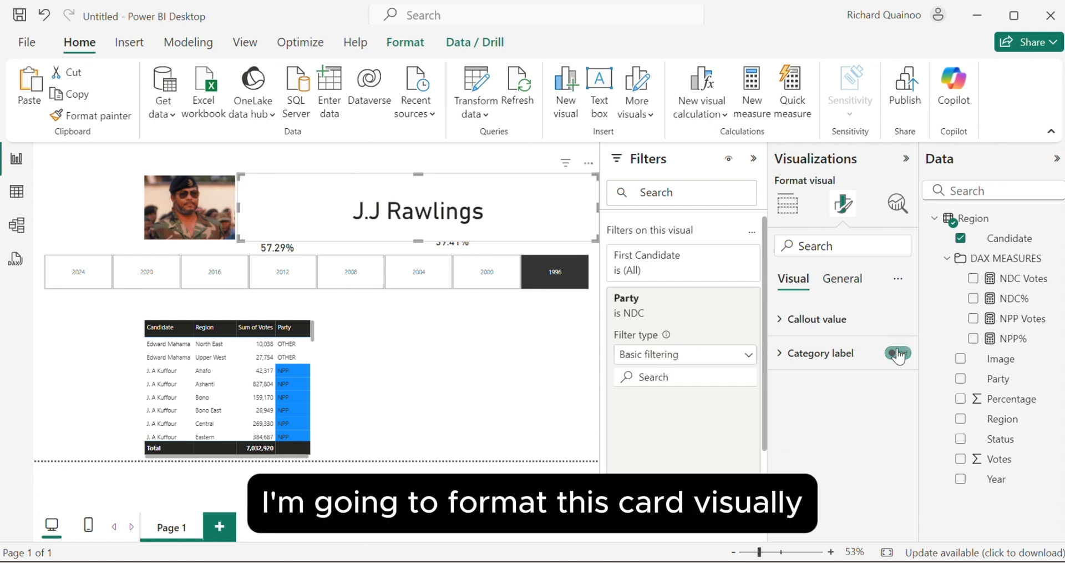
{"action": "left_click", "coordinate": [819, 319]}
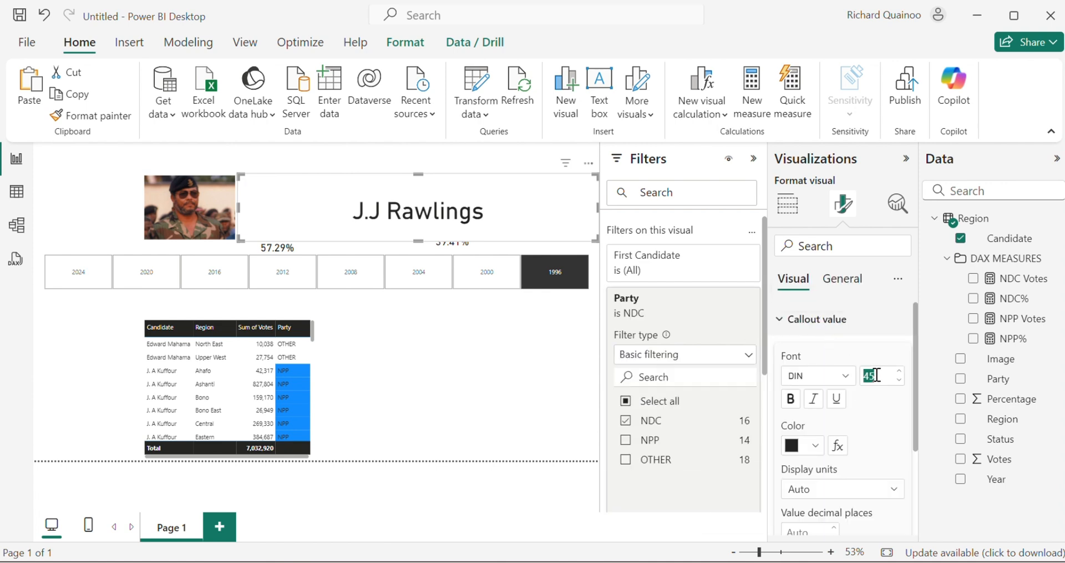
{"action": "type", "text": "20"}
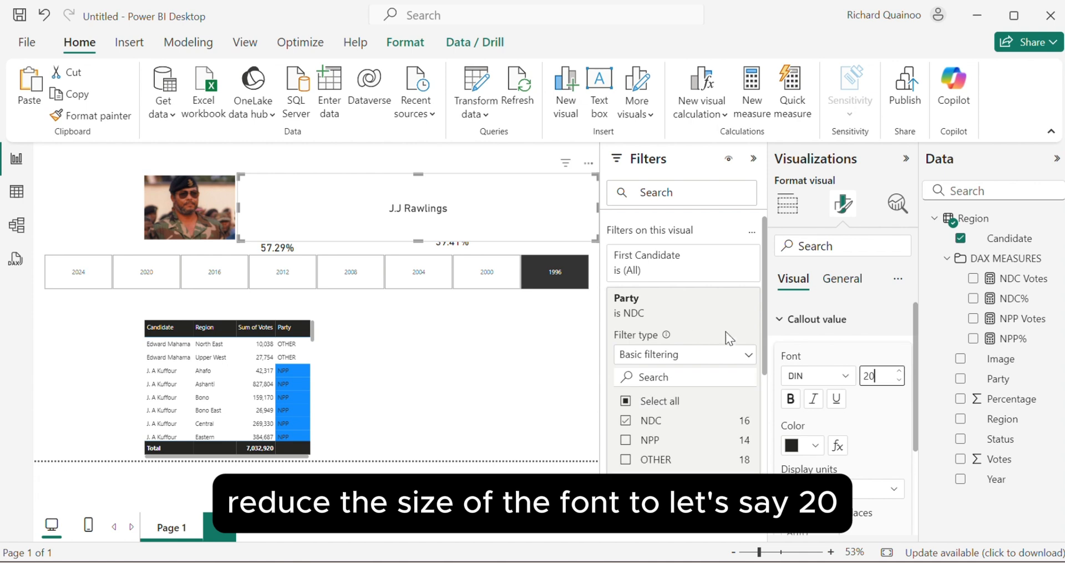
Shrink the candidate name card to fit beneath the NDC candidate's photo and turn off its background
{"action": "left_click_drag", "start_coordinate": [592, 177], "coordinate": [280, 224]}
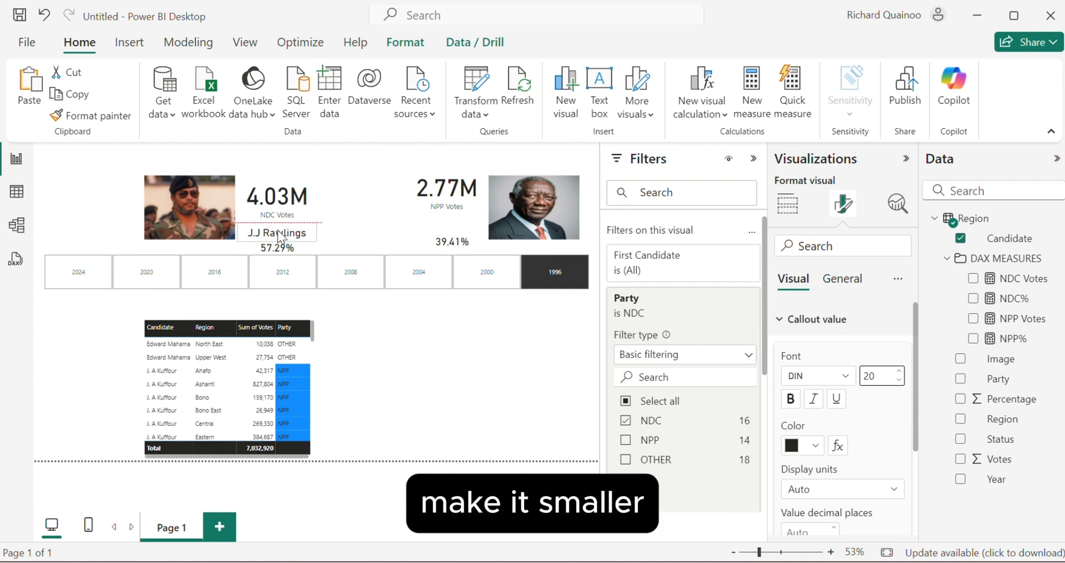
{"action": "left_click", "coordinate": [844, 279]}
{"action": "left_click", "coordinate": [802, 386]}
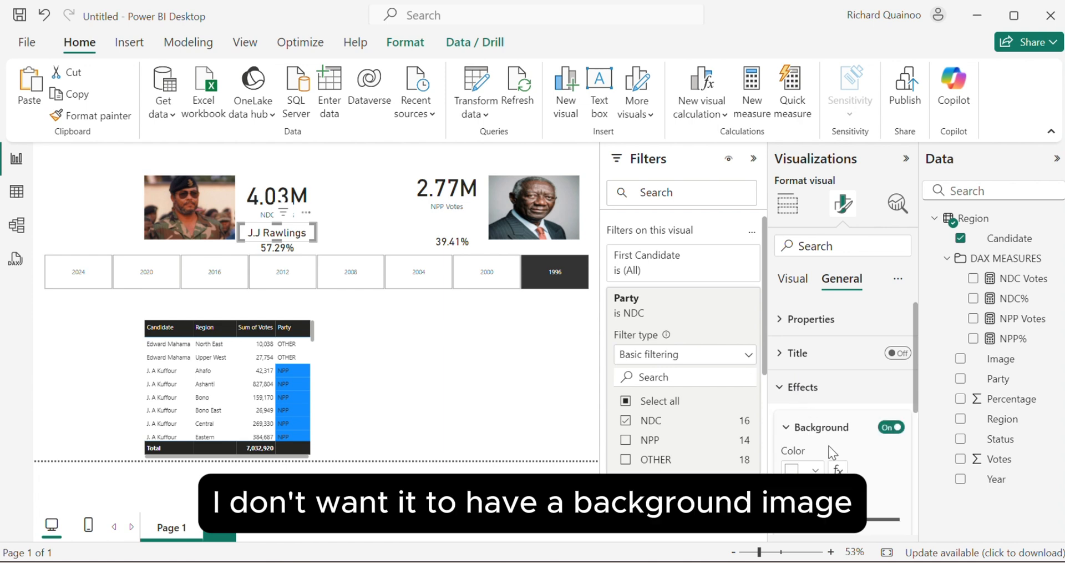
{"action": "left_click", "coordinate": [883, 430]}
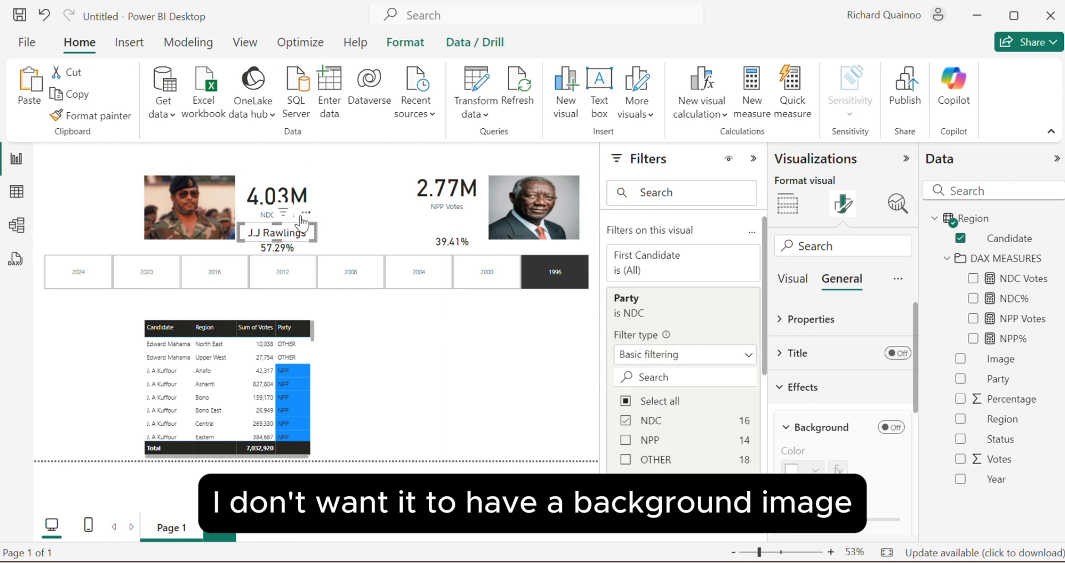
{"action": "left_click_drag", "start_coordinate": [303, 224], "coordinate": [197, 237]}
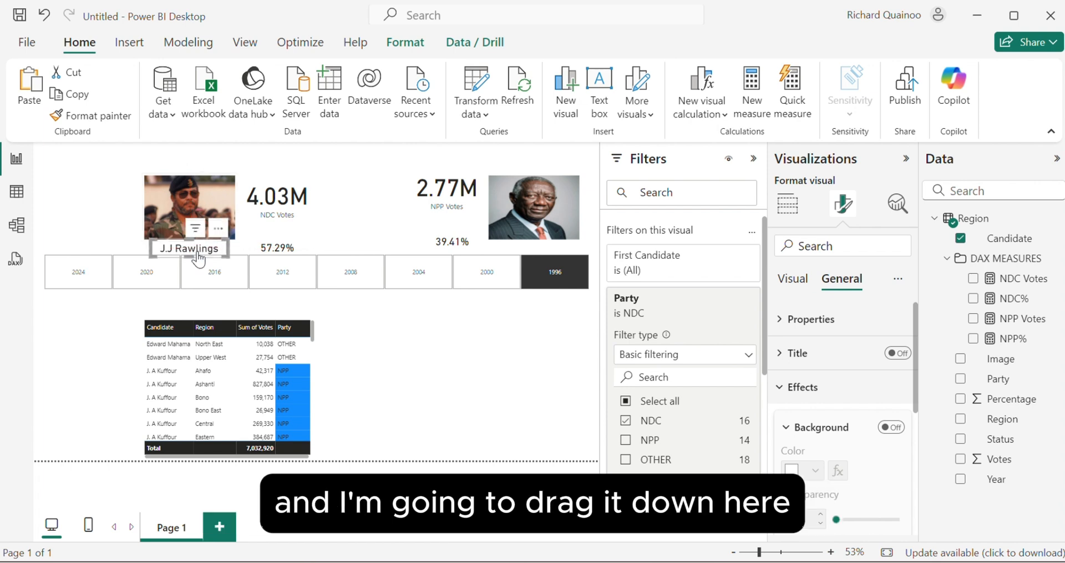
{"action": "left_click", "coordinate": [199, 253]}
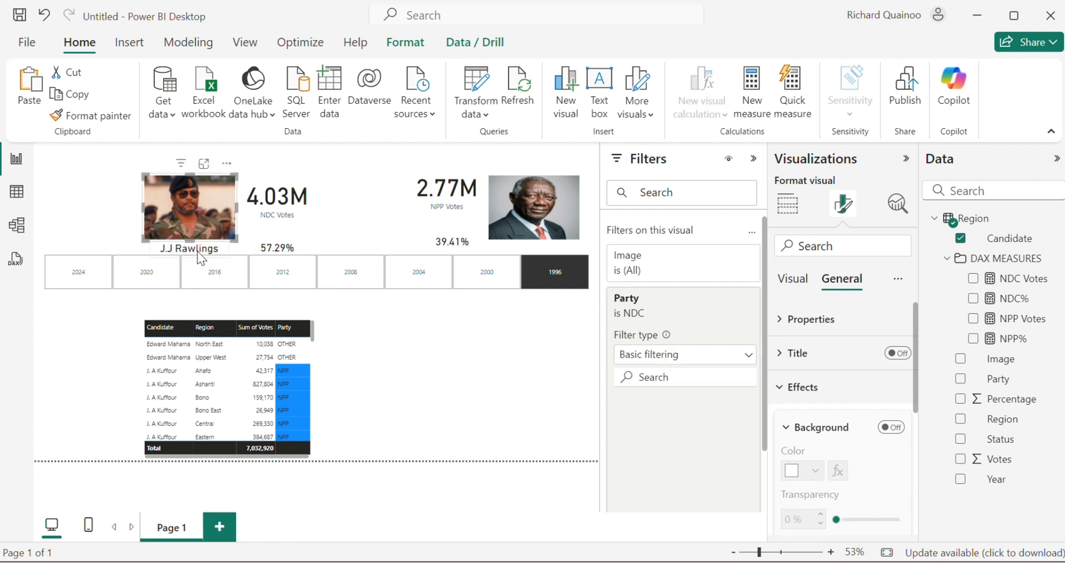
{"action": "left_click", "coordinate": [465, 366]}
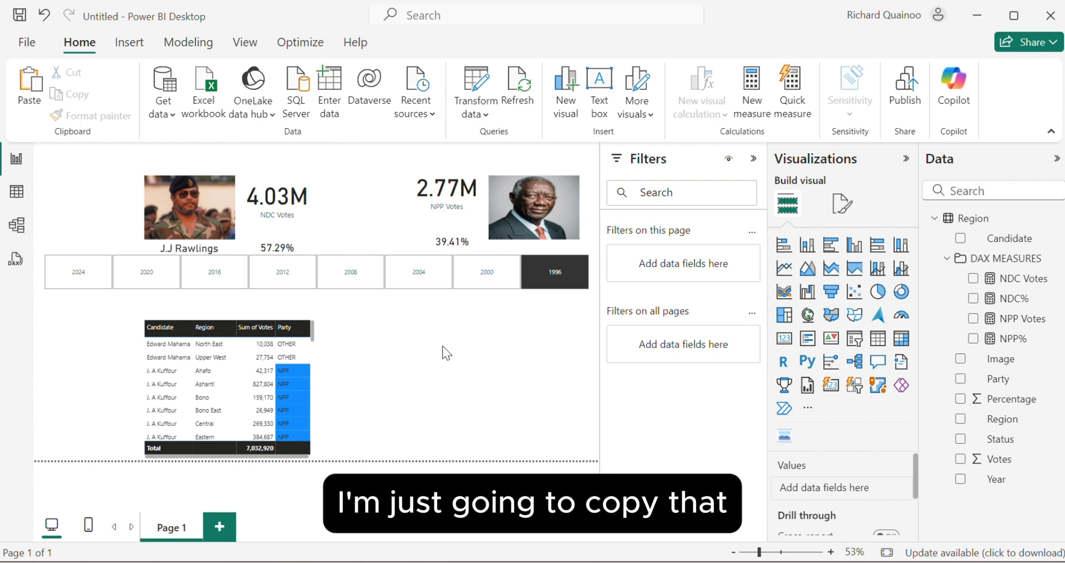
{"action": "left_click", "coordinate": [191, 211]}
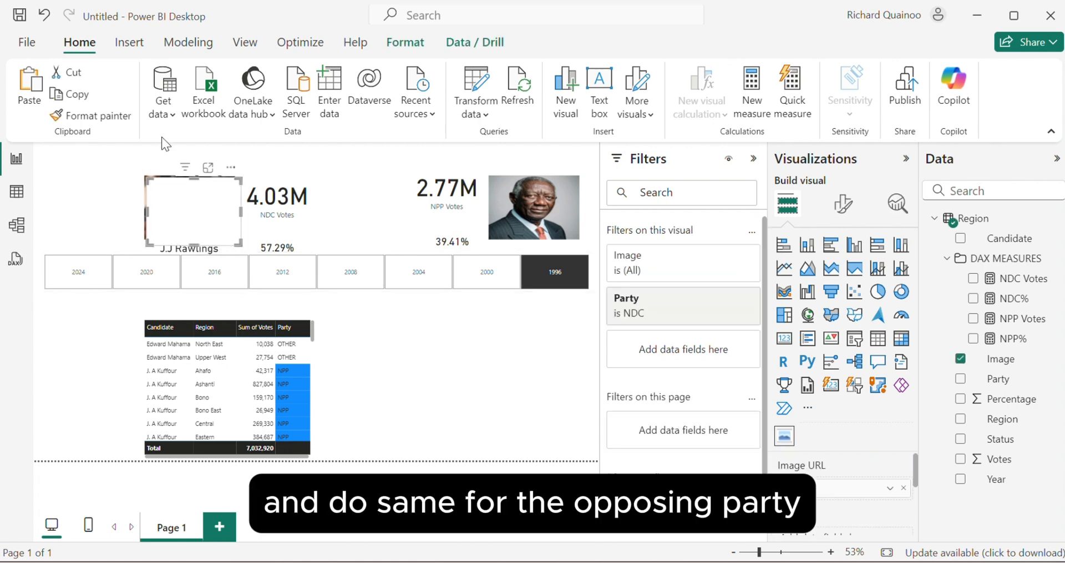
{"action": "left_click", "coordinate": [230, 167]}
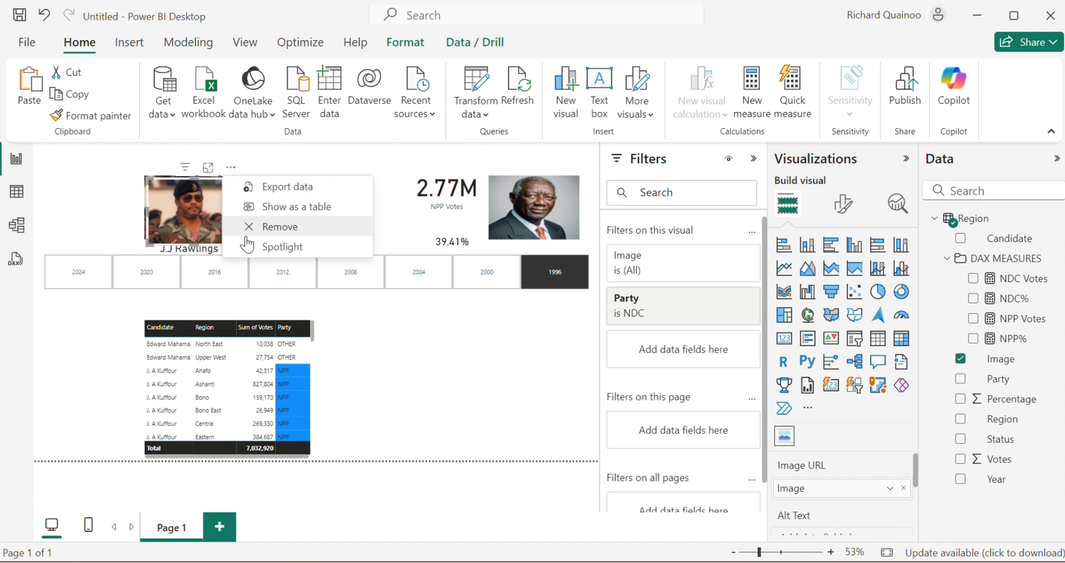
{"action": "left_click", "coordinate": [276, 237]}
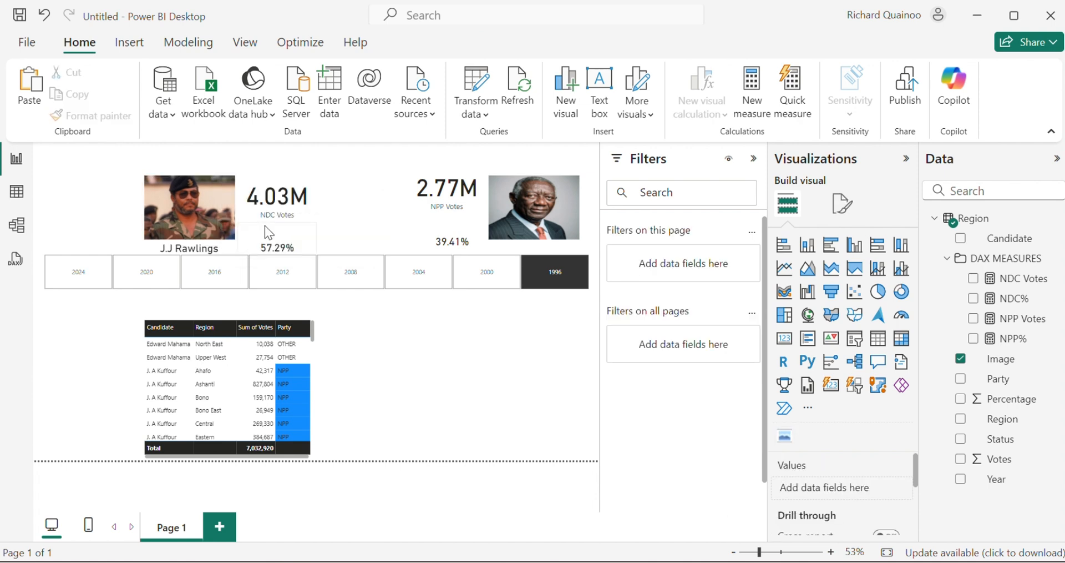
Duplicate the NDC candidate name card and place the copy beneath the NPP candidate's photo
{"action": "left_click", "coordinate": [194, 250]}
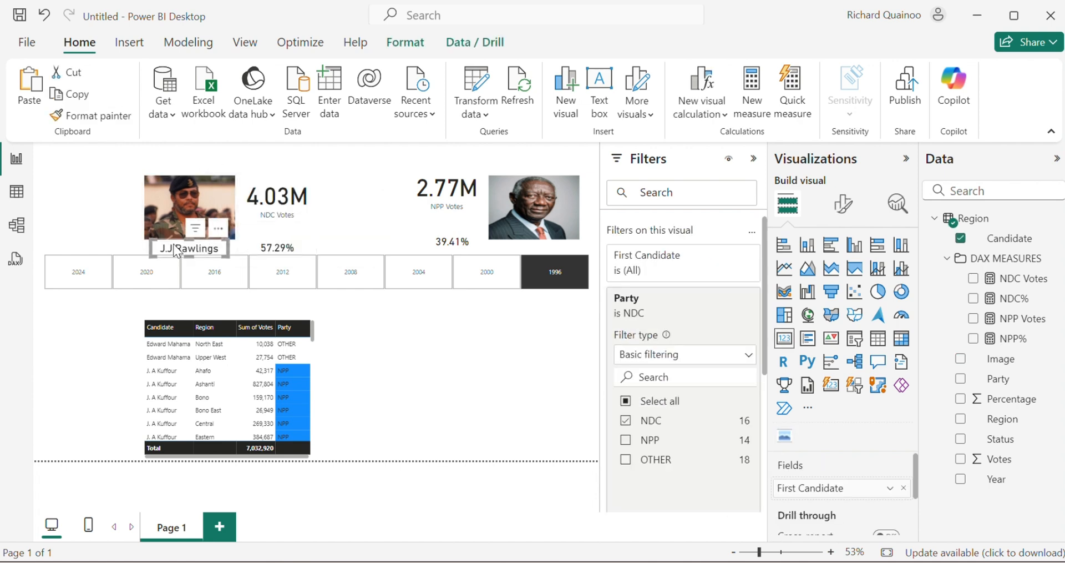
{"action": "left_click", "coordinate": [394, 315]}
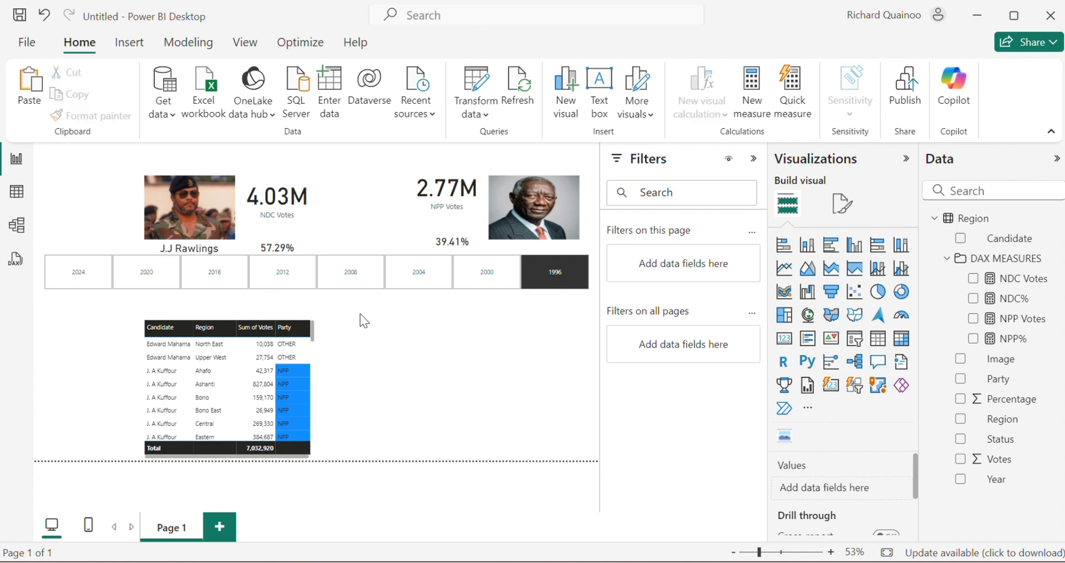
{"action": "key", "text": "ctrl+v"}
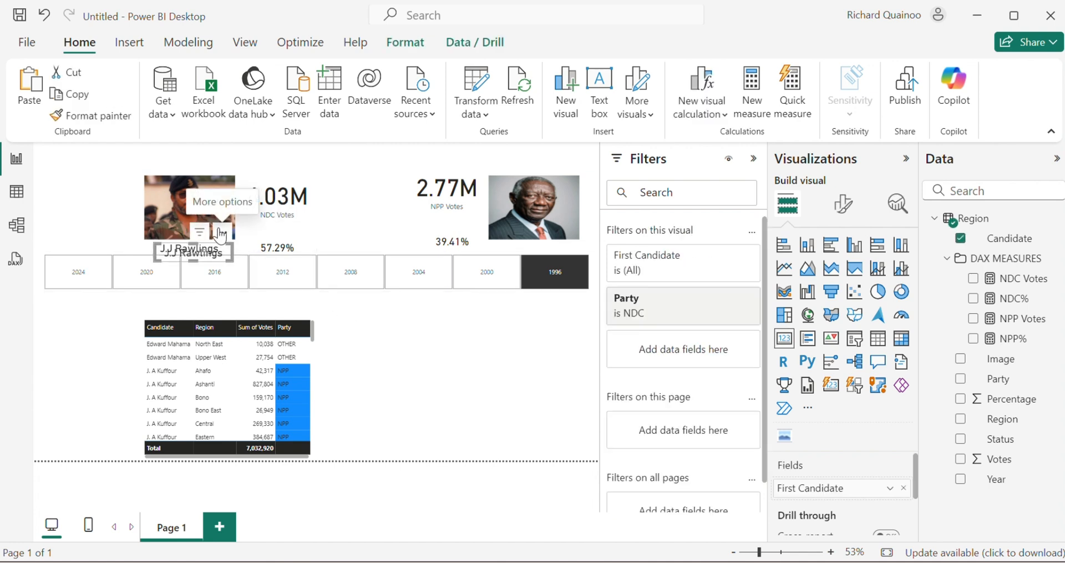
{"action": "left_click_drag", "start_coordinate": [218, 235], "coordinate": [370, 258]}
{"action": "left_click_drag", "start_coordinate": [527, 247], "coordinate": [589, 226]}
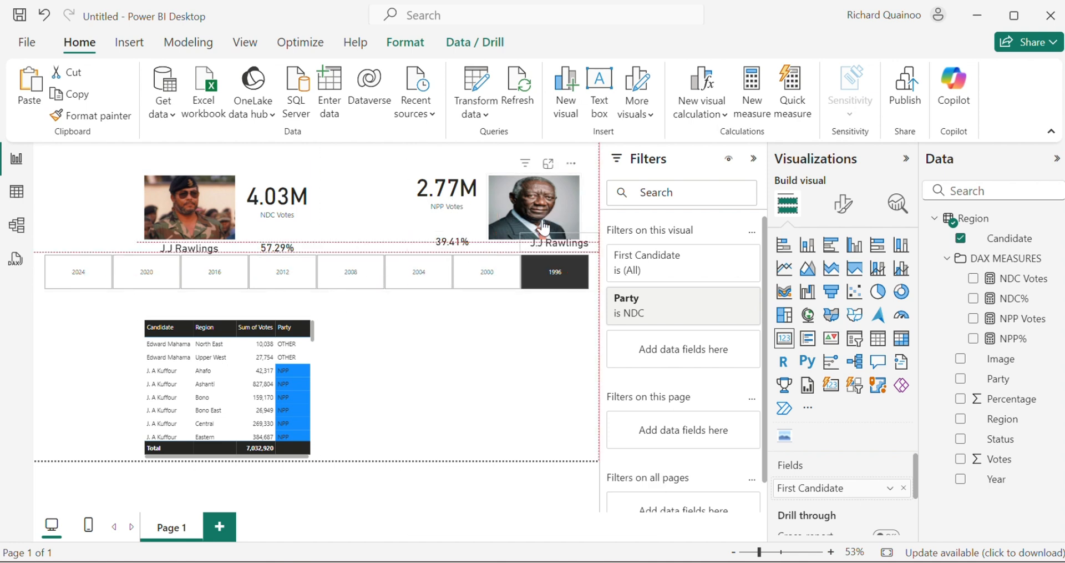
{"action": "left_click_drag", "start_coordinate": [505, 233], "coordinate": [510, 228]}
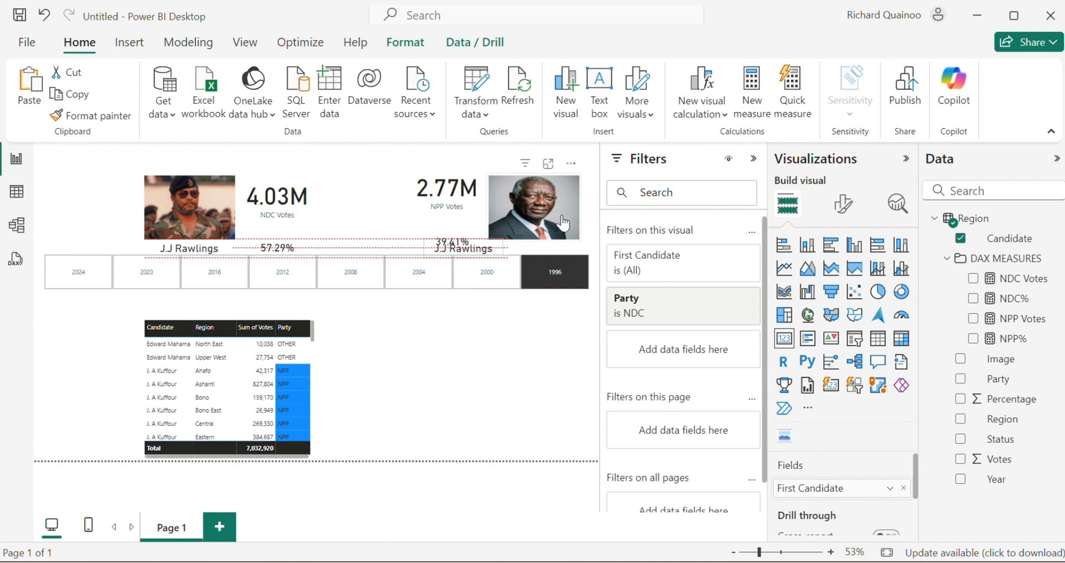
{"action": "left_click", "coordinate": [491, 229]}
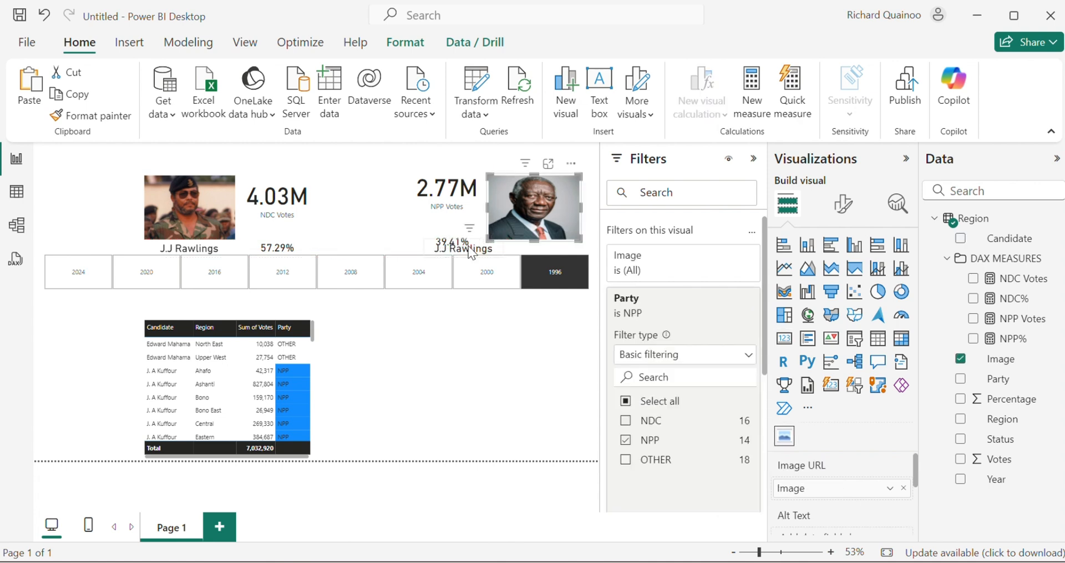
{"action": "left_click", "coordinate": [471, 252]}
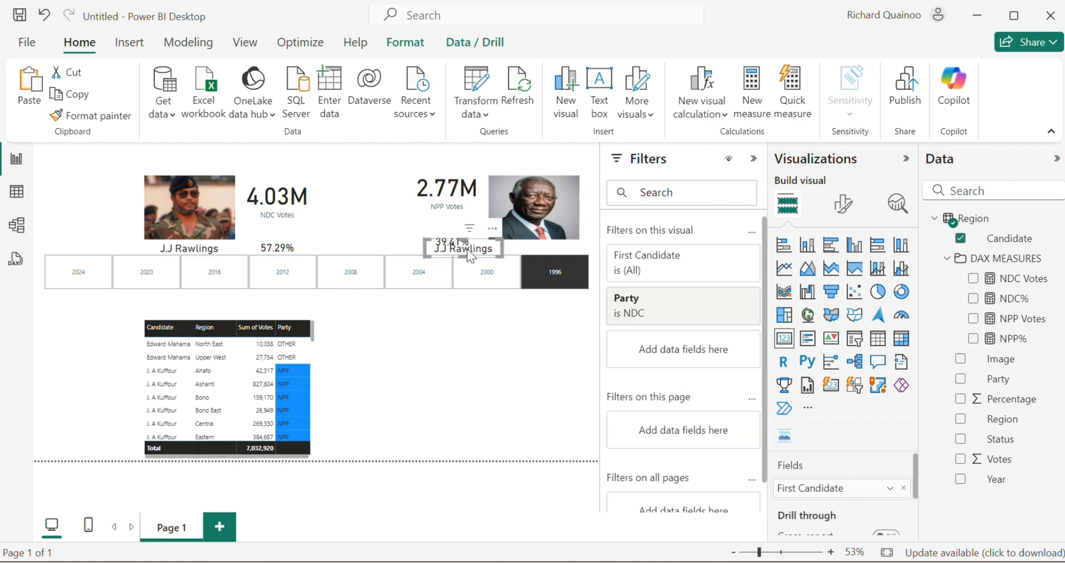
{"action": "left_click_drag", "start_coordinate": [467, 249], "coordinate": [533, 246]}
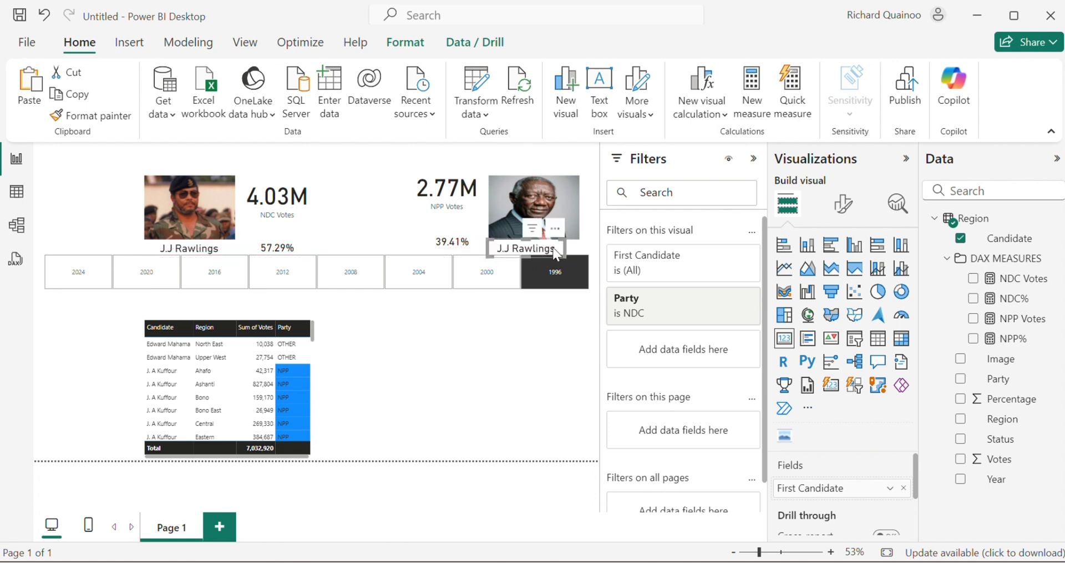
Change the Party filter of the copied candidate name card from NDC to NPP
{"action": "left_click", "coordinate": [645, 323]}
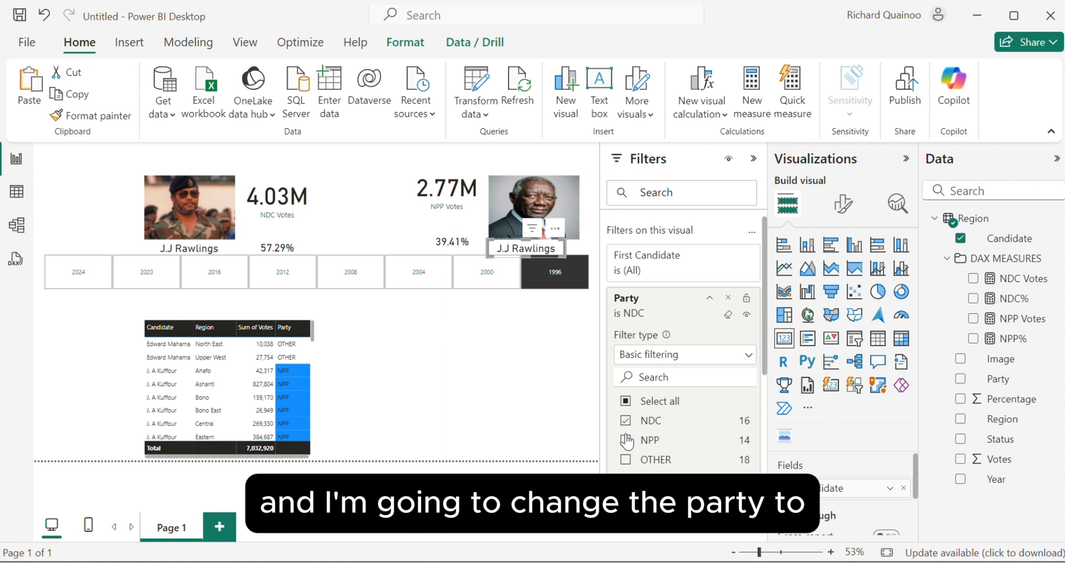
{"action": "left_click", "coordinate": [627, 441]}
{"action": "left_click", "coordinate": [627, 422]}
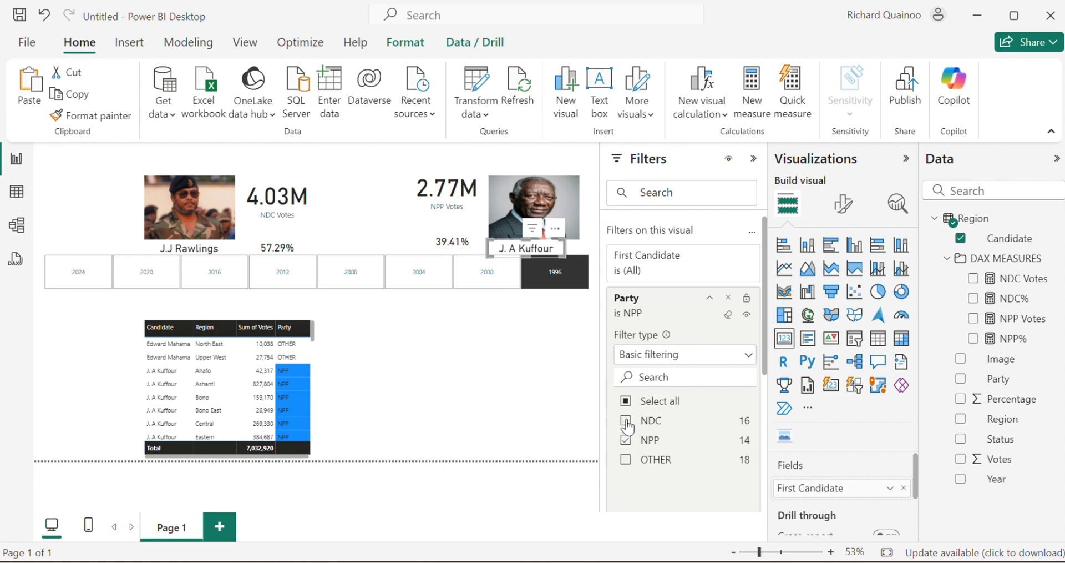
Filter the report to 2024 with the Year slicer to check both candidates' photos and name cards
{"action": "left_click", "coordinate": [459, 357]}
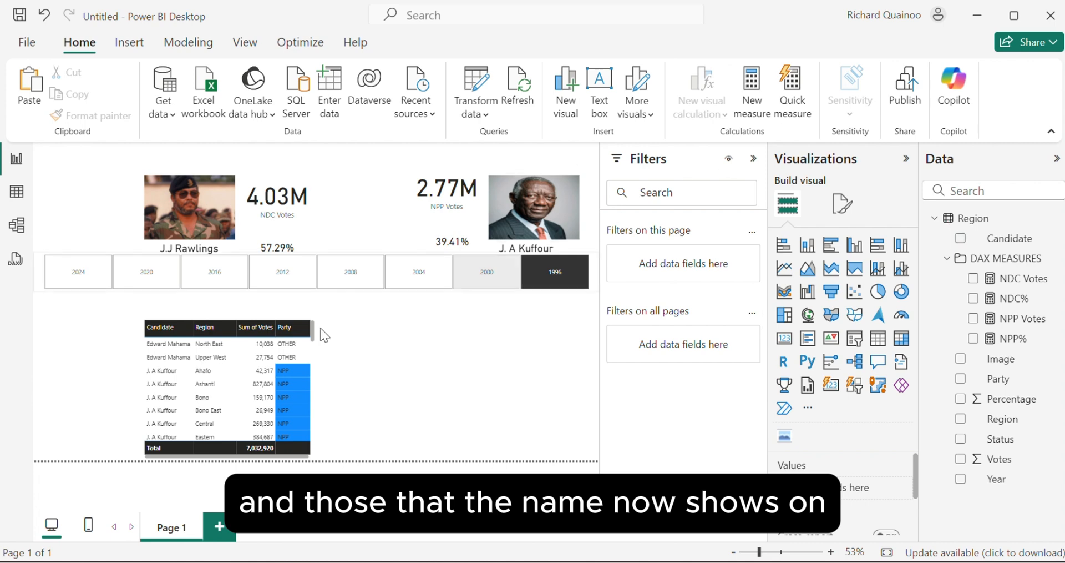
{"action": "left_click", "coordinate": [91, 276]}
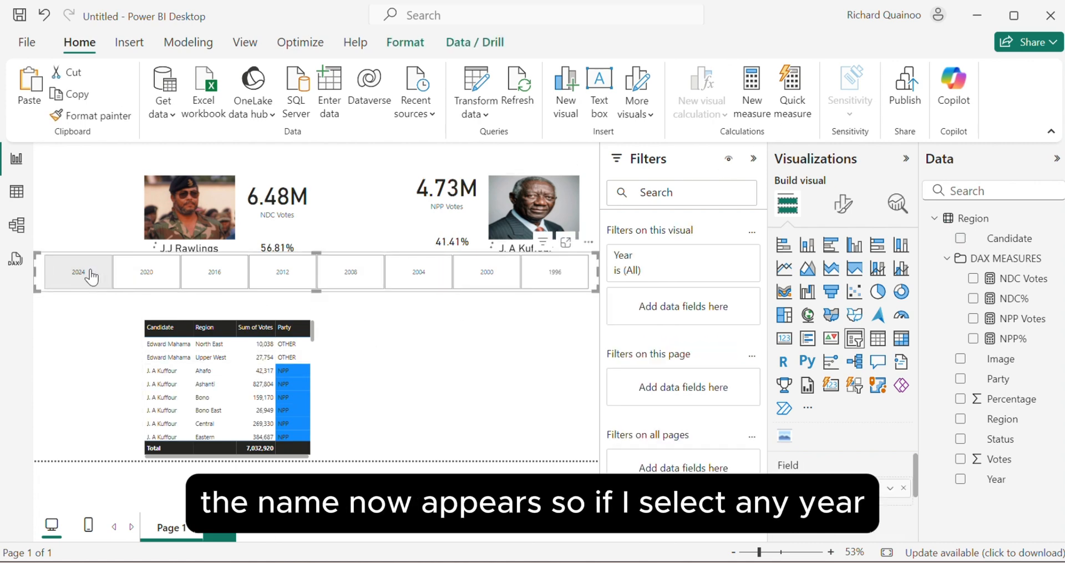
{"action": "left_click", "coordinate": [92, 276]}
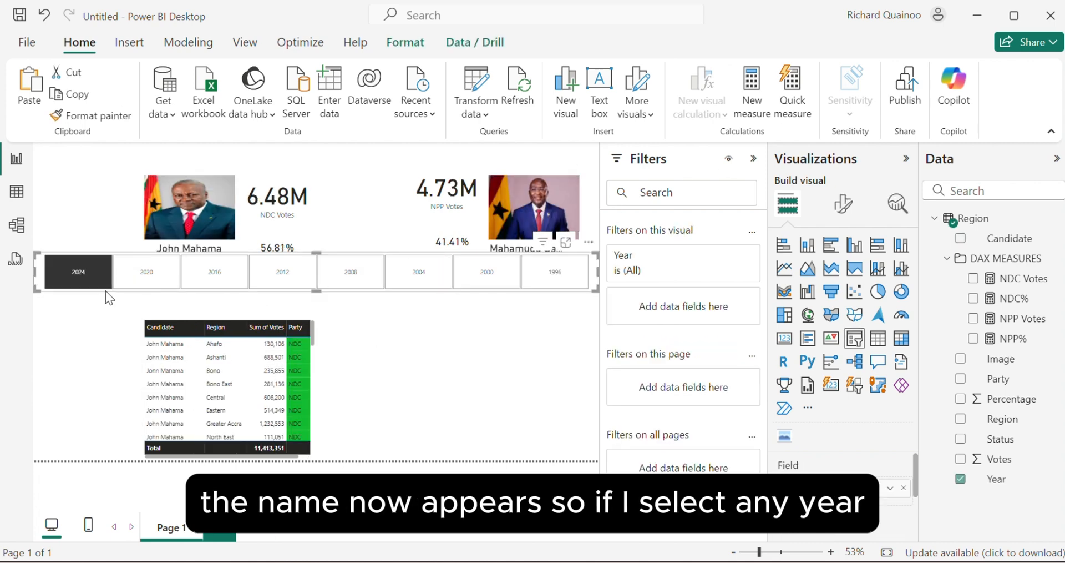
{"action": "left_click", "coordinate": [412, 410]}
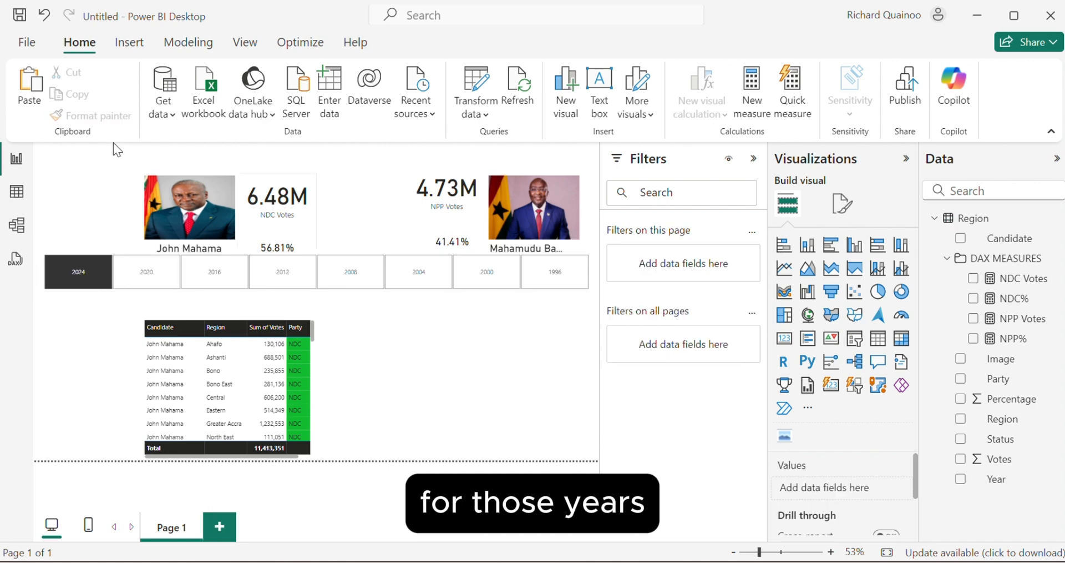
Nudge the Year slicer slightly down and narrow it from both ends to fit beneath the candidate photos and vote cards
{"action": "left_click", "coordinate": [230, 291]}
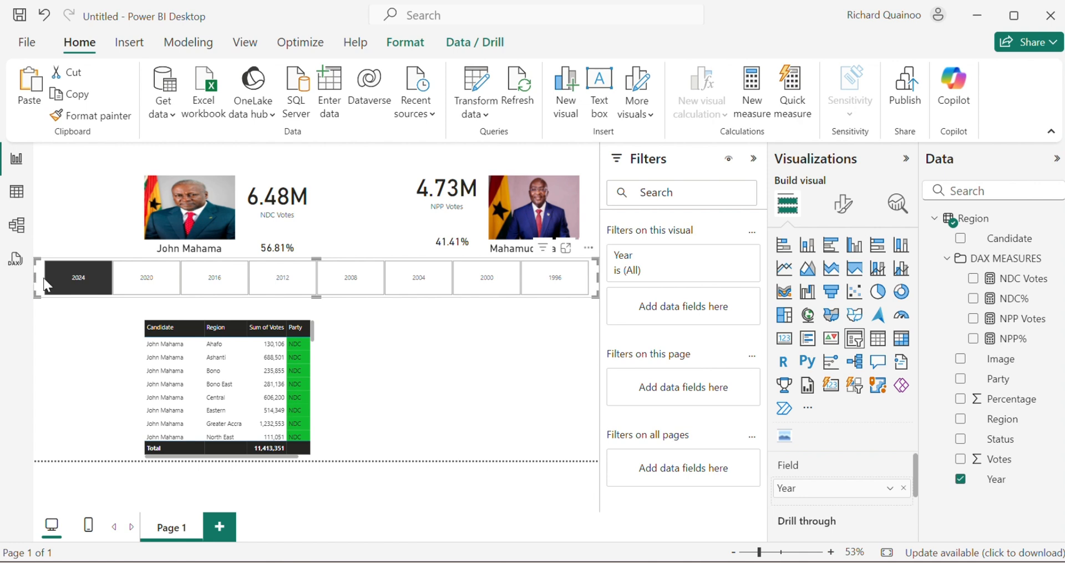
{"action": "left_click_drag", "start_coordinate": [36, 277], "coordinate": [161, 288]}
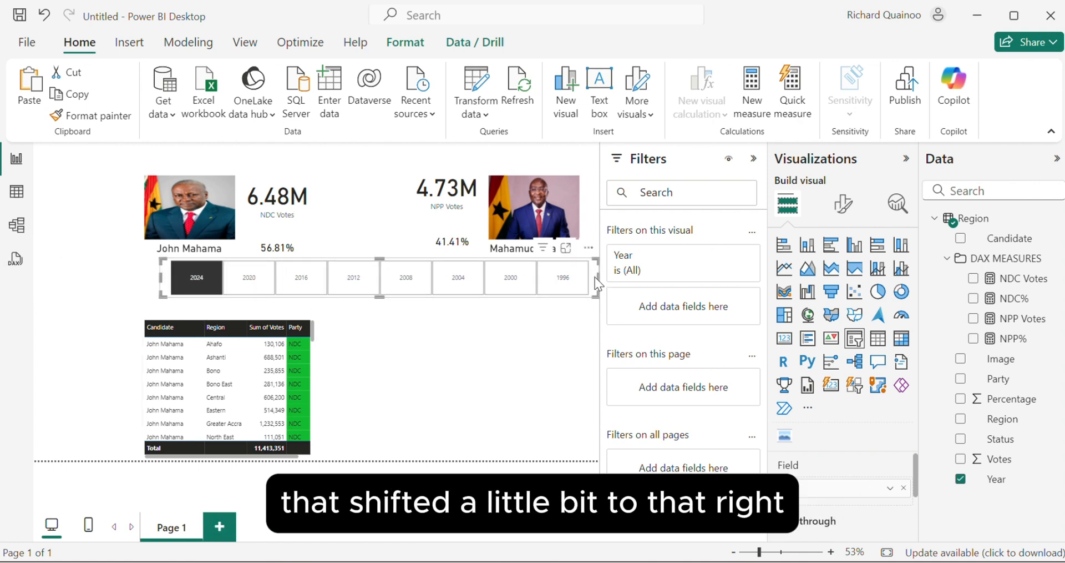
{"action": "left_click_drag", "start_coordinate": [595, 276], "coordinate": [587, 274]}
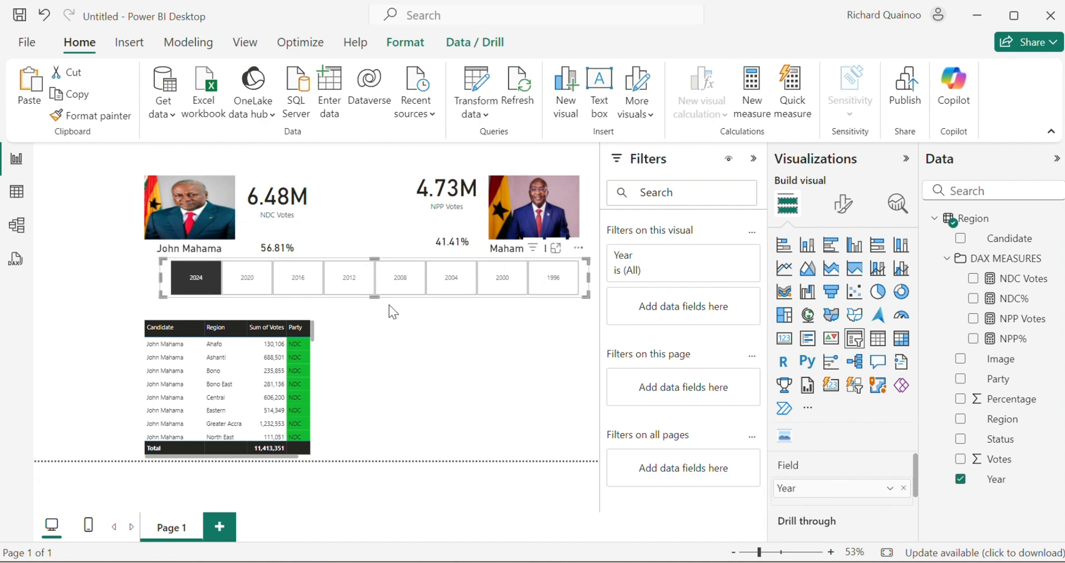
{"action": "left_click", "coordinate": [381, 343]}
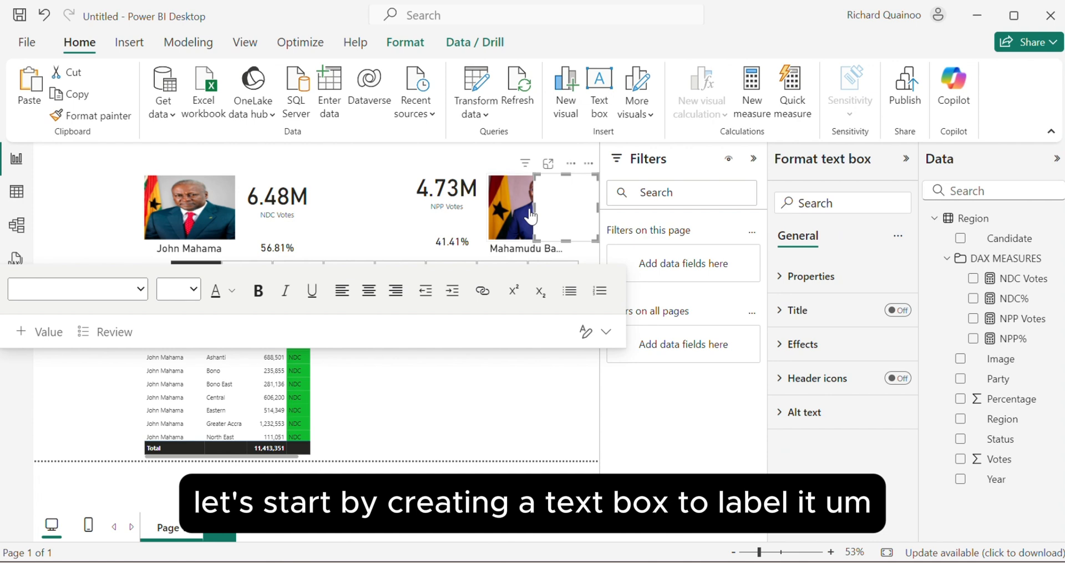
Add a text box, widen it across the NPP vote cards and photo, and enter the text WINNER
{"action": "left_click_drag", "start_coordinate": [535, 206], "coordinate": [364, 192]}
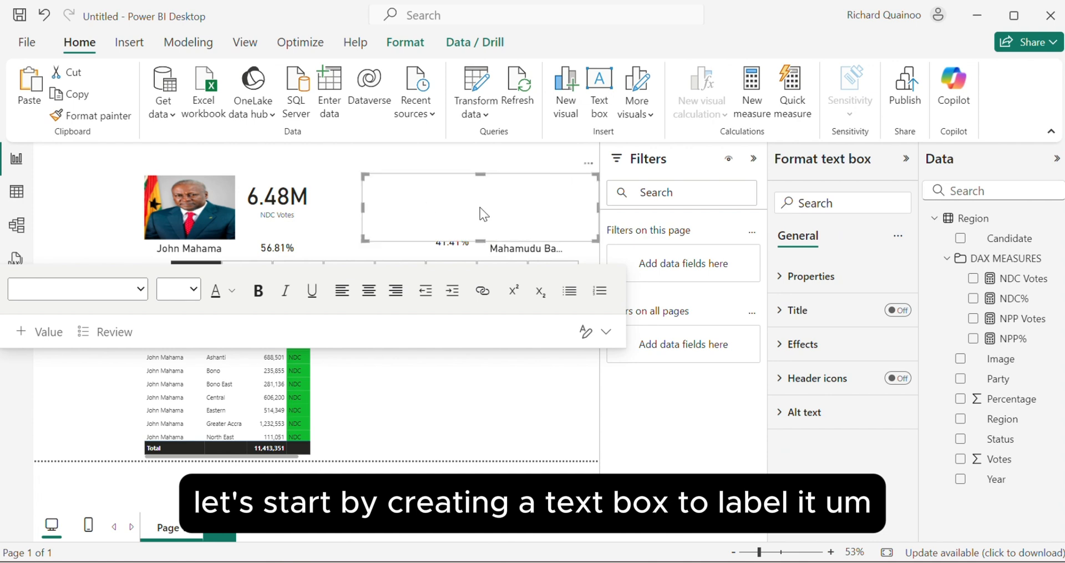
{"action": "type", "text": "W"}
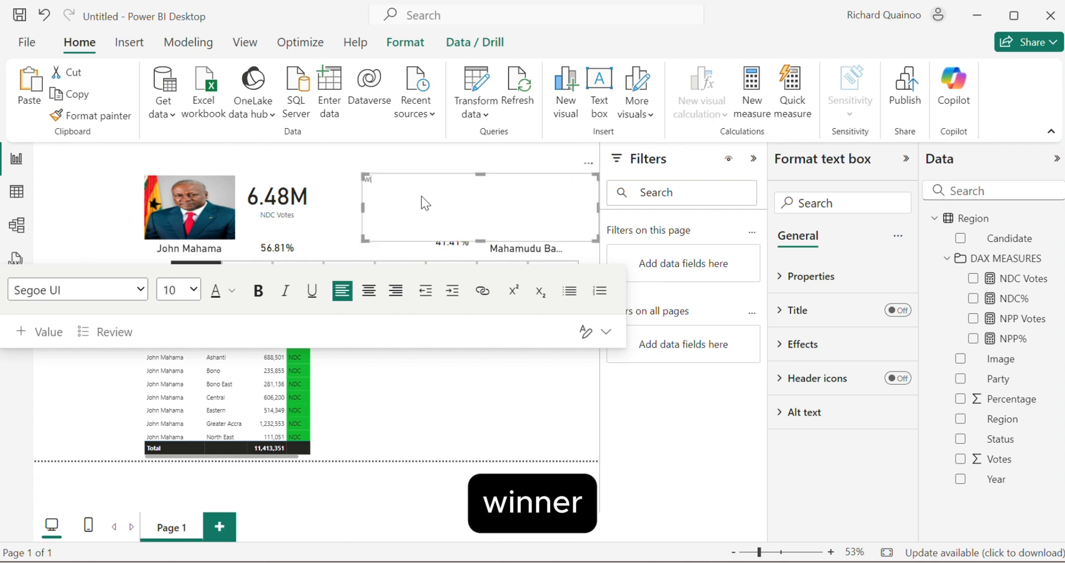
{"action": "type", "text": "INNER"}
Open the custom font colour settings for the WINNER text and copy the green code 12BB31 from the Notepad notes
{"action": "key", "text": "ctrl+a"}
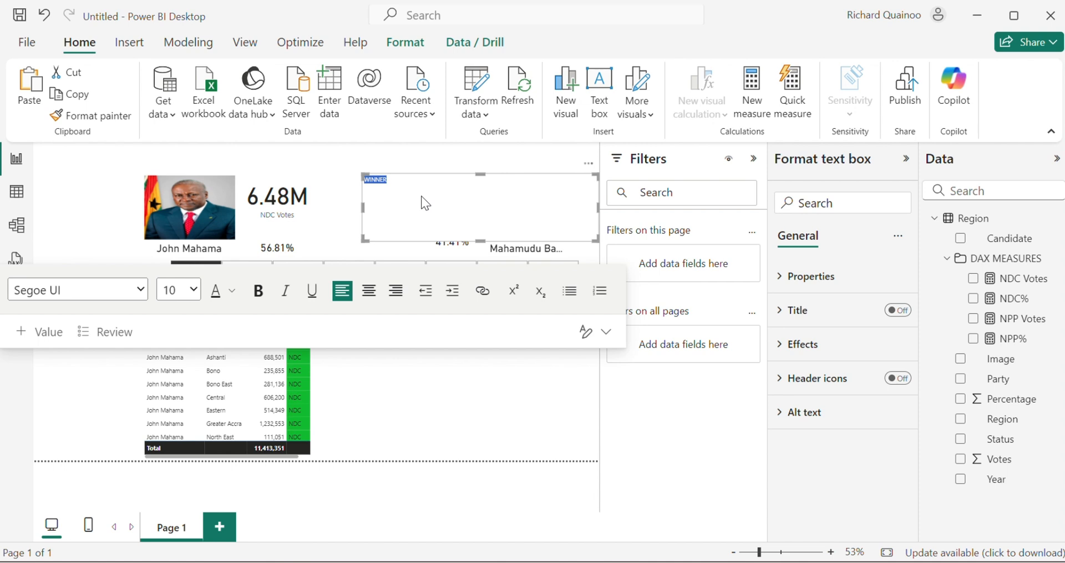
{"action": "left_click", "coordinate": [232, 291]}
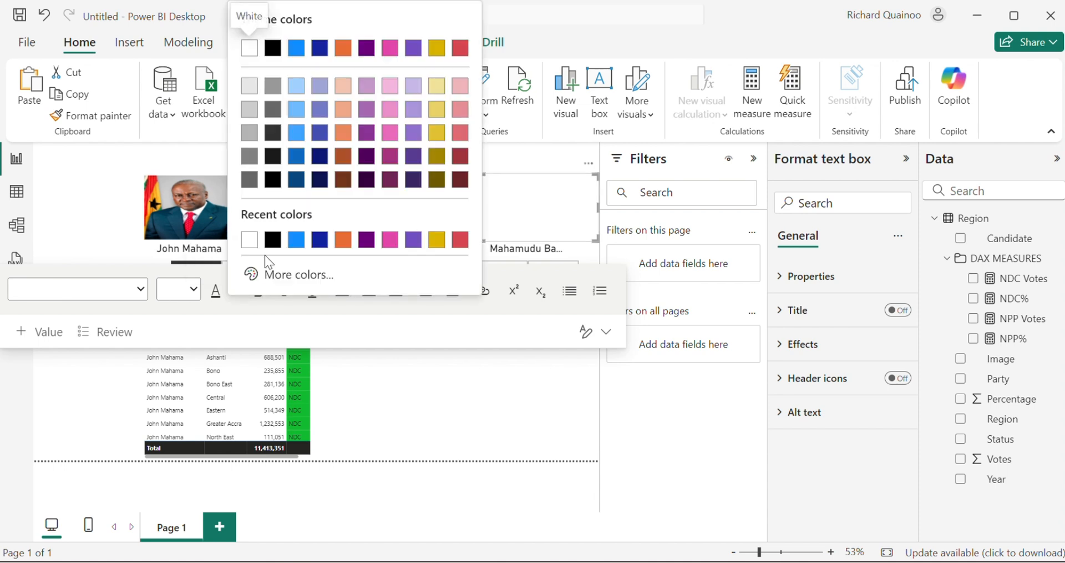
{"action": "left_click", "coordinate": [243, 279]}
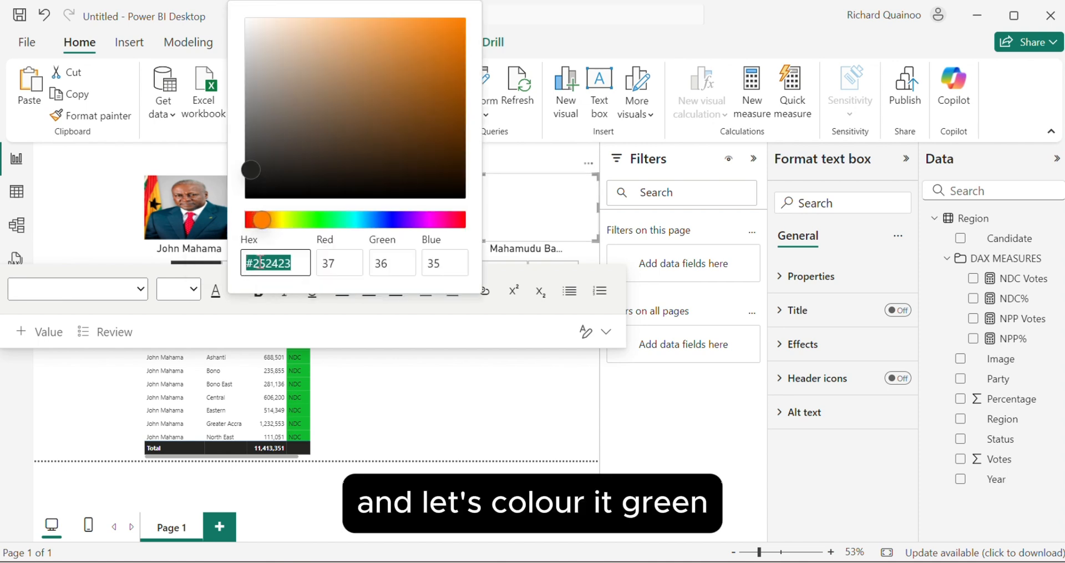
{"action": "left_click", "coordinate": [311, 219]}
{"action": "mouse_move", "coordinate": [512, 559]}
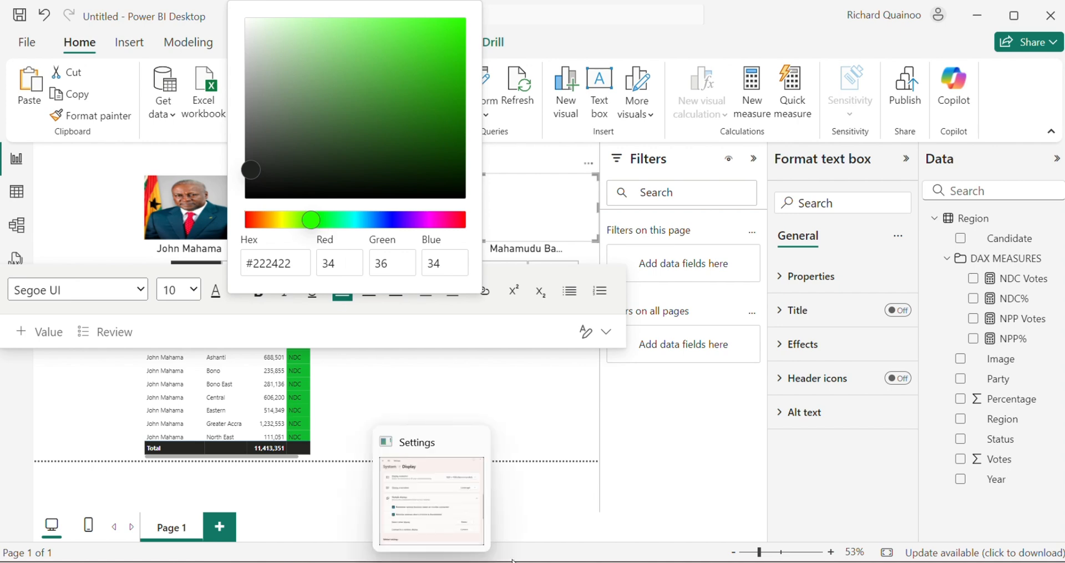
{"action": "left_click", "coordinate": [508, 520]}
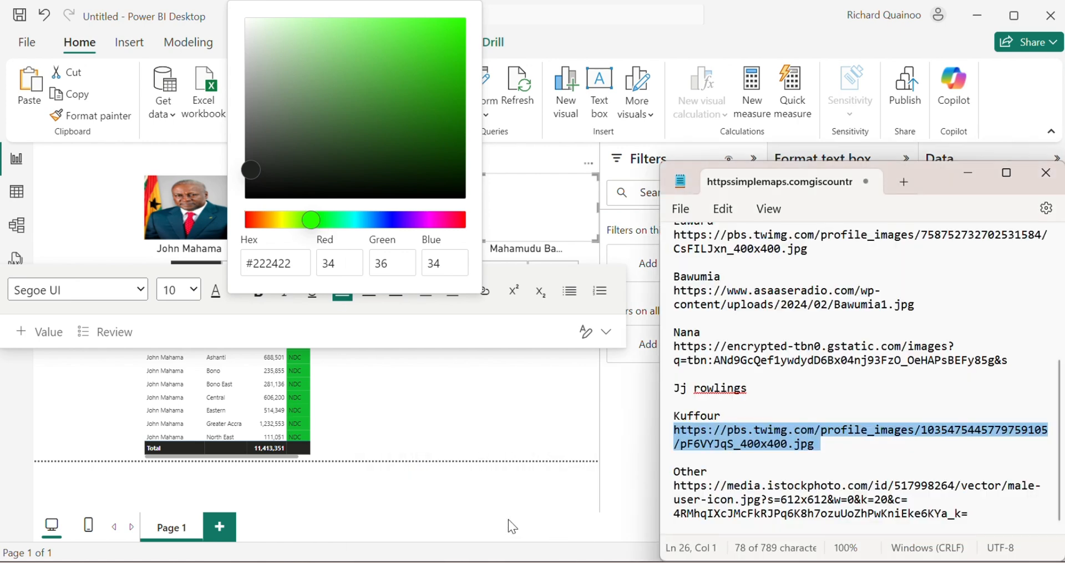
{"action": "scroll", "coordinate": [794, 291], "scroll_direction": "up", "scroll_amount": 10}
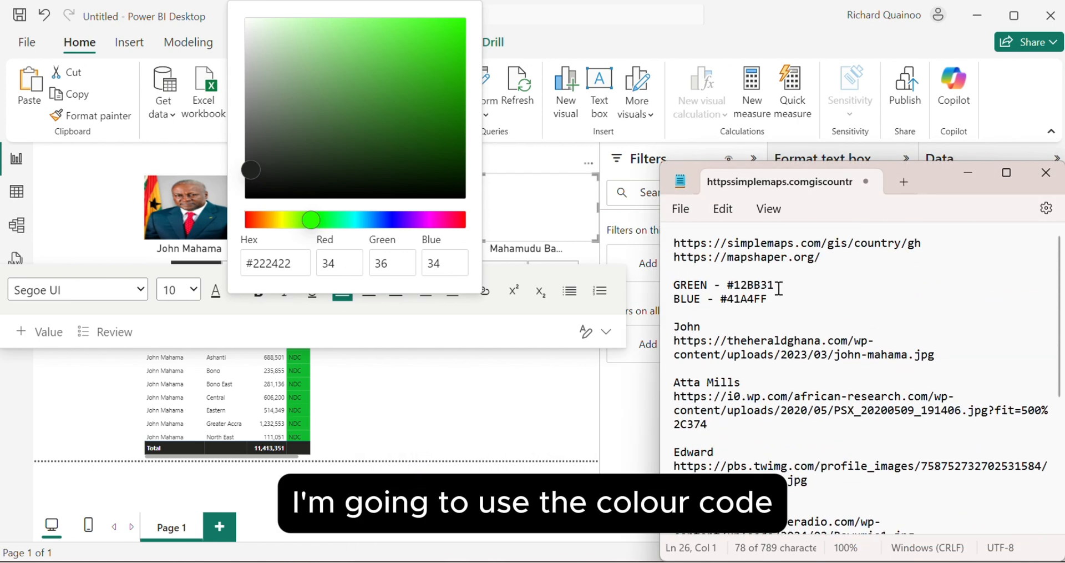
{"action": "left_click_drag", "start_coordinate": [674, 284], "coordinate": [776, 284]}
{"action": "double_click", "coordinate": [733, 285]}
{"action": "key", "text": "ctrl+c"}
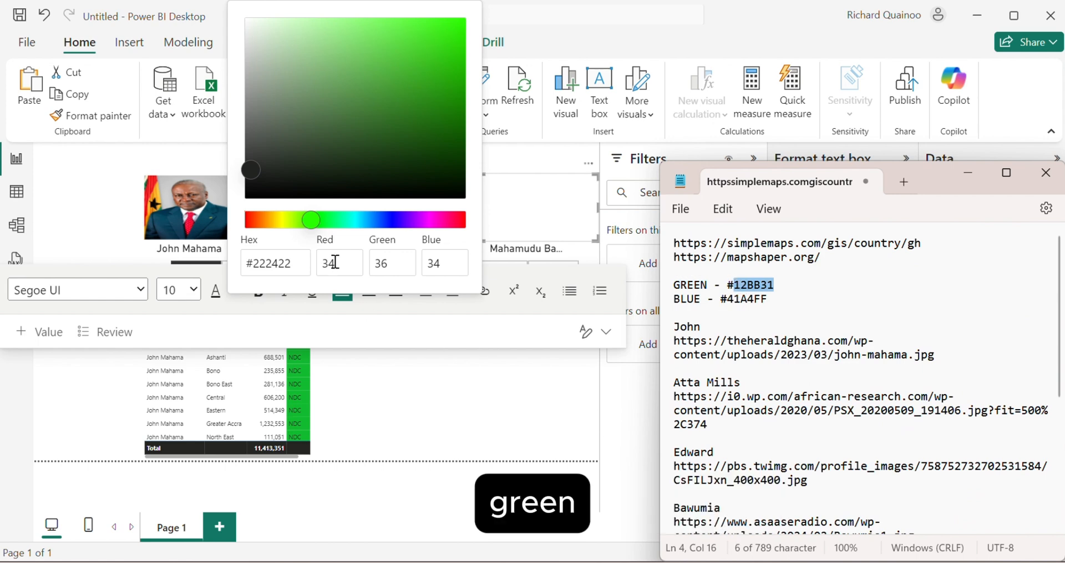
Set the WINNER text's font colour to hex #12BB31
{"action": "left_click", "coordinate": [303, 263]}
{"action": "left_click_drag", "start_coordinate": [303, 263], "coordinate": [247, 261]}
{"action": "key", "text": "ctrl+v"}
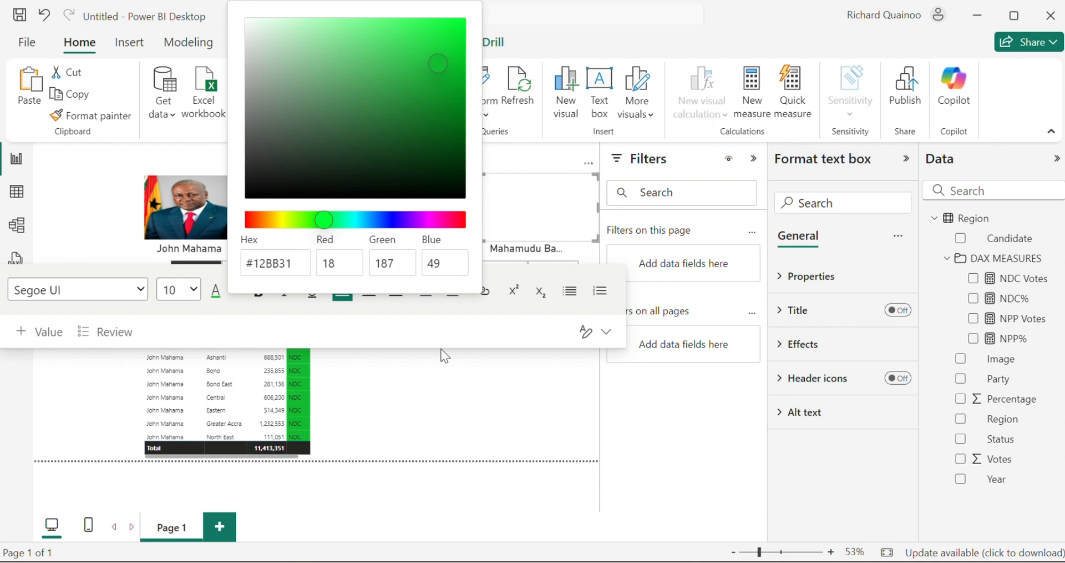
{"action": "left_click", "coordinate": [431, 367]}
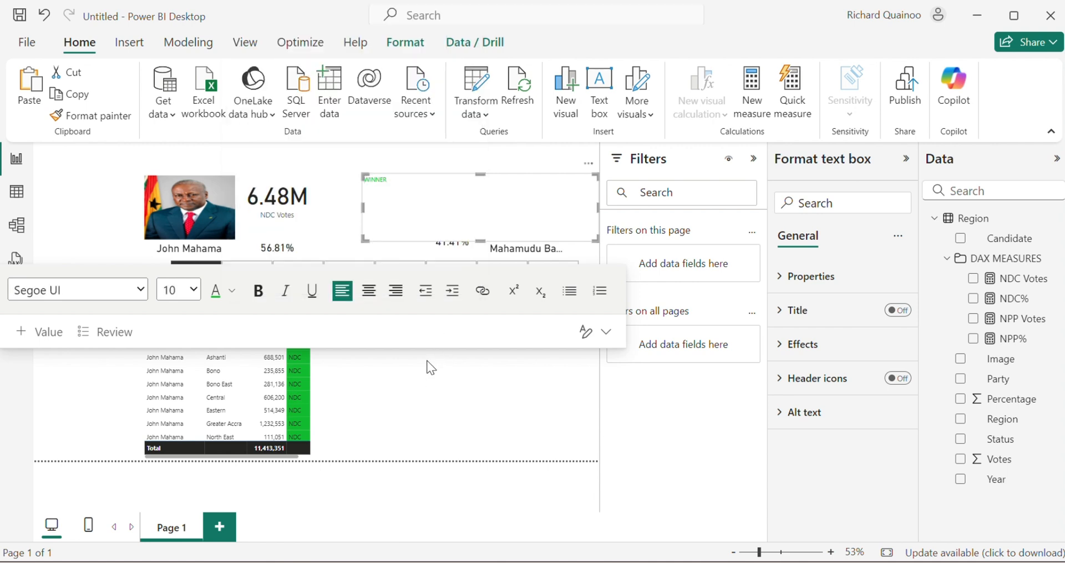
Set the font size of the WINNER text to 24
{"action": "double_click", "coordinate": [375, 181]}
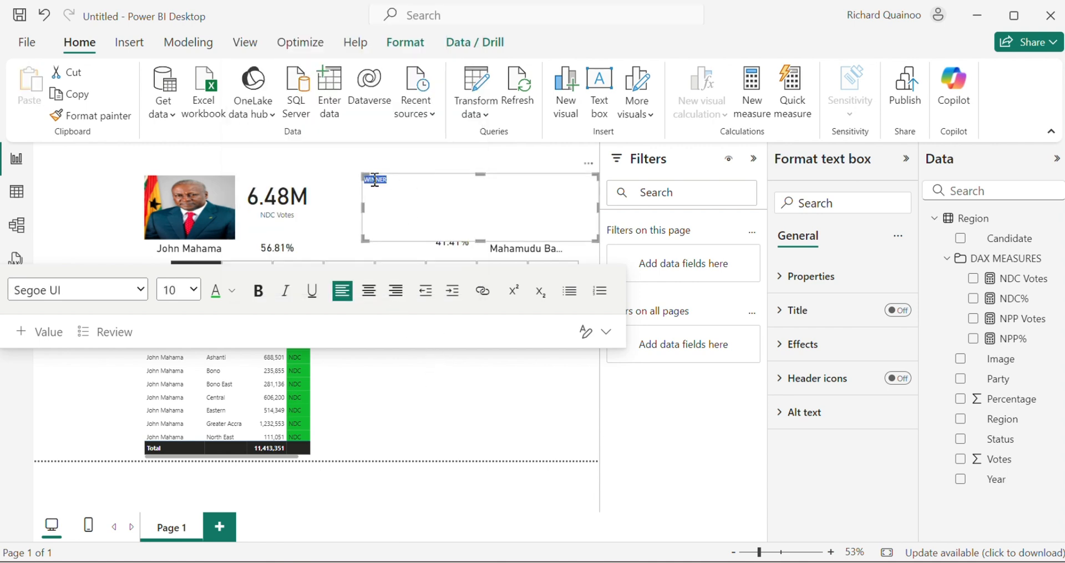
{"action": "left_click", "coordinate": [194, 290]}
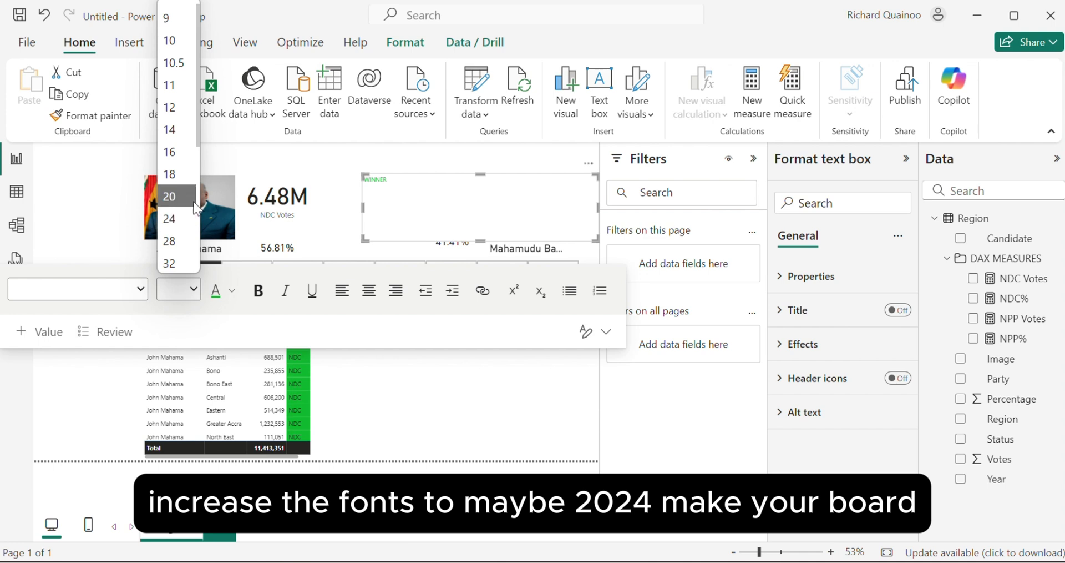
{"action": "left_click", "coordinate": [173, 218]}
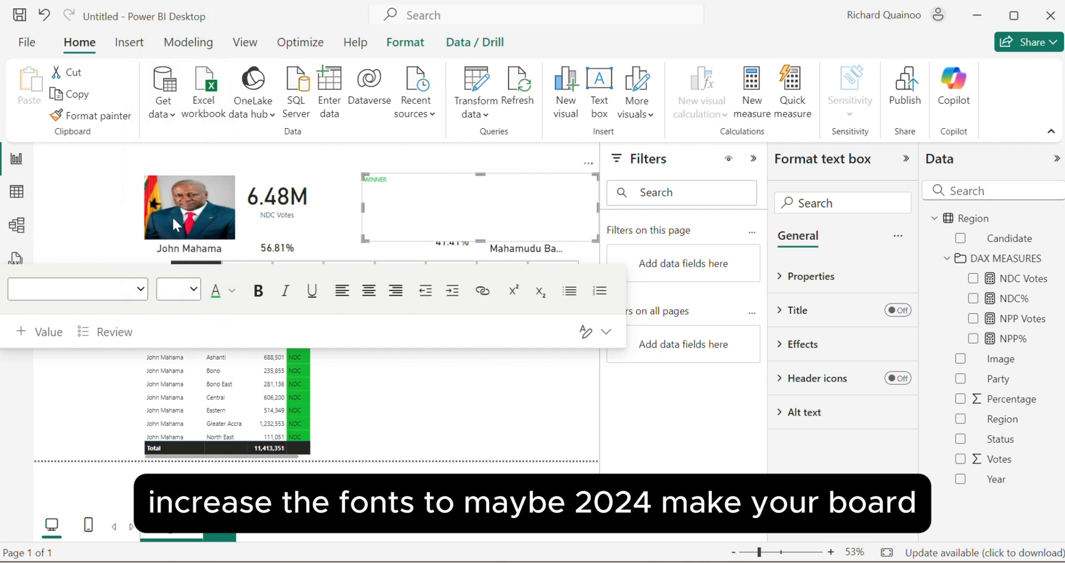
Format the green winner text as bold 24 pt reading "WINNER!" and shrink its text box to fit the word
{"action": "left_click", "coordinate": [260, 293]}
{"action": "left_click", "coordinate": [442, 186]}
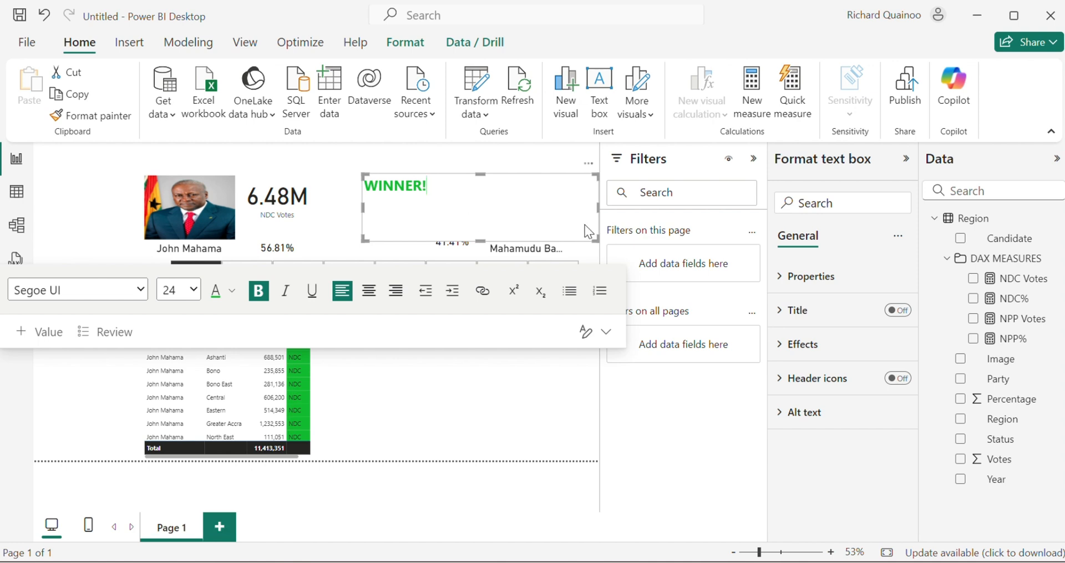
{"action": "left_click_drag", "start_coordinate": [598, 209], "coordinate": [433, 209]}
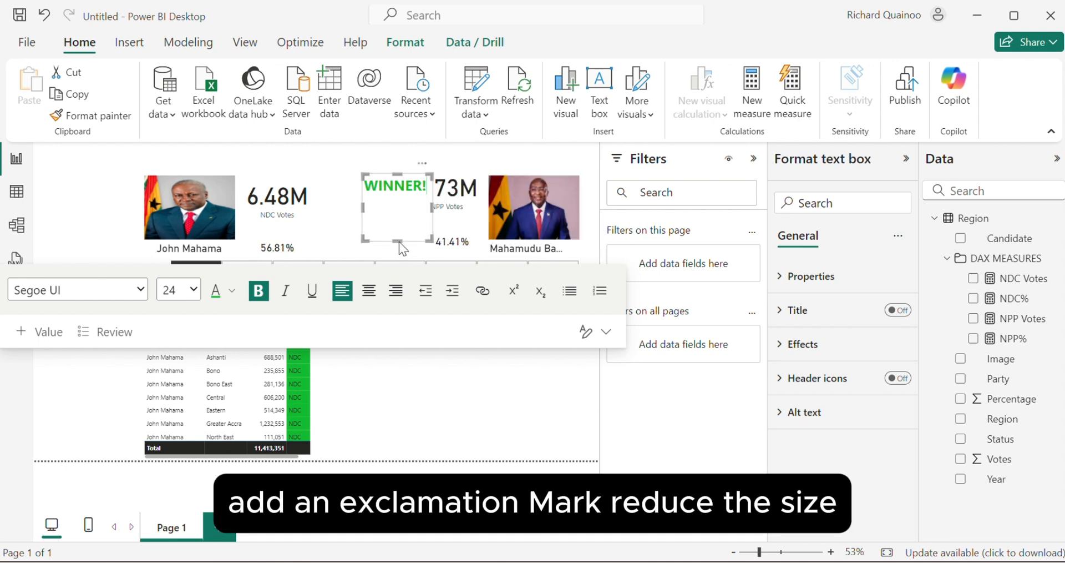
{"action": "left_click", "coordinate": [399, 242]}
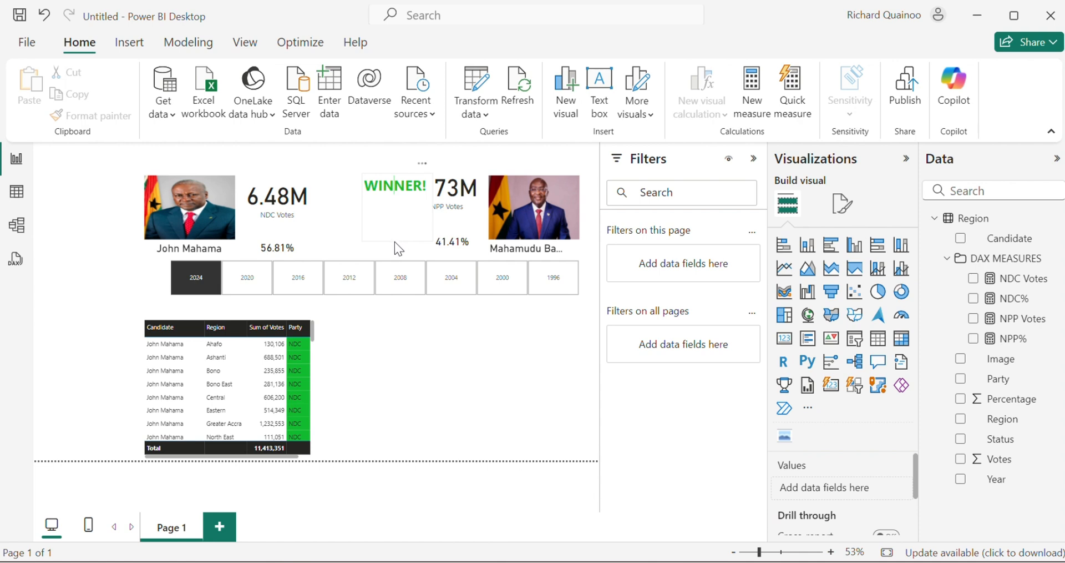
{"action": "left_click", "coordinate": [394, 242]}
{"action": "left_click_drag", "start_coordinate": [396, 241], "coordinate": [397, 192]}
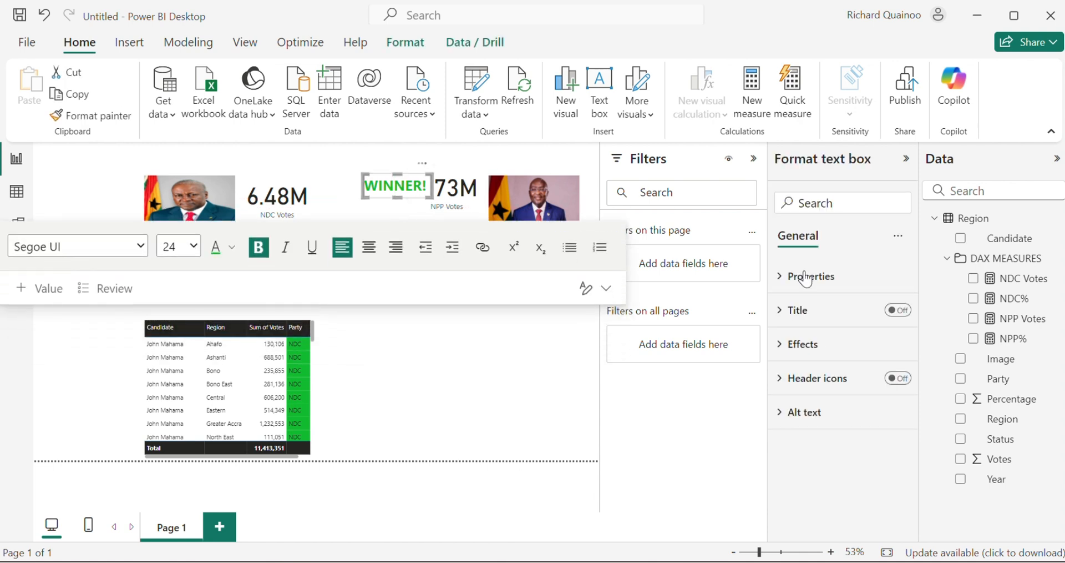
Turn off the background of the WINNER! text box and centre it between the NDC Votes and NPP Votes cards
{"action": "left_click", "coordinate": [798, 346]}
{"action": "left_click", "coordinate": [872, 385]}
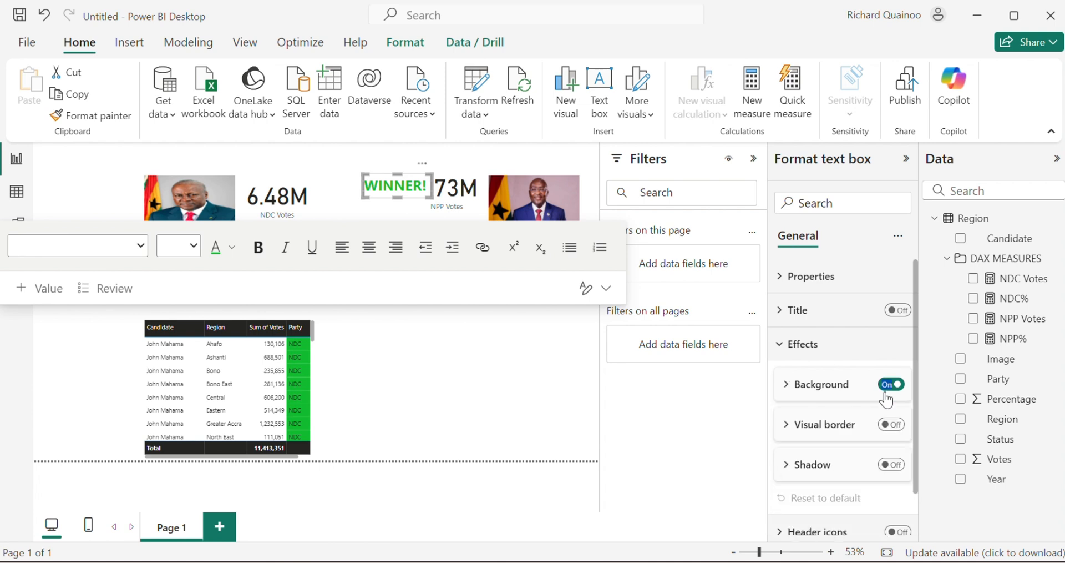
{"action": "left_click", "coordinate": [877, 385]}
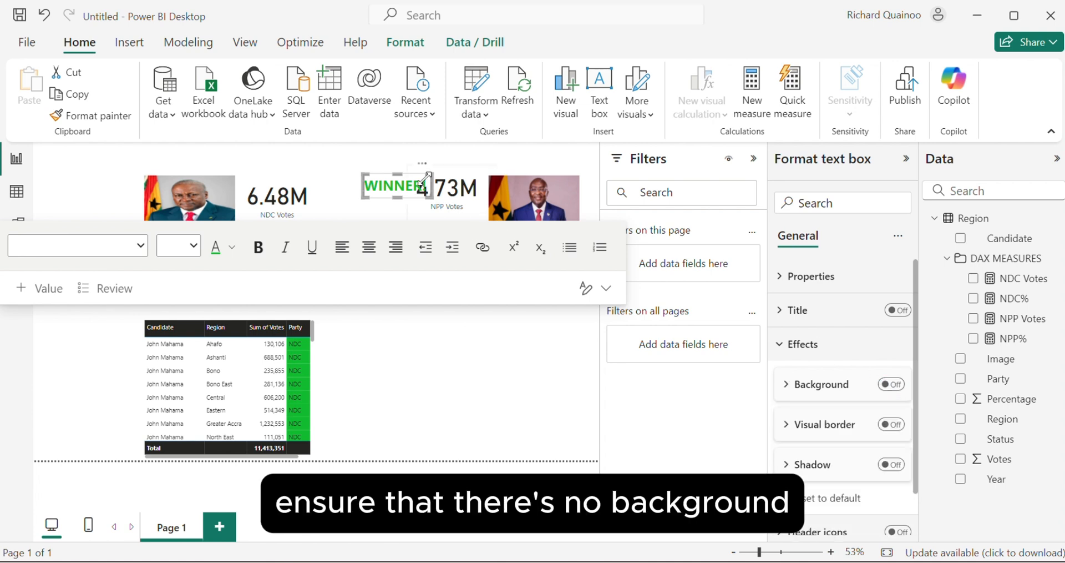
{"action": "left_click_drag", "start_coordinate": [422, 161], "coordinate": [390, 158]}
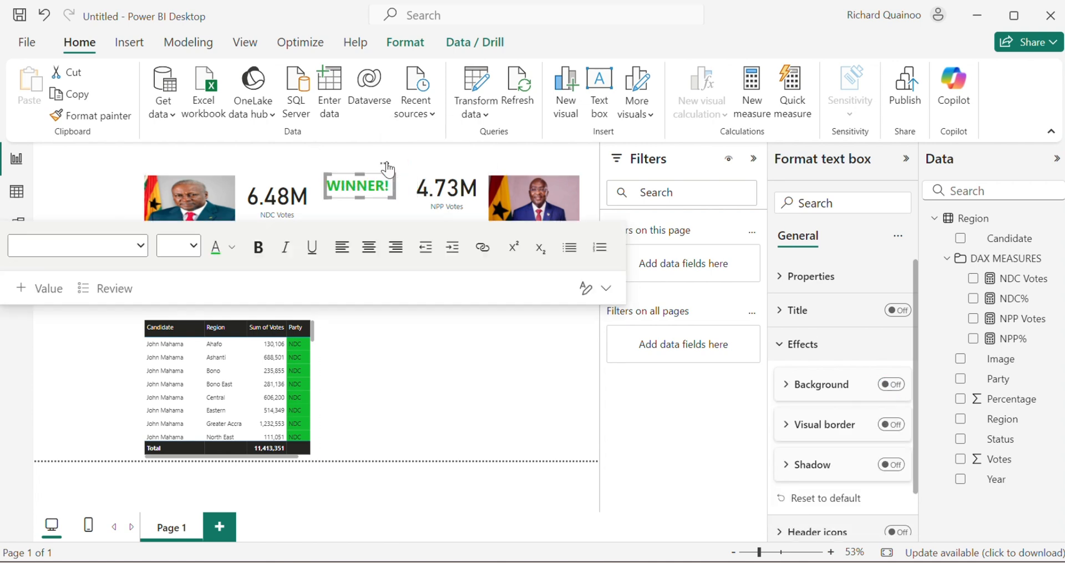
{"action": "left_click", "coordinate": [462, 393]}
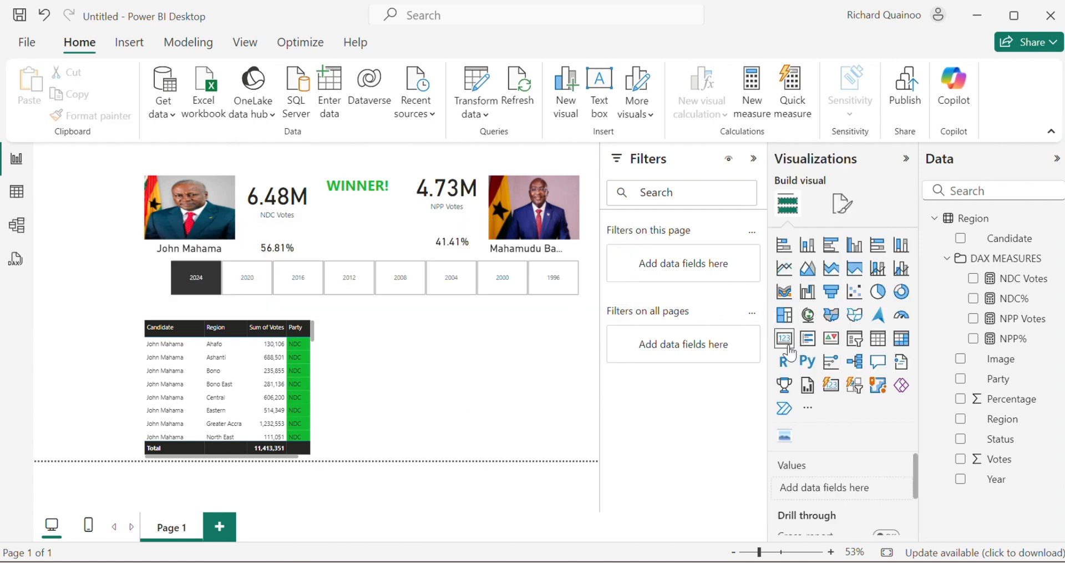
Add an empty card visual and place it directly beneath the WINNER! text
{"action": "left_click", "coordinate": [813, 343]}
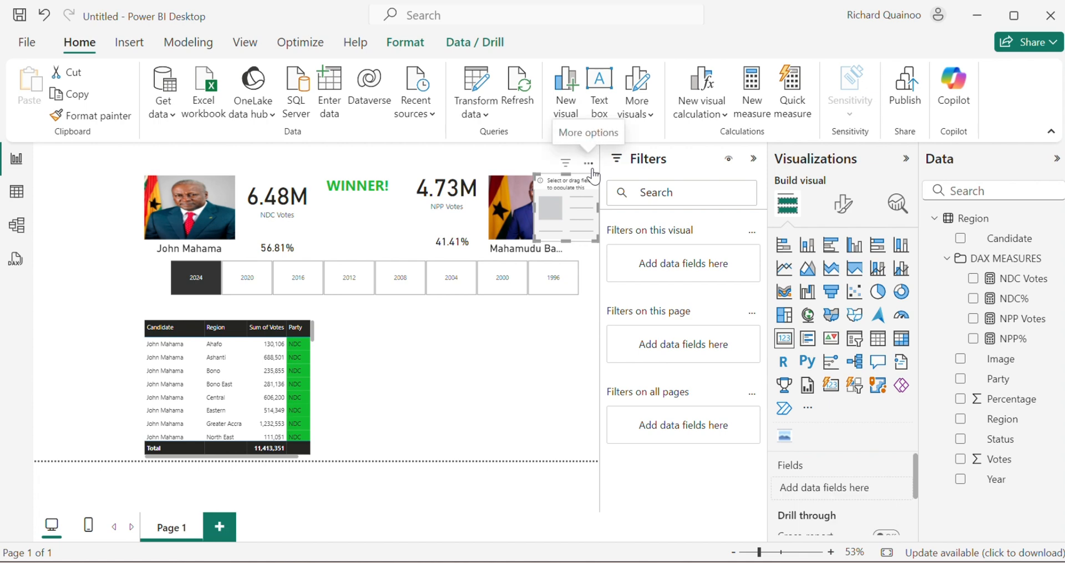
{"action": "left_click_drag", "start_coordinate": [595, 175], "coordinate": [369, 194]}
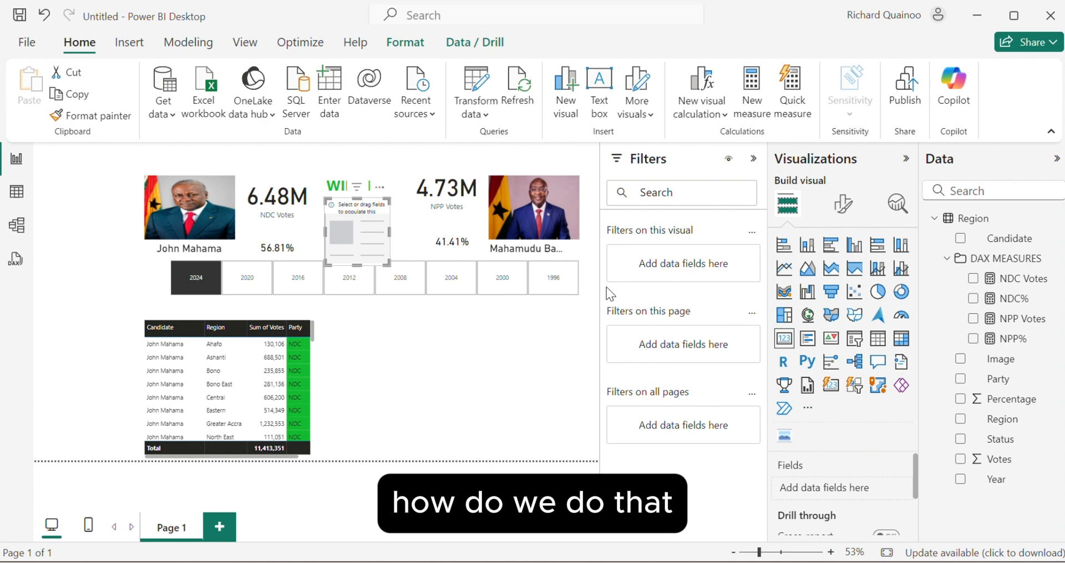
Create the measure Most Votes = MAX([NDC Votes],[NPP Votes]) in the DAX MEASURES folder
{"action": "right_click", "coordinate": [1011, 268]}
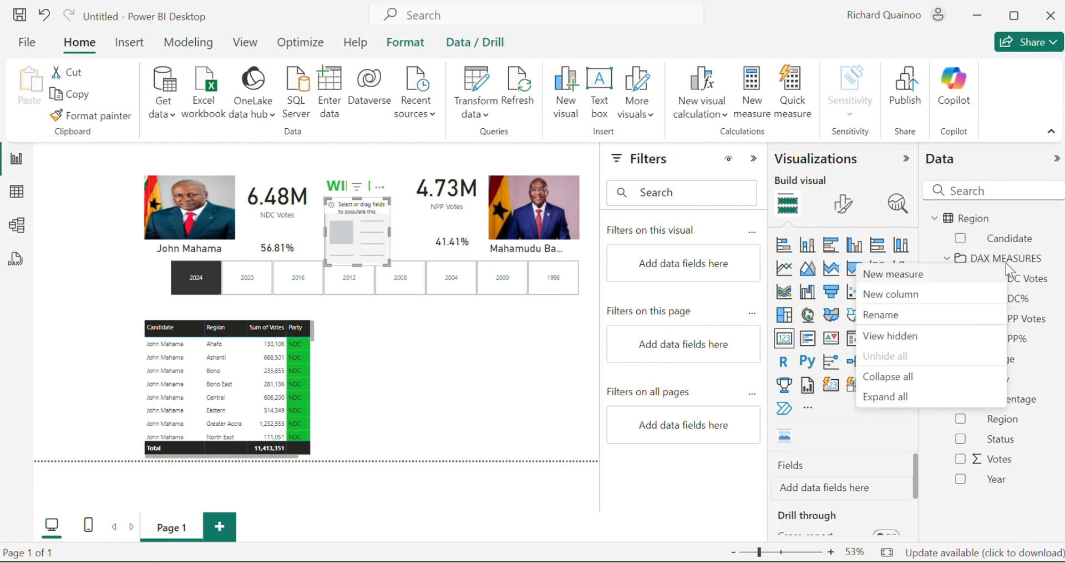
{"action": "left_click", "coordinate": [890, 278]}
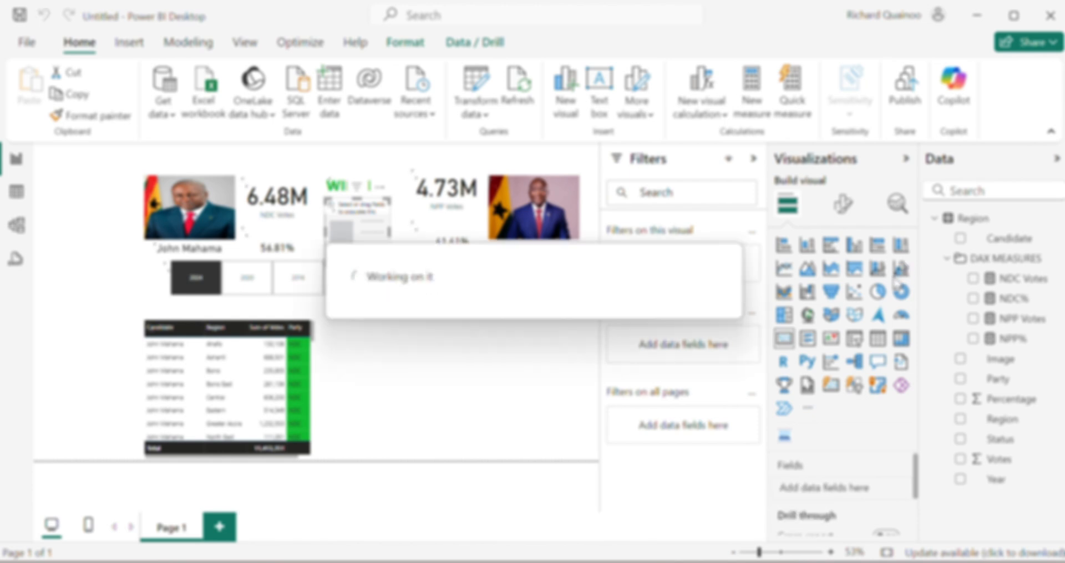
{"action": "type", "text": "Most Votes ="}
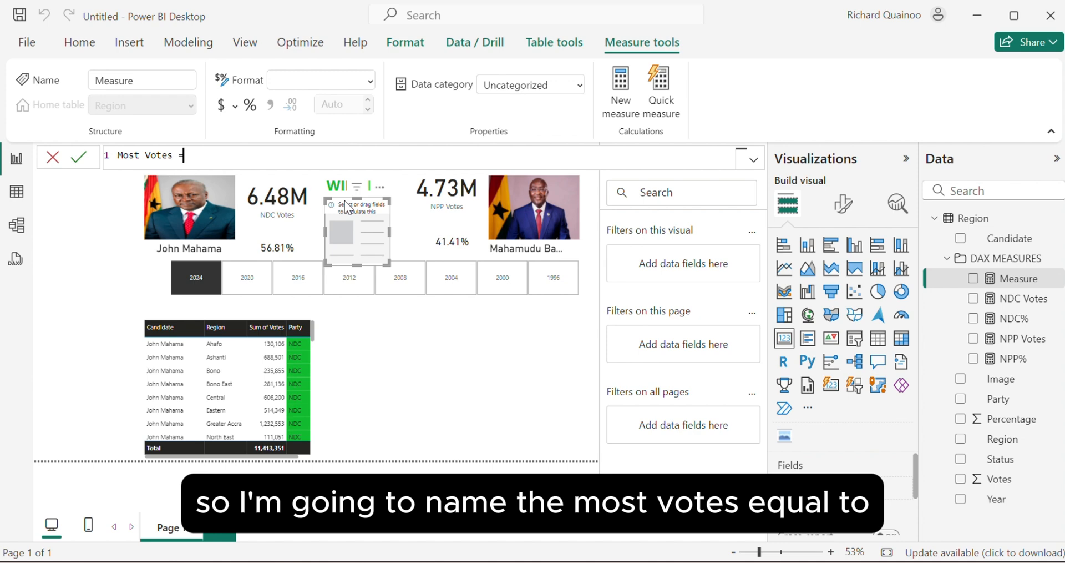
{"action": "type", "text": "max"}
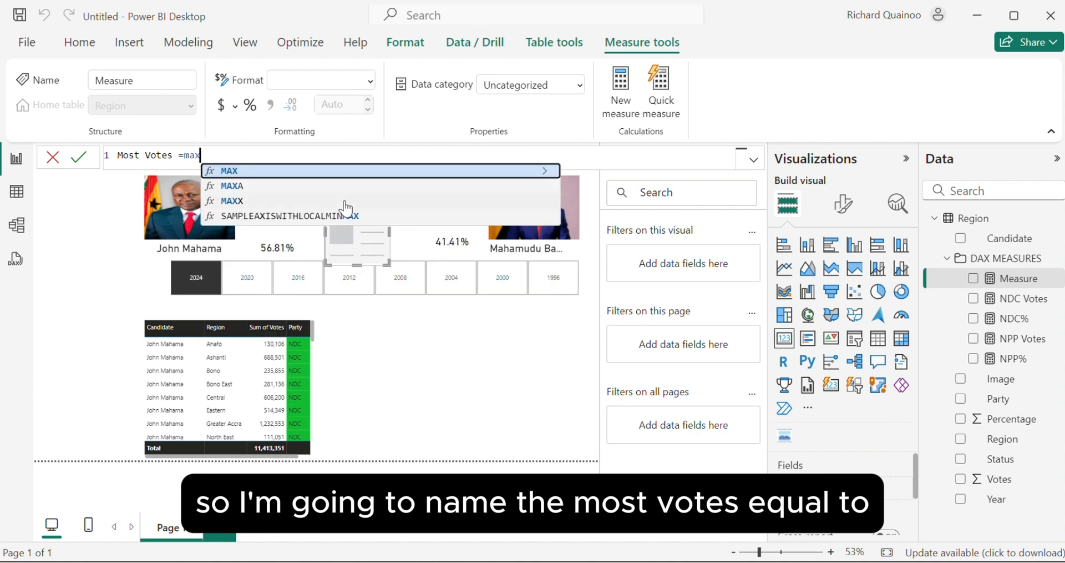
{"action": "left_click", "coordinate": [250, 172]}
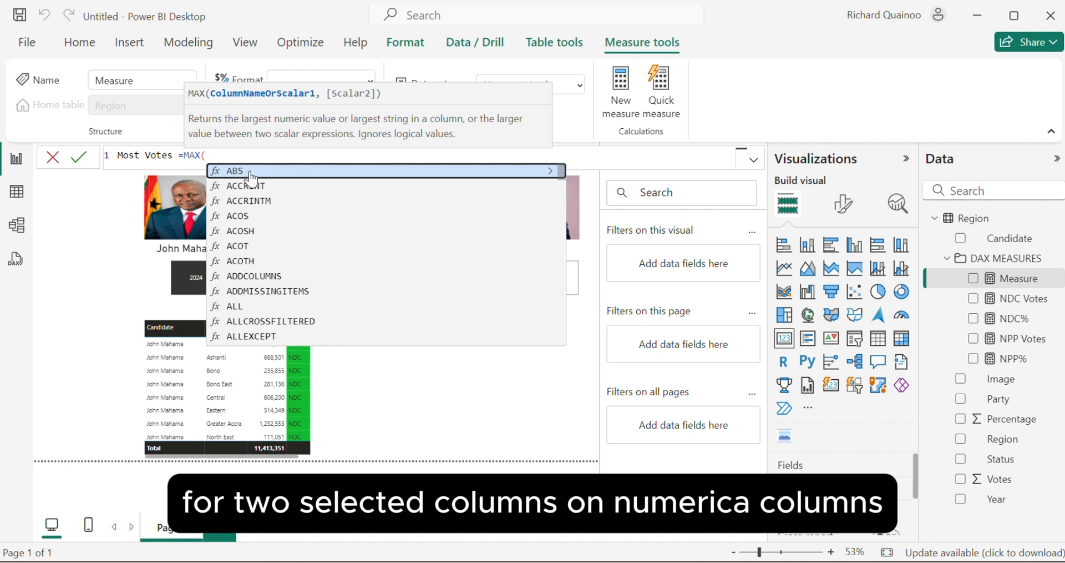
{"action": "type", "text": "ndc"}
{"action": "left_click", "coordinate": [251, 176]}
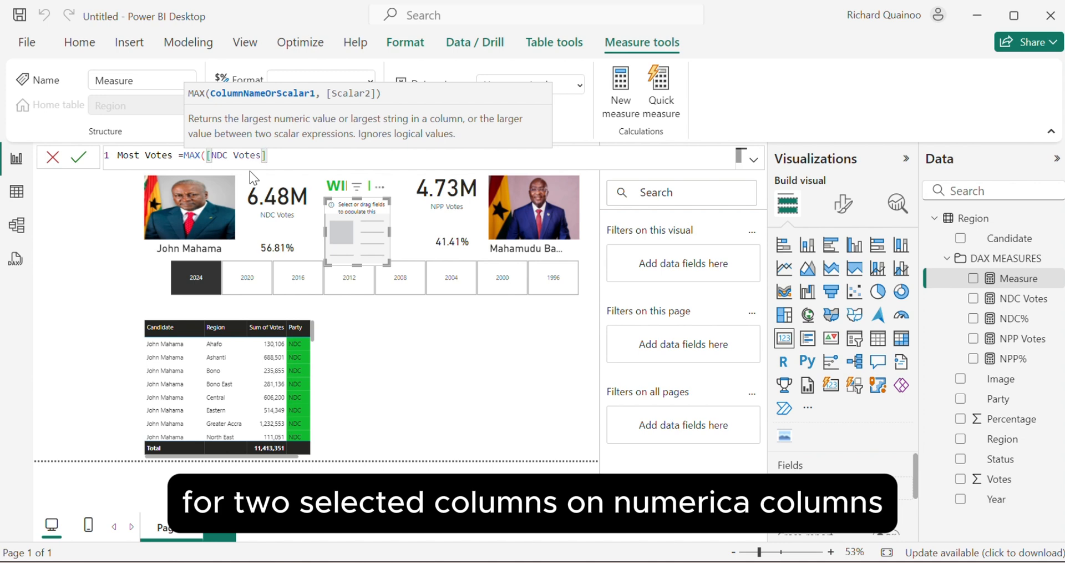
{"action": "type", "text": ",np"}
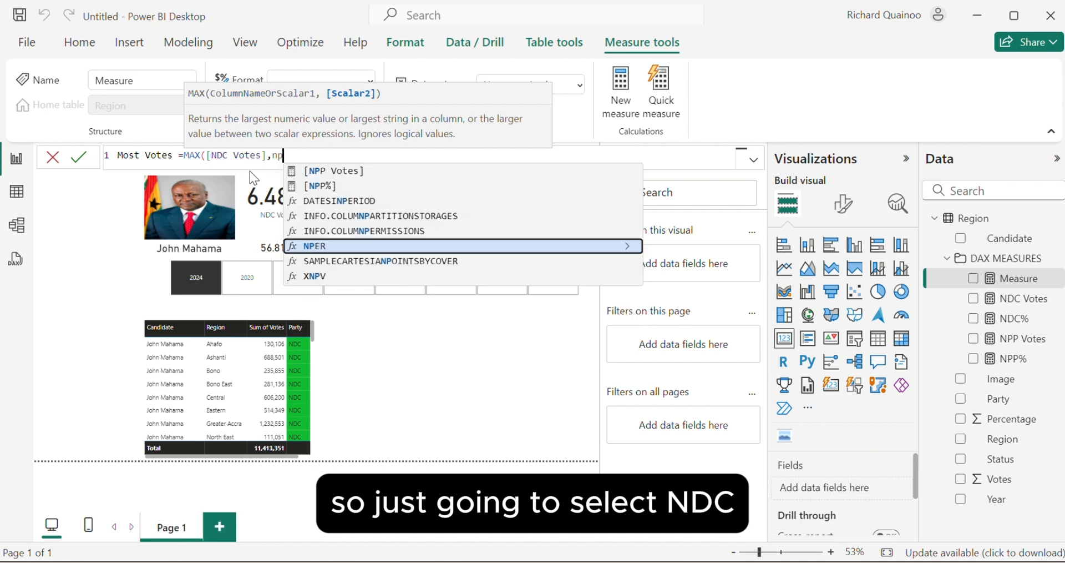
{"action": "type", "text": "p"}
{"action": "left_click", "coordinate": [316, 169]}
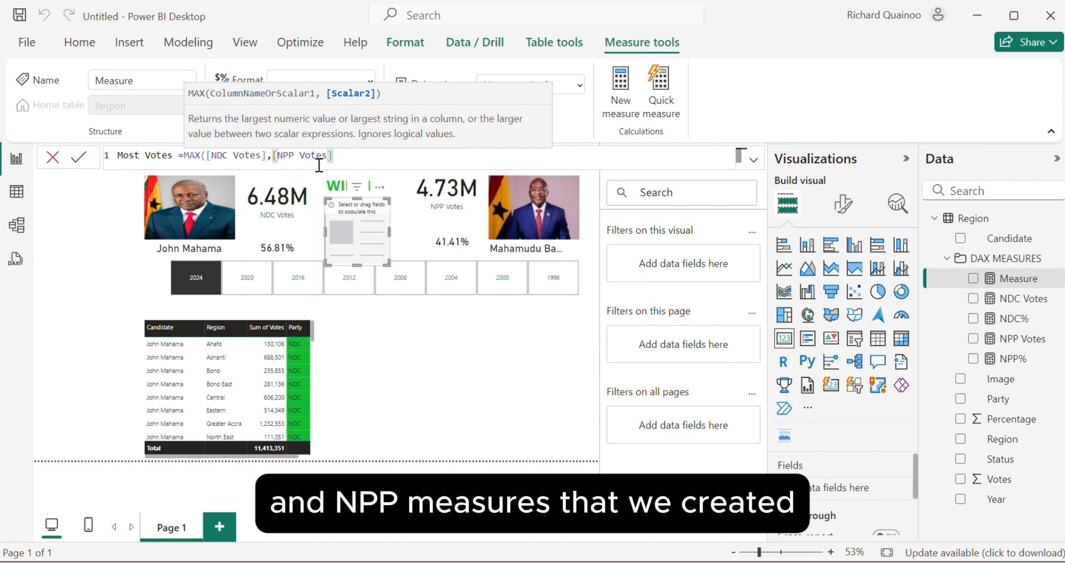
{"action": "type", "text": ")"}
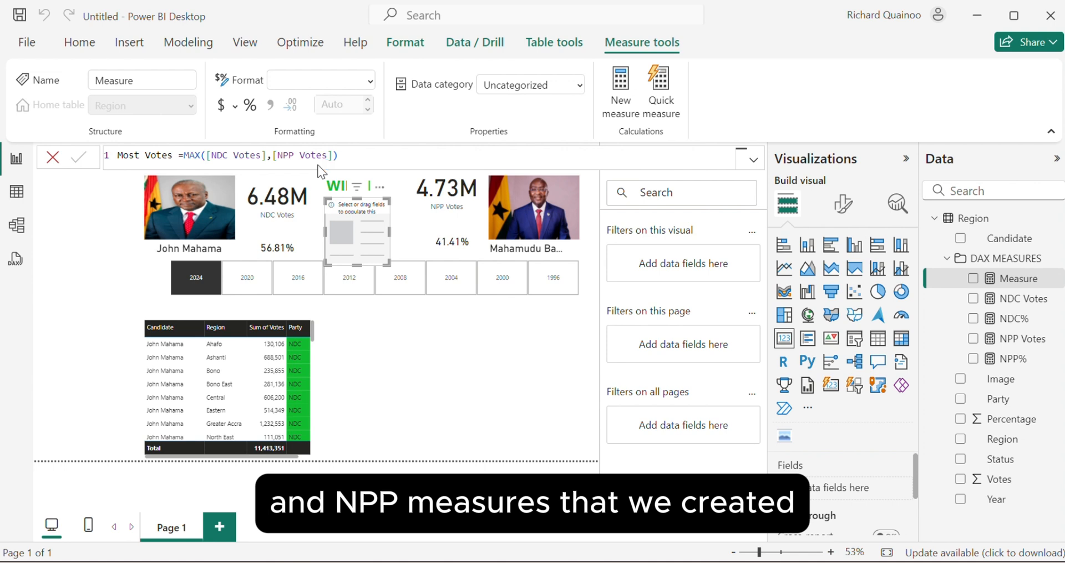
{"action": "key", "text": "Return"}
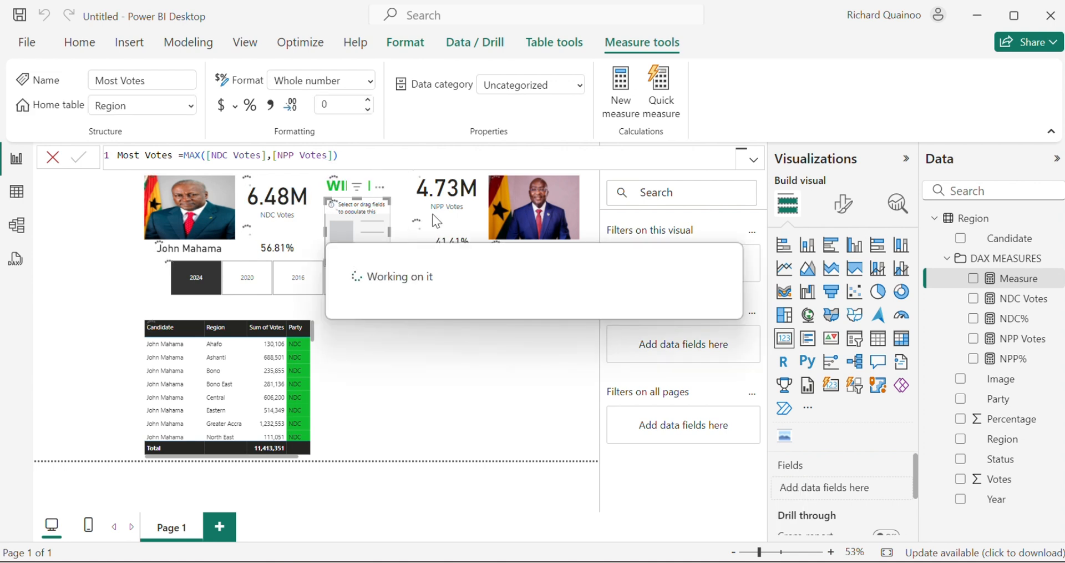
Add another measure to the DAX MEASURES folder, name it Winning Party and begin its formula with the IF function
{"action": "right_click", "coordinate": [937, 278]}
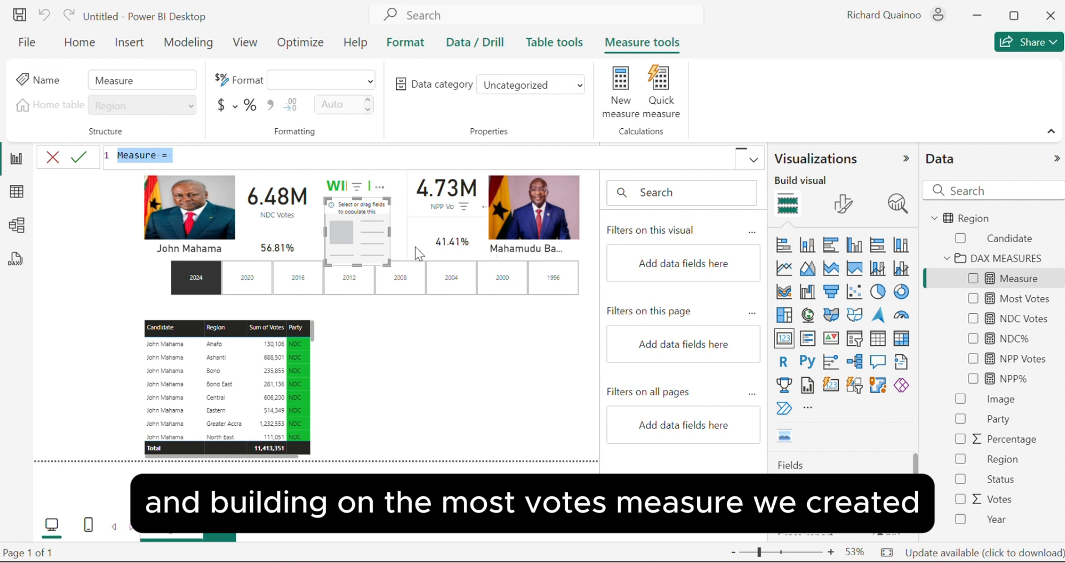
{"action": "type", "text": "W"}
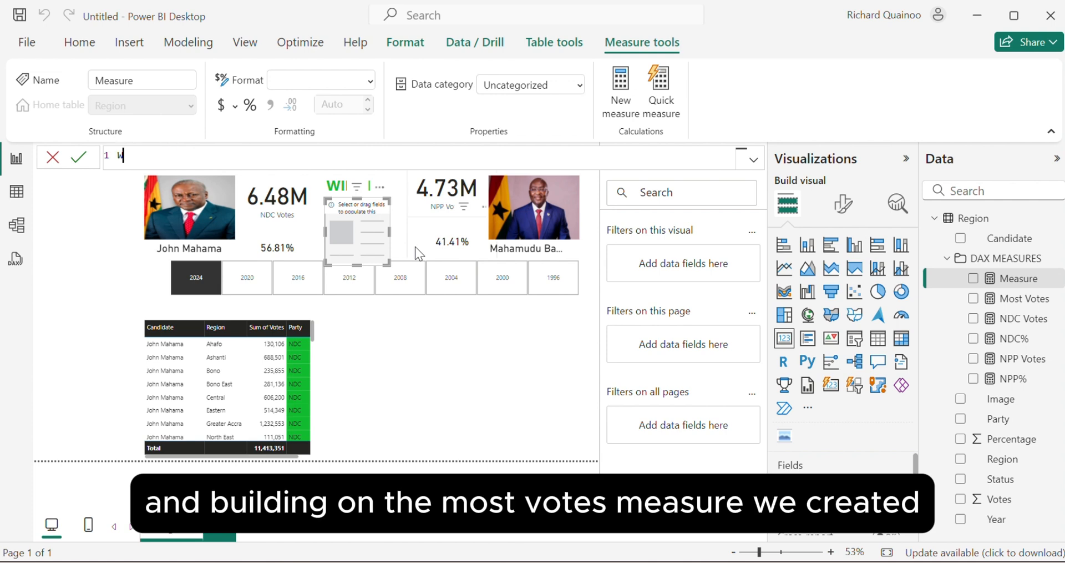
{"action": "type", "text": "inning Party = "}
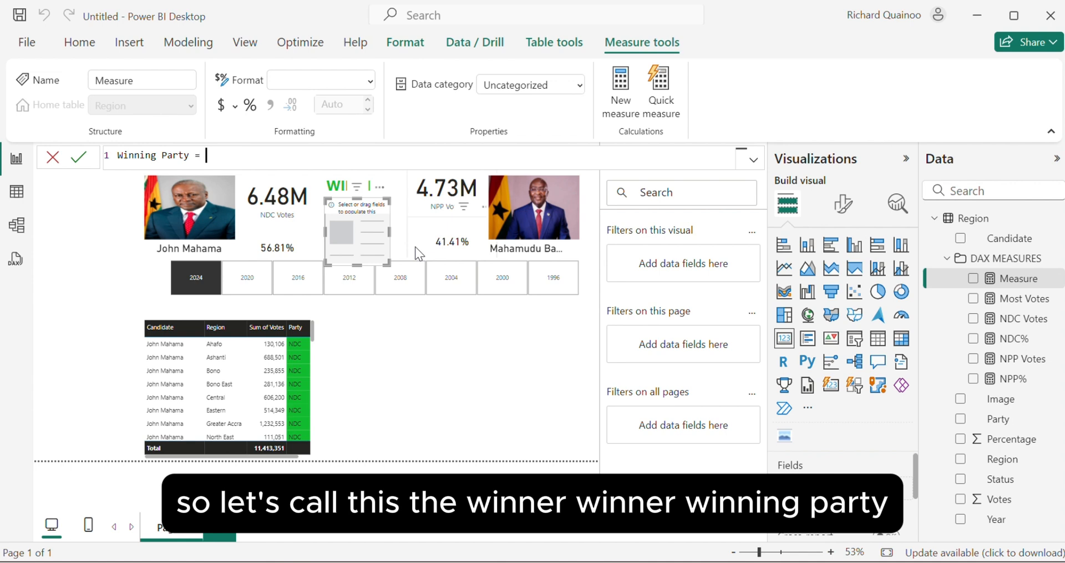
{"action": "type", "text": "if"}
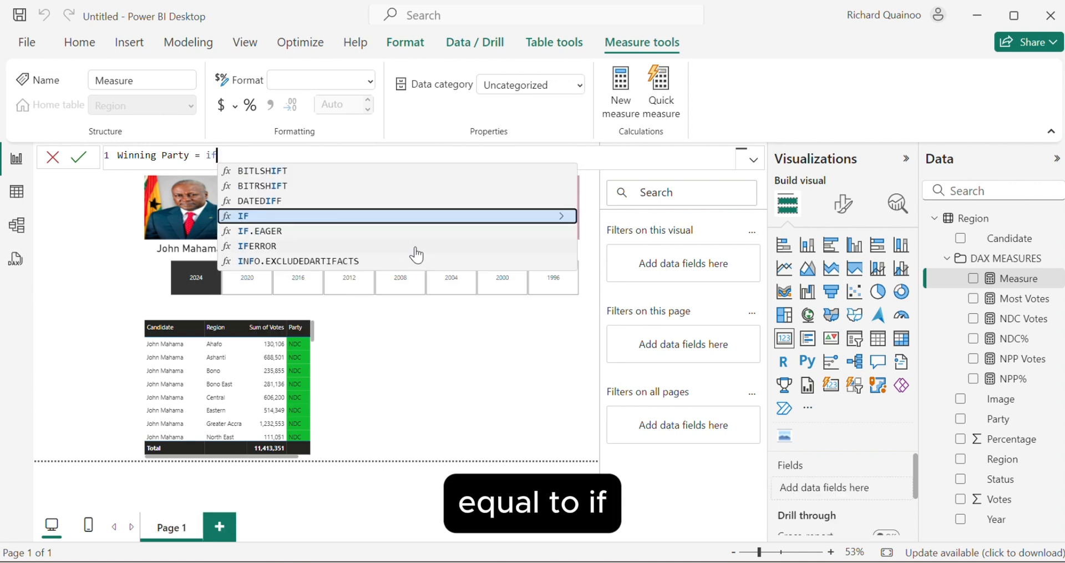
{"action": "key", "text": "Tab"}
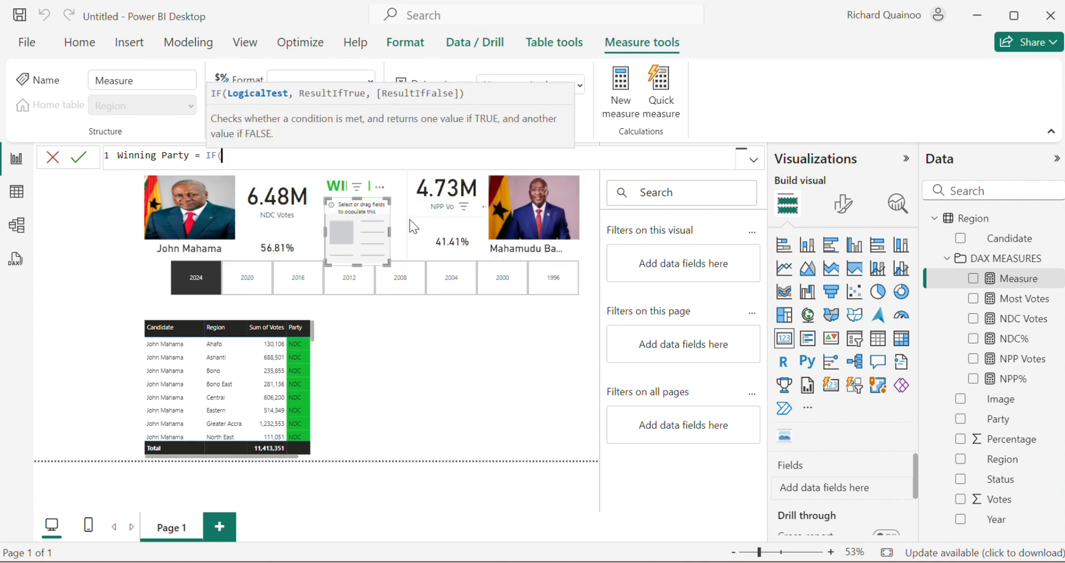
{"action": "type", "text": "mos"}
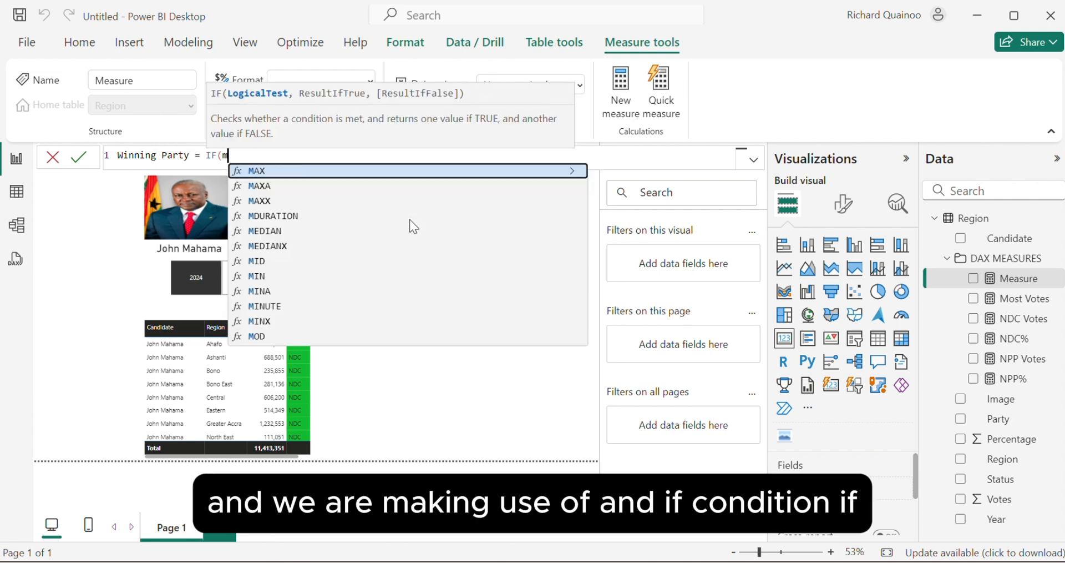
{"action": "key", "text": "BackSpace"}
{"action": "key", "text": "BackSpace"}
{"action": "key", "text": "BackSpace"}
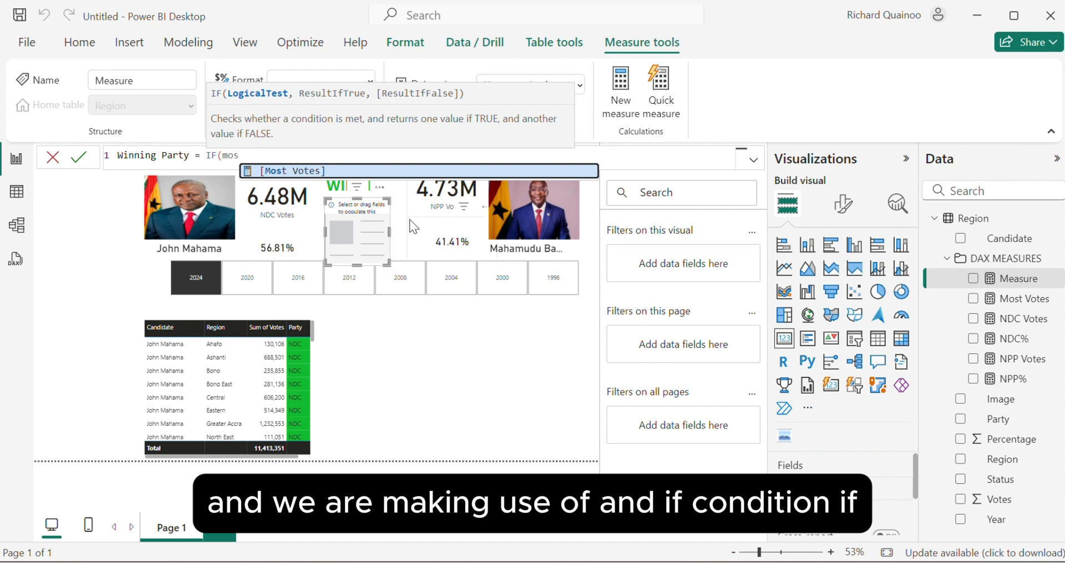
Set the logical test of the Winning Party IF formula to [NDC Votes]=[Most Votes]
{"action": "type", "text": "n"}
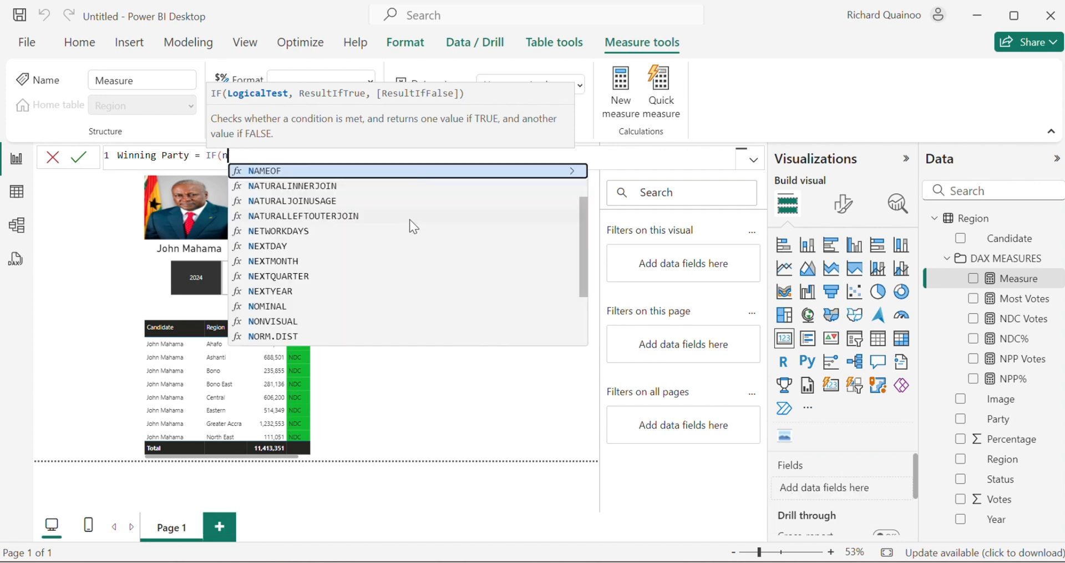
{"action": "type", "text": "dc"}
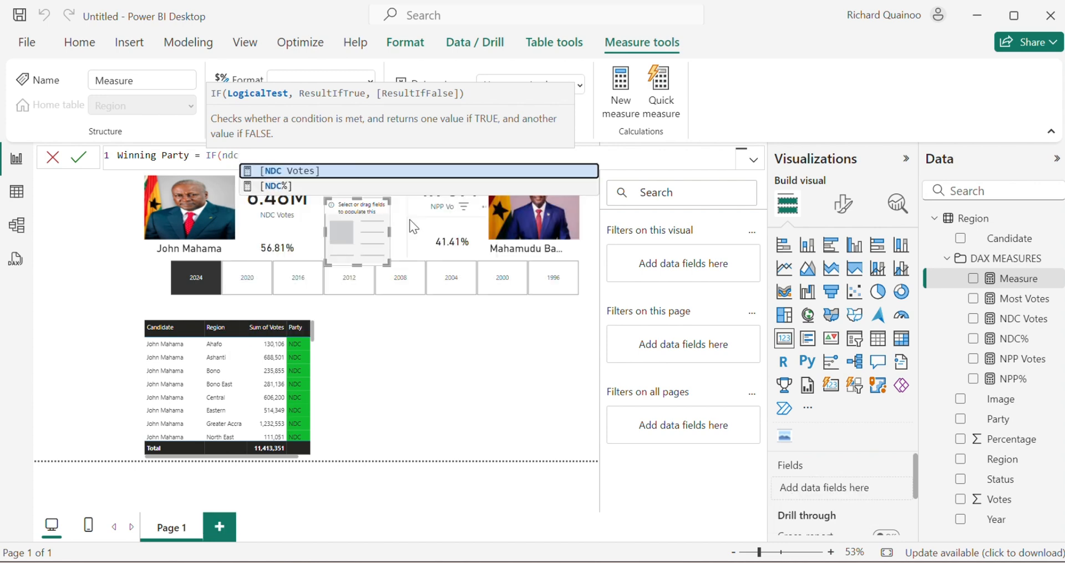
{"action": "left_click", "coordinate": [305, 175]}
{"action": "type", "text": "=most"}
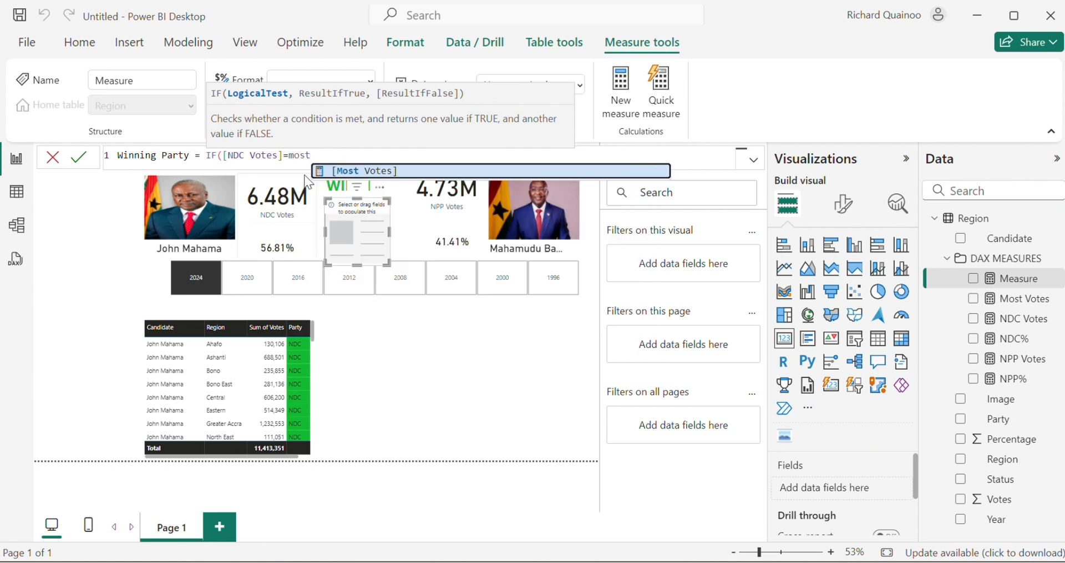
{"action": "left_click", "coordinate": [364, 171]}
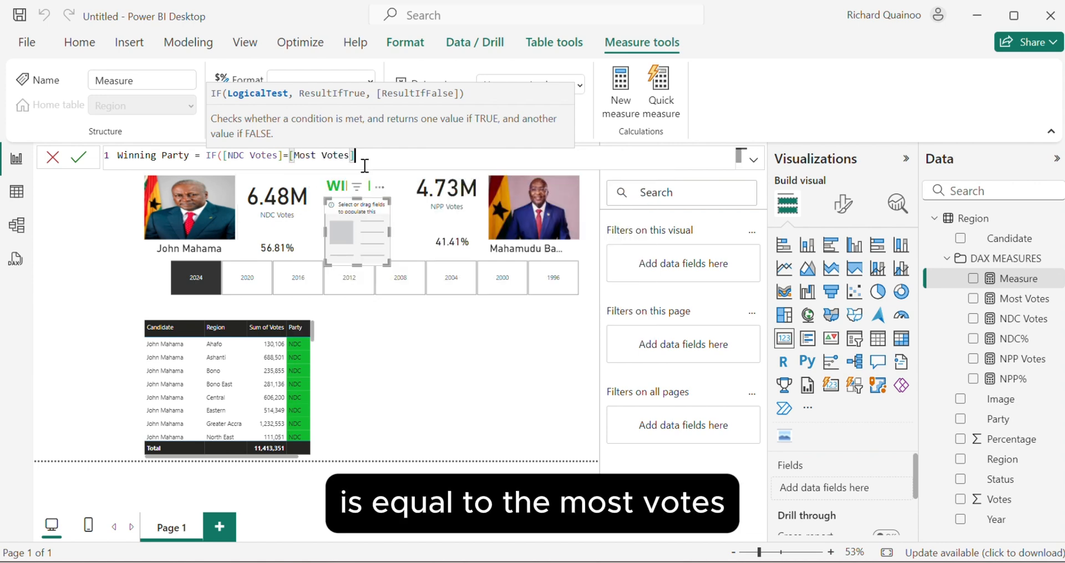
Complete the Winning Party formula so it returns "NDC" if true and "NPP" otherwise, and commit the measure
{"action": "type", "text": ","}
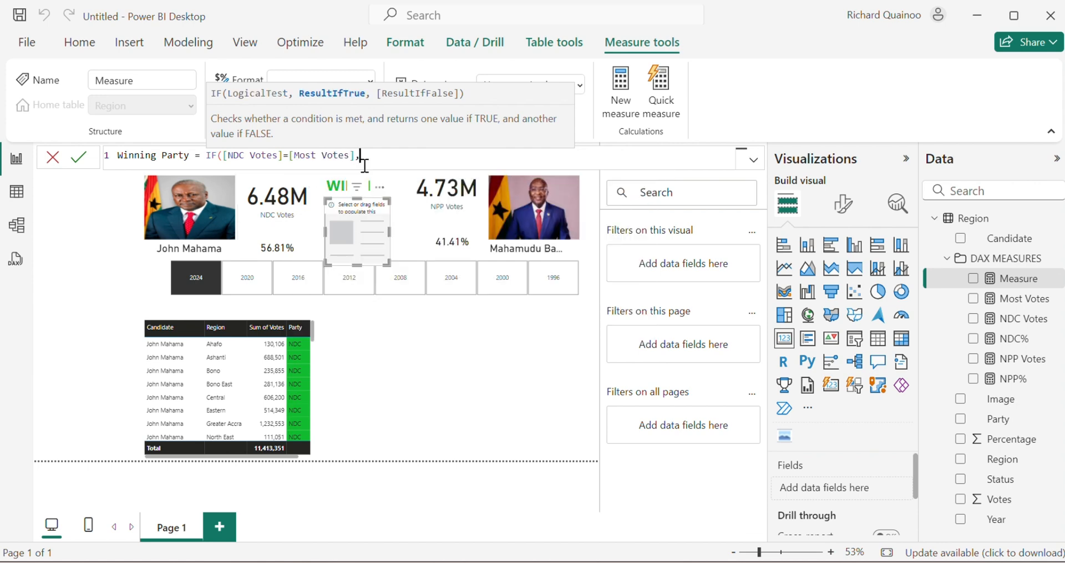
{"action": "type", "text": "\"\""}
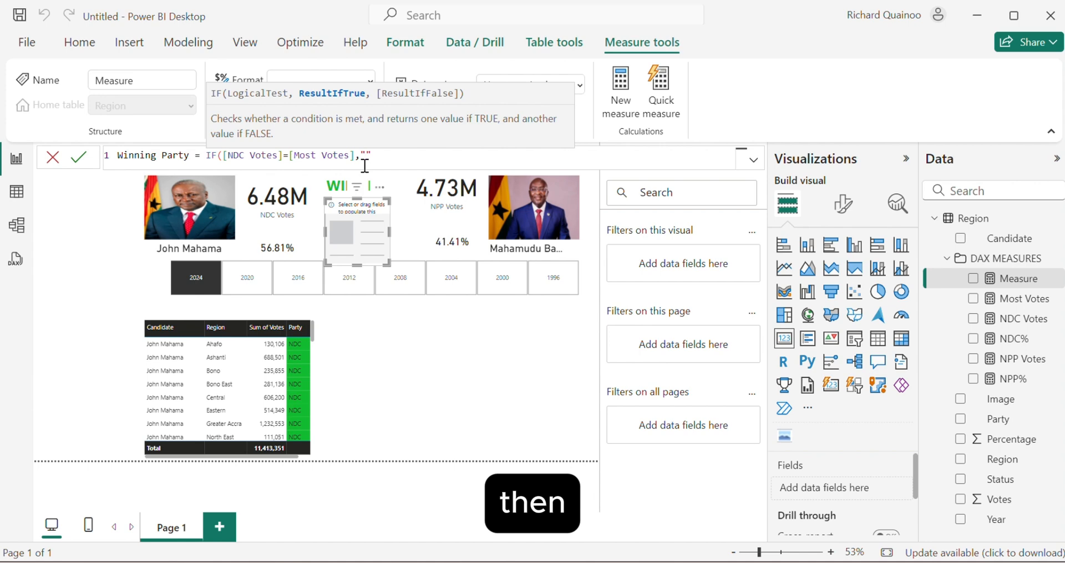
{"action": "type", "text": "NDC"}
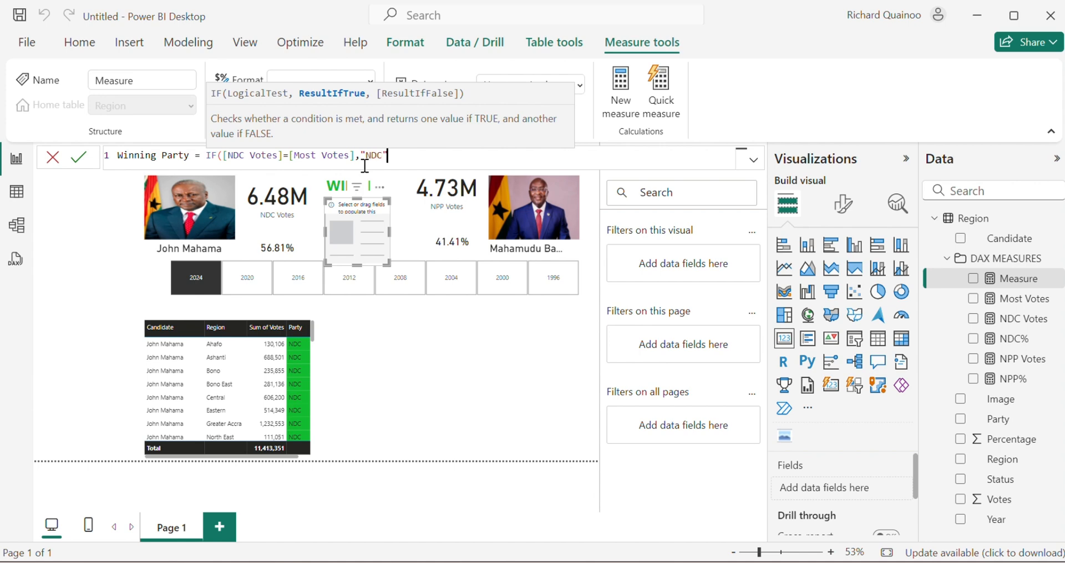
{"action": "type", "text": ","}
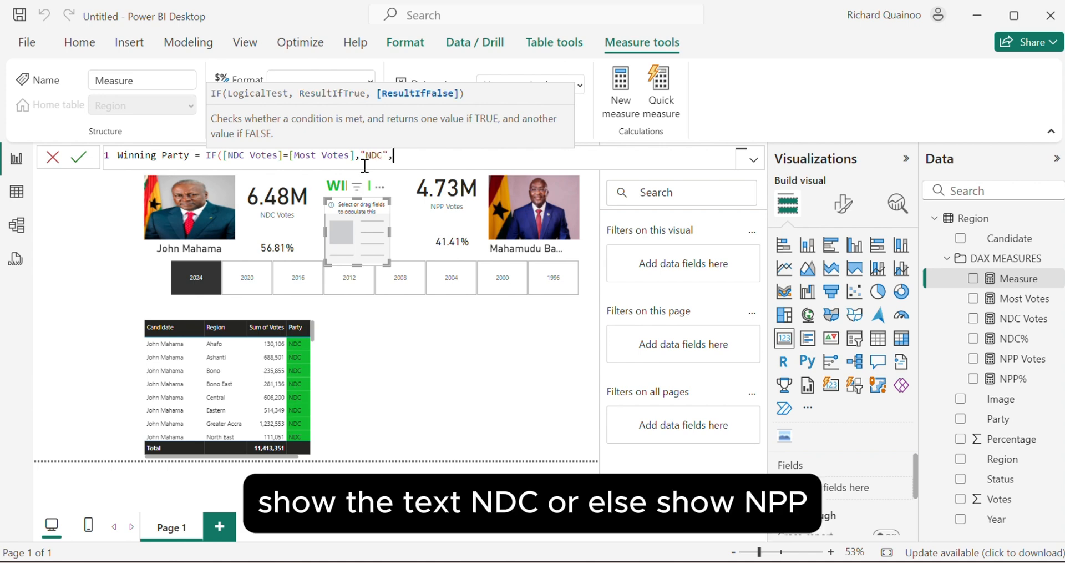
{"action": "type", "text": "NPP"}
{"action": "key", "text": "BackSpace"}
{"action": "key", "text": "BackSpace"}
{"action": "key", "text": "BackSpace"}
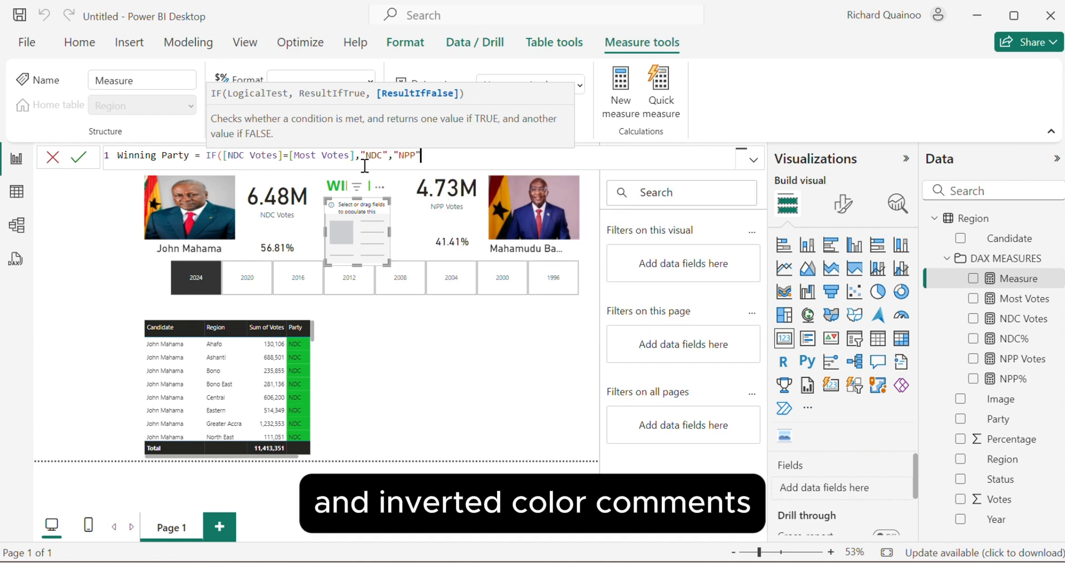
{"action": "type", "text": "\"NPP\")"}
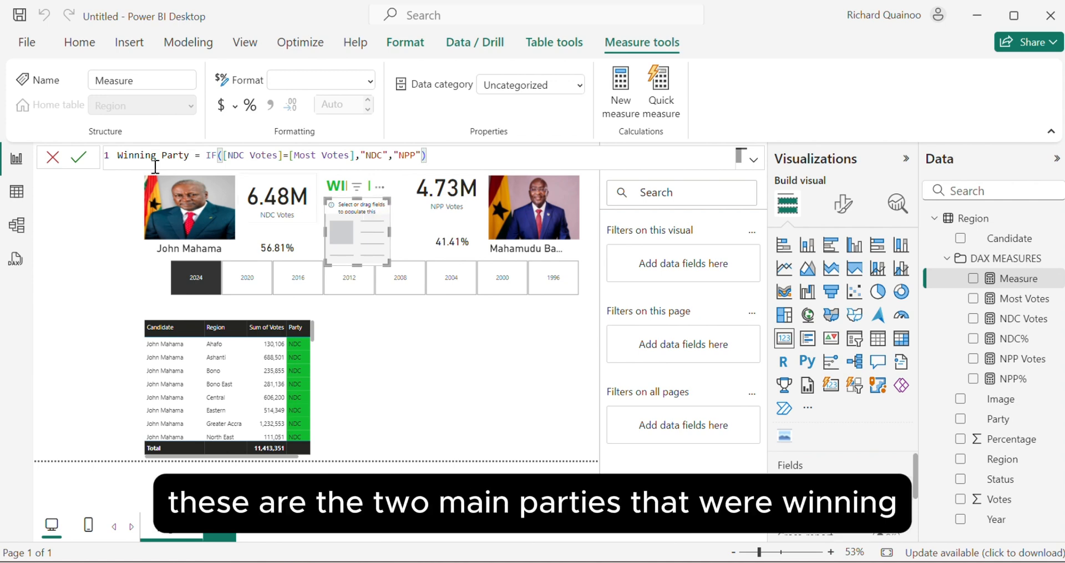
{"action": "left_click", "coordinate": [79, 161]}
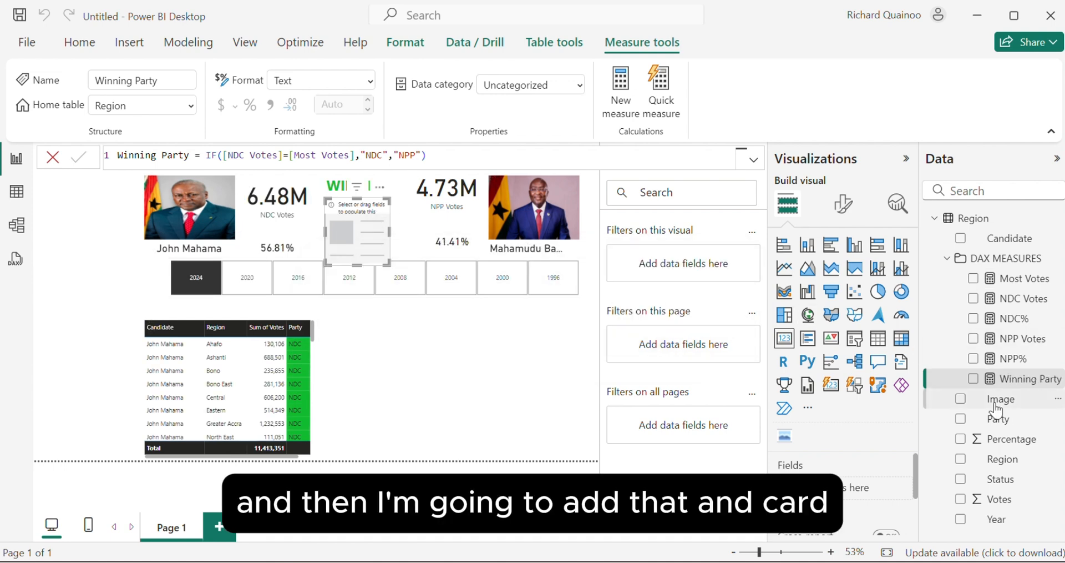
Show the Winning Party measure in the empty card beneath WINNER! and shorten the card to clear the year slicer
{"action": "left_click", "coordinate": [974, 382]}
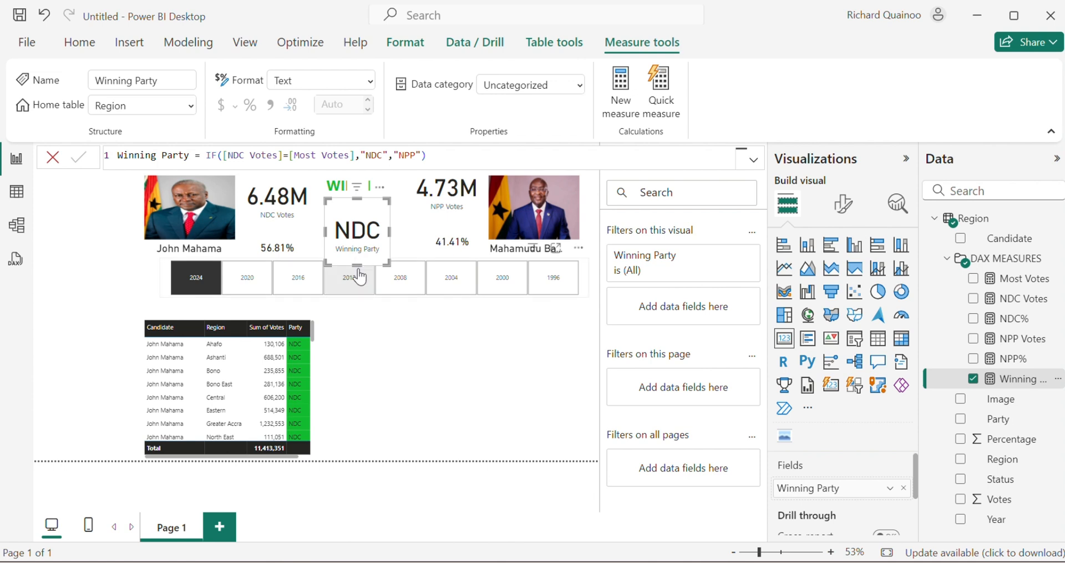
{"action": "left_click_drag", "start_coordinate": [357, 265], "coordinate": [336, 233]}
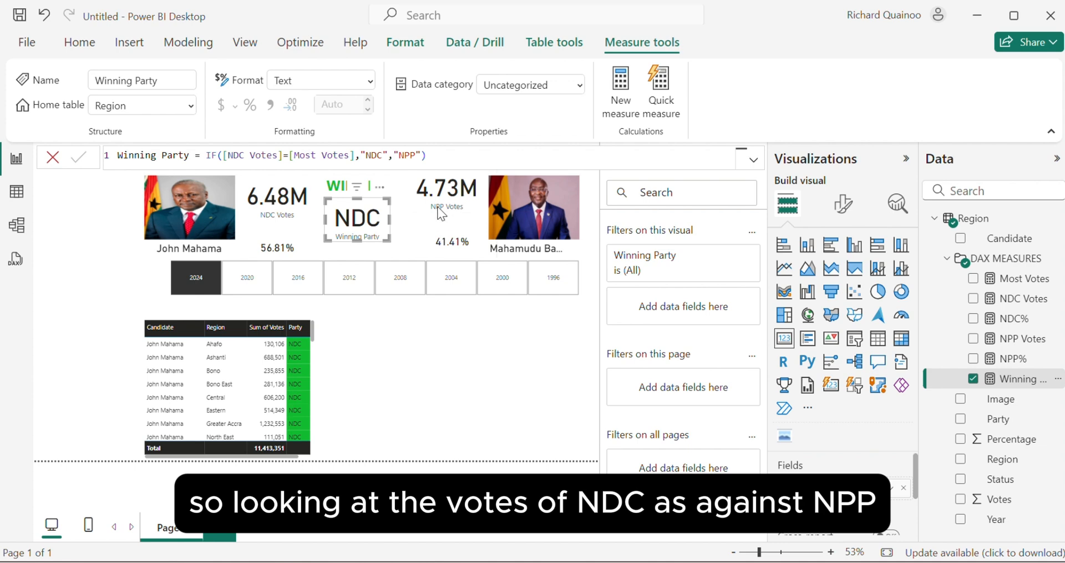
{"action": "key", "text": "Escape"}
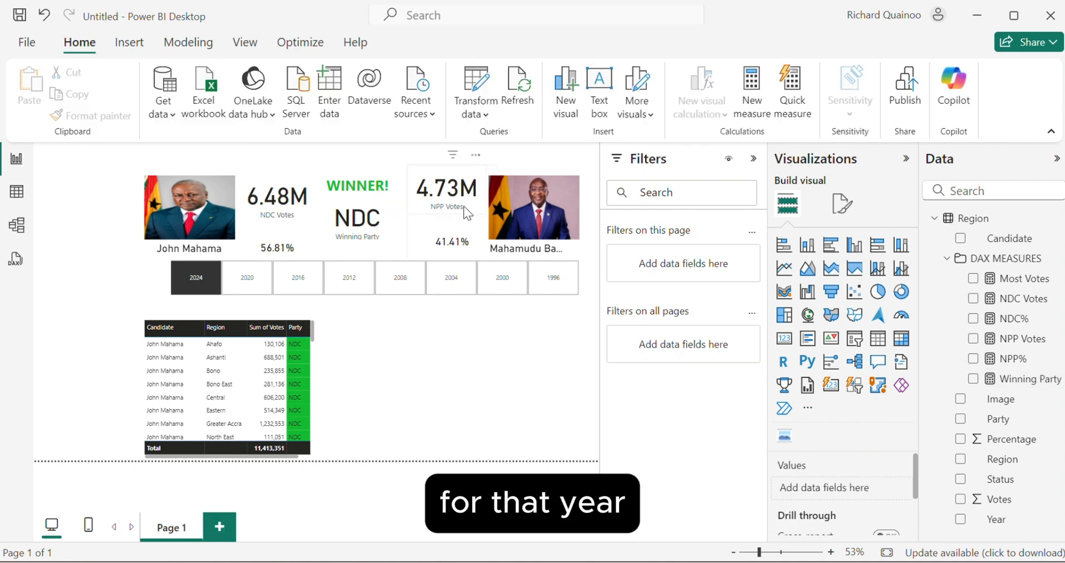
Lower the upper edge of the NPP Votes card slightly to align it with the NDC Votes card
{"action": "left_click", "coordinate": [451, 198]}
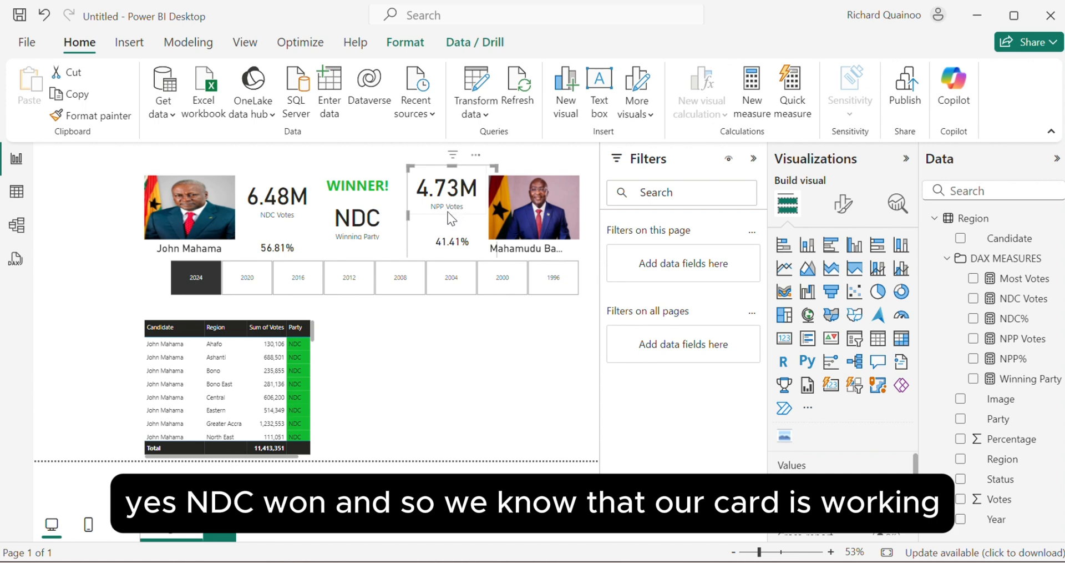
{"action": "left_click_drag", "start_coordinate": [452, 166], "coordinate": [449, 179]}
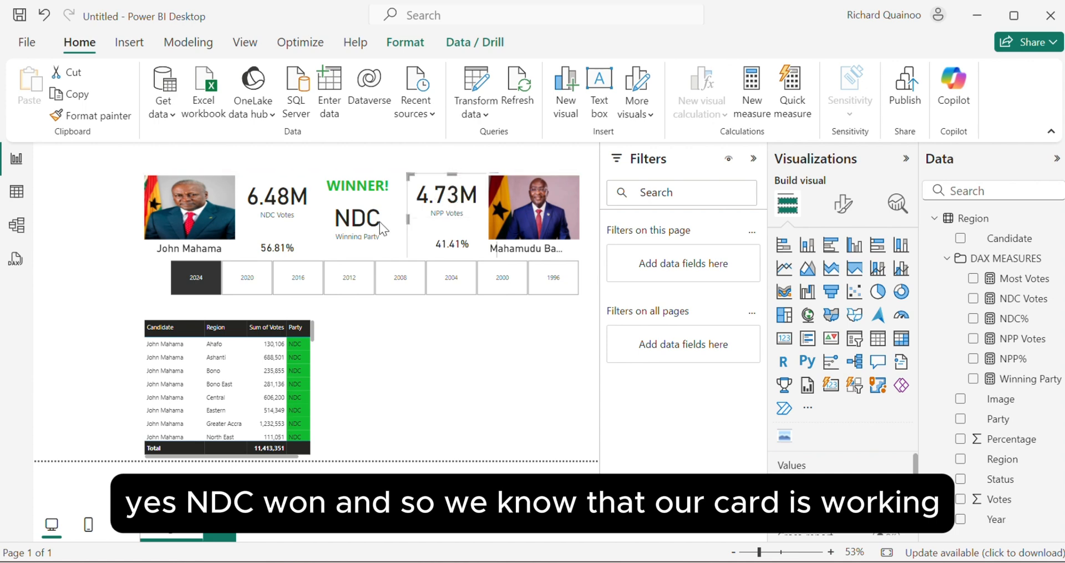
Check the winner card against the vote cards for 2020, 2000 and 1996, and return the year slicer to 2024
{"action": "left_click", "coordinate": [247, 278]}
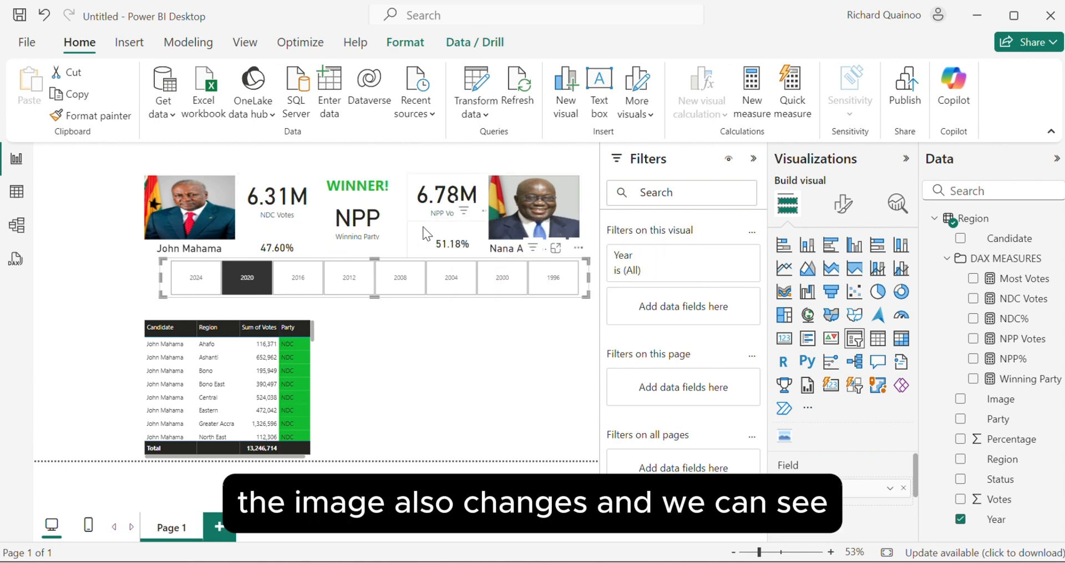
{"action": "left_click", "coordinate": [506, 288]}
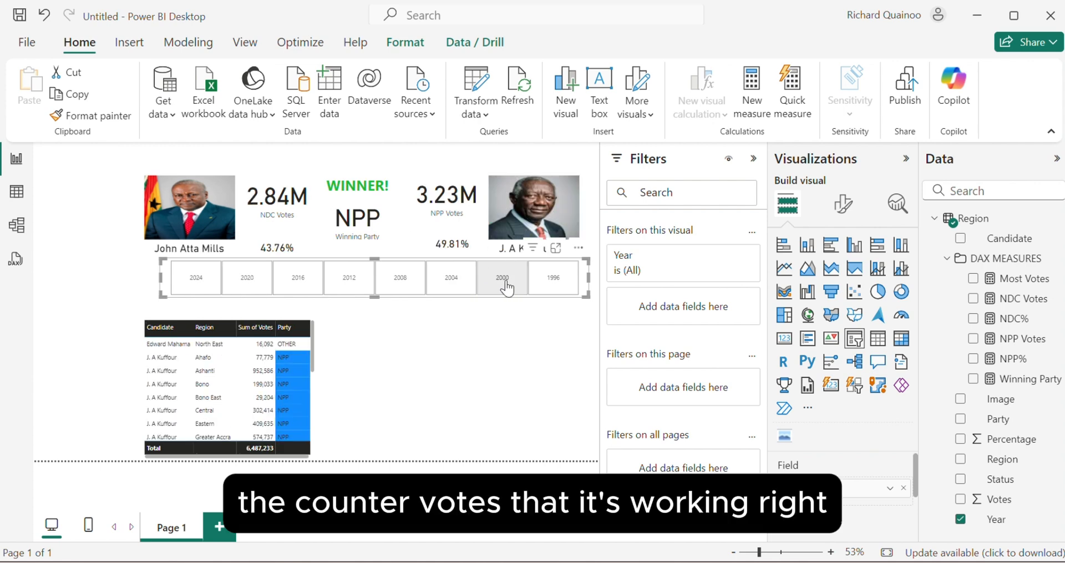
{"action": "left_click", "coordinate": [544, 288]}
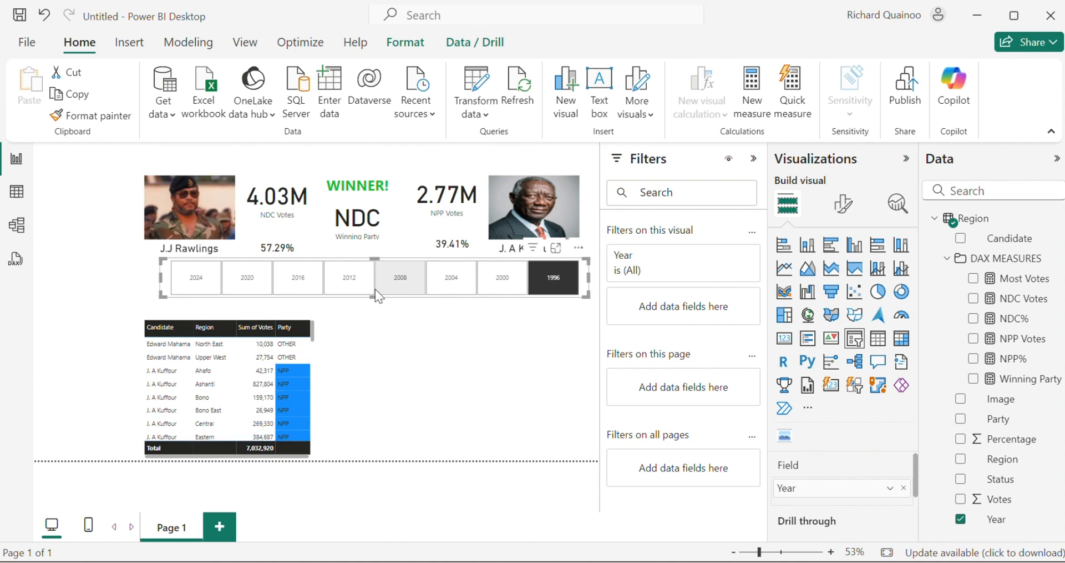
{"action": "left_click", "coordinate": [182, 284]}
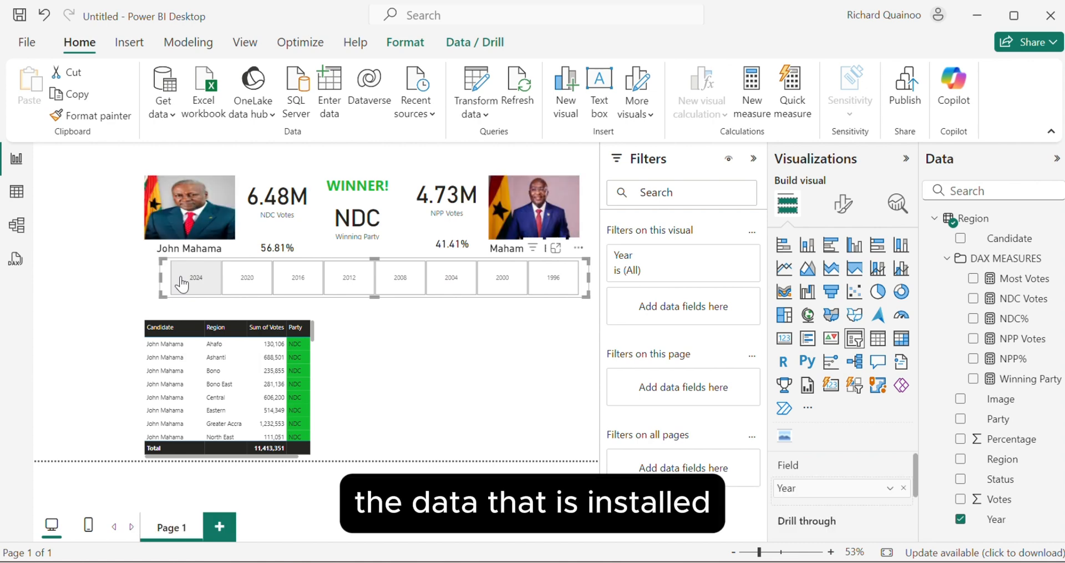
{"action": "left_click", "coordinate": [182, 283]}
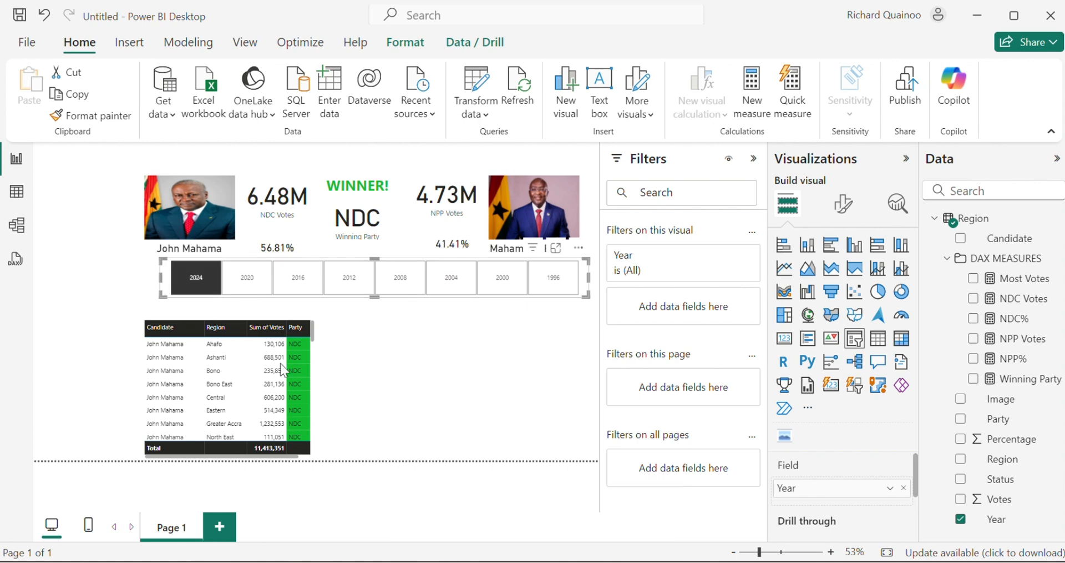
Add a clustered column chart of Votes by Party and place it beside the candidate table, below the year slicer
{"action": "left_click", "coordinate": [357, 350]}
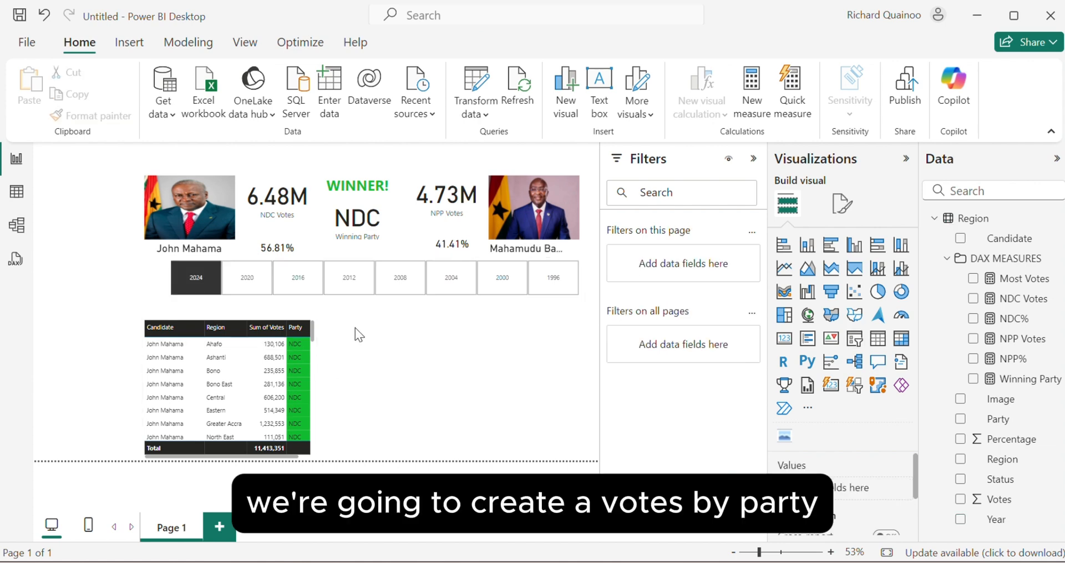
{"action": "left_click", "coordinate": [854, 245]}
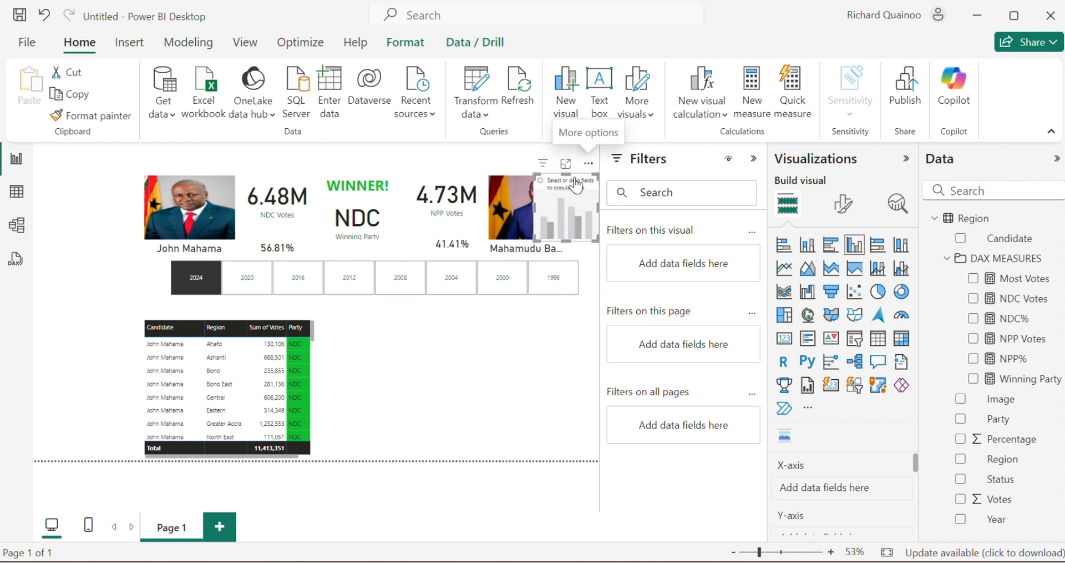
{"action": "left_click_drag", "start_coordinate": [588, 171], "coordinate": [425, 334]}
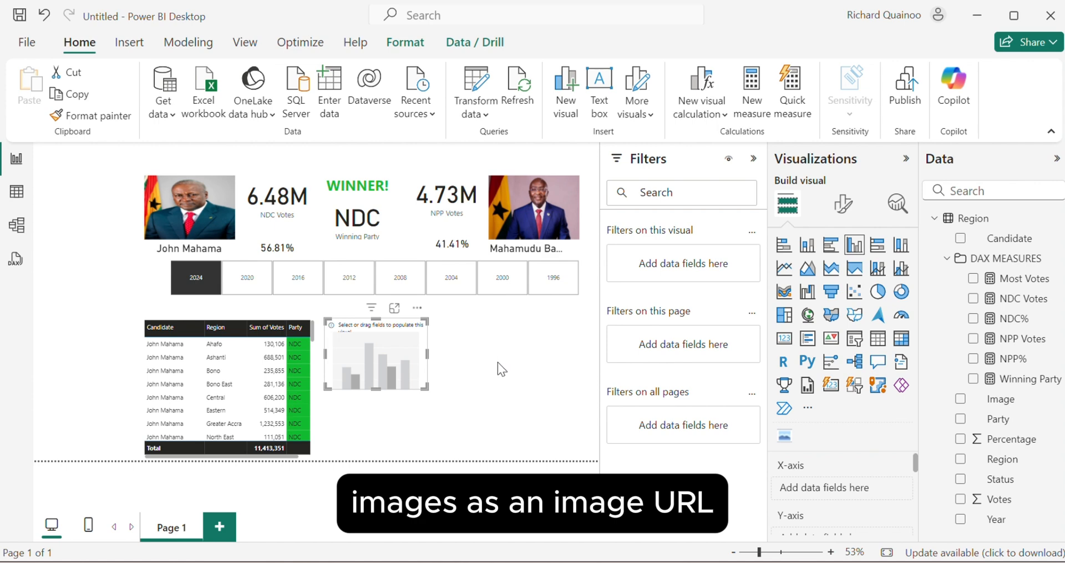
{"action": "left_click", "coordinate": [960, 498]}
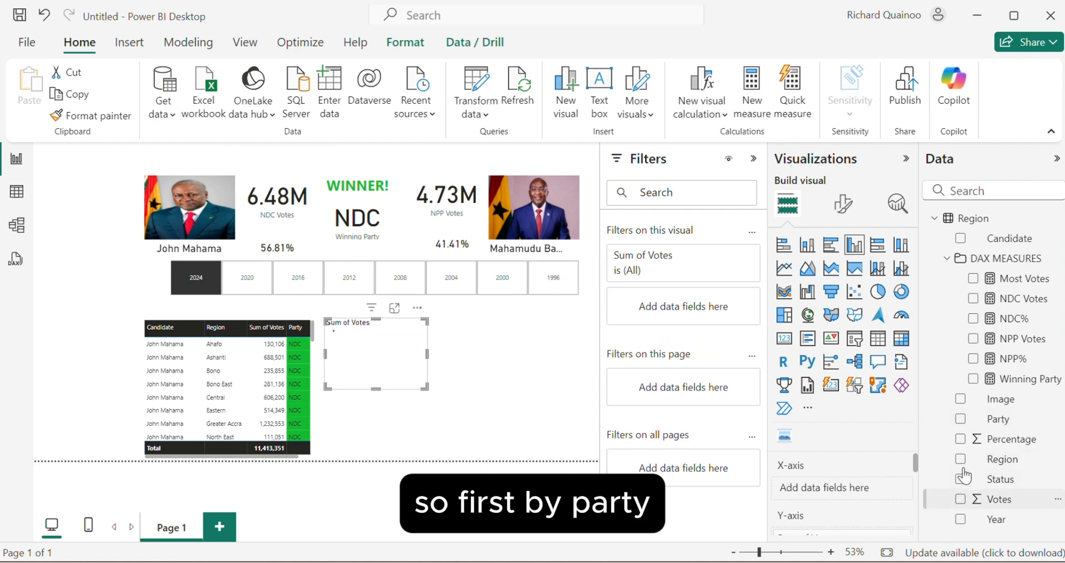
{"action": "left_click", "coordinate": [961, 418]}
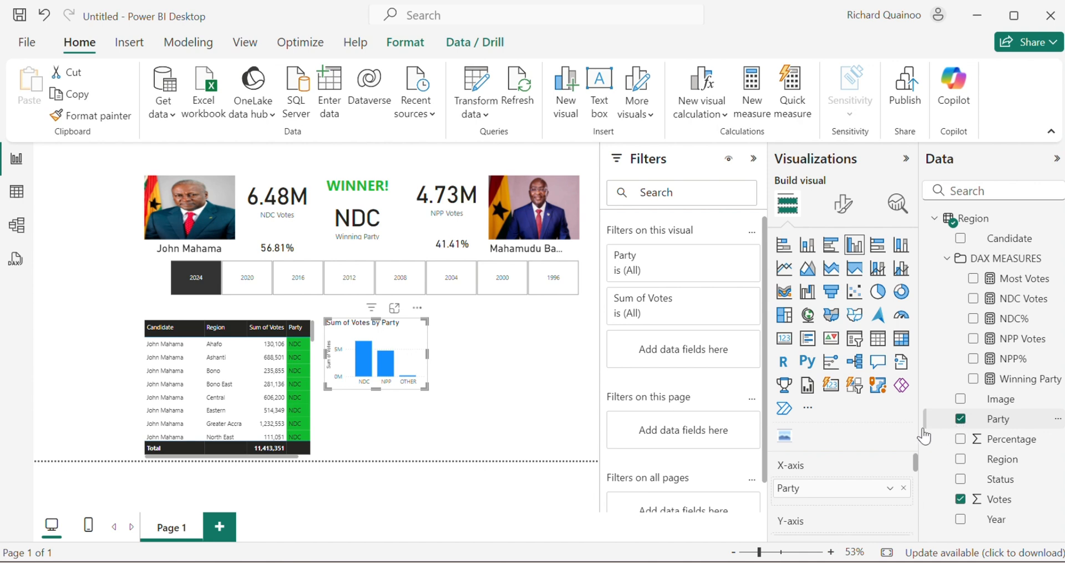
Turn off the title of the votes by party column chart
{"action": "left_click", "coordinate": [844, 206]}
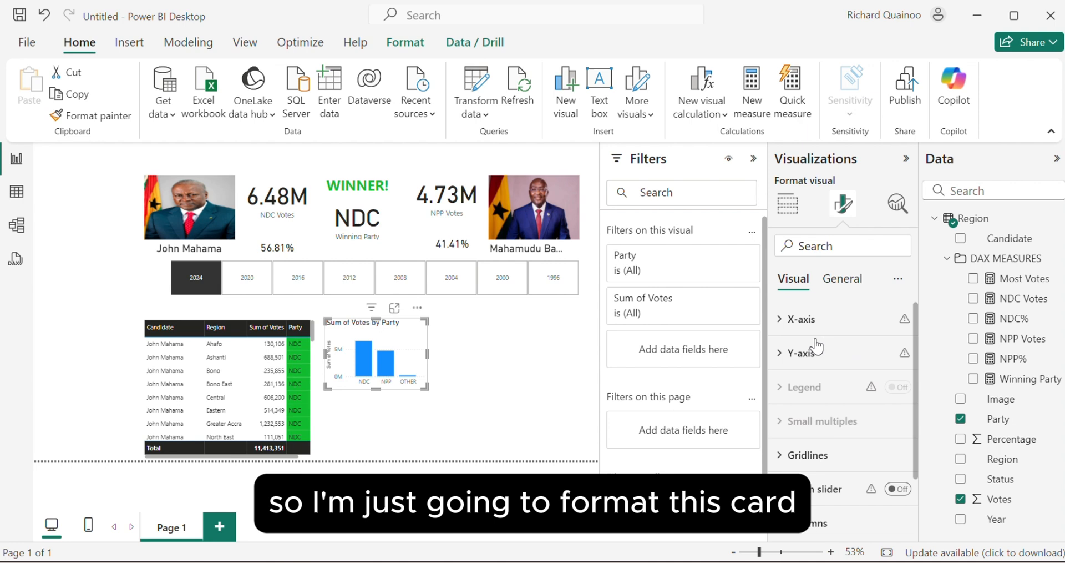
{"action": "left_click", "coordinate": [834, 288]}
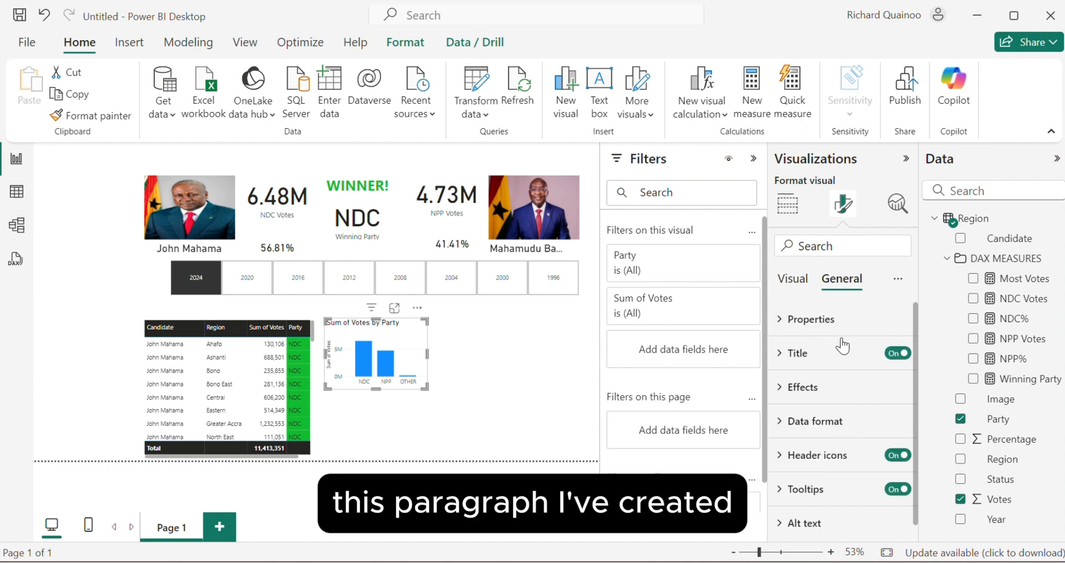
{"action": "left_click", "coordinate": [896, 364]}
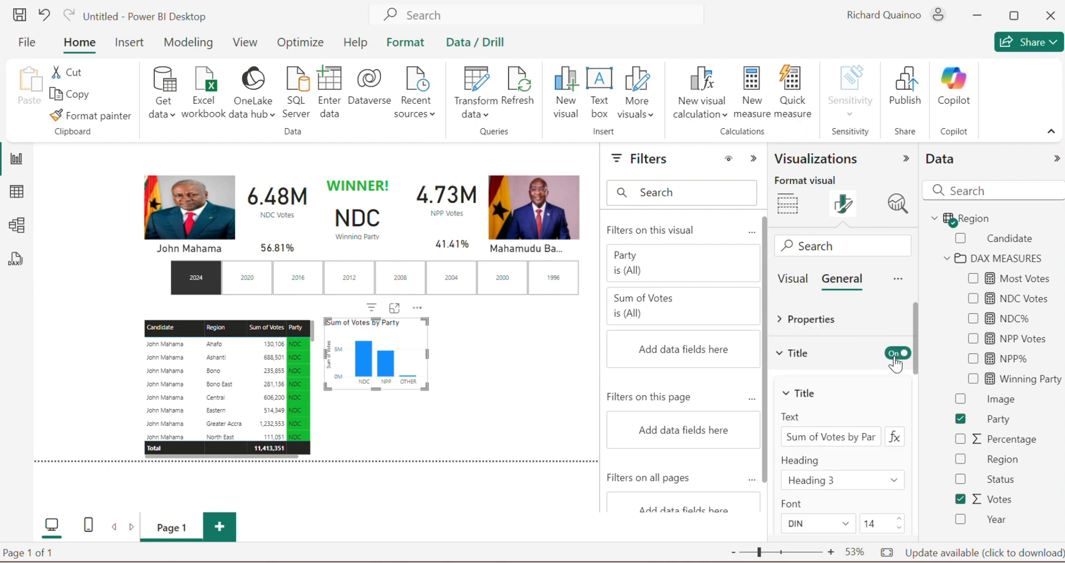
{"action": "left_click", "coordinate": [896, 355]}
Turn off the horizontal gridlines of the votes by party column chart
{"action": "left_click", "coordinate": [799, 283]}
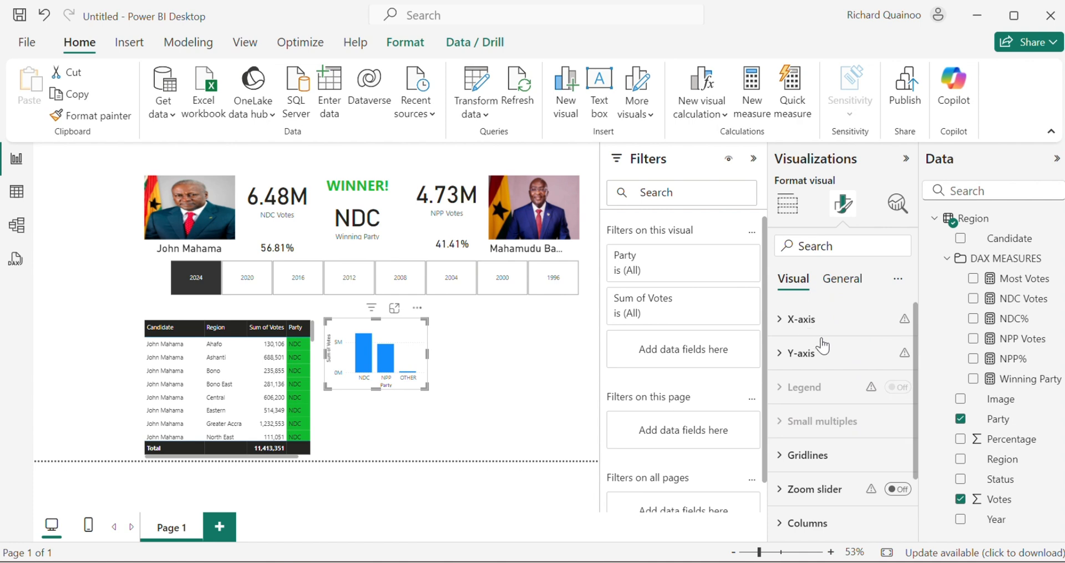
{"action": "left_click", "coordinate": [825, 456]}
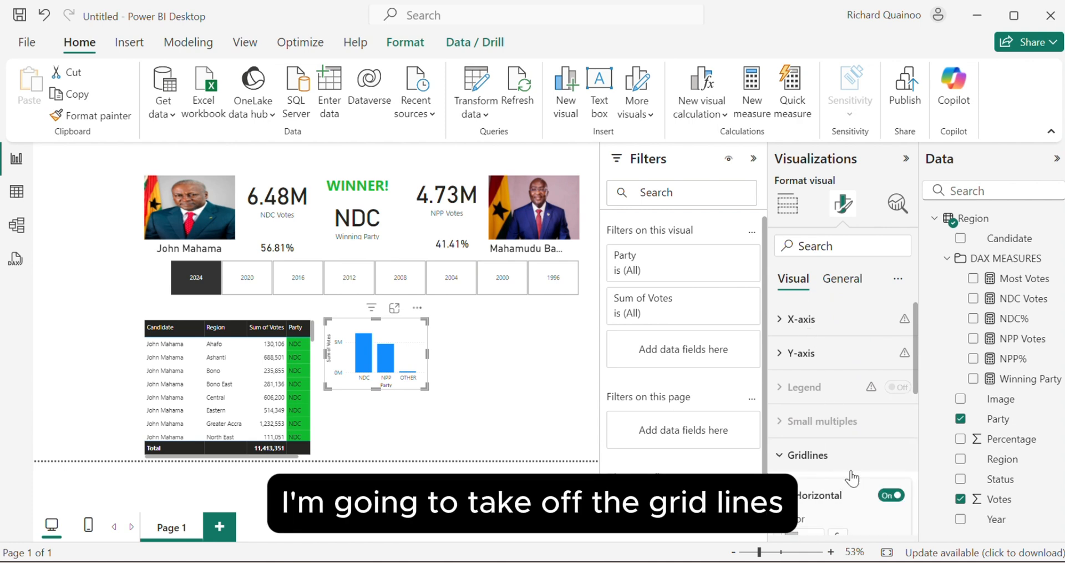
{"action": "scroll", "coordinate": [843, 477], "scroll_direction": "down", "scroll_amount": 2}
{"action": "left_click", "coordinate": [887, 414]}
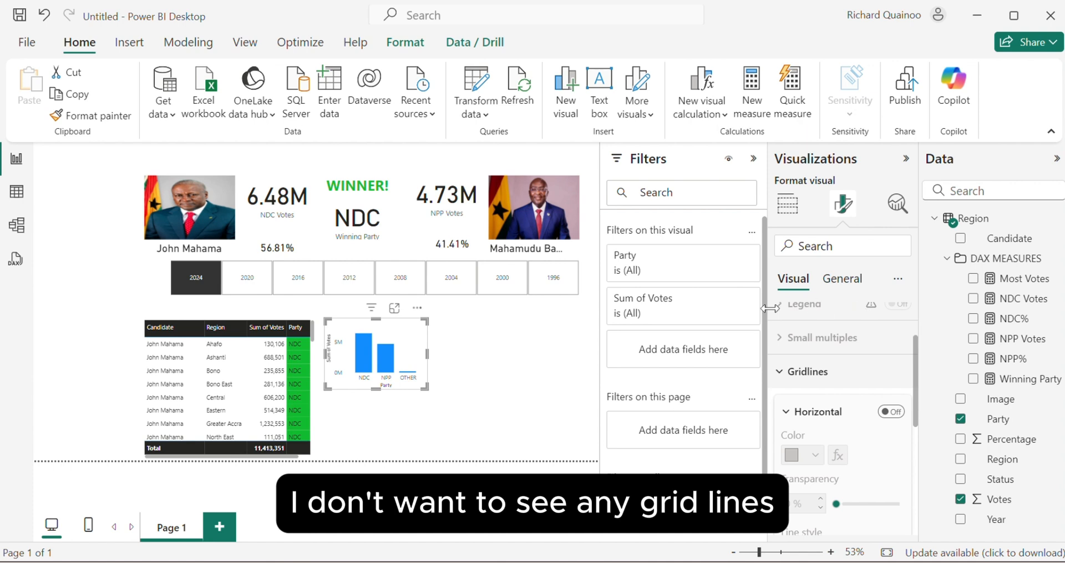
Turn off the X-axis title of the votes by party column chart
{"action": "left_click", "coordinate": [837, 279]}
{"action": "left_click", "coordinate": [799, 284]}
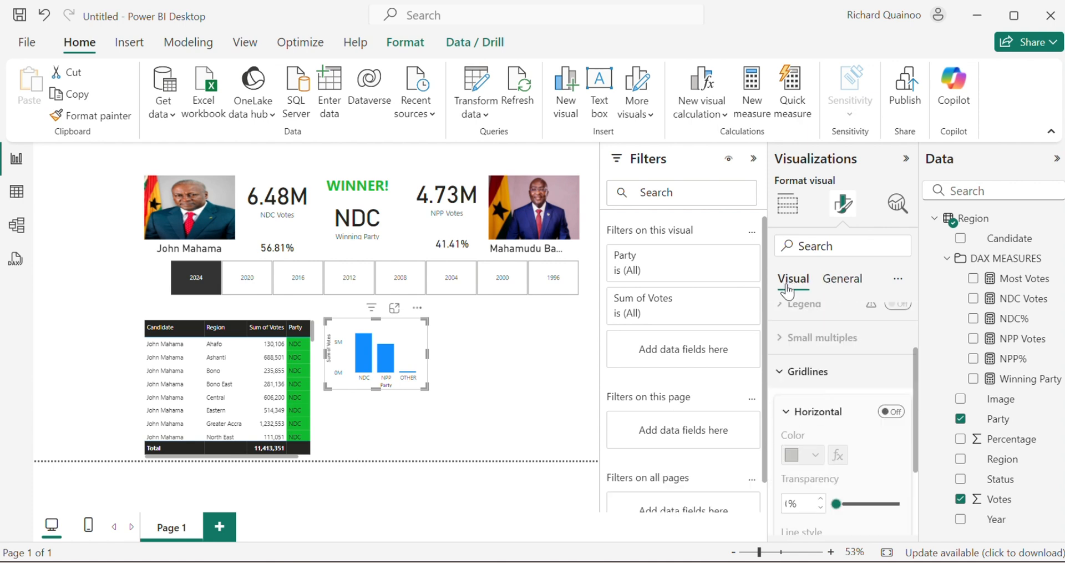
{"action": "scroll", "coordinate": [800, 424], "scroll_direction": "up", "scroll_amount": 3}
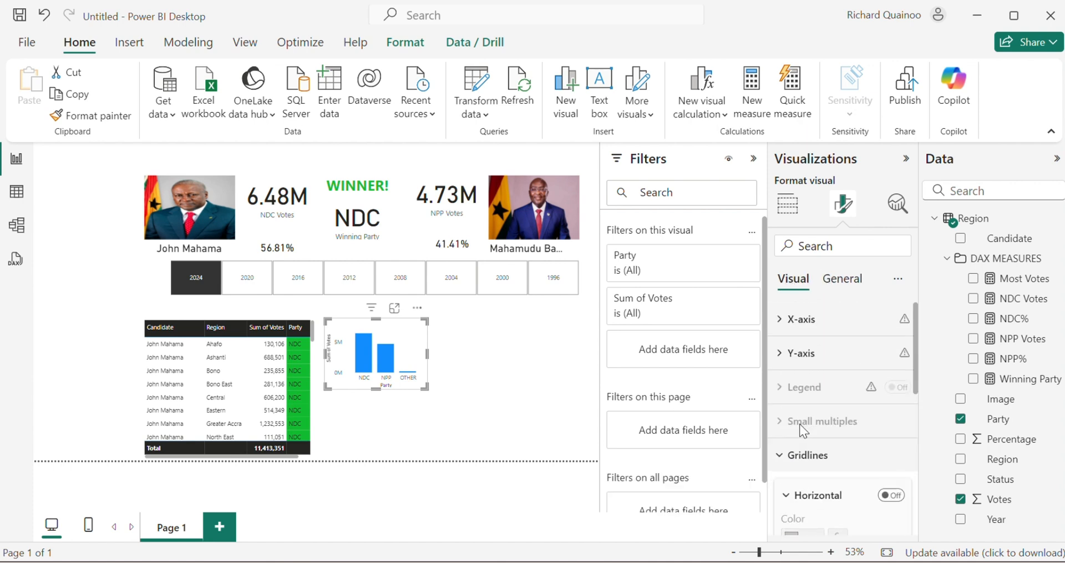
{"action": "left_click", "coordinate": [785, 332]}
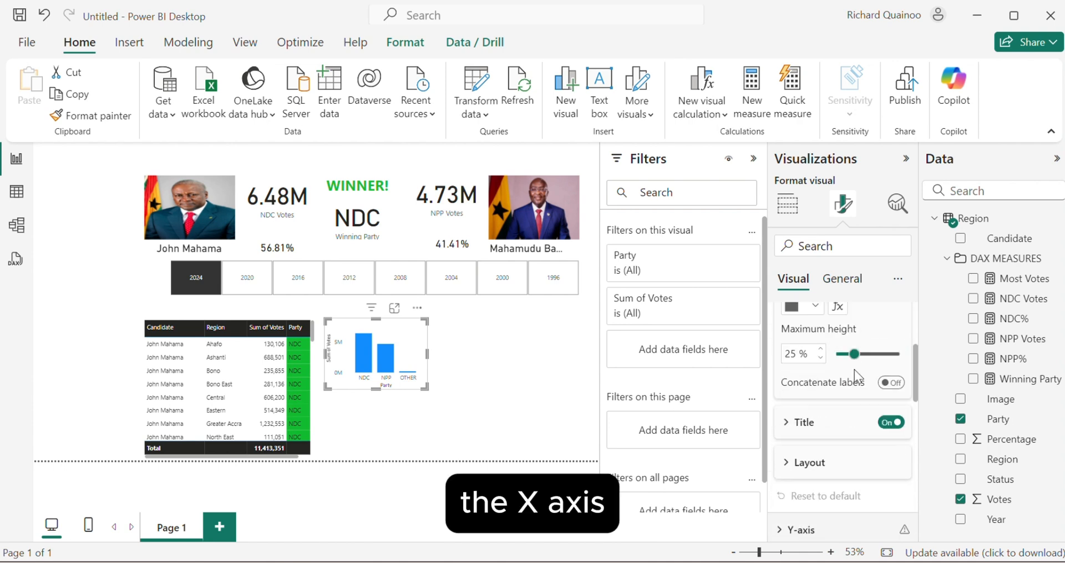
{"action": "left_click", "coordinate": [891, 422]}
{"action": "scroll", "coordinate": [842, 364], "scroll_direction": "up", "scroll_amount": 10}
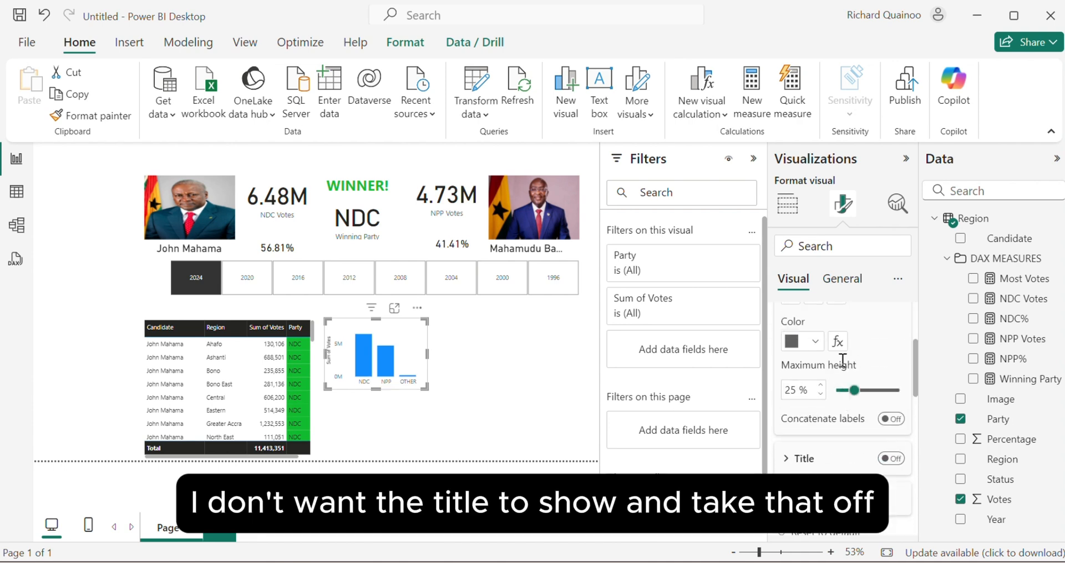
{"action": "scroll", "coordinate": [843, 367], "scroll_direction": "down", "scroll_amount": 3}
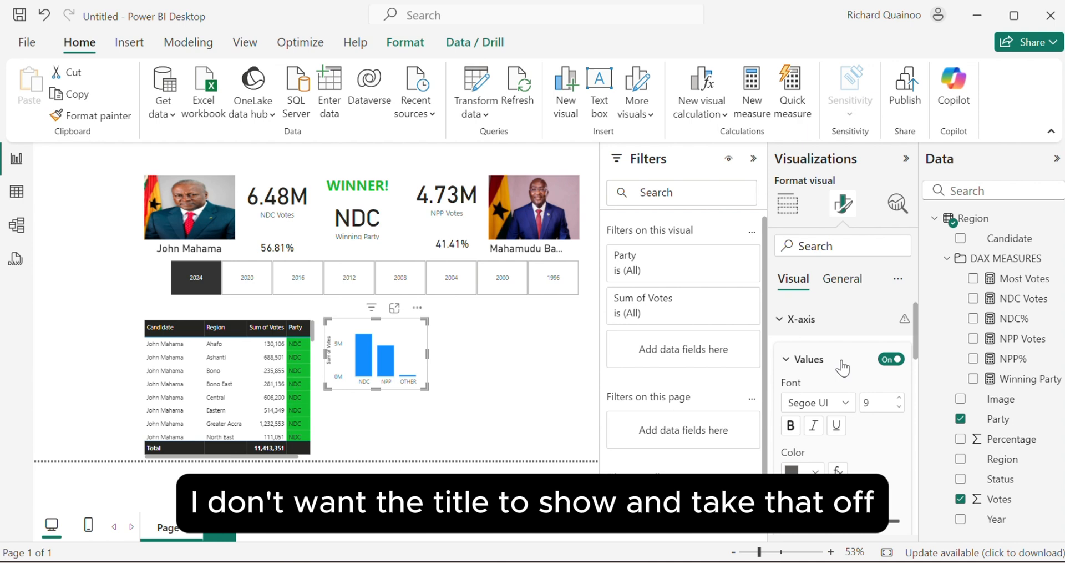
{"action": "left_click", "coordinate": [790, 325]}
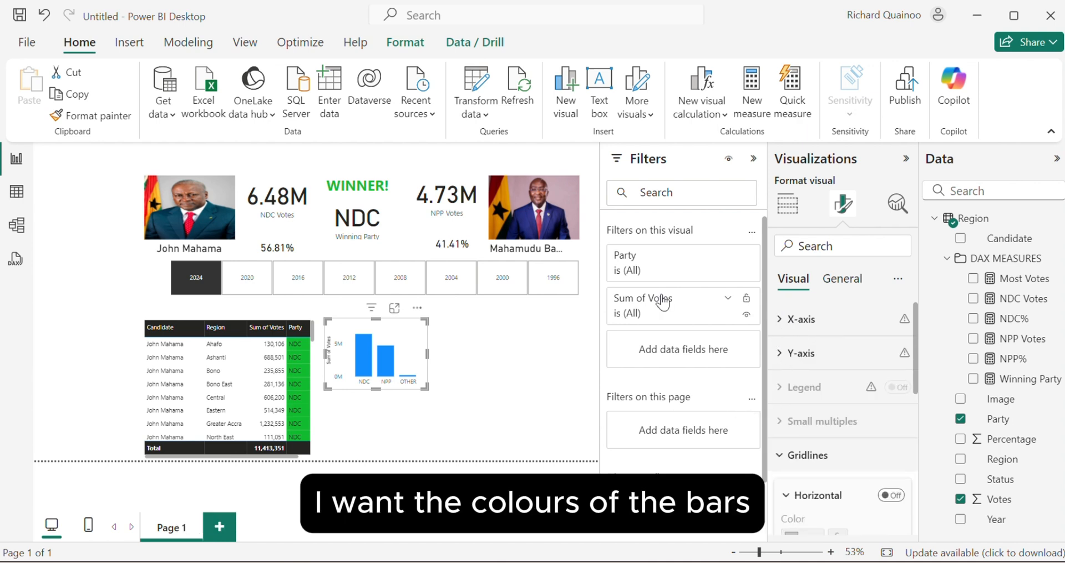
Limit the chart's column formatting to the NDC category and look up the green hex code in the Notepad notes
{"action": "scroll", "coordinate": [791, 377], "scroll_direction": "down", "scroll_amount": 5}
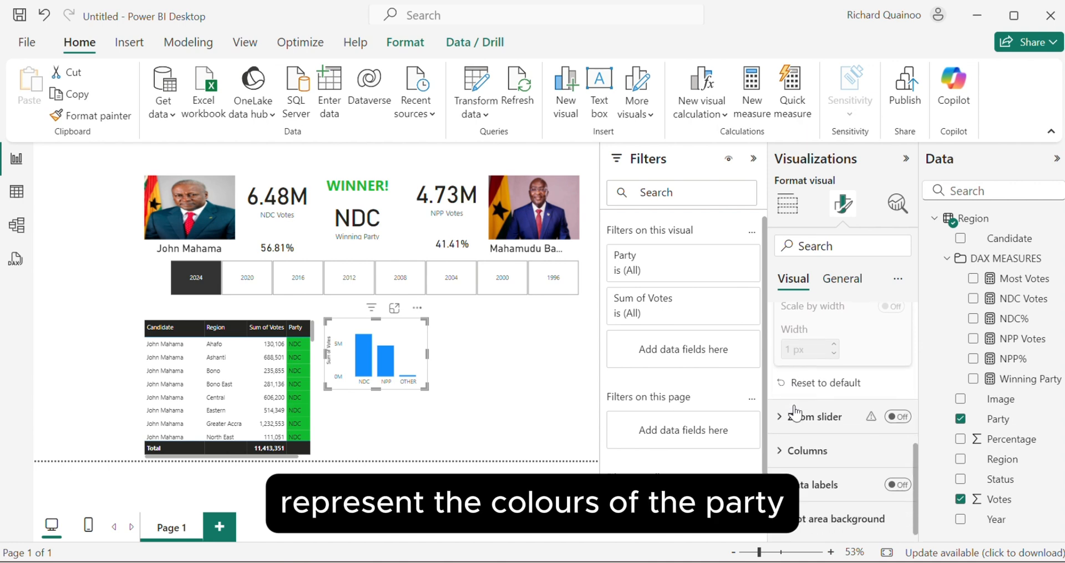
{"action": "left_click", "coordinate": [796, 450]}
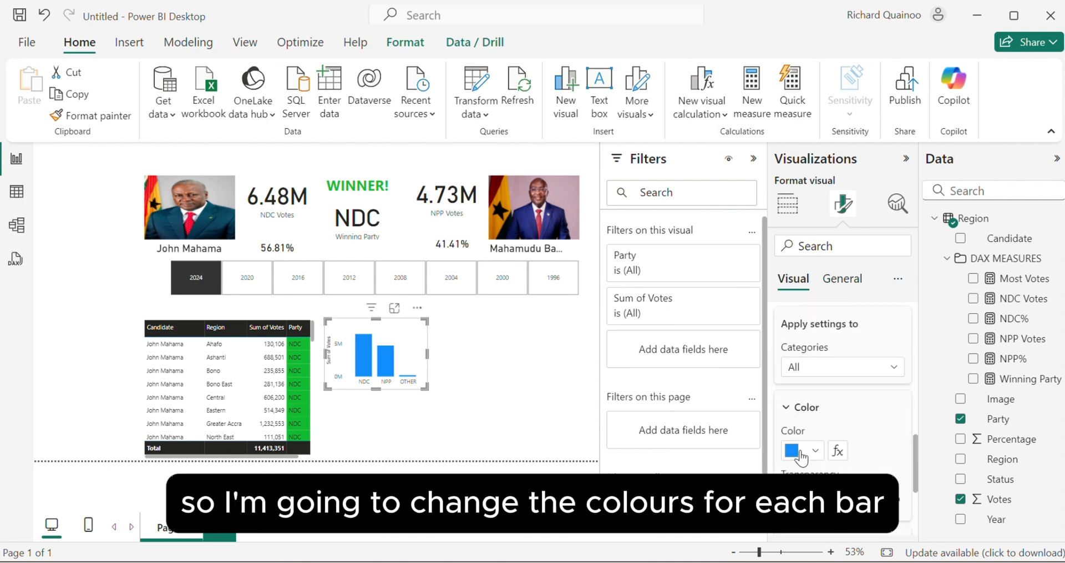
{"action": "left_click", "coordinate": [812, 368]}
{"action": "left_click", "coordinate": [803, 407]}
{"action": "left_click", "coordinate": [814, 451]}
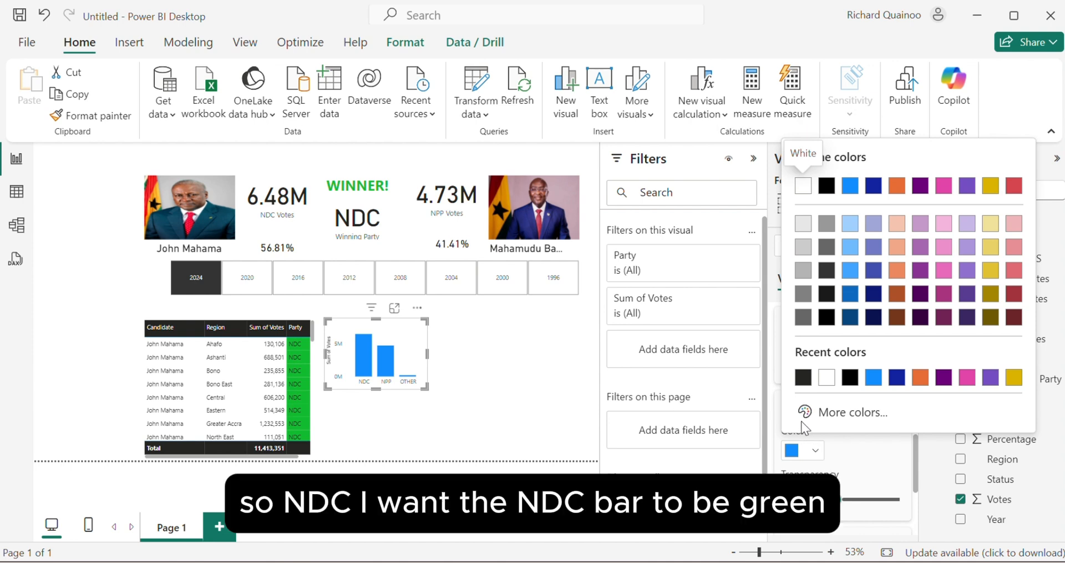
{"action": "left_click", "coordinate": [806, 414]}
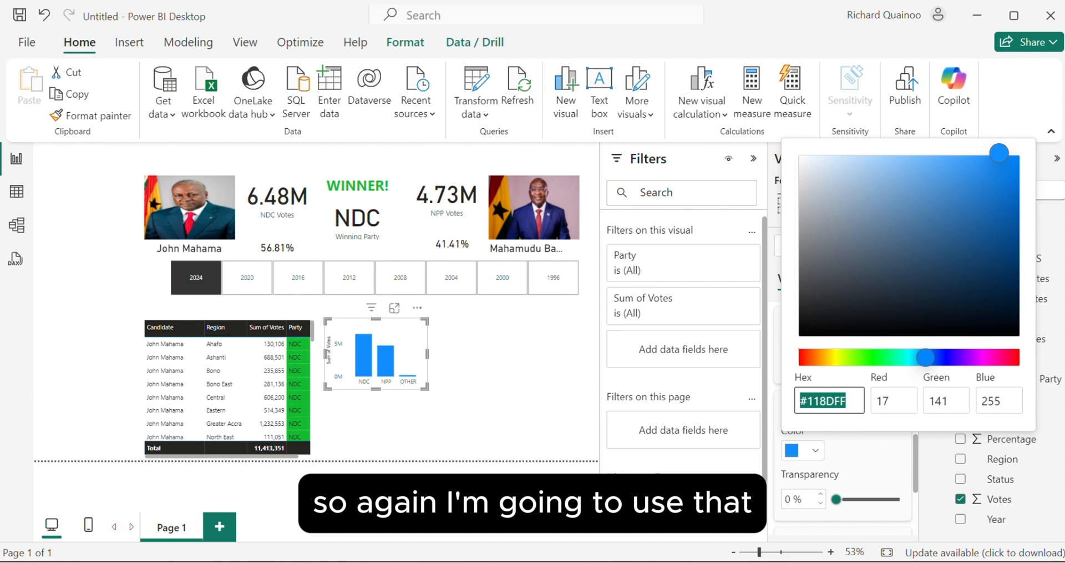
{"action": "key", "text": "alt+Tab"}
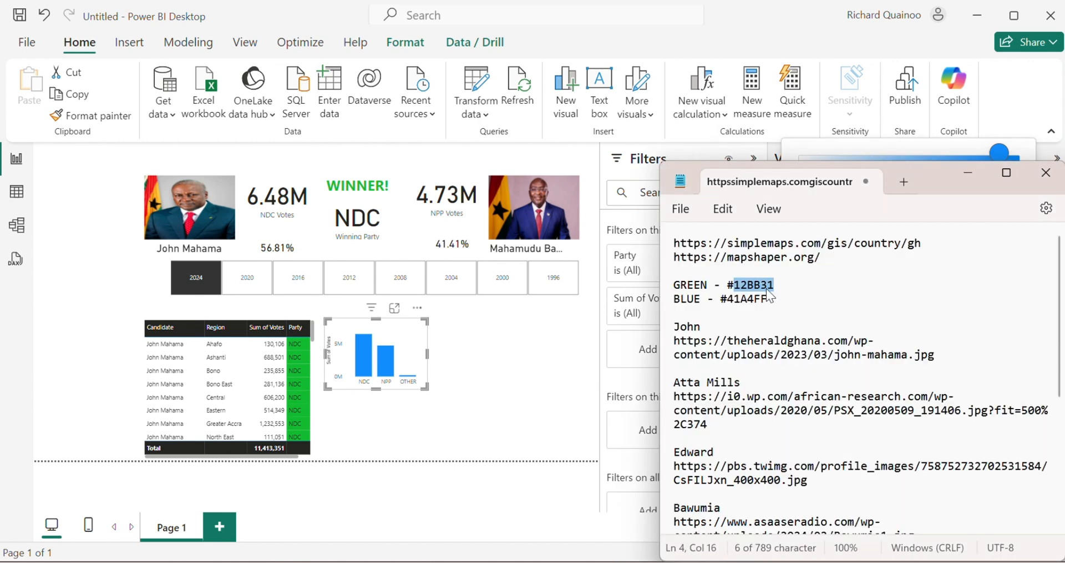
{"action": "left_click", "coordinate": [605, 380]}
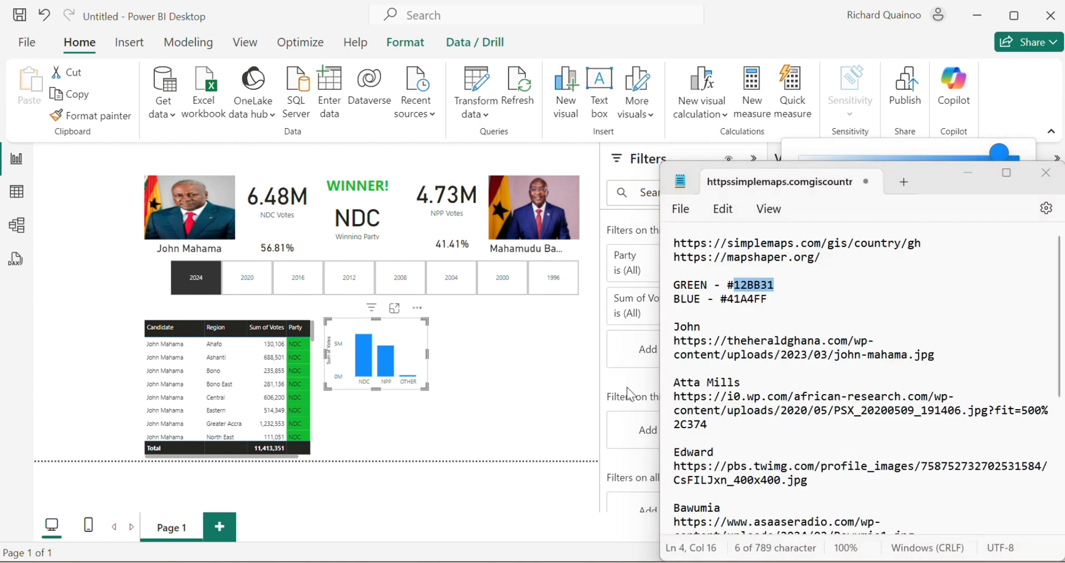
Set the NDC column's colour to the custom hex value #12BB31
{"action": "left_click", "coordinate": [806, 451]}
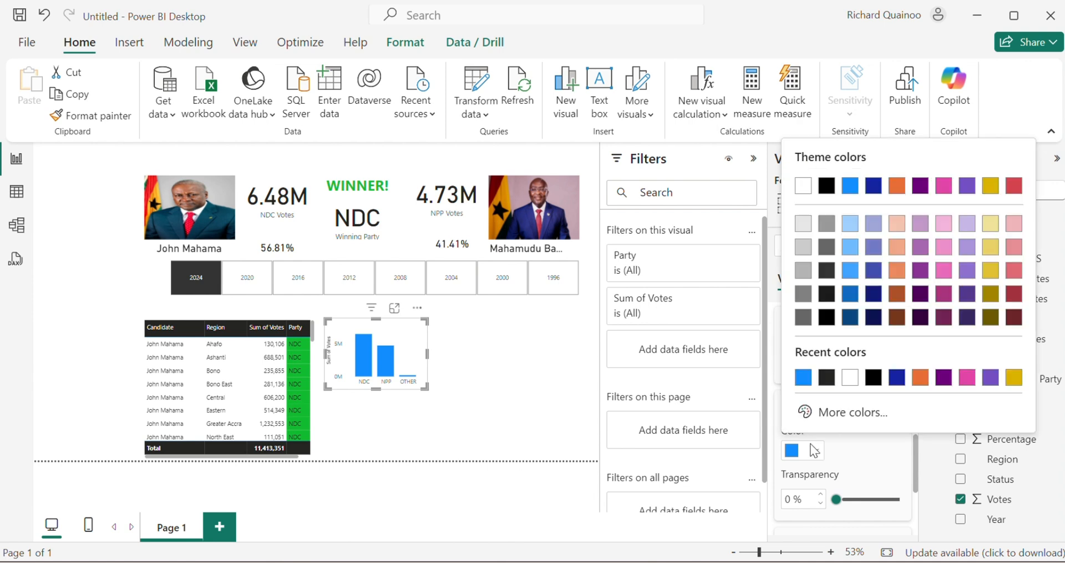
{"action": "left_click", "coordinate": [805, 413]}
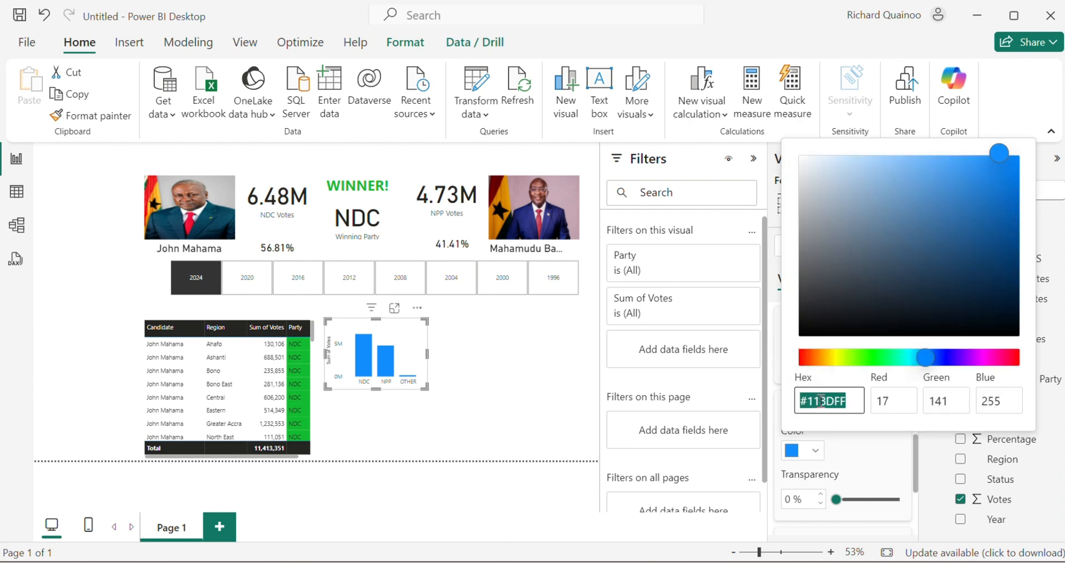
{"action": "left_click", "coordinate": [850, 401]}
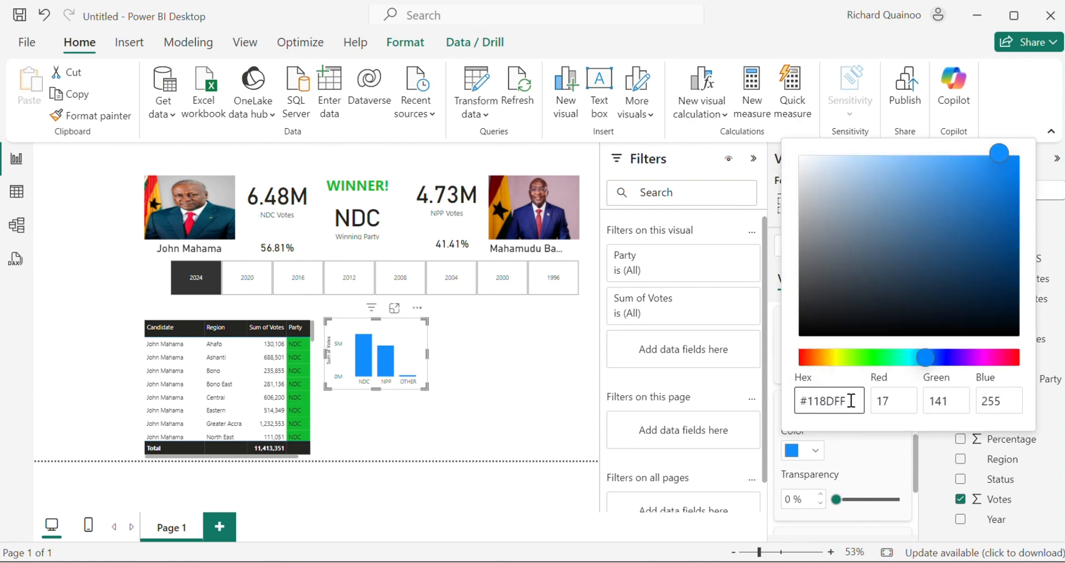
{"action": "key", "text": "BackSpace"}
{"action": "key", "text": "BackSpace"}
{"action": "type", "text": "12BB31"}
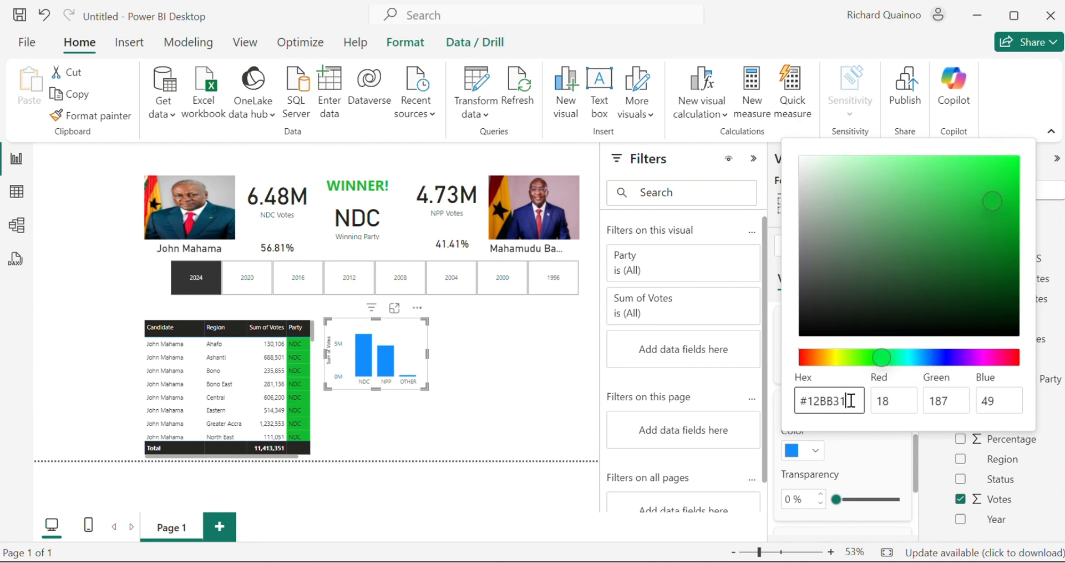
{"action": "left_click", "coordinate": [845, 451]}
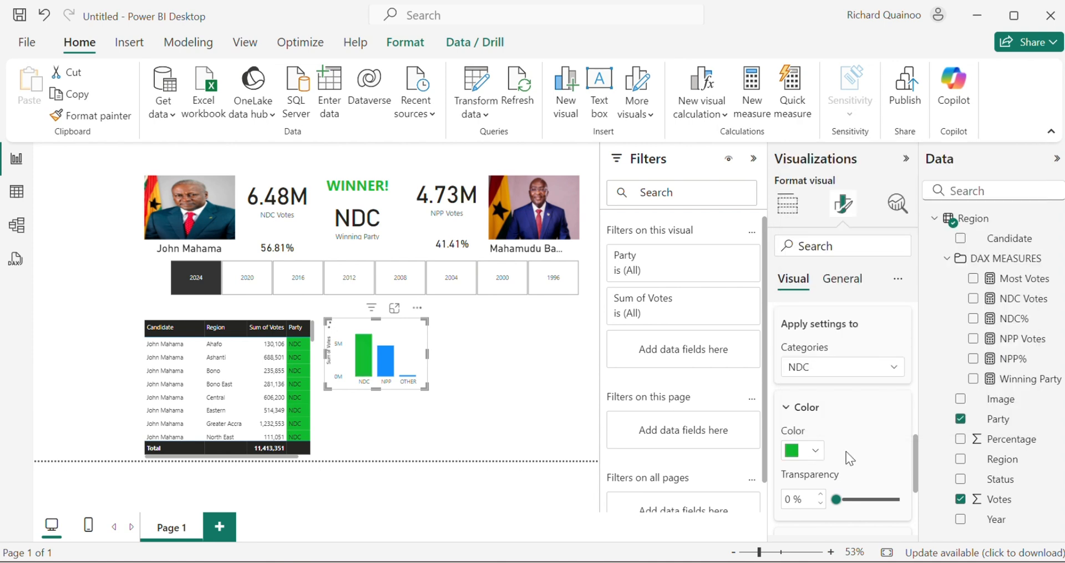
Set the column colour of the OTHER category to orange
{"action": "left_click", "coordinate": [805, 371]}
{"action": "left_click", "coordinate": [808, 452]}
{"action": "left_click", "coordinate": [811, 450]}
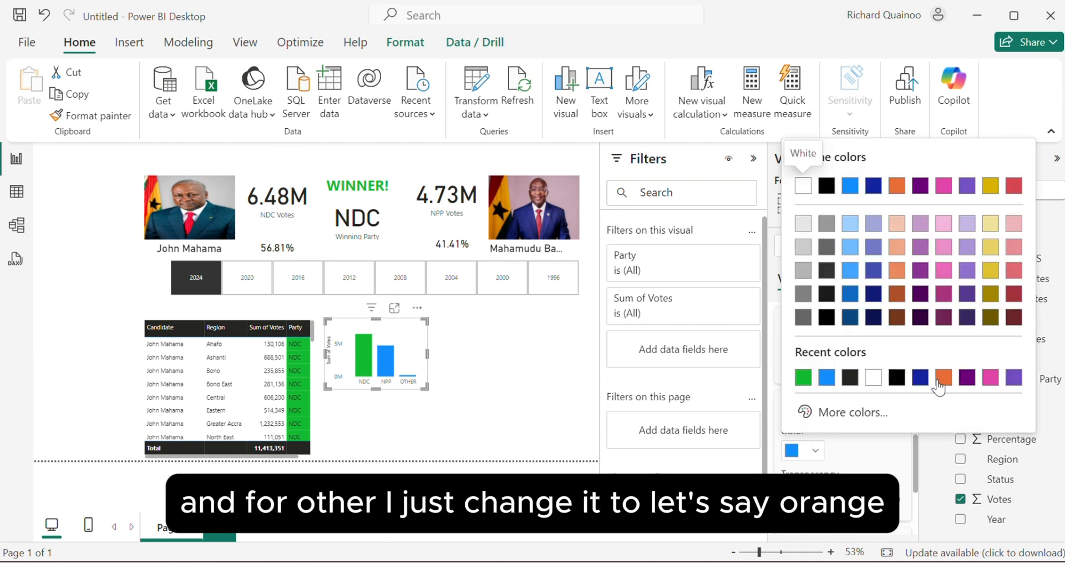
{"action": "left_click", "coordinate": [944, 378]}
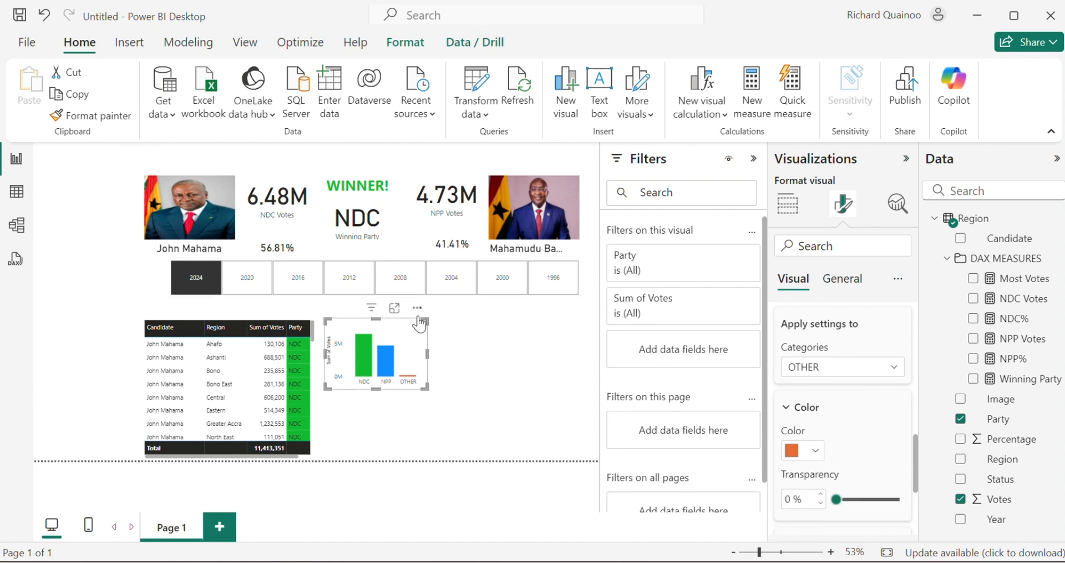
Turn on the column border for the OTHER category and open its border settings
{"action": "scroll", "coordinate": [884, 420], "scroll_direction": "up", "scroll_amount": 3}
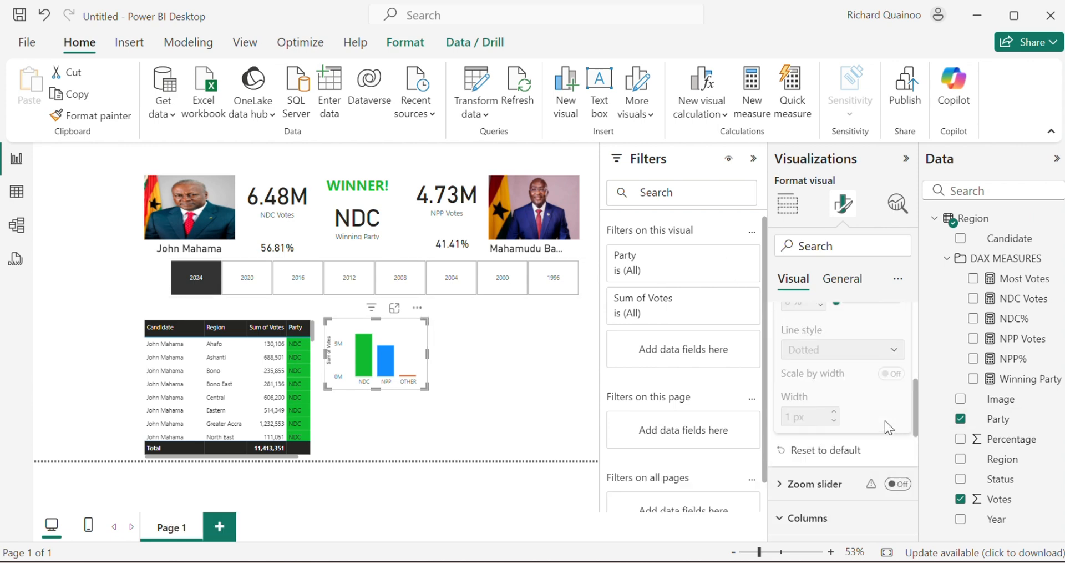
{"action": "scroll", "coordinate": [885, 421], "scroll_direction": "down", "scroll_amount": 1}
{"action": "scroll", "coordinate": [885, 421], "scroll_direction": "down", "scroll_amount": 2}
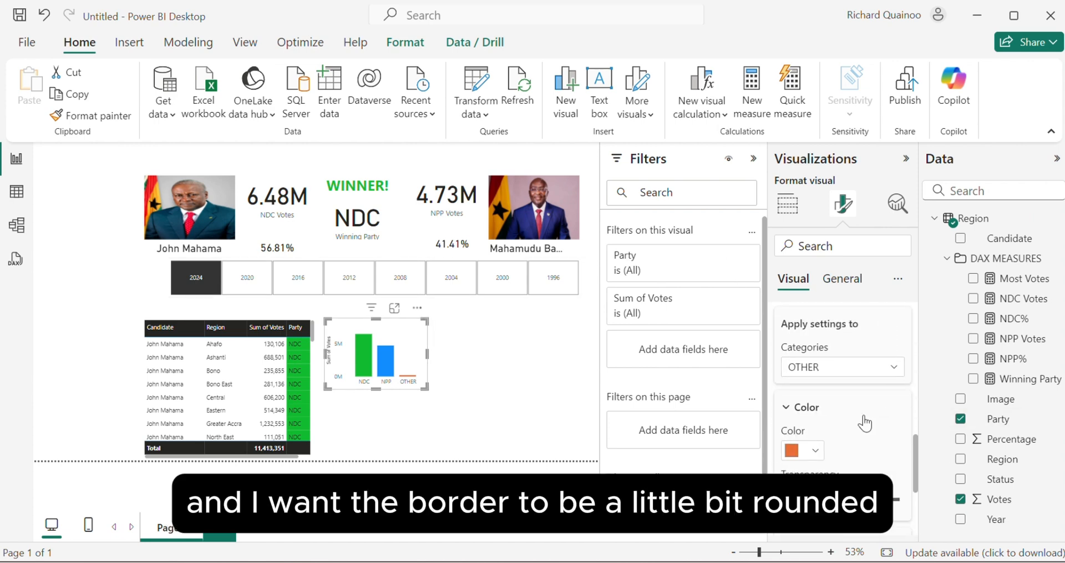
{"action": "left_click", "coordinate": [799, 413]}
{"action": "scroll", "coordinate": [833, 410], "scroll_direction": "down", "scroll_amount": 2}
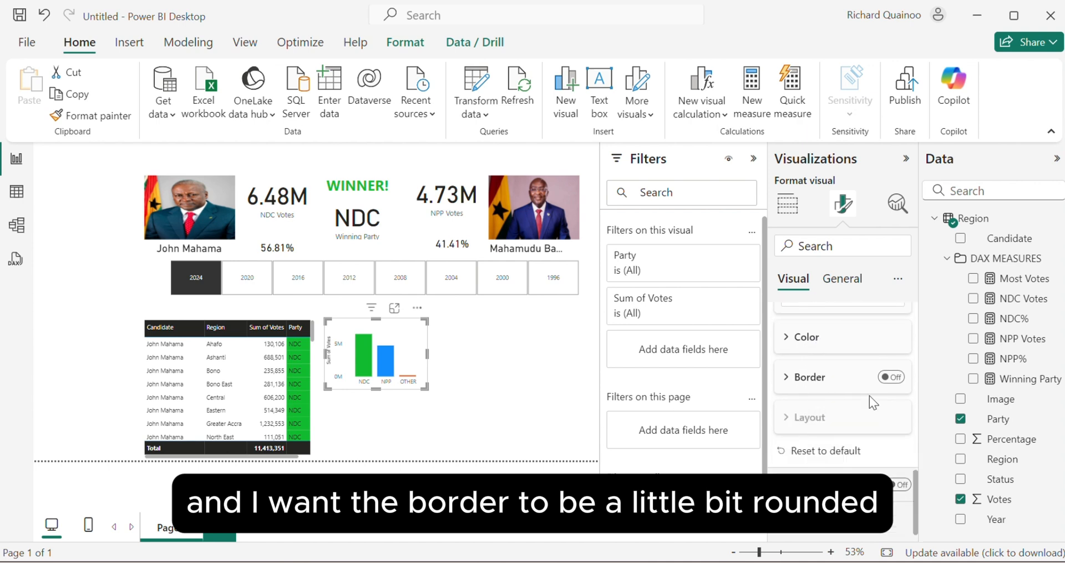
{"action": "left_click", "coordinate": [892, 378]}
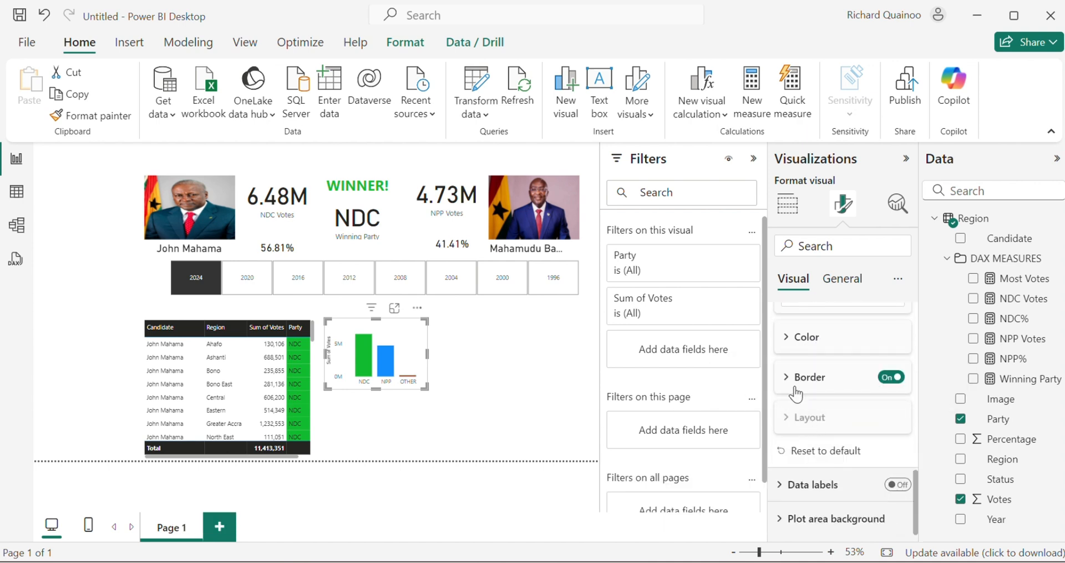
{"action": "left_click", "coordinate": [796, 389]}
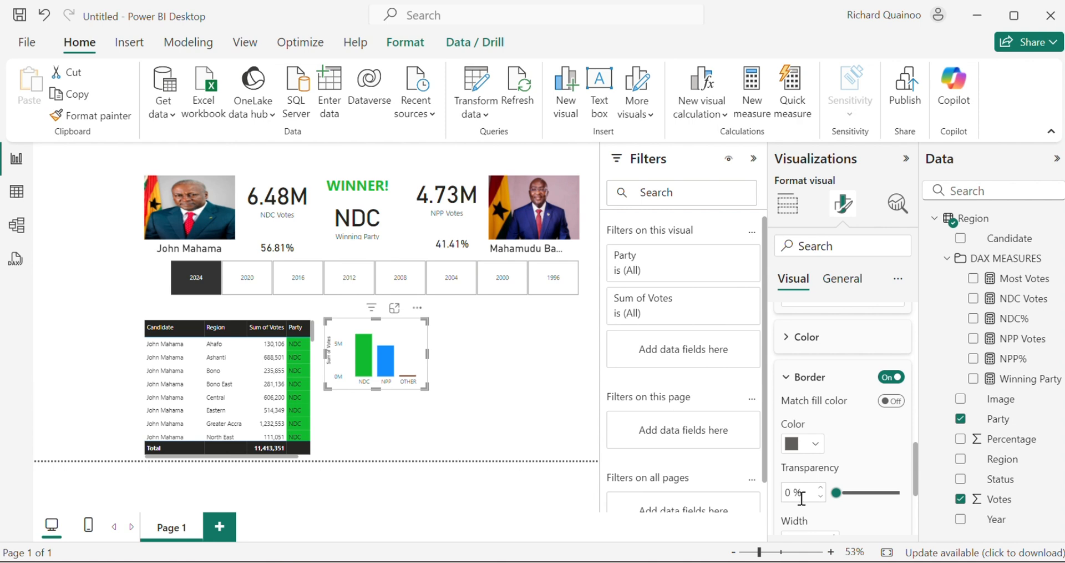
Look through the column border options for a way to round the corners
{"action": "scroll", "coordinate": [802, 499], "scroll_direction": "down", "scroll_amount": 3}
{"action": "scroll", "coordinate": [802, 500], "scroll_direction": "up", "scroll_amount": 3}
{"action": "scroll", "coordinate": [810, 482], "scroll_direction": "down", "scroll_amount": 1}
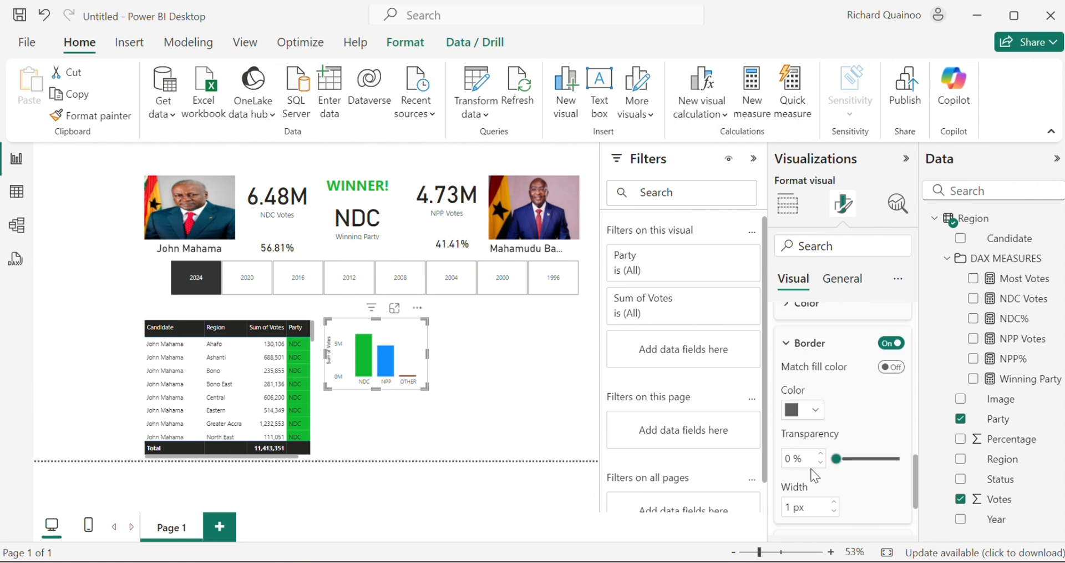
{"action": "scroll", "coordinate": [814, 478], "scroll_direction": "up", "scroll_amount": 1}
{"action": "scroll", "coordinate": [816, 481], "scroll_direction": "down", "scroll_amount": 3}
{"action": "scroll", "coordinate": [815, 478], "scroll_direction": "up", "scroll_amount": 3}
{"action": "left_click", "coordinate": [798, 384]}
{"action": "scroll", "coordinate": [832, 377], "scroll_direction": "up", "scroll_amount": 5}
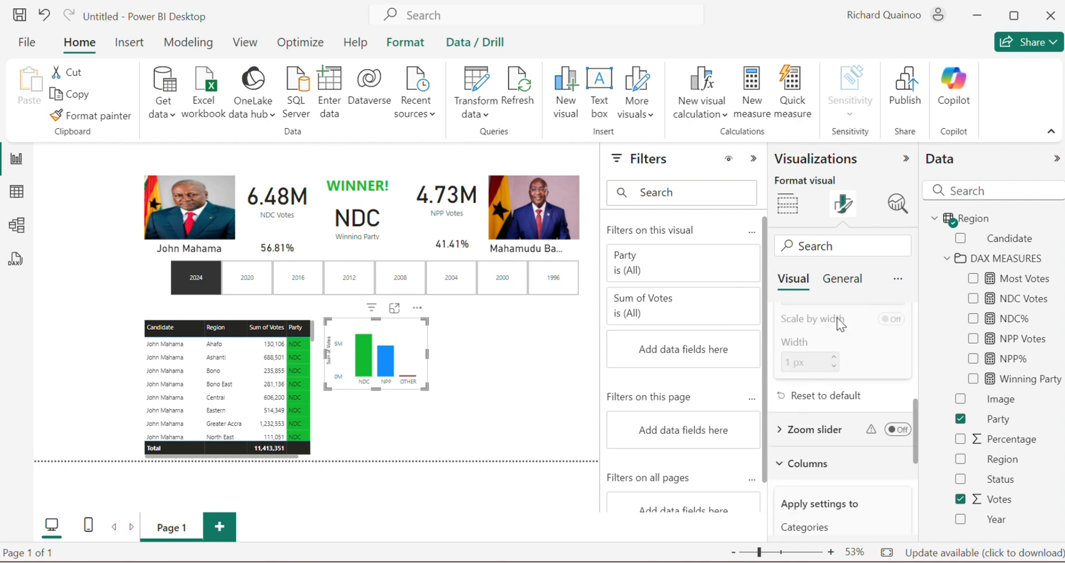
Give the votes by party chart a visual border with 20 px rounded corners and a shadow
{"action": "left_click", "coordinate": [842, 278]}
{"action": "left_click", "coordinate": [766, 388]}
{"action": "scroll", "coordinate": [808, 383], "scroll_direction": "down", "scroll_amount": 2}
{"action": "left_click", "coordinate": [892, 393]}
{"action": "left_click", "coordinate": [825, 392]}
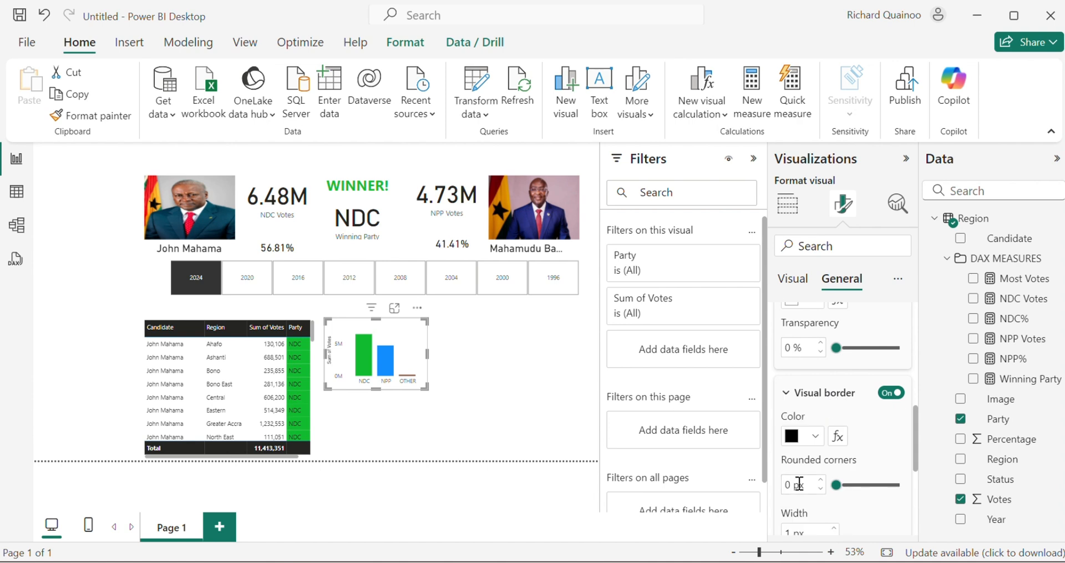
{"action": "double_click", "coordinate": [799, 484]}
{"action": "type", "text": "20"}
{"action": "scroll", "coordinate": [887, 361], "scroll_direction": "down", "scroll_amount": 4}
{"action": "scroll", "coordinate": [867, 377], "scroll_direction": "up", "scroll_amount": 3}
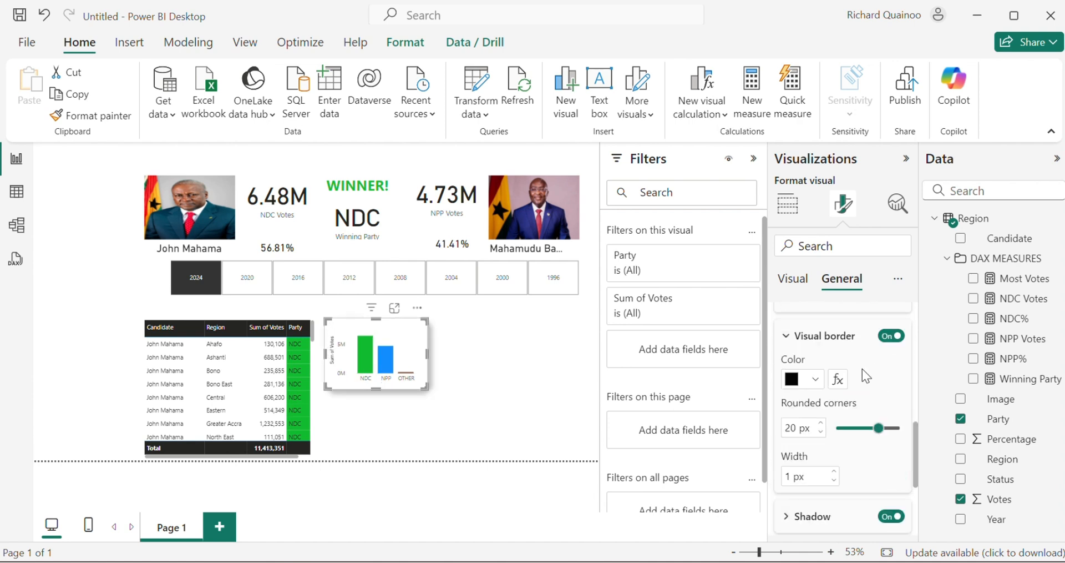
Review the gridline and column formatting settings of the votes by party chart
{"action": "scroll", "coordinate": [864, 375], "scroll_direction": "up", "scroll_amount": 2}
{"action": "left_click", "coordinate": [794, 281]}
{"action": "scroll", "coordinate": [820, 362], "scroll_direction": "down", "scroll_amount": 1}
{"action": "left_click", "coordinate": [783, 405]}
{"action": "scroll", "coordinate": [799, 417], "scroll_direction": "up", "scroll_amount": 1}
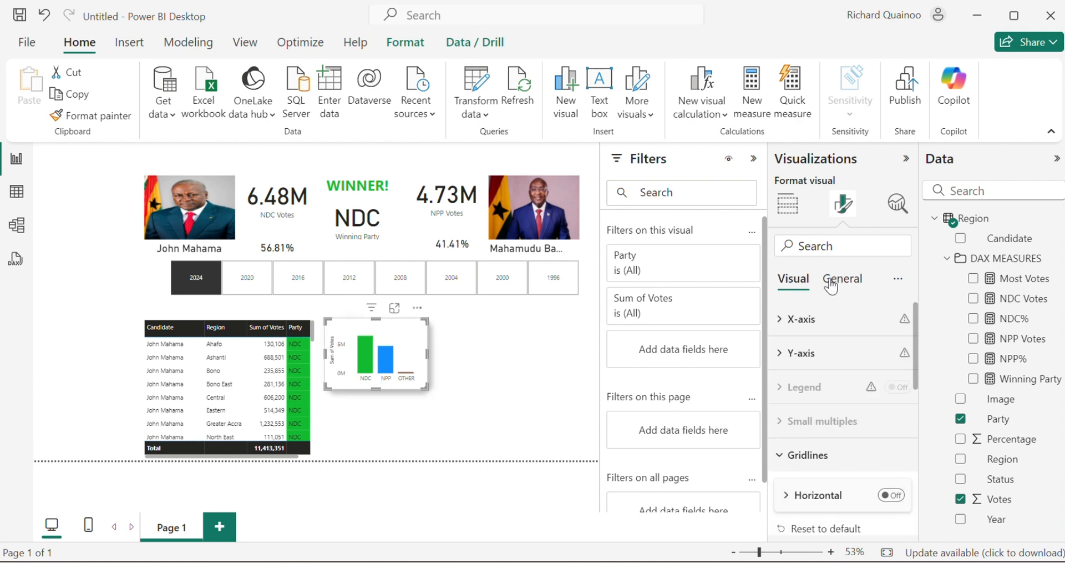
{"action": "left_click", "coordinate": [831, 286]}
{"action": "left_click", "coordinate": [795, 283]}
{"action": "scroll", "coordinate": [813, 411], "scroll_direction": "down", "scroll_amount": 4}
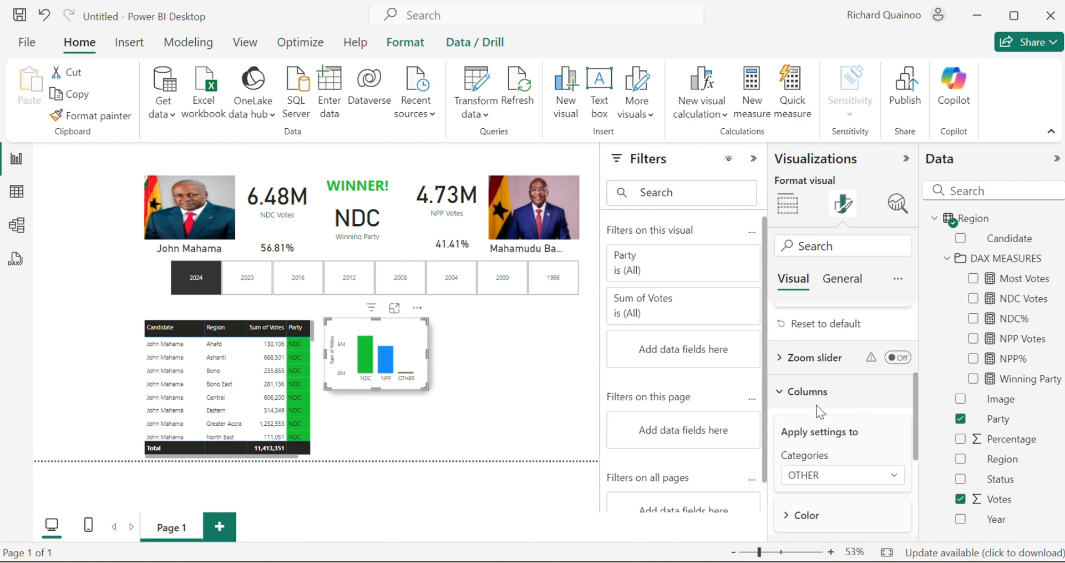
{"action": "scroll", "coordinate": [815, 383], "scroll_direction": "down", "scroll_amount": 3}
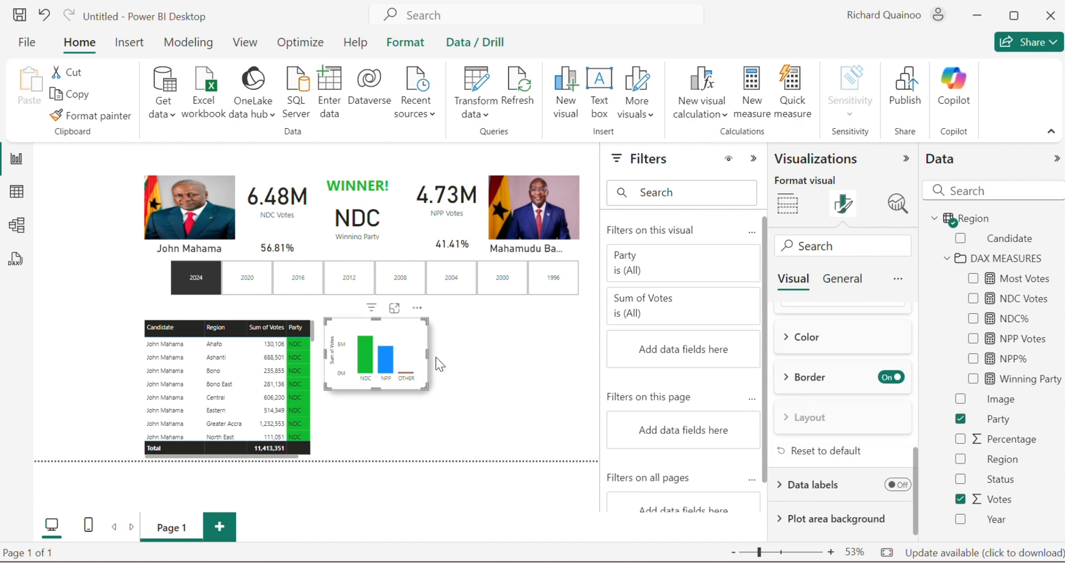
Duplicate the votes by party chart beside the original and convert the copy to a 100% stacked bar chart
{"action": "left_click", "coordinate": [449, 352]}
{"action": "left_click", "coordinate": [414, 321]}
{"action": "key", "text": "ctrl+c"}
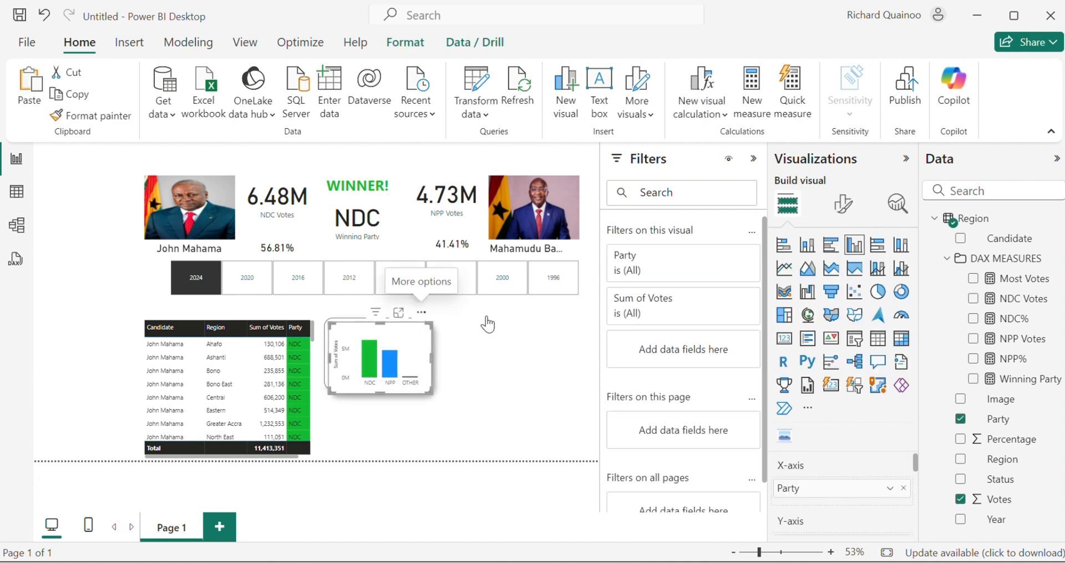
{"action": "key", "text": "ctrl+v"}
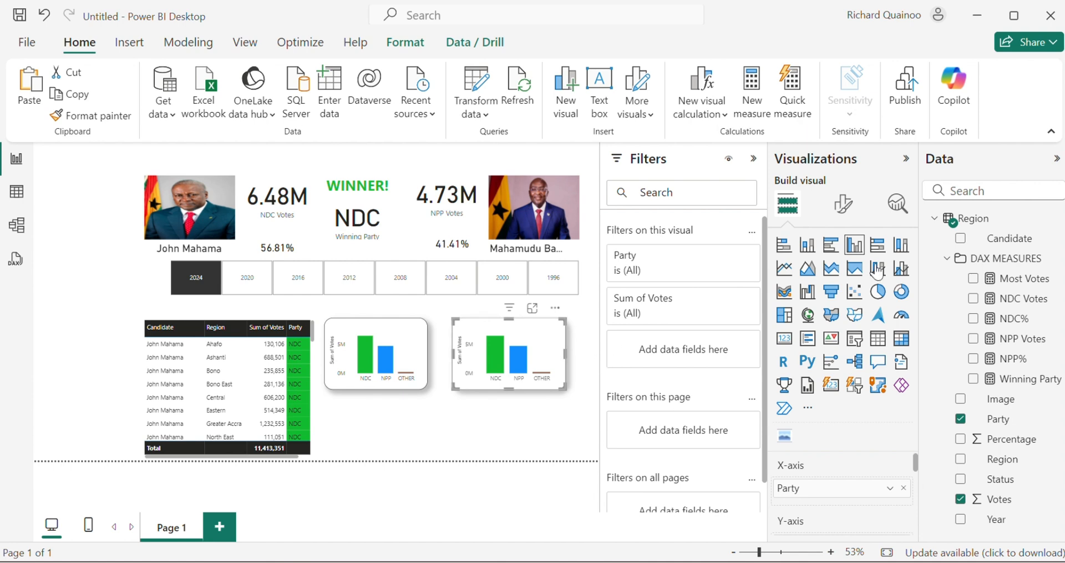
{"action": "left_click", "coordinate": [878, 245]}
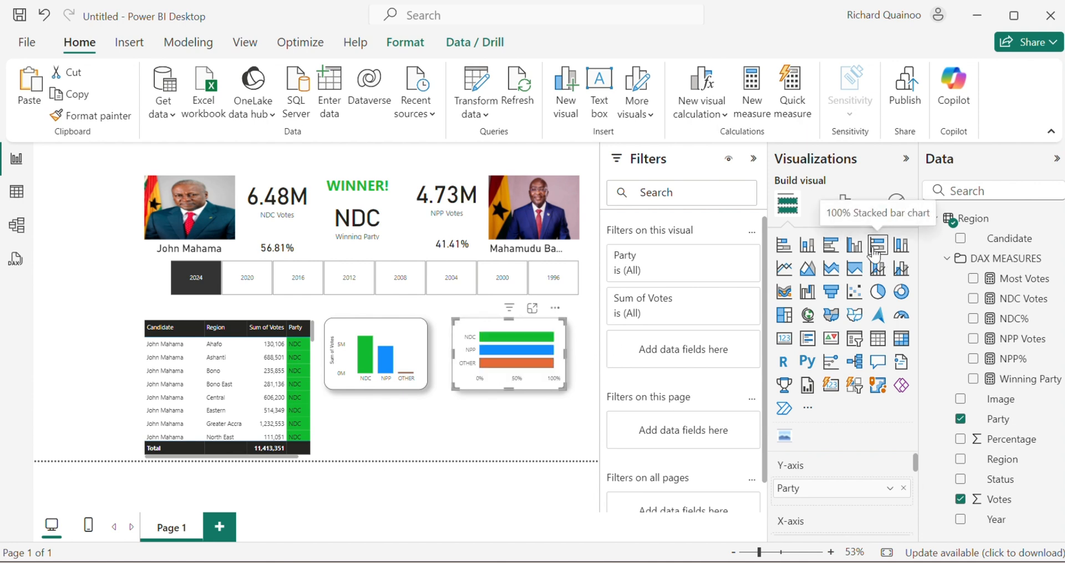
Replace Party with Region on the stacked bar chart's Y-axis and use Party as its legend
{"action": "left_click", "coordinate": [904, 488]}
{"action": "left_click", "coordinate": [961, 459]}
{"action": "scroll", "coordinate": [804, 488], "scroll_direction": "down", "scroll_amount": 1}
{"action": "left_click_drag", "start_coordinate": [1016, 421], "coordinate": [785, 504]}
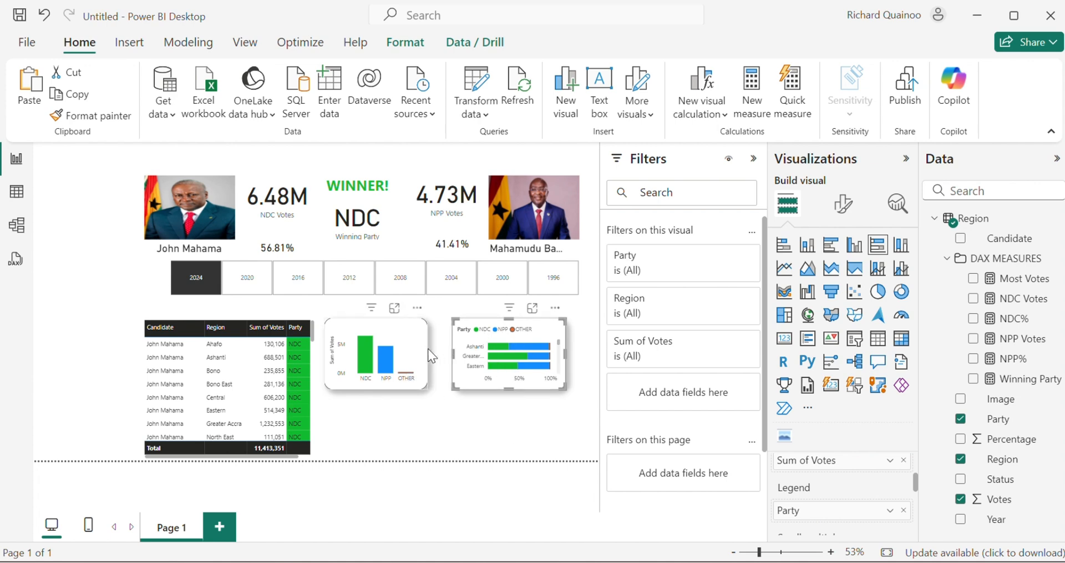
Widen the votes by party column chart and the stacked bar chart to narrow the gap between them
{"action": "left_click_drag", "start_coordinate": [428, 352], "coordinate": [448, 360]}
{"action": "left_click", "coordinate": [458, 358]}
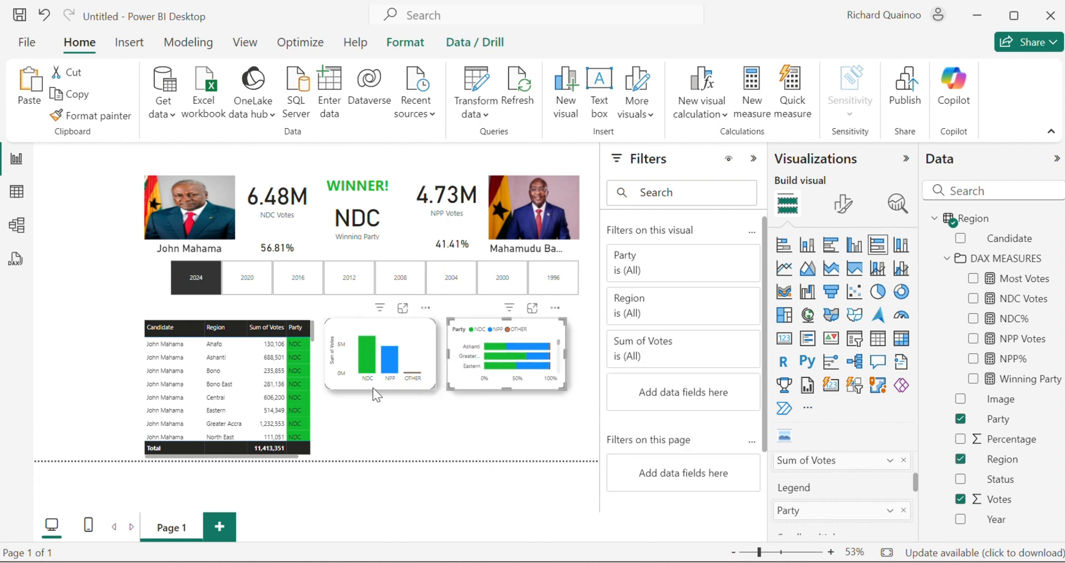
{"action": "left_click", "coordinate": [373, 387]}
{"action": "left_click", "coordinate": [358, 405]}
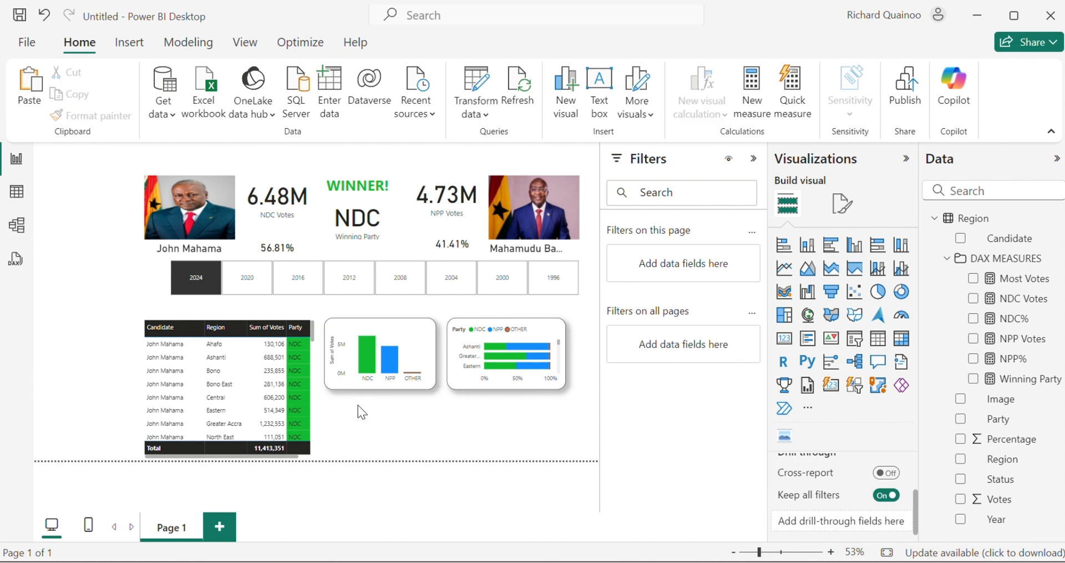
Place a wide copy of the votes by party chart beneath both charts as a donut chart with Candidate replacing Party in the legend
{"action": "left_click_drag", "start_coordinate": [381, 351], "coordinate": [572, 401]}
{"action": "left_click", "coordinate": [901, 291]}
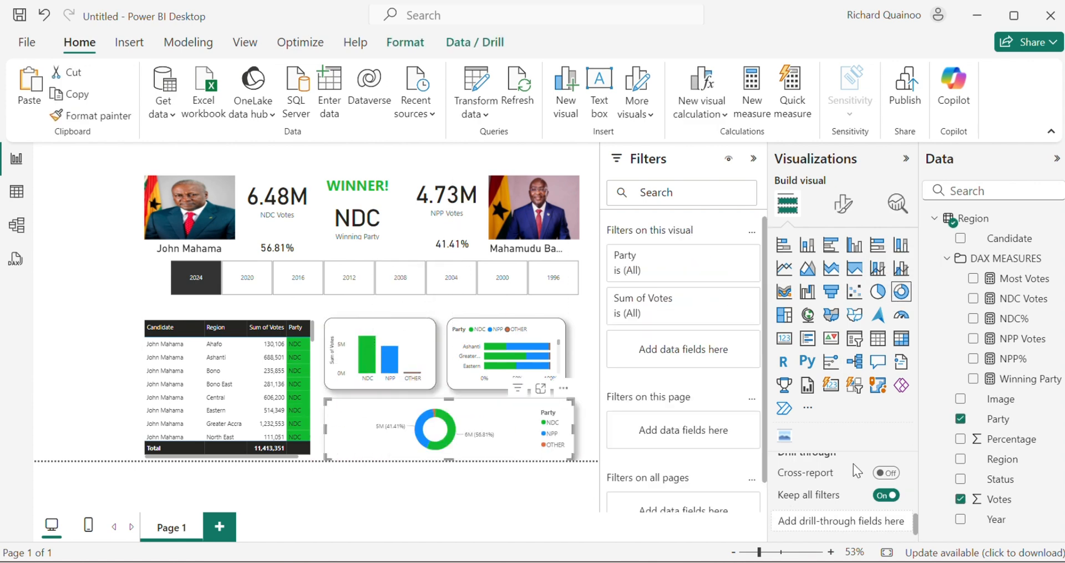
{"action": "left_click", "coordinate": [903, 488]}
{"action": "left_click", "coordinate": [961, 238]}
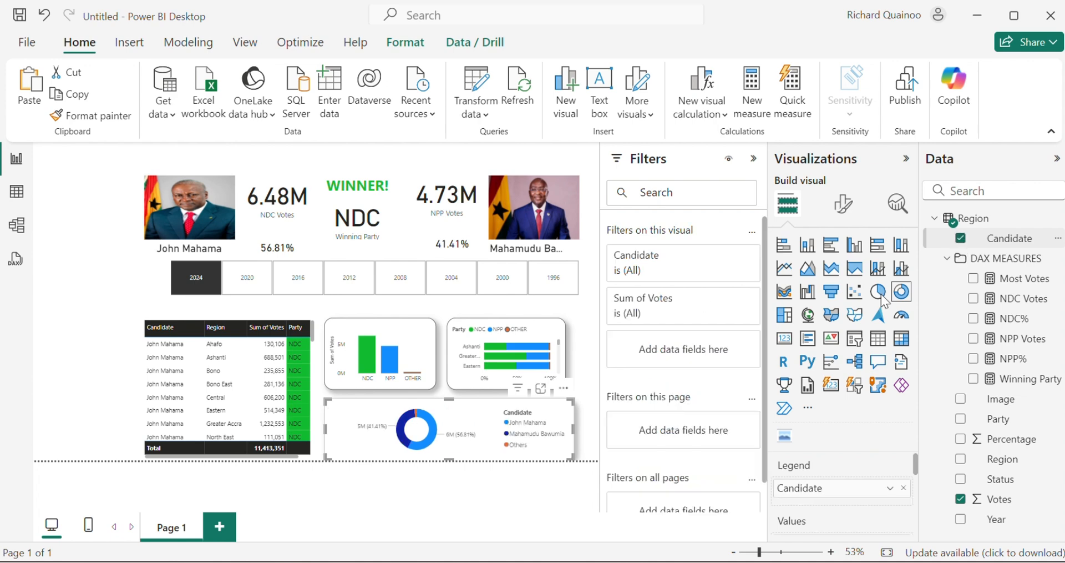
Review the effects settings of the donut chart
{"action": "left_click", "coordinate": [843, 204]}
{"action": "left_click", "coordinate": [842, 279]}
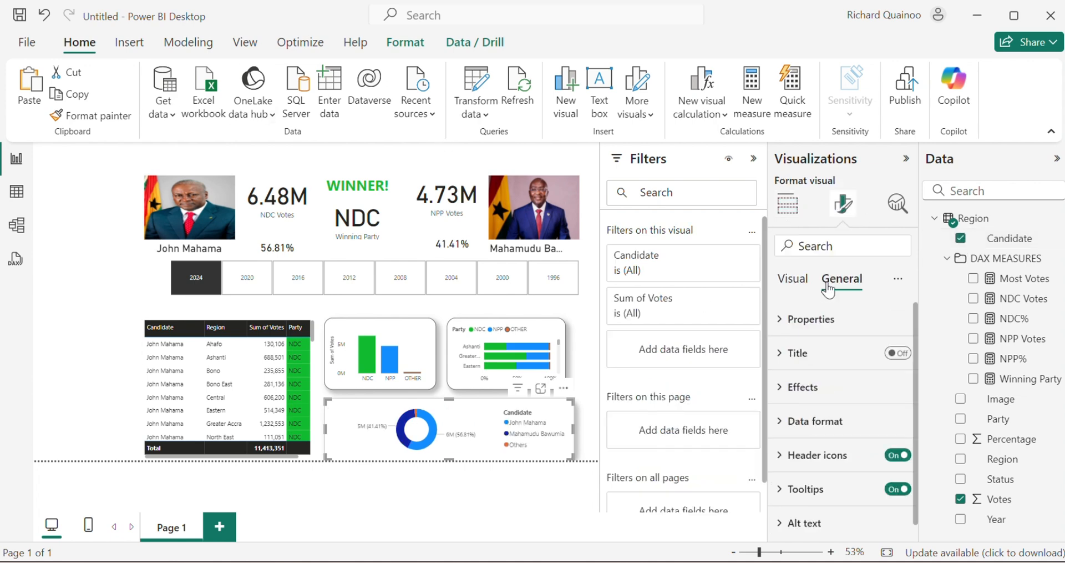
{"action": "left_click", "coordinate": [779, 389]}
{"action": "scroll", "coordinate": [797, 438], "scroll_direction": "down", "scroll_amount": 3}
{"action": "scroll", "coordinate": [796, 444], "scroll_direction": "up", "scroll_amount": 3}
{"action": "left_click", "coordinate": [794, 387]}
Colour the donut chart's John Mahama slice green and its Mahamudu Bawumia slice blue
{"action": "left_click", "coordinate": [793, 278]}
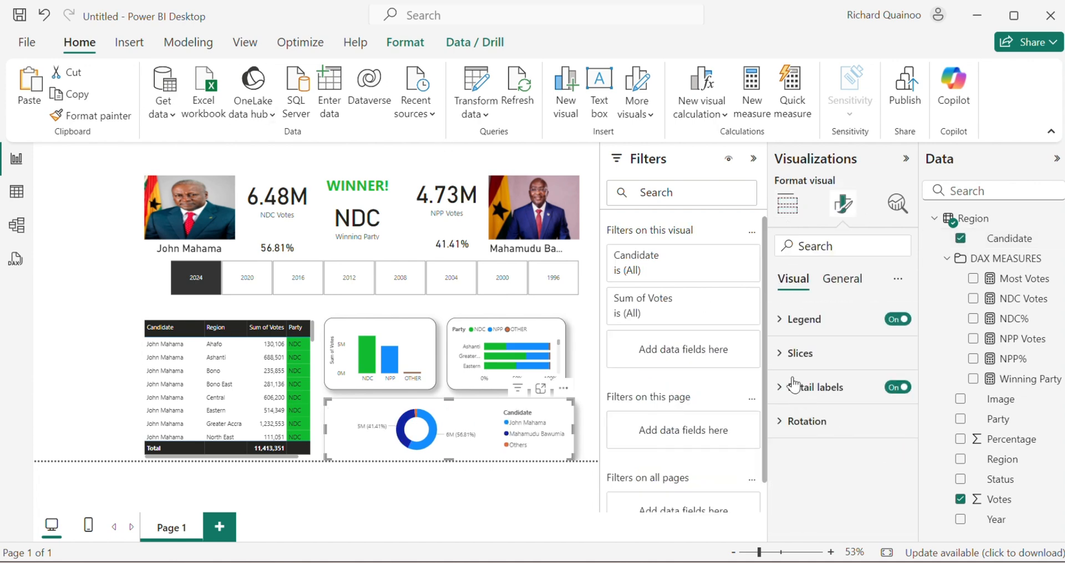
{"action": "left_click", "coordinate": [790, 352]}
{"action": "scroll", "coordinate": [807, 404], "scroll_direction": "down", "scroll_amount": 2}
{"action": "left_click", "coordinate": [814, 439]}
{"action": "left_click", "coordinate": [827, 363]}
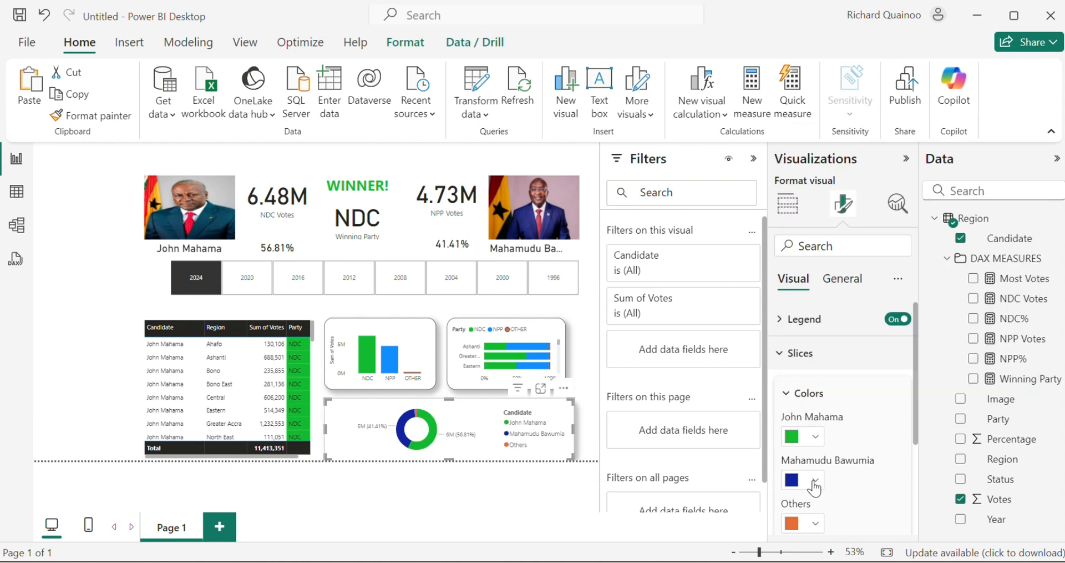
{"action": "left_click", "coordinate": [816, 480]}
{"action": "left_click", "coordinate": [850, 412]}
Filter the page to 2020 and colour the donut chart's Nana Akufo-Addo slice blue
{"action": "left_click", "coordinate": [246, 277]}
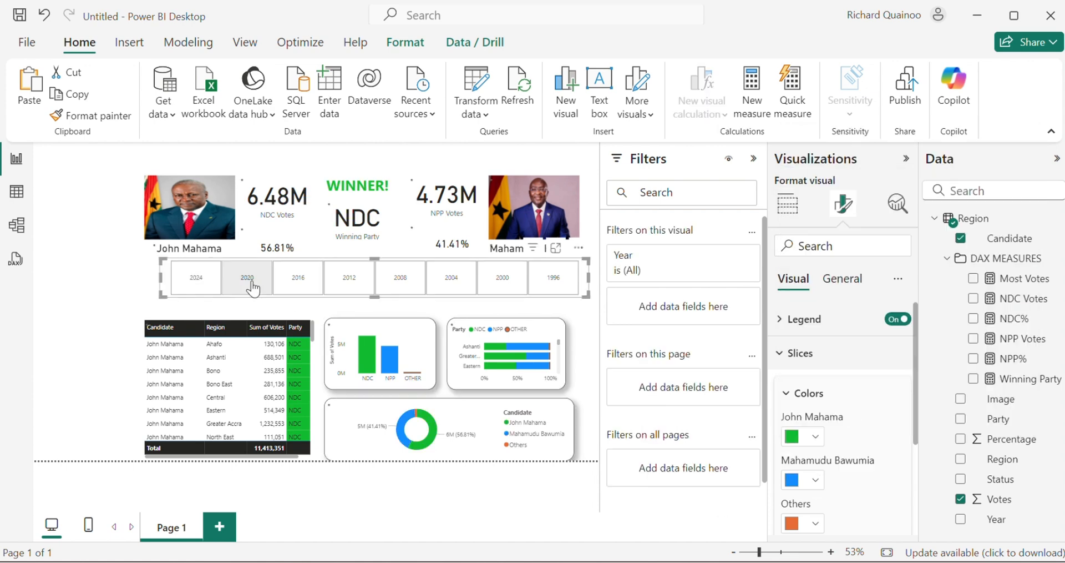
{"action": "left_click", "coordinate": [555, 420]}
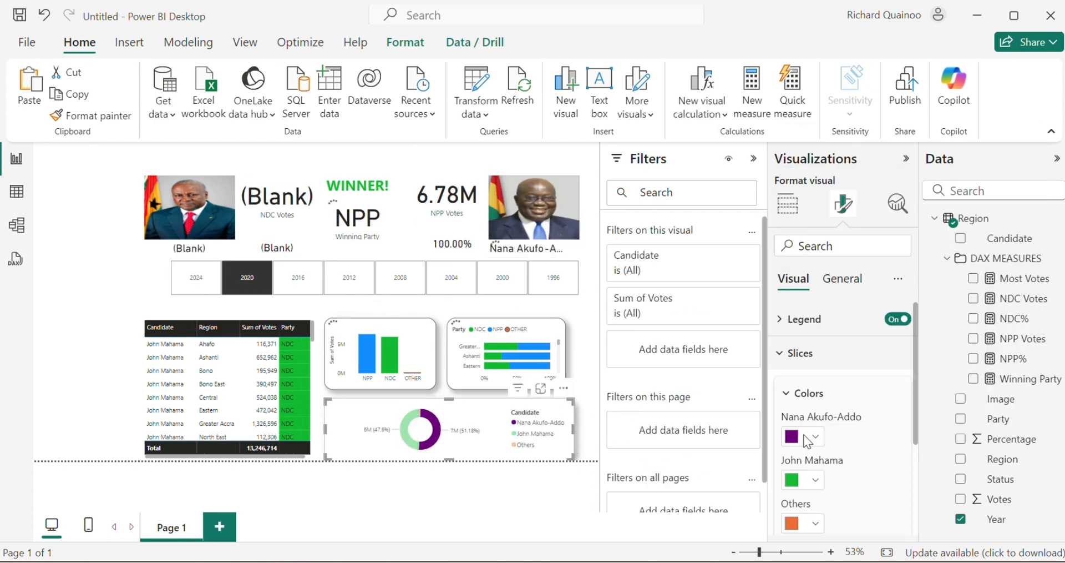
{"action": "left_click", "coordinate": [816, 439]}
{"action": "left_click", "coordinate": [823, 366]}
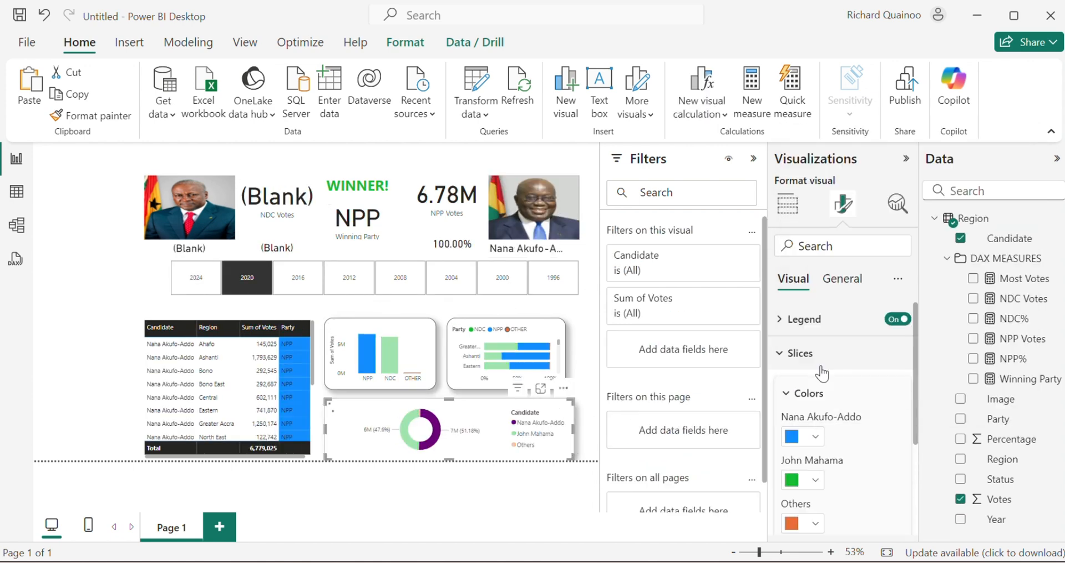
Go through the earlier election years to 2008 and colour the donut chart's John Atta Mills slice green
{"action": "left_click", "coordinate": [297, 278]}
{"action": "left_click", "coordinate": [345, 290]}
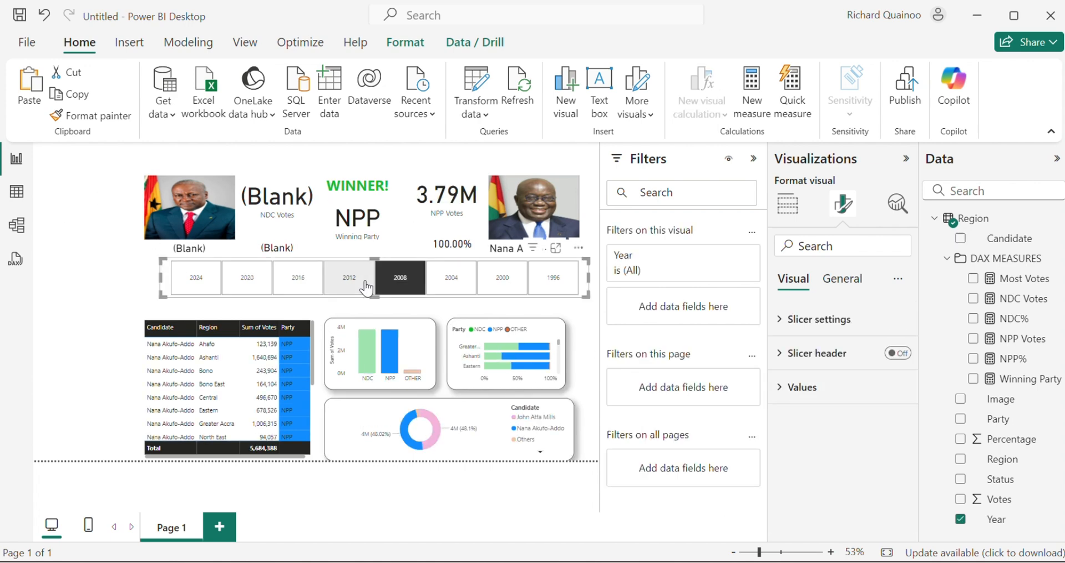
{"action": "left_click", "coordinate": [409, 284]}
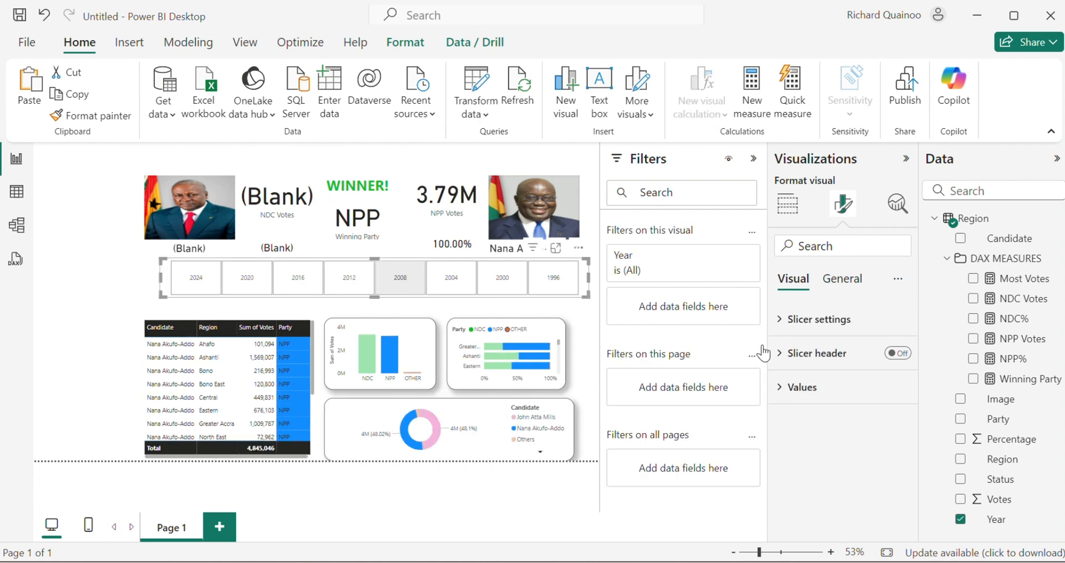
{"action": "left_click", "coordinate": [455, 452]}
{"action": "left_click", "coordinate": [816, 438]}
{"action": "left_click", "coordinate": [849, 363]}
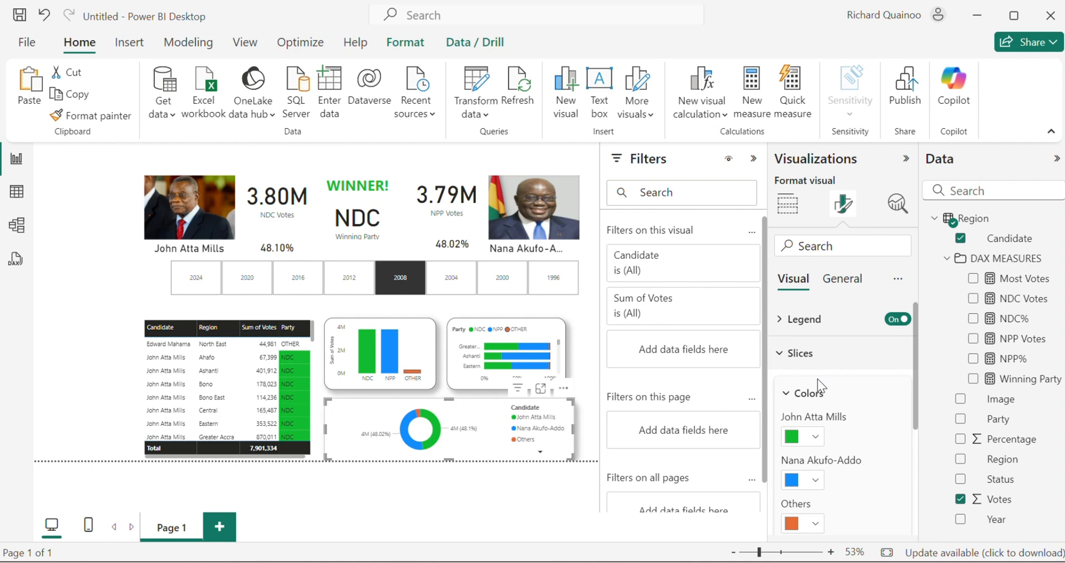
Filter the page to 2004 and colour the donut chart's J. A Kuffour slice blue
{"action": "left_click", "coordinate": [451, 277]}
{"action": "left_click", "coordinate": [571, 425]}
{"action": "left_click", "coordinate": [803, 437]}
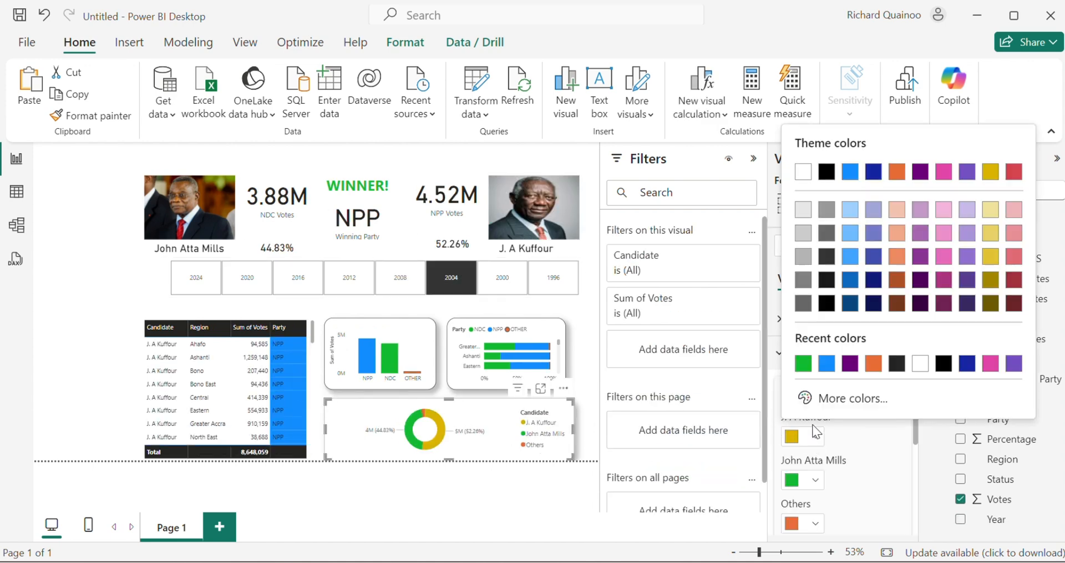
{"action": "left_click", "coordinate": [821, 373]}
Check the year 2000, then filter to 1996 and colour the donut chart's J.J Rawlings slice green
{"action": "left_click", "coordinate": [499, 284]}
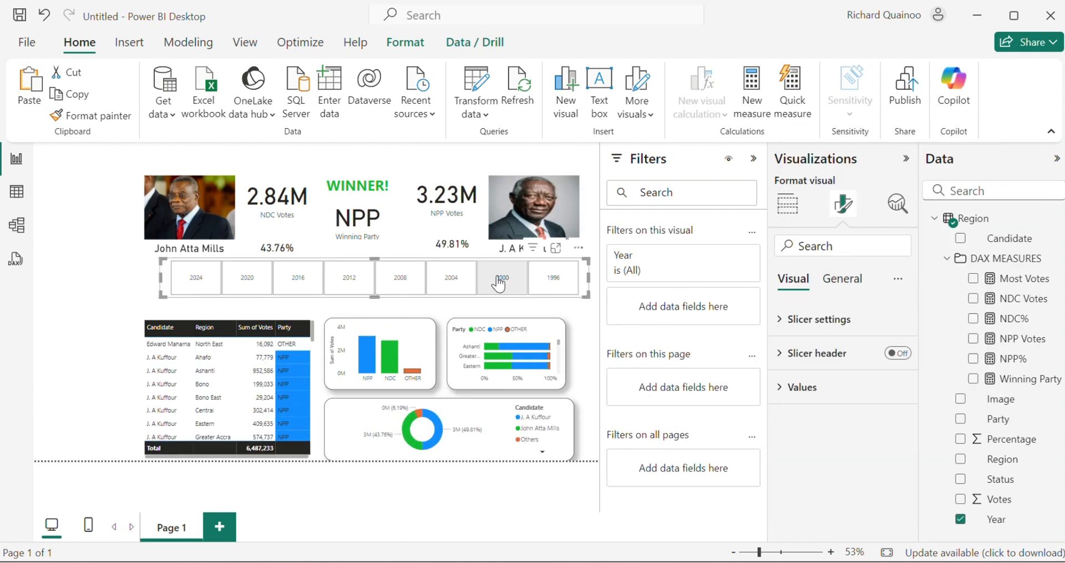
{"action": "left_click", "coordinate": [554, 277]}
{"action": "left_click", "coordinate": [507, 447]}
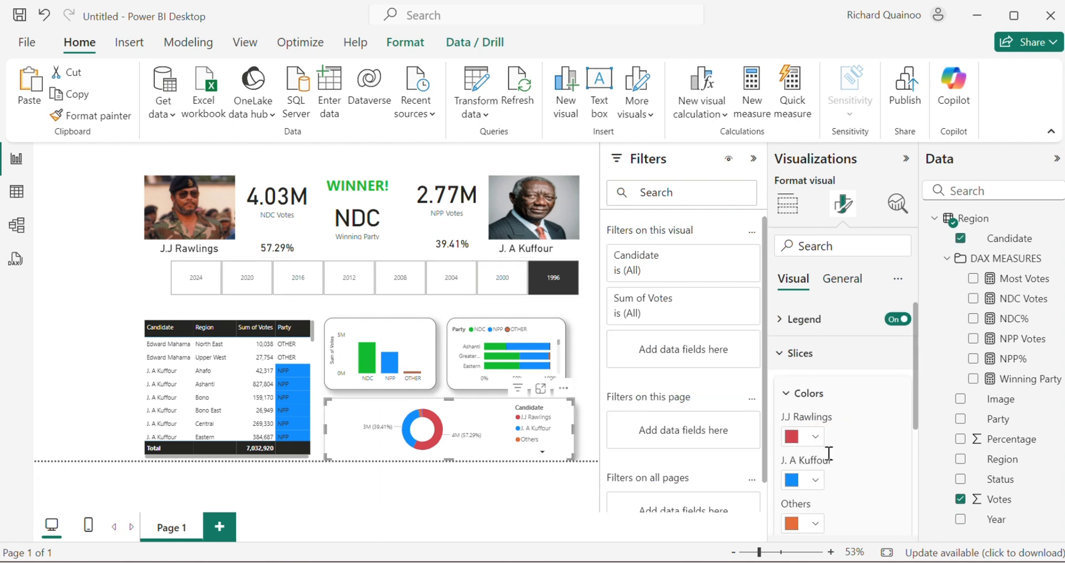
{"action": "left_click", "coordinate": [814, 437]}
{"action": "left_click", "coordinate": [833, 371]}
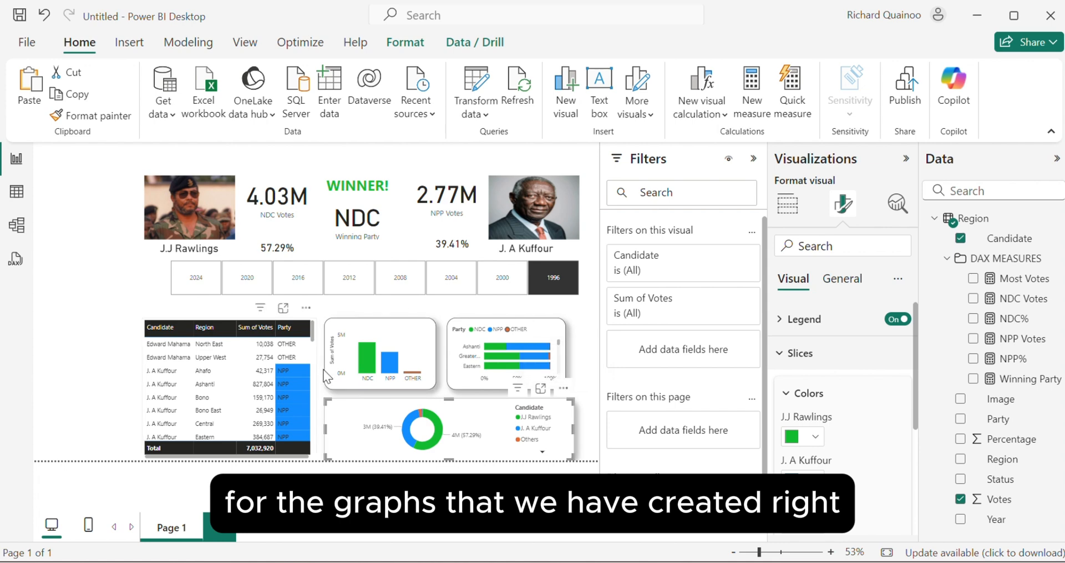
Lower the upper edge of the votes by party column chart to make room for a title
{"action": "left_click", "coordinate": [329, 322]}
{"action": "left_click_drag", "start_coordinate": [324, 321], "coordinate": [325, 329]}
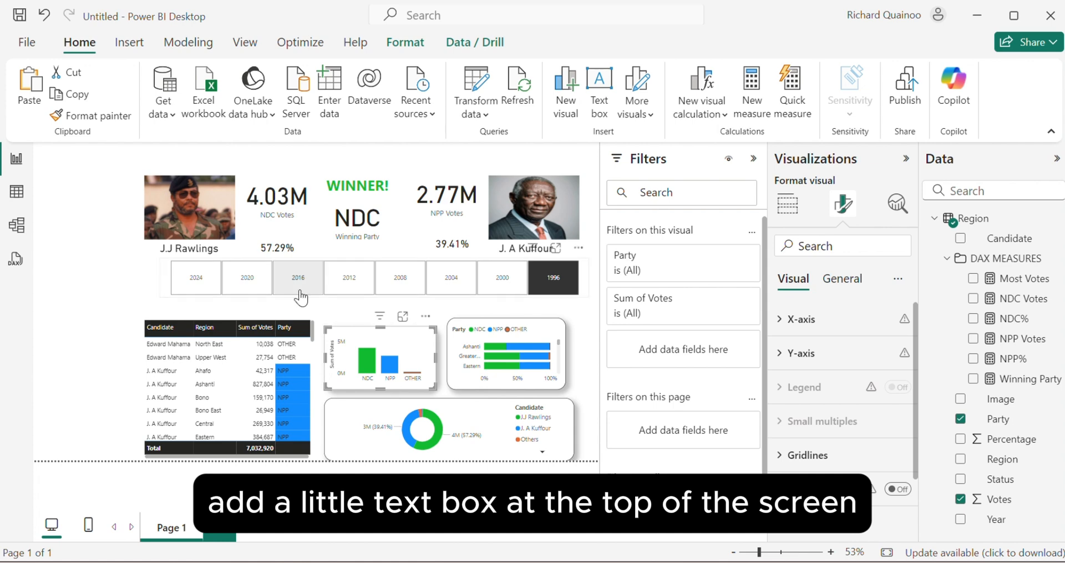
{"action": "left_click", "coordinate": [316, 159]}
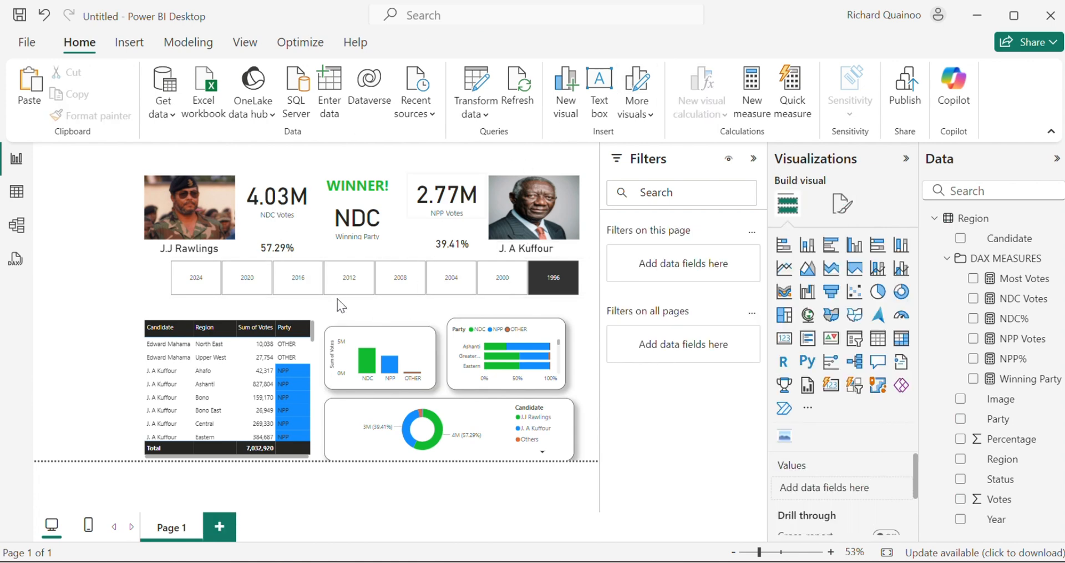
Insert a text box on the report page, widen it and enter the title "Votes By Party"
{"action": "left_click", "coordinate": [594, 87]}
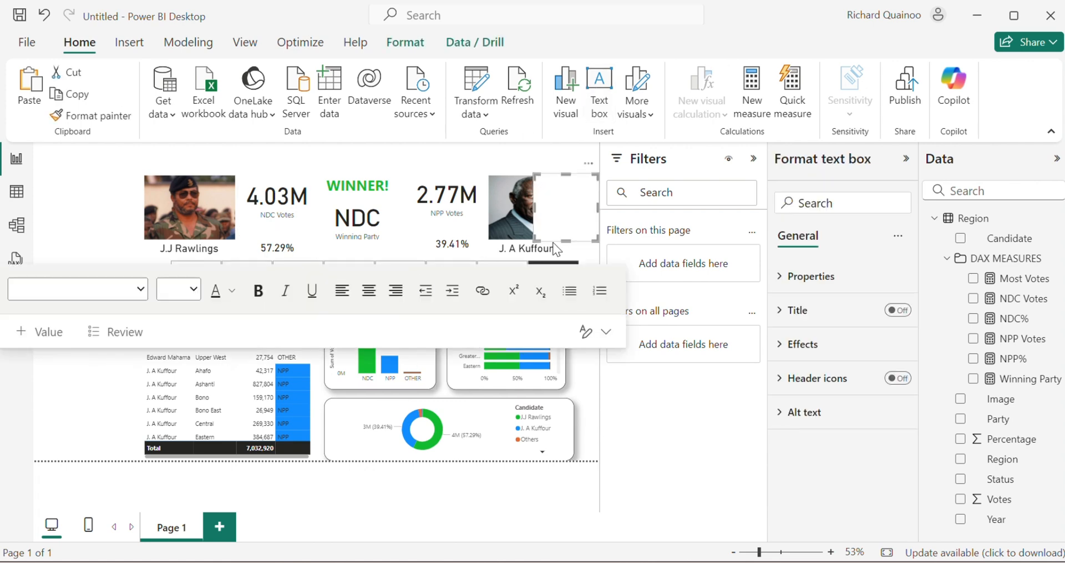
{"action": "left_click_drag", "start_coordinate": [534, 211], "coordinate": [460, 210]}
{"action": "left_click", "coordinate": [488, 184]}
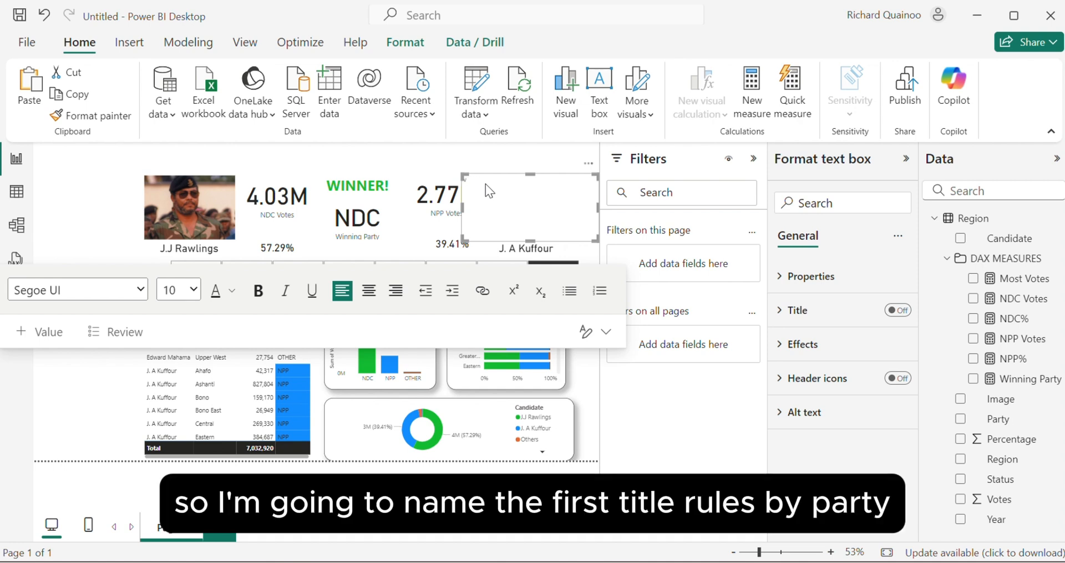
{"action": "type", "text": "Votes"}
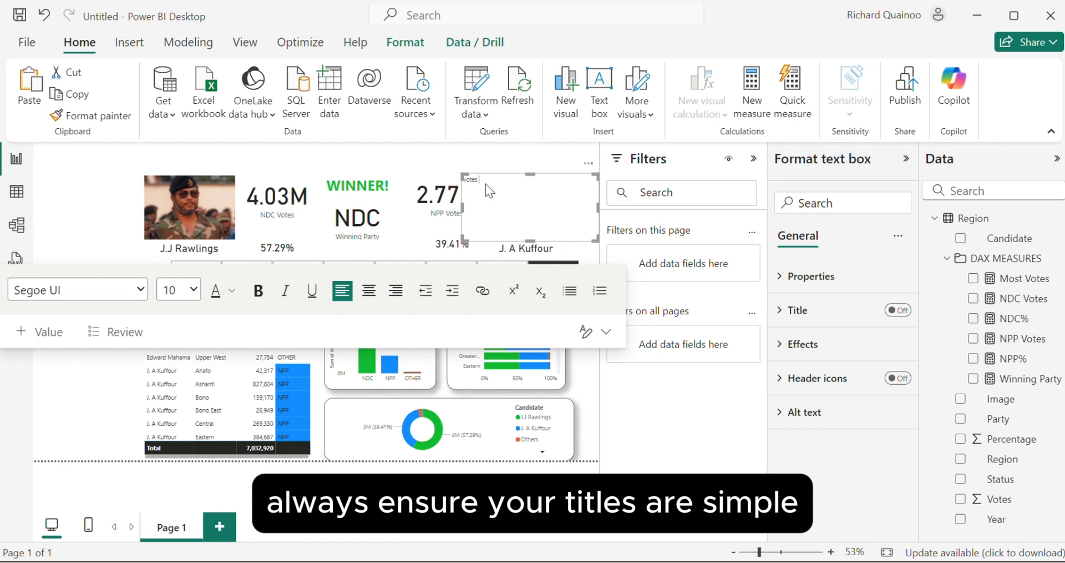
{"action": "key", "text": "BackSpace"}
{"action": "key", "text": "BackSpace"}
{"action": "key", "text": "BackSpace"}
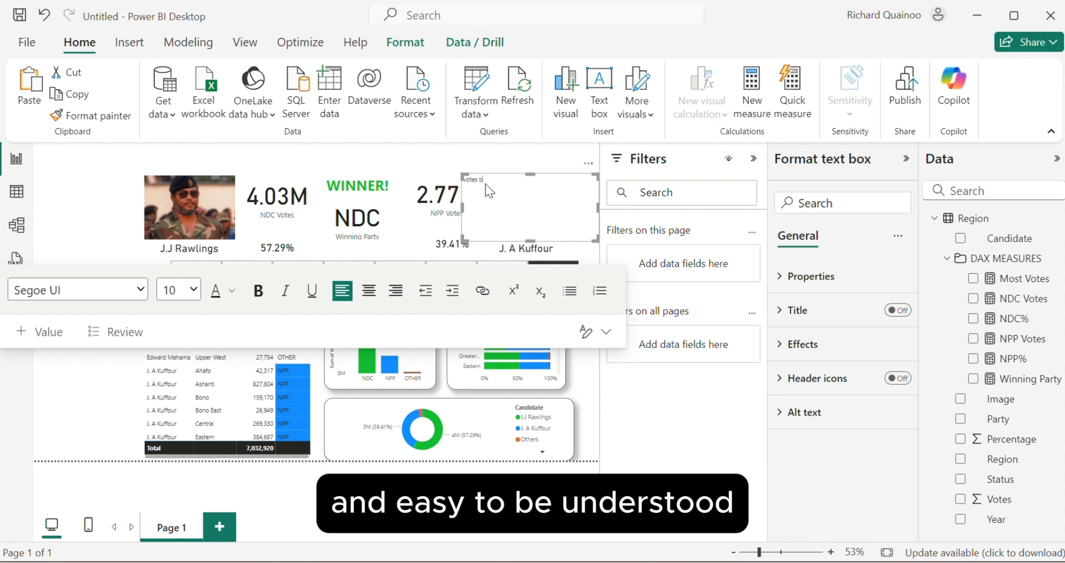
{"action": "type", "text": "By Party"}
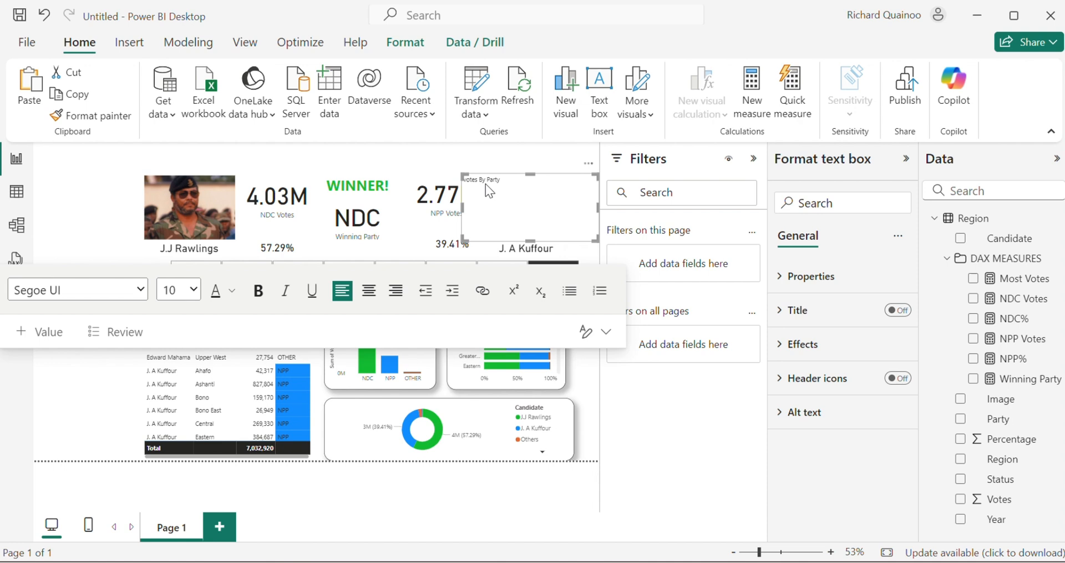
Make the "Votes By Party" title bold and narrow its text box to fit the text
{"action": "key", "text": "ctrl+a"}
{"action": "left_click", "coordinate": [257, 293]}
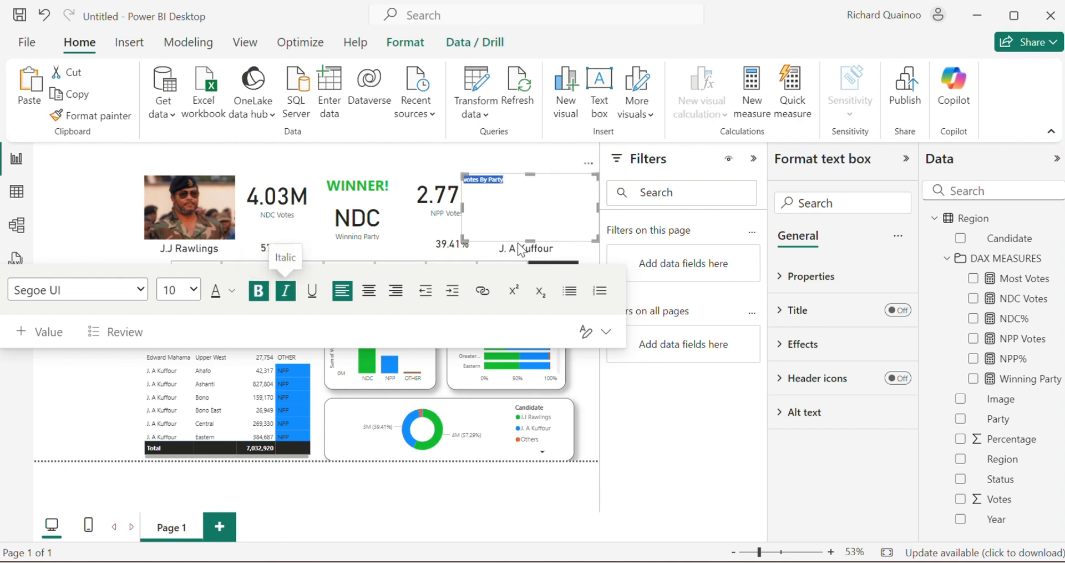
{"action": "left_click_drag", "start_coordinate": [599, 208], "coordinate": [506, 206]}
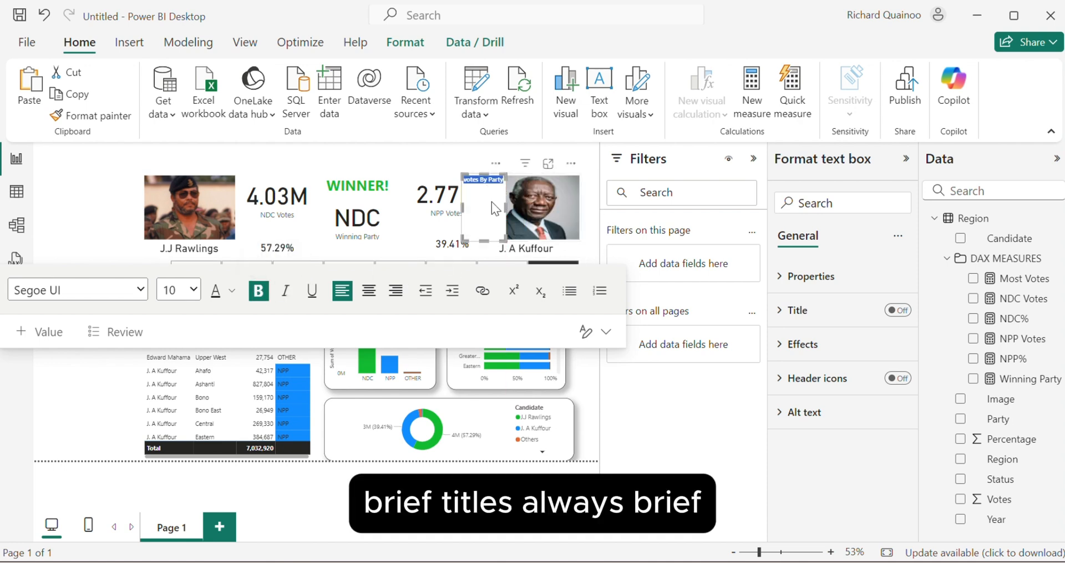
{"action": "left_click", "coordinate": [471, 182]}
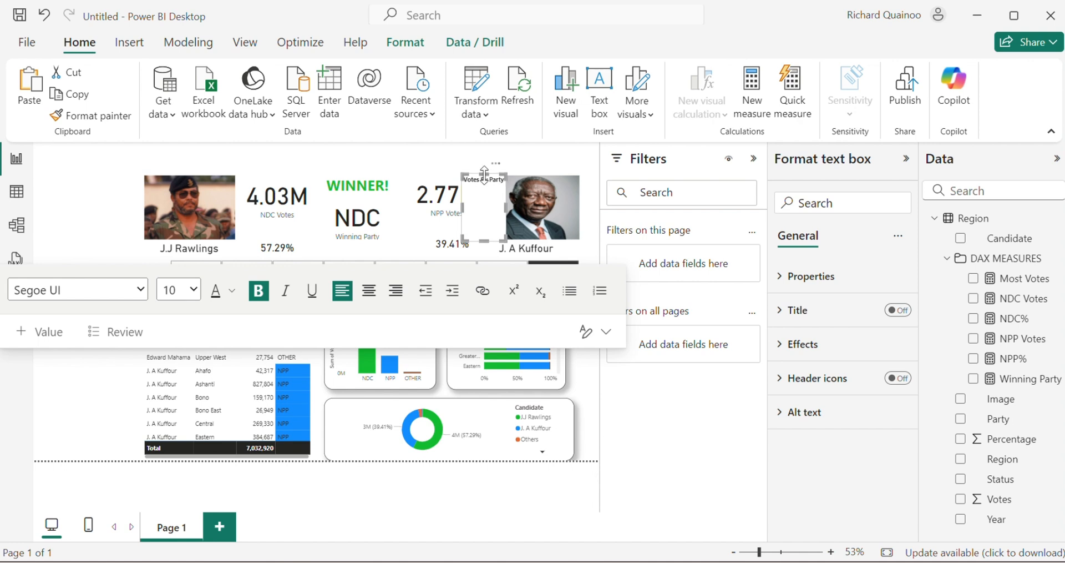
Reduce the height of the "Votes By Party" text box and position it directly above the column chart
{"action": "left_click_drag", "start_coordinate": [485, 174], "coordinate": [479, 231]}
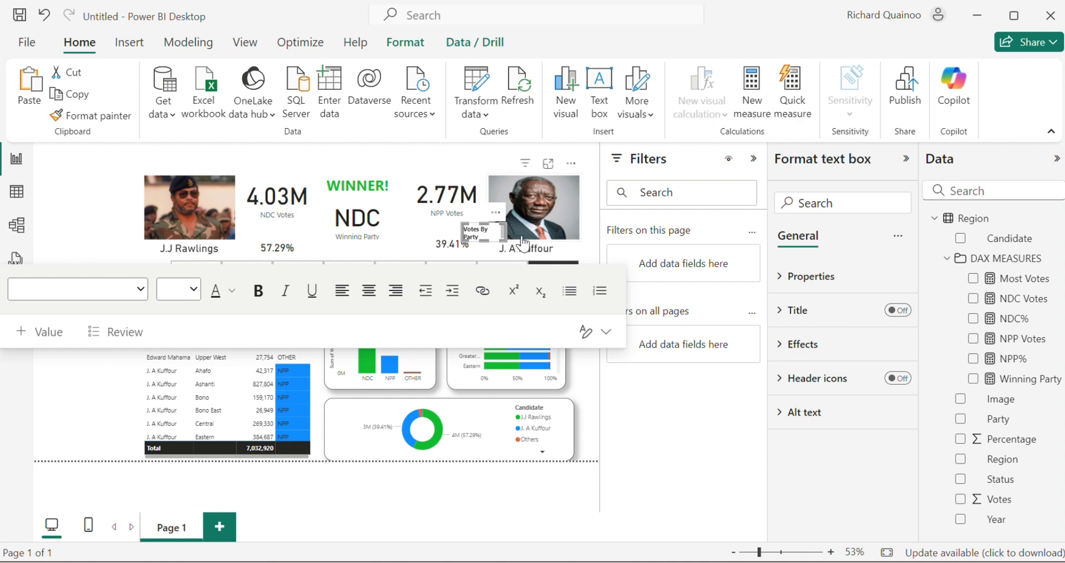
{"action": "left_click_drag", "start_coordinate": [503, 228], "coordinate": [364, 303]}
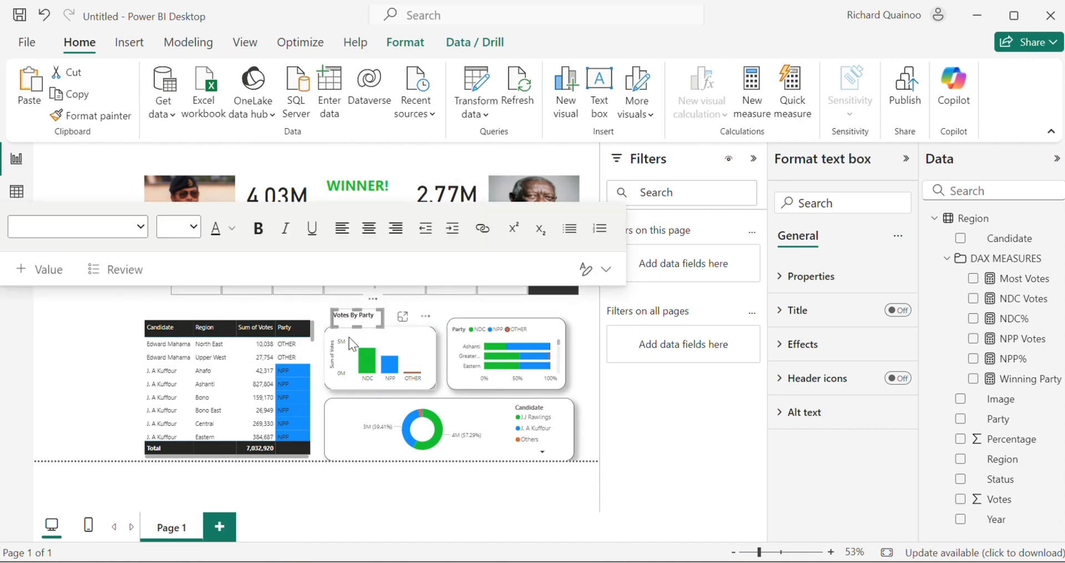
{"action": "left_click_drag", "start_coordinate": [357, 324], "coordinate": [354, 321]}
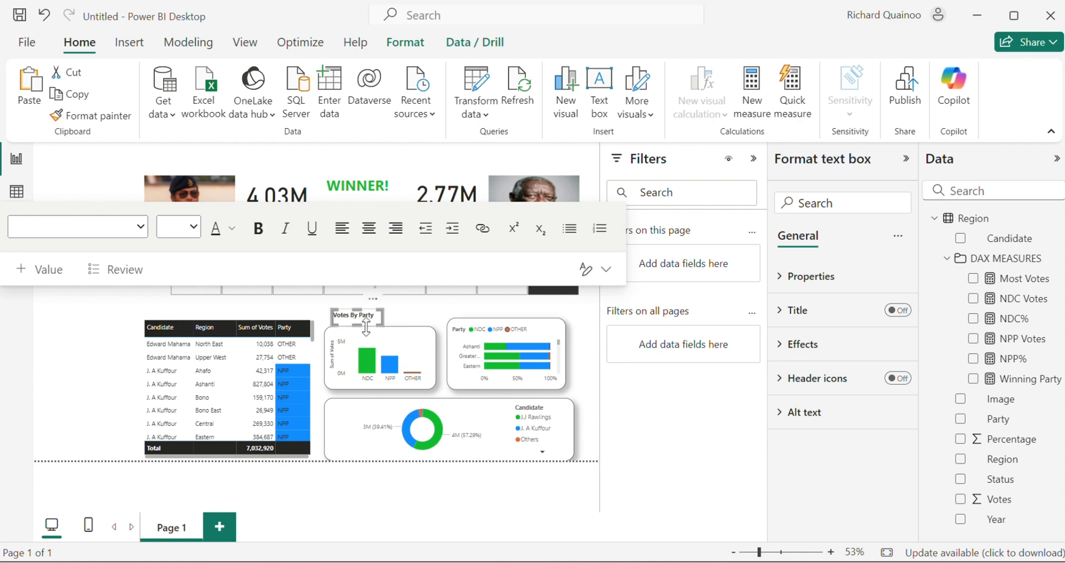
Turn off the background of the "Votes By Party" text box
{"action": "left_click", "coordinate": [812, 355]}
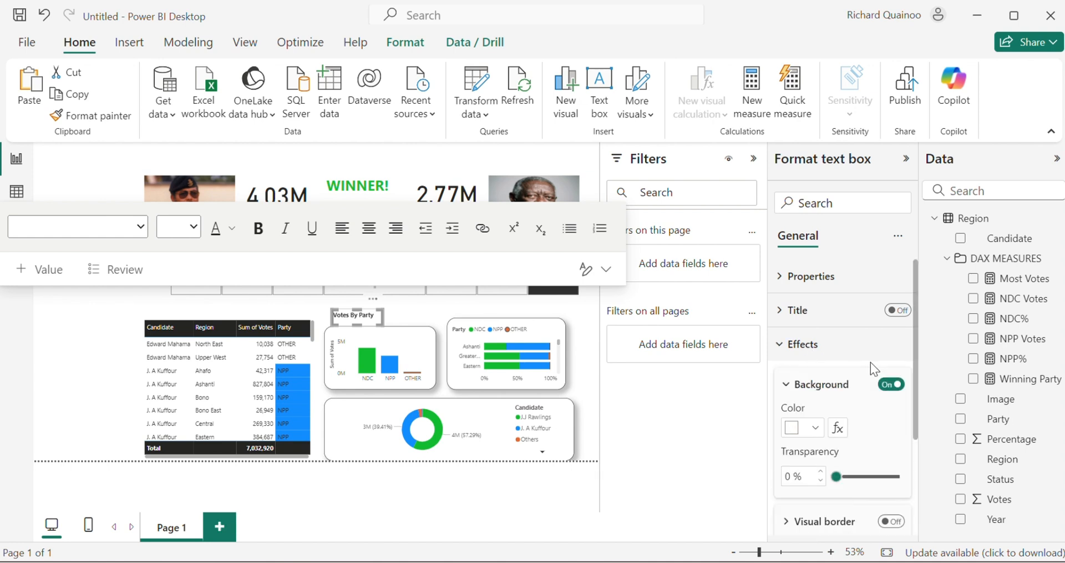
{"action": "left_click", "coordinate": [888, 388]}
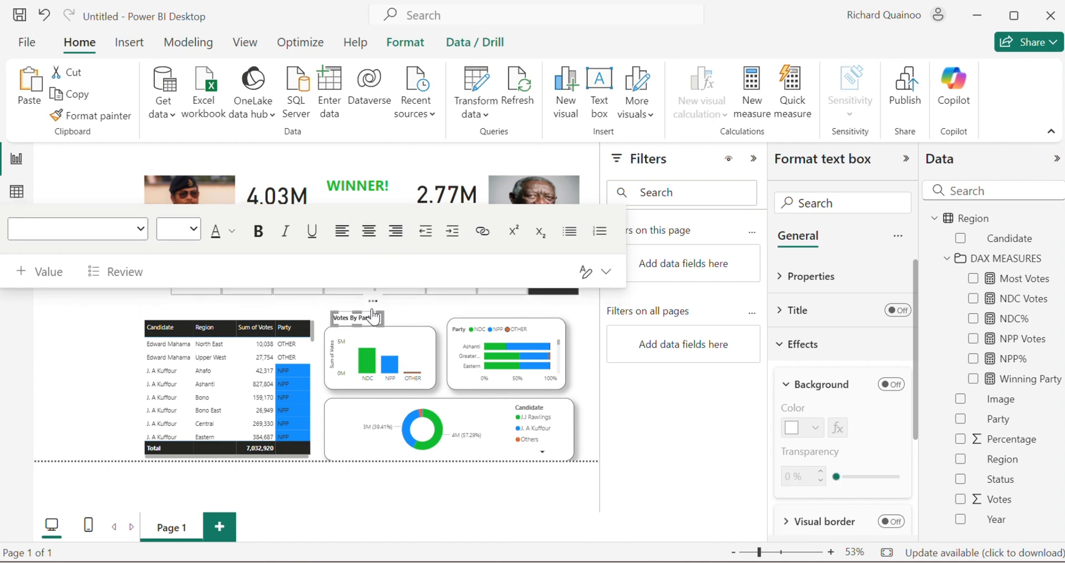
{"action": "left_click", "coordinate": [411, 310]}
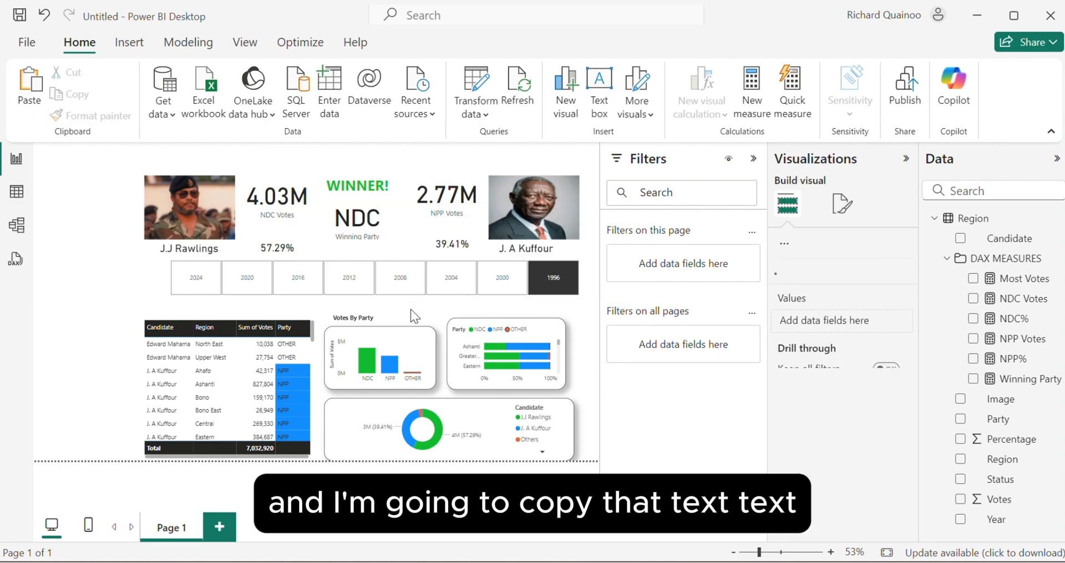
Duplicate the "Votes By Party" text box and place the copy above the stacked bar chart
{"action": "left_click", "coordinate": [411, 309]}
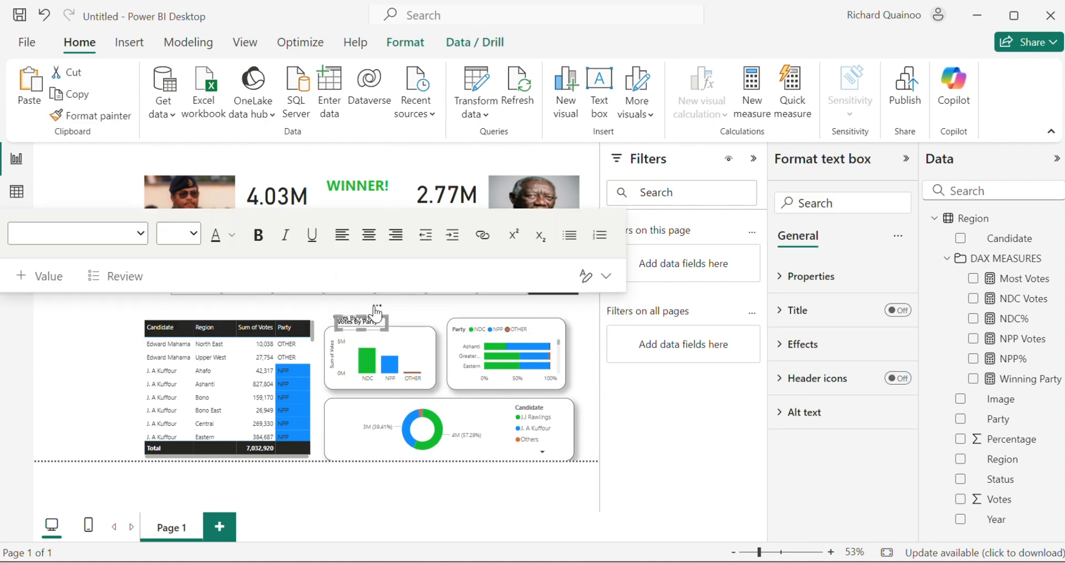
{"action": "left_click_drag", "start_coordinate": [377, 305], "coordinate": [488, 303]}
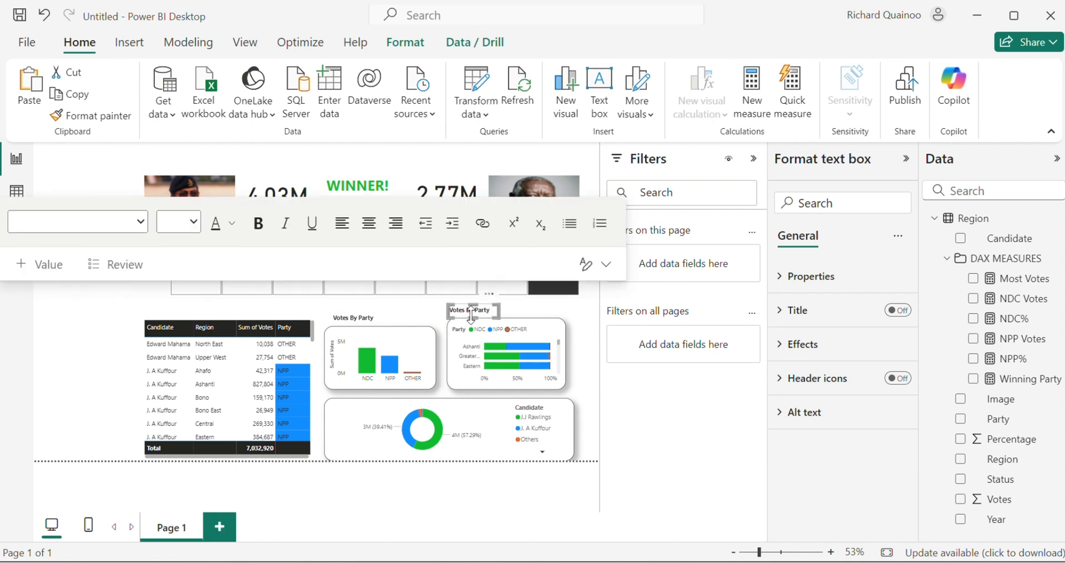
Retitle the copied text box "Votes By Region" and raise the "Votes By Party" text box level with it
{"action": "double_click", "coordinate": [485, 314]}
{"action": "type", "text": "Region"}
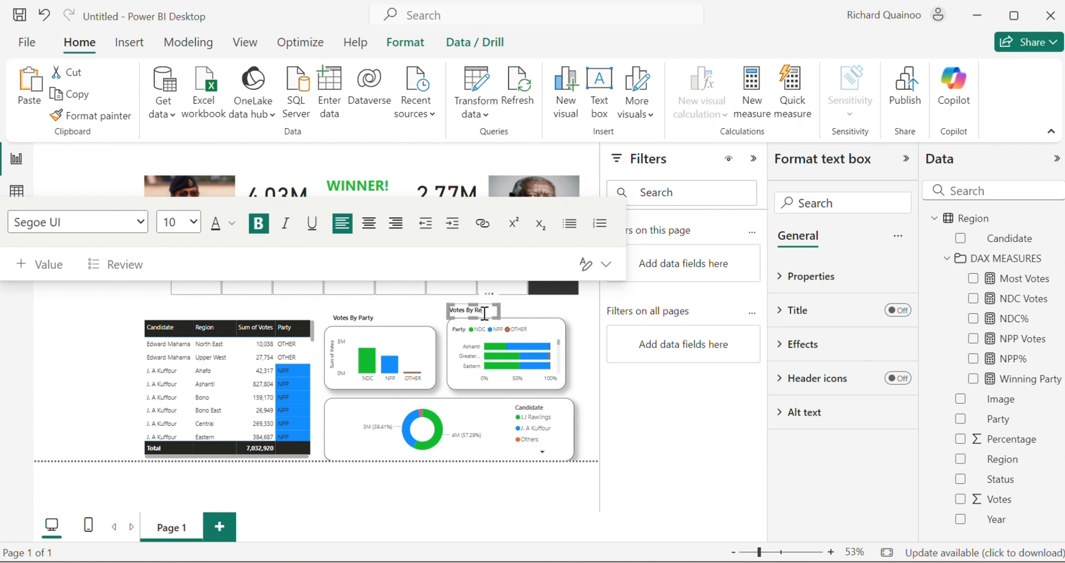
{"action": "left_click", "coordinate": [356, 314]}
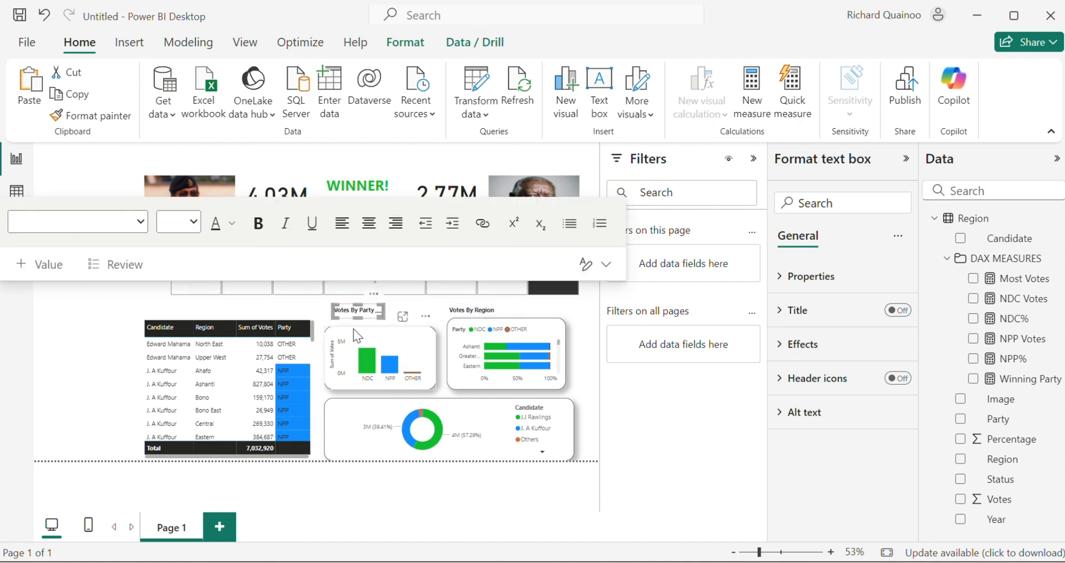
{"action": "left_click", "coordinate": [357, 335]}
Reduce the height of the candidate donut chart from its upper edge to leave space above it
{"action": "left_click", "coordinate": [345, 392]}
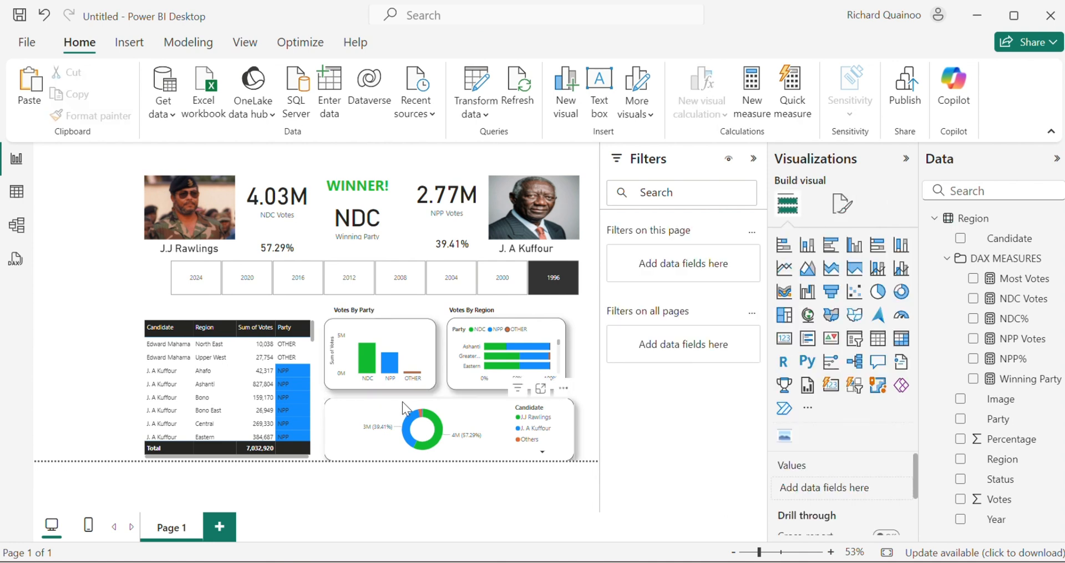
{"action": "left_click", "coordinate": [438, 400]}
{"action": "left_click_drag", "start_coordinate": [437, 400], "coordinate": [441, 408]}
{"action": "left_click", "coordinate": [355, 402]}
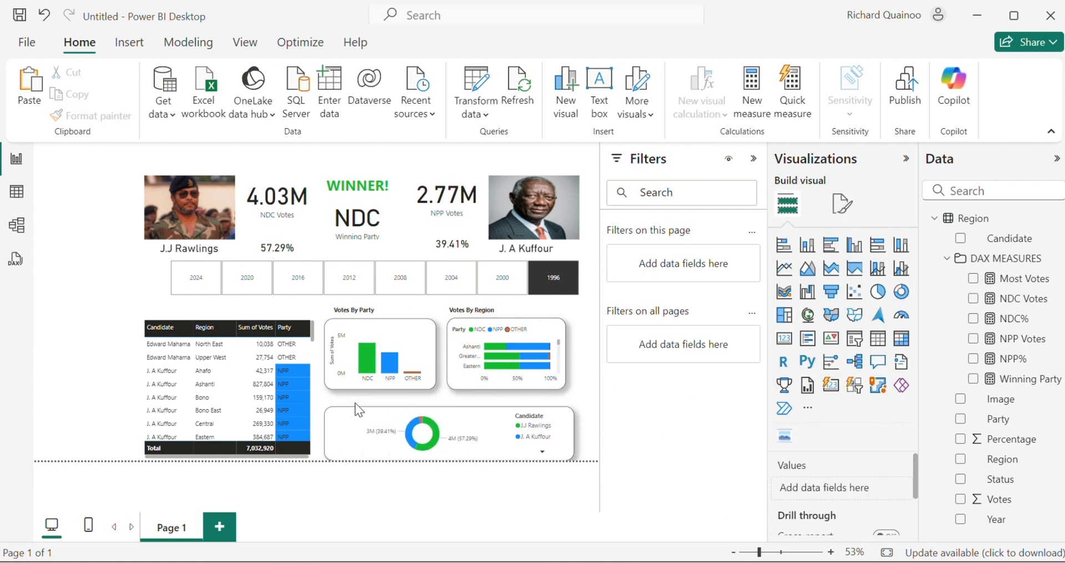
Paste a copy of the title text box above the donut chart, retitle it "Candidate Vote %" and widen it to fit
{"action": "key", "text": "ctrl+v"}
{"action": "left_click_drag", "start_coordinate": [373, 306], "coordinate": [371, 382]}
{"action": "left_click", "coordinate": [357, 396]}
{"action": "key", "text": "ctrl+a"}
{"action": "type", "text": "Candidaa"}
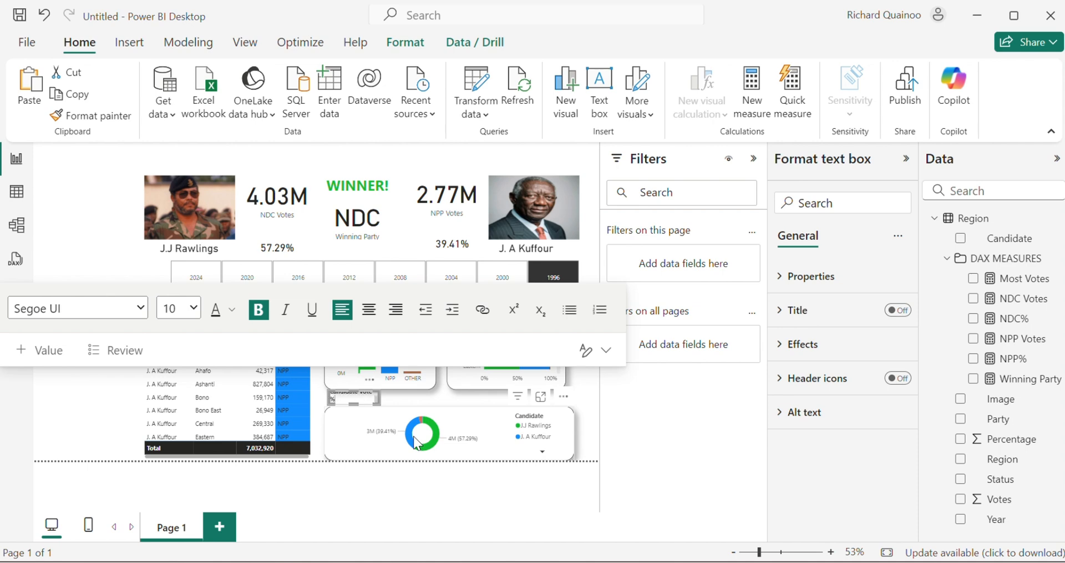
{"action": "left_click_drag", "start_coordinate": [384, 397], "coordinate": [388, 391]}
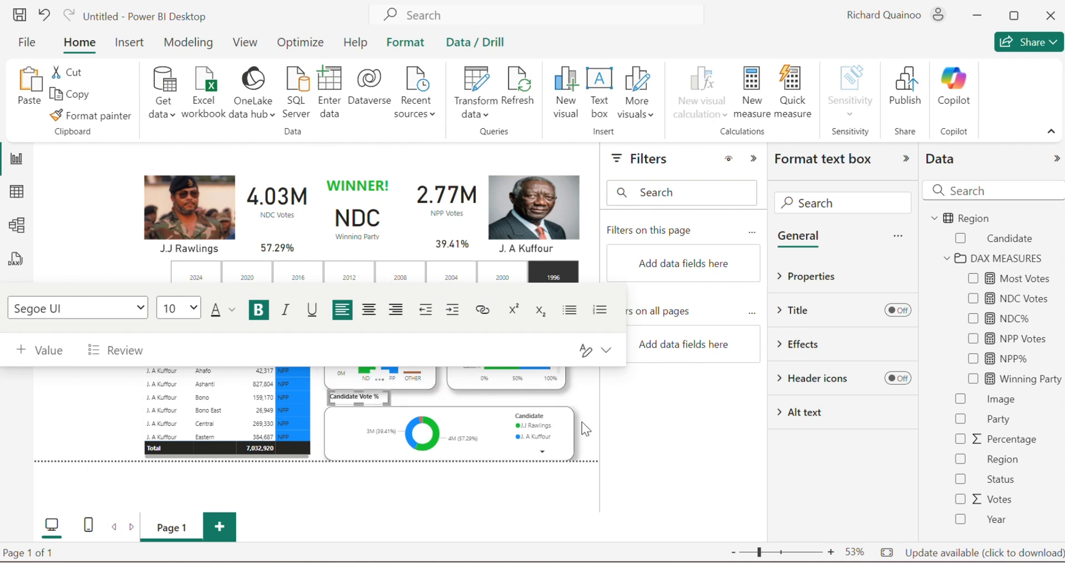
{"action": "left_click", "coordinate": [589, 436]}
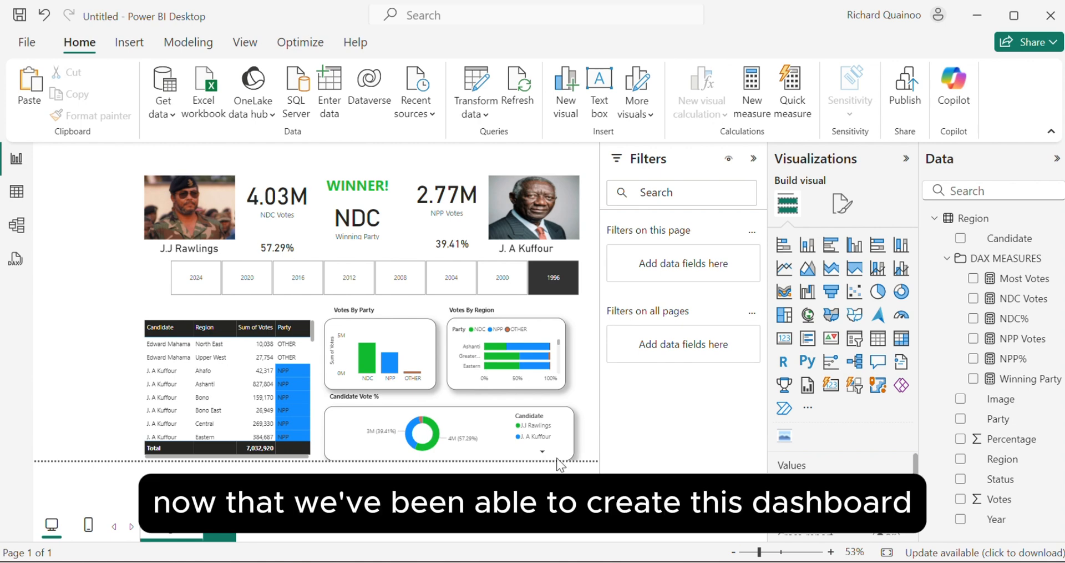
Filter the dashboard to 2024 with the year slicer and collapse the Filters pane to enlarge the canvas
{"action": "scroll", "coordinate": [245, 374], "scroll_direction": "down", "scroll_amount": 5}
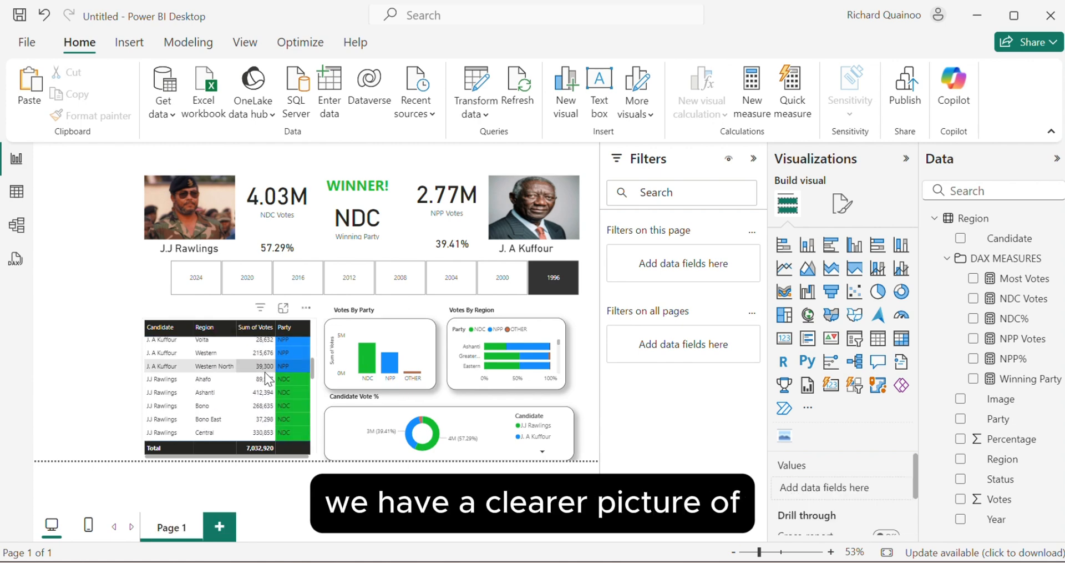
{"action": "left_click", "coordinate": [203, 286]}
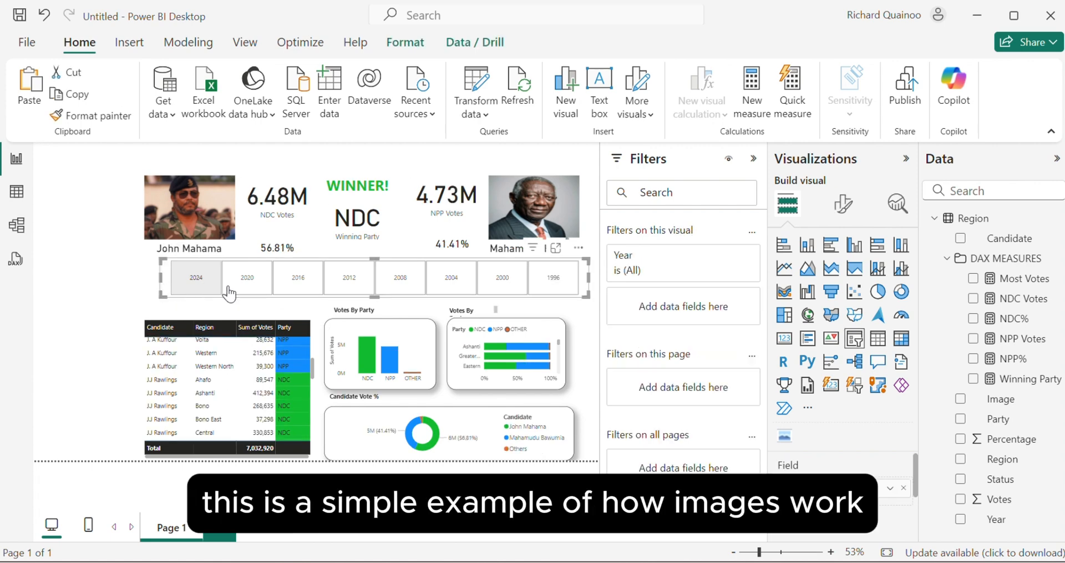
{"action": "left_click", "coordinate": [110, 306]}
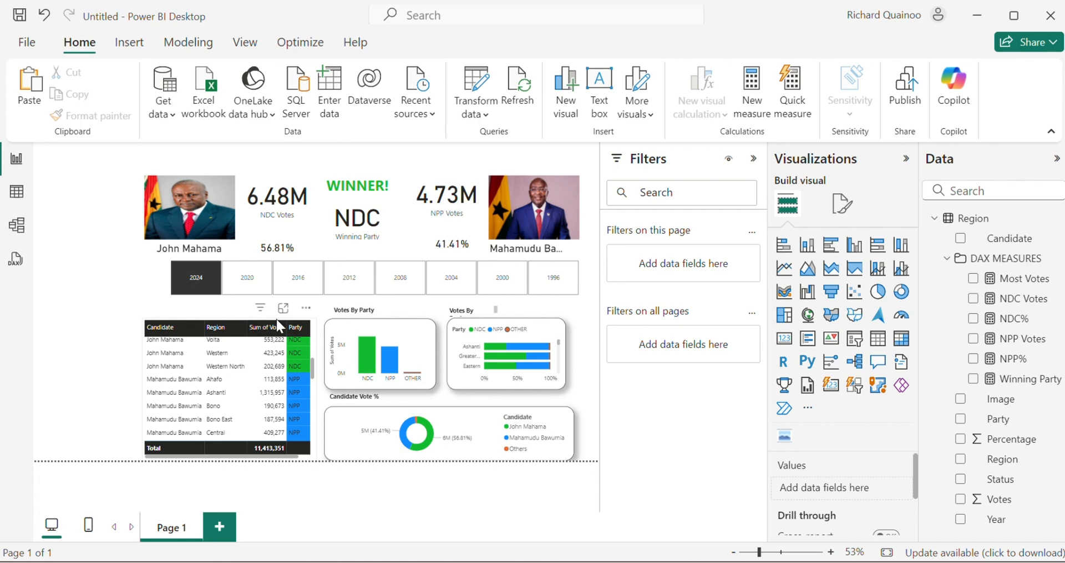
{"action": "left_click", "coordinate": [755, 167]}
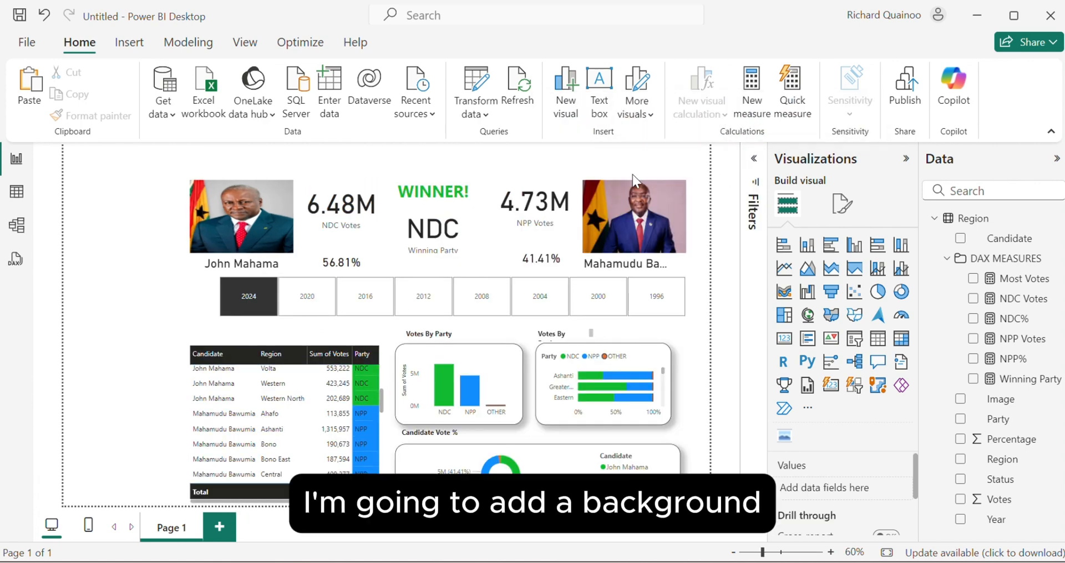
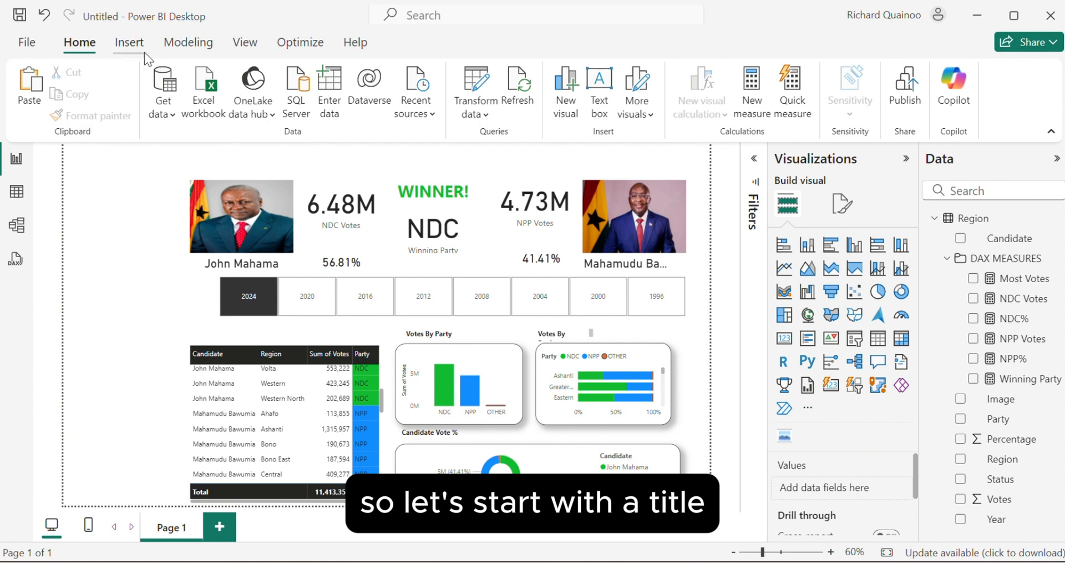
Insert the Ghana flag picture from the Election DB Pics folder
{"action": "left_click", "coordinate": [129, 43]}
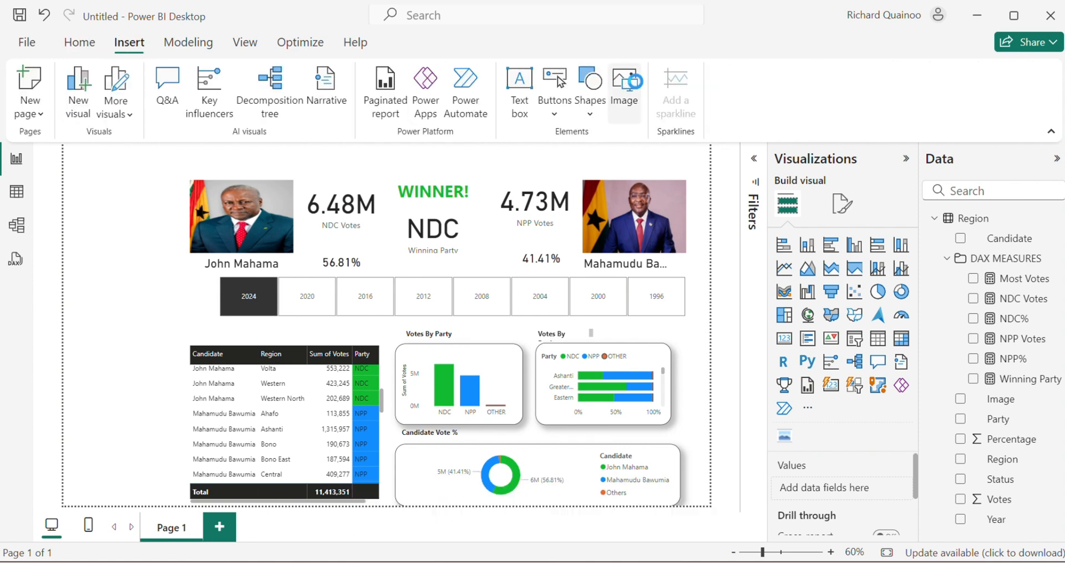
{"action": "left_click", "coordinate": [625, 88]}
{"action": "left_click", "coordinate": [162, 46]}
{"action": "left_click", "coordinate": [249, 194]}
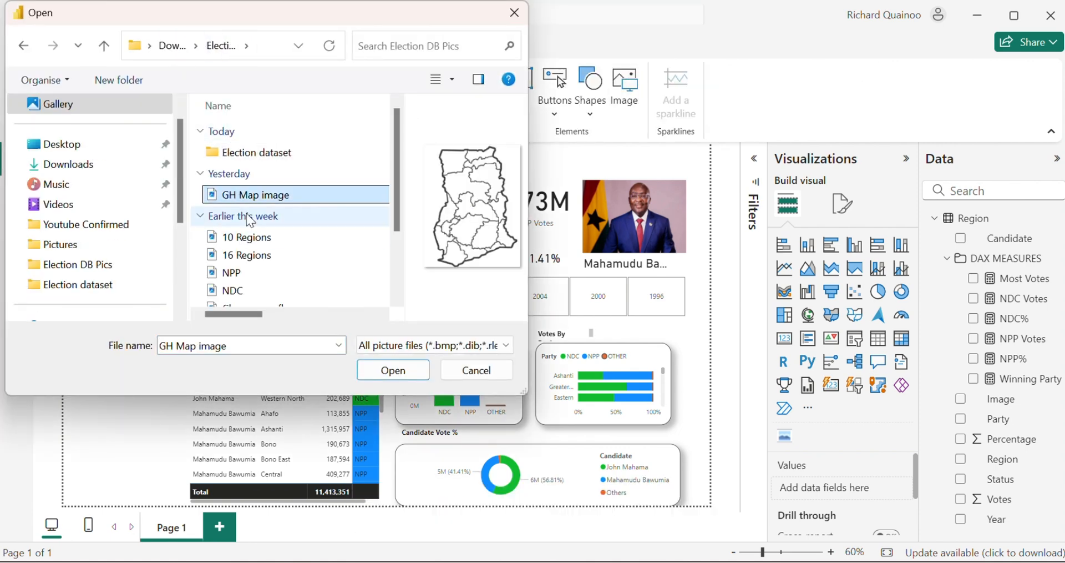
{"action": "scroll", "coordinate": [247, 215], "scroll_direction": "down", "scroll_amount": 2}
{"action": "scroll", "coordinate": [239, 216], "scroll_direction": "up", "scroll_amount": 2}
{"action": "scroll", "coordinate": [268, 231], "scroll_direction": "down", "scroll_amount": 2}
{"action": "left_click", "coordinate": [267, 233]}
{"action": "left_click", "coordinate": [397, 367]}
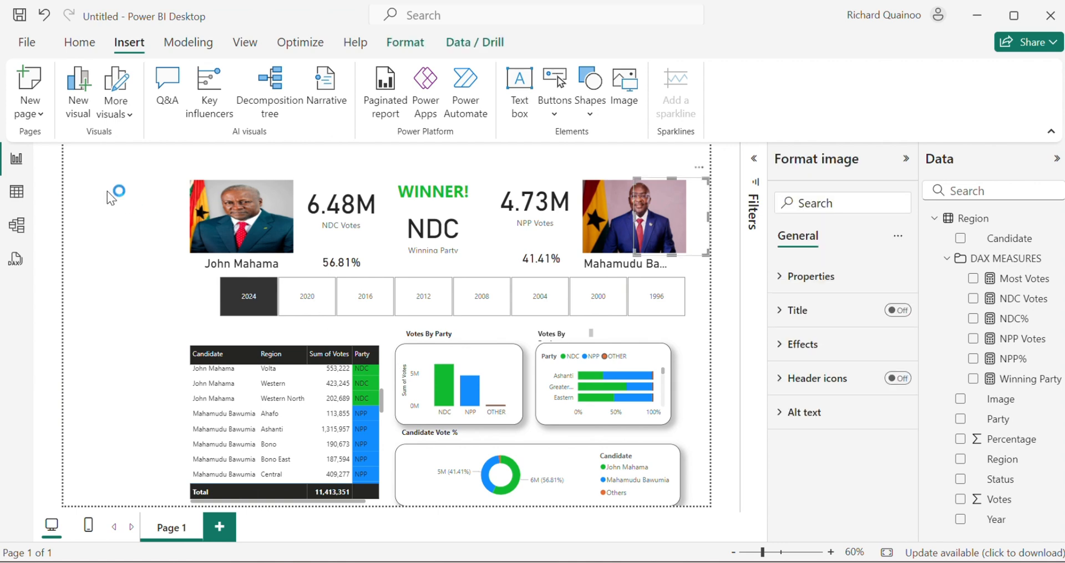
Move the flag image to the page's upper-left corner and shrink it to a small header icon
{"action": "left_click_drag", "start_coordinate": [699, 169], "coordinate": [129, 144]}
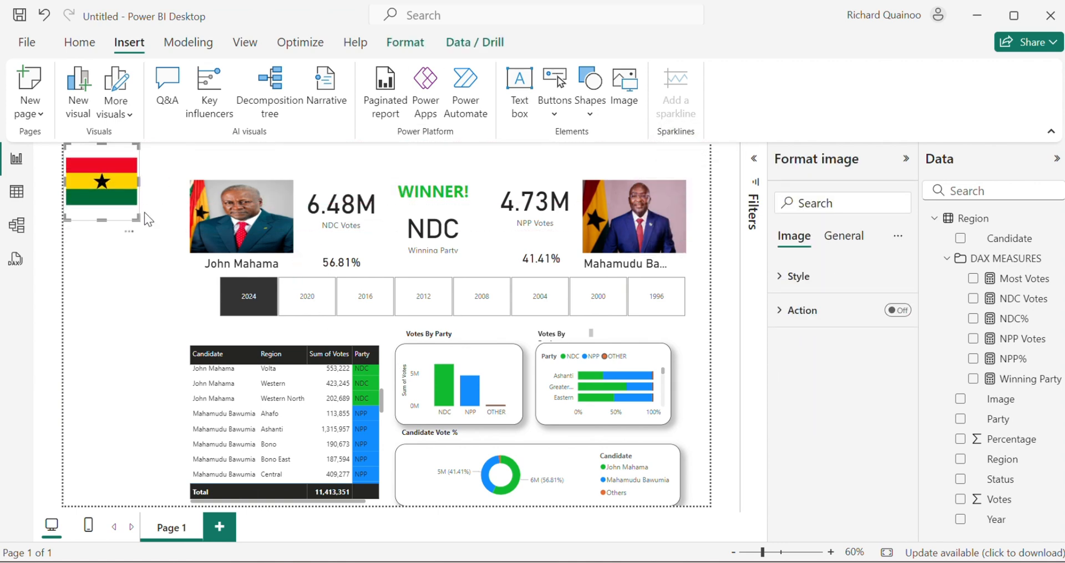
{"action": "left_click_drag", "start_coordinate": [141, 220], "coordinate": [90, 175]}
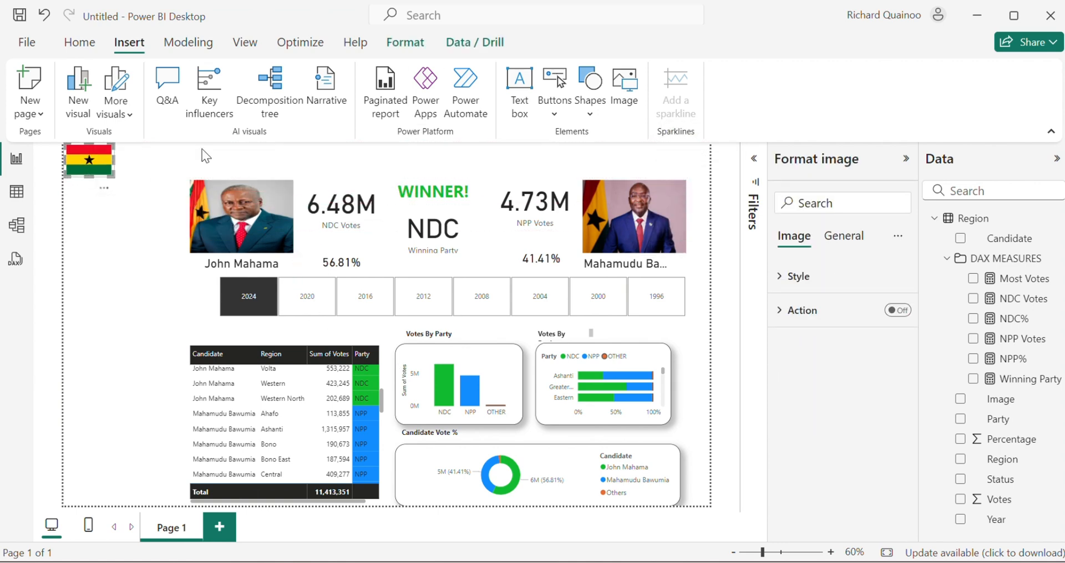
{"action": "left_click", "coordinate": [168, 153]}
Insert a text box and fit it as a shallow header strip from the flag to the page's far edge
{"action": "left_click", "coordinate": [520, 92]}
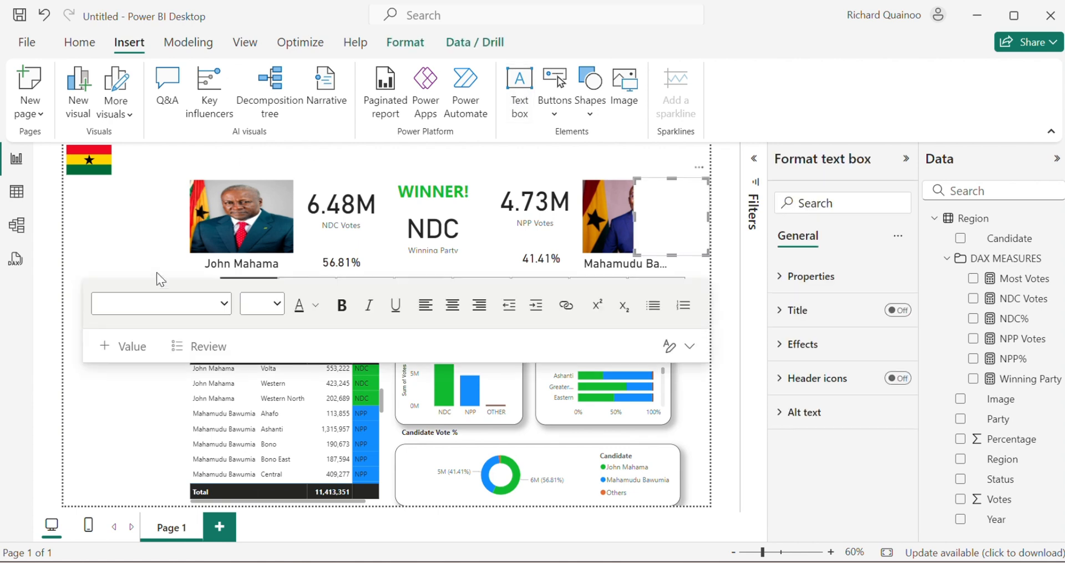
{"action": "left_click_drag", "start_coordinate": [633, 213], "coordinate": [115, 167]}
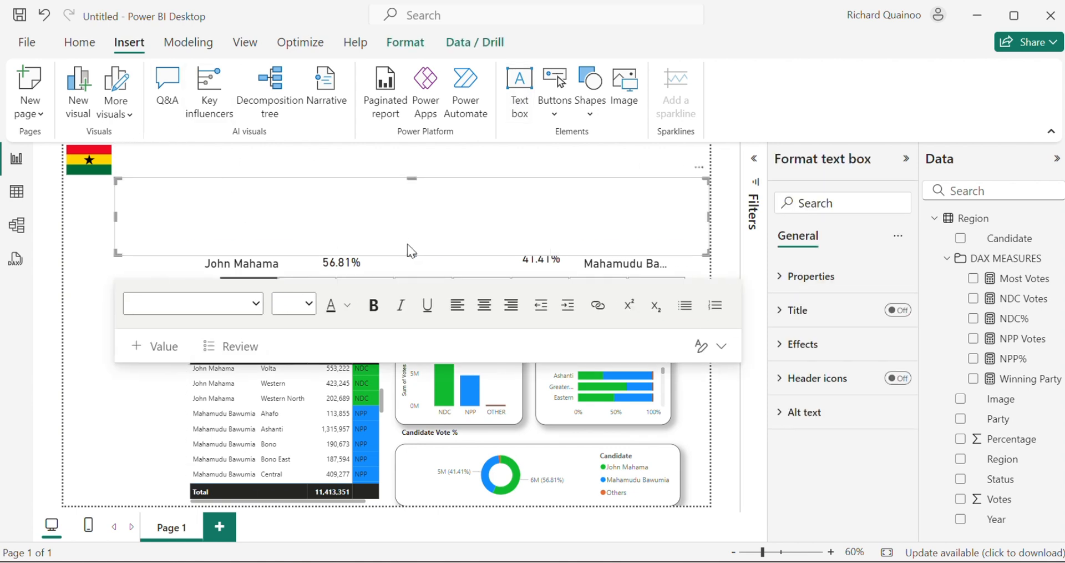
{"action": "left_click_drag", "start_coordinate": [411, 255], "coordinate": [386, 178]}
{"action": "left_click_drag", "start_coordinate": [700, 173], "coordinate": [701, 138]}
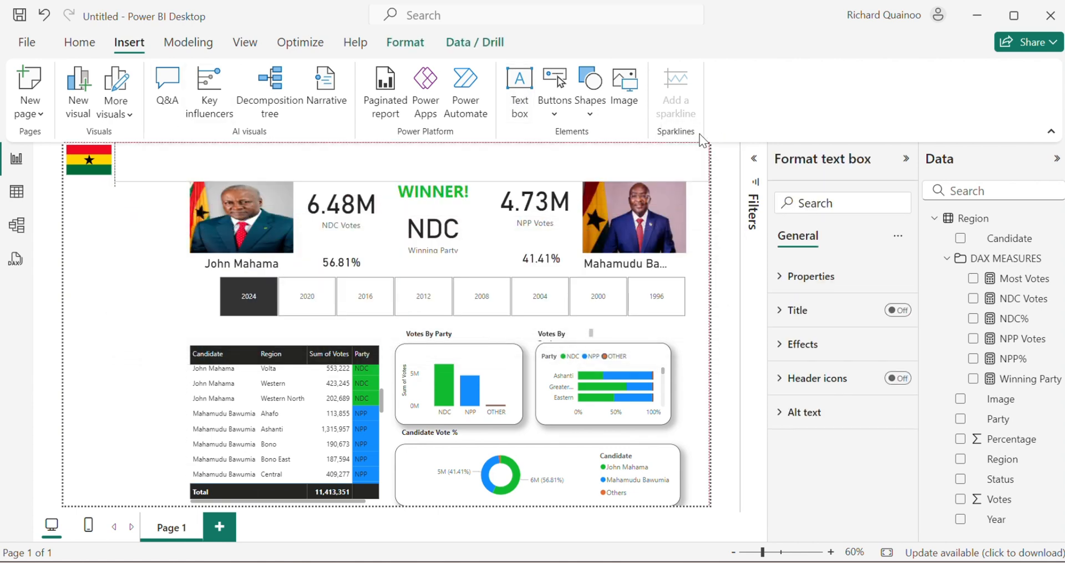
Enter "GH PRESIDENTIAL ELECTION" in the header text box and format it bold at size 16
{"action": "left_click", "coordinate": [231, 153]}
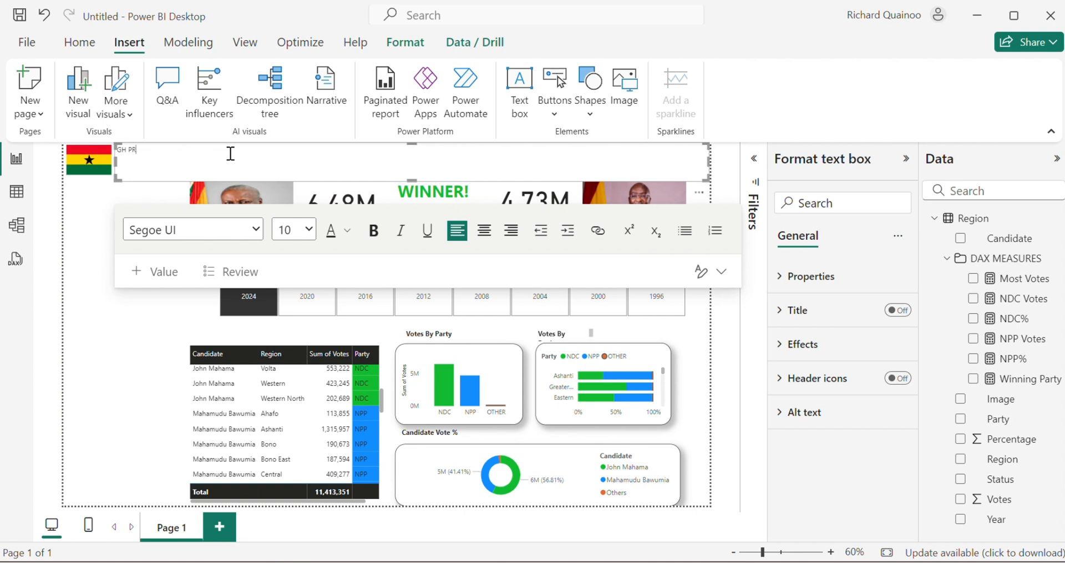
{"action": "key", "text": "ctrl+a"}
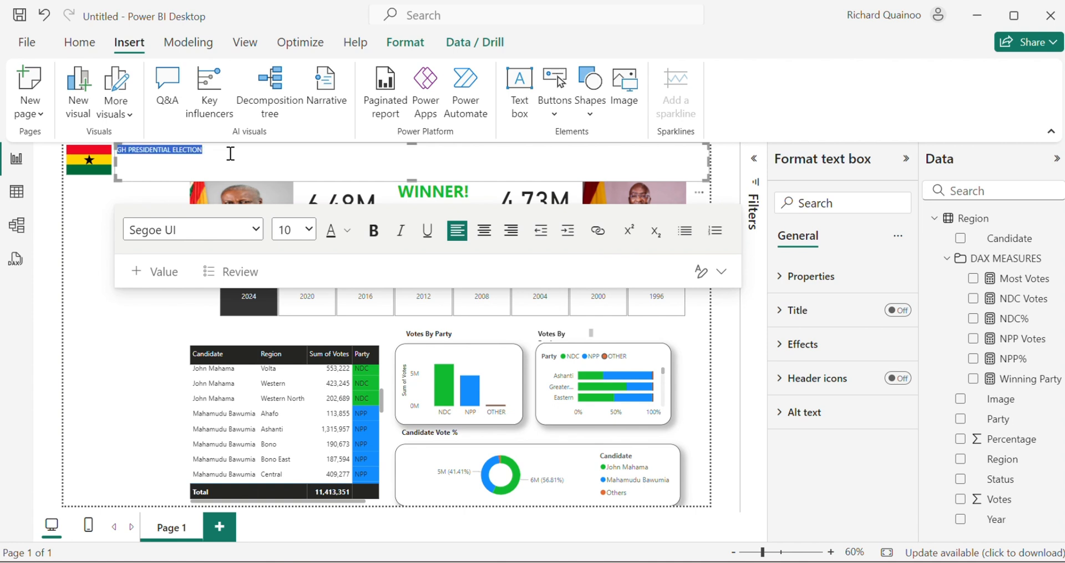
{"action": "key", "text": "ctrl+b"}
{"action": "left_click", "coordinate": [288, 229]}
{"action": "left_click", "coordinate": [290, 388]}
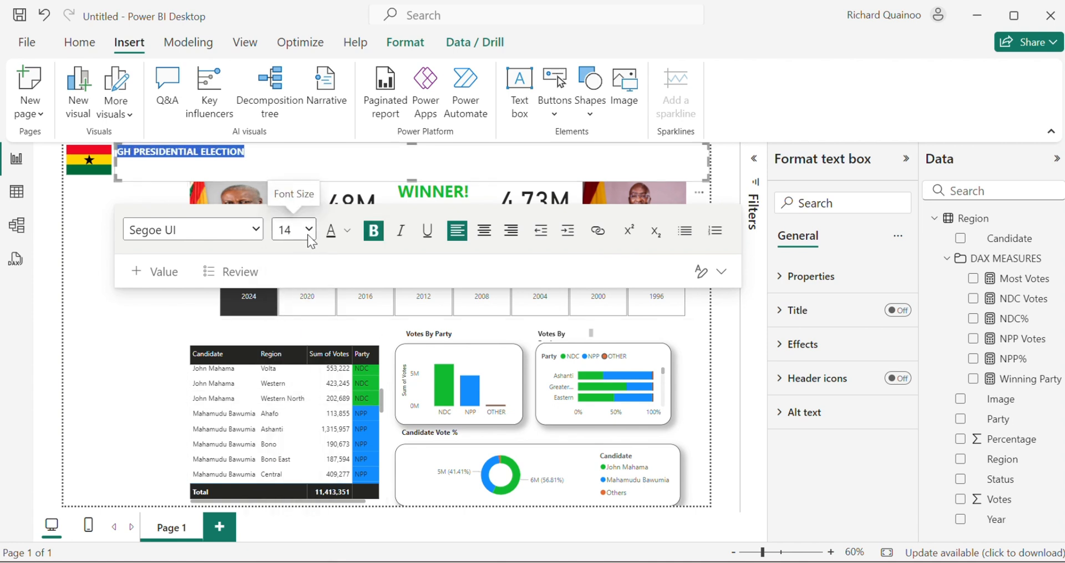
{"action": "left_click", "coordinate": [309, 229]}
{"action": "left_click", "coordinate": [292, 323]}
Add a second header line reading "DATA SOURCE: 3news.com/elections/" and set its font size to 11
{"action": "left_click", "coordinate": [263, 171]}
{"action": "key", "text": "Return"}
{"action": "type", "text": "Da"}
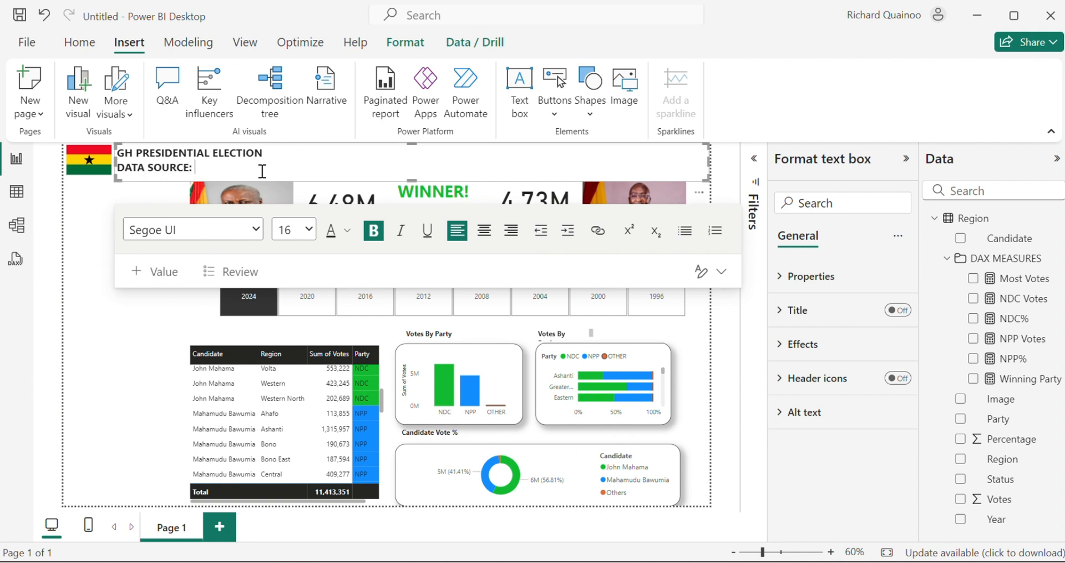
{"action": "type", "text": "/elections/"}
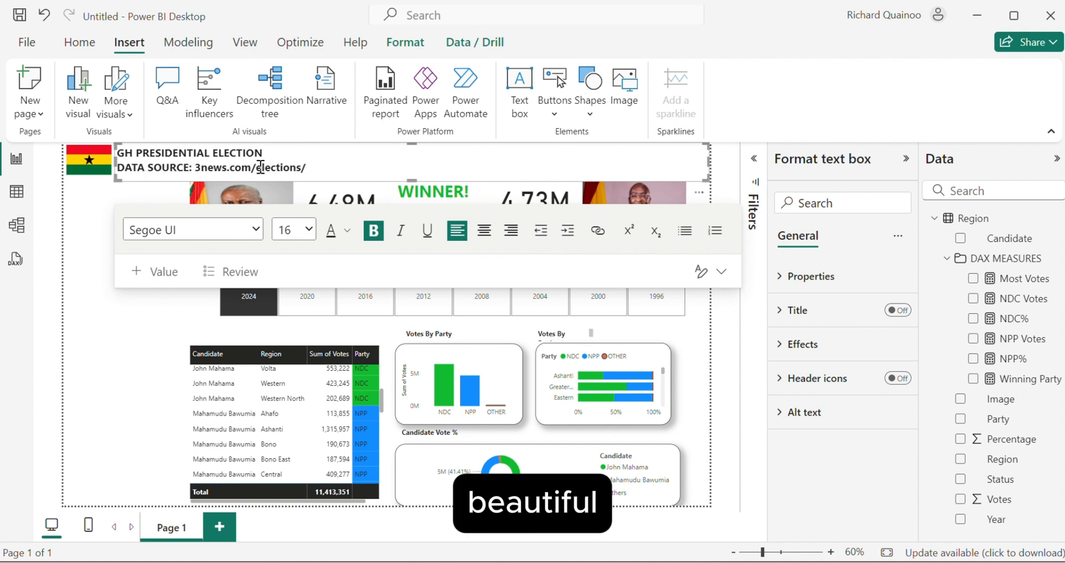
{"action": "left_click_drag", "start_coordinate": [348, 173], "coordinate": [117, 157]}
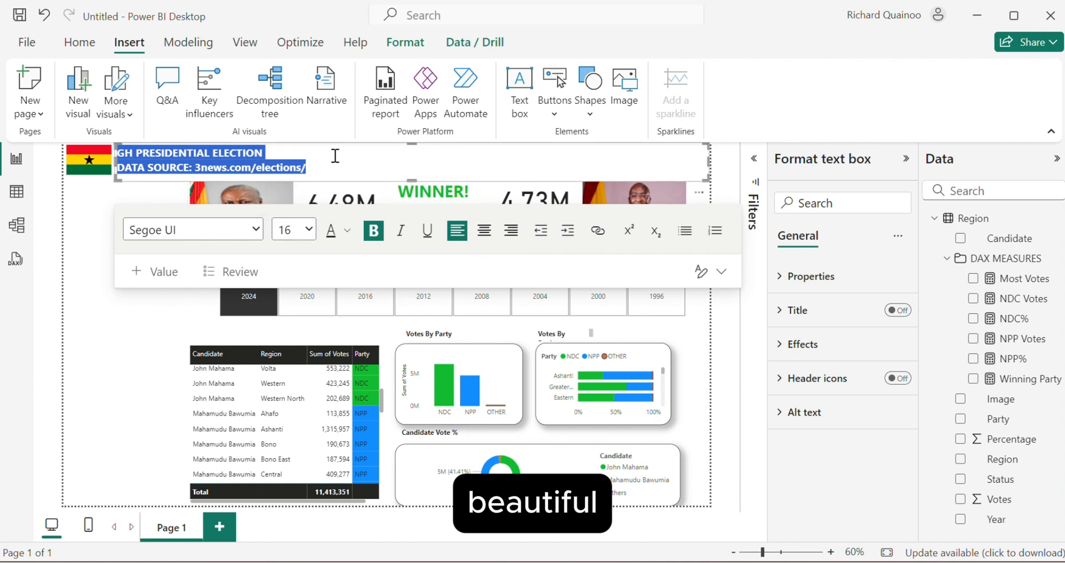
{"action": "left_click_drag", "start_coordinate": [320, 162], "coordinate": [119, 167]}
{"action": "left_click", "coordinate": [300, 232]}
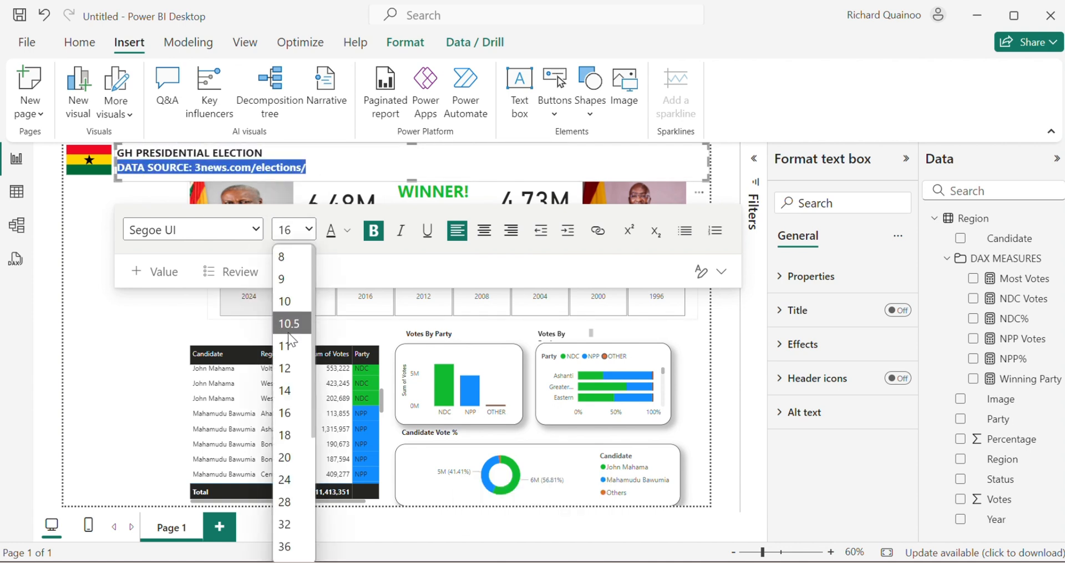
{"action": "left_click", "coordinate": [289, 342]}
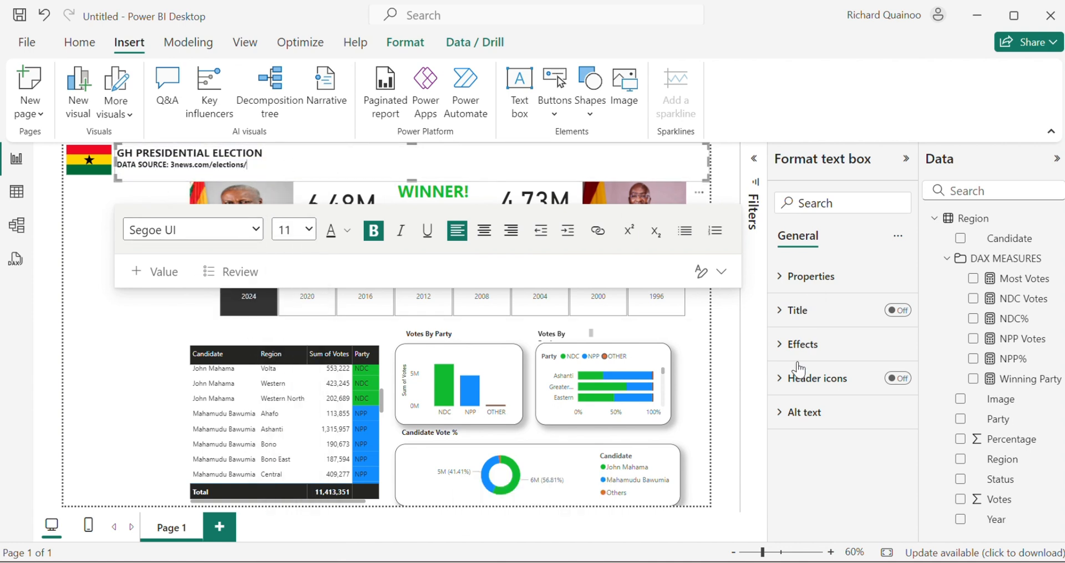
Give the header text box a black background and change its text colour to white
{"action": "left_click", "coordinate": [794, 344]}
{"action": "left_click", "coordinate": [891, 384]}
{"action": "left_click", "coordinate": [814, 428]}
{"action": "left_click", "coordinate": [886, 353]}
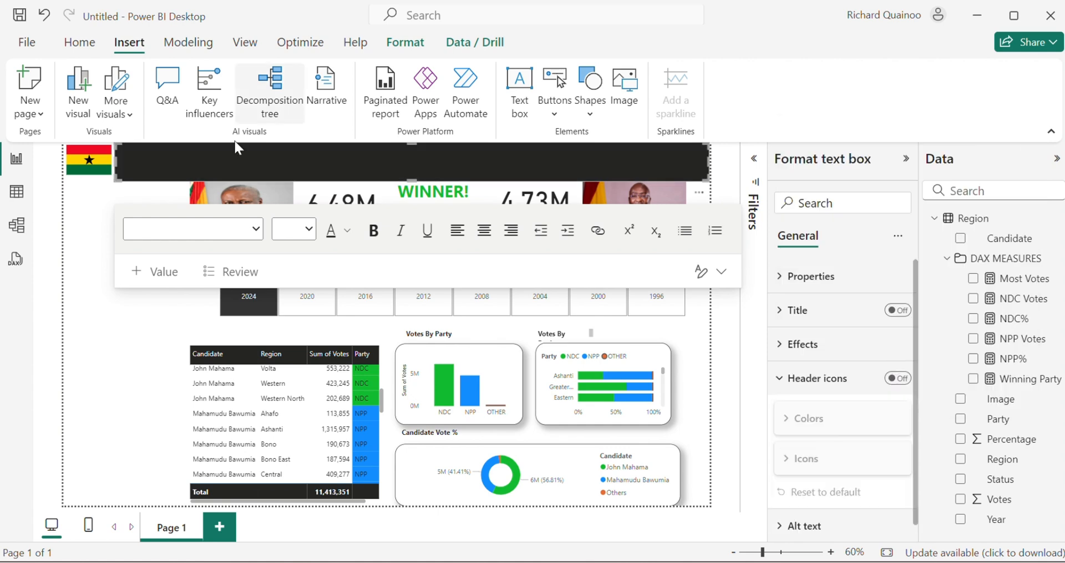
{"action": "left_click", "coordinate": [348, 230]}
{"action": "left_click", "coordinate": [362, 290]}
{"action": "left_click", "coordinate": [86, 269]}
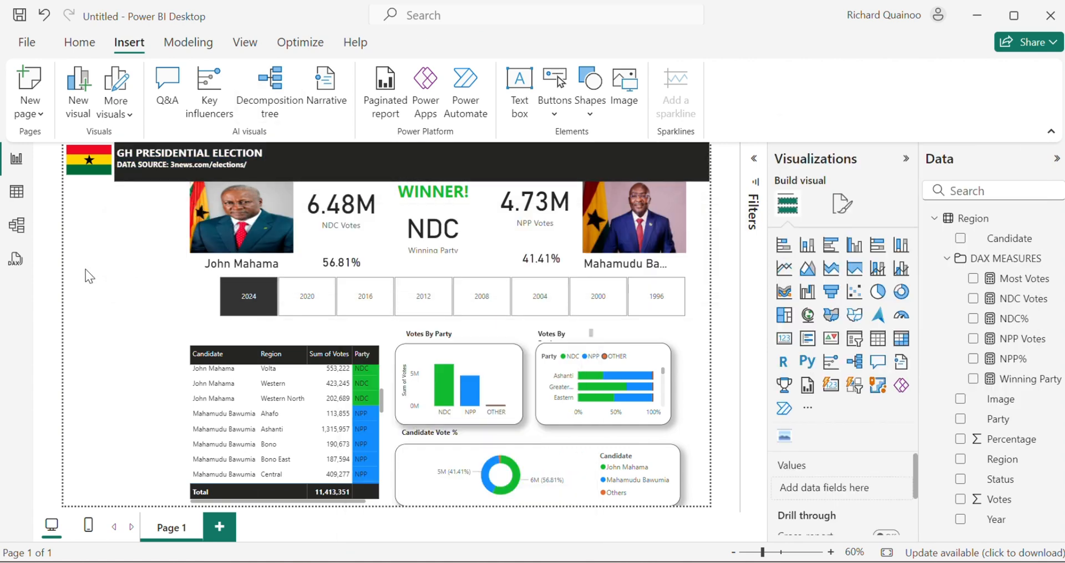
Slightly reduce the height of the header text box so it clears the candidate photos
{"action": "left_click", "coordinate": [413, 172]}
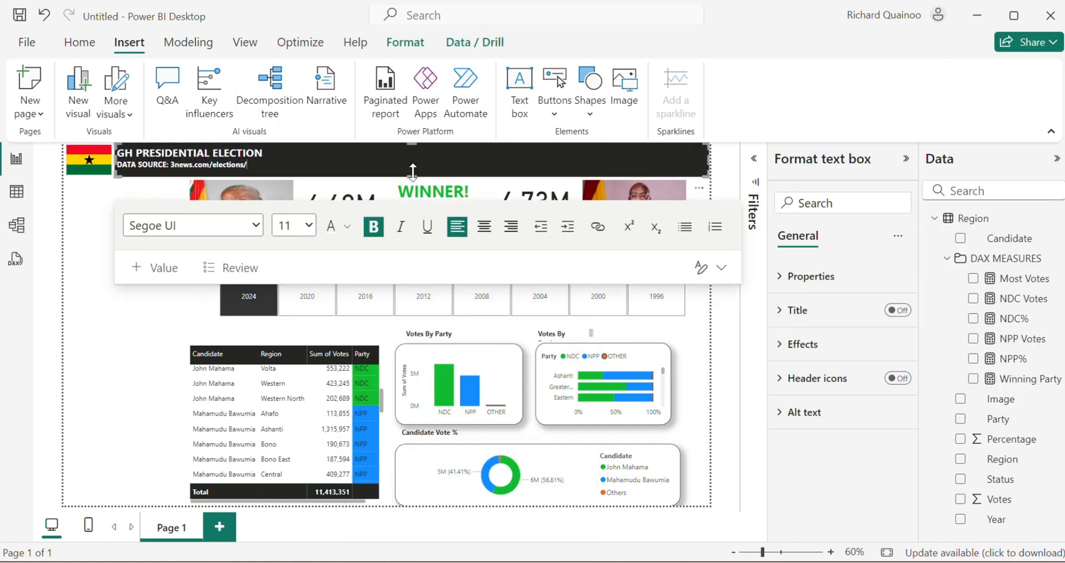
{"action": "left_click", "coordinate": [42, 365]}
{"action": "left_click", "coordinate": [843, 204]}
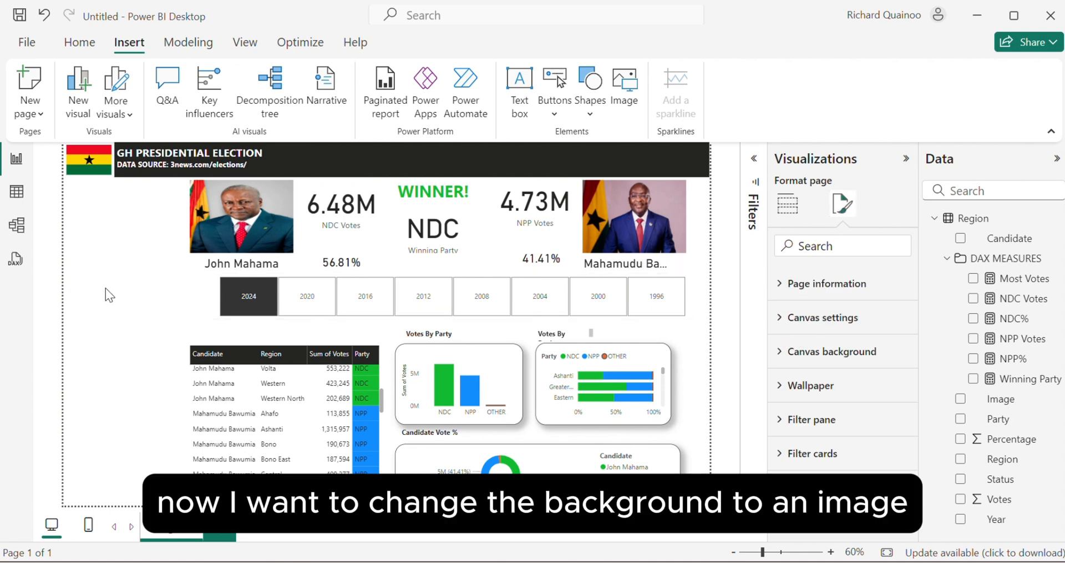
{"action": "double_click", "coordinate": [154, 334]}
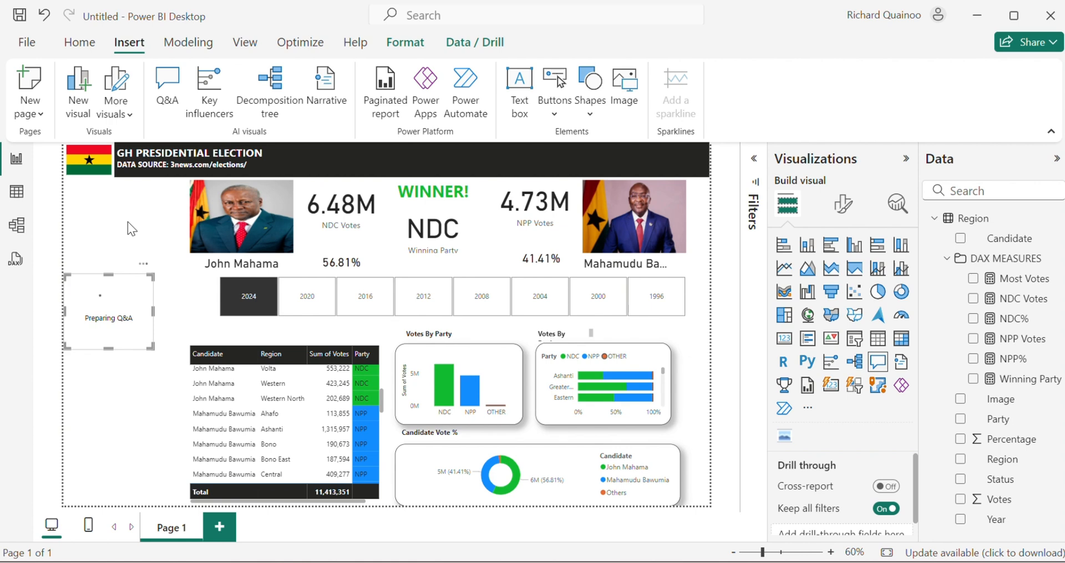
{"action": "left_click", "coordinate": [143, 263]}
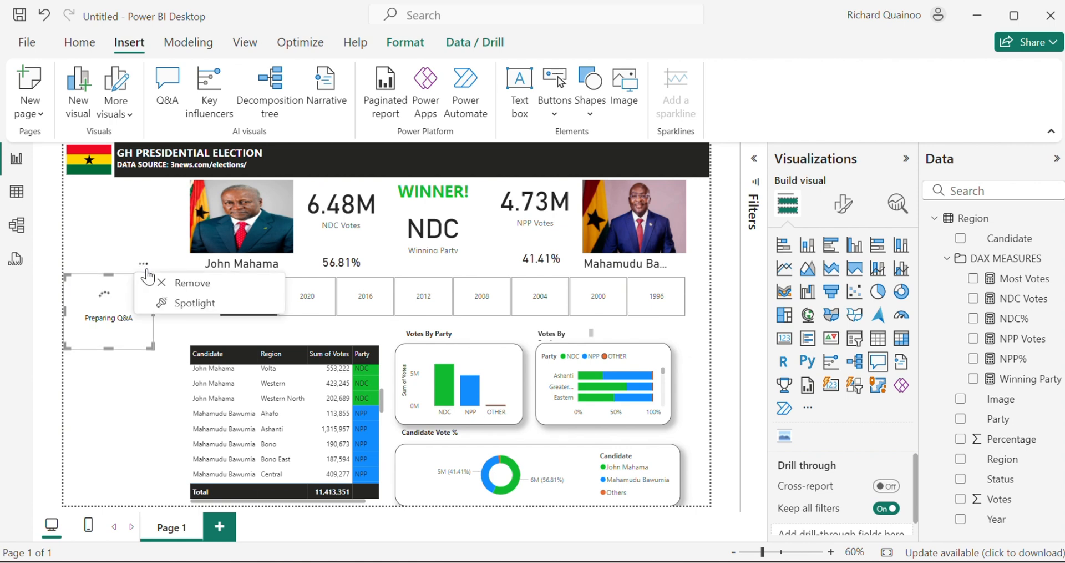
{"action": "left_click", "coordinate": [210, 288]}
Set white wallpaper.jpg as the page's canvas background image with 0% transparency
{"action": "left_click", "coordinate": [844, 206]}
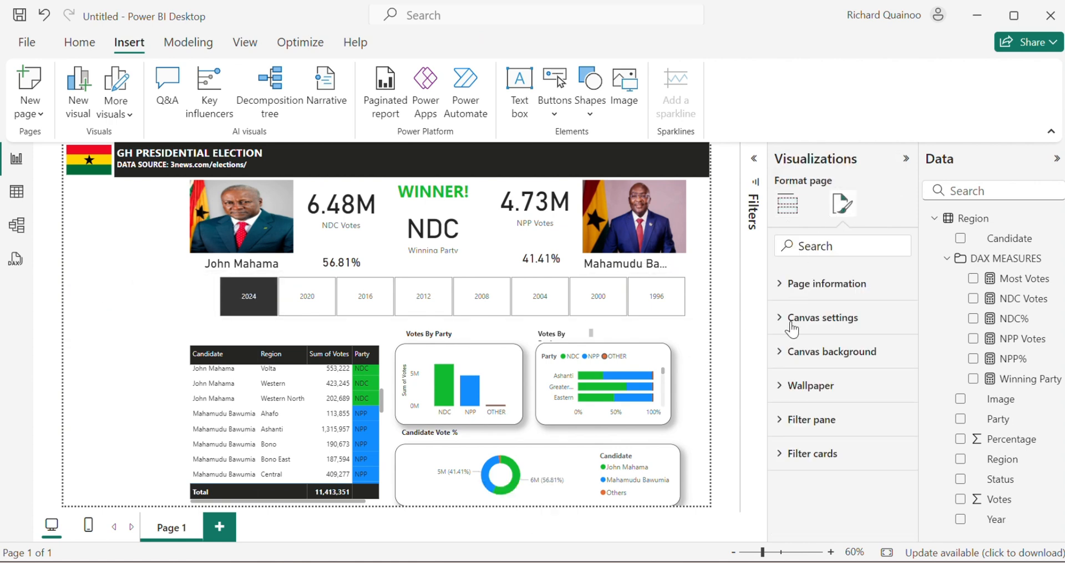
{"action": "left_click", "coordinate": [788, 351]}
{"action": "left_click", "coordinate": [788, 319]}
{"action": "left_click", "coordinate": [788, 318]}
{"action": "left_click", "coordinate": [782, 358]}
{"action": "left_click", "coordinate": [816, 409]}
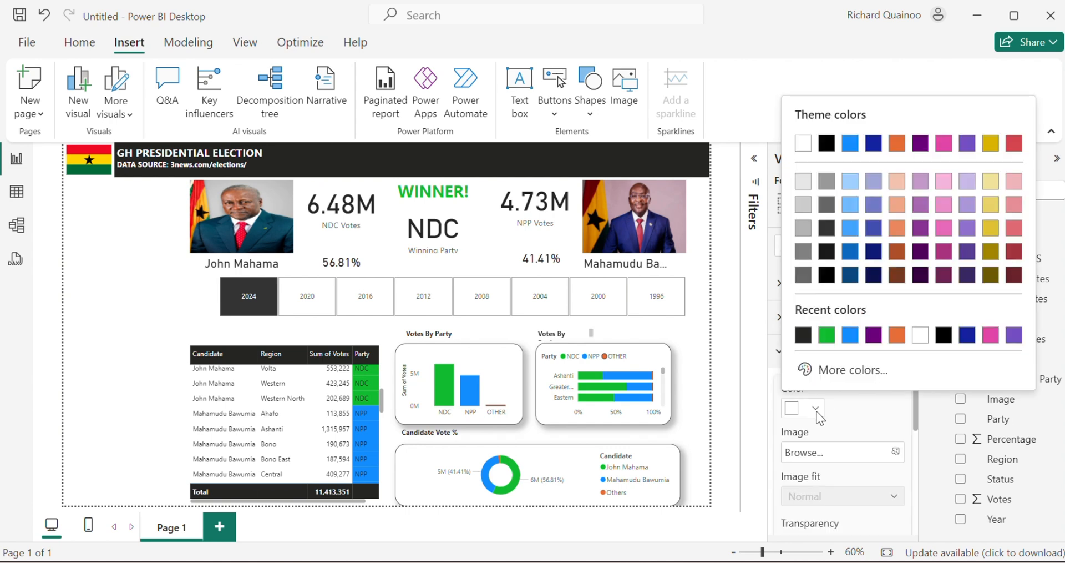
{"action": "left_click", "coordinate": [818, 410]}
{"action": "scroll", "coordinate": [866, 430], "scroll_direction": "down", "scroll_amount": 1}
{"action": "left_click_drag", "start_coordinate": [899, 464], "coordinate": [929, 479]}
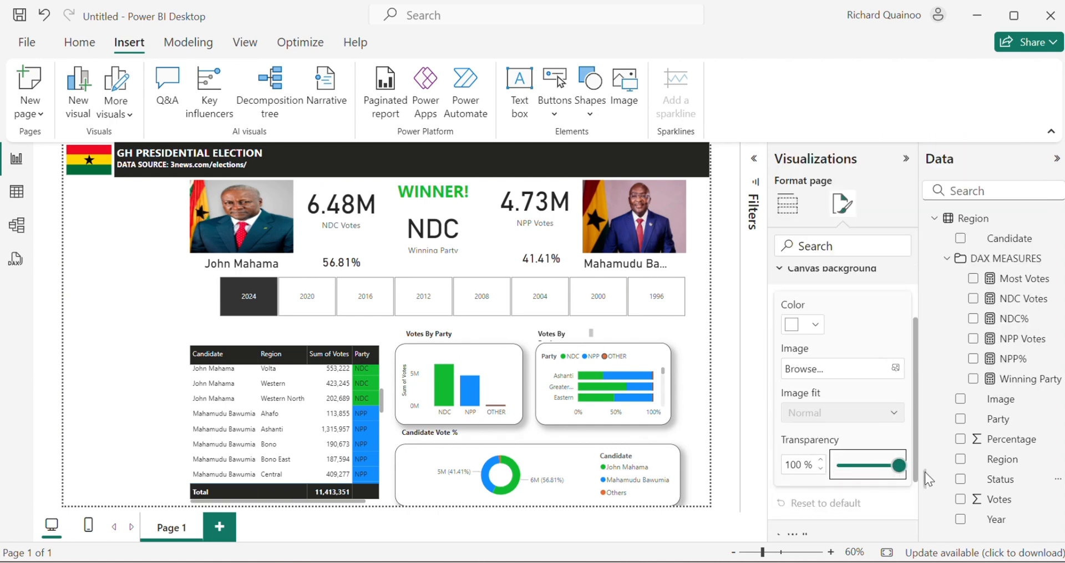
{"action": "left_click", "coordinate": [877, 368]}
{"action": "left_click", "coordinate": [255, 295]}
{"action": "left_click", "coordinate": [383, 373]}
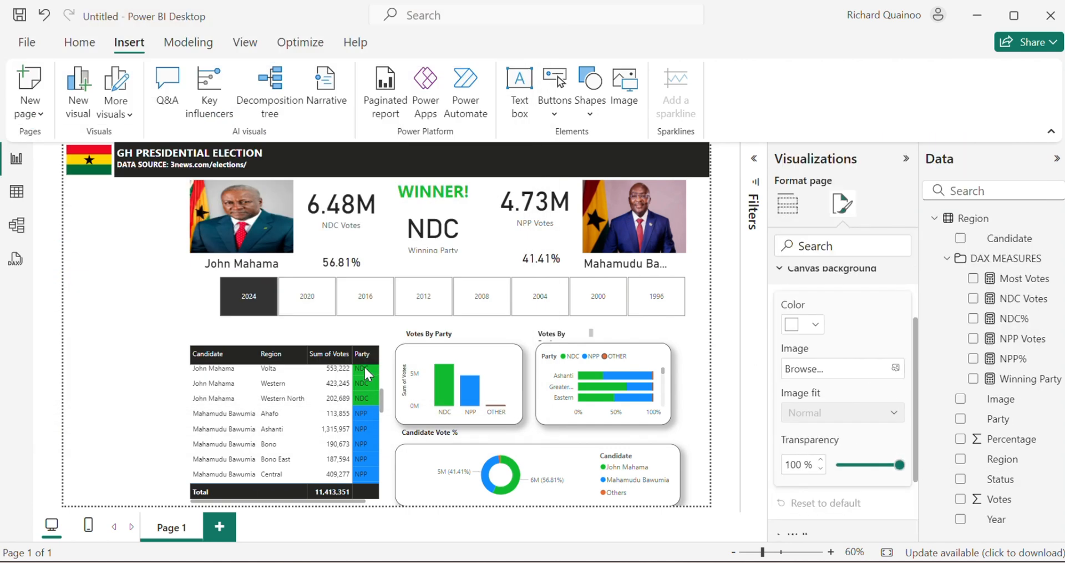
{"action": "left_click_drag", "start_coordinate": [900, 464], "coordinate": [731, 437]}
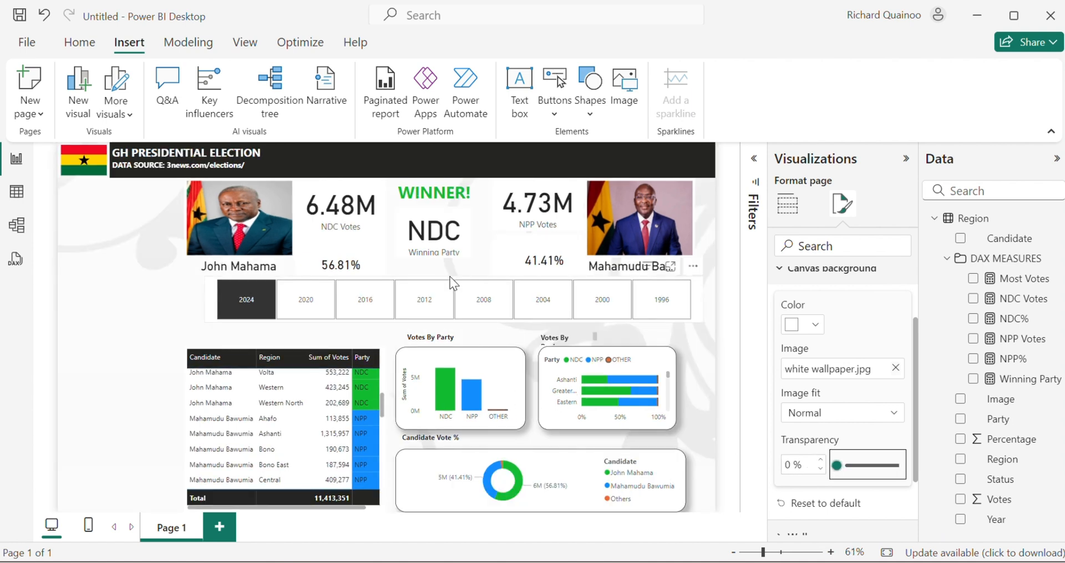
Set the background transparency of the Winning Party card to 99% and of the year slicer to 100%
{"action": "left_click", "coordinate": [469, 227]}
{"action": "left_click", "coordinate": [839, 286]}
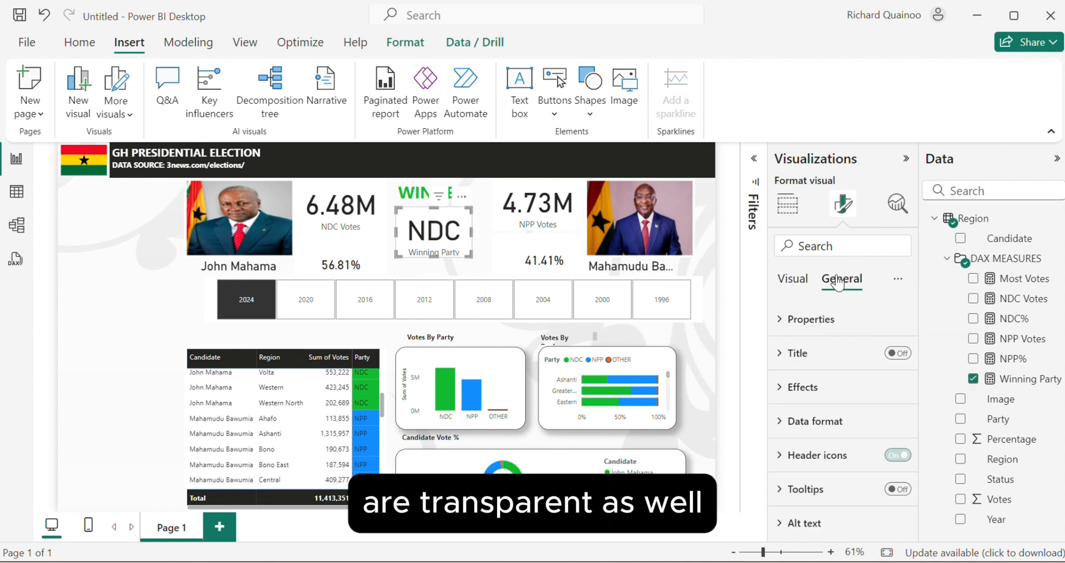
{"action": "left_click", "coordinate": [800, 388]}
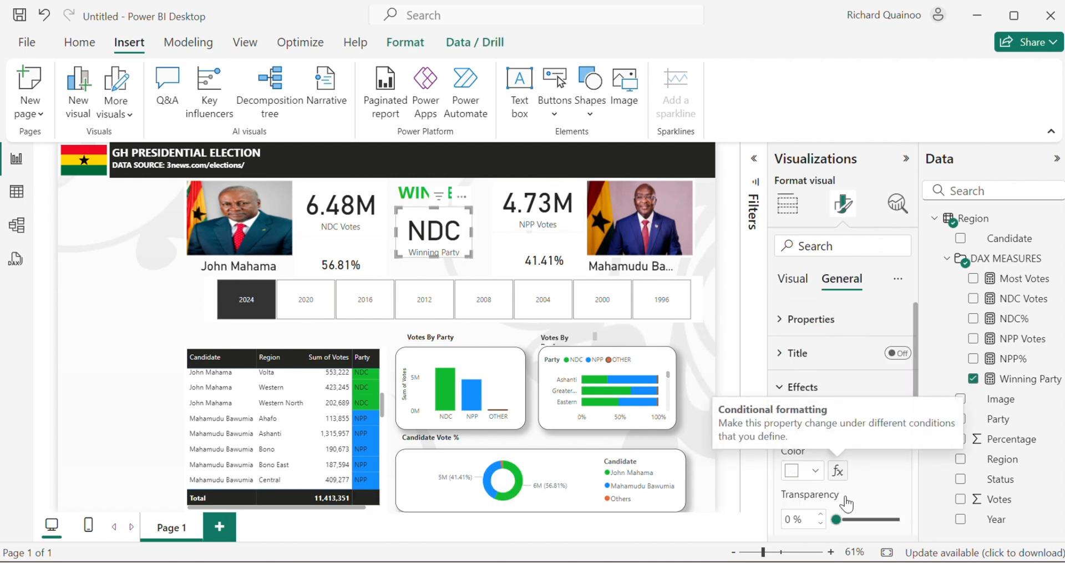
{"action": "left_click_drag", "start_coordinate": [836, 522], "coordinate": [899, 519]}
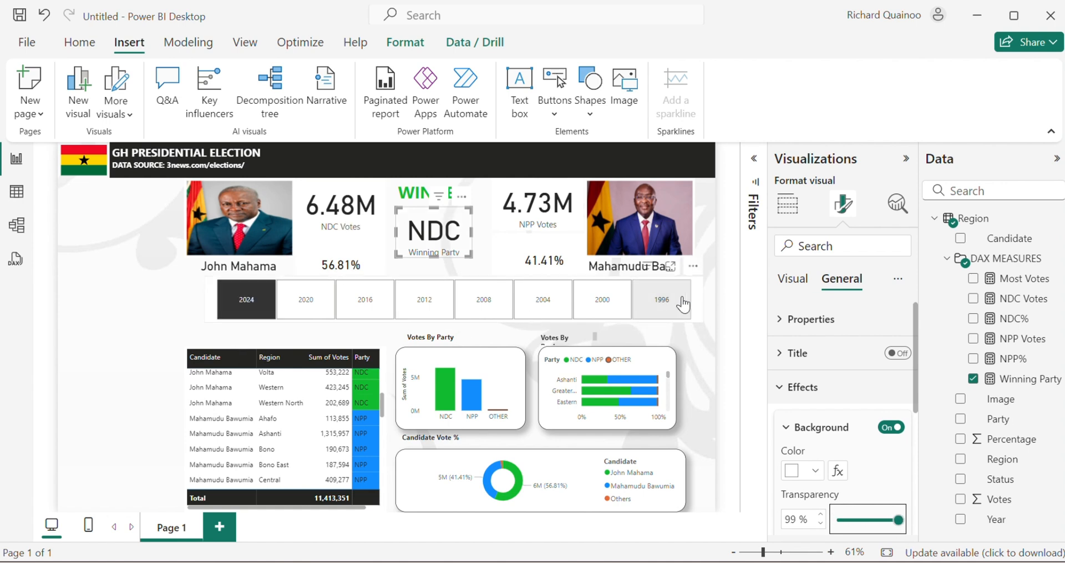
{"action": "left_click", "coordinate": [701, 310]}
{"action": "left_click_drag", "start_coordinate": [827, 522], "coordinate": [900, 519]}
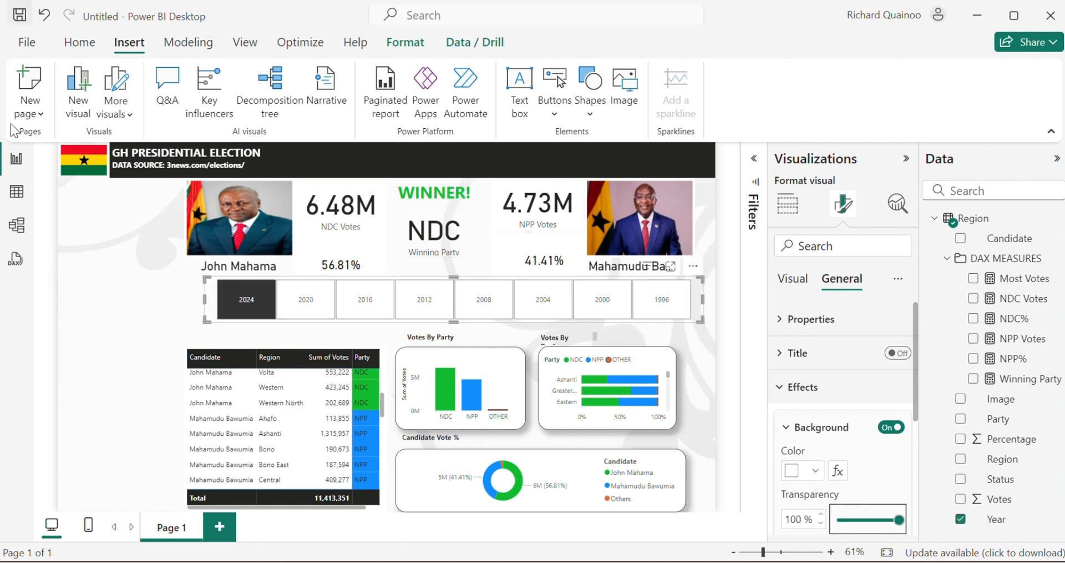
{"action": "left_click", "coordinate": [74, 285]}
Ungroup the NDC Votes and NDC% cards and make both card backgrounds fully transparent
{"action": "right_click", "coordinate": [373, 218]}
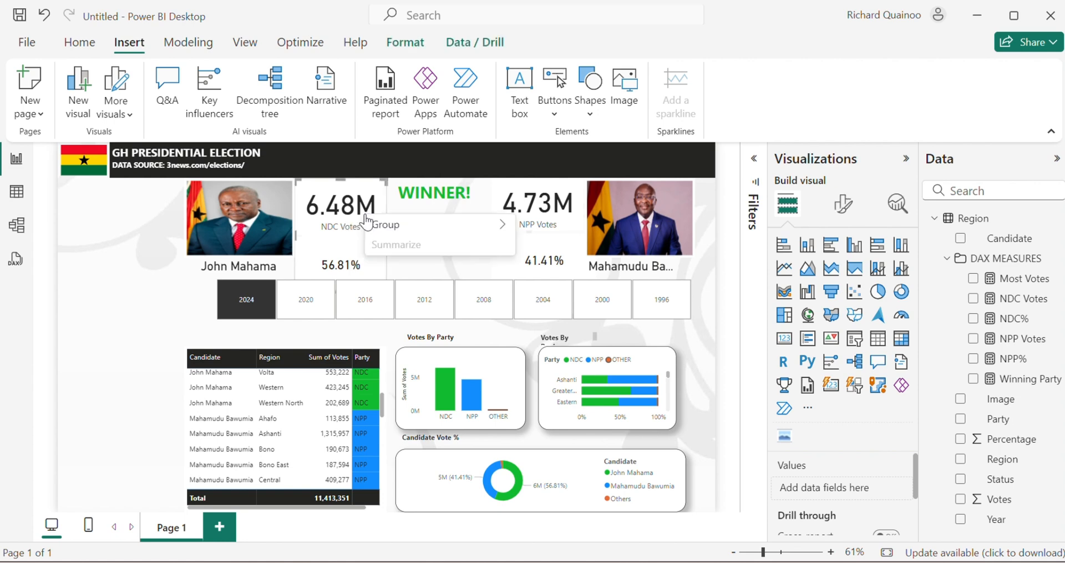
{"action": "mouse_move", "coordinate": [467, 226]}
{"action": "left_click", "coordinate": [543, 248]}
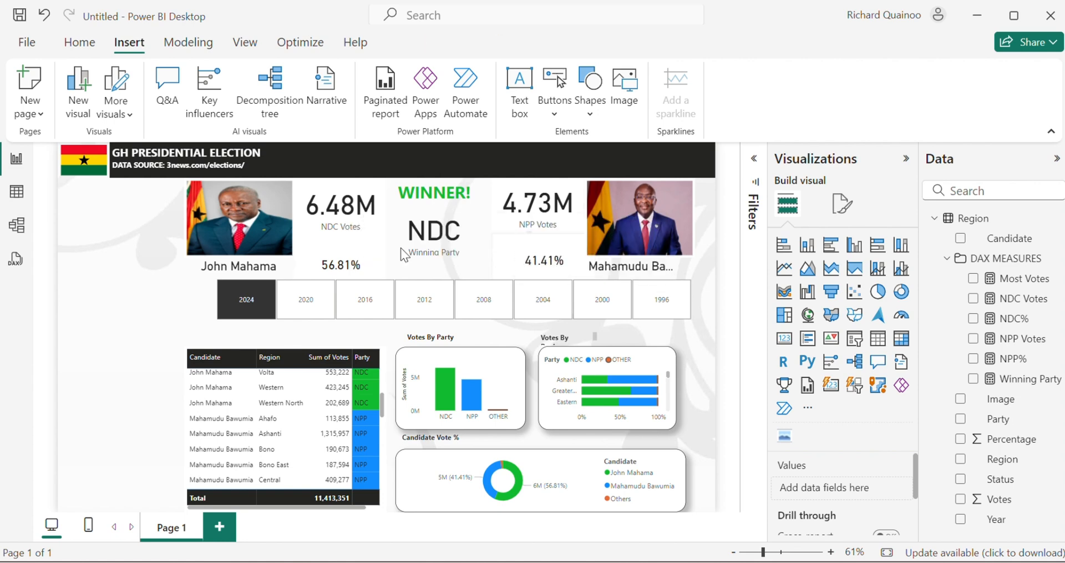
{"action": "left_click", "coordinate": [335, 223]}
{"action": "left_click", "coordinate": [843, 203]}
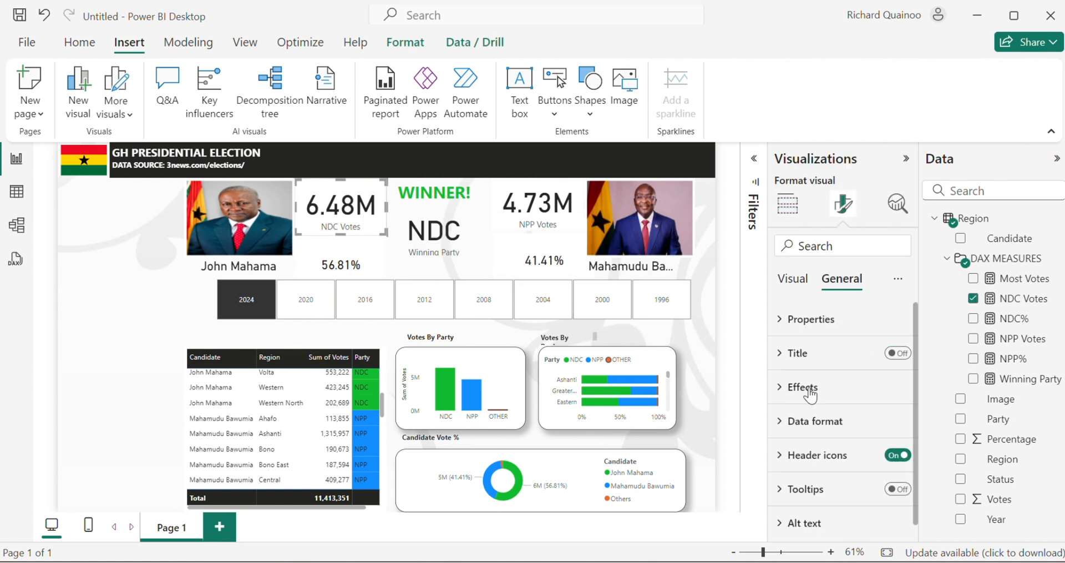
{"action": "left_click", "coordinate": [810, 395]}
{"action": "left_click", "coordinate": [341, 261]}
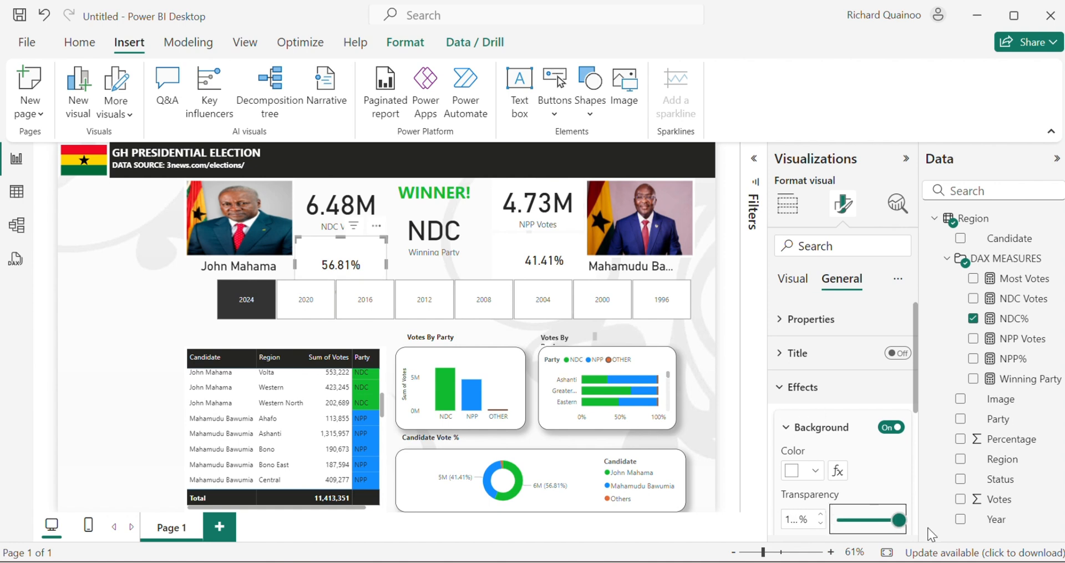
Ungroup the NPP Votes and NPP% cards
{"action": "left_click", "coordinate": [522, 226]}
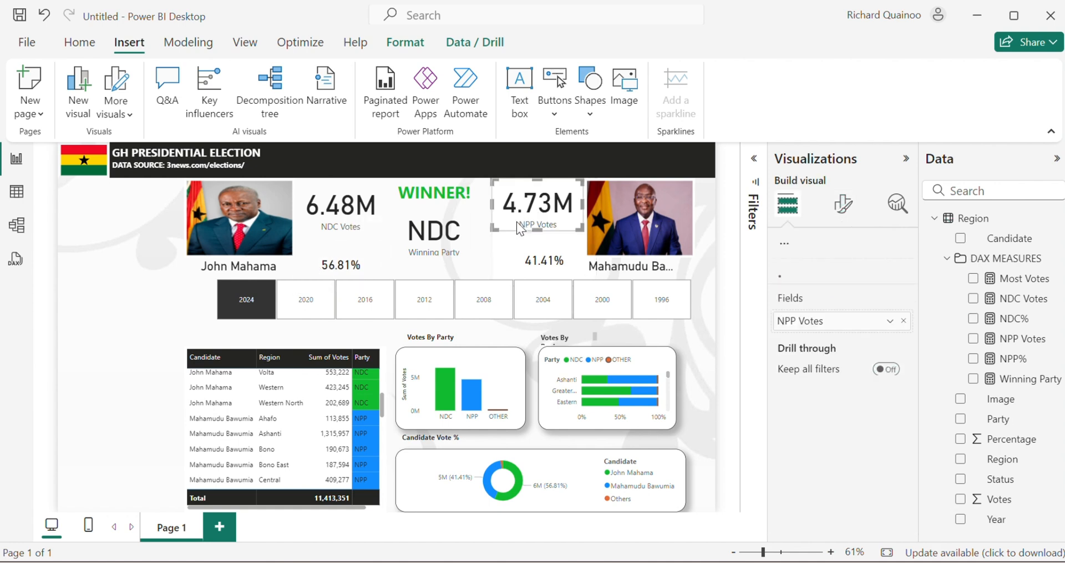
{"action": "right_click", "coordinate": [517, 221]}
{"action": "mouse_move", "coordinate": [566, 256]}
{"action": "left_click", "coordinate": [754, 279]}
{"action": "right_click", "coordinate": [526, 223]}
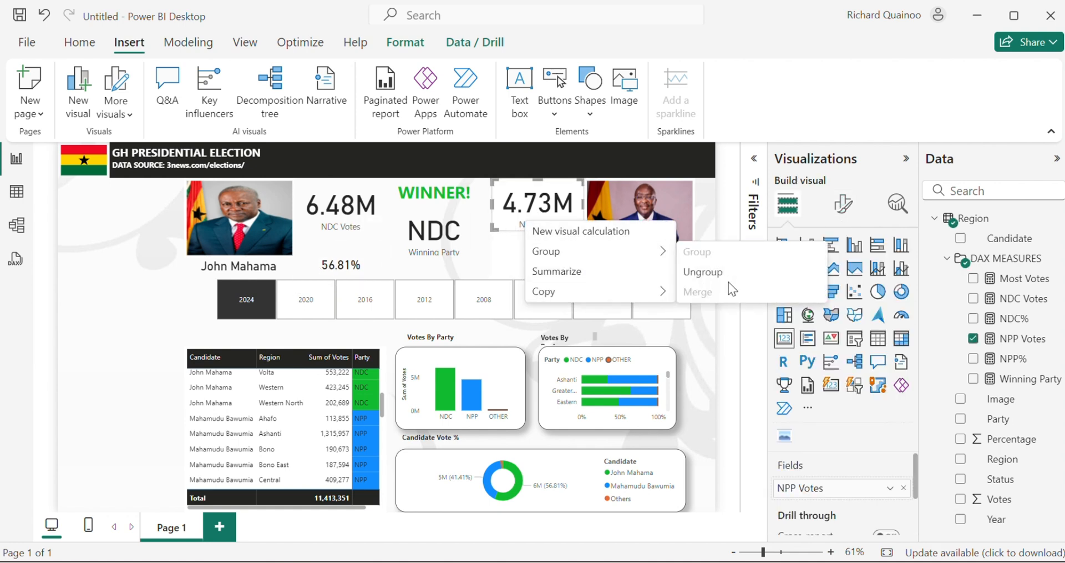
{"action": "key", "text": "Escape"}
Make the backgrounds of the NPP Votes and NPP% cards fully transparent
{"action": "left_click", "coordinate": [844, 203]}
{"action": "left_click", "coordinate": [842, 279]}
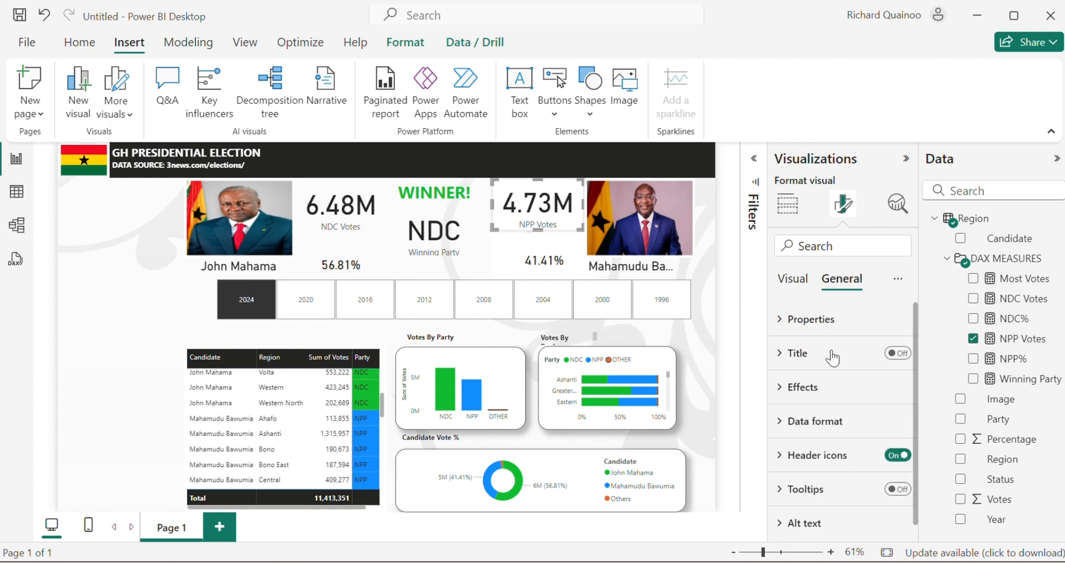
{"action": "left_click", "coordinate": [796, 393]}
{"action": "left_click_drag", "start_coordinate": [836, 517], "coordinate": [900, 519]}
{"action": "left_click", "coordinate": [535, 253]}
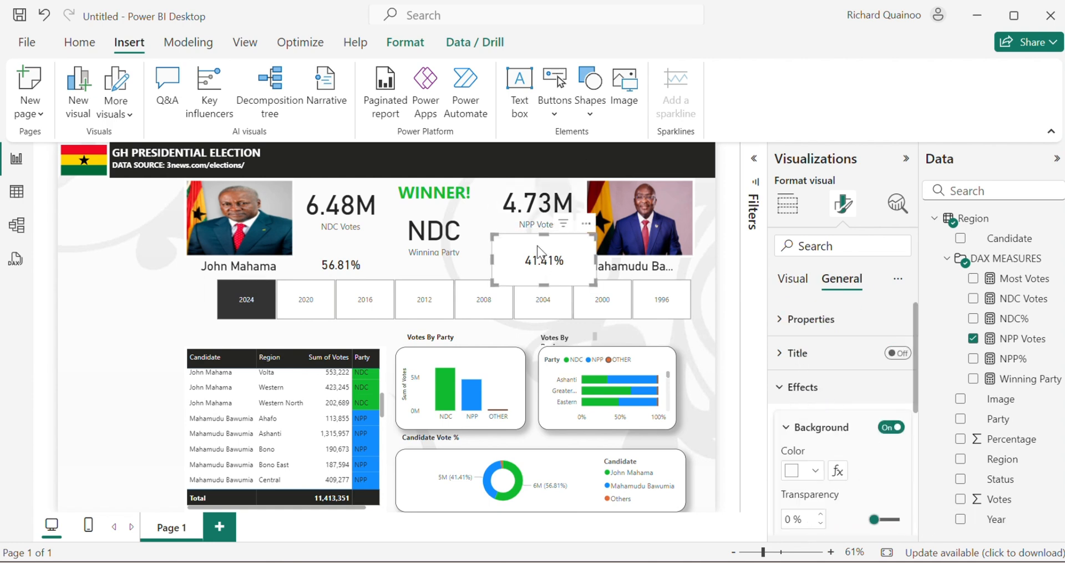
{"action": "left_click_drag", "start_coordinate": [834, 517], "coordinate": [900, 519]}
{"action": "left_click", "coordinate": [734, 413]}
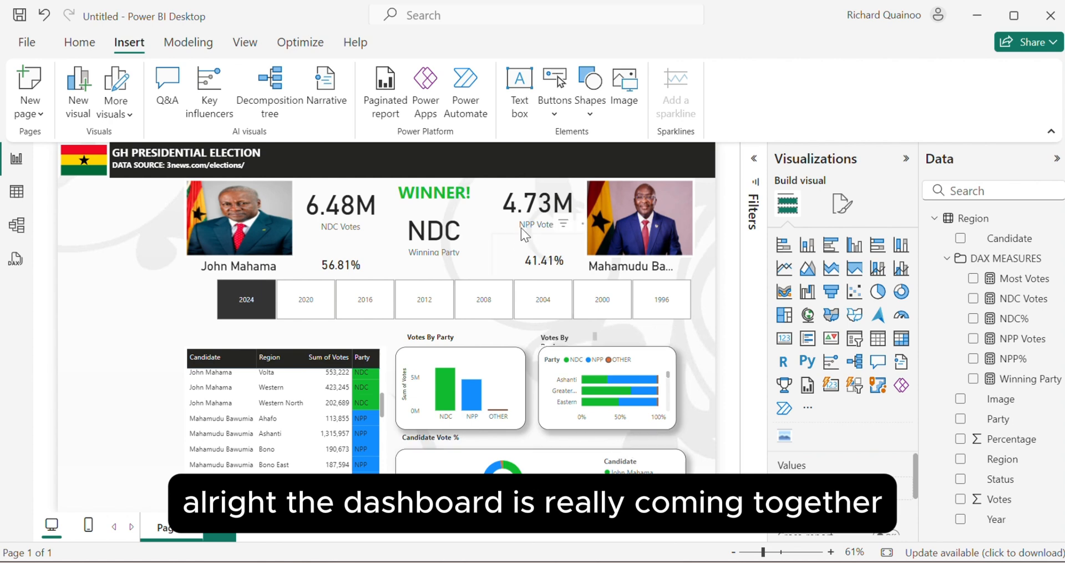
Turn on the shadow effect for the year slicer
{"action": "left_click", "coordinate": [694, 301]}
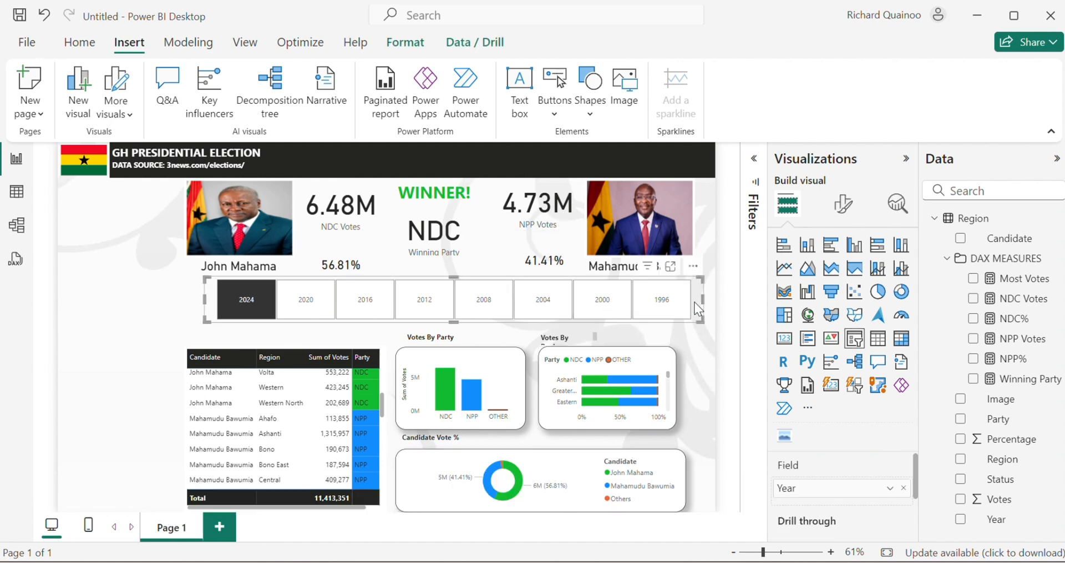
{"action": "left_click", "coordinate": [844, 204]}
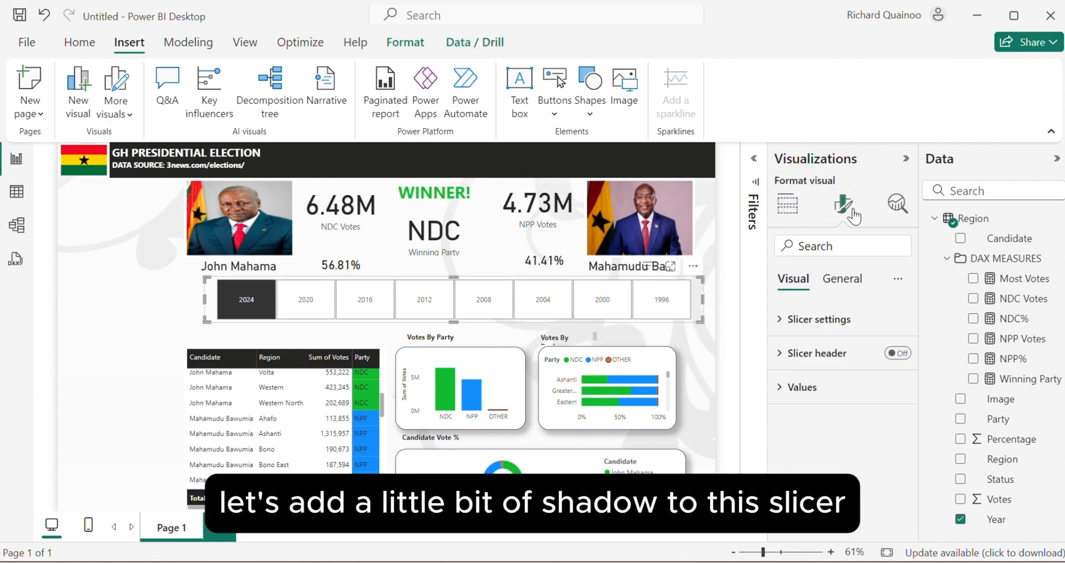
{"action": "left_click", "coordinate": [839, 294]}
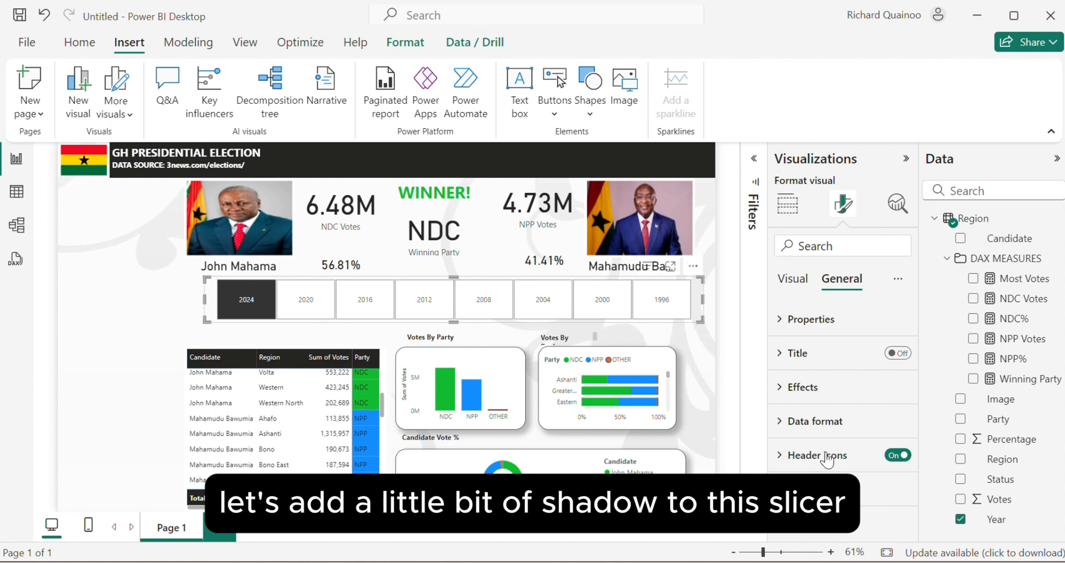
{"action": "left_click", "coordinate": [823, 395]}
{"action": "scroll", "coordinate": [887, 433], "scroll_direction": "down", "scroll_amount": 4}
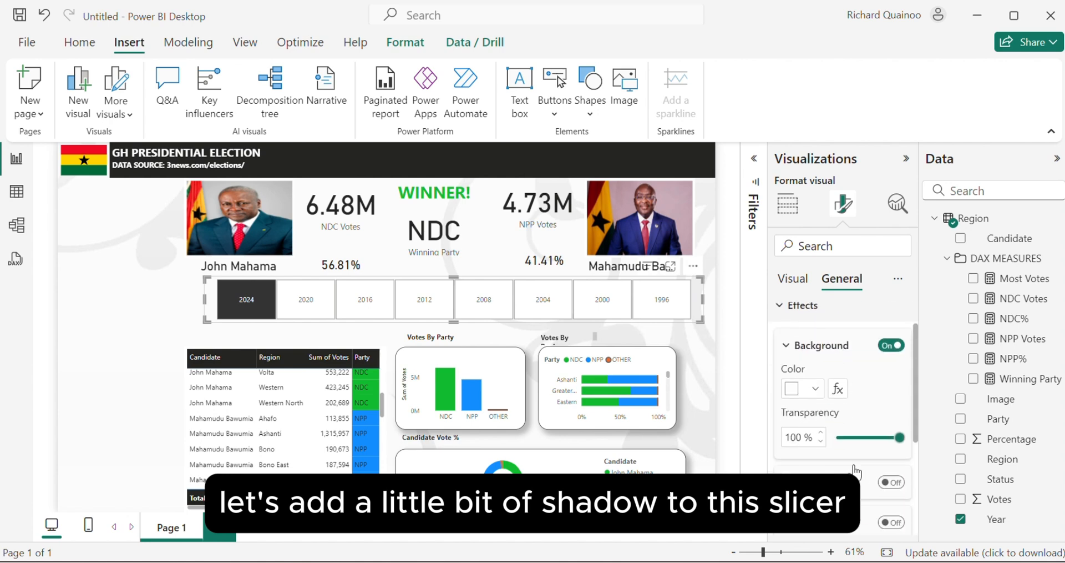
{"action": "left_click", "coordinate": [892, 438]}
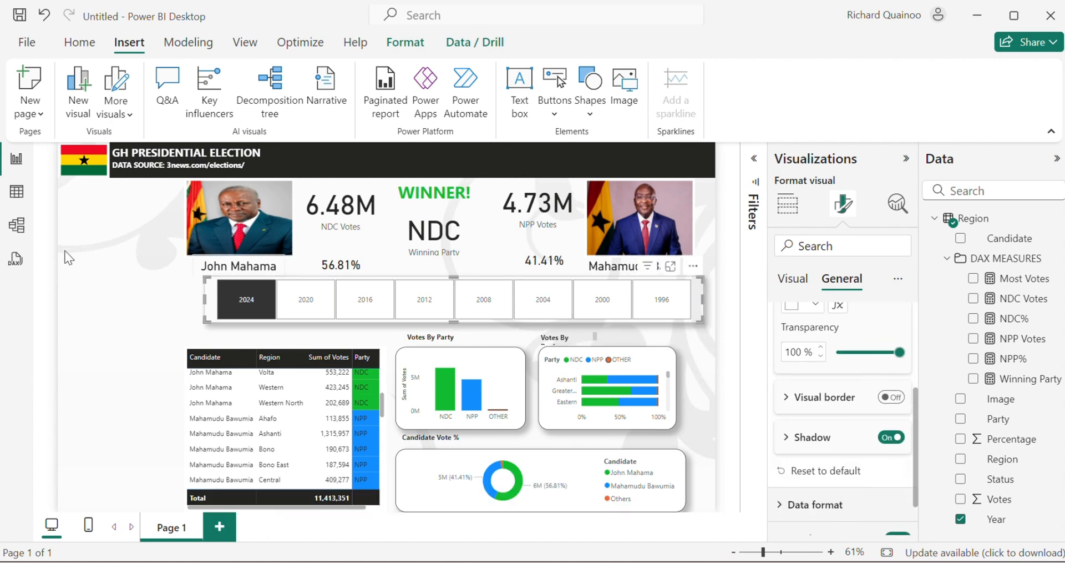
{"action": "left_click", "coordinate": [58, 302]}
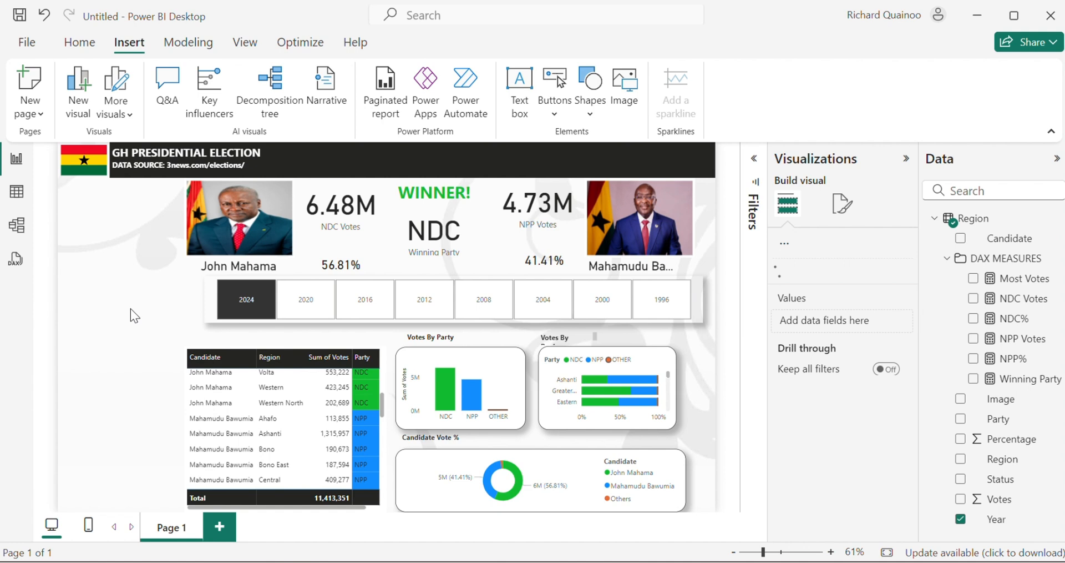
Insert a rectangle and resize it to frame the NDC candidate's photo, name, votes and percentage
{"action": "left_click", "coordinate": [233, 232]}
{"action": "left_click", "coordinate": [172, 237]}
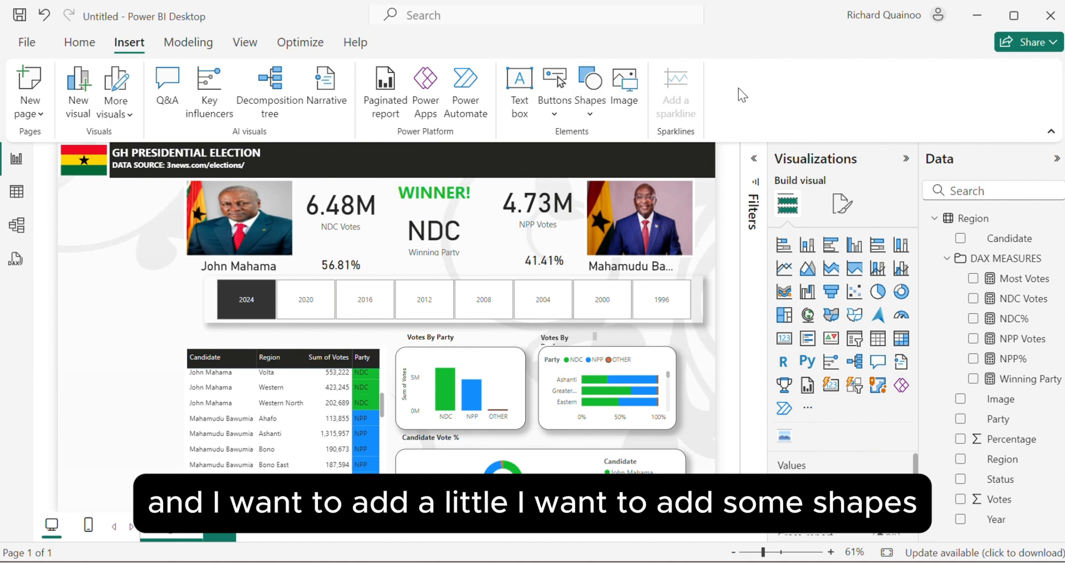
{"action": "left_click", "coordinate": [591, 92]}
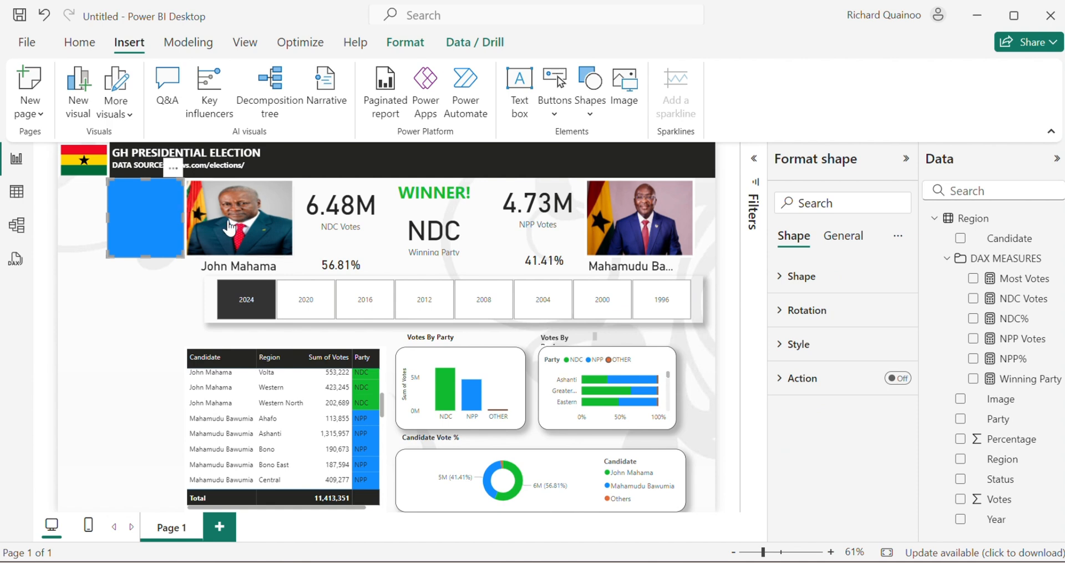
{"action": "left_click_drag", "start_coordinate": [230, 228], "coordinate": [386, 242]}
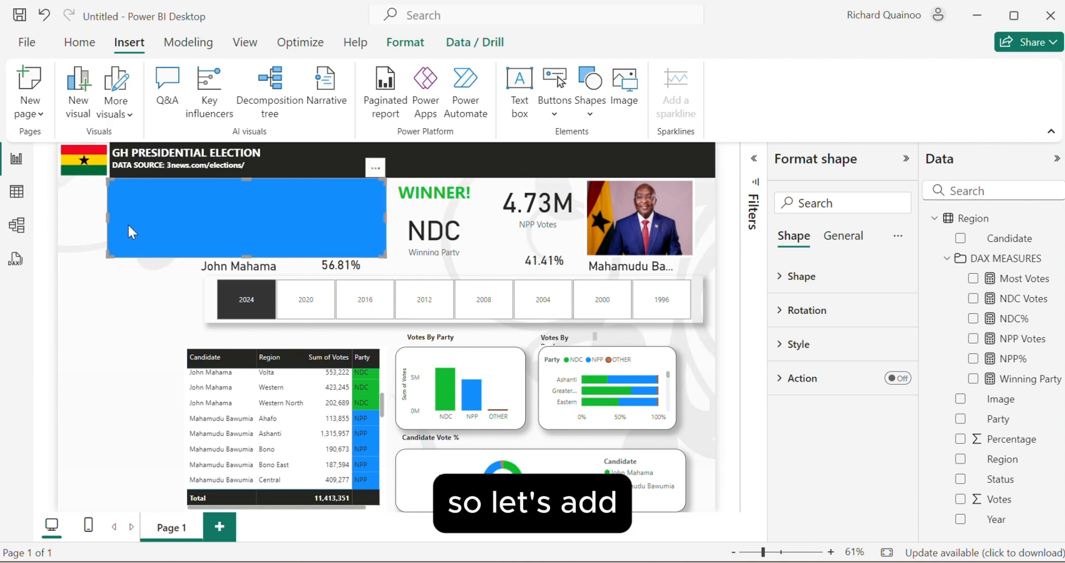
{"action": "left_click_drag", "start_coordinate": [108, 228], "coordinate": [185, 243]}
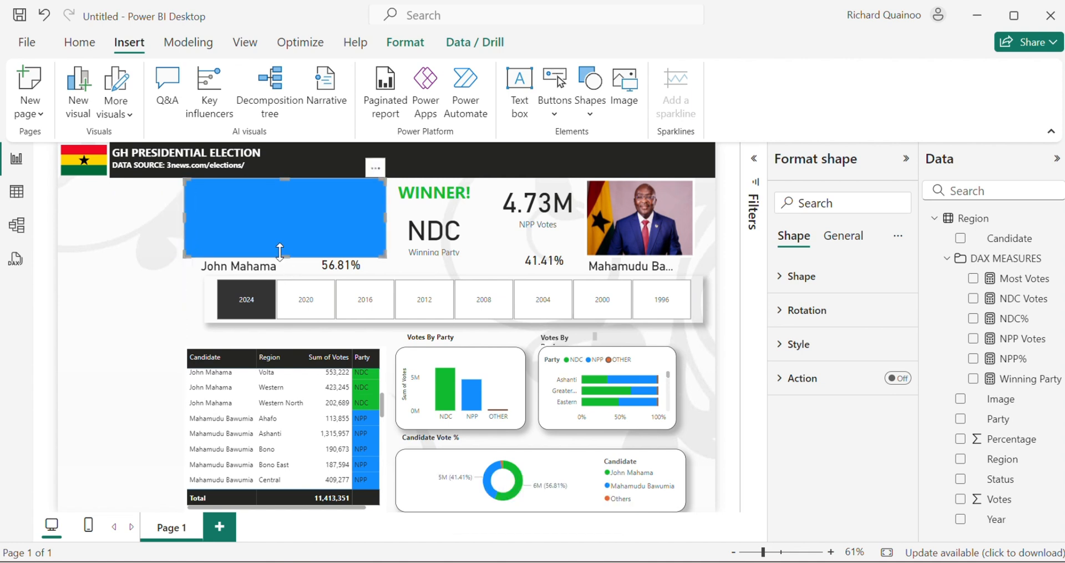
{"action": "left_click_drag", "start_coordinate": [285, 259], "coordinate": [267, 274]}
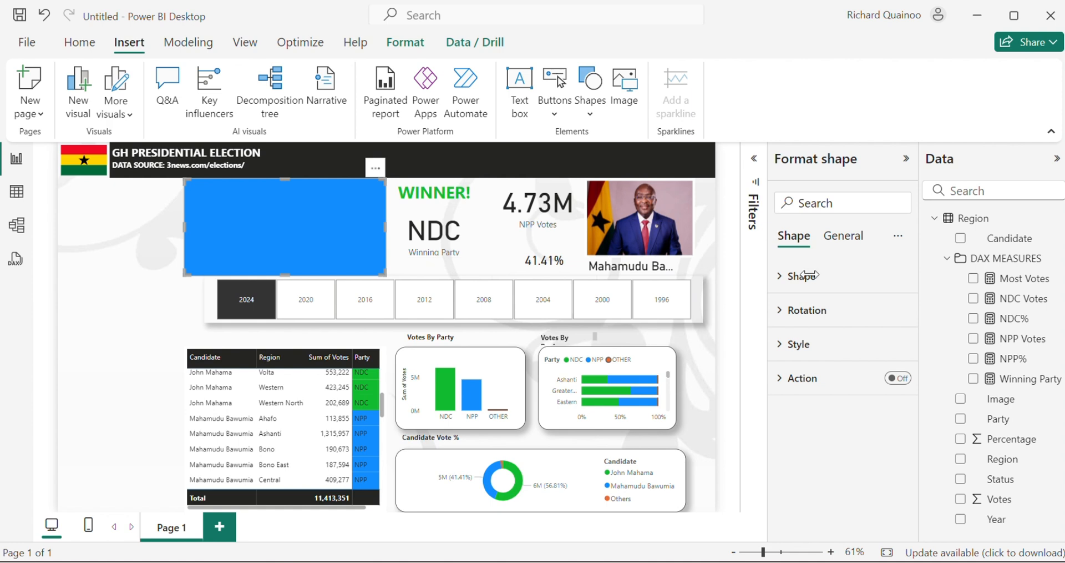
Round the rectangle's corners by 20 px and turn off its fill
{"action": "left_click", "coordinate": [791, 288]}
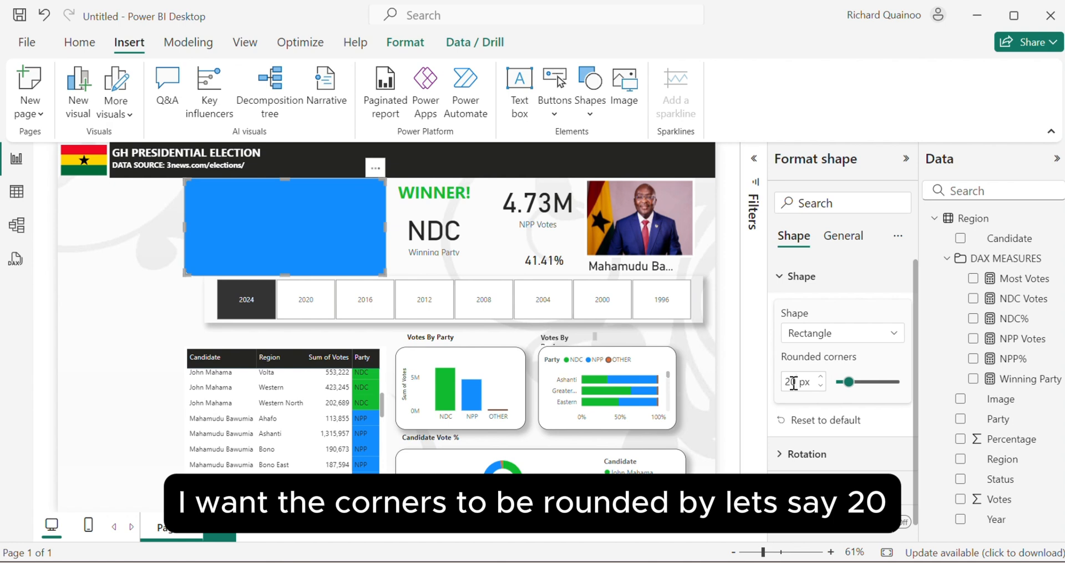
{"action": "left_click", "coordinate": [794, 382]}
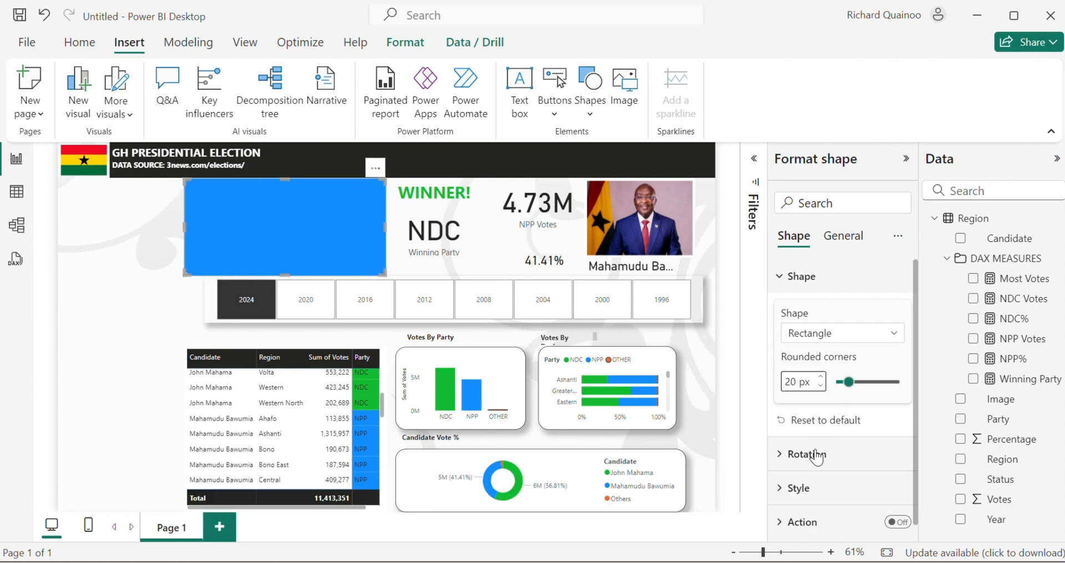
{"action": "left_click", "coordinate": [796, 489]}
{"action": "scroll", "coordinate": [798, 488], "scroll_direction": "down", "scroll_amount": 3}
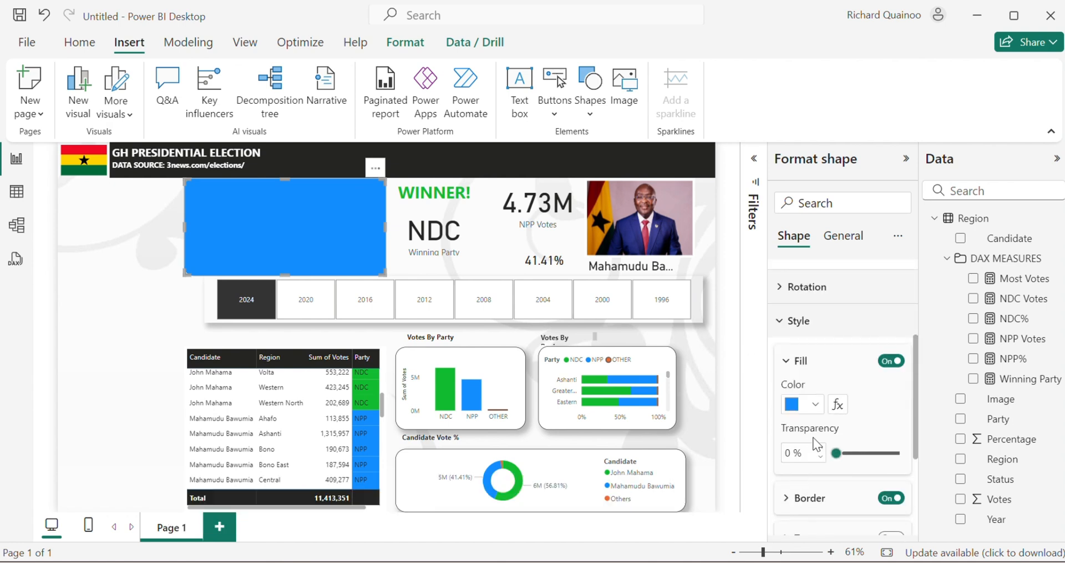
{"action": "left_click", "coordinate": [891, 362]}
Change the rectangle's border colour to the recently used dark black
{"action": "scroll", "coordinate": [842, 377], "scroll_direction": "down", "scroll_amount": 3}
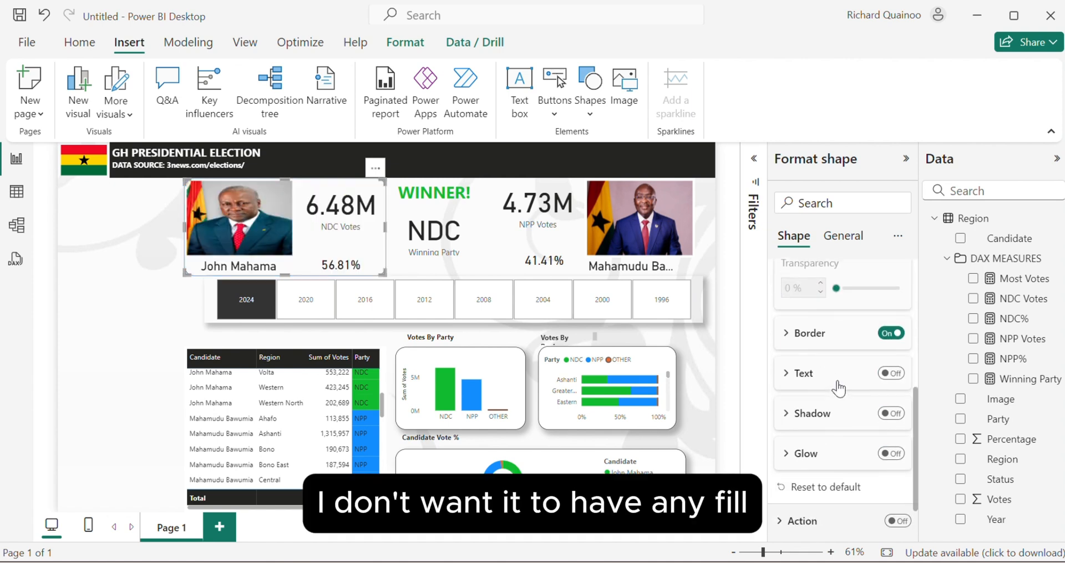
{"action": "left_click", "coordinate": [831, 342]}
{"action": "left_click", "coordinate": [815, 374]}
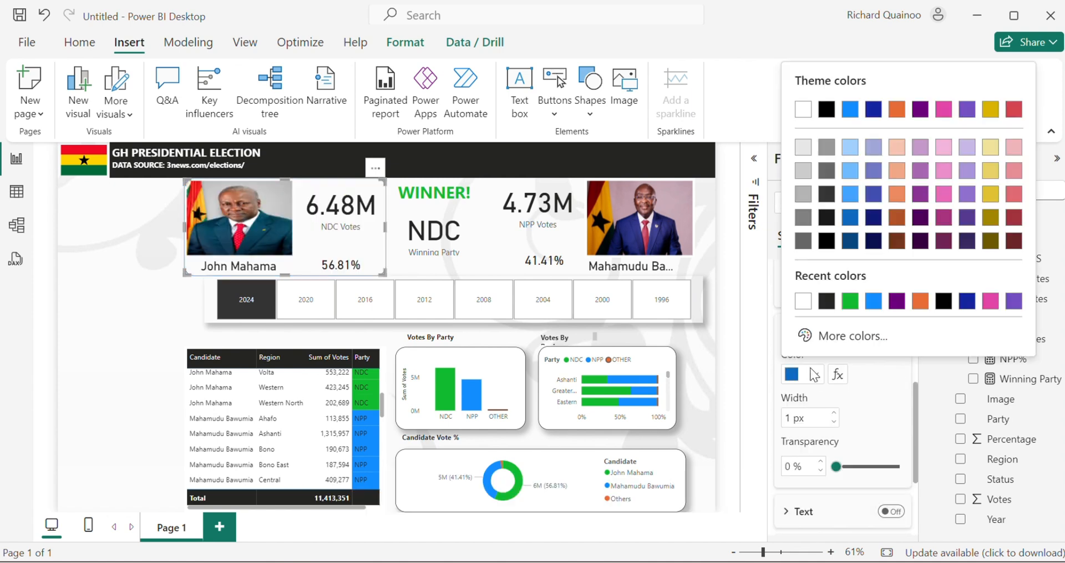
{"action": "left_click", "coordinate": [824, 305]}
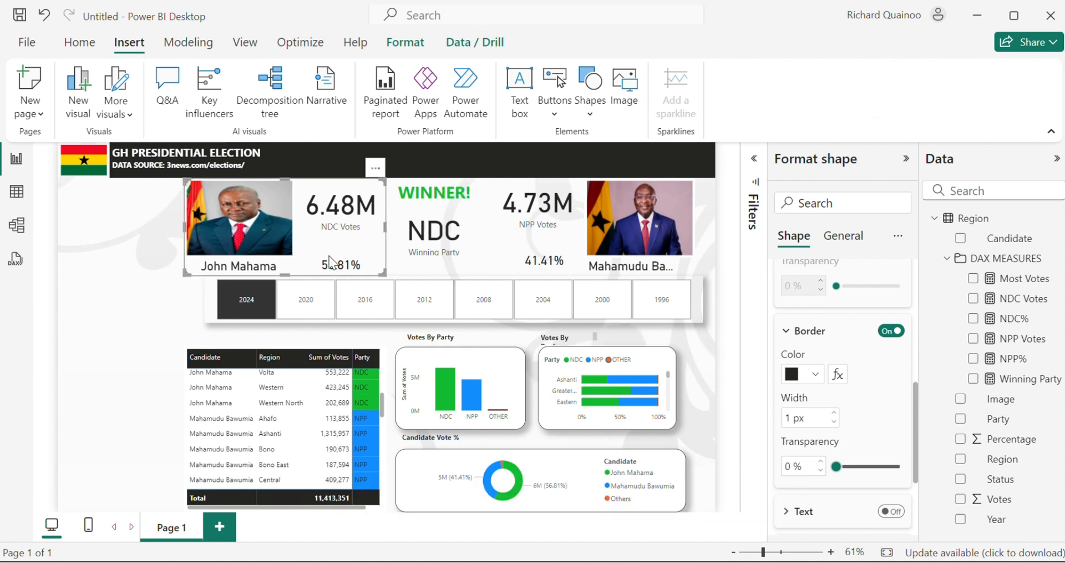
Duplicate the rounded frame around the NDC candidate and place the copy around the NPP candidate's photo, name, votes and percentage
{"action": "left_click", "coordinate": [171, 269]}
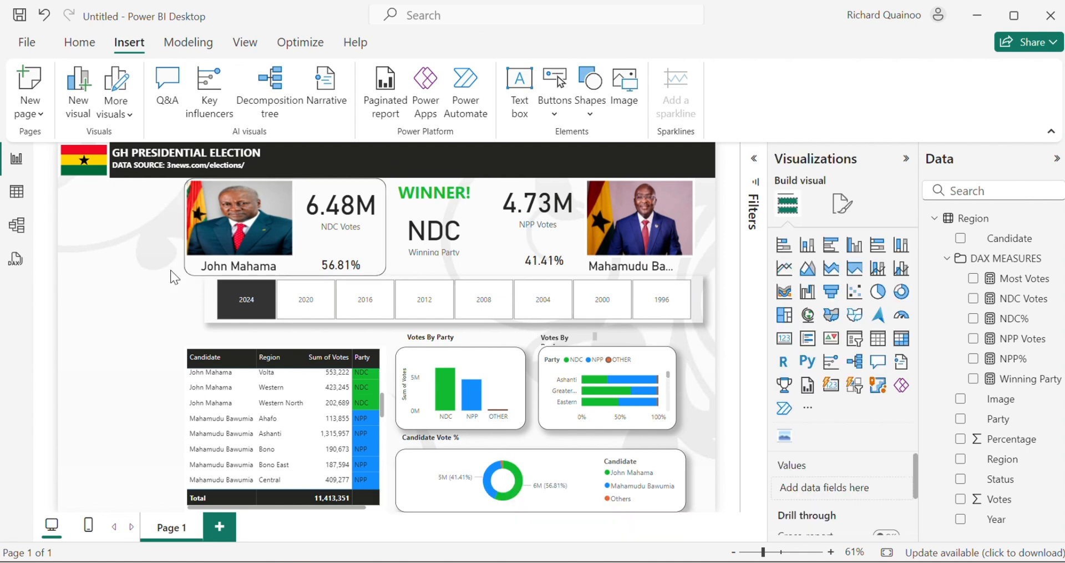
{"action": "left_click", "coordinate": [382, 183]}
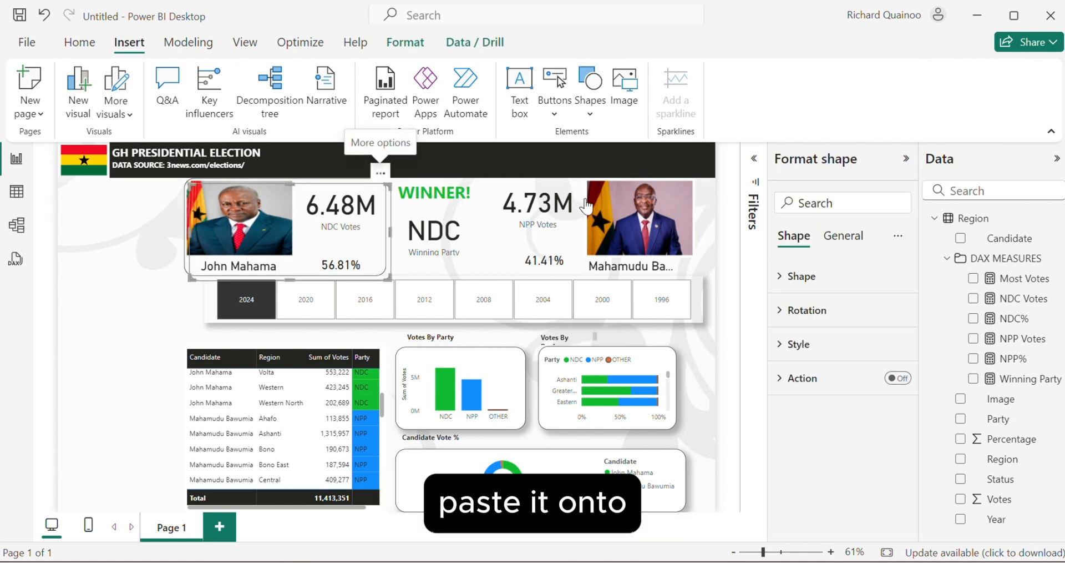
{"action": "key", "text": "ctrl+c"}
{"action": "key", "text": "ctrl+v"}
{"action": "left_click_drag", "start_coordinate": [382, 183], "coordinate": [695, 169]}
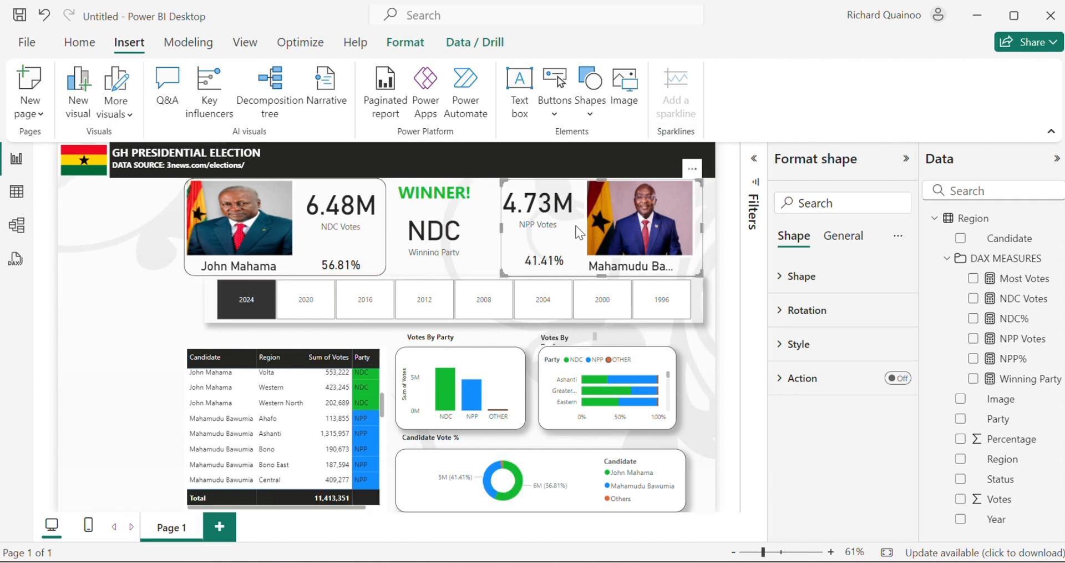
{"action": "left_click", "coordinate": [456, 269]}
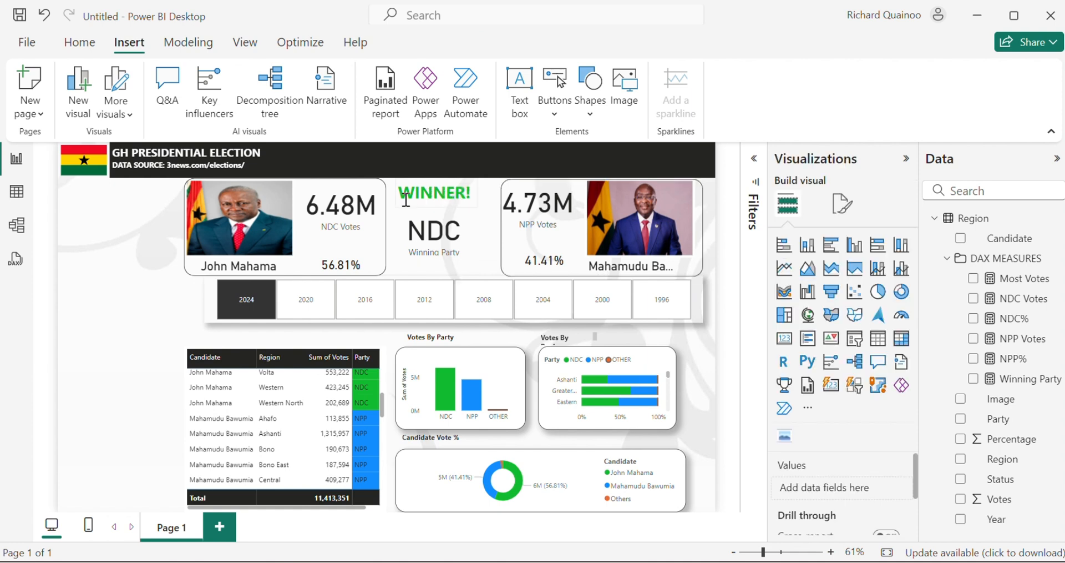
Shift the WINNER! text box and the Winning Party card slightly right, centring them between the two candidate frames
{"action": "left_click", "coordinate": [424, 206]}
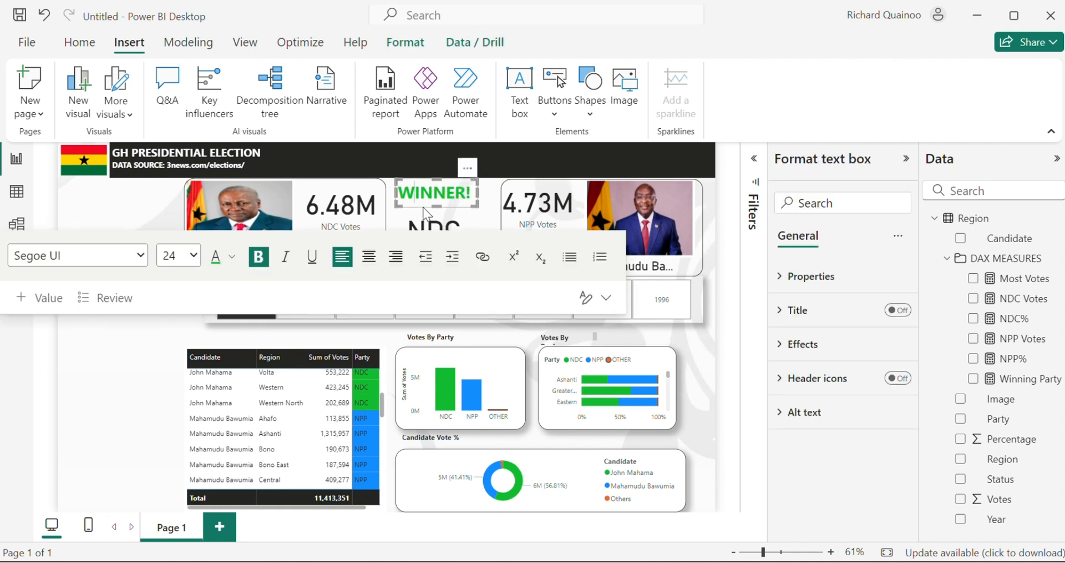
{"action": "left_click", "coordinate": [424, 208]}
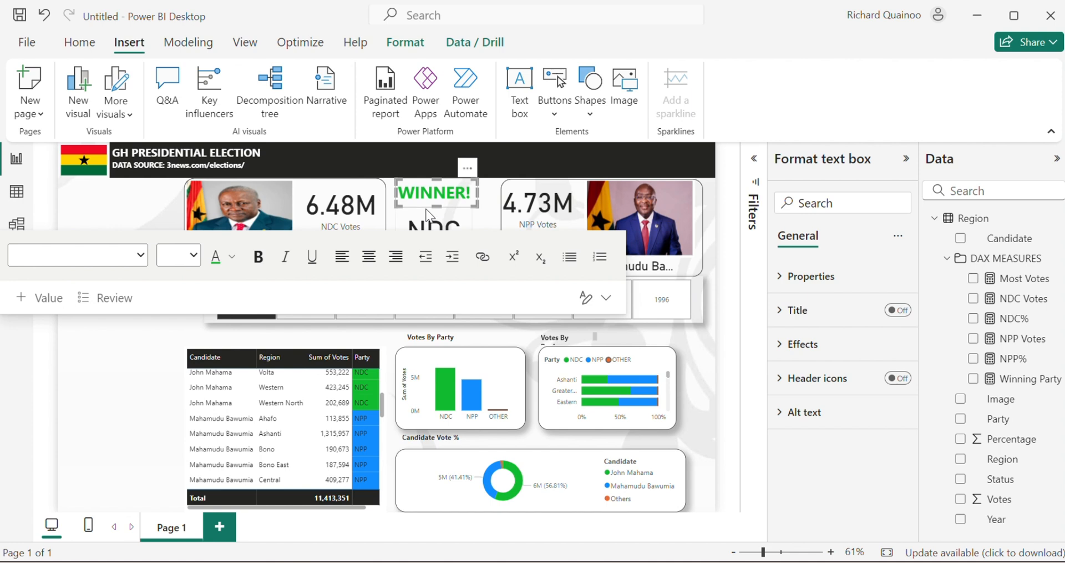
{"action": "left_click_drag", "start_coordinate": [426, 213], "coordinate": [434, 216]}
{"action": "left_click", "coordinate": [439, 212]}
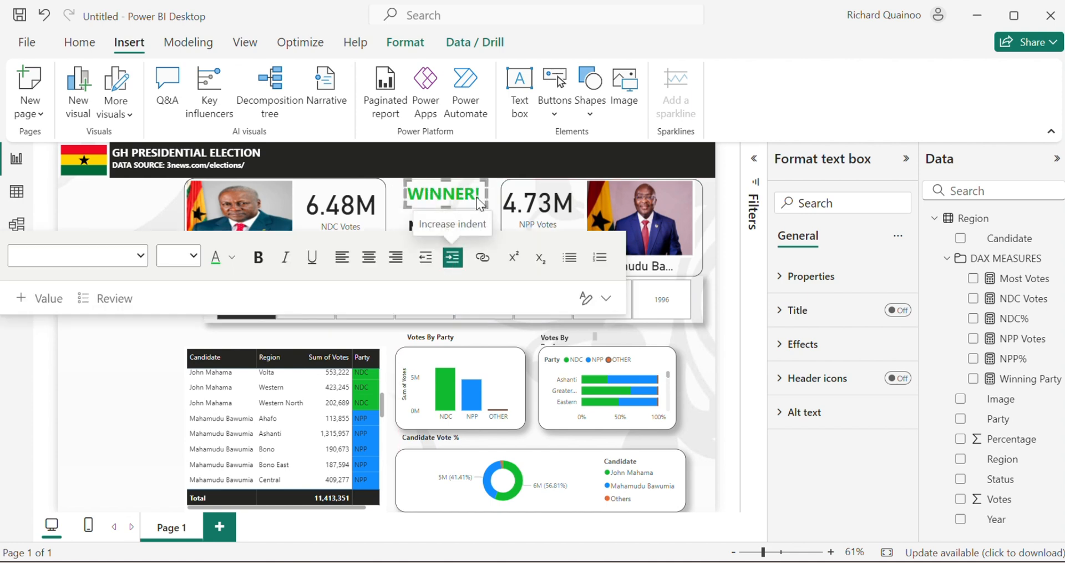
{"action": "left_click", "coordinate": [464, 216]}
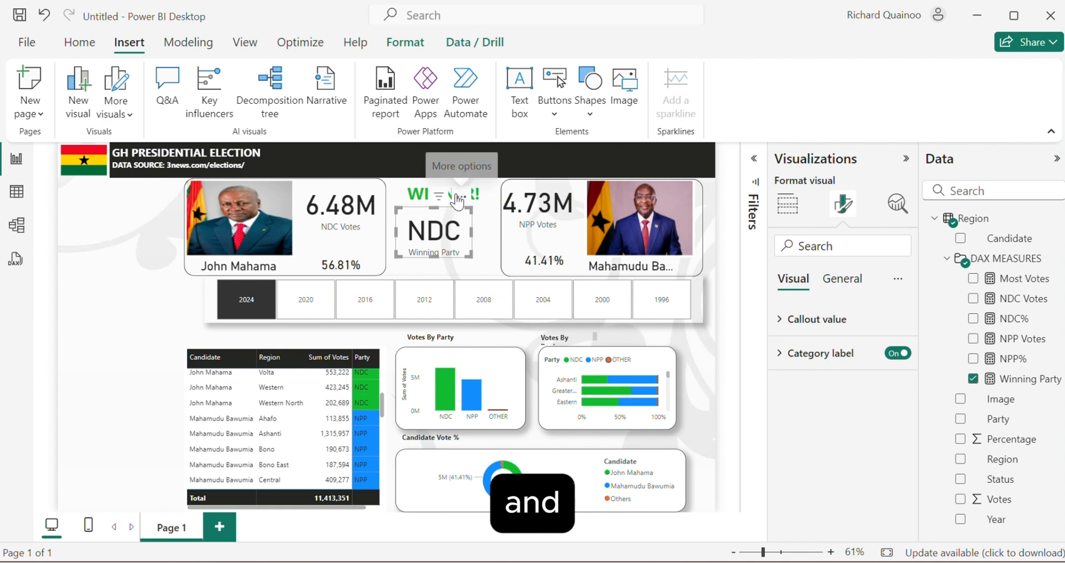
{"action": "left_click_drag", "start_coordinate": [461, 198], "coordinate": [471, 198]}
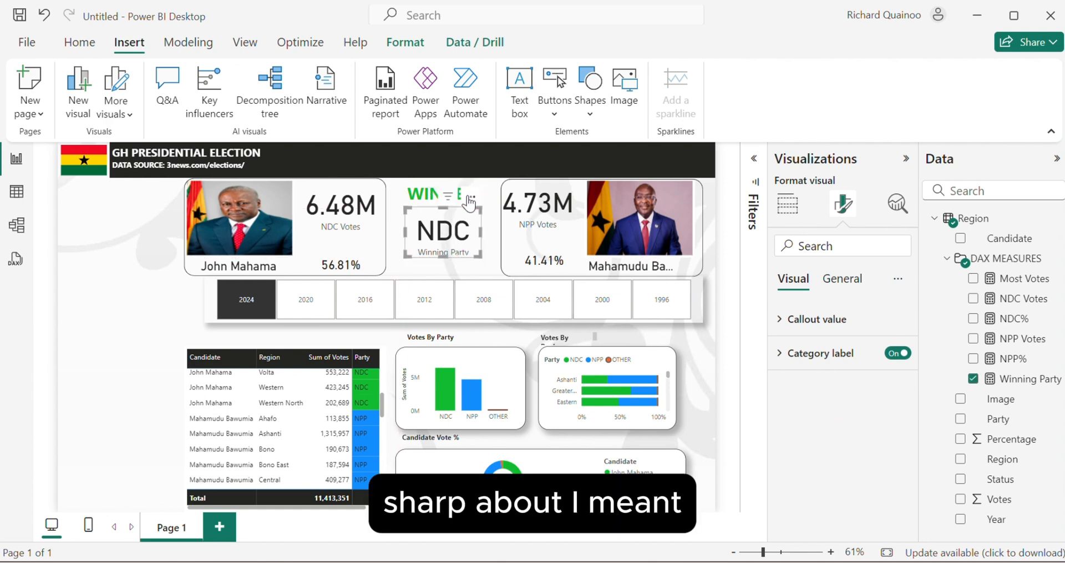
Group the WINNER! text box with the Winning Party card and stretch the group taller to fit the category label
{"action": "left_click", "coordinate": [410, 190], "text": "ctrl"}
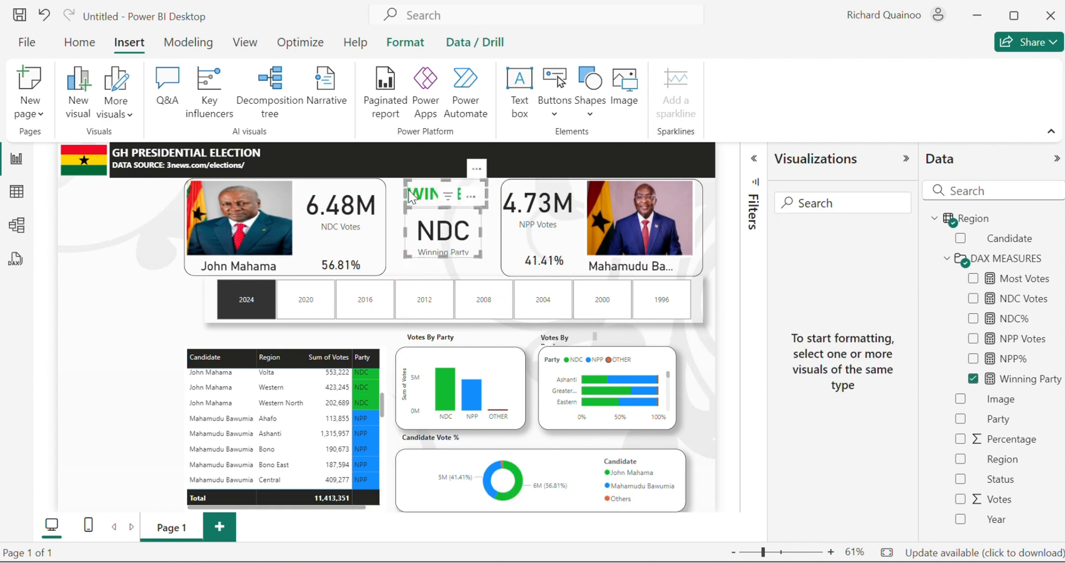
{"action": "right_click", "coordinate": [415, 194]}
{"action": "mouse_move", "coordinate": [444, 216]}
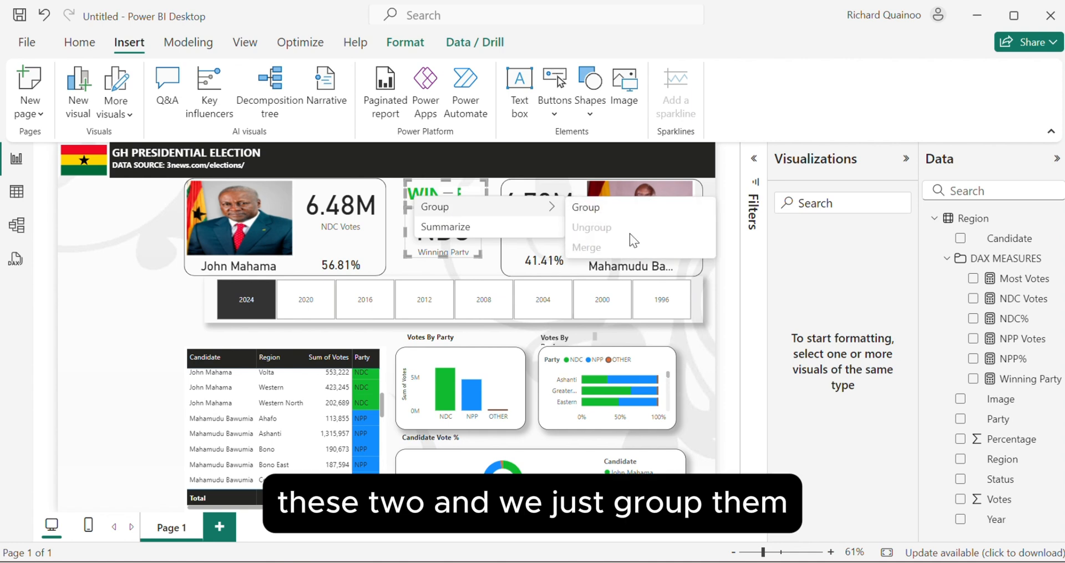
{"action": "left_click", "coordinate": [608, 216]}
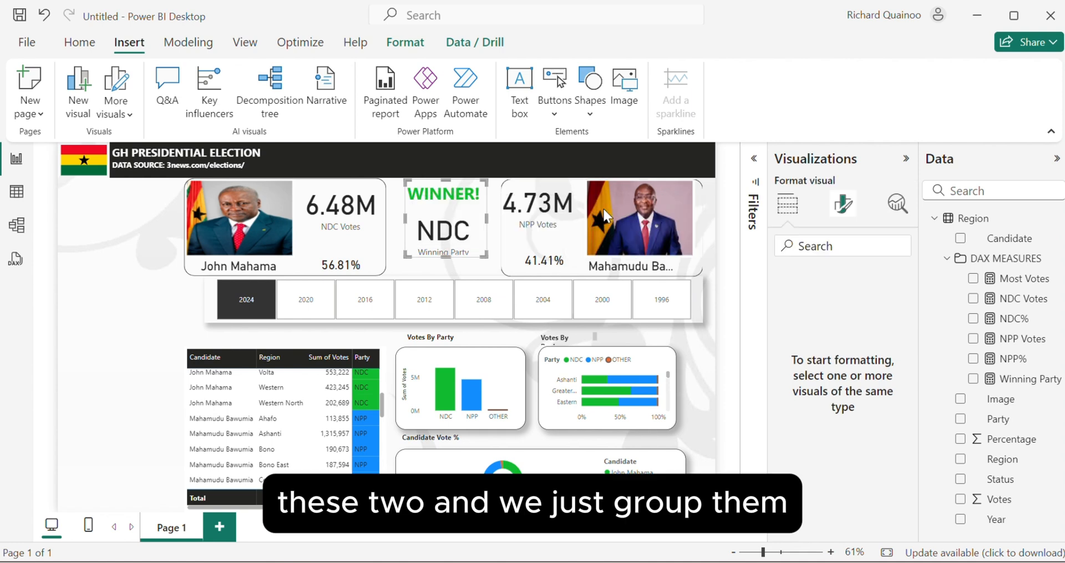
{"action": "left_click_drag", "start_coordinate": [445, 250], "coordinate": [444, 266]}
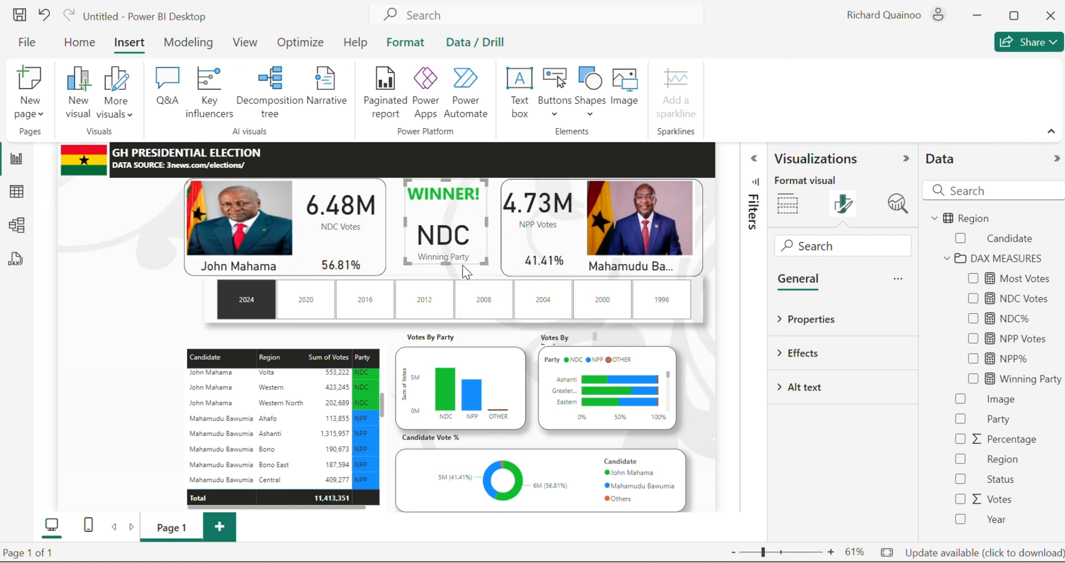
{"action": "left_click", "coordinate": [464, 266]}
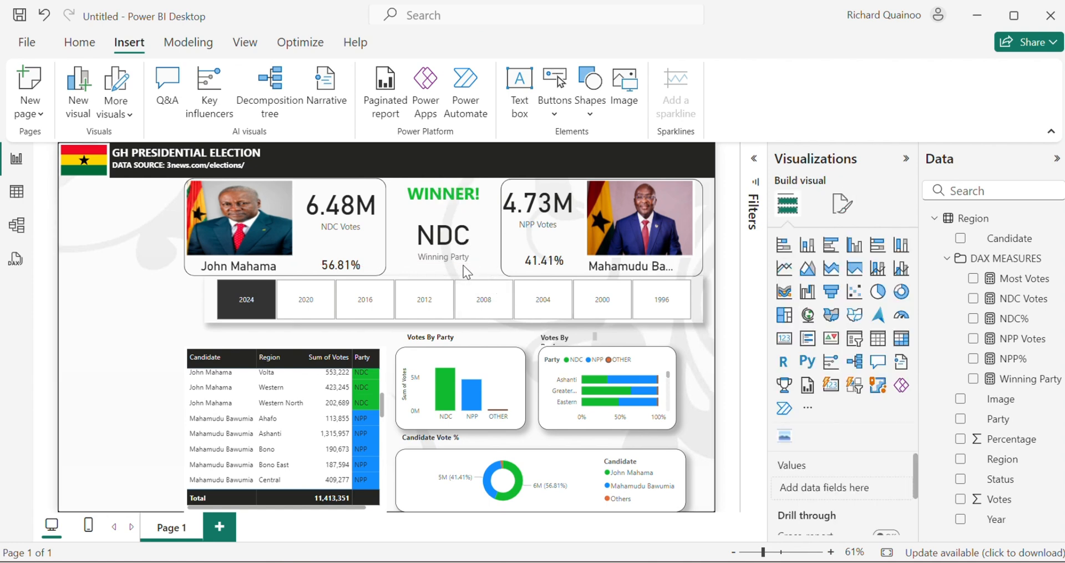
Widen the year slicer to the left until it lines up with the left edge of the NDC candidate's frame
{"action": "left_click", "coordinate": [348, 218]}
{"action": "left_click", "coordinate": [574, 242]}
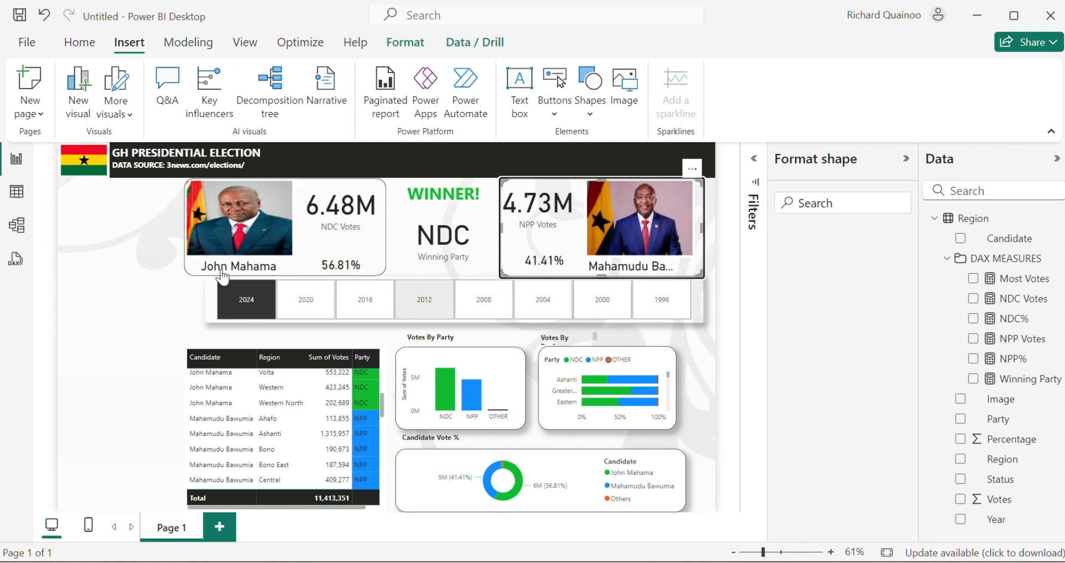
{"action": "left_click", "coordinate": [128, 278]}
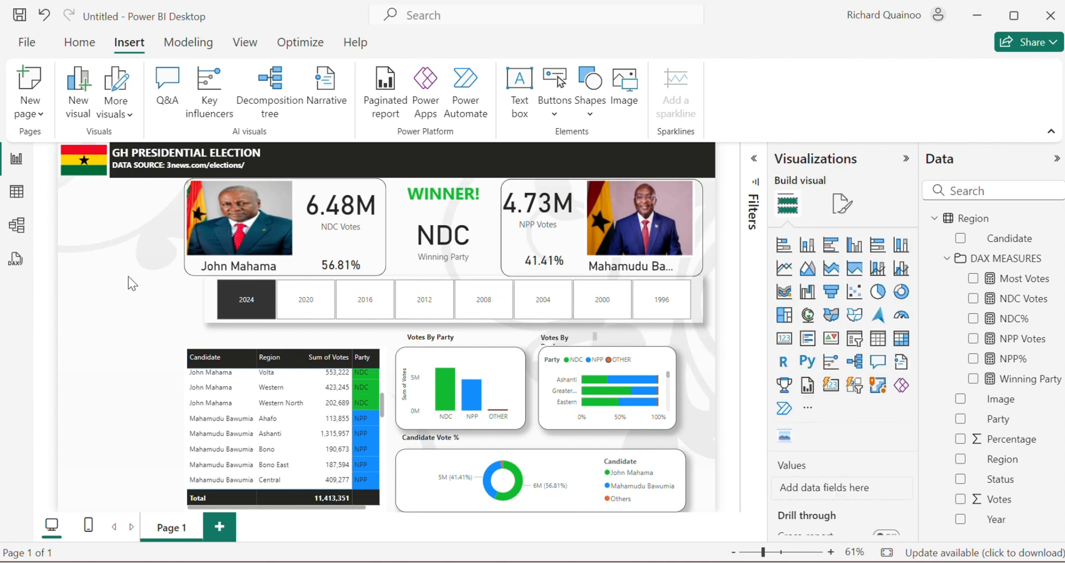
{"action": "left_click", "coordinate": [208, 302]}
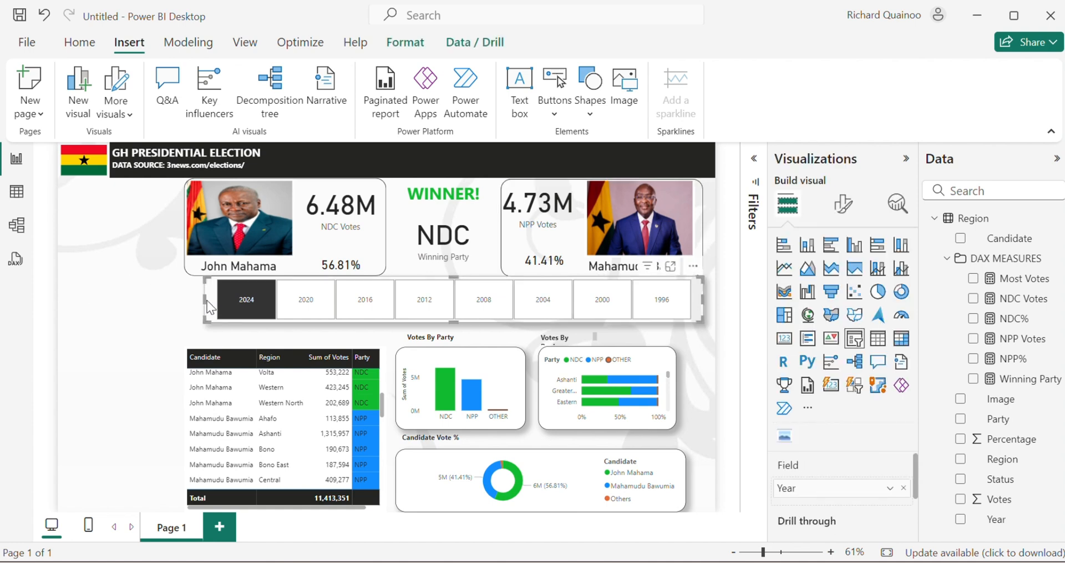
{"action": "left_click", "coordinate": [118, 342]}
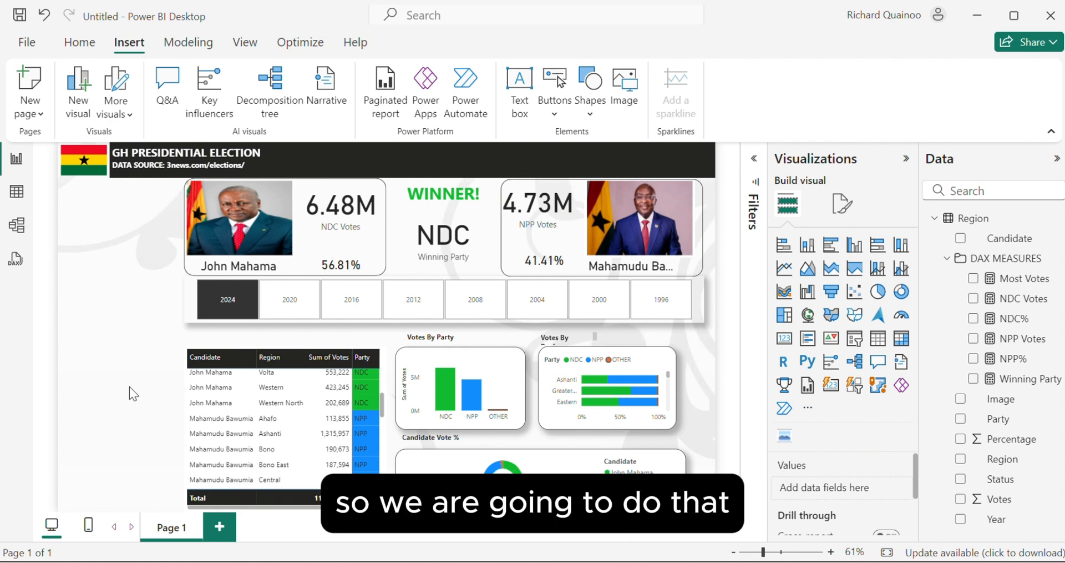
Copy the simplemaps.com/gis/country/gh link from the Notepad notes, open it in Chrome and look over the Ghana GIS map page
{"action": "mouse_move", "coordinate": [543, 560]}
{"action": "left_click", "coordinate": [543, 499]}
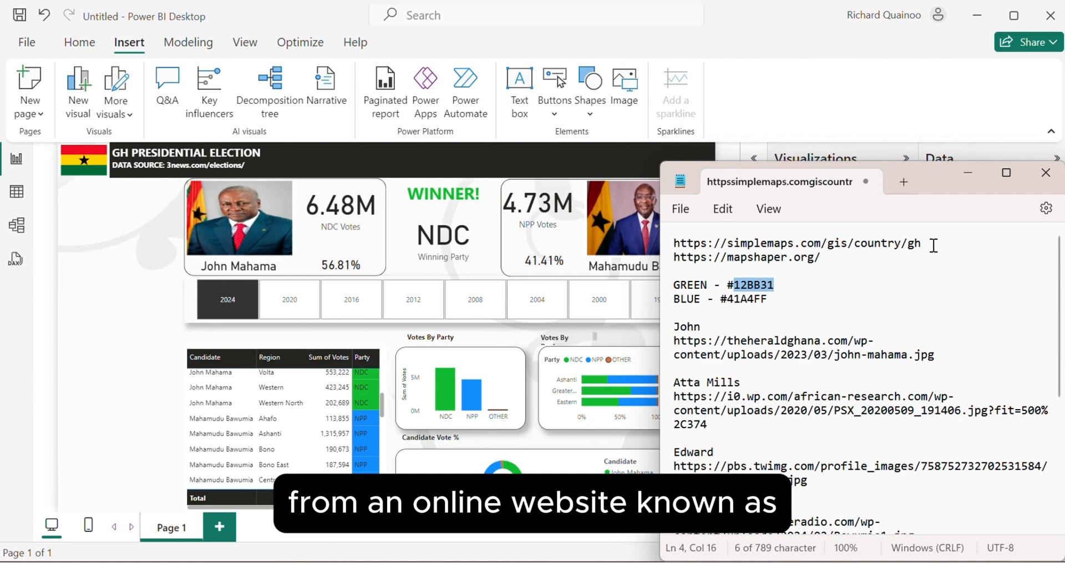
{"action": "left_click_drag", "start_coordinate": [934, 245], "coordinate": [669, 245]}
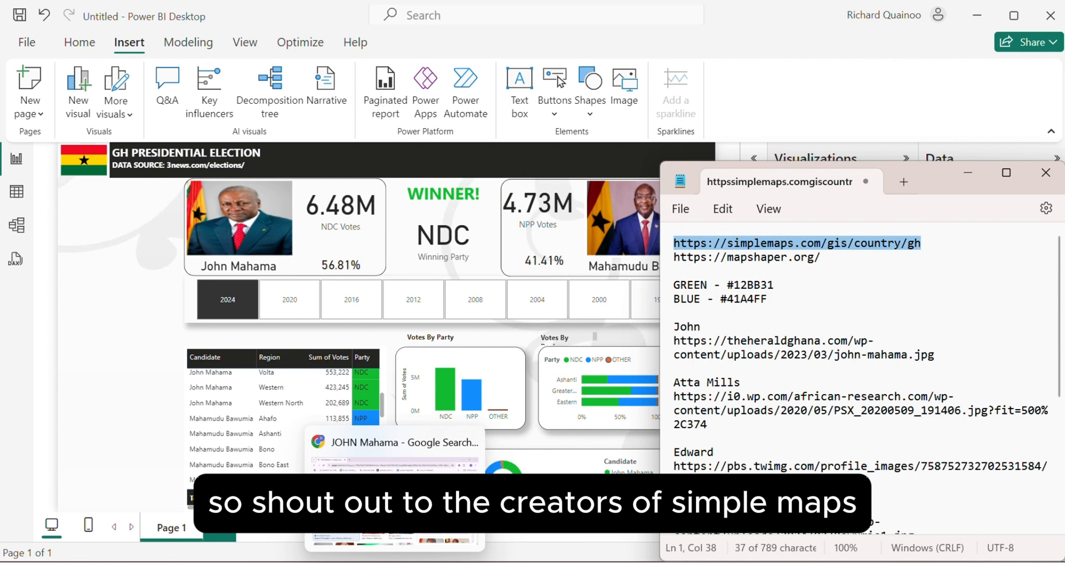
{"action": "left_click", "coordinate": [395, 560]}
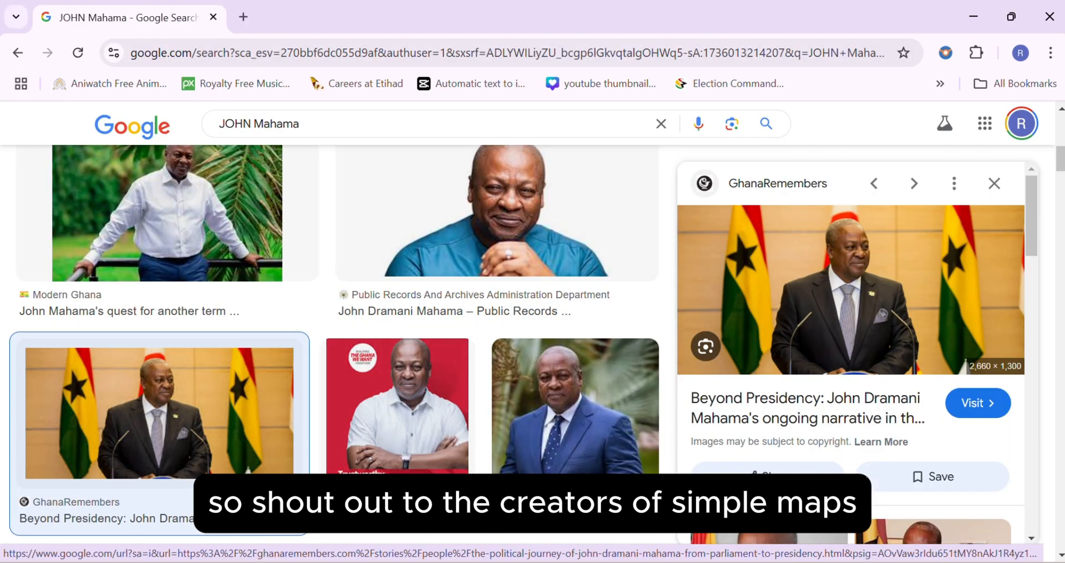
{"action": "left_click", "coordinate": [333, 61]}
{"action": "key", "text": "ctrl+v"}
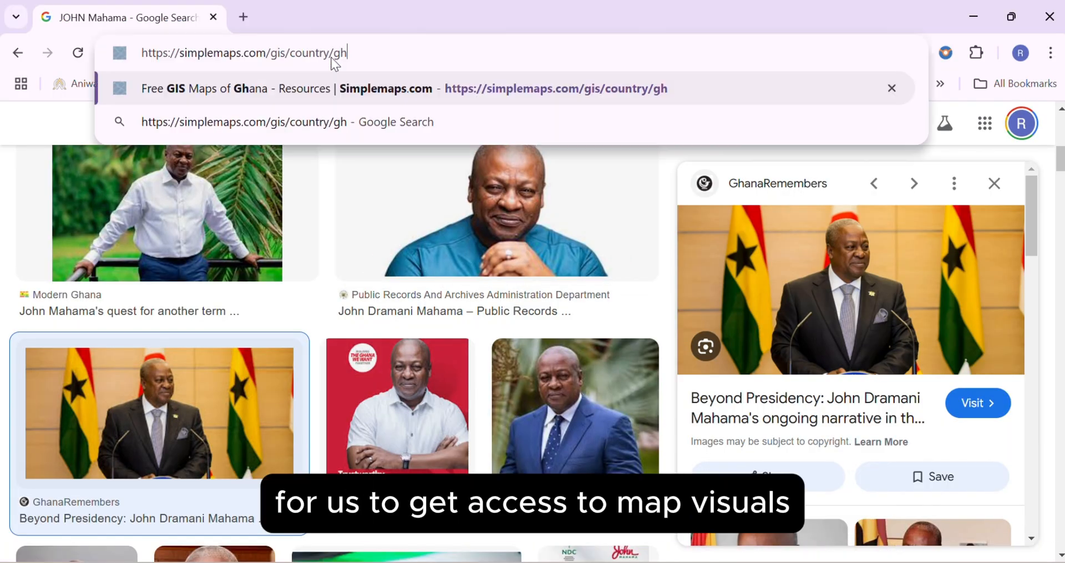
{"action": "key", "text": "Return"}
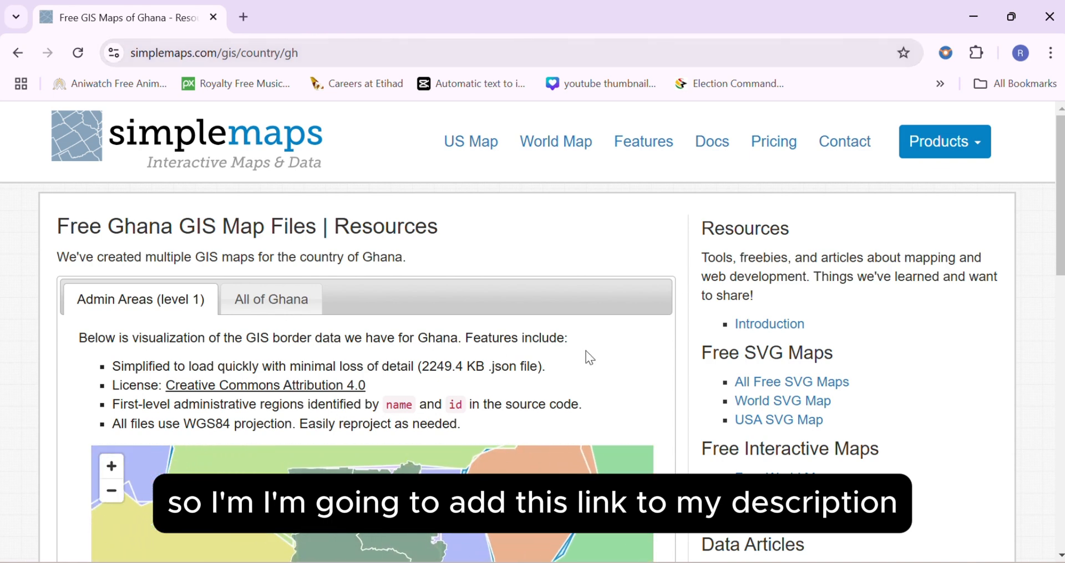
{"action": "scroll", "coordinate": [1001, 361], "scroll_direction": "down", "scroll_amount": 2}
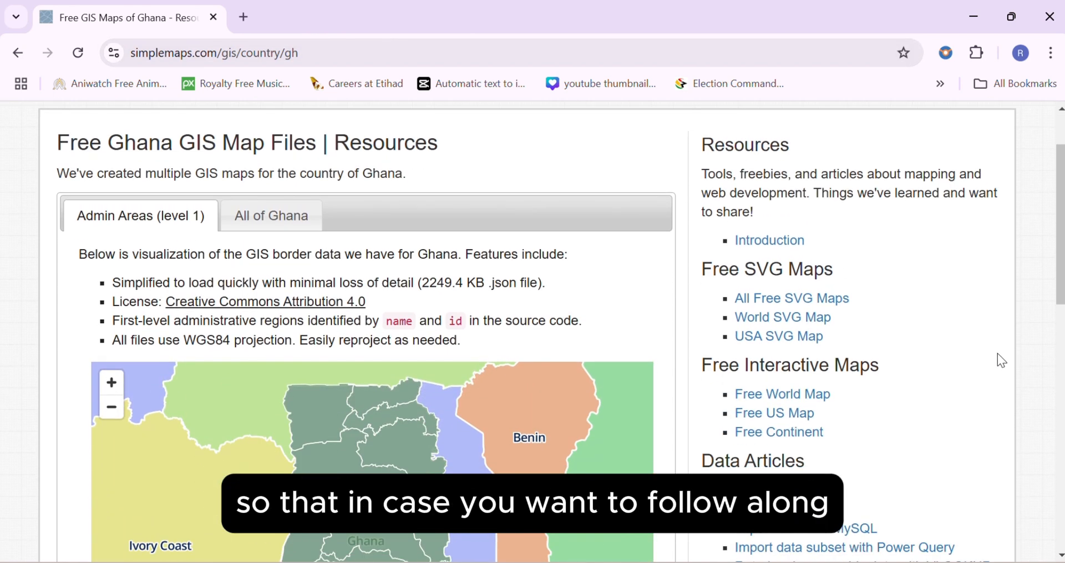
{"action": "scroll", "coordinate": [1001, 361], "scroll_direction": "up", "scroll_amount": 2}
{"action": "scroll", "coordinate": [566, 351], "scroll_direction": "down", "scroll_amount": 2}
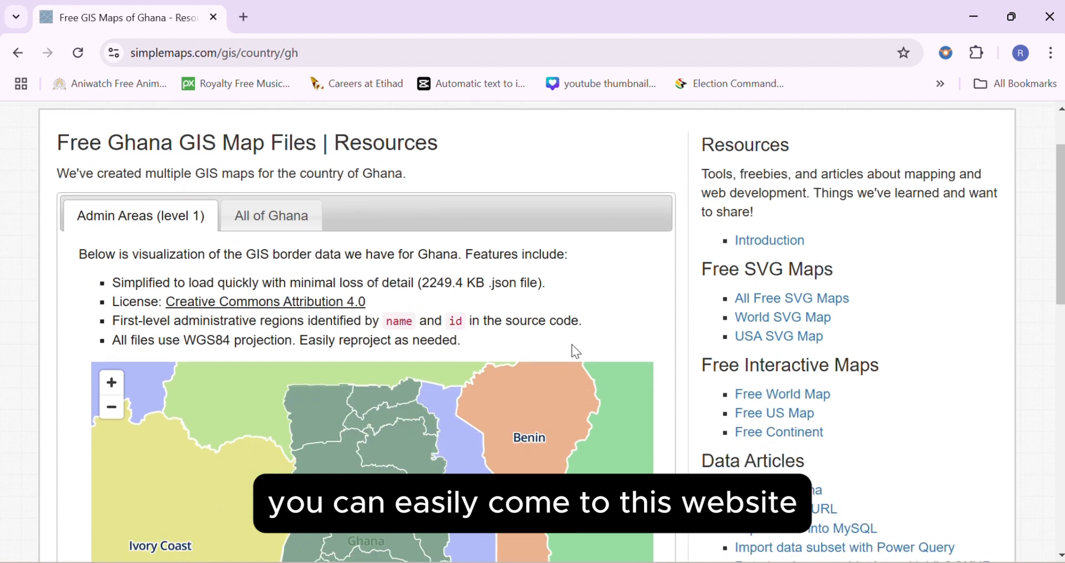
{"action": "scroll", "coordinate": [574, 351], "scroll_direction": "down", "scroll_amount": 2}
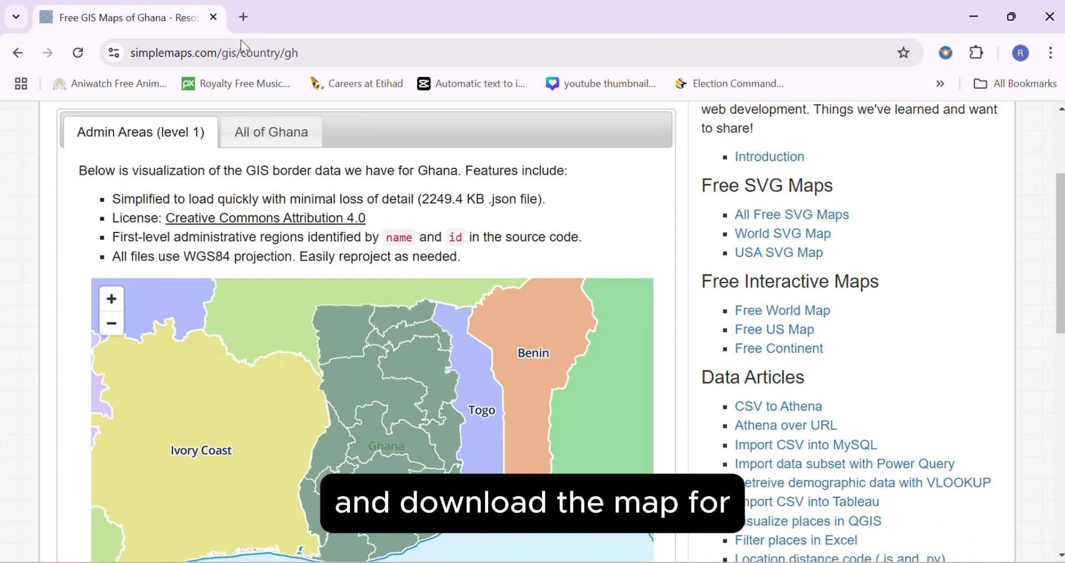
Load the Nigeria GIS page by changing the address's country code to ng, and examine the country's map
{"action": "left_click", "coordinate": [306, 53]}
{"action": "left_click", "coordinate": [310, 54]}
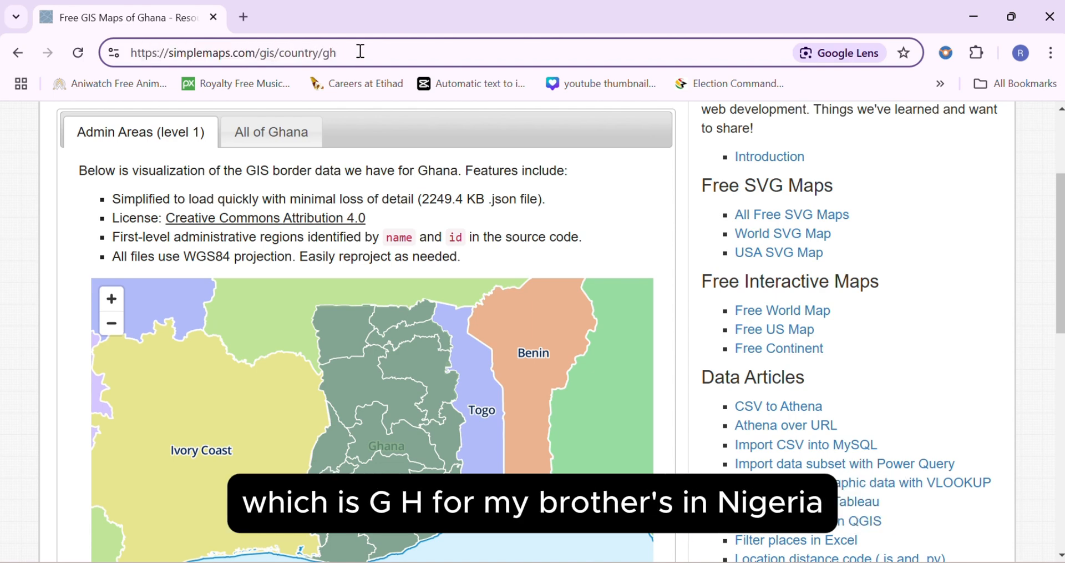
{"action": "key", "text": "BackSpace"}
{"action": "key", "text": "BackSpace"}
{"action": "type", "text": "n"}
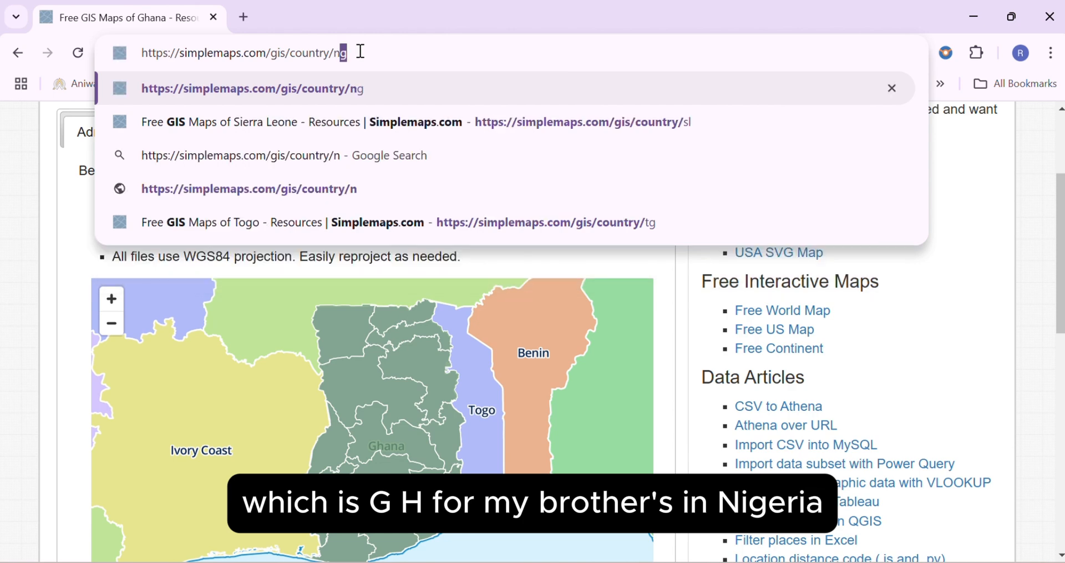
{"action": "type", "text": "g"}
{"action": "key", "text": "Return"}
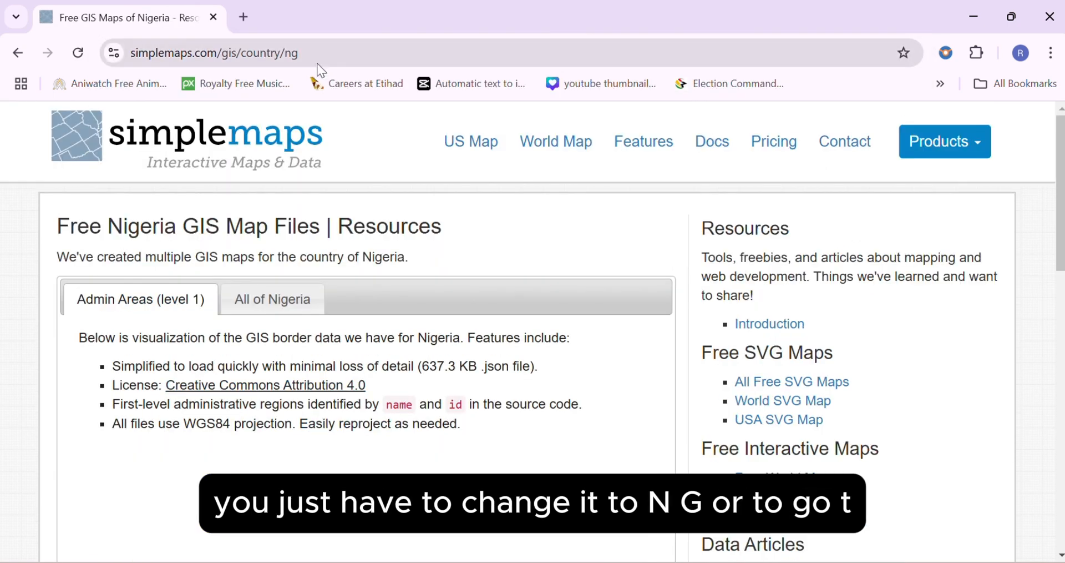
{"action": "scroll", "coordinate": [605, 395], "scroll_direction": "down", "scroll_amount": 1}
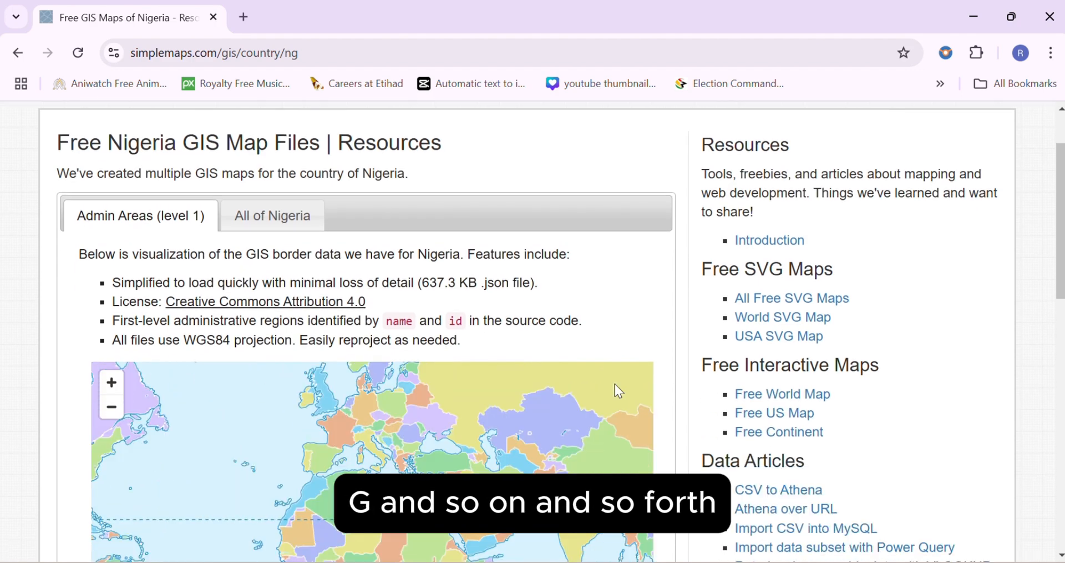
{"action": "scroll", "coordinate": [649, 464], "scroll_direction": "down", "scroll_amount": 2}
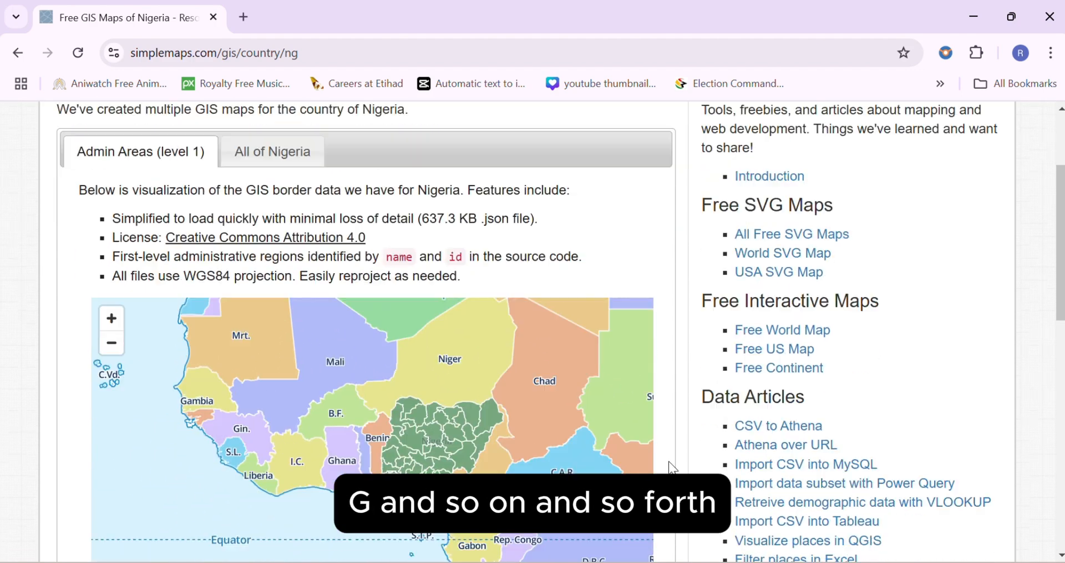
{"action": "scroll", "coordinate": [649, 464], "scroll_direction": "up", "scroll_amount": 1}
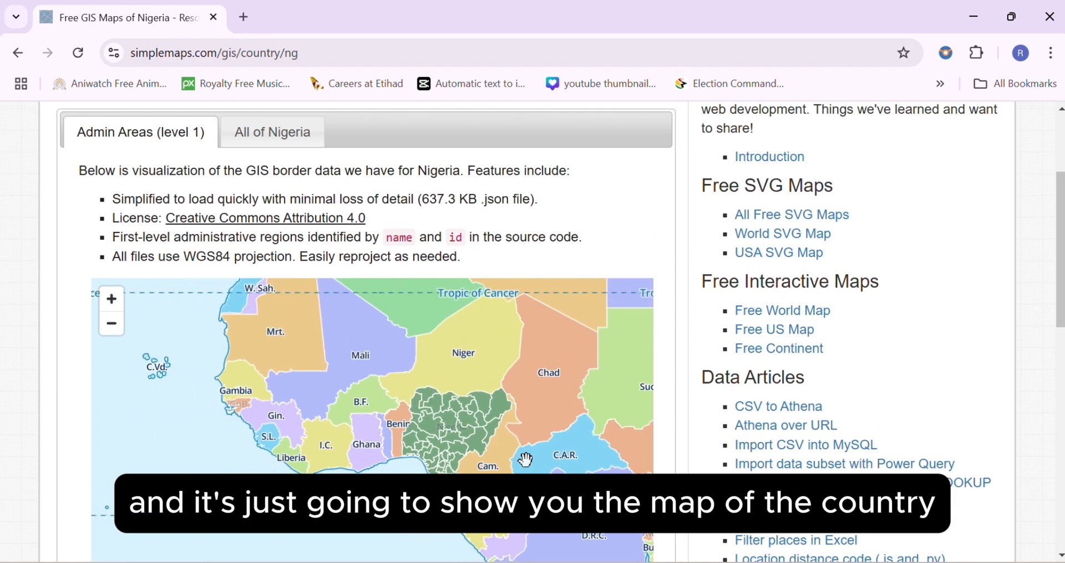
{"action": "scroll", "coordinate": [547, 465], "scroll_direction": "up", "scroll_amount": 1}
{"action": "scroll", "coordinate": [263, 432], "scroll_direction": "down", "scroll_amount": 1}
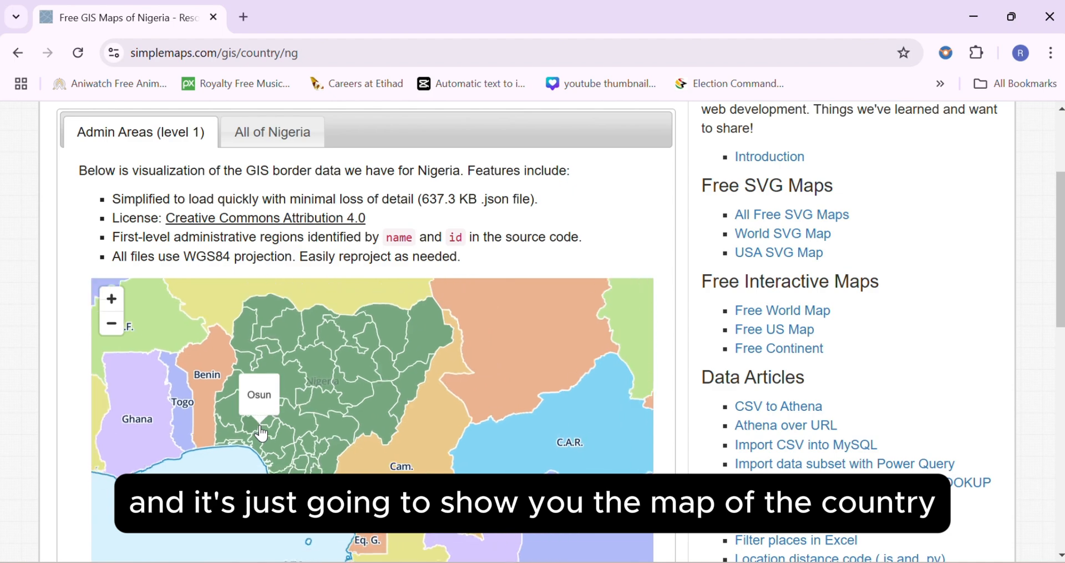
{"action": "scroll", "coordinate": [514, 232], "scroll_direction": "up", "scroll_amount": 2}
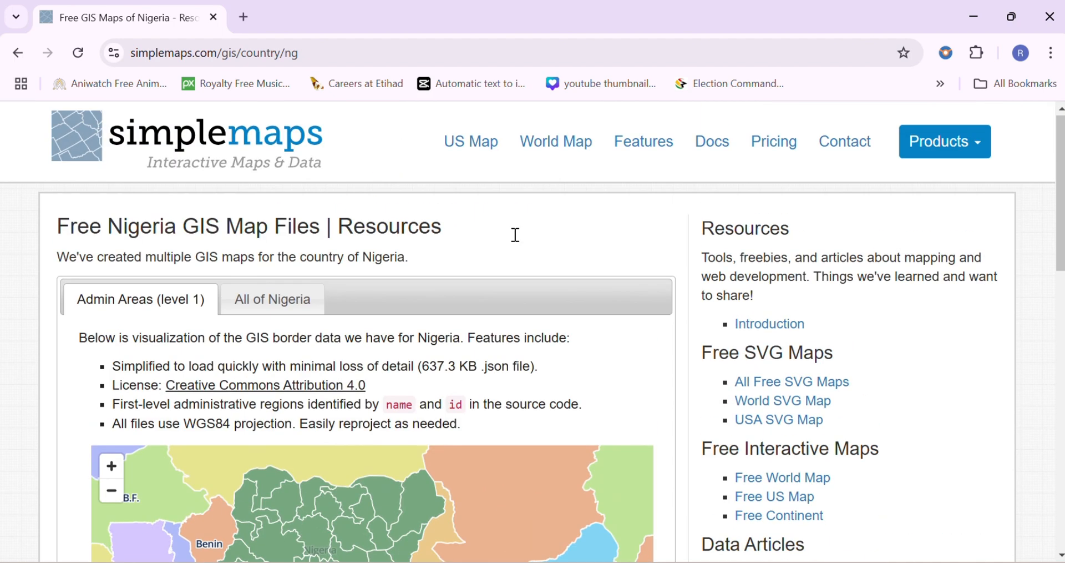
Return to the Ghana GIS map page by changing the address's country code to gh
{"action": "left_click", "coordinate": [300, 54]}
{"action": "left_click", "coordinate": [301, 54]}
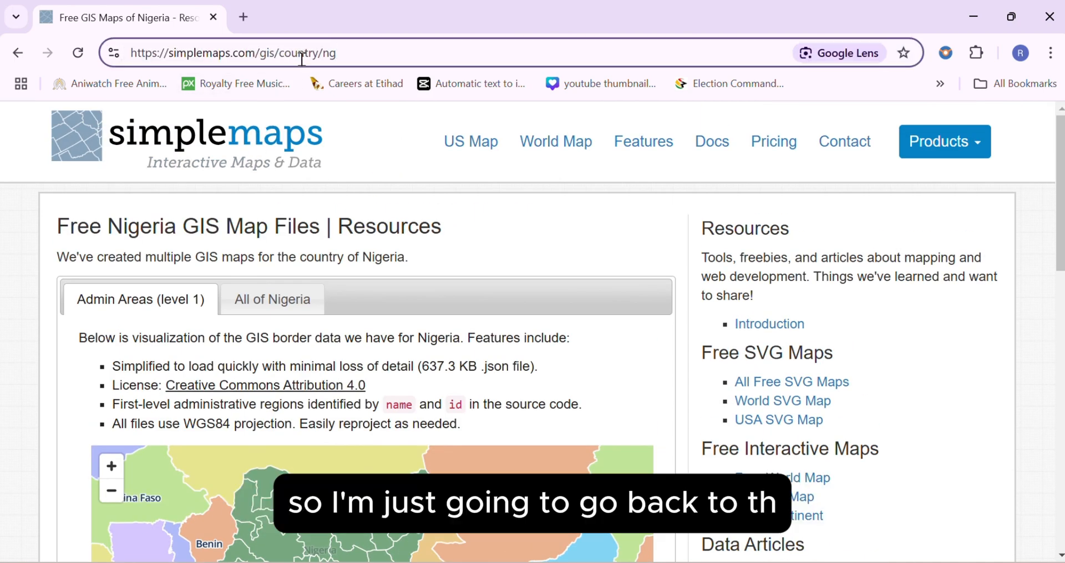
{"action": "key", "text": "BackSpace"}
{"action": "key", "text": "BackSpace"}
{"action": "type", "text": "gh"}
{"action": "key", "text": "Return"}
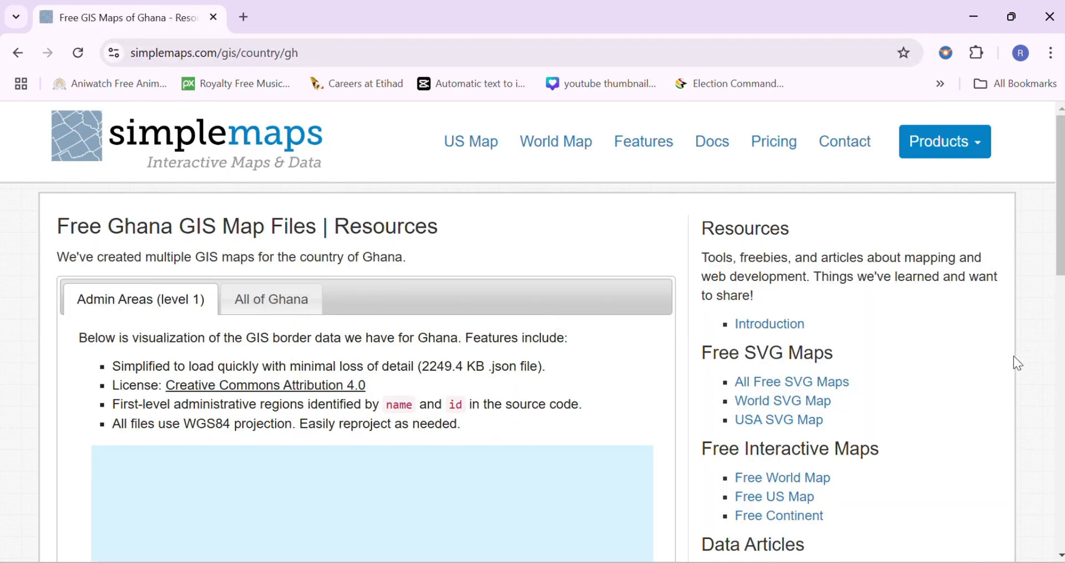
Look over the Ghana map and its list of administrative regions, and download the level 1 admin areas shapefile
{"action": "scroll", "coordinate": [1018, 364], "scroll_direction": "down", "scroll_amount": 3}
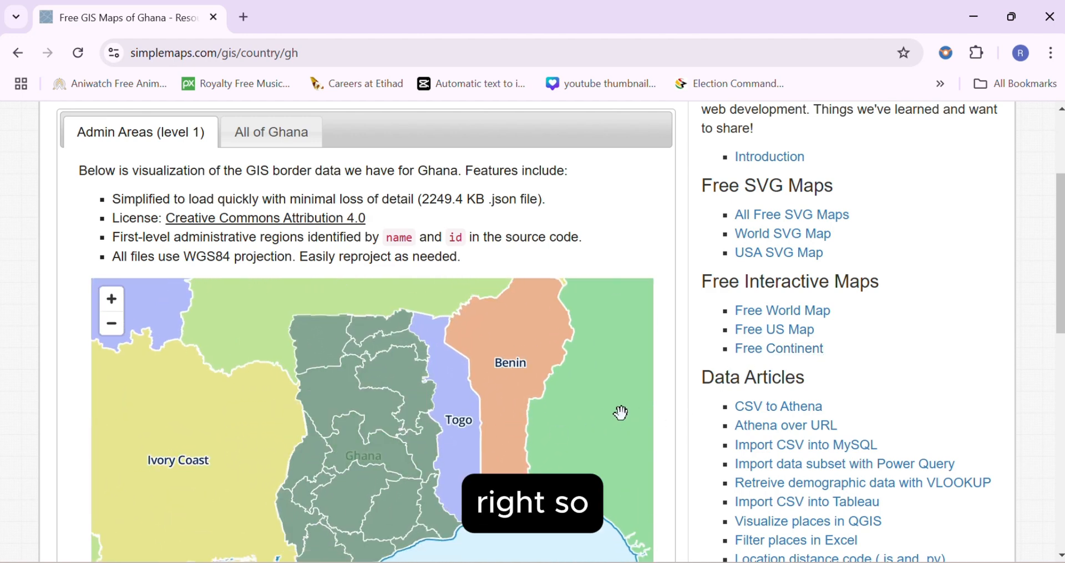
{"action": "scroll", "coordinate": [675, 410], "scroll_direction": "down", "scroll_amount": 8}
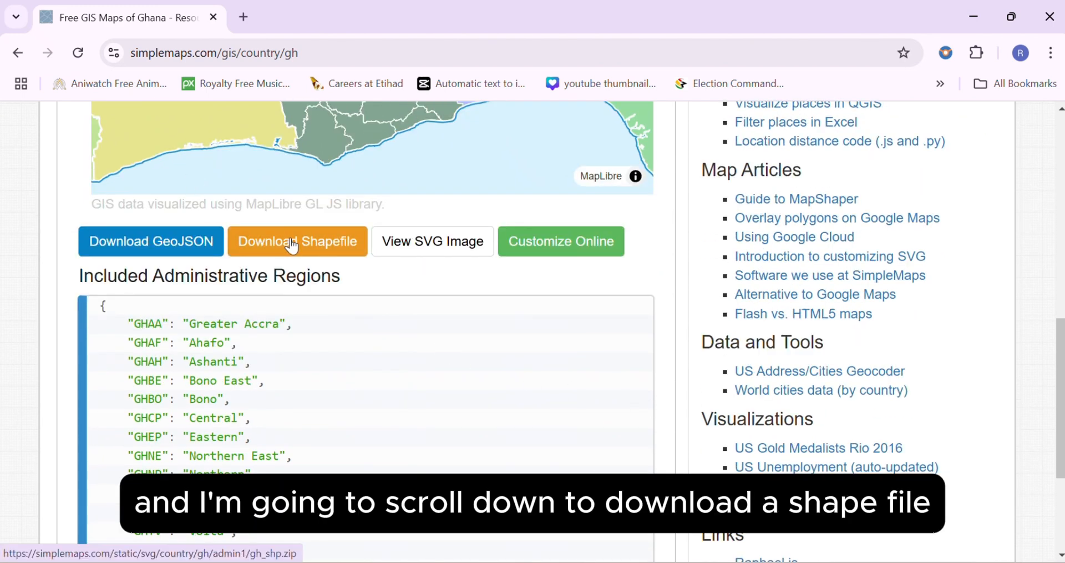
{"action": "scroll", "coordinate": [291, 244], "scroll_direction": "up", "scroll_amount": 2}
{"action": "scroll", "coordinate": [289, 239], "scroll_direction": "down", "scroll_amount": 1}
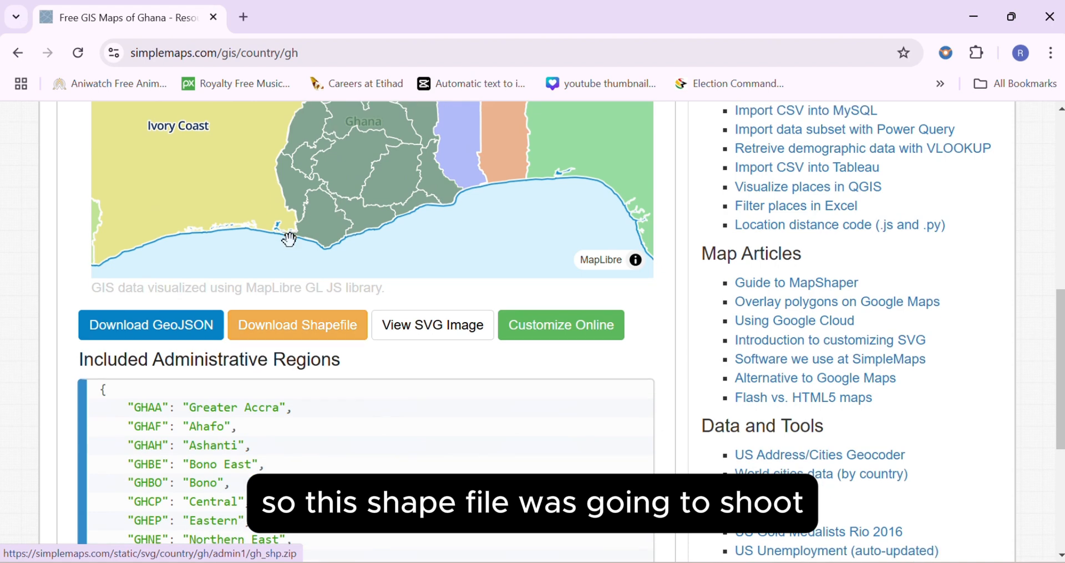
{"action": "scroll", "coordinate": [289, 240], "scroll_direction": "down", "scroll_amount": 1}
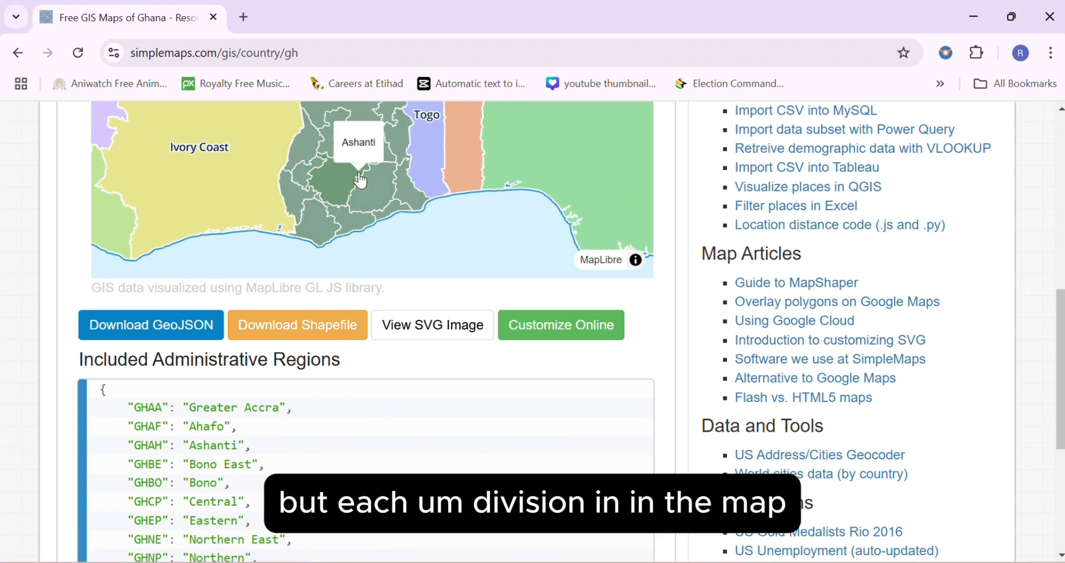
{"action": "scroll", "coordinate": [239, 428], "scroll_direction": "down", "scroll_amount": 2}
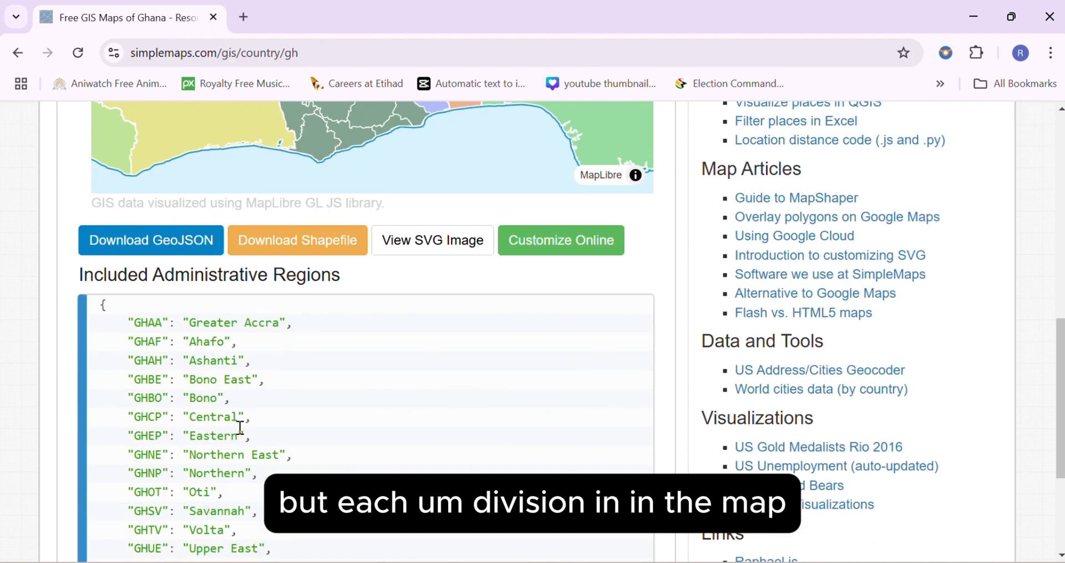
{"action": "scroll", "coordinate": [240, 427], "scroll_direction": "up", "scroll_amount": 2}
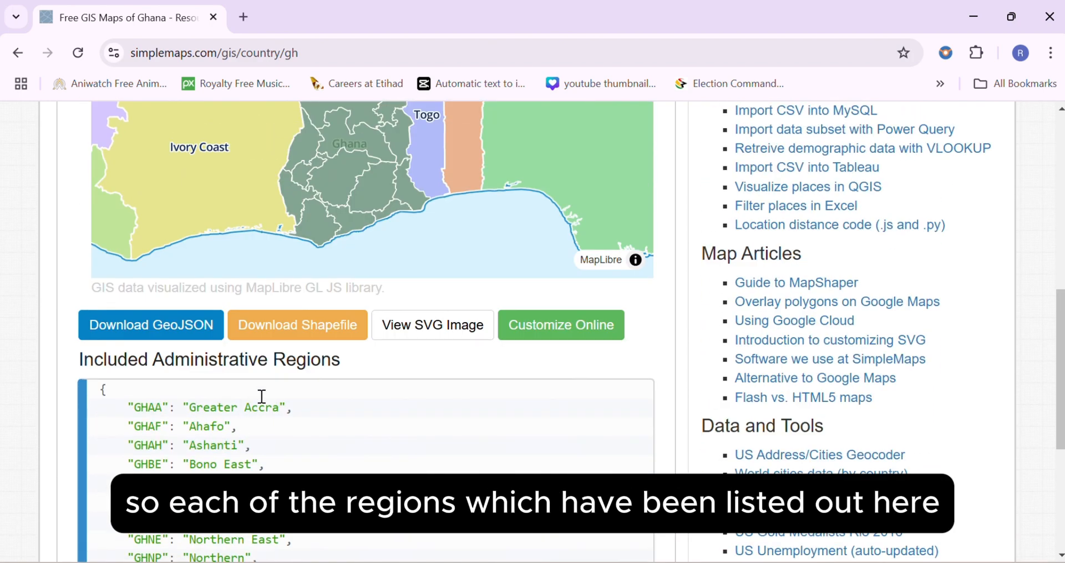
{"action": "left_click", "coordinate": [285, 333]}
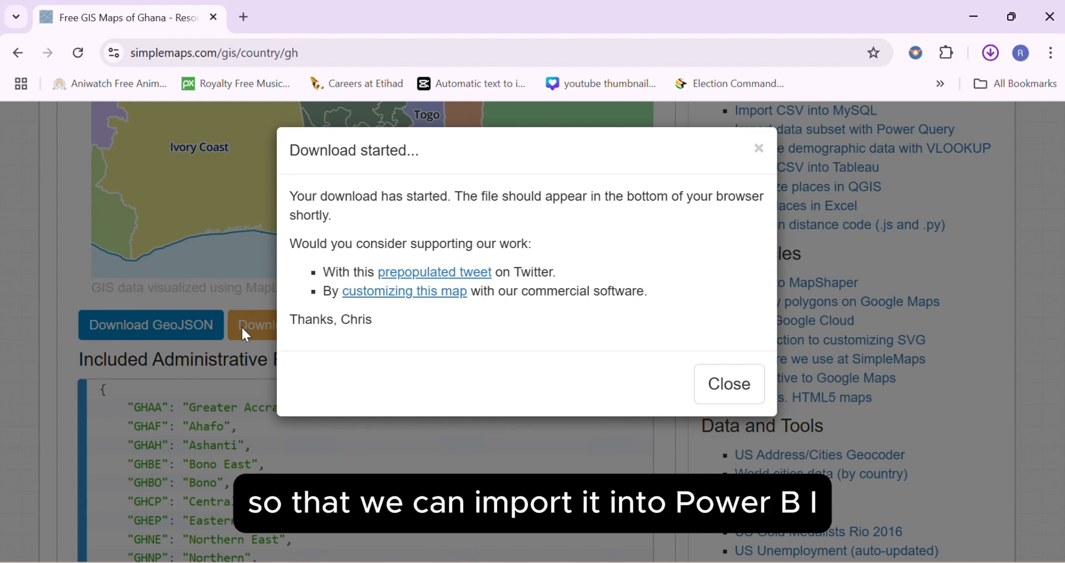
{"action": "left_click", "coordinate": [993, 57]}
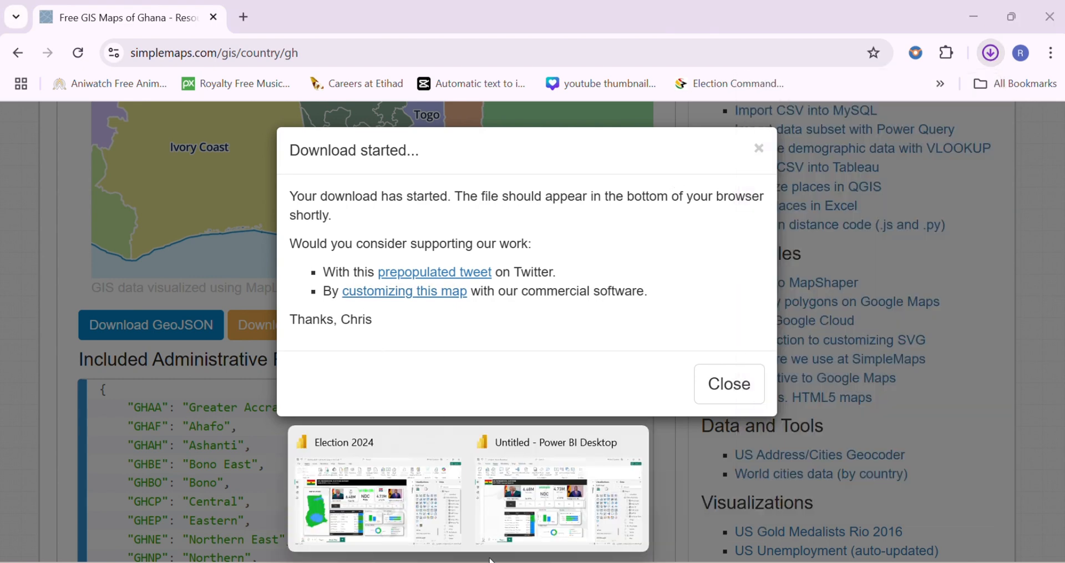
Switch to the untitled Power BI report and make sure the Shape map visual preview feature is enabled in the global options
{"action": "left_click", "coordinate": [530, 525]}
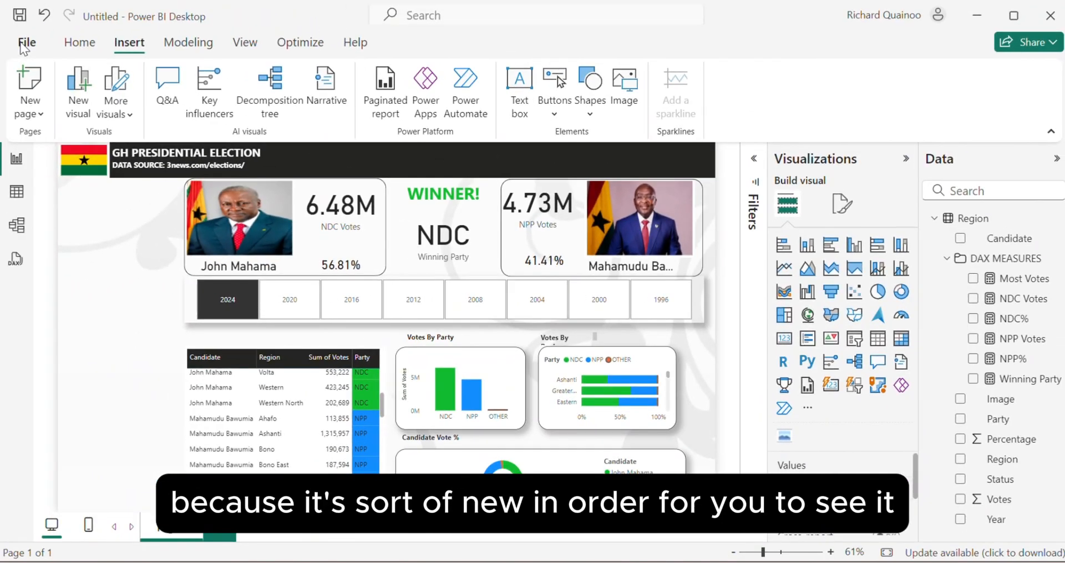
{"action": "left_click", "coordinate": [24, 42]}
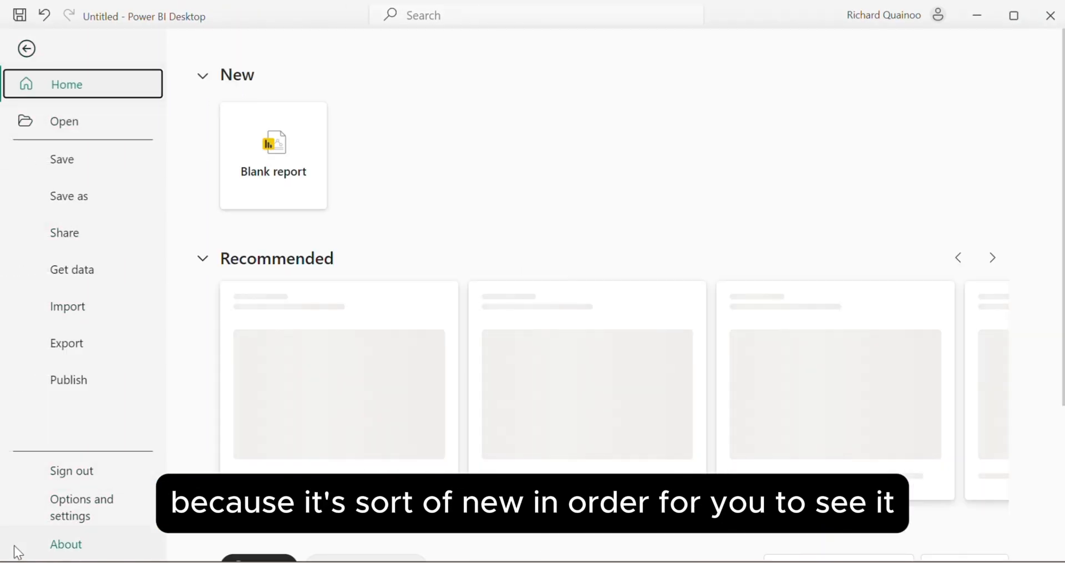
{"action": "left_click", "coordinate": [74, 518]}
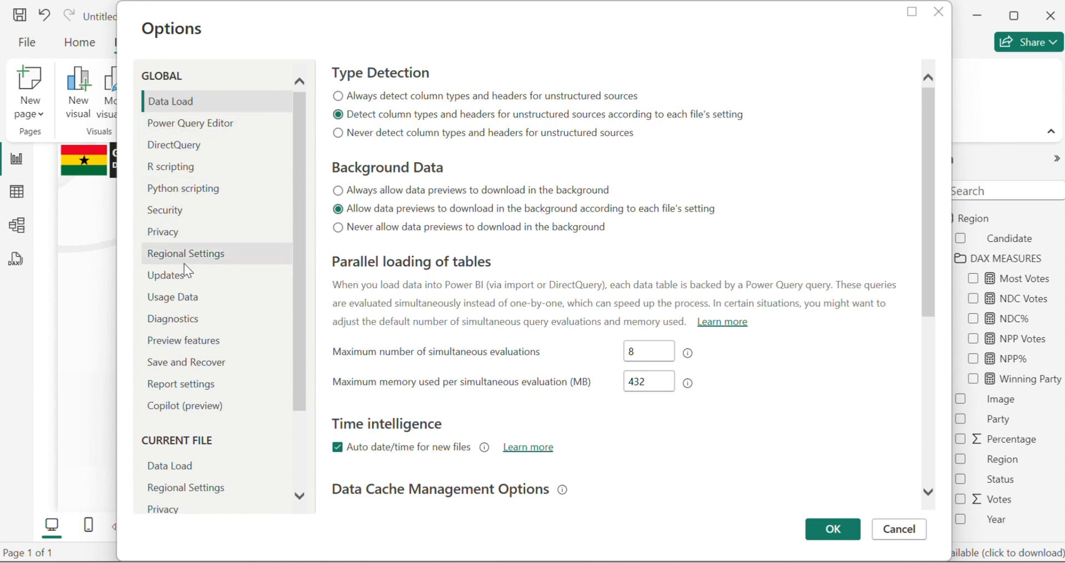
{"action": "left_click", "coordinate": [197, 342]}
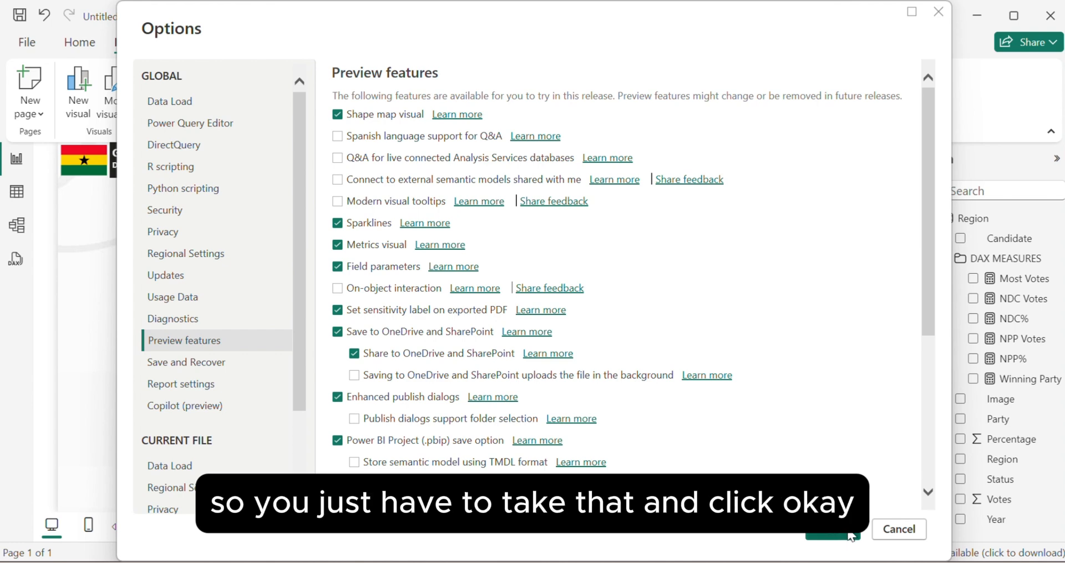
{"action": "left_click", "coordinate": [831, 536]}
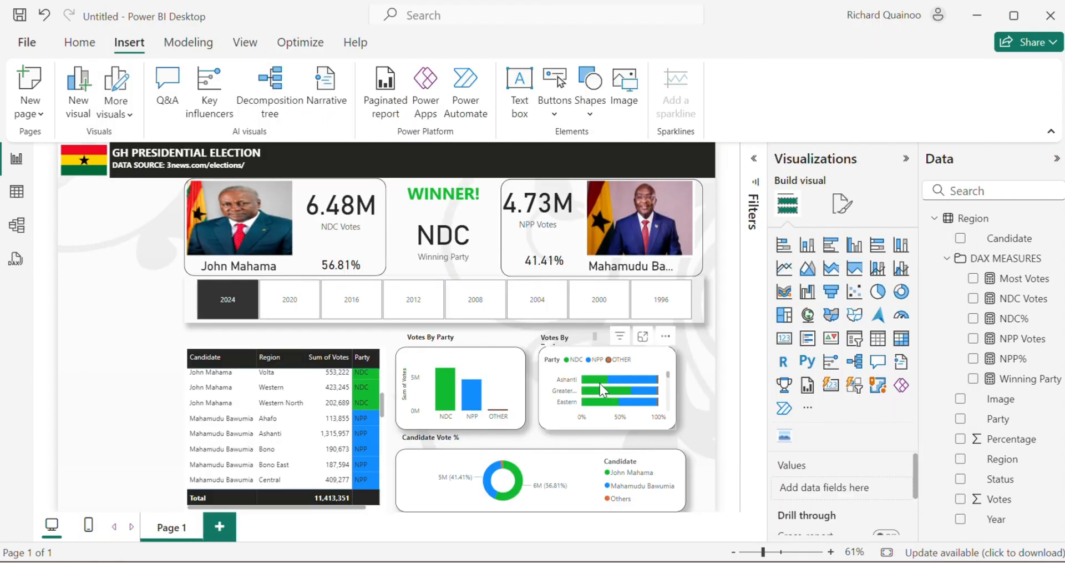
Add a shape map, enlarge it to fill the empty strip beside the year slicer and results table, and set Region as its location
{"action": "left_click", "coordinate": [856, 319]}
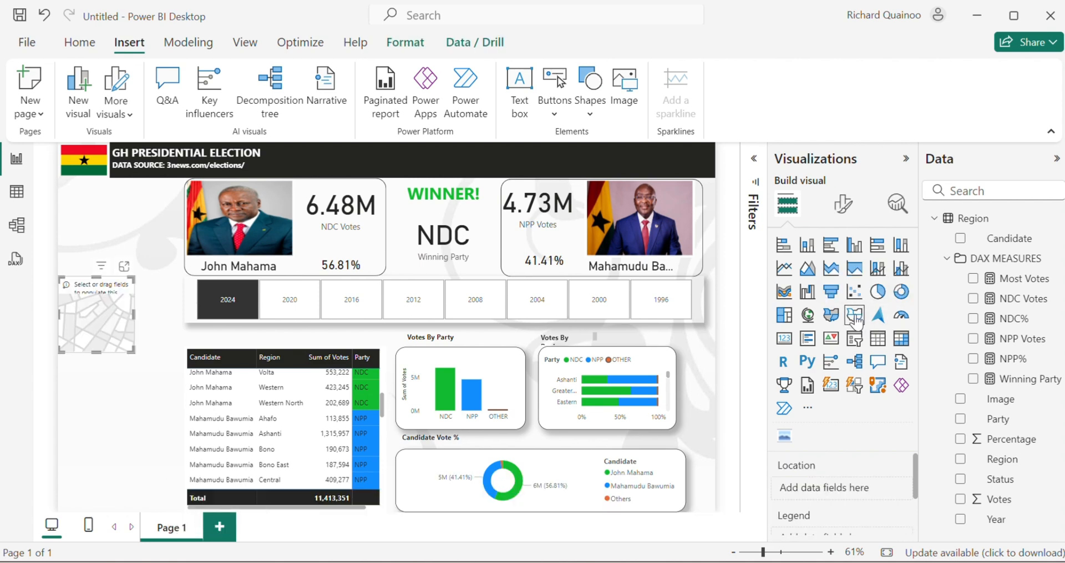
{"action": "left_click_drag", "start_coordinate": [136, 278], "coordinate": [172, 241]}
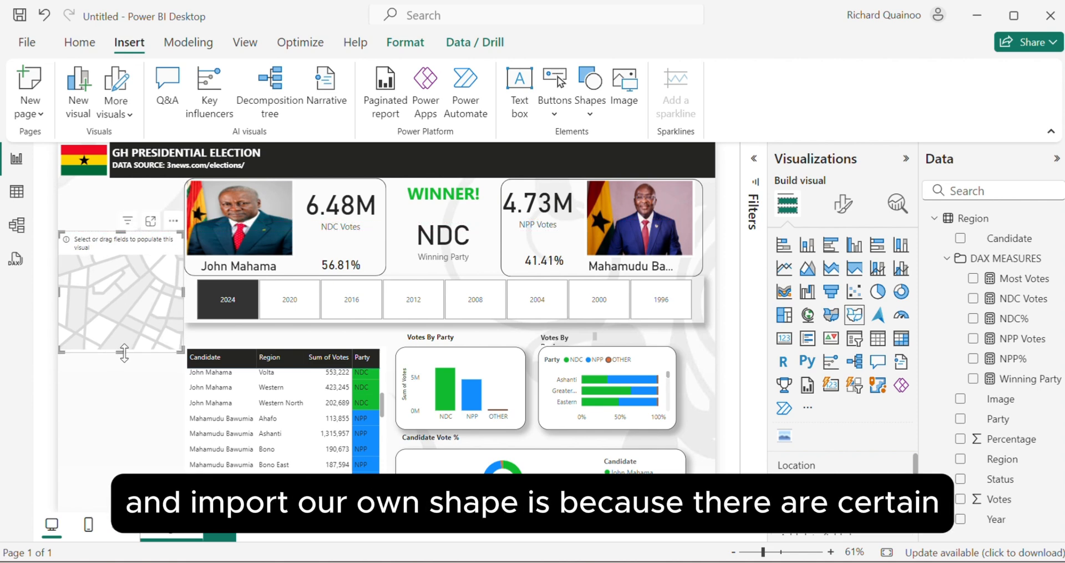
{"action": "left_click_drag", "start_coordinate": [120, 352], "coordinate": [94, 486]}
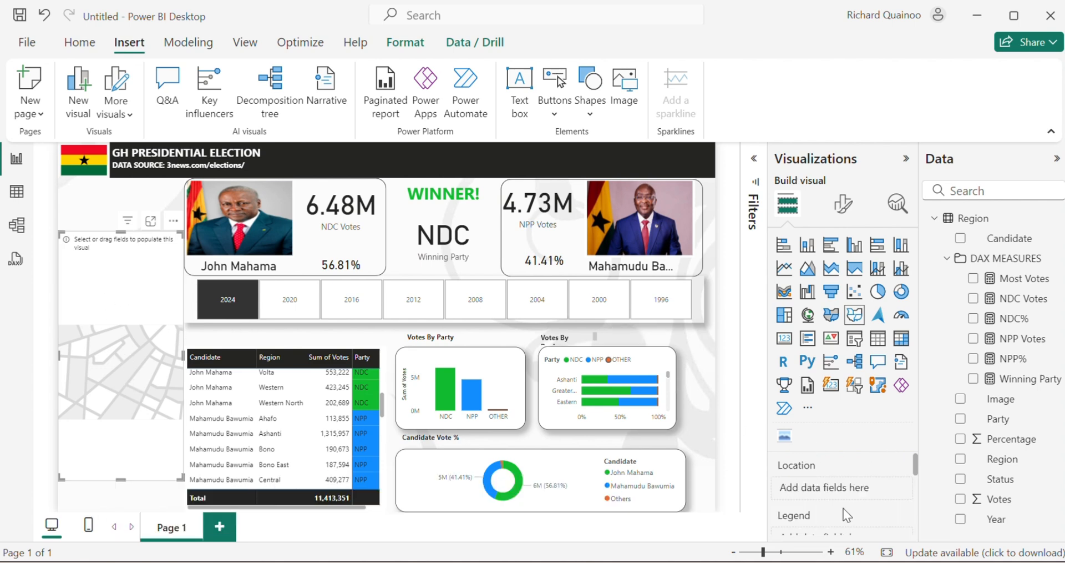
{"action": "left_click_drag", "start_coordinate": [988, 461], "coordinate": [841, 478]}
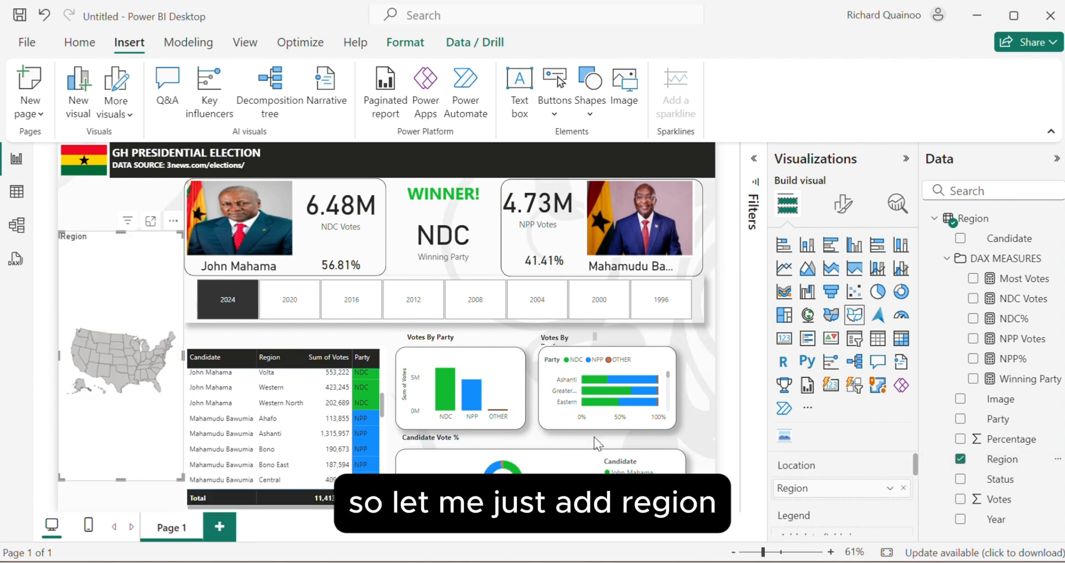
{"action": "mouse_move", "coordinate": [112, 369]}
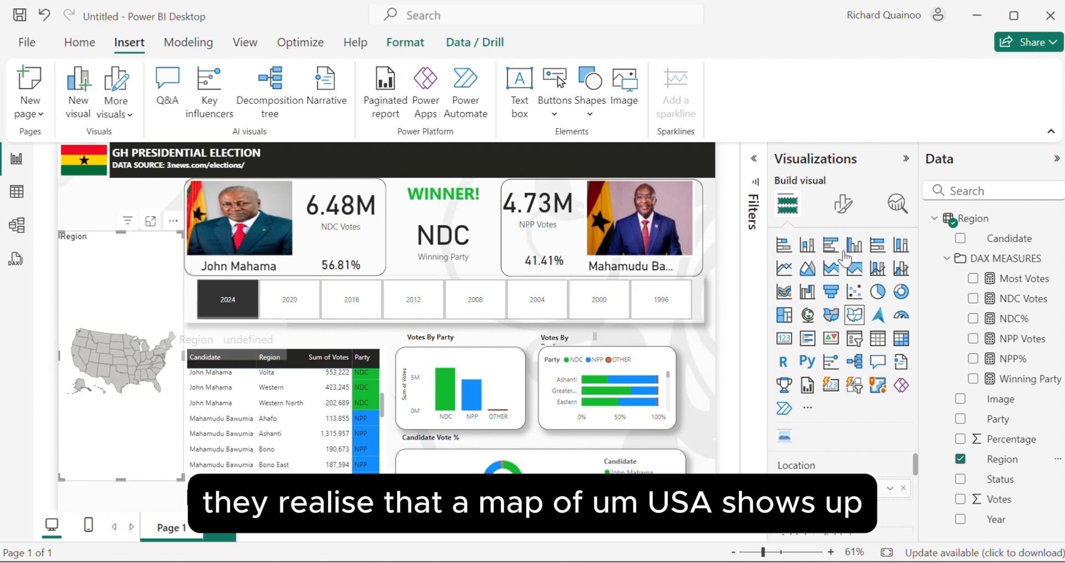
Examine the built-in map types offered in the shape map's map settings
{"action": "left_click", "coordinate": [839, 208]}
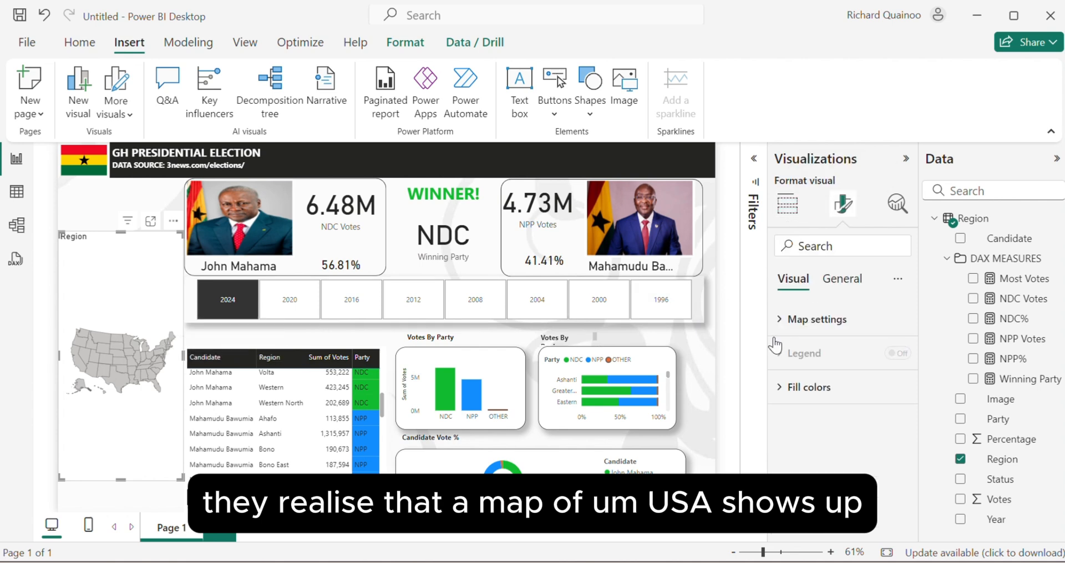
{"action": "left_click", "coordinate": [788, 319]}
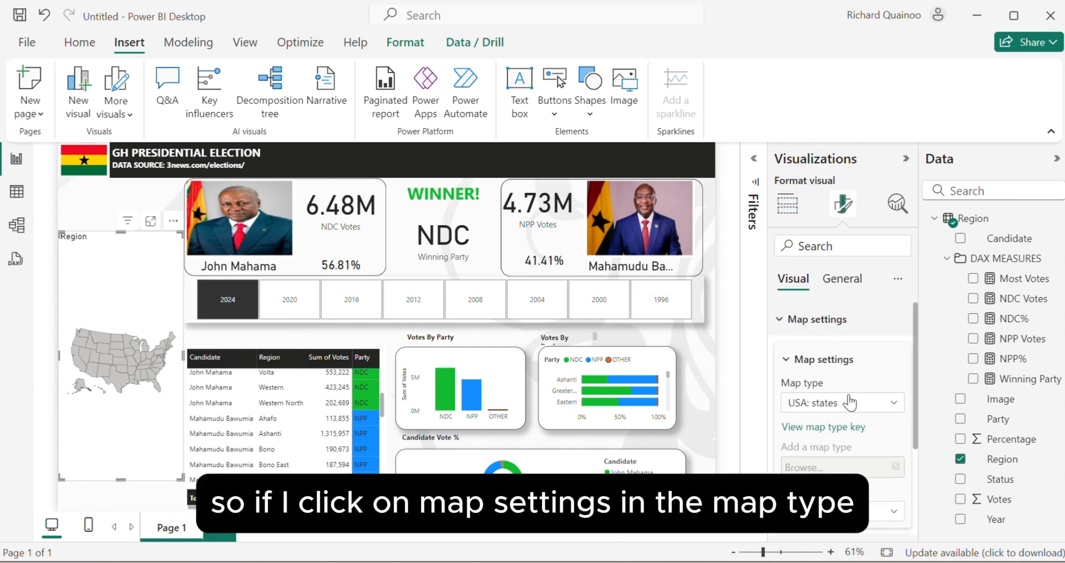
{"action": "left_click", "coordinate": [868, 411]}
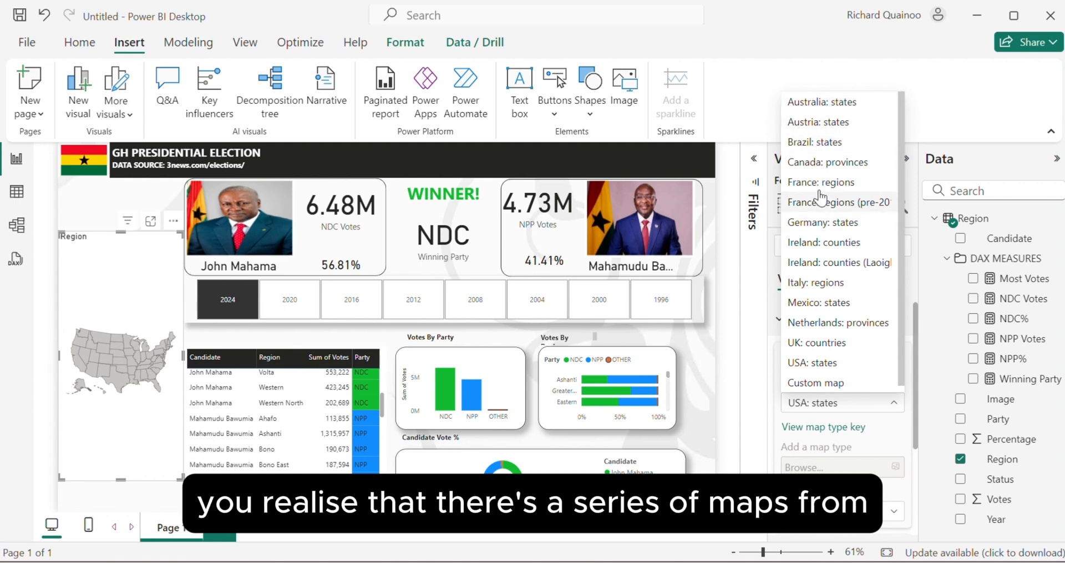
{"action": "scroll", "coordinate": [820, 278], "scroll_direction": "down", "scroll_amount": 1}
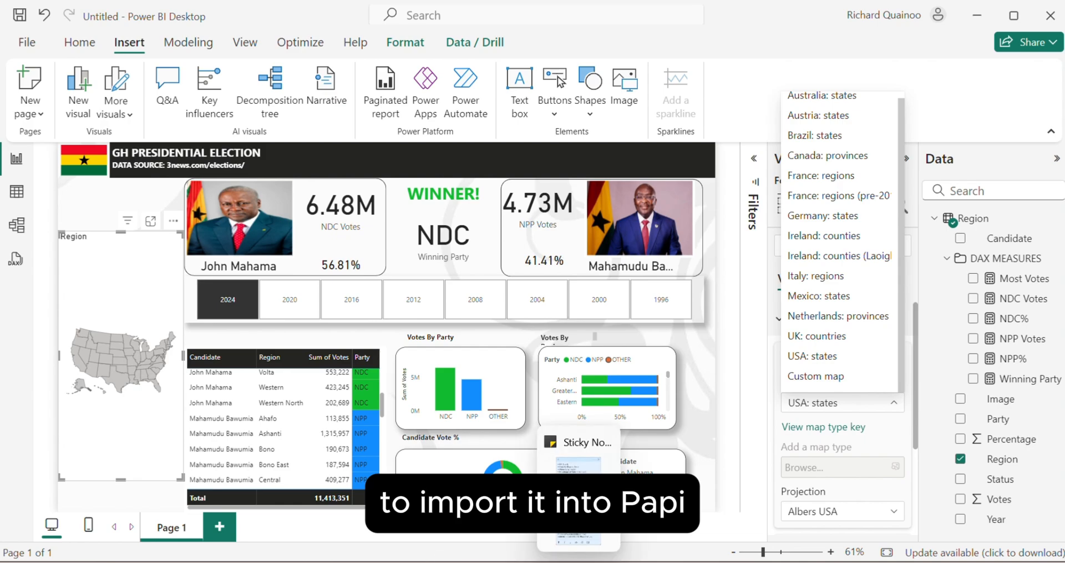
{"action": "mouse_move", "coordinate": [395, 561]}
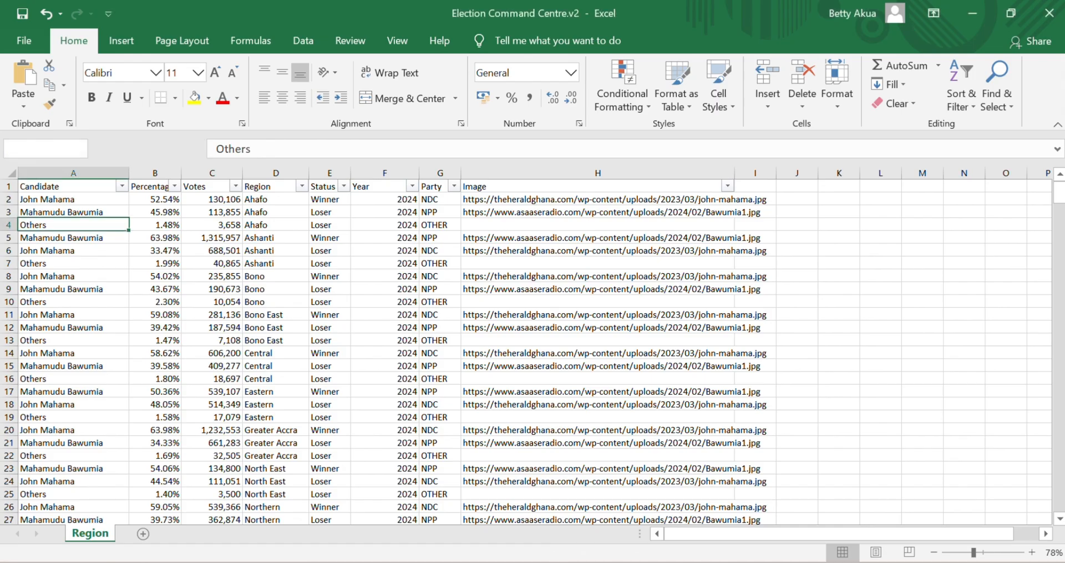
{"action": "mouse_move", "coordinate": [468, 561]}
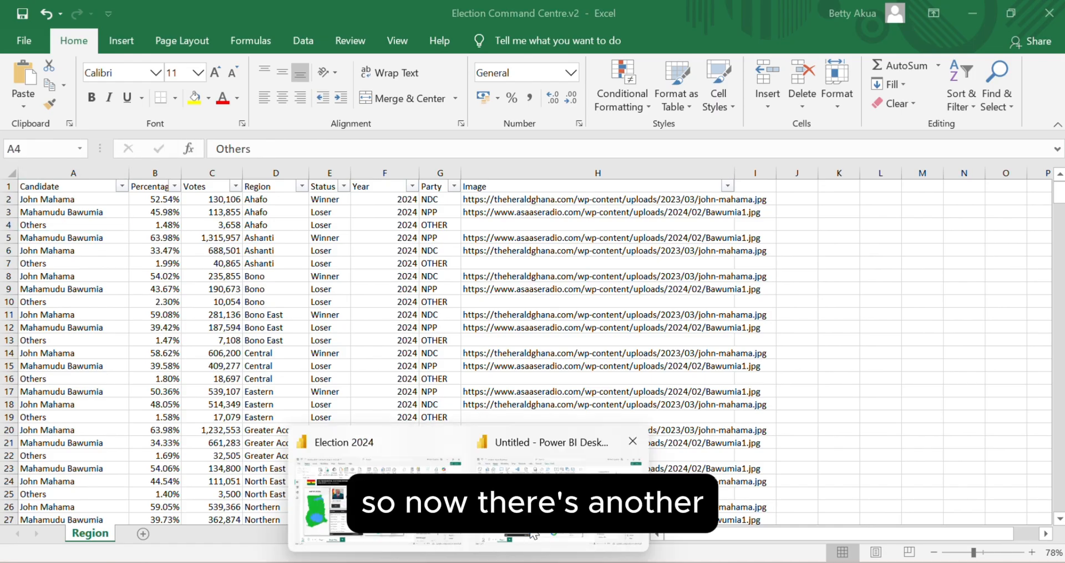
{"action": "left_click", "coordinate": [560, 491]}
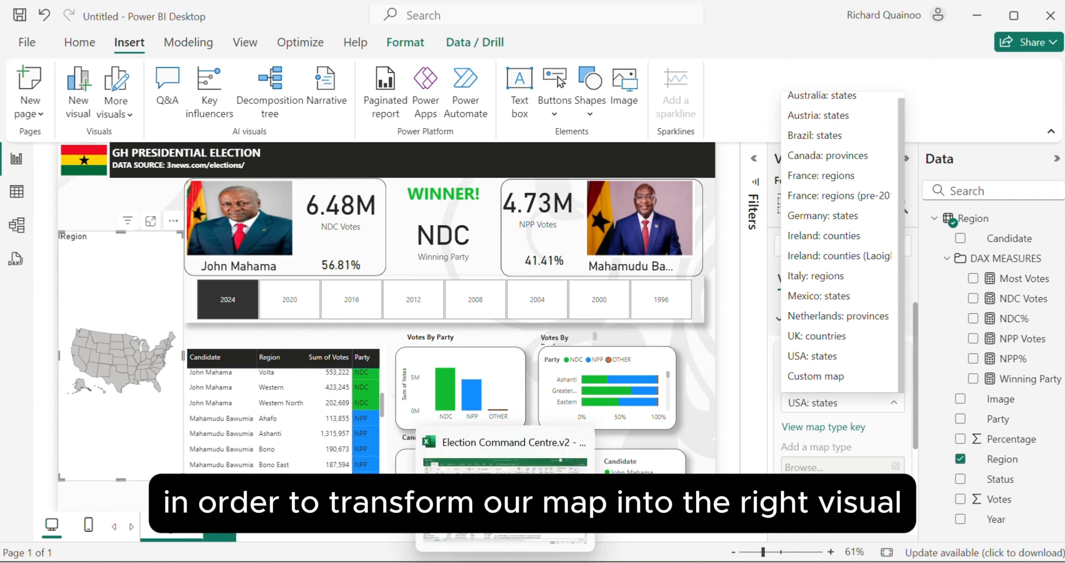
{"action": "left_click", "coordinate": [576, 561]}
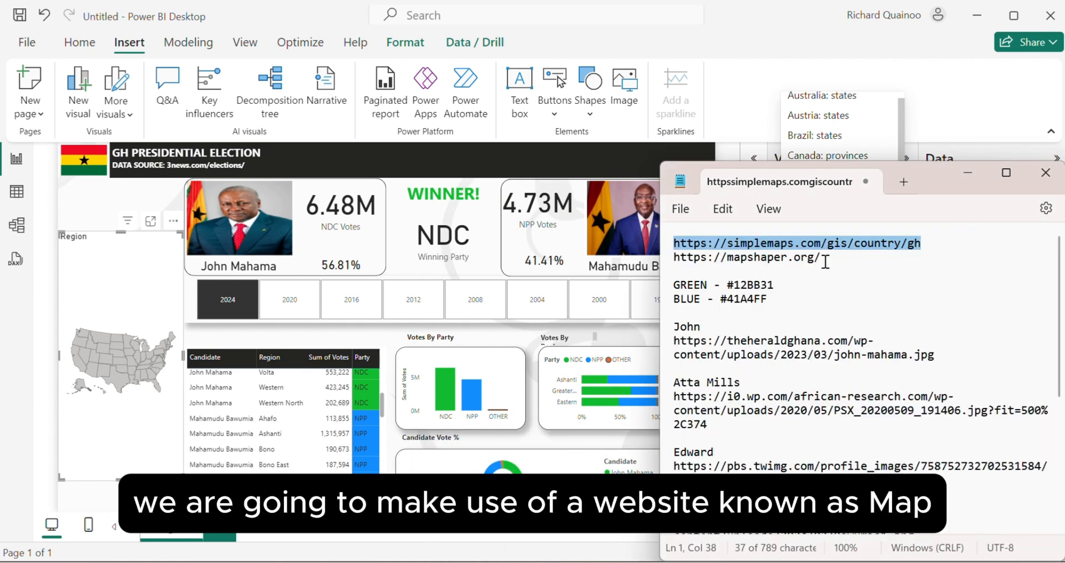
{"action": "left_click_drag", "start_coordinate": [826, 260], "coordinate": [662, 262]}
{"action": "key", "text": "ctrl+c"}
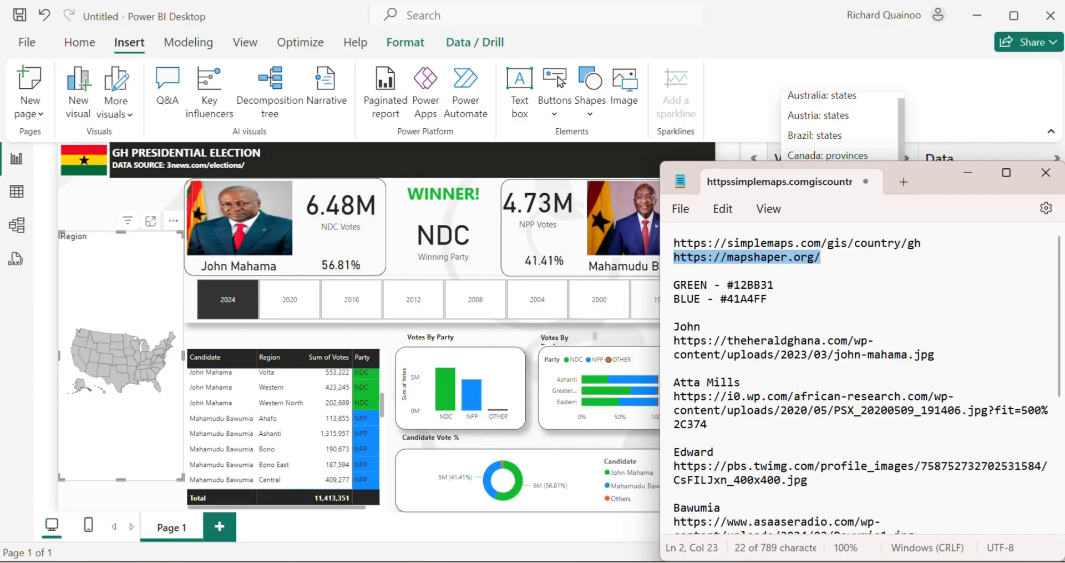
{"action": "left_click", "coordinate": [426, 561]}
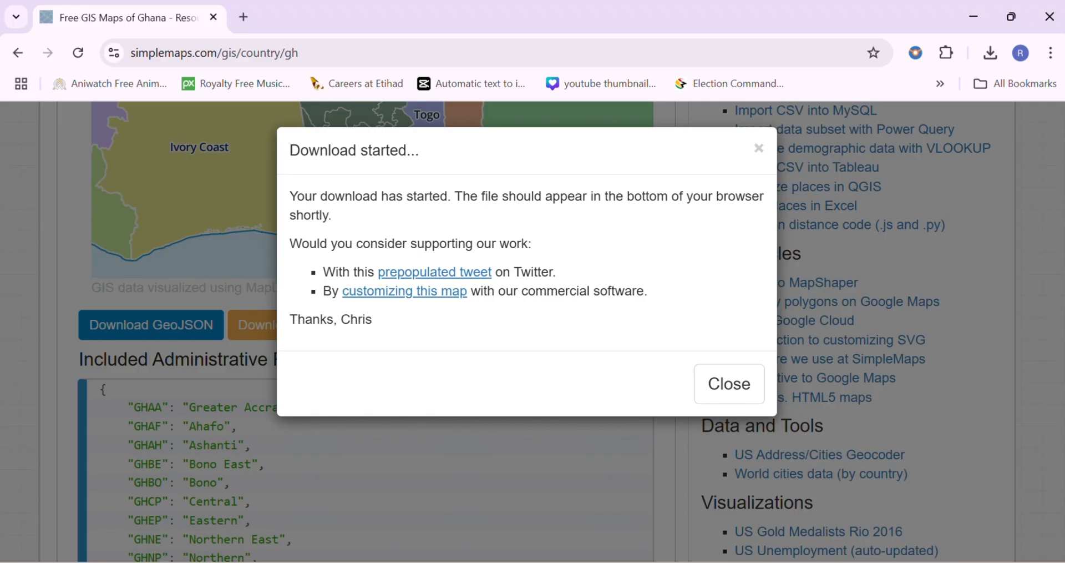
{"action": "left_click", "coordinate": [301, 53]}
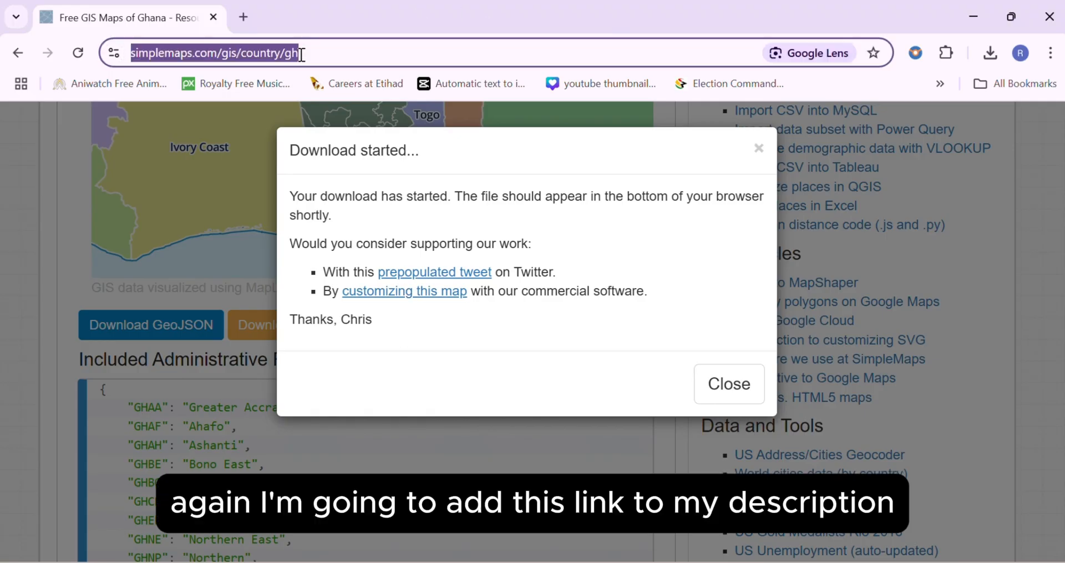
{"action": "left_click", "coordinate": [244, 16]}
{"action": "key", "text": "ctrl+v"}
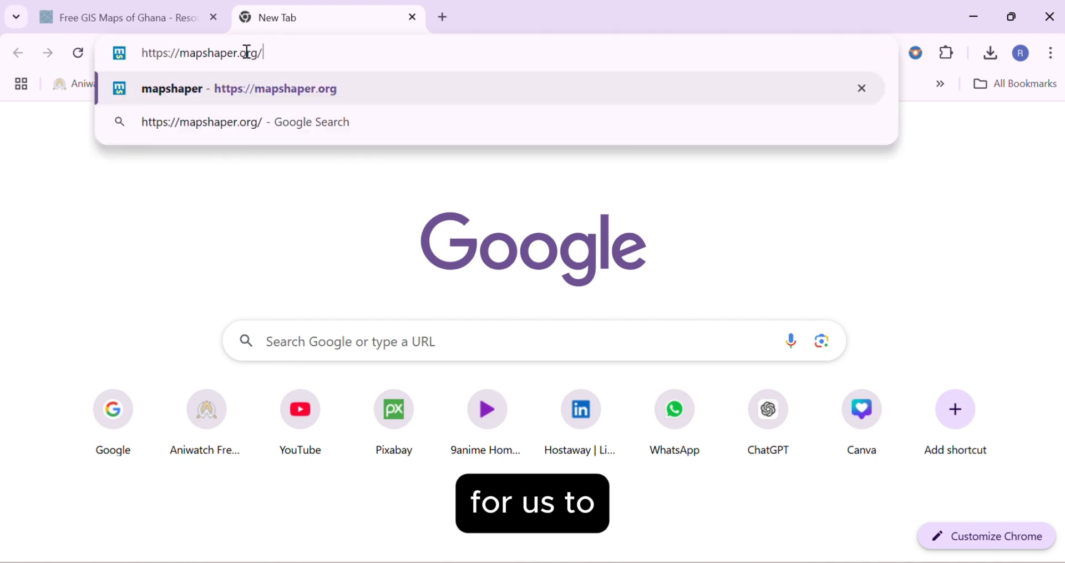
{"action": "key", "text": "Return"}
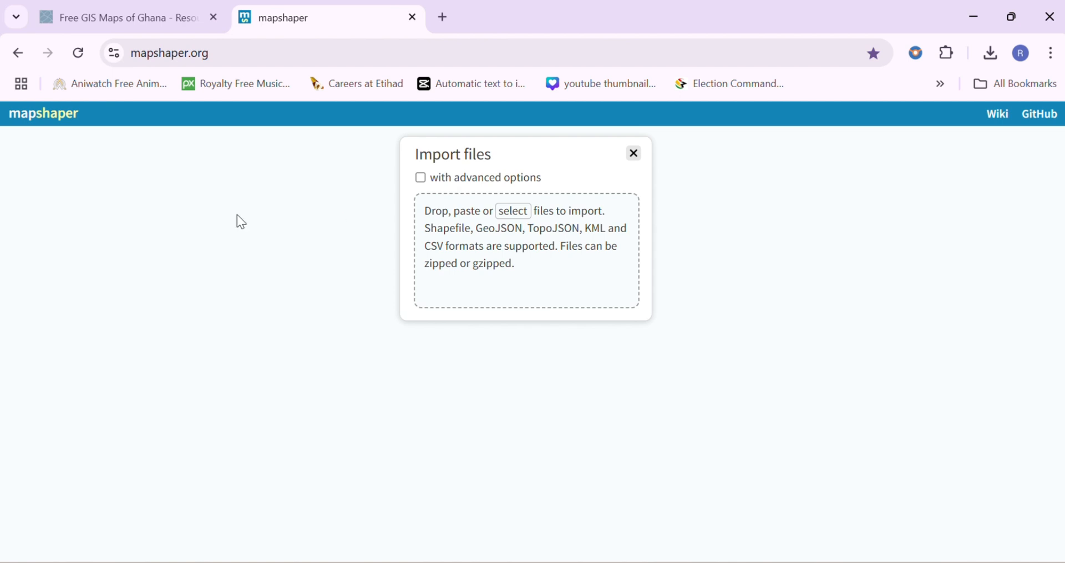
Import the gh_shp archive from the Downloads folder into mapshaper
{"action": "left_click", "coordinate": [508, 211]}
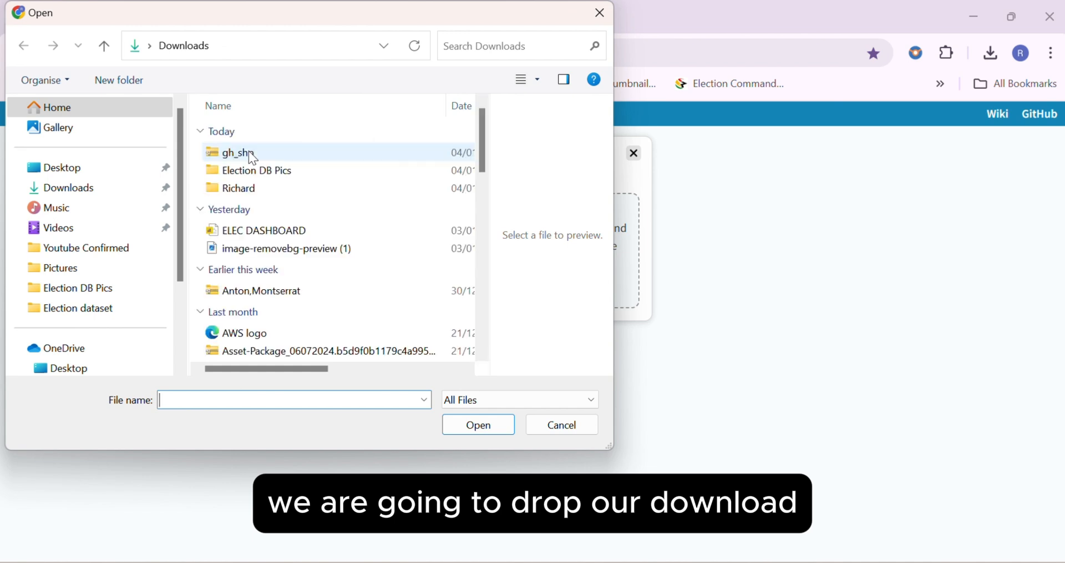
{"action": "left_click", "coordinate": [249, 156]}
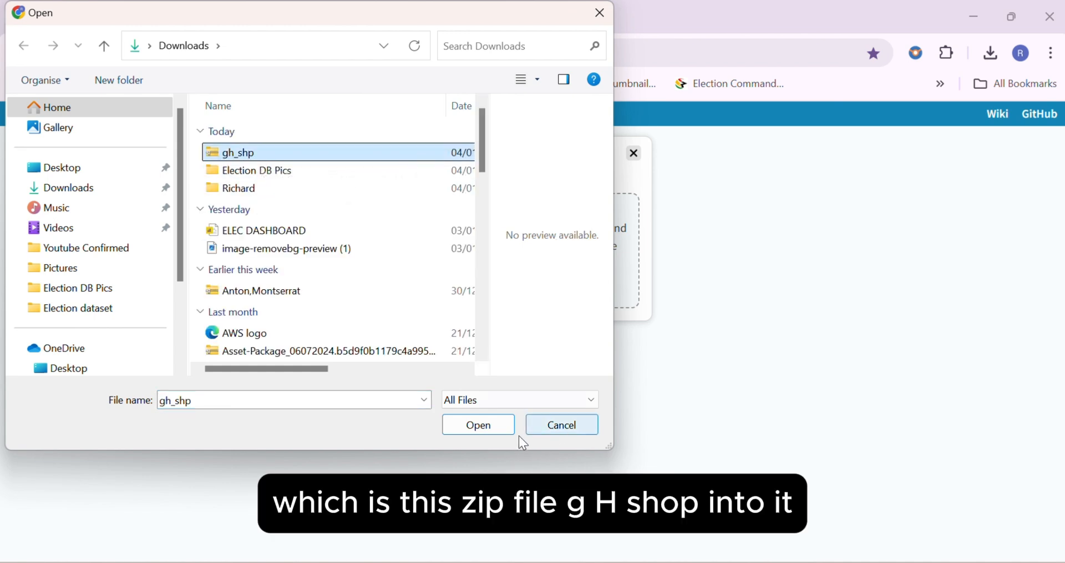
{"action": "left_click", "coordinate": [482, 428]}
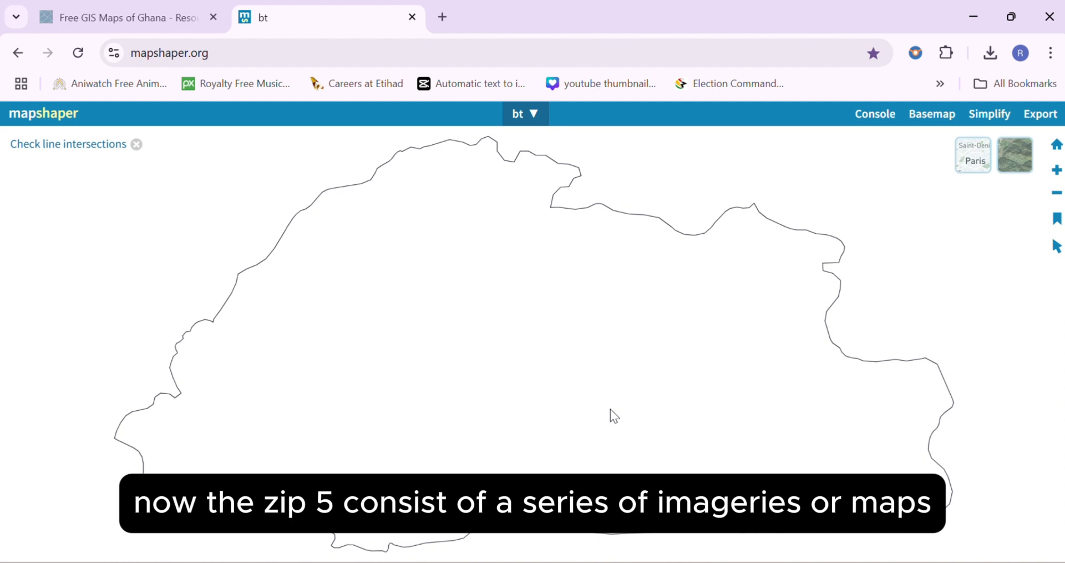
Find the gh layer for Ghana in the imported layer list and display it
{"action": "left_click", "coordinate": [534, 116]}
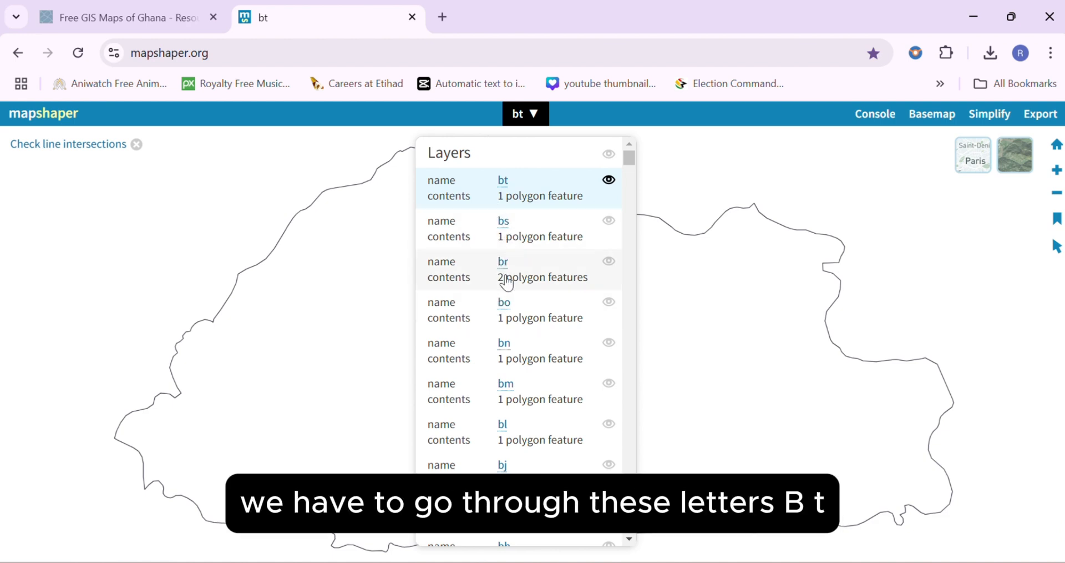
{"action": "scroll", "coordinate": [521, 376], "scroll_direction": "down", "scroll_amount": 20}
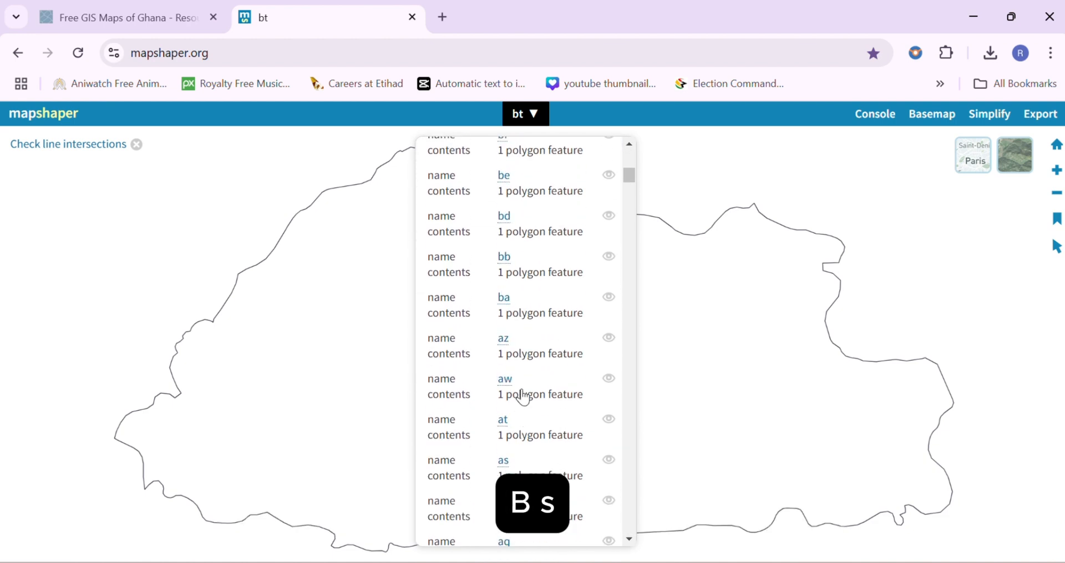
{"action": "scroll", "coordinate": [524, 398], "scroll_direction": "down", "scroll_amount": 20}
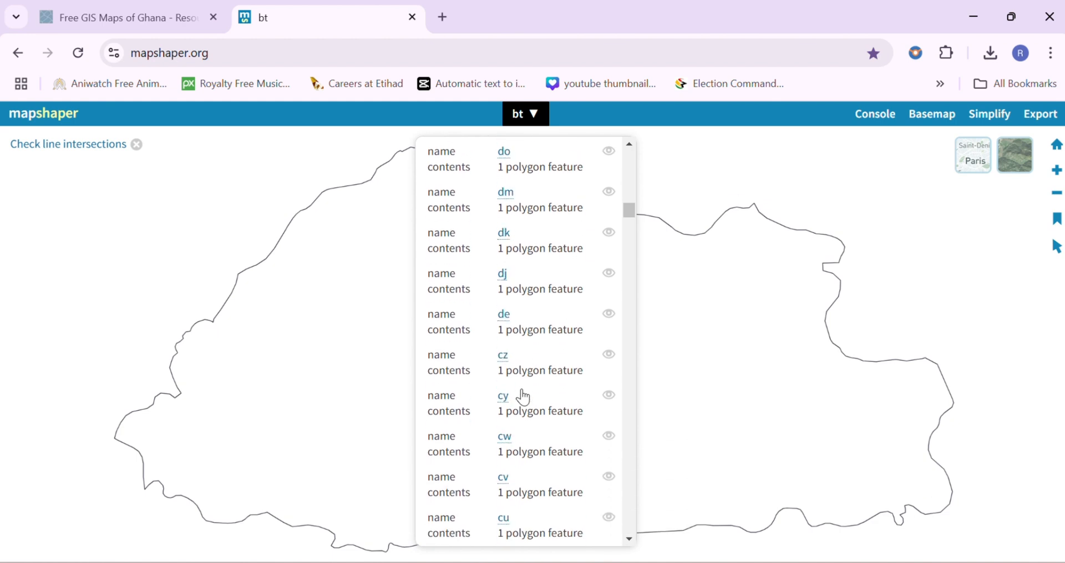
{"action": "scroll", "coordinate": [525, 397], "scroll_direction": "down", "scroll_amount": 20}
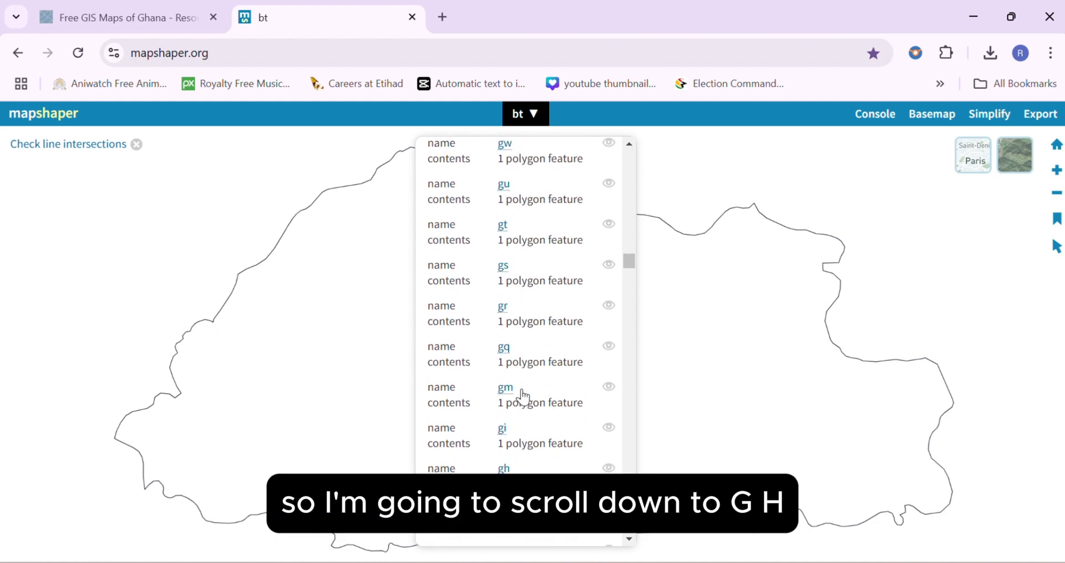
{"action": "scroll", "coordinate": [524, 397], "scroll_direction": "up", "scroll_amount": 5}
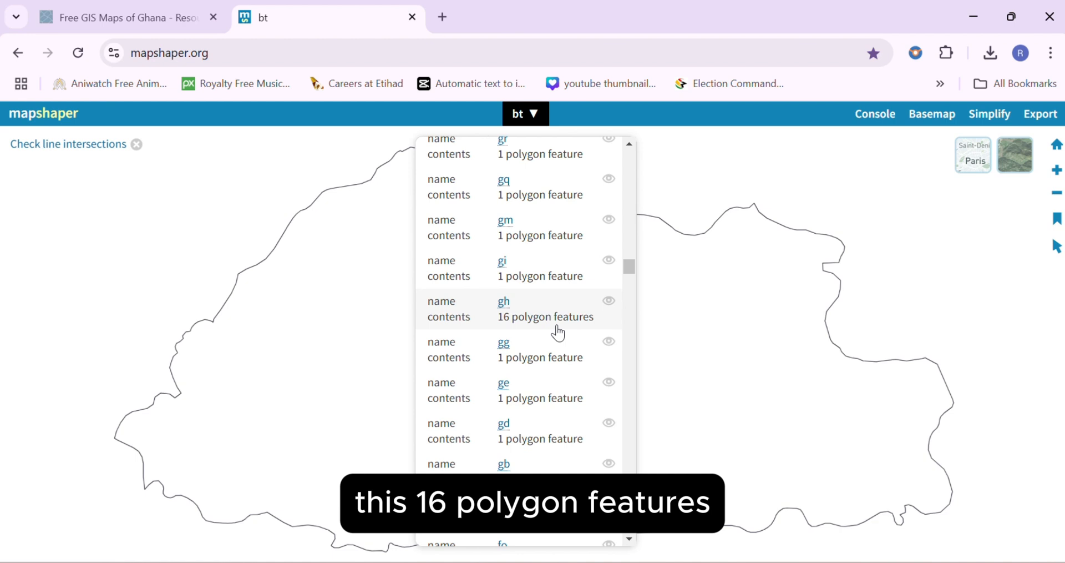
{"action": "left_click", "coordinate": [504, 309]}
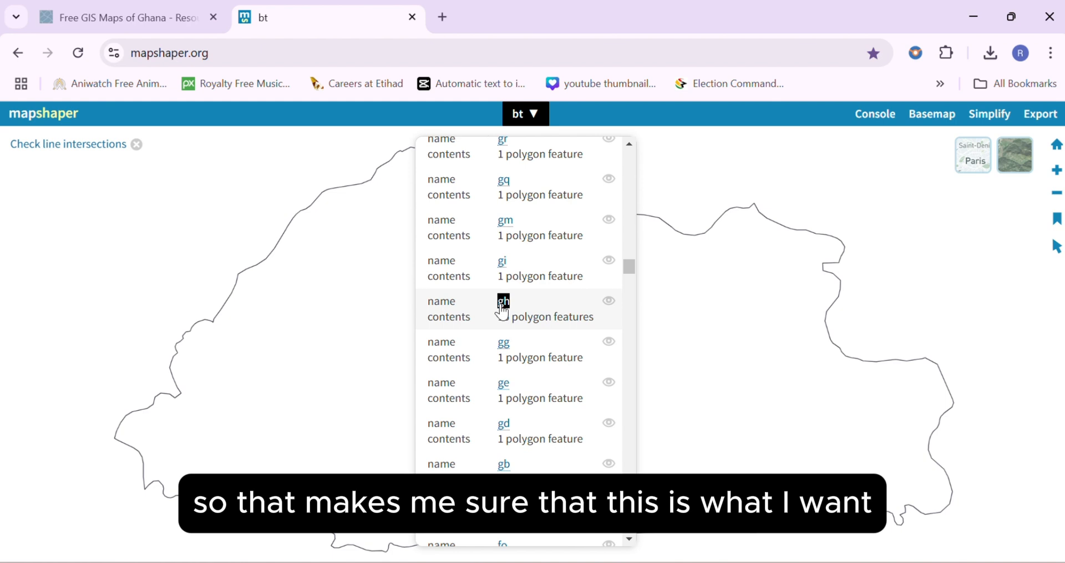
{"action": "left_click", "coordinate": [504, 308]}
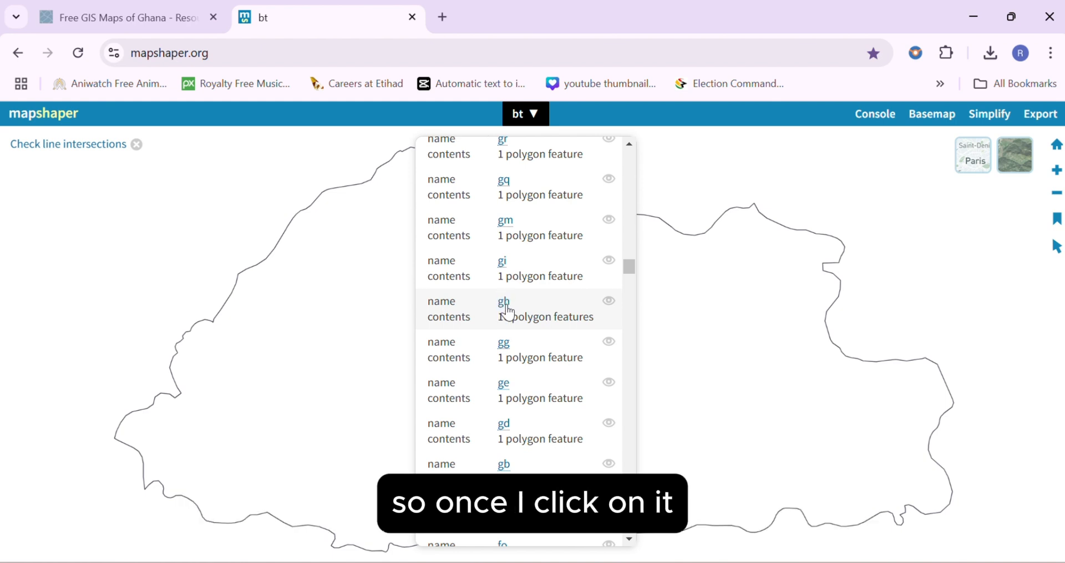
{"action": "left_click", "coordinate": [511, 323]}
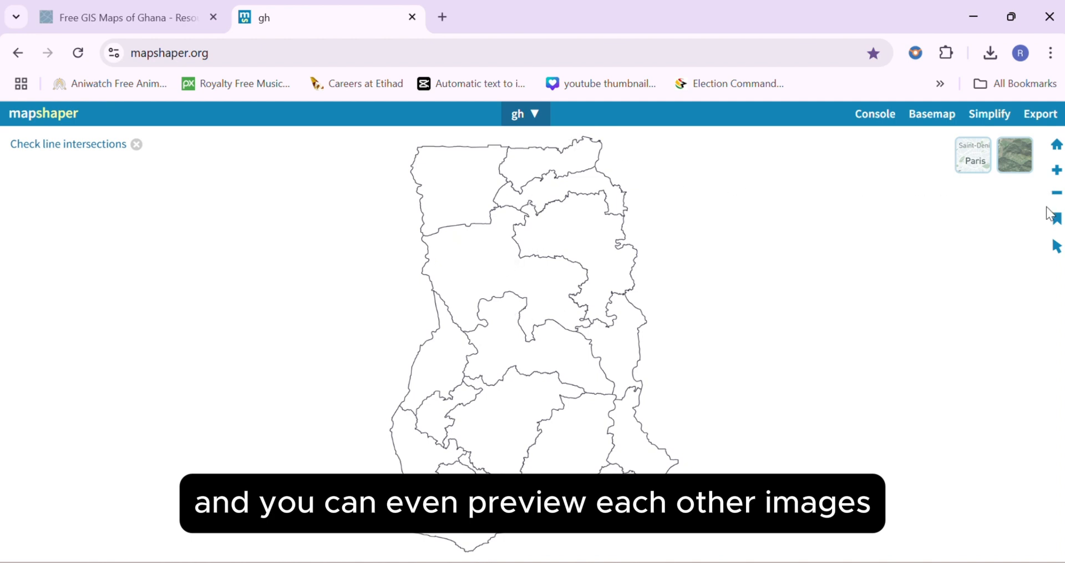
Turn on feature inspection and rename the Northern East region on the Ghana map as North East
{"action": "mouse_move", "coordinate": [1058, 244]}
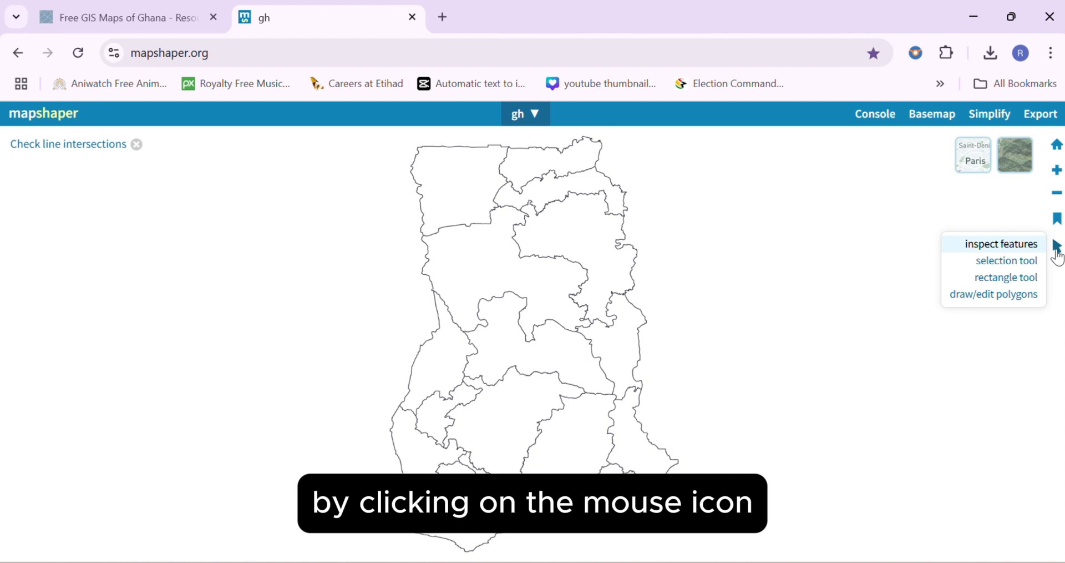
{"action": "left_click", "coordinate": [1059, 246]}
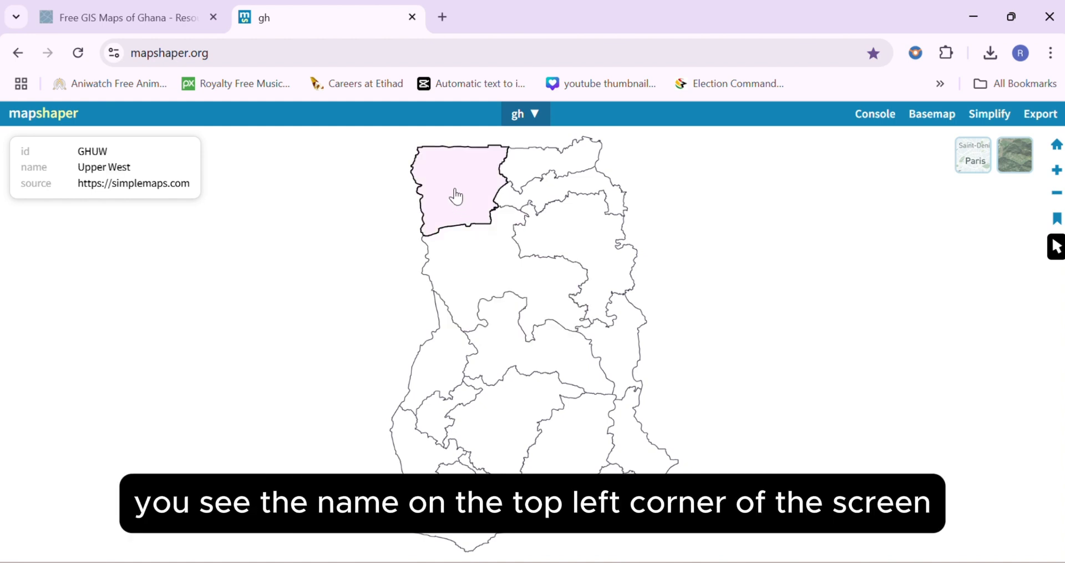
{"action": "left_click", "coordinate": [555, 201]}
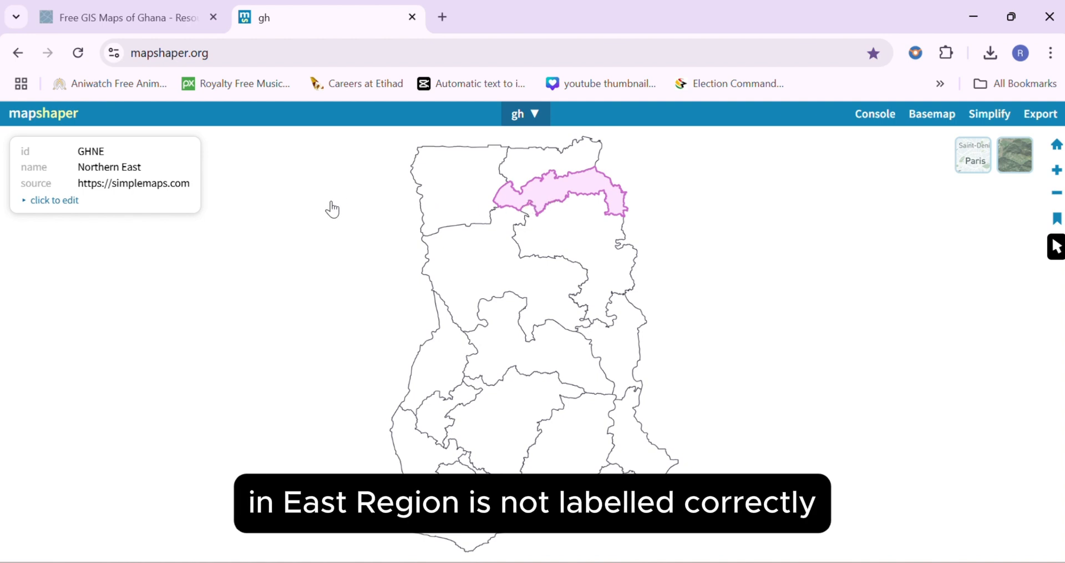
{"action": "left_click", "coordinate": [62, 203]}
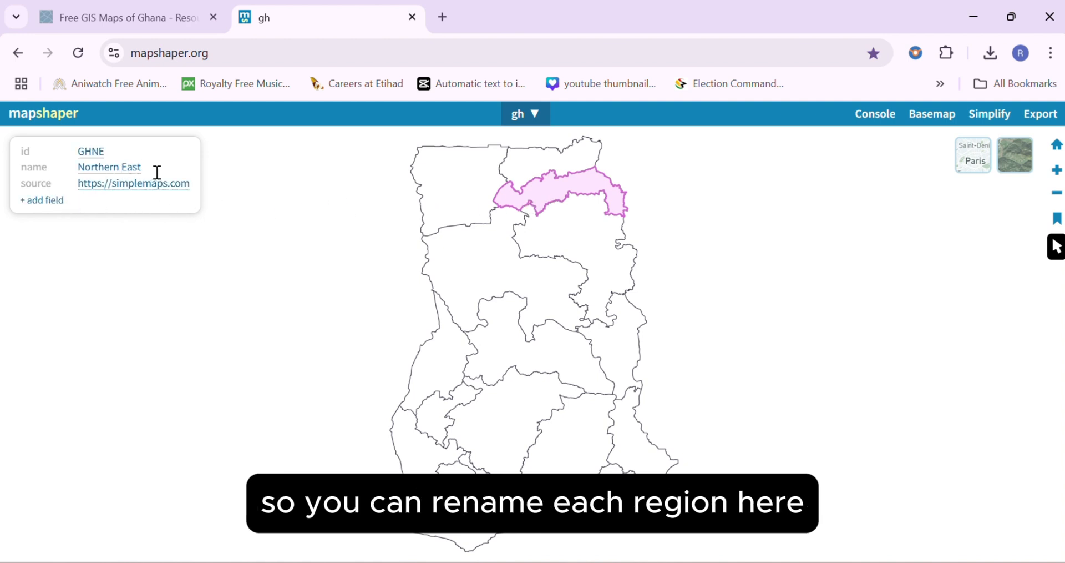
{"action": "left_click", "coordinate": [120, 167]}
{"action": "left_click", "coordinate": [119, 168]}
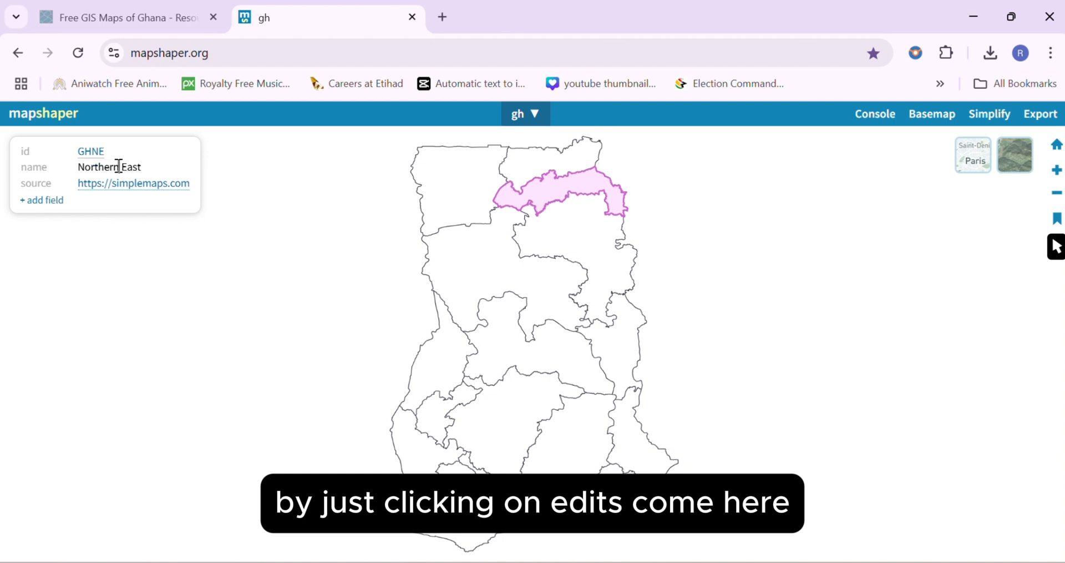
{"action": "key", "text": "BackSpace"}
{"action": "key", "text": "BackSpace"}
{"action": "key", "text": "BackSpace"}
{"action": "left_click", "coordinate": [91, 249]}
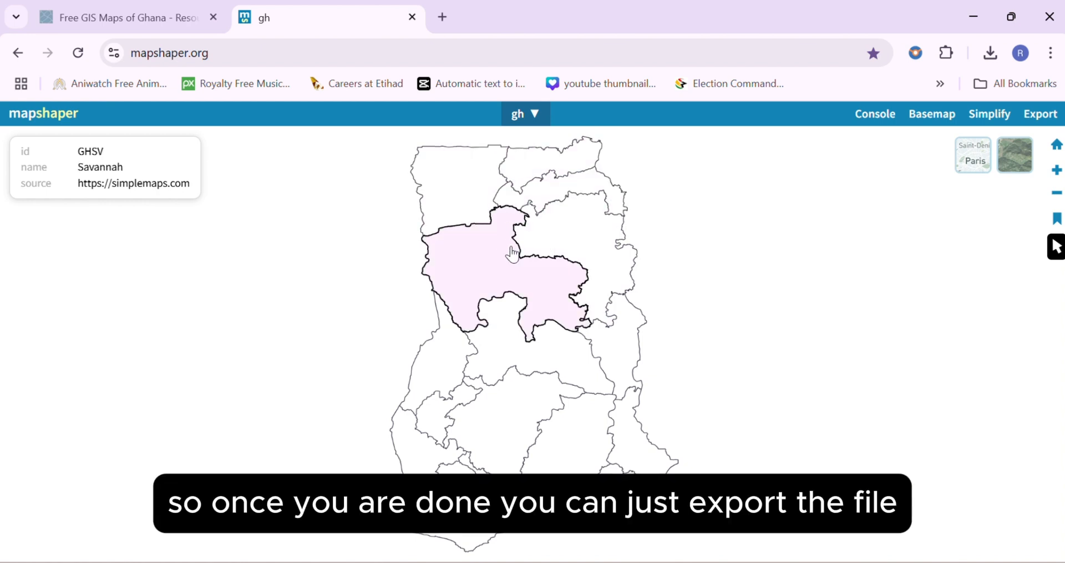
Export only the gh layer in TopoJSON format, with all other layers deselected
{"action": "left_click", "coordinate": [1036, 128]}
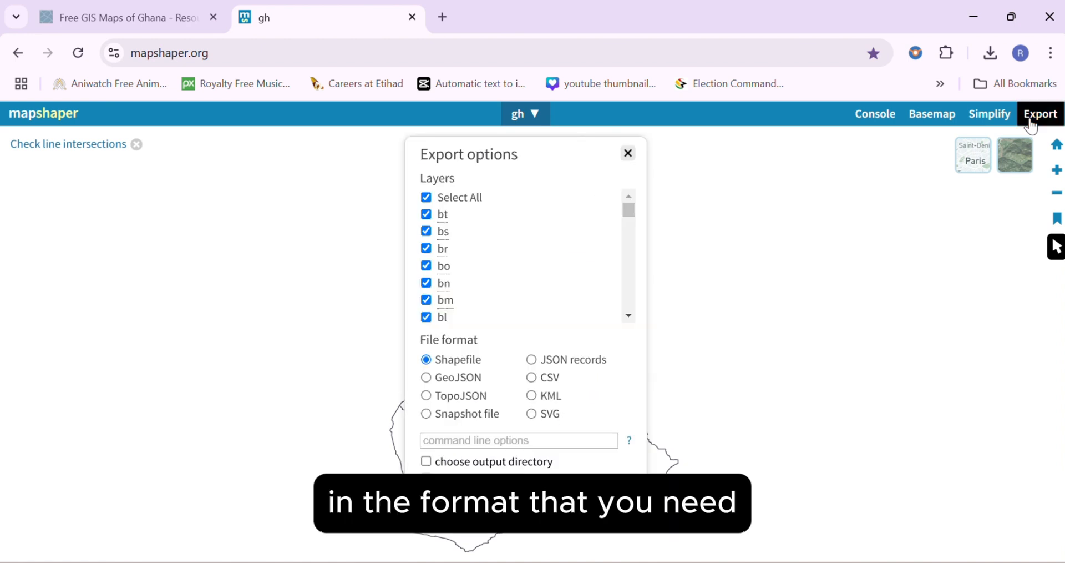
{"action": "left_click", "coordinate": [428, 200]}
{"action": "scroll", "coordinate": [438, 222], "scroll_direction": "down", "scroll_amount": 10}
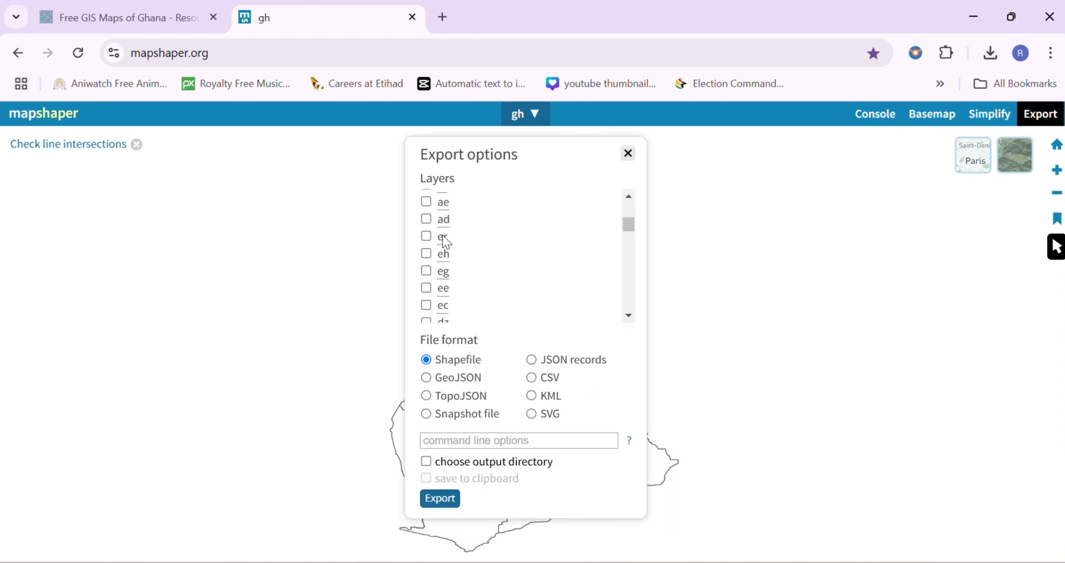
{"action": "scroll", "coordinate": [465, 261], "scroll_direction": "down", "scroll_amount": 10}
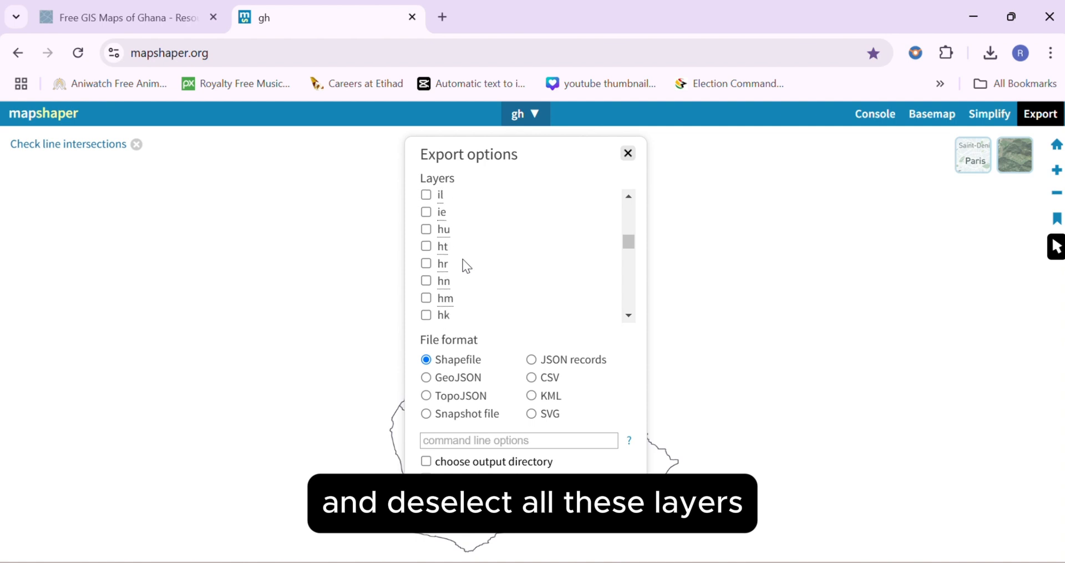
{"action": "scroll", "coordinate": [463, 259], "scroll_direction": "down", "scroll_amount": 5}
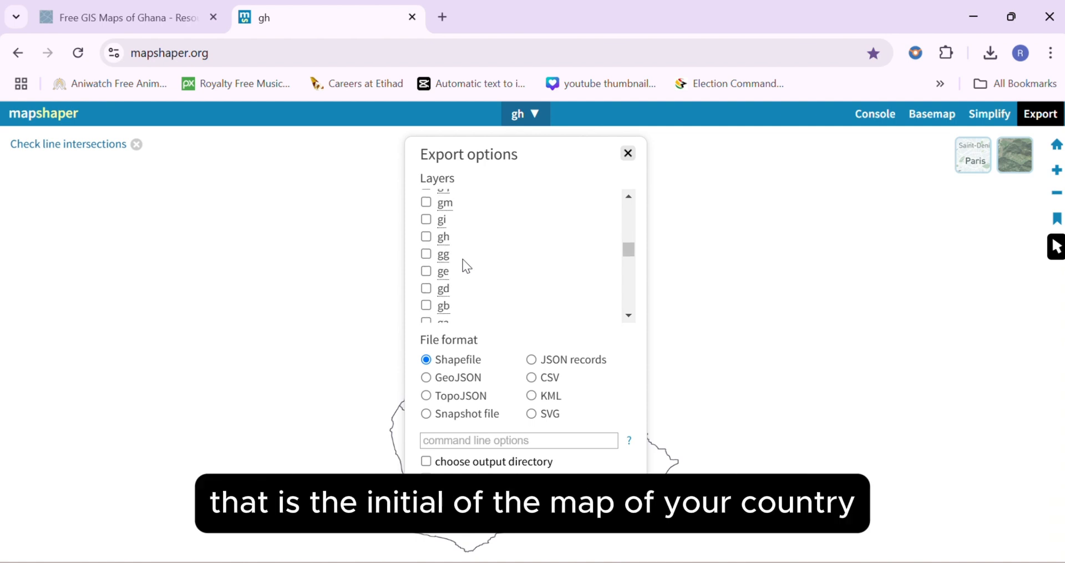
{"action": "left_click", "coordinate": [424, 237]}
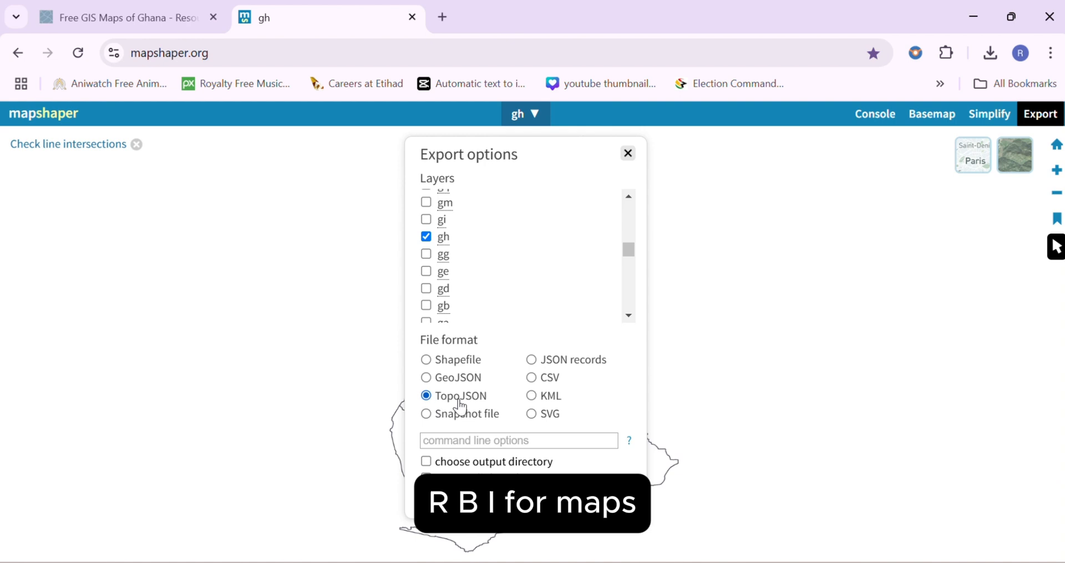
{"action": "left_click", "coordinate": [439, 498]}
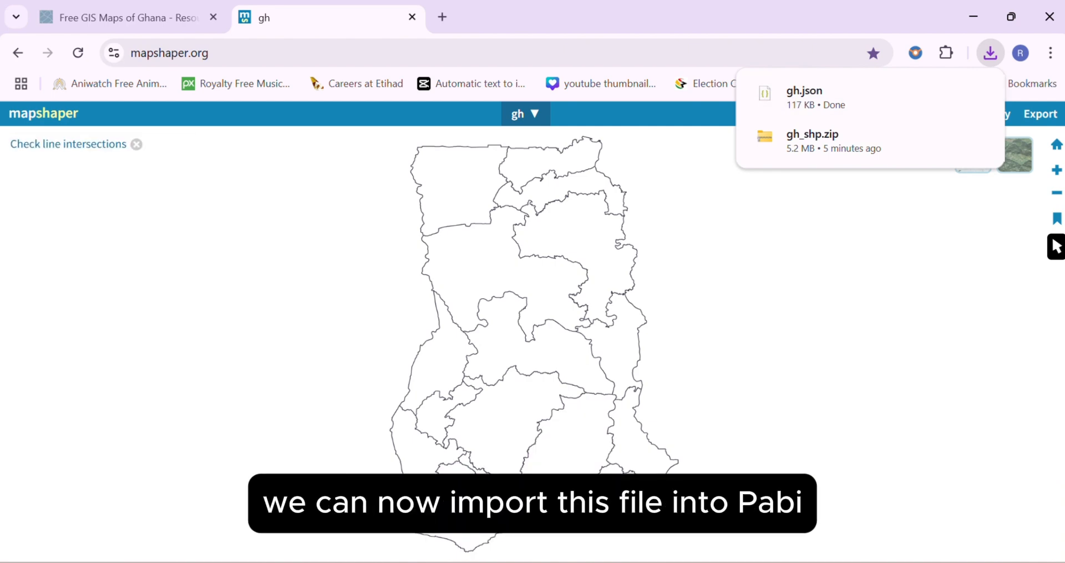
Switch to the Power BI report, load gh.json from Downloads as the shape map's custom map, and extend the visual up to the header banner
{"action": "mouse_move", "coordinate": [468, 561]}
{"action": "left_click", "coordinate": [509, 523]}
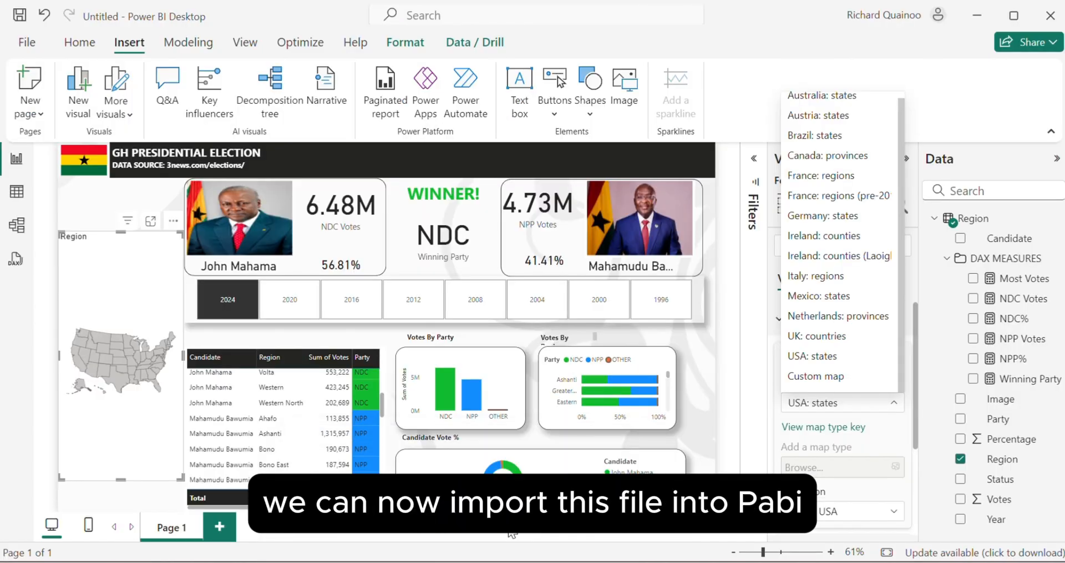
{"action": "left_click", "coordinate": [800, 385]}
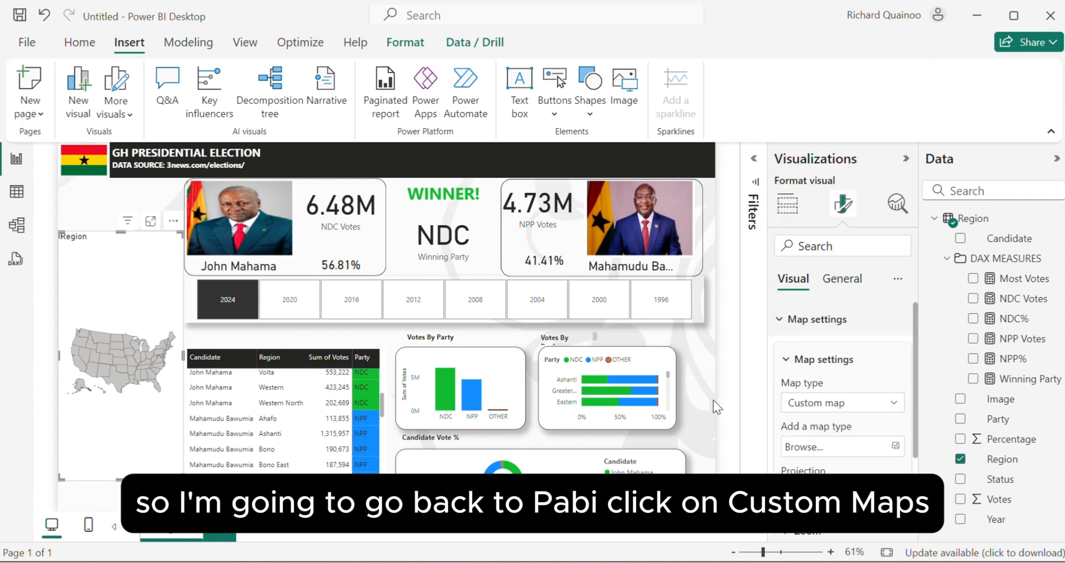
{"action": "left_click", "coordinate": [837, 445]}
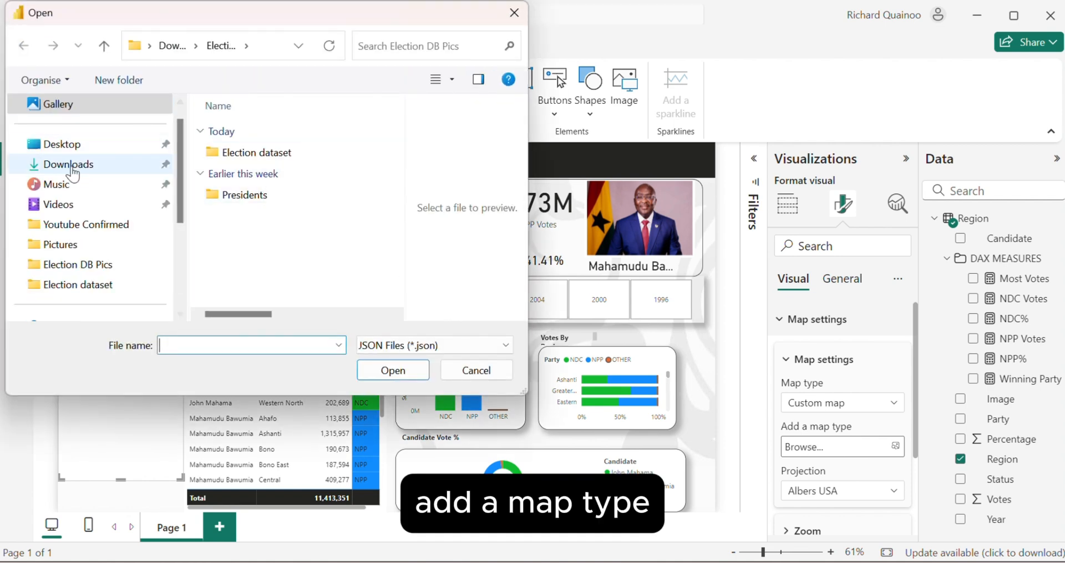
{"action": "left_click", "coordinate": [69, 165]}
{"action": "left_click", "coordinate": [235, 151]}
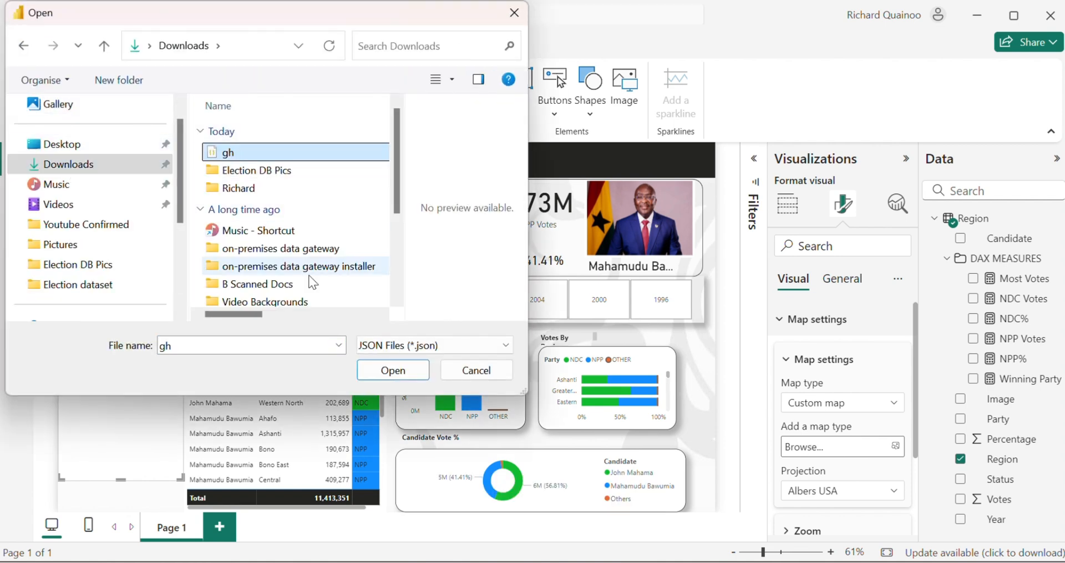
{"action": "left_click", "coordinate": [373, 371]}
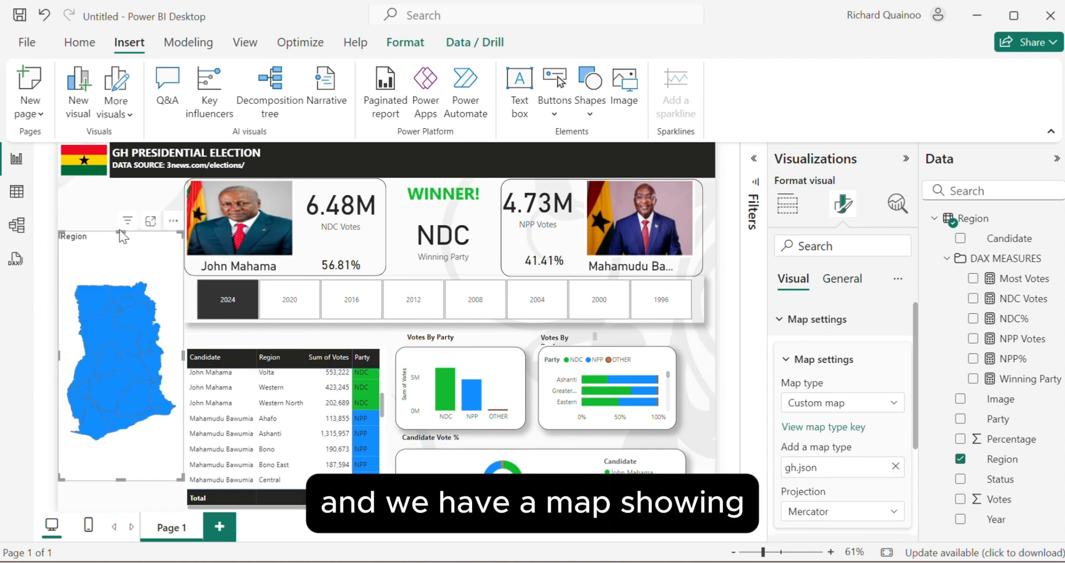
{"action": "left_click_drag", "start_coordinate": [119, 232], "coordinate": [131, 182]}
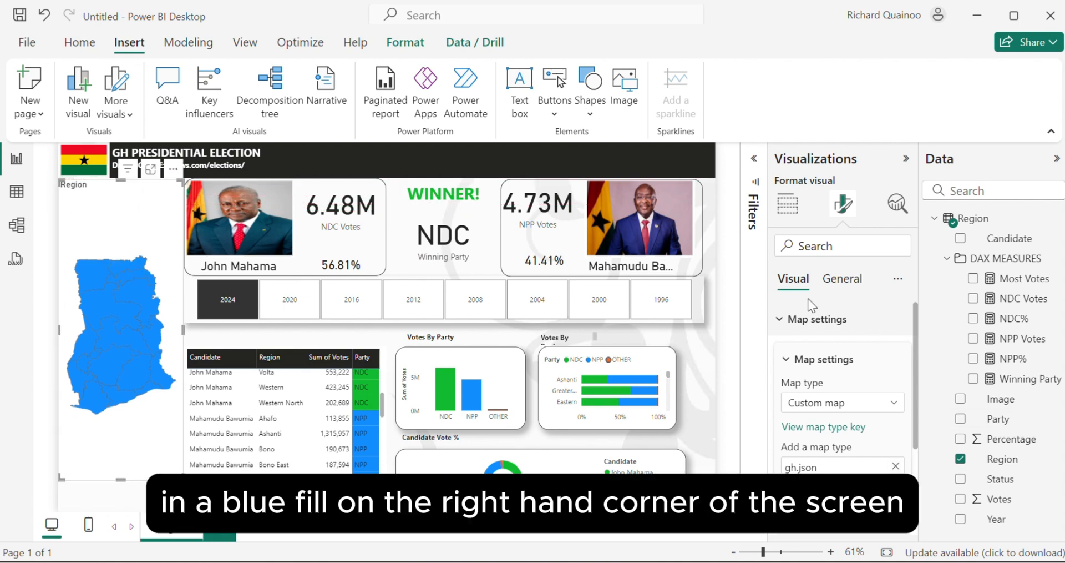
{"action": "left_click", "coordinate": [836, 289]}
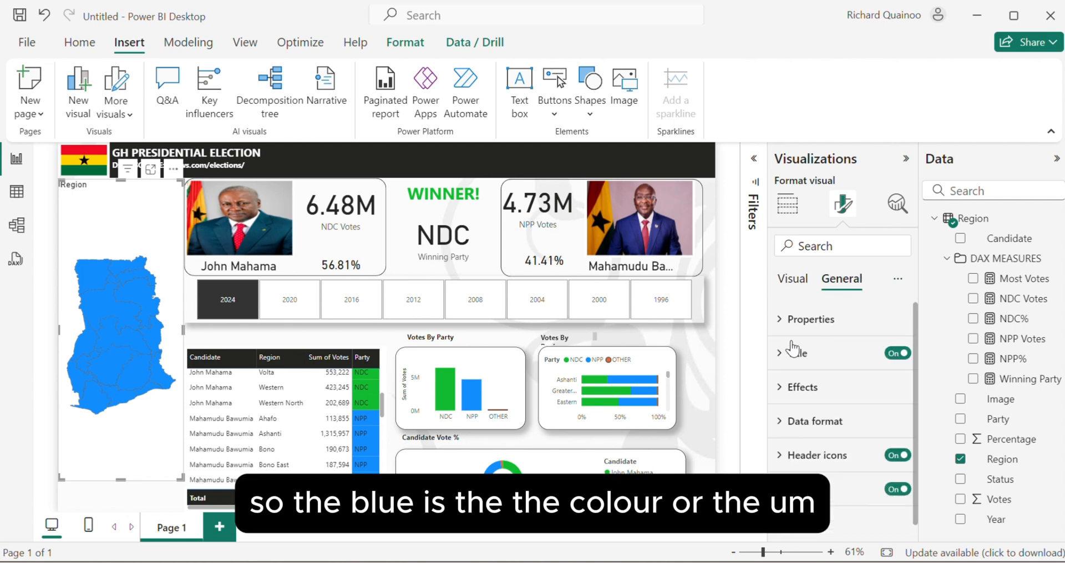
{"action": "left_click", "coordinate": [793, 398]}
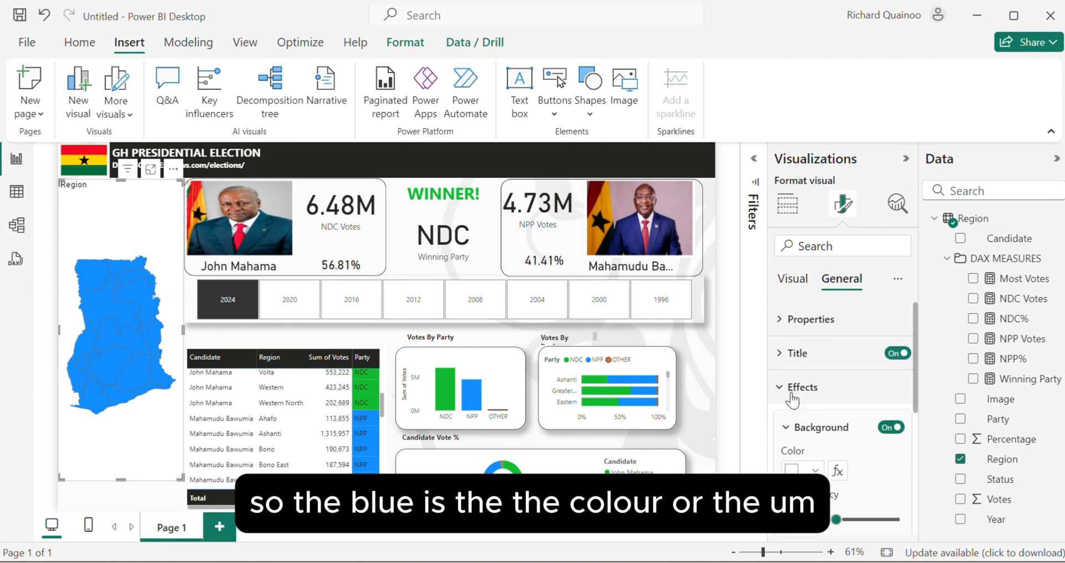
{"action": "left_click", "coordinate": [794, 389]}
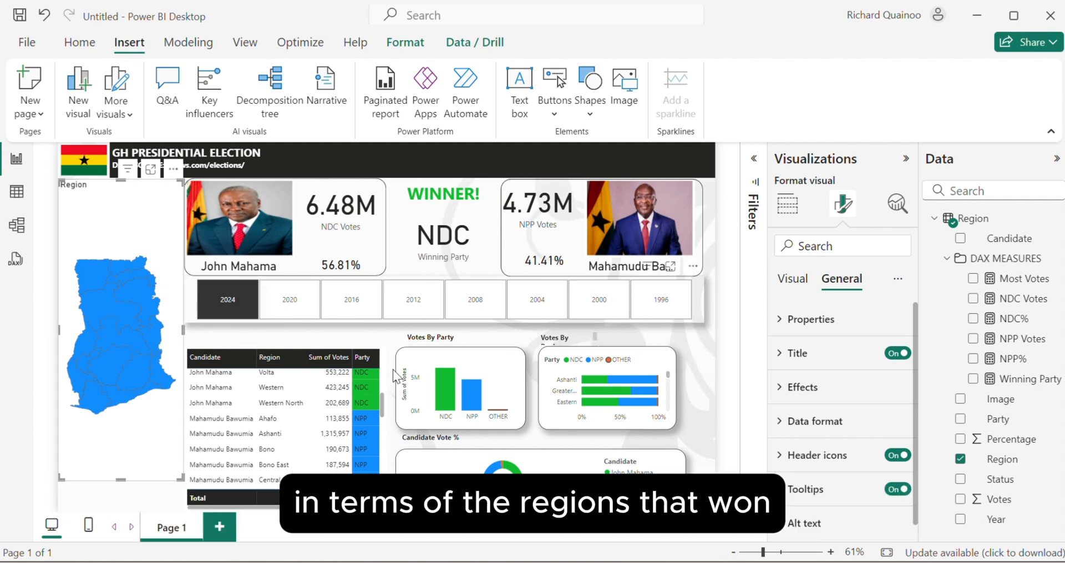
{"action": "left_click", "coordinate": [799, 387]}
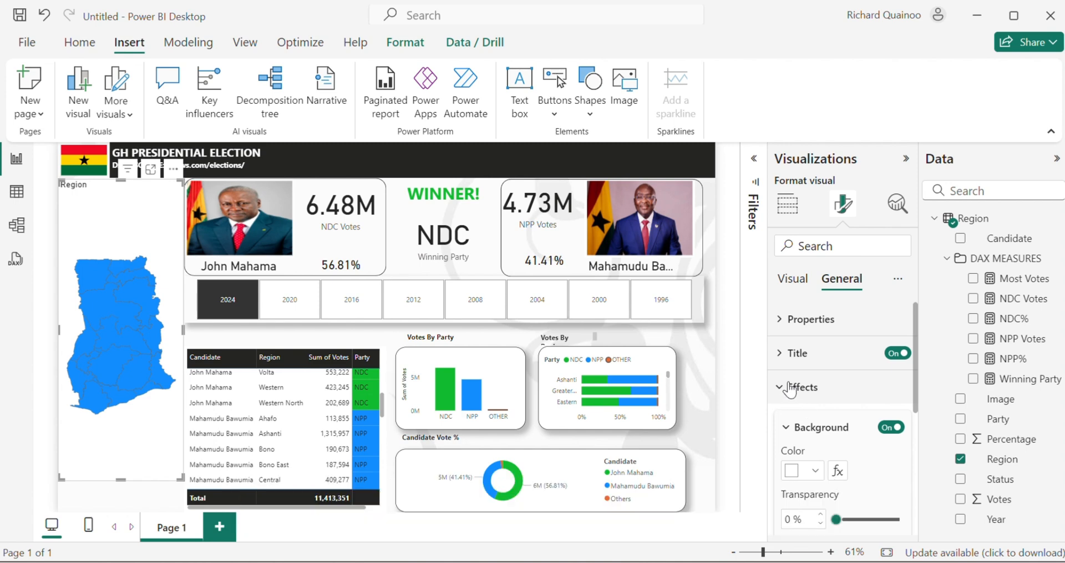
{"action": "left_click", "coordinate": [792, 388]}
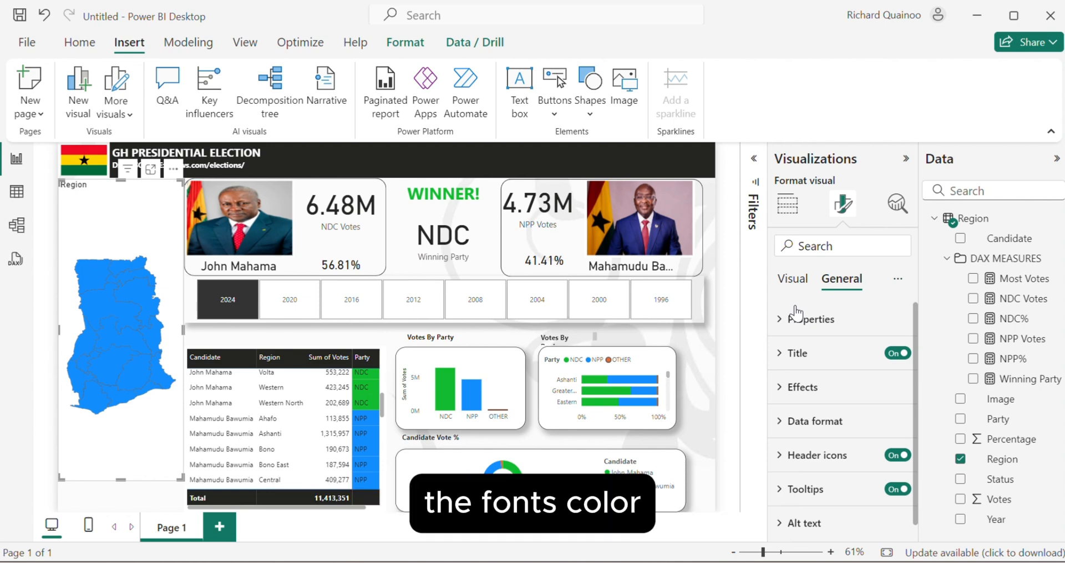
{"action": "left_click", "coordinate": [798, 280]}
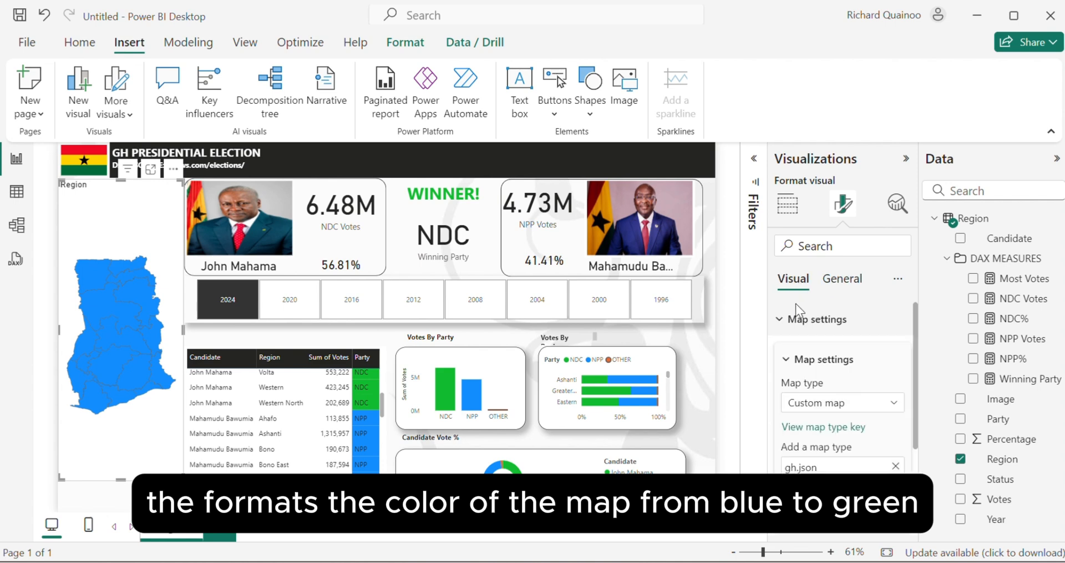
Change the default fill colour of the Ghana shape map to the recent green
{"action": "scroll", "coordinate": [809, 396], "scroll_direction": "down", "scroll_amount": 3}
{"action": "scroll", "coordinate": [809, 397], "scroll_direction": "up", "scroll_amount": 3}
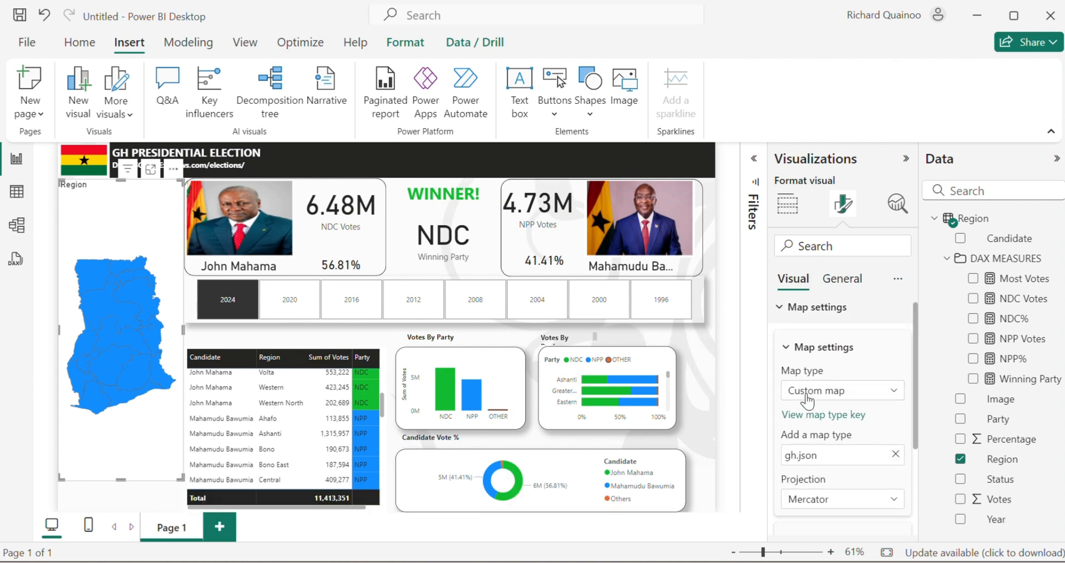
{"action": "scroll", "coordinate": [809, 397], "scroll_direction": "down", "scroll_amount": 3}
{"action": "left_click", "coordinate": [807, 518]}
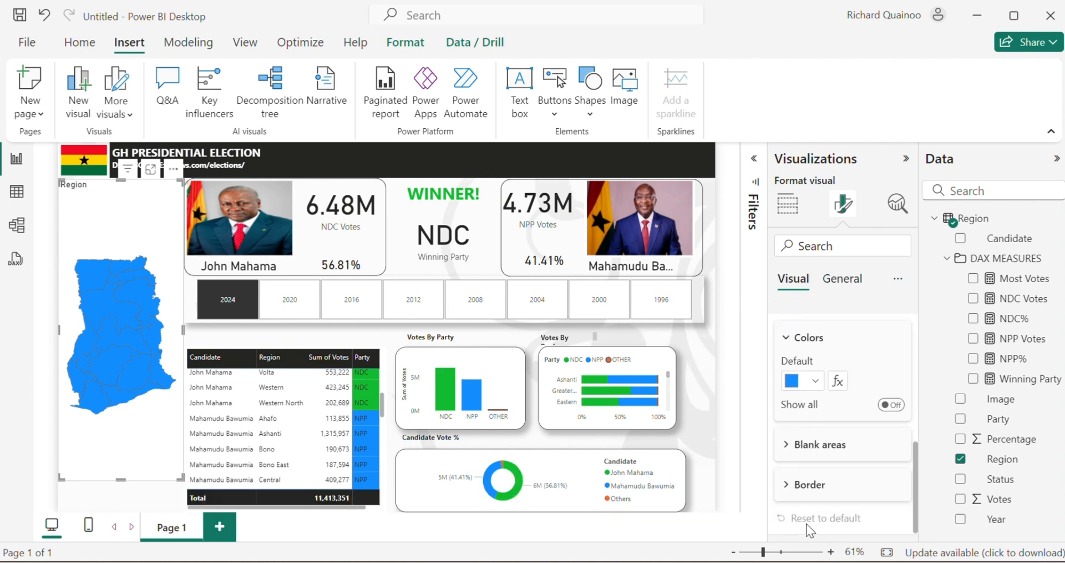
{"action": "left_click", "coordinate": [815, 381]}
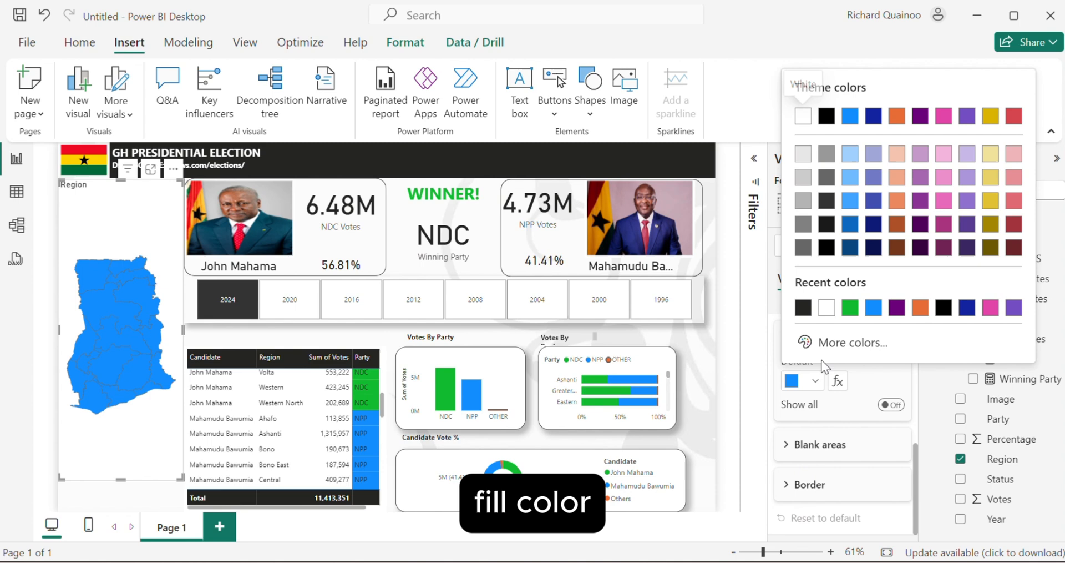
{"action": "left_click", "coordinate": [849, 307]}
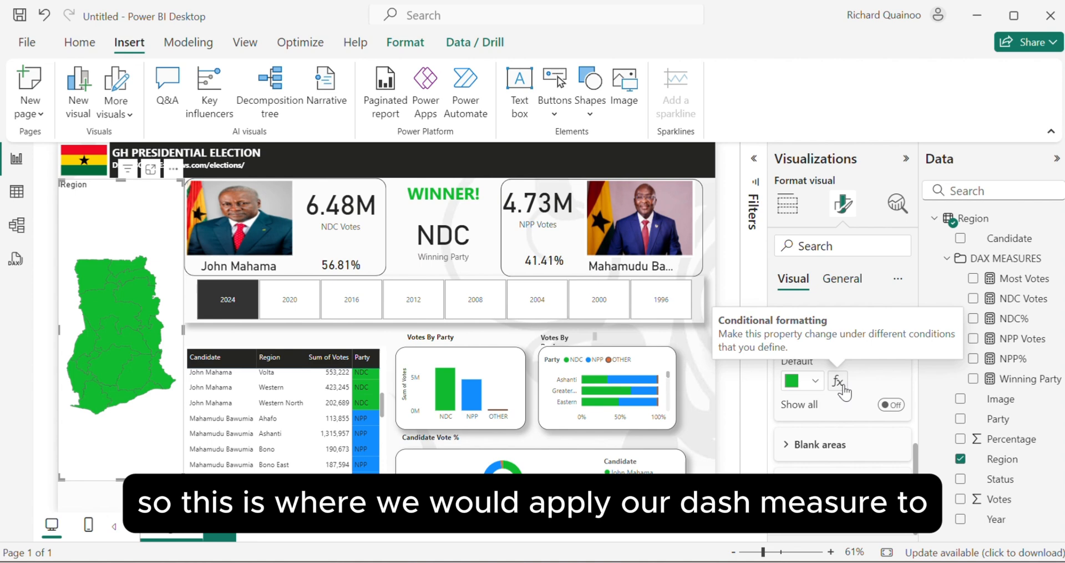
{"action": "right_click", "coordinate": [995, 258]}
{"action": "left_click", "coordinate": [910, 272]}
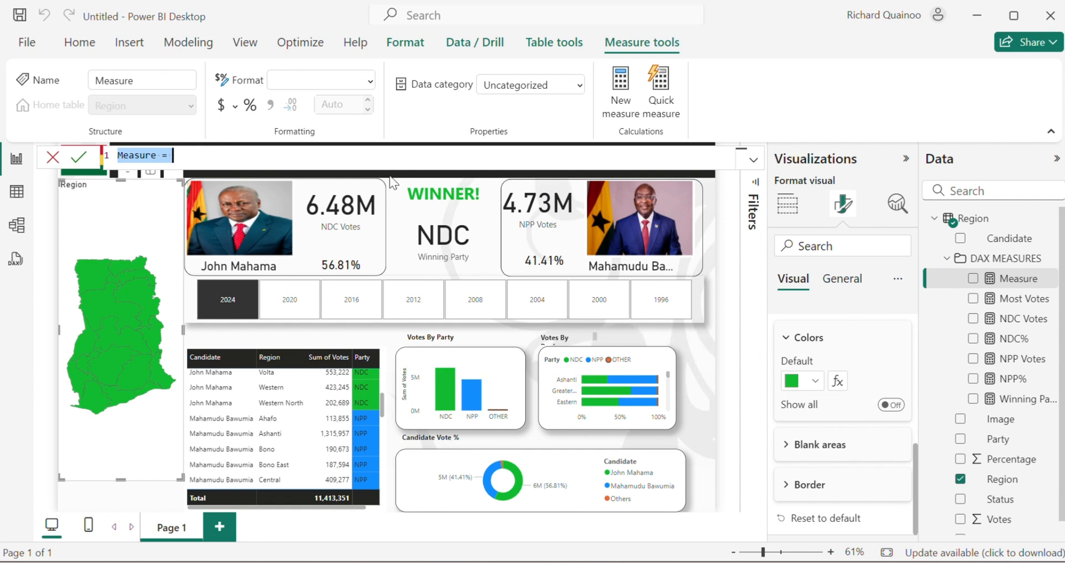
{"action": "left_click", "coordinate": [52, 156]}
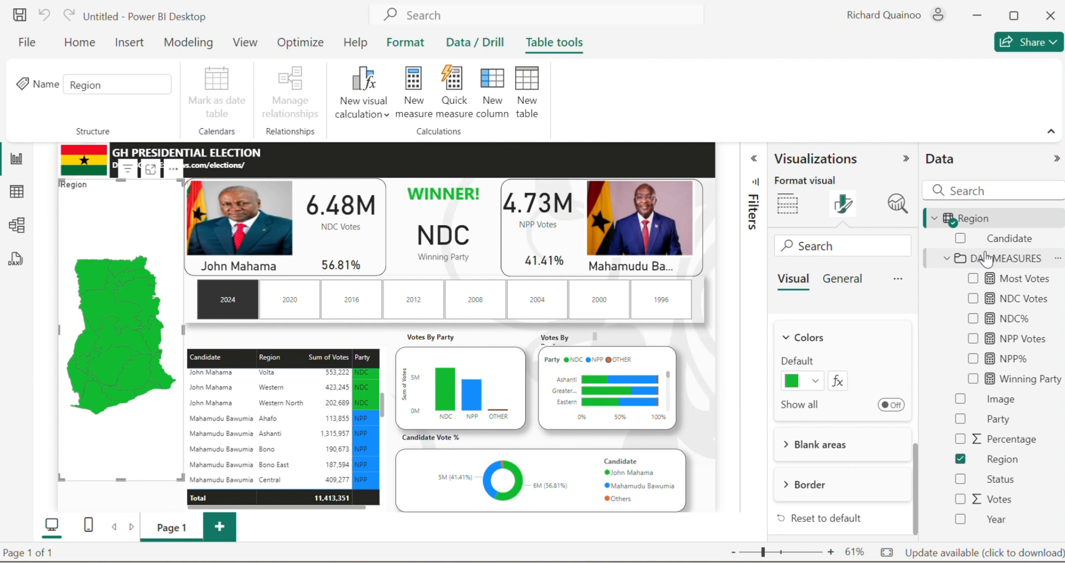
Create a measure named MAP COLOR in the DAX MEASURES folder, beginning with an IF test of [NDC Votes]>[NPP Votes]
{"action": "right_click", "coordinate": [987, 258]}
{"action": "left_click", "coordinate": [948, 263]}
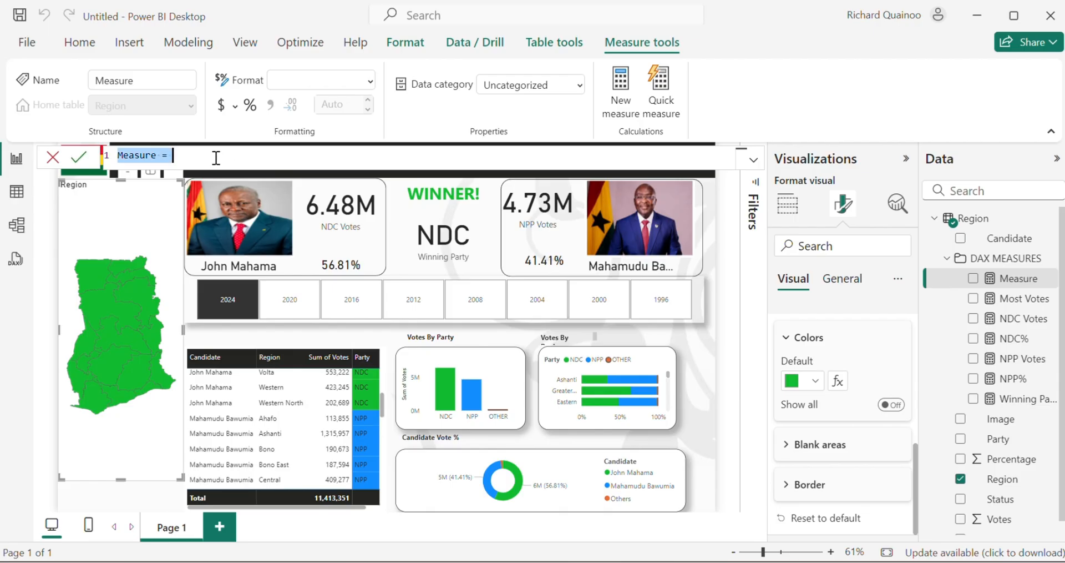
{"action": "type", "text": "MAP COLOR"}
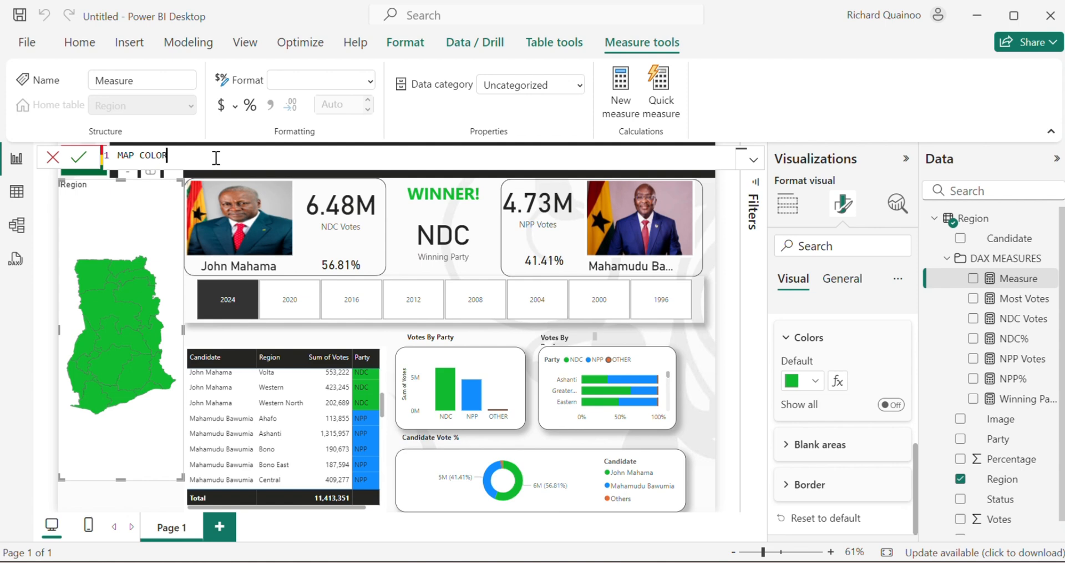
{"action": "type", "text": " = "}
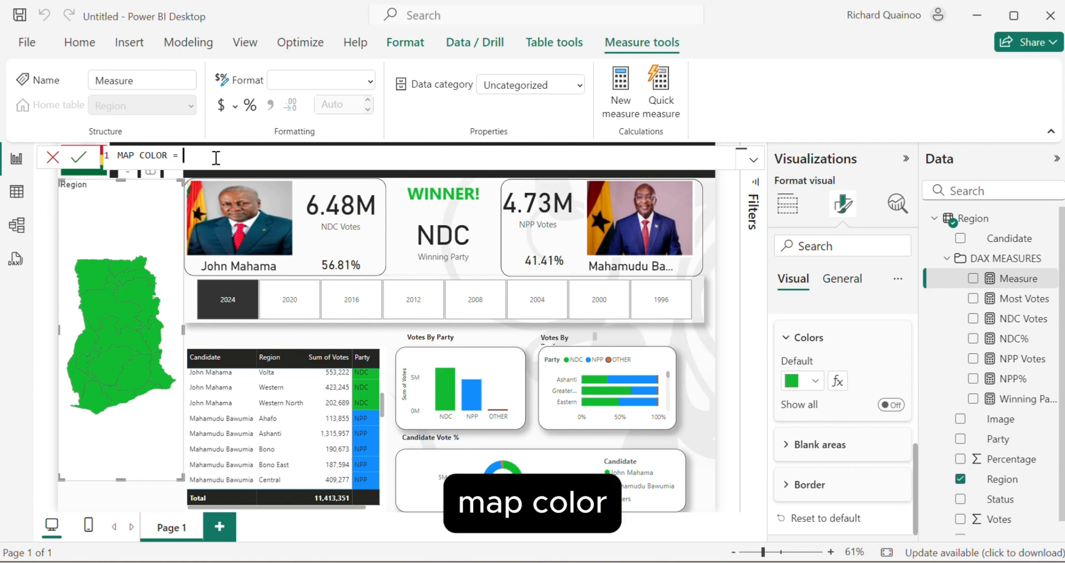
{"action": "type", "text": "IF"}
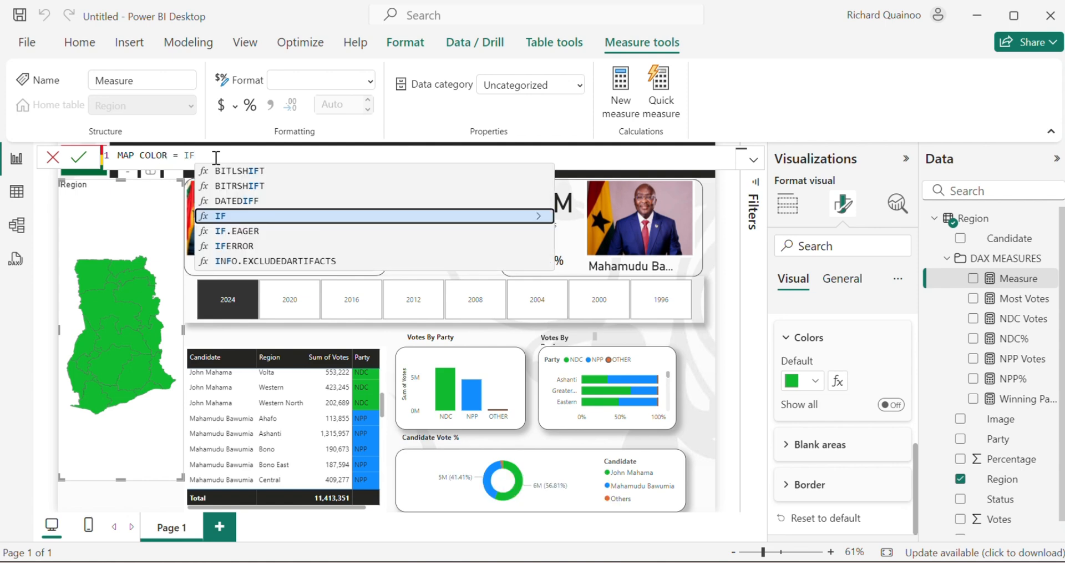
{"action": "left_click", "coordinate": [223, 217]}
{"action": "type", "text": "NDC"}
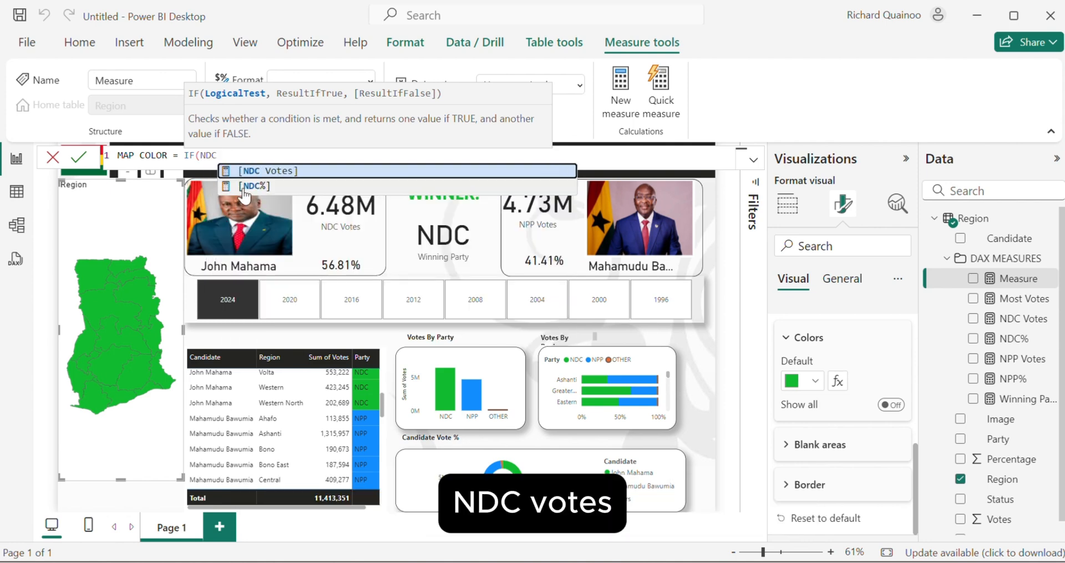
{"action": "left_click", "coordinate": [261, 171]}
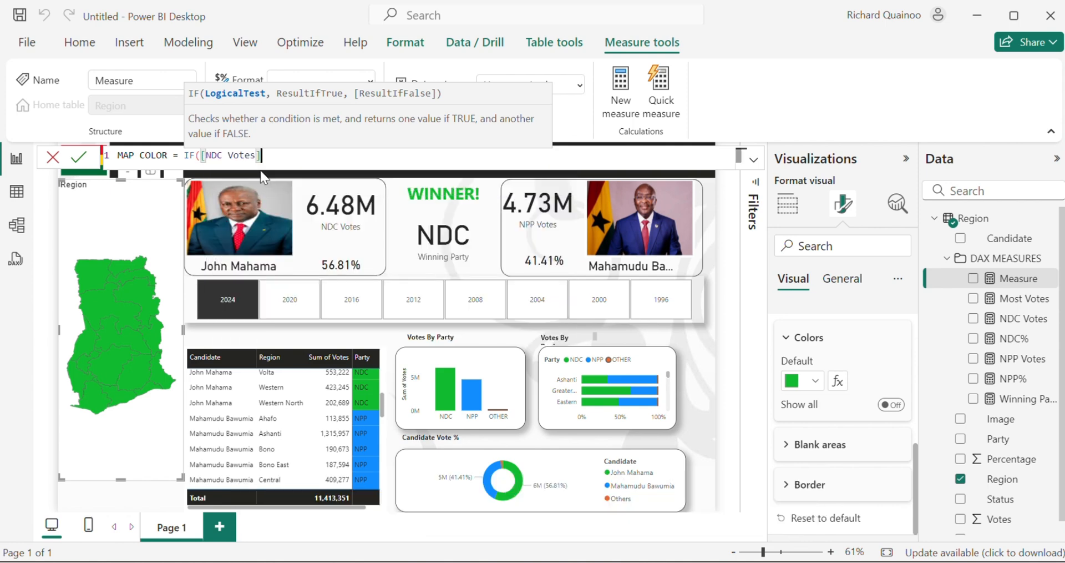
{"action": "type", "text": ">NPP"}
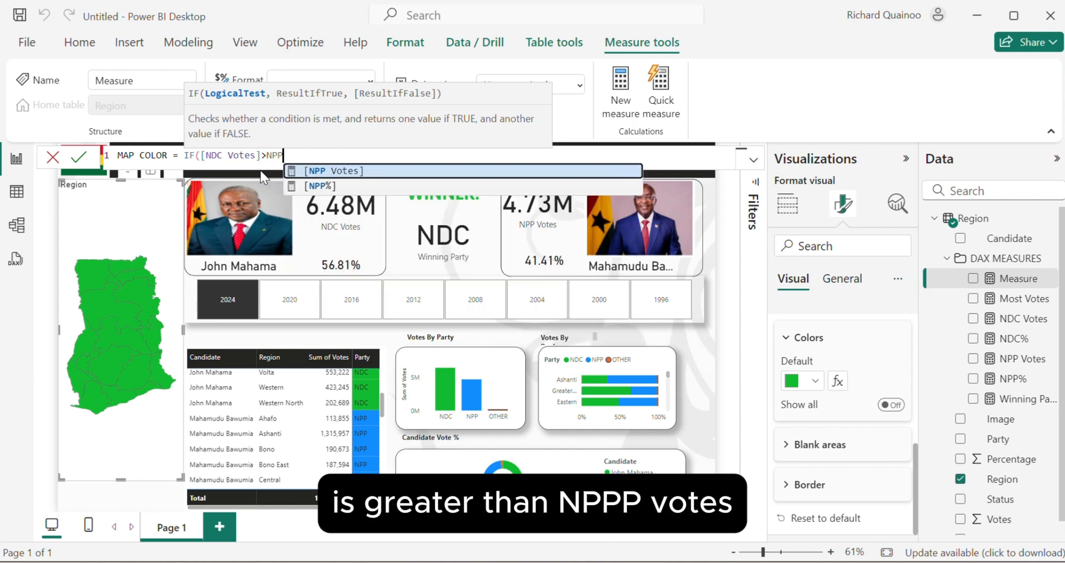
{"action": "left_click", "coordinate": [311, 171]}
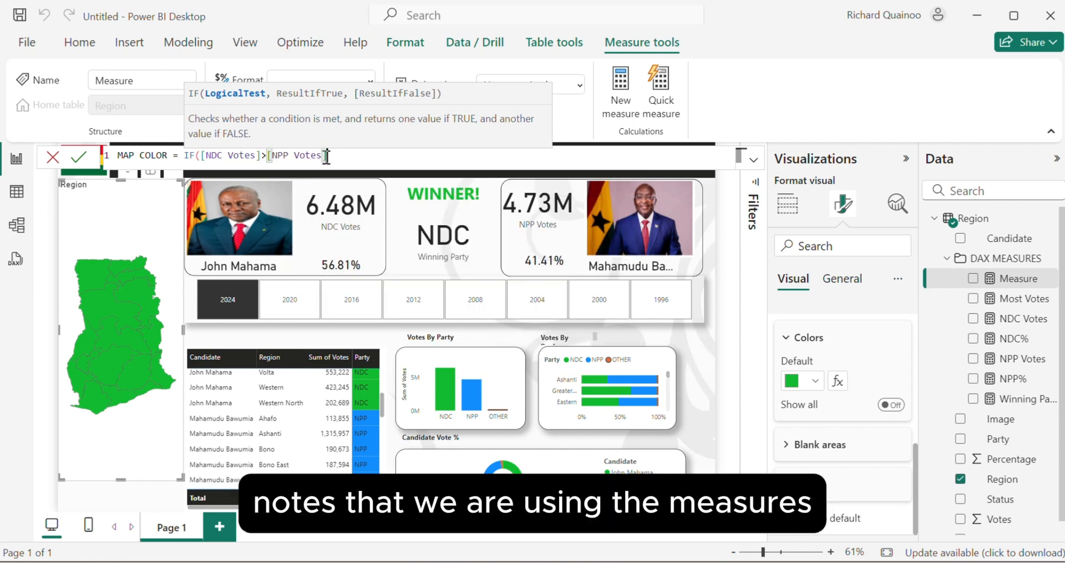
Complete the IF with "#12BBB31" as the true result and "#41A4FF" as the false result, checking the colour notes, and commit the measure
{"action": "type", "text": ","}
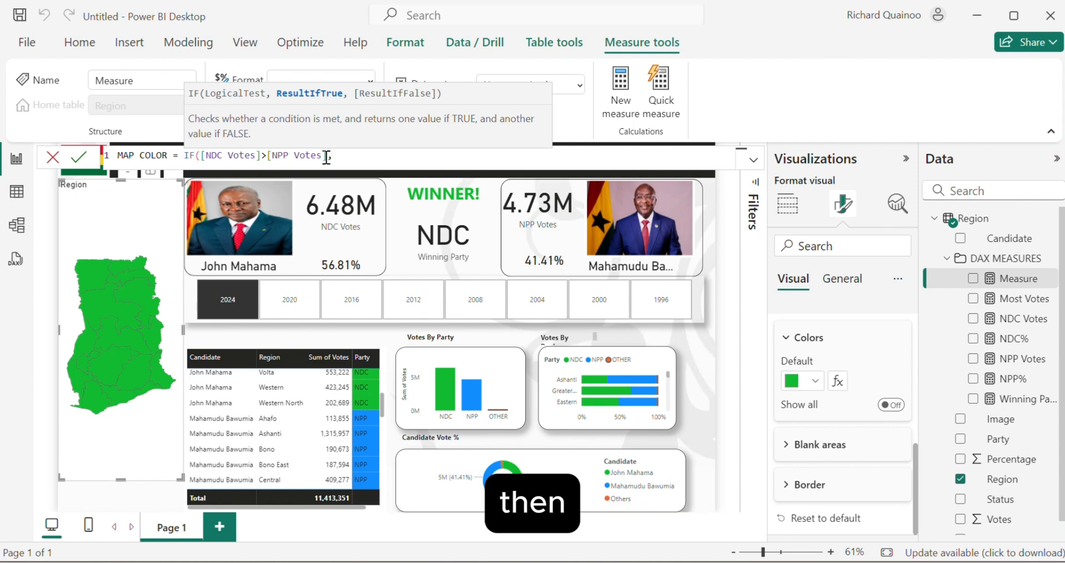
{"action": "type", "text": "\""}
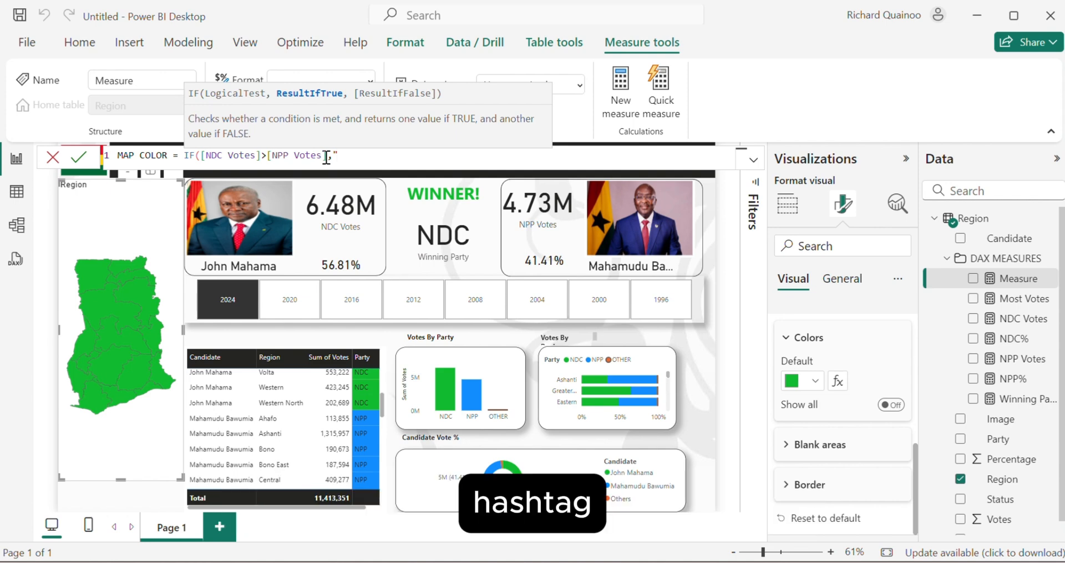
{"action": "type", "text": "#"}
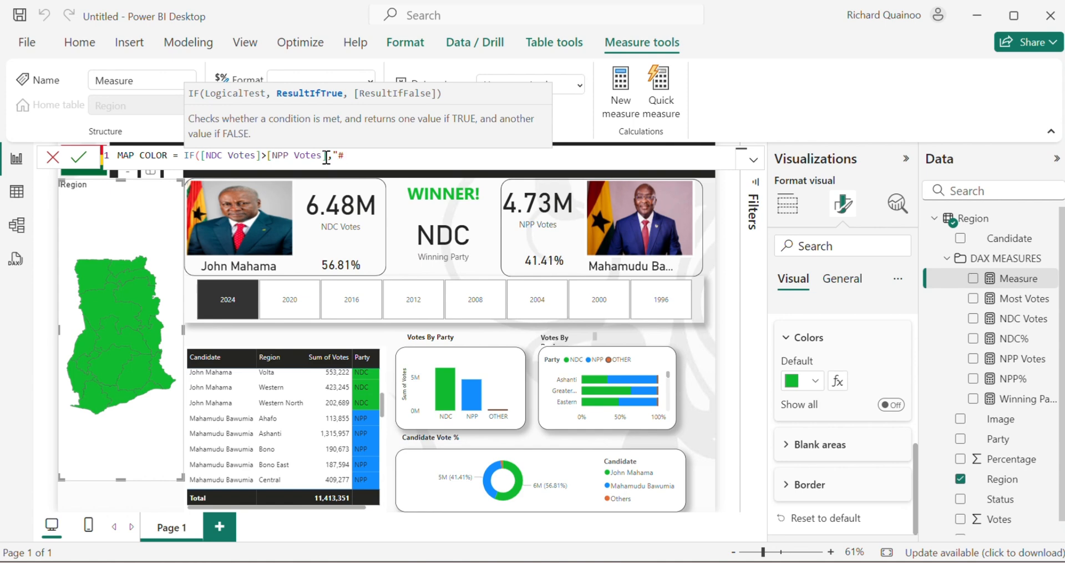
{"action": "type", "text": "12BBB31"}
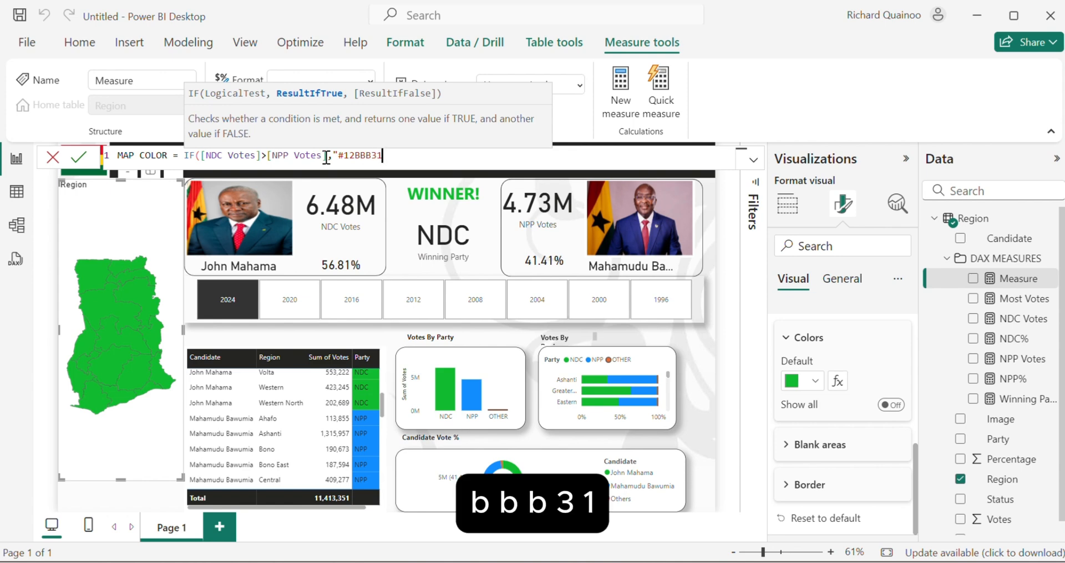
{"action": "type", "text": "\",\""}
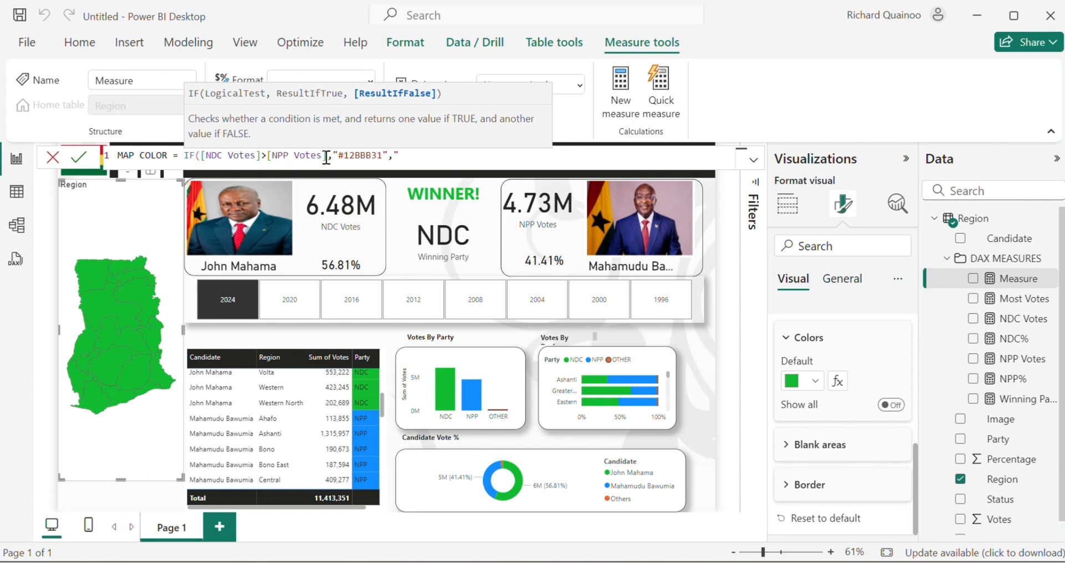
{"action": "type", "text": "#41A4FF"}
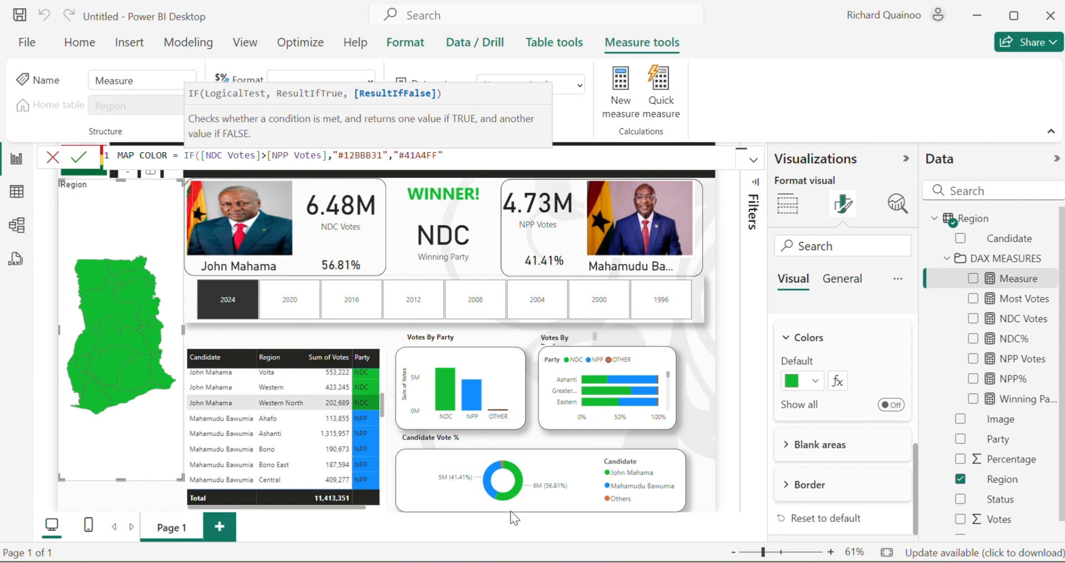
{"action": "mouse_move", "coordinate": [542, 560]}
{"action": "left_click", "coordinate": [542, 499]}
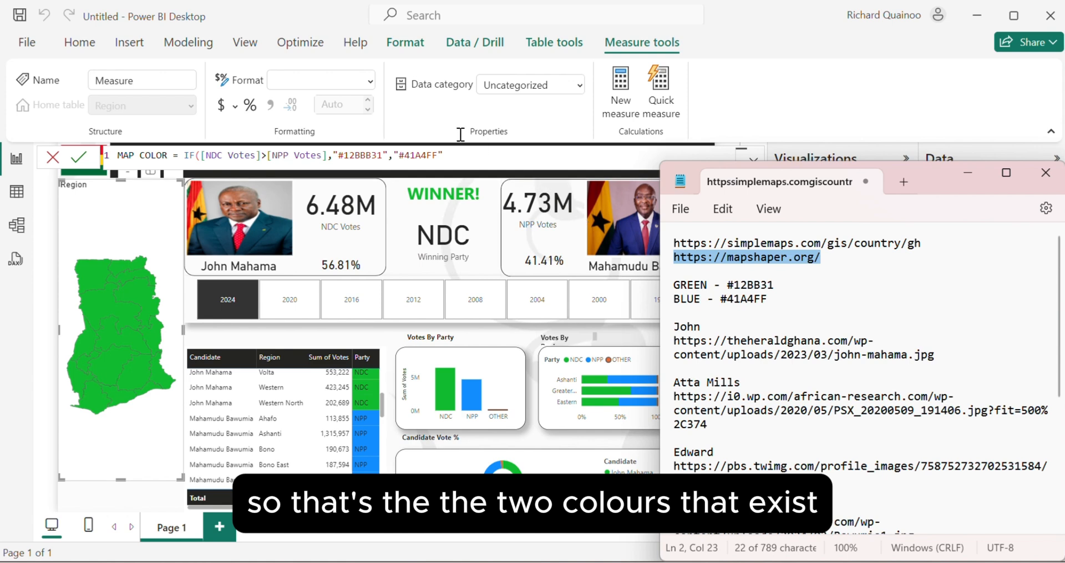
{"action": "left_click", "coordinate": [455, 159]}
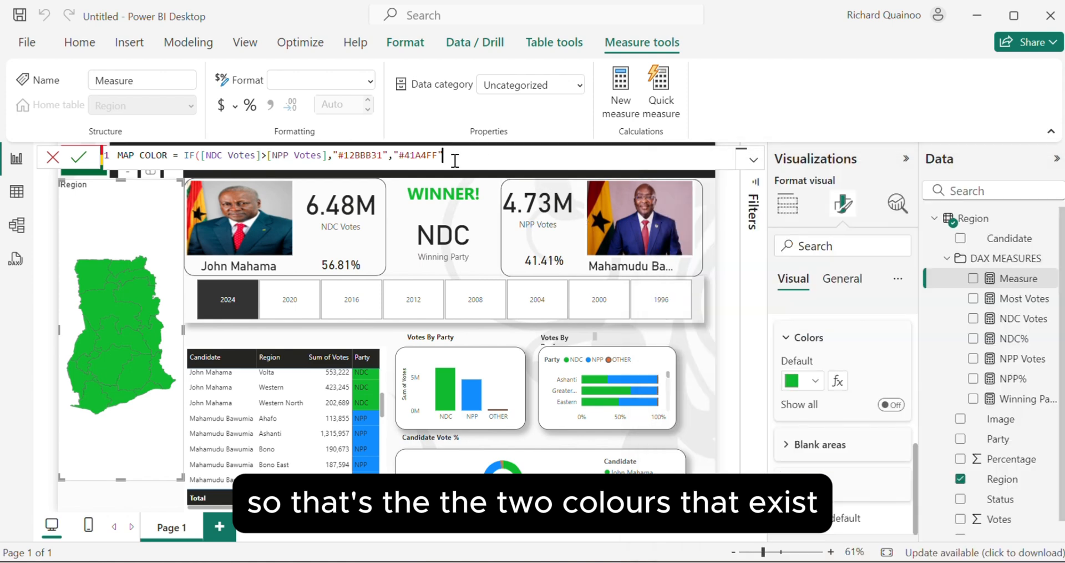
{"action": "type", "text": ")"}
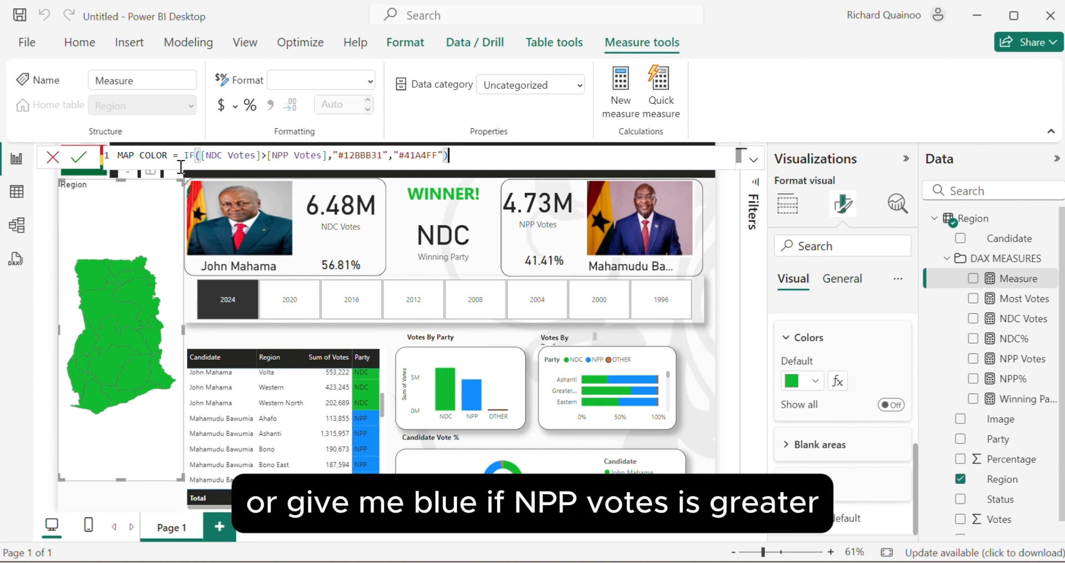
{"action": "left_click", "coordinate": [78, 158]}
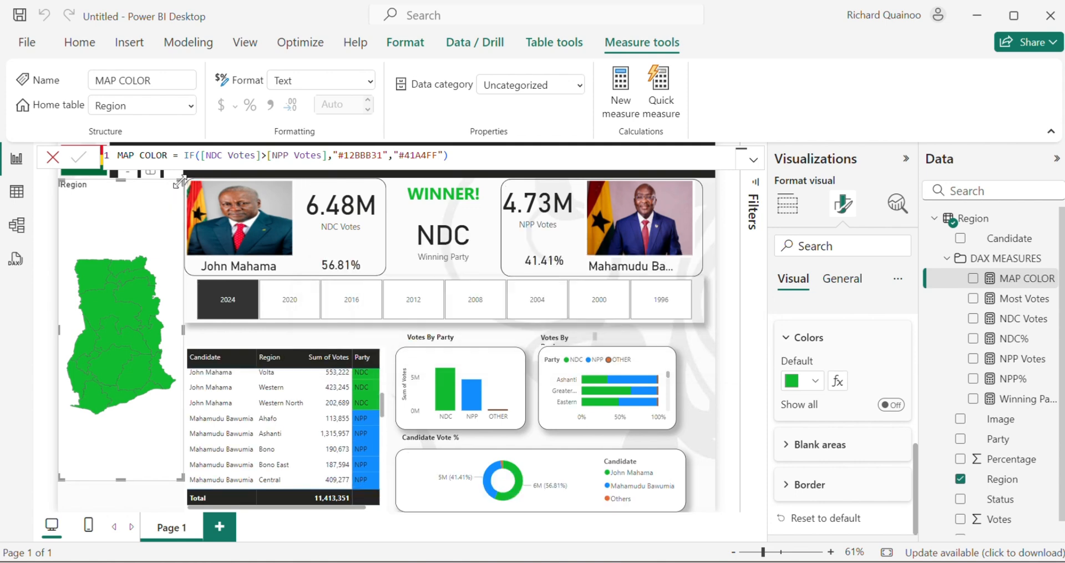
Turn off the shape map's background and title
{"action": "left_click", "coordinate": [840, 279]}
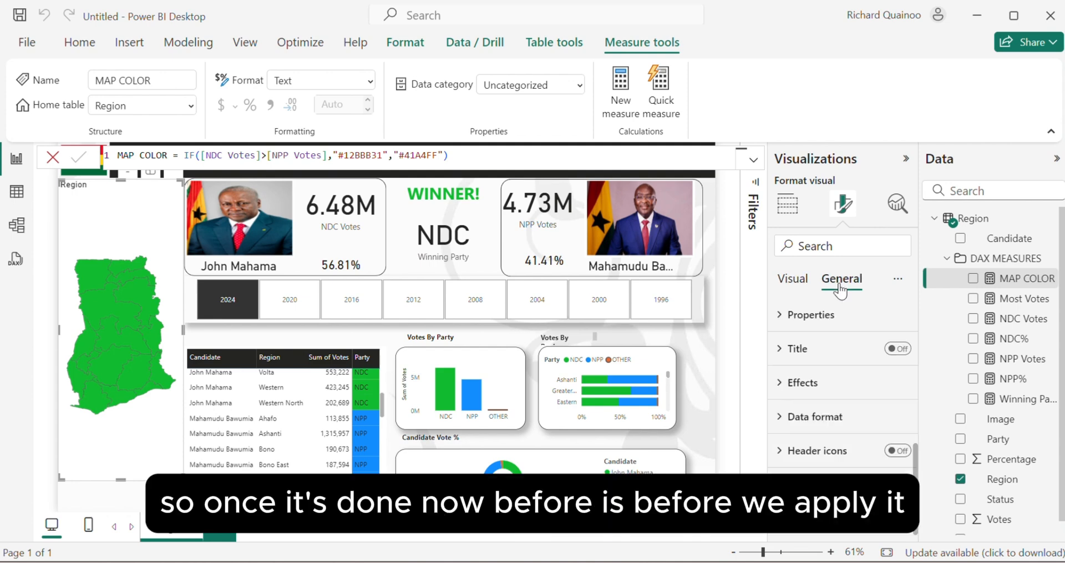
{"action": "left_click", "coordinate": [832, 387]}
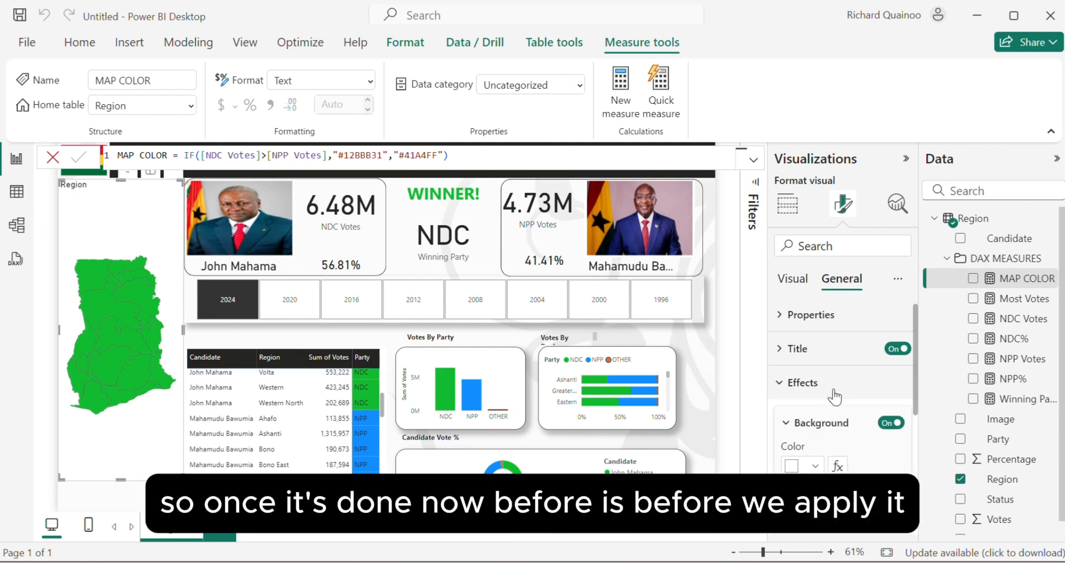
{"action": "left_click", "coordinate": [882, 424]}
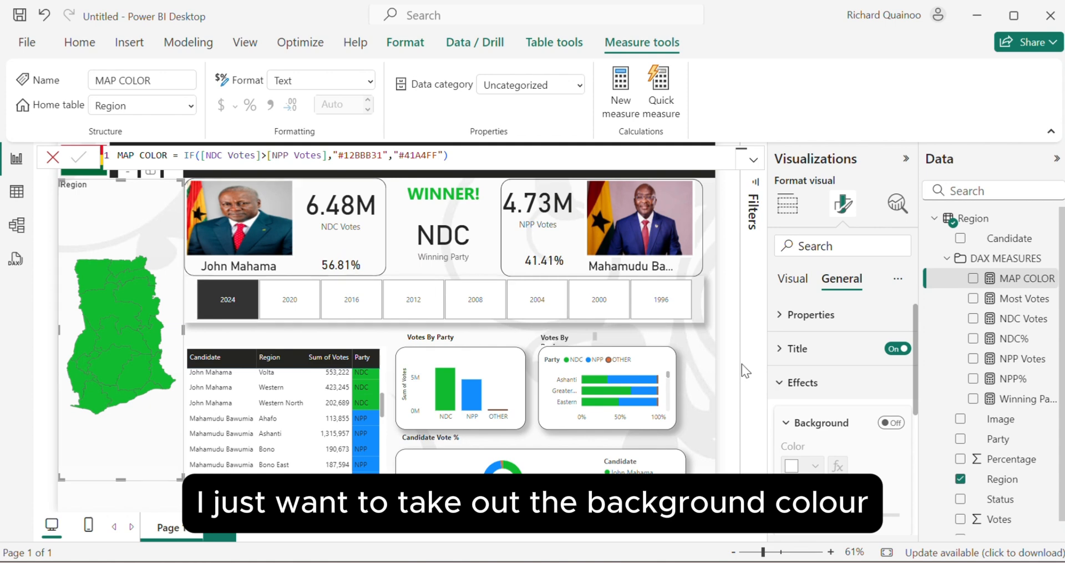
{"action": "left_click", "coordinate": [904, 349]}
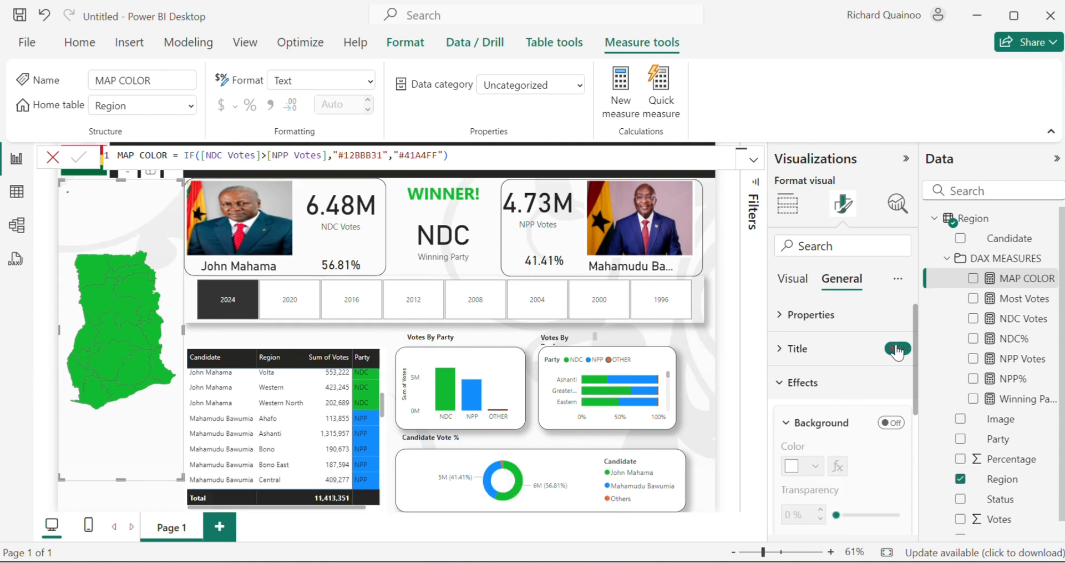
Apply conditional formatting to the shape map's default fill colour, using the Field value style based on the MAP COLOR measure
{"action": "left_click", "coordinate": [795, 280]}
{"action": "scroll", "coordinate": [836, 453], "scroll_direction": "down", "scroll_amount": 5}
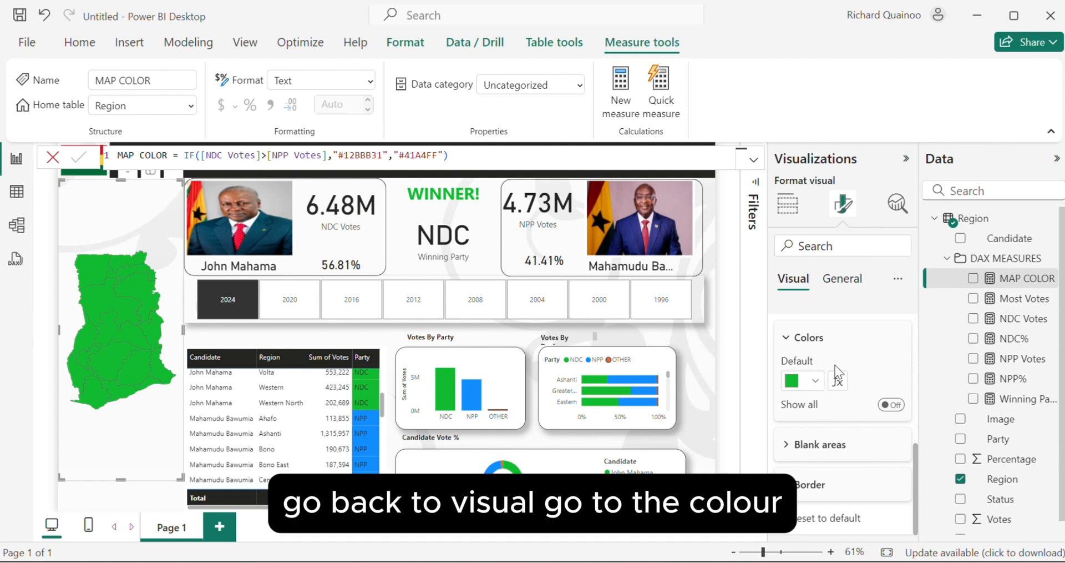
{"action": "left_click", "coordinate": [838, 381]}
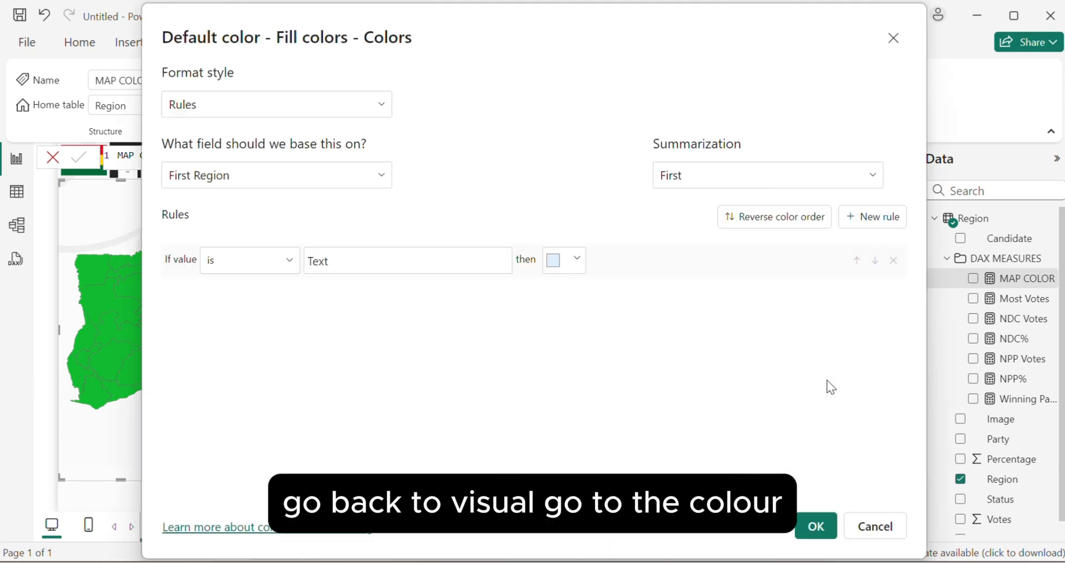
{"action": "left_click", "coordinate": [274, 102]}
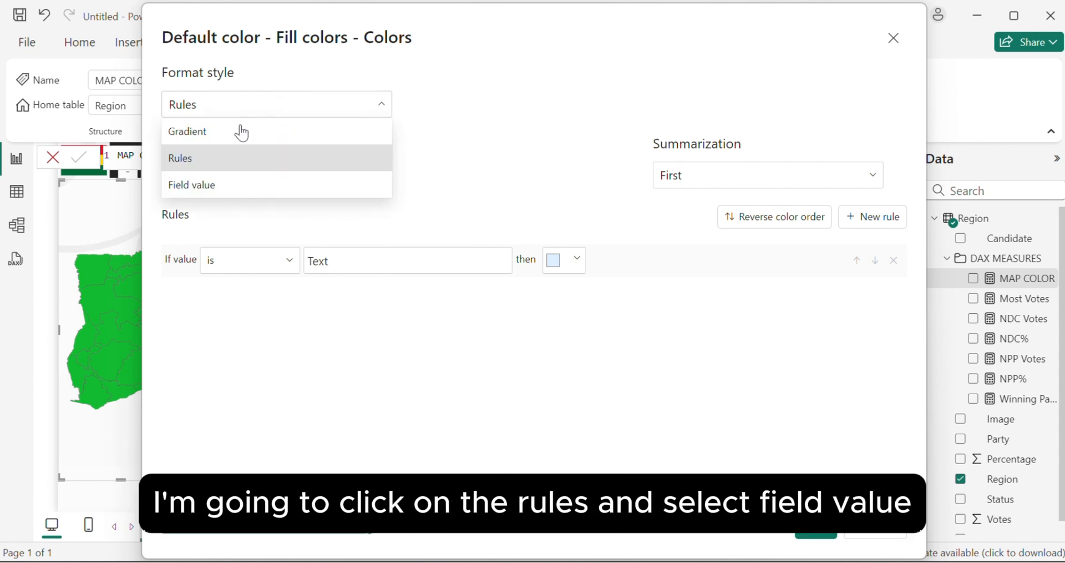
{"action": "left_click", "coordinate": [192, 189]}
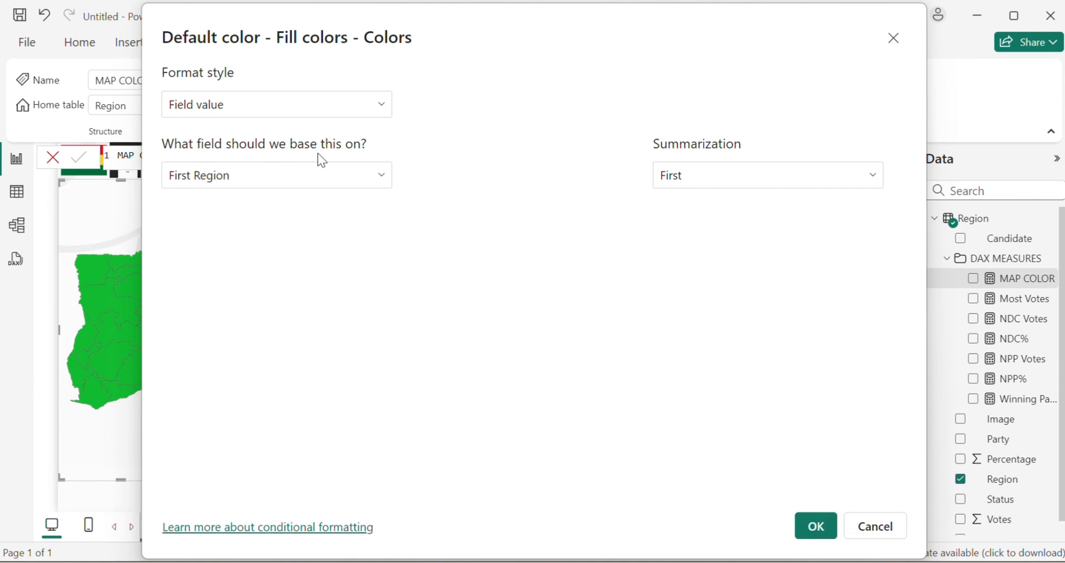
{"action": "left_click", "coordinate": [344, 175]}
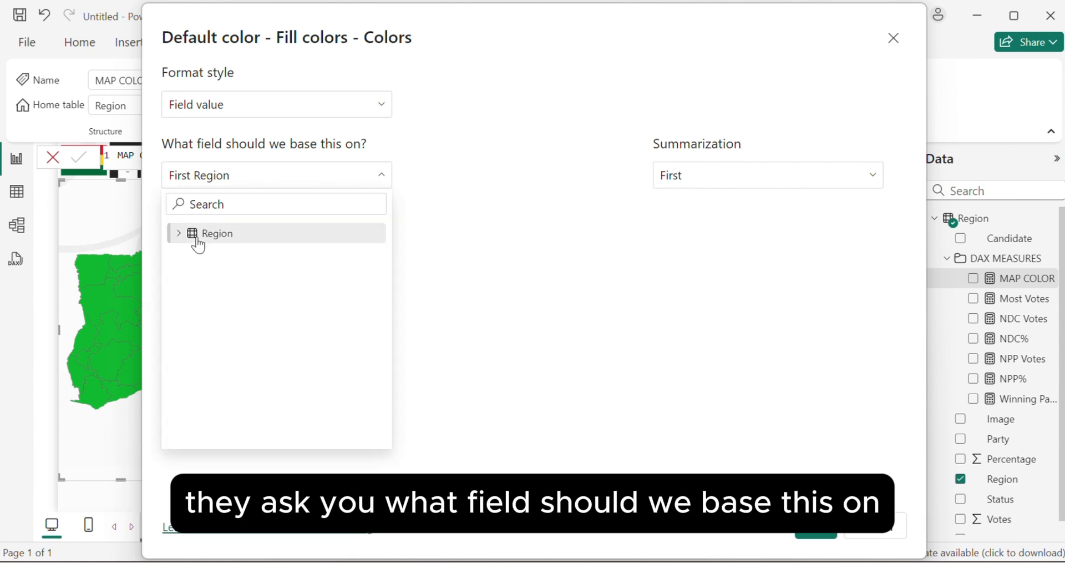
{"action": "left_click", "coordinate": [179, 233]}
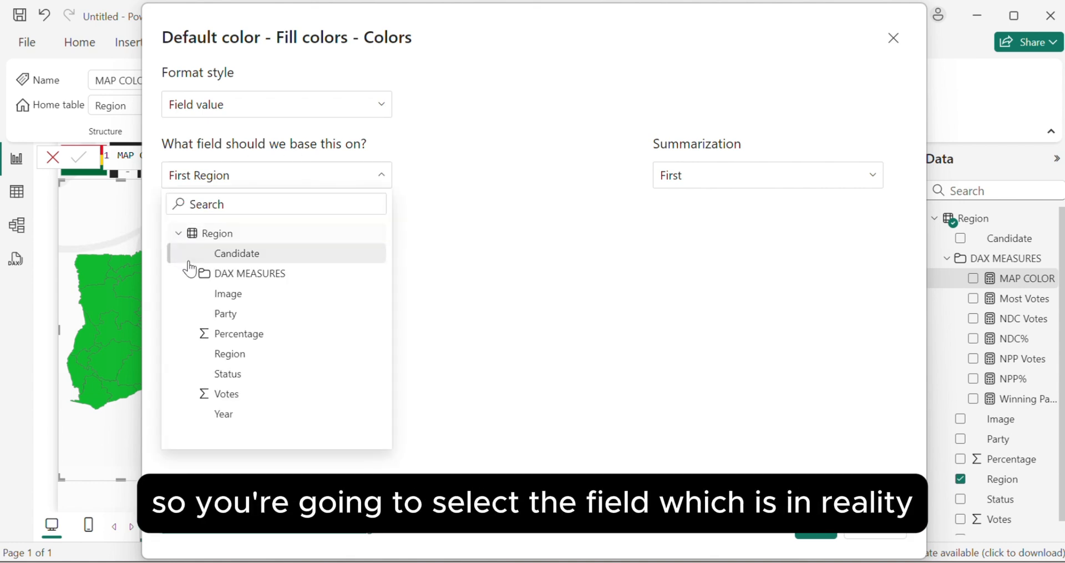
{"action": "left_click", "coordinate": [201, 282]}
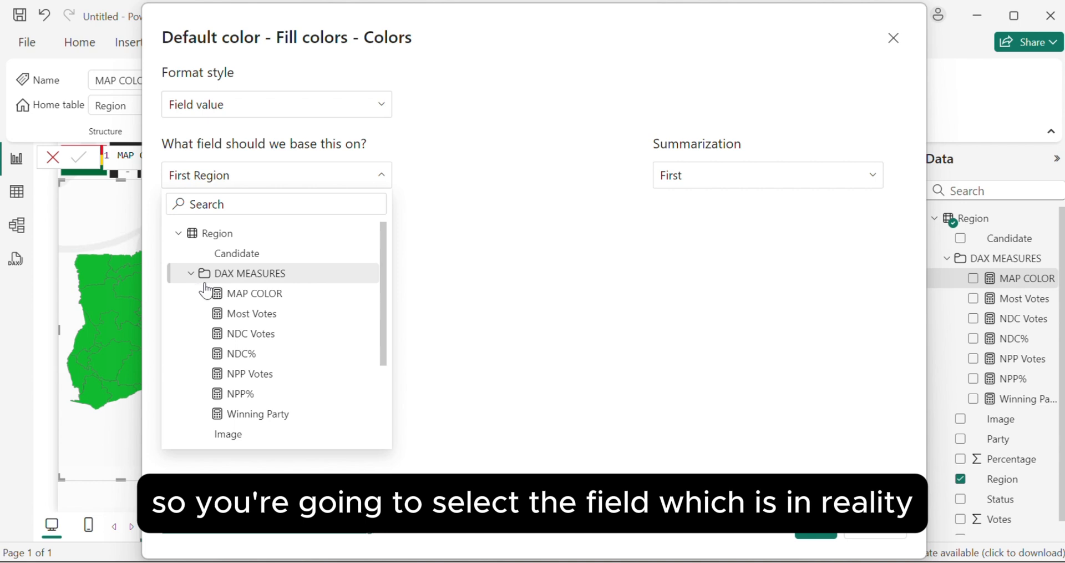
{"action": "left_click", "coordinate": [225, 294]}
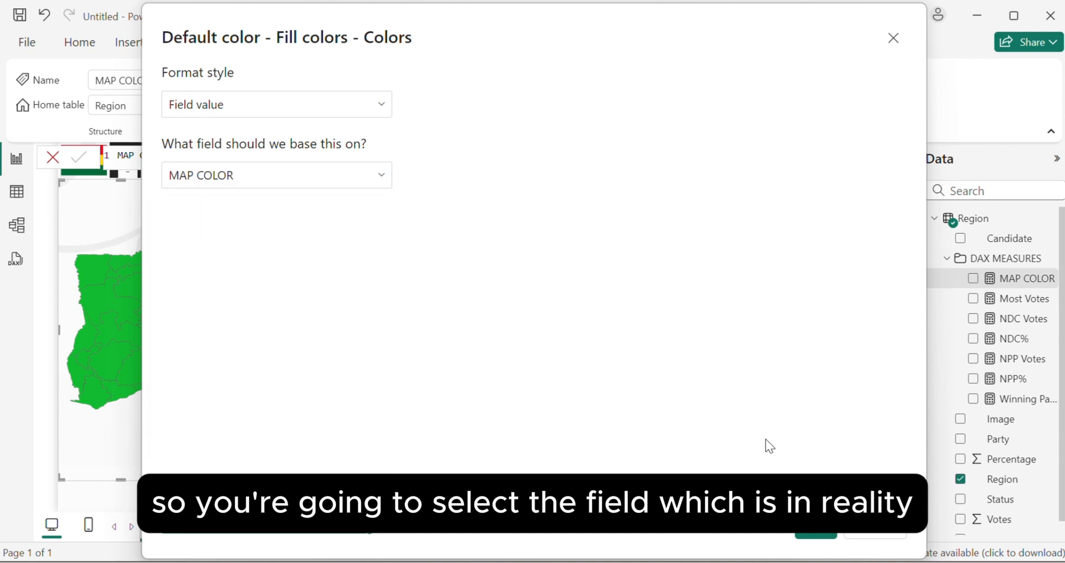
{"action": "left_click", "coordinate": [816, 530]}
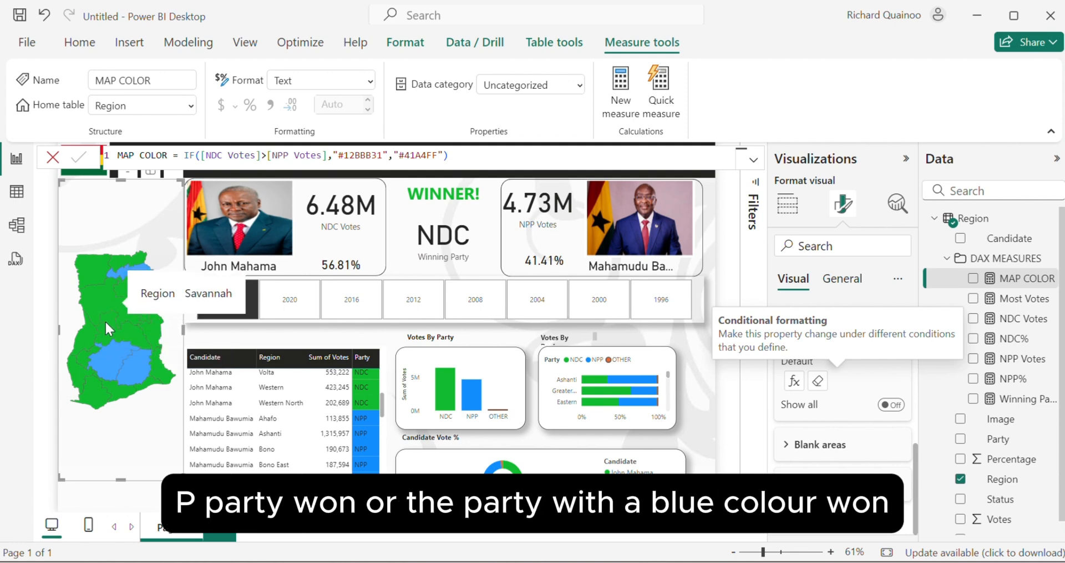
Check the map's interaction by filtering to the Eastern region, clearing that filter, and switching the year slicer to 2020 and 2016
{"action": "left_click", "coordinate": [134, 358]}
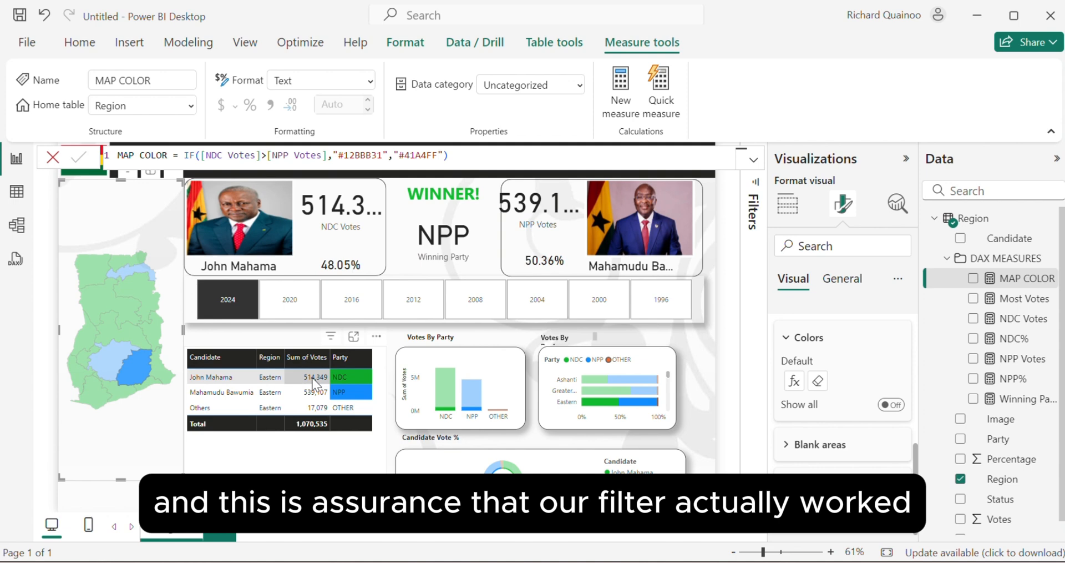
{"action": "left_click", "coordinate": [134, 361]}
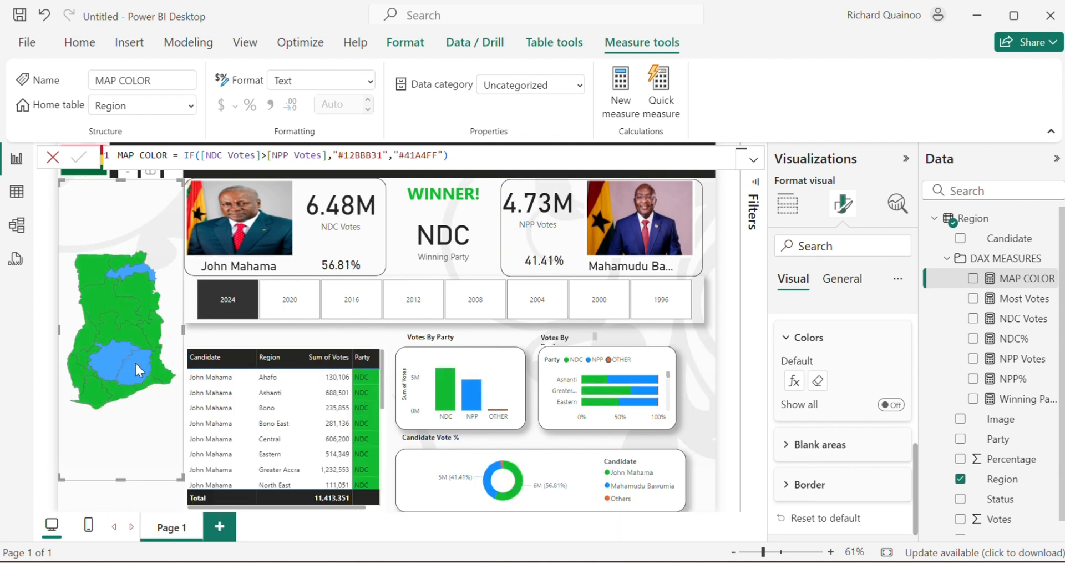
{"action": "left_click", "coordinate": [302, 314]}
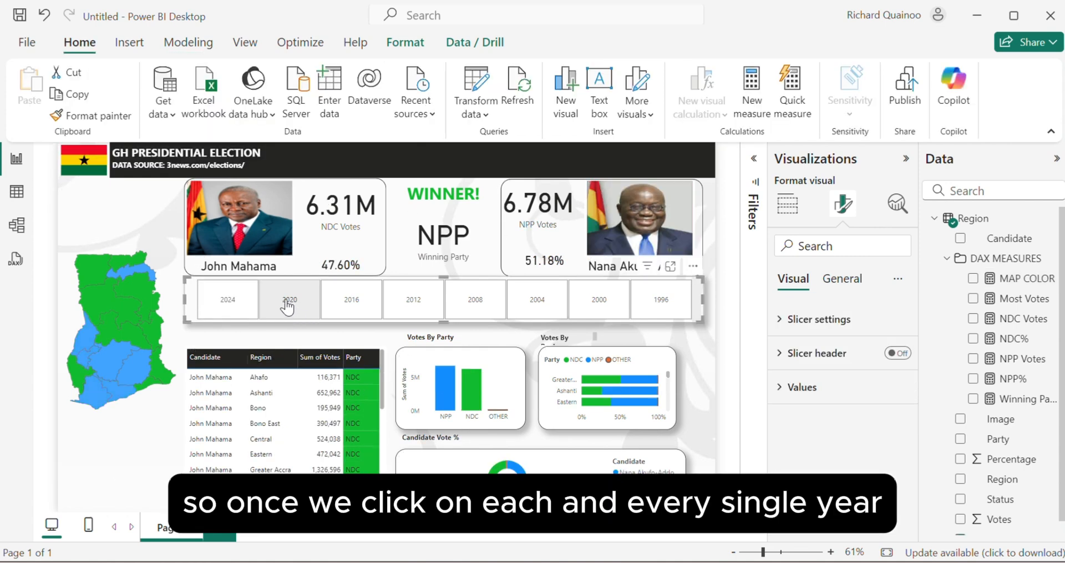
{"action": "left_click", "coordinate": [344, 304]}
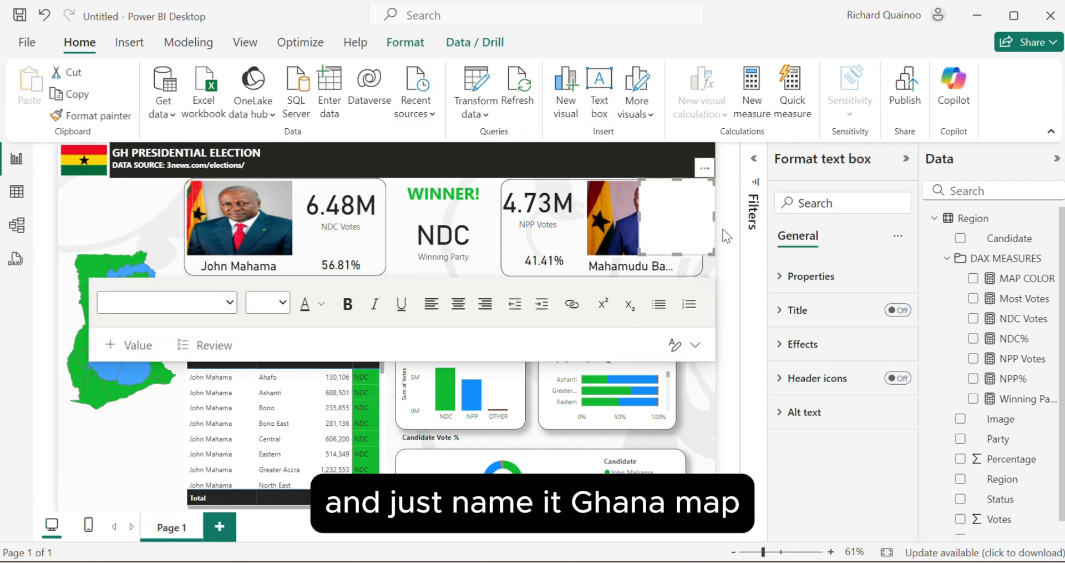
Widen the blank text box and enter the heading MAP OF GHANA in it
{"action": "left_click_drag", "start_coordinate": [641, 228], "coordinate": [552, 216]}
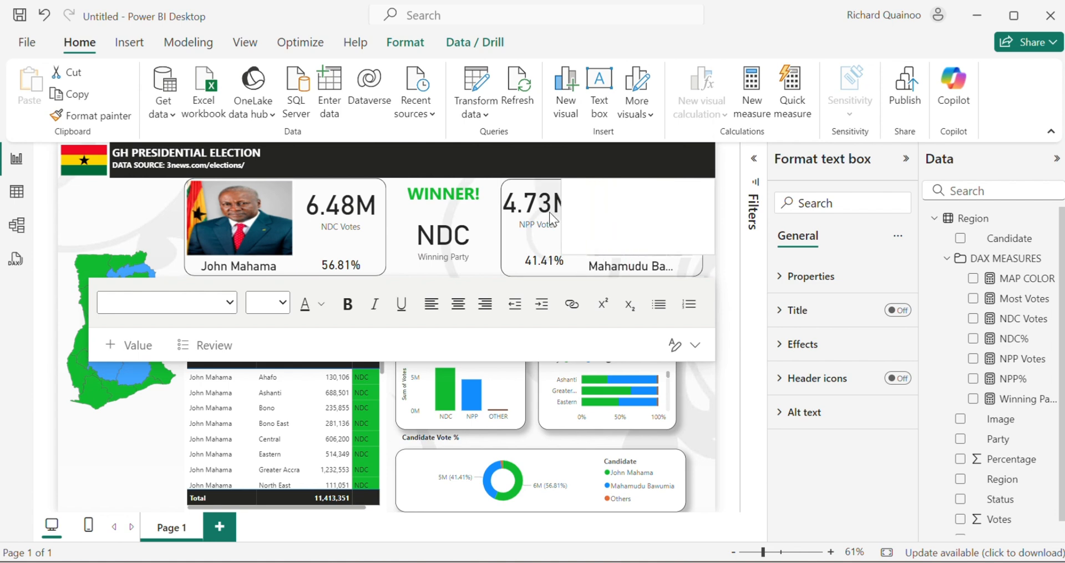
{"action": "left_click", "coordinate": [575, 202]}
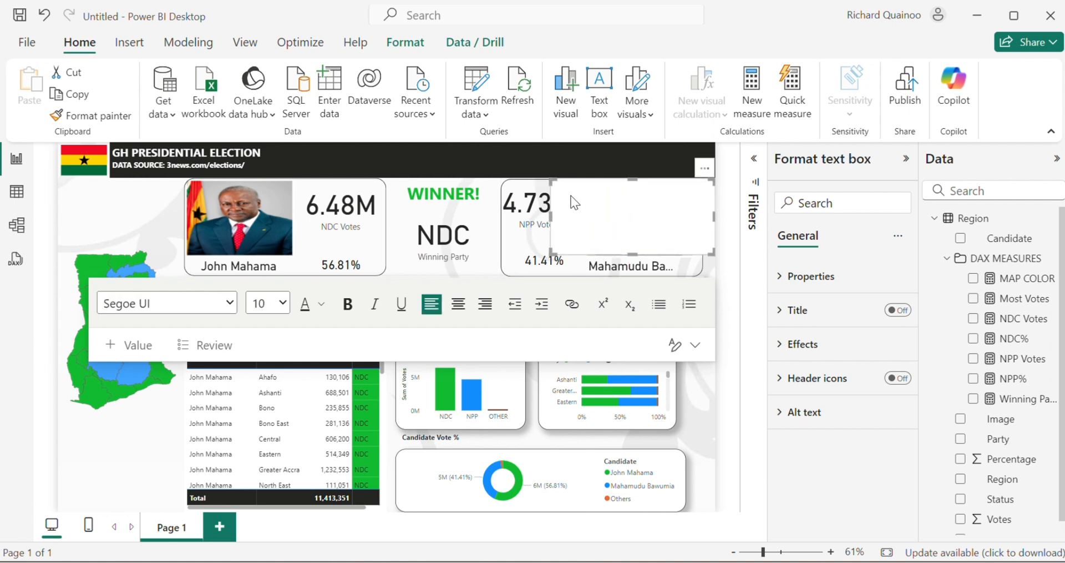
{"action": "type", "text": "GHANA"}
{"action": "type", "text": " MAP"}
{"action": "type", "text": "GHA"}
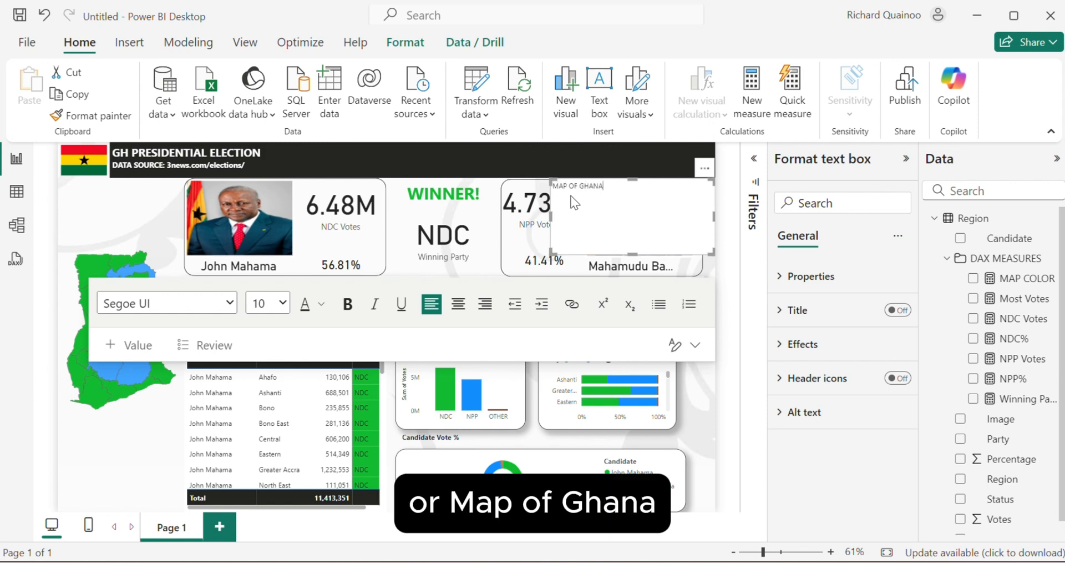
Make the whole MAP OF GHANA heading bold and set its font size to 18
{"action": "key", "text": "ctrl+a"}
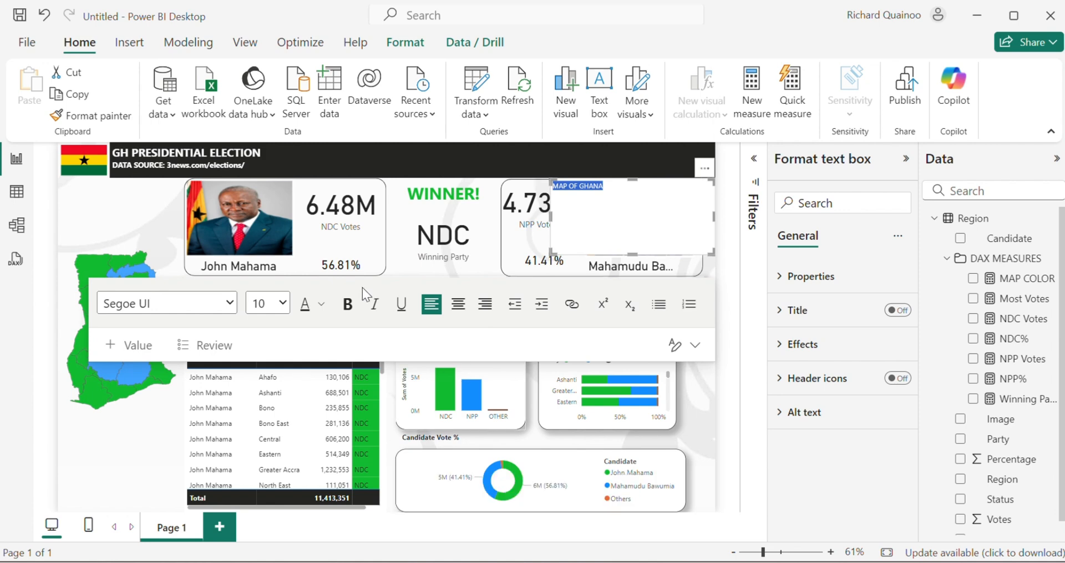
{"action": "left_click", "coordinate": [349, 303]}
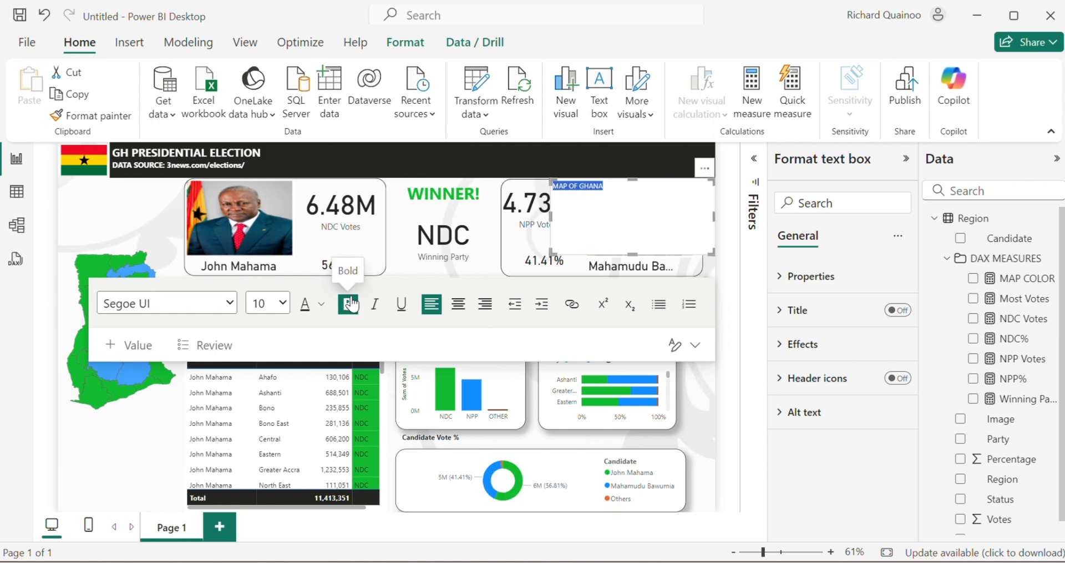
{"action": "left_click", "coordinate": [284, 304]}
{"action": "left_click", "coordinate": [258, 188]}
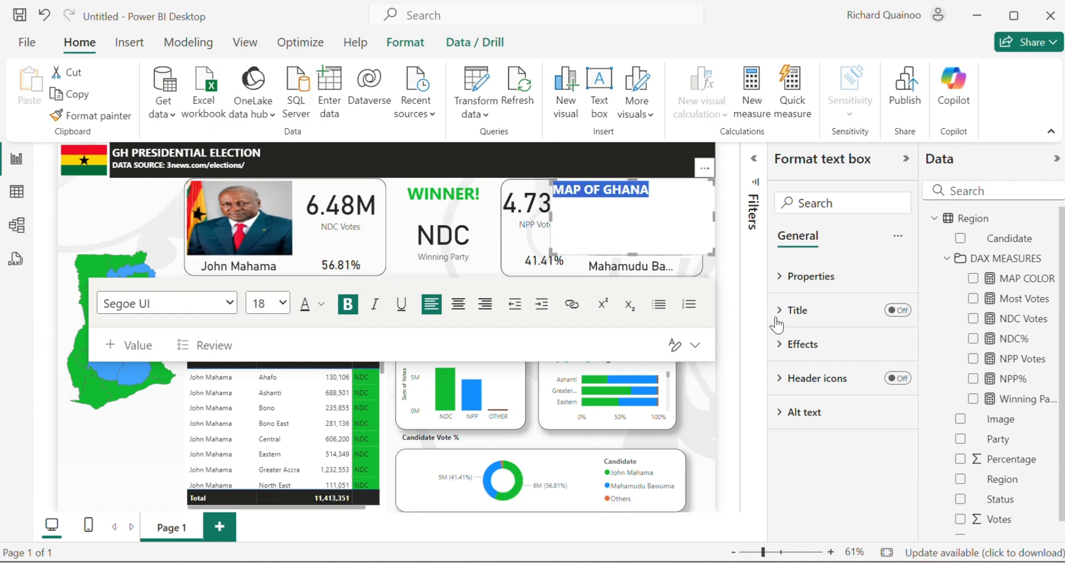
Turn off the heading text box's background, then shrink the box and place it directly above the Ghana map
{"action": "left_click", "coordinate": [795, 347]}
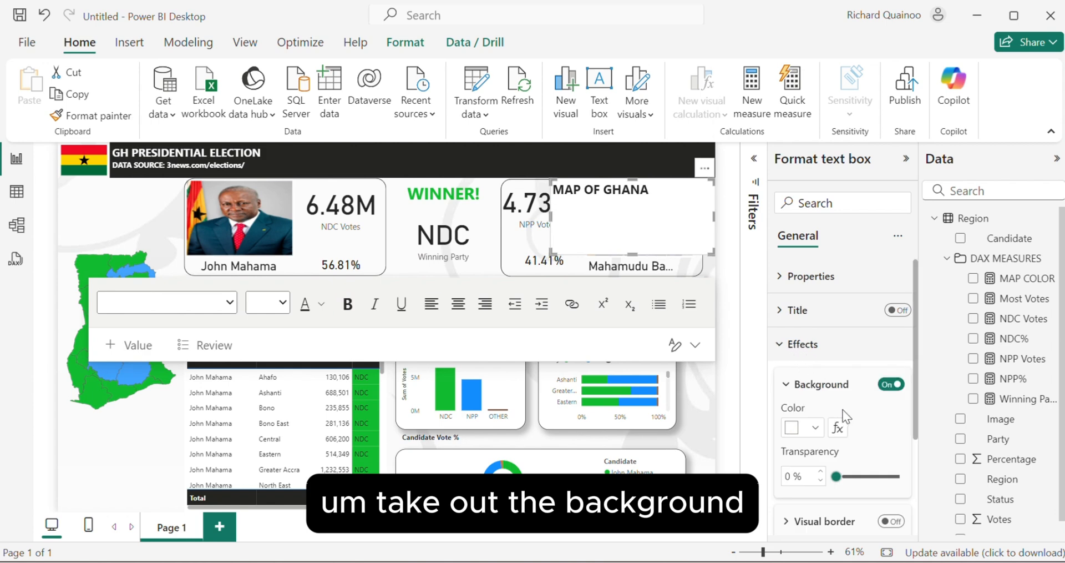
{"action": "left_click", "coordinate": [888, 385]}
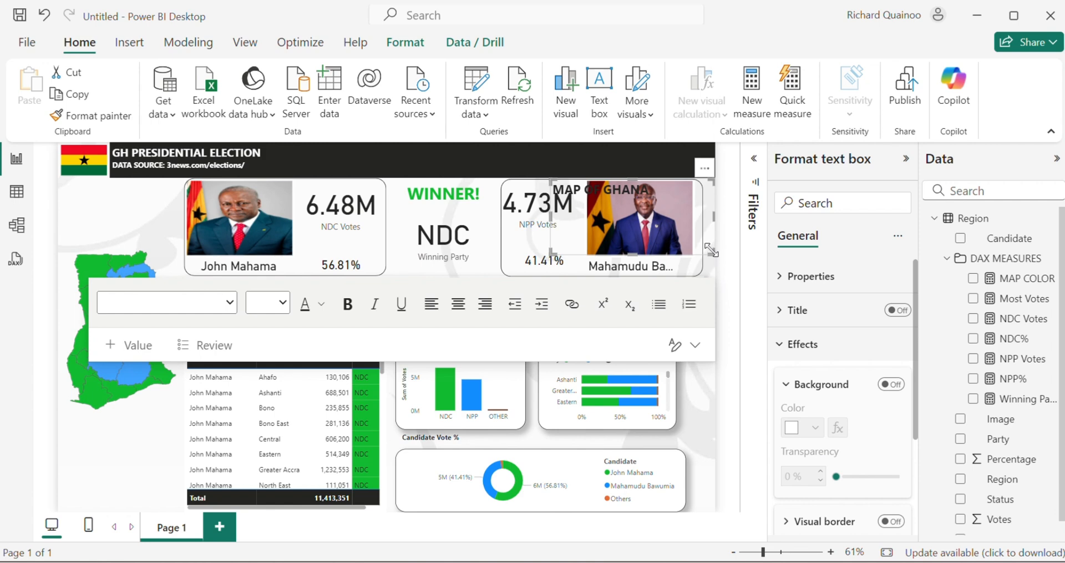
{"action": "left_click_drag", "start_coordinate": [713, 254], "coordinate": [174, 205]}
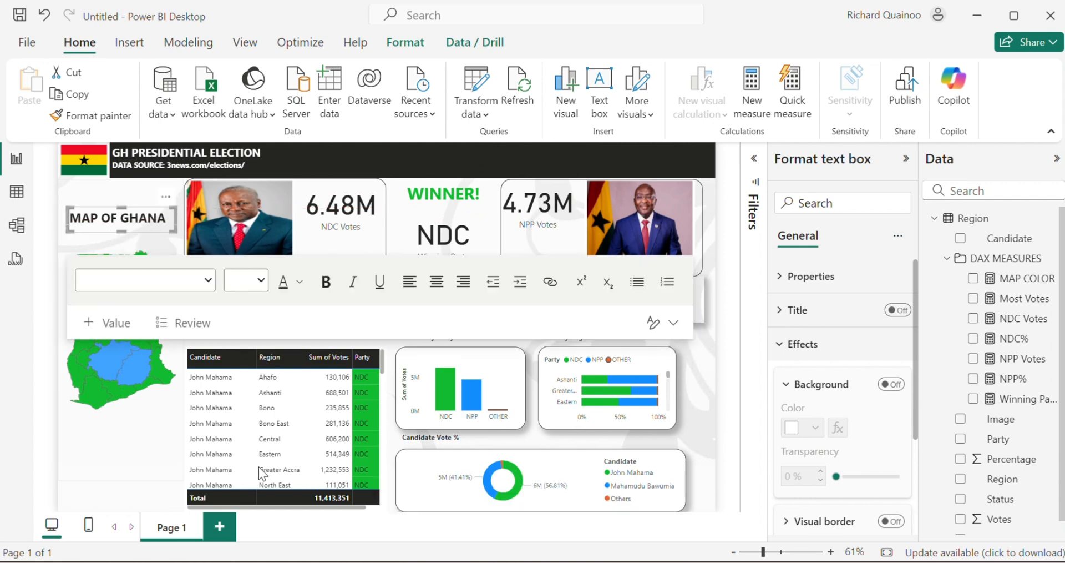
{"action": "left_click", "coordinate": [713, 467]}
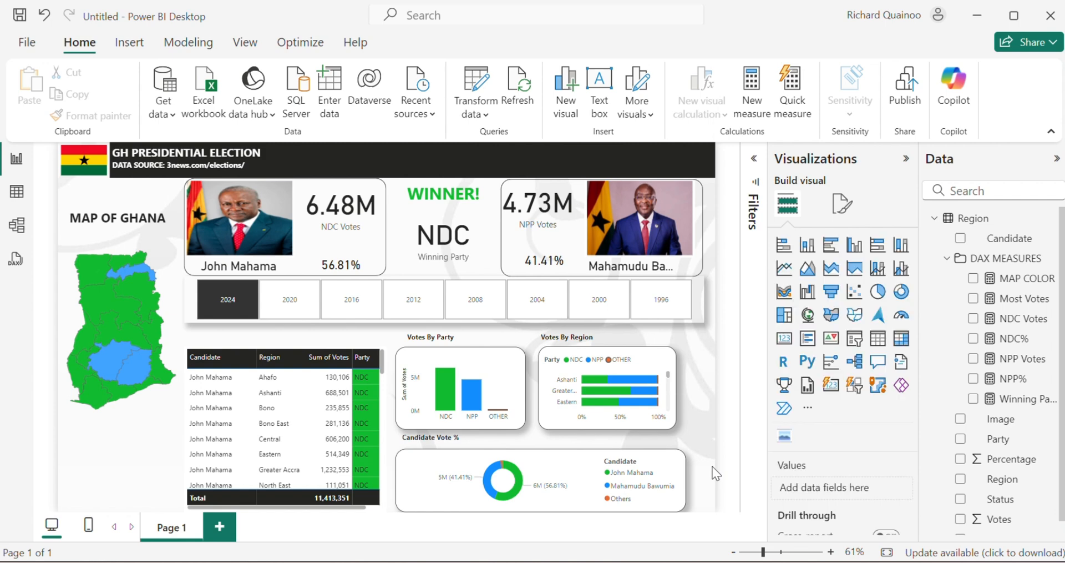